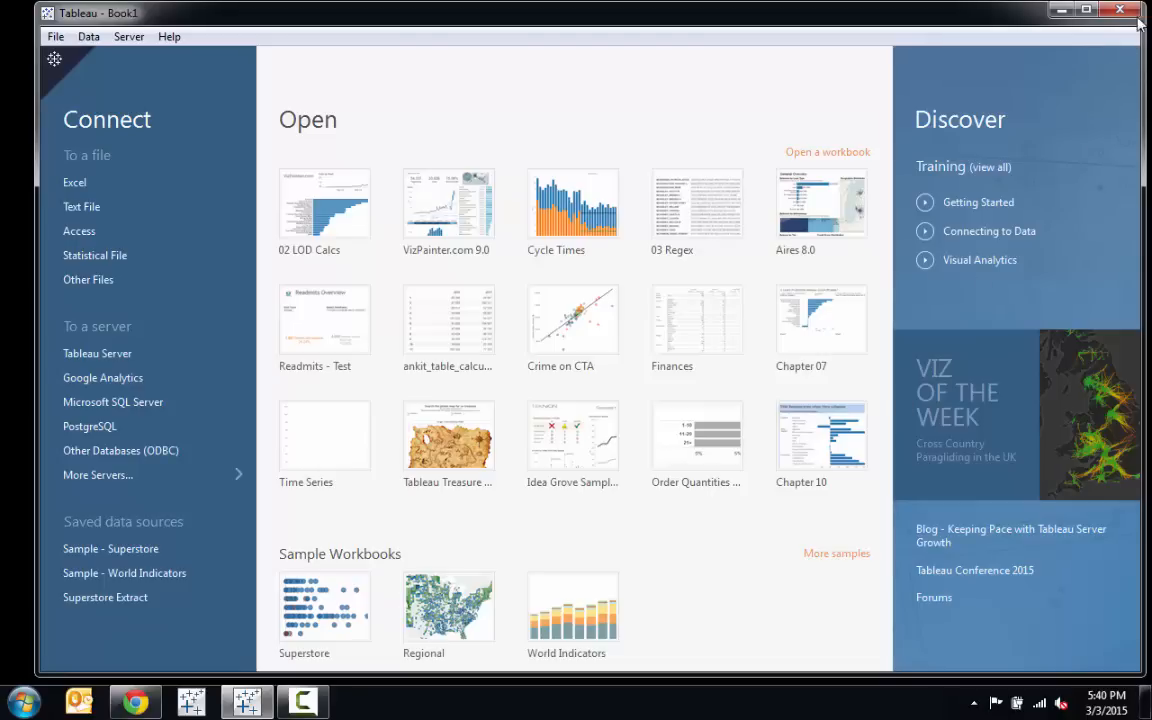
# Check which file formats the statistical file connection offers, and close the file dialog without opening anything
pyautogui.moveTo(1141, 5)
pyautogui.mouseDown()
pyautogui.moveTo(1050, 45)
pyautogui.moveTo(1010, 37)
pyautogui.moveTo(977, 3)
pyautogui.moveTo(829, 7)
pyautogui.moveTo(717, 95)
pyautogui.moveTo(775, 183)
pyautogui.moveTo(951, 51)
pyautogui.moveTo(1096, 7)
pyautogui.moveTo(1148, 9)
pyautogui.mouseUp()
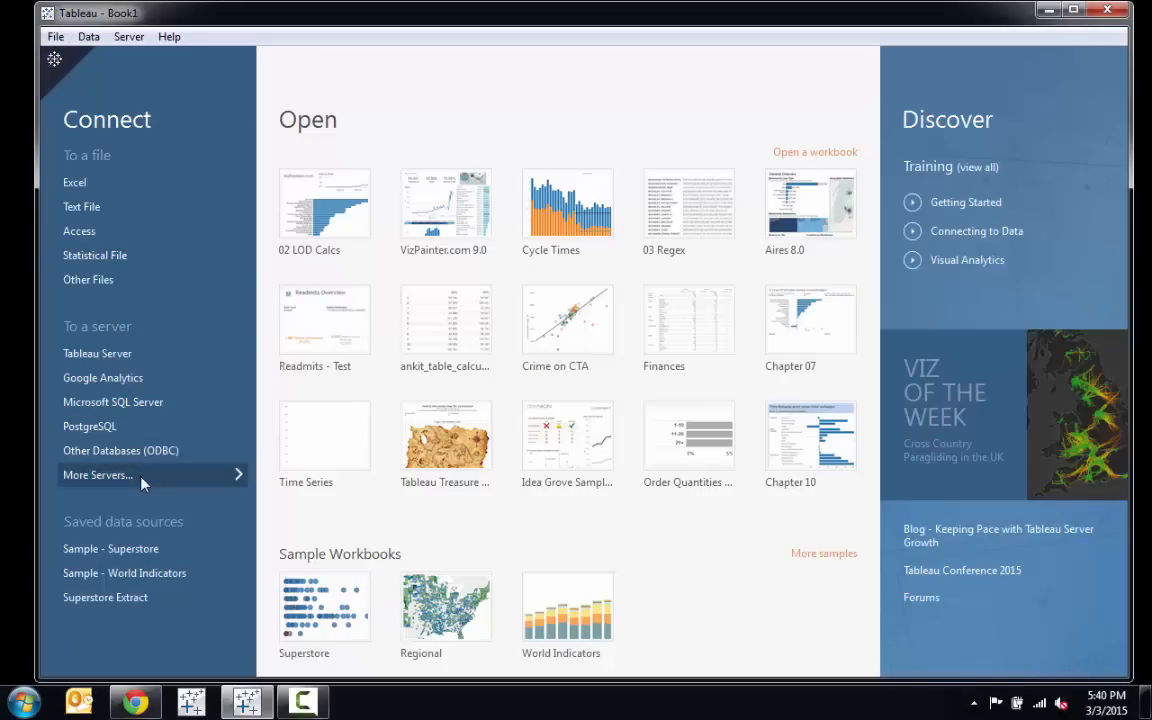
pyautogui.click(124, 259)
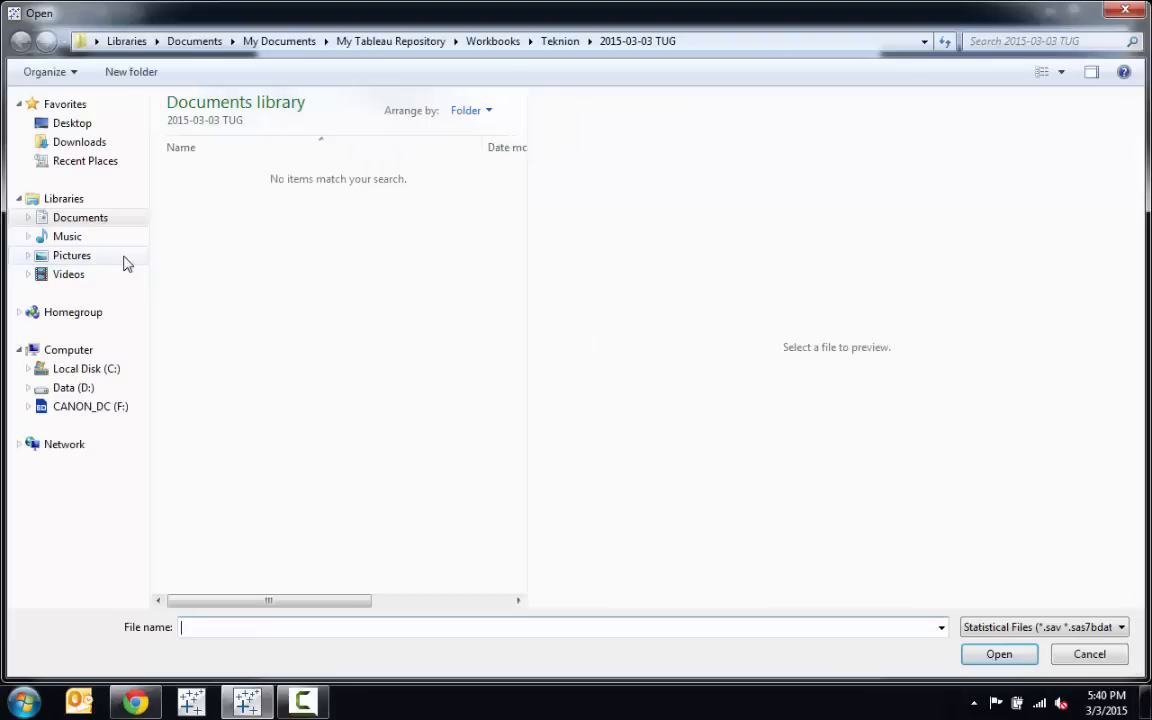
pyautogui.click(1036, 628)
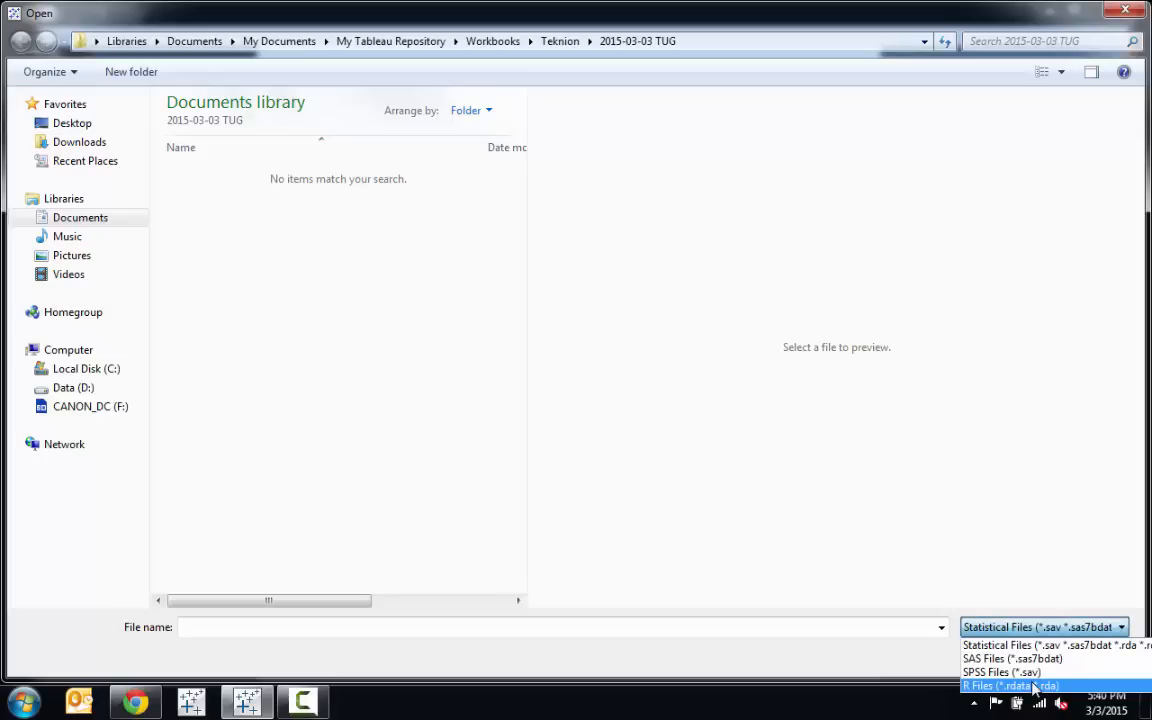
pyautogui.click(986, 410)
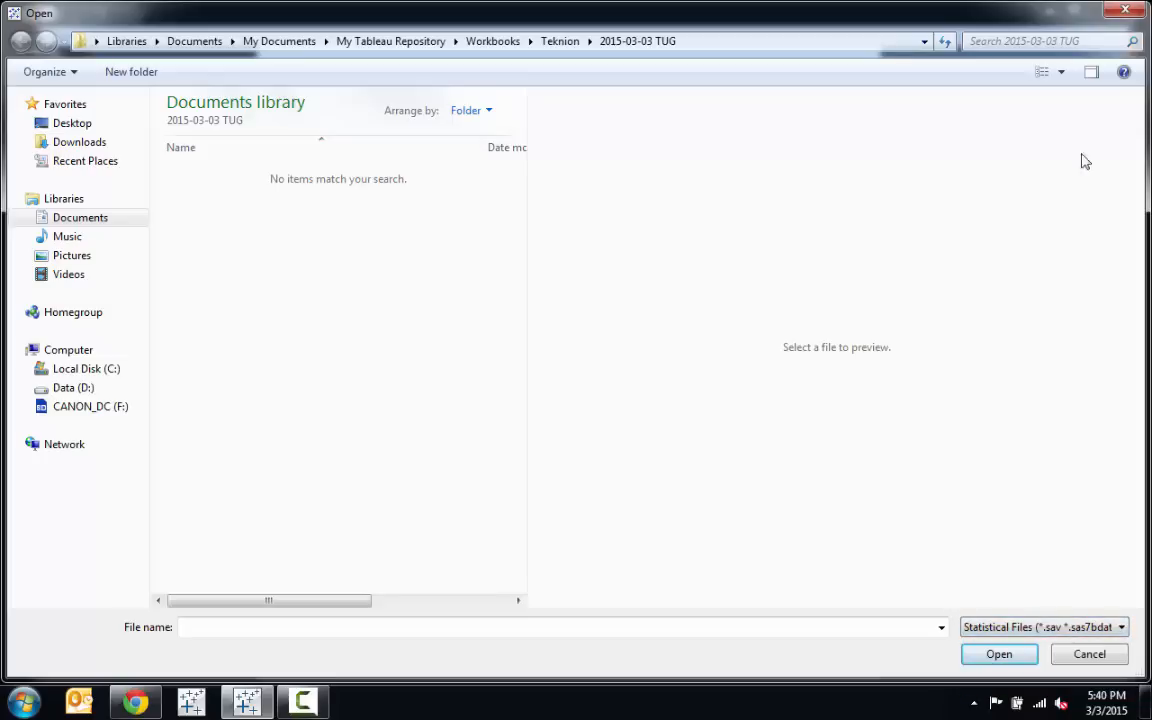
pyautogui.click(1130, 10)
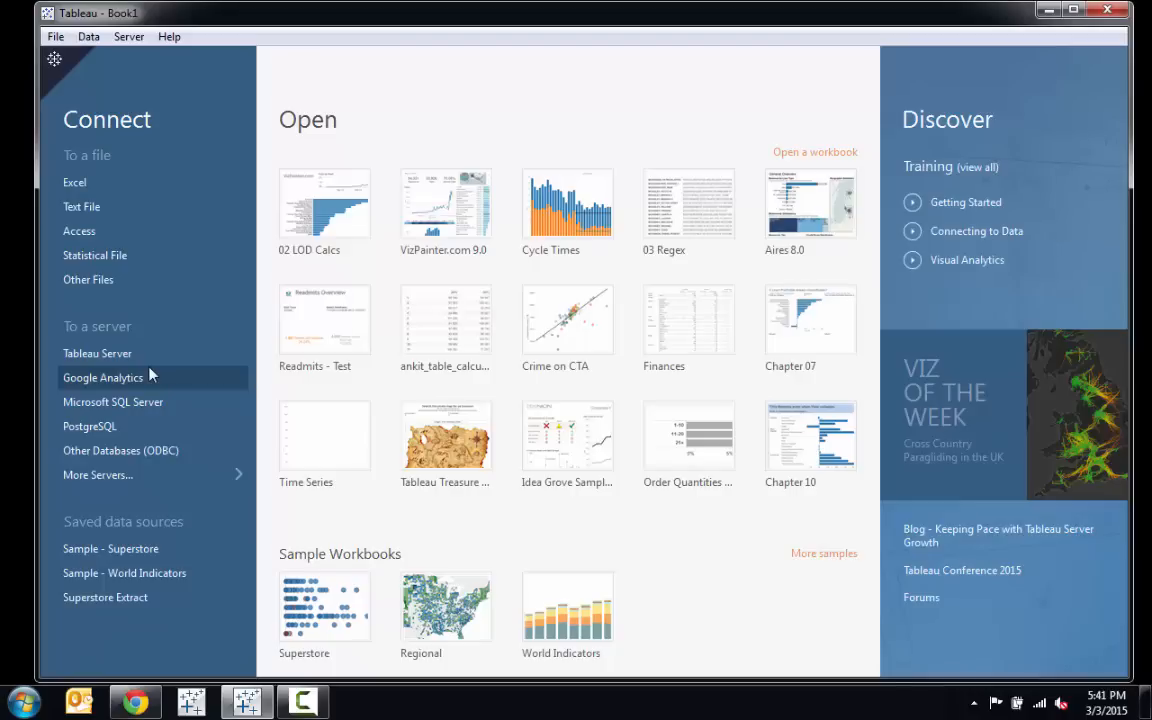
# Search the additional server connectors for "sql" and connect to the Microsoft SQL Server tds01 using Windows Authentication
pyautogui.click(138, 482)
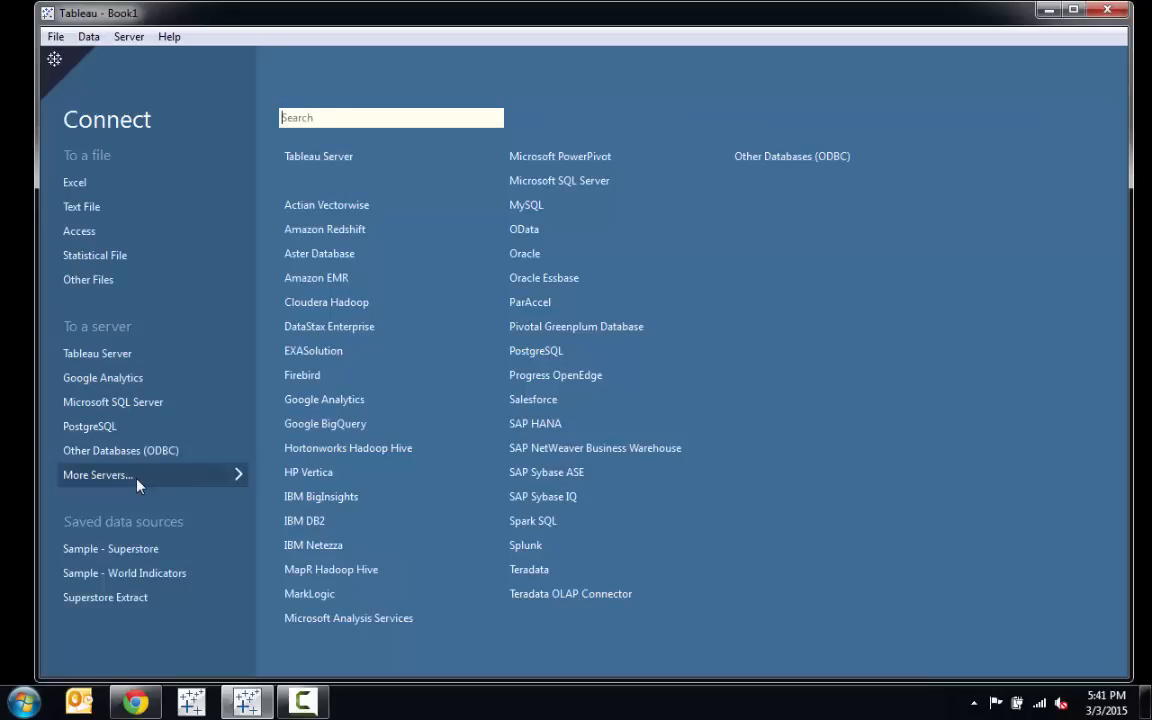
pyautogui.write('sql')
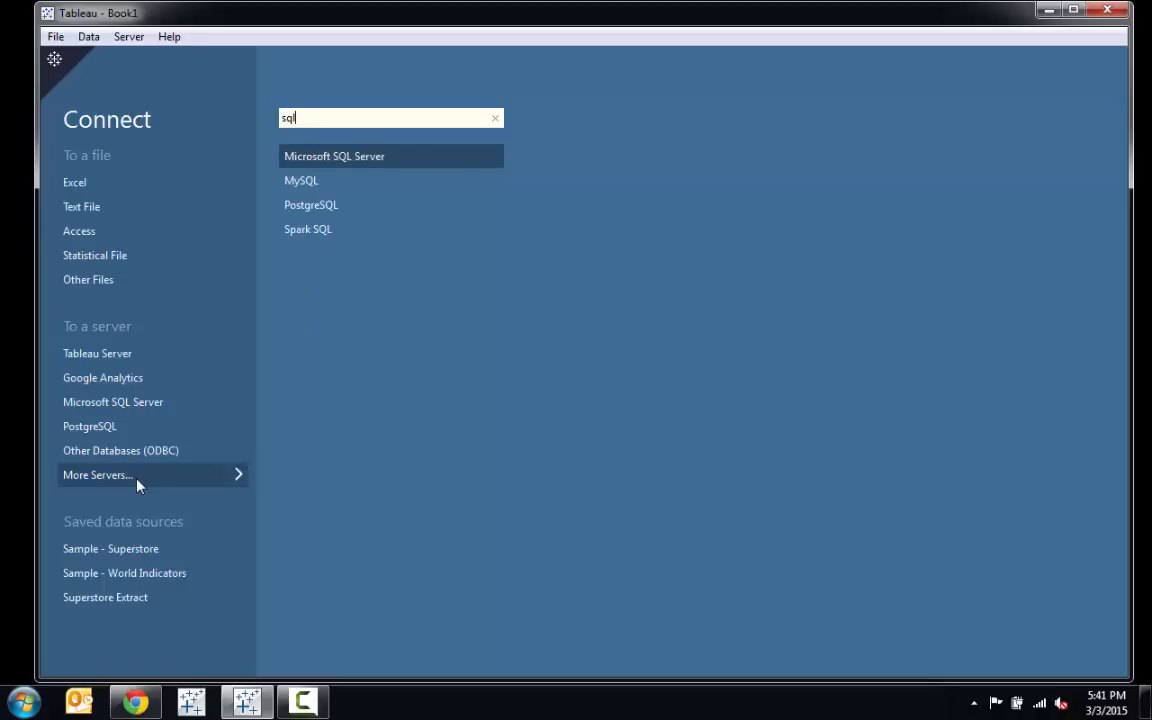
pyautogui.click(356, 158)
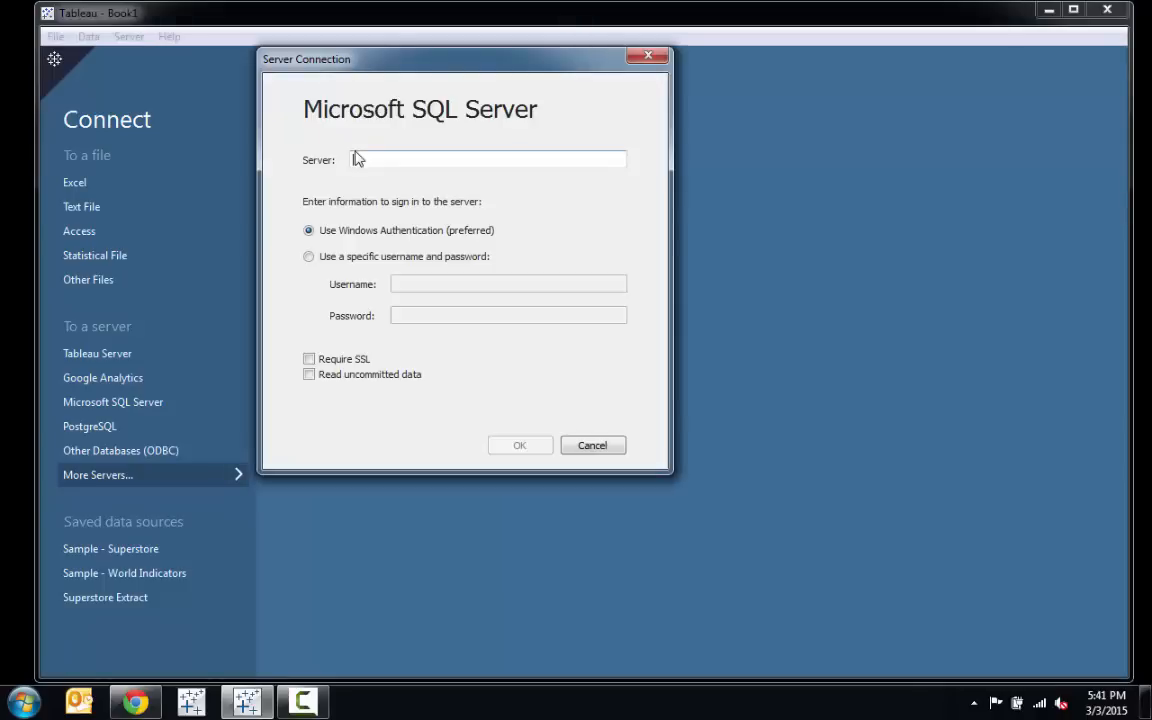
pyautogui.write('sql01')
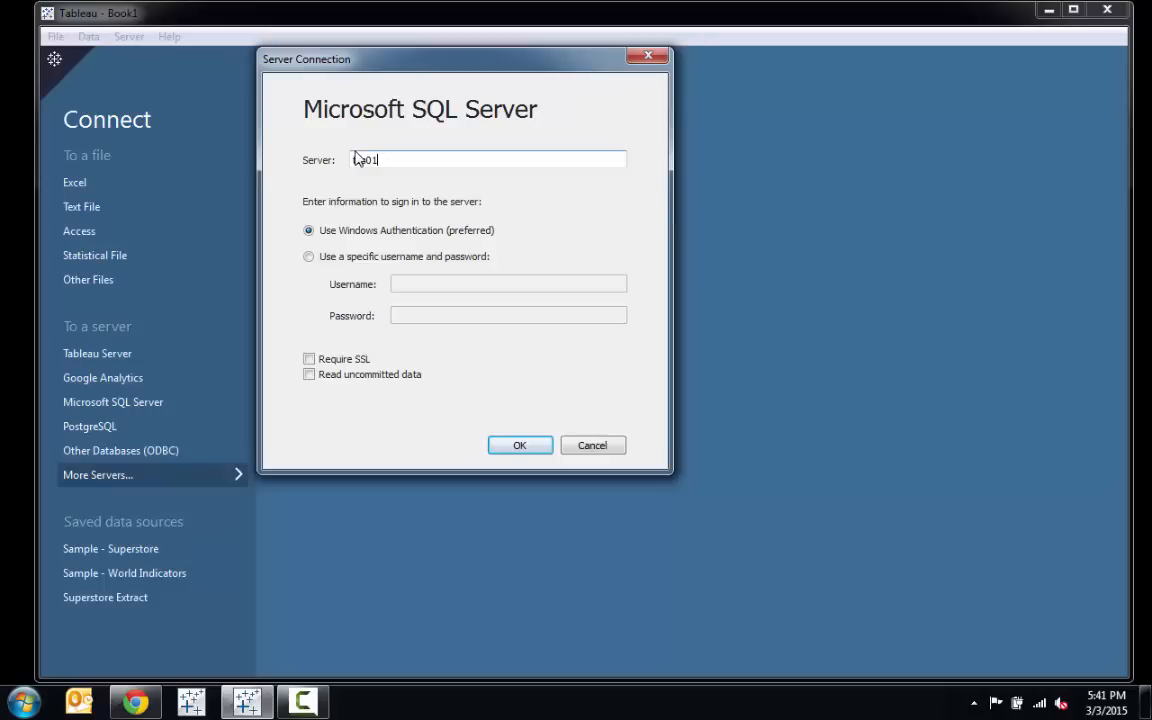
pyautogui.press('Return')
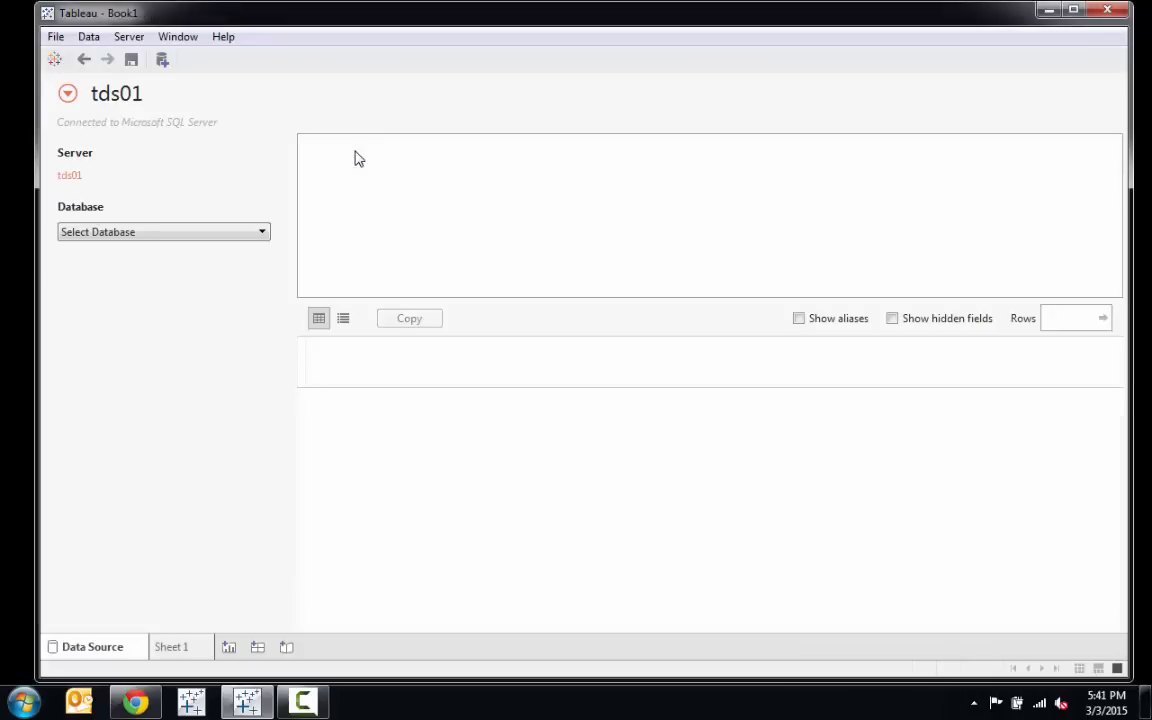
# Choose the Superstore database and build a join of the Orders and Items tables
pyautogui.click(253, 242)
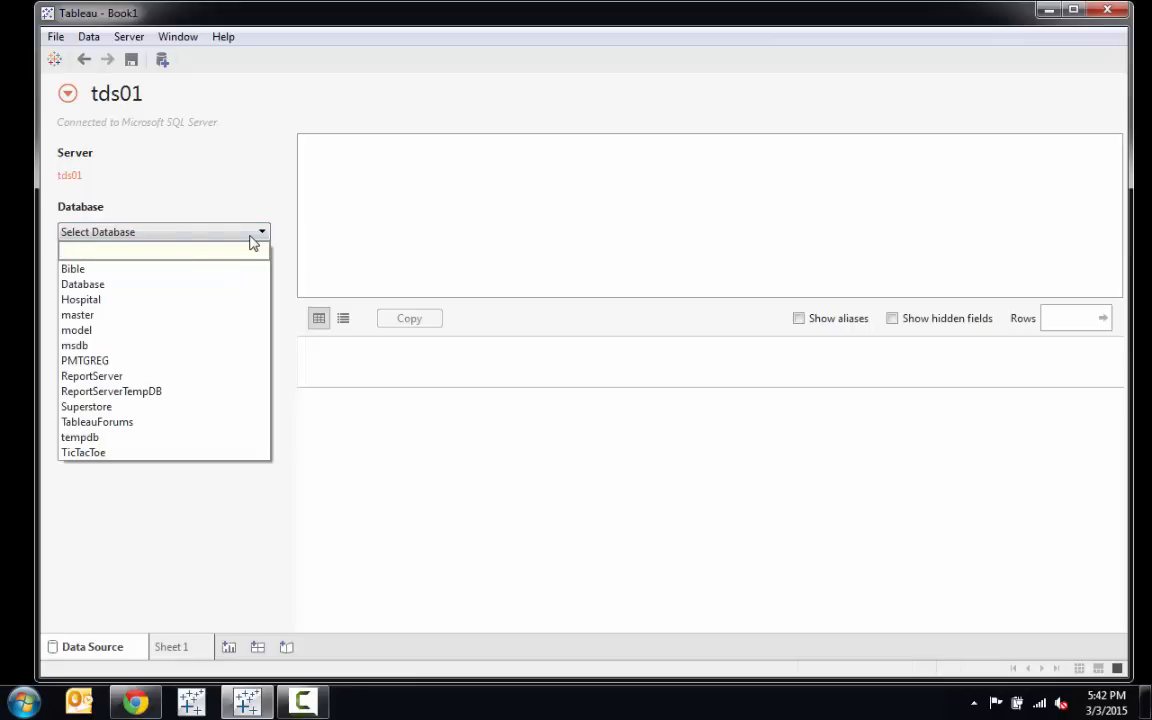
pyautogui.click(128, 407)
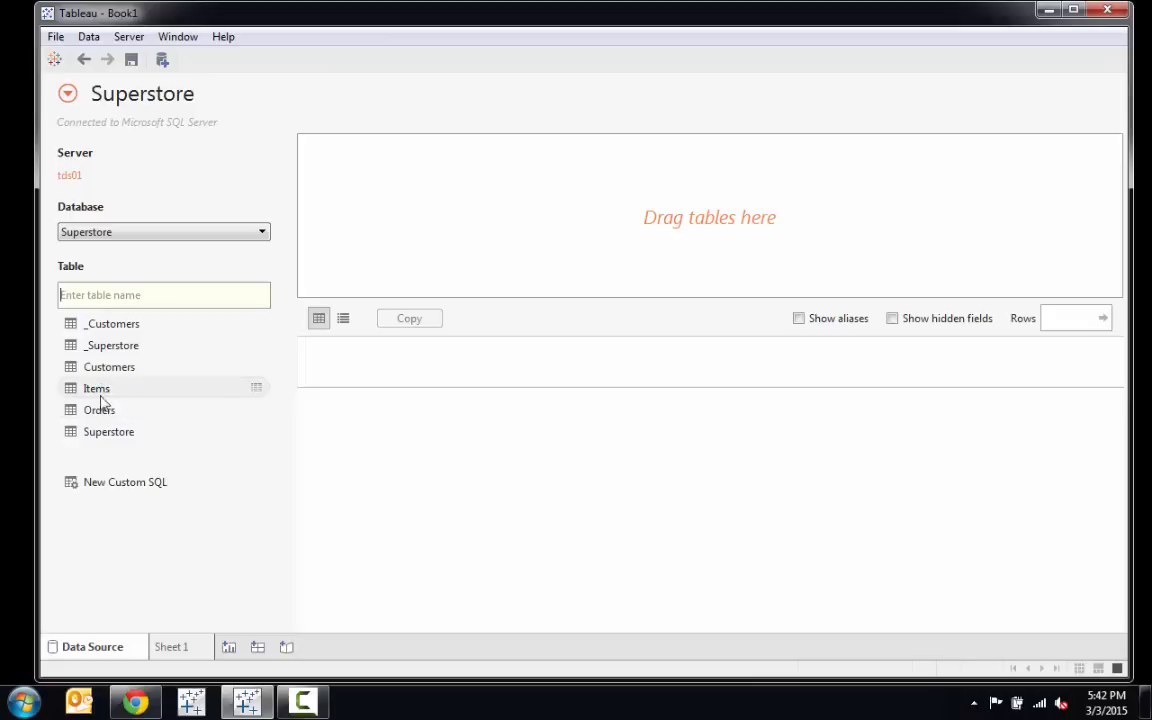
pyautogui.moveTo(110, 410); pyautogui.dragTo(510, 210)
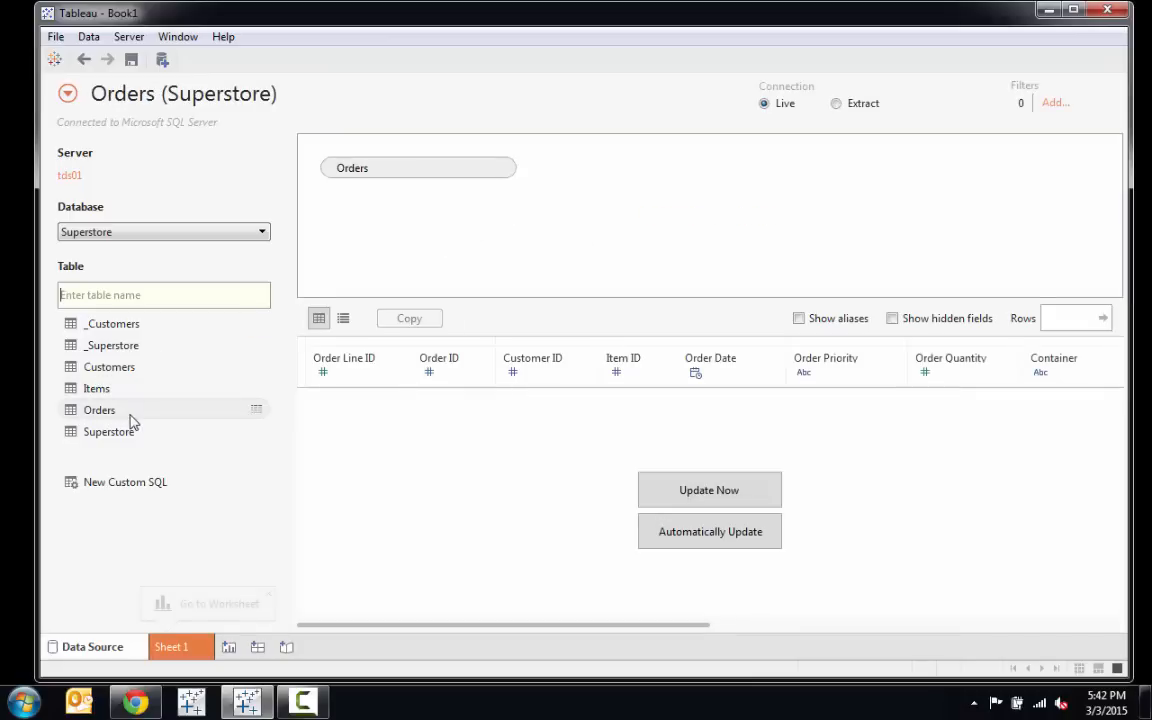
pyautogui.moveTo(125, 390); pyautogui.dragTo(560, 239)
pyautogui.moveTo(134, 396); pyautogui.dragTo(630, 243)
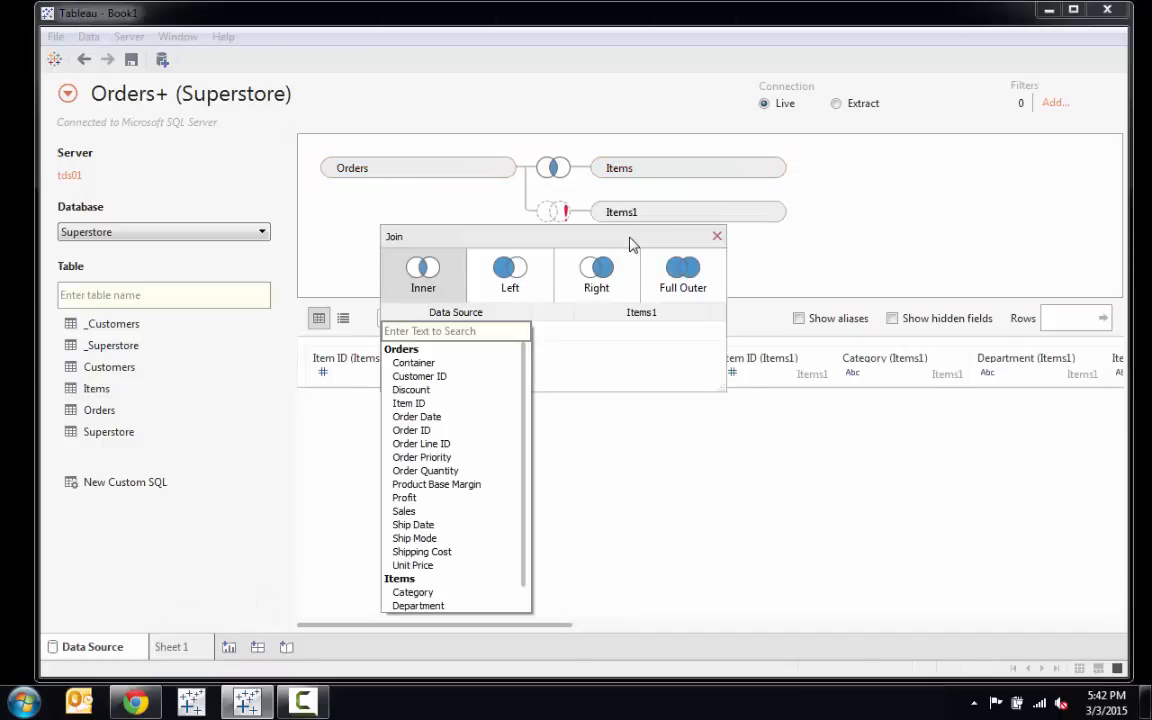
pyautogui.click(717, 236)
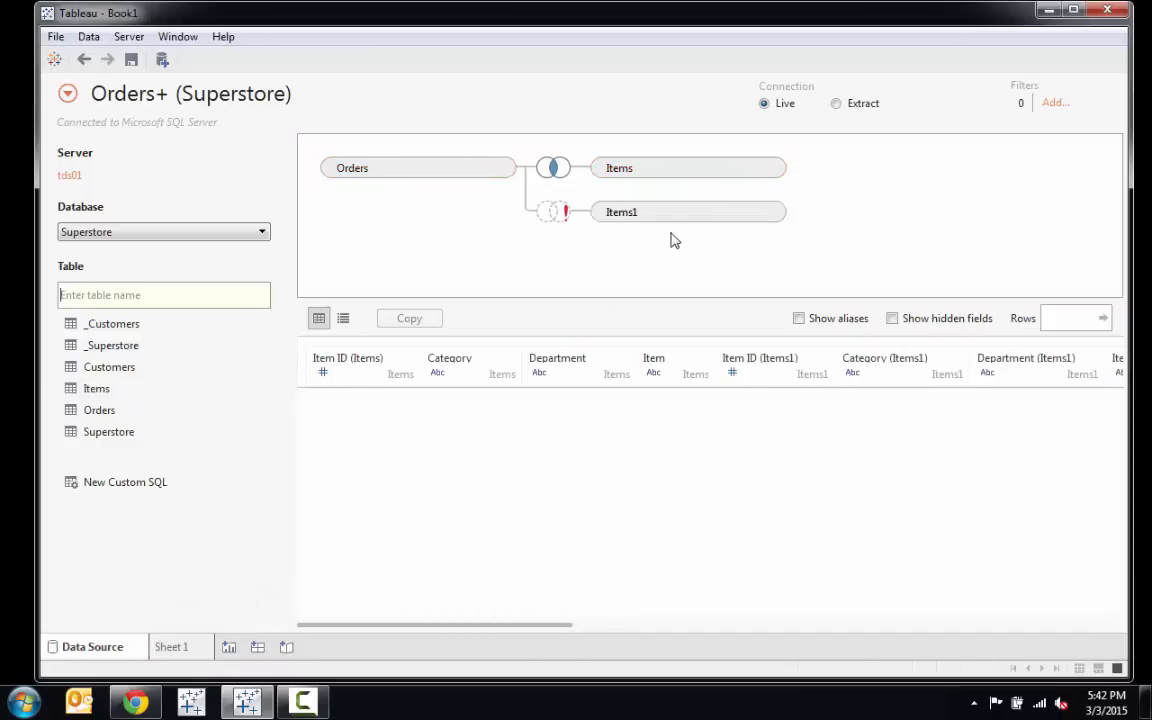
pyautogui.click(774, 214)
pyautogui.click(757, 227)
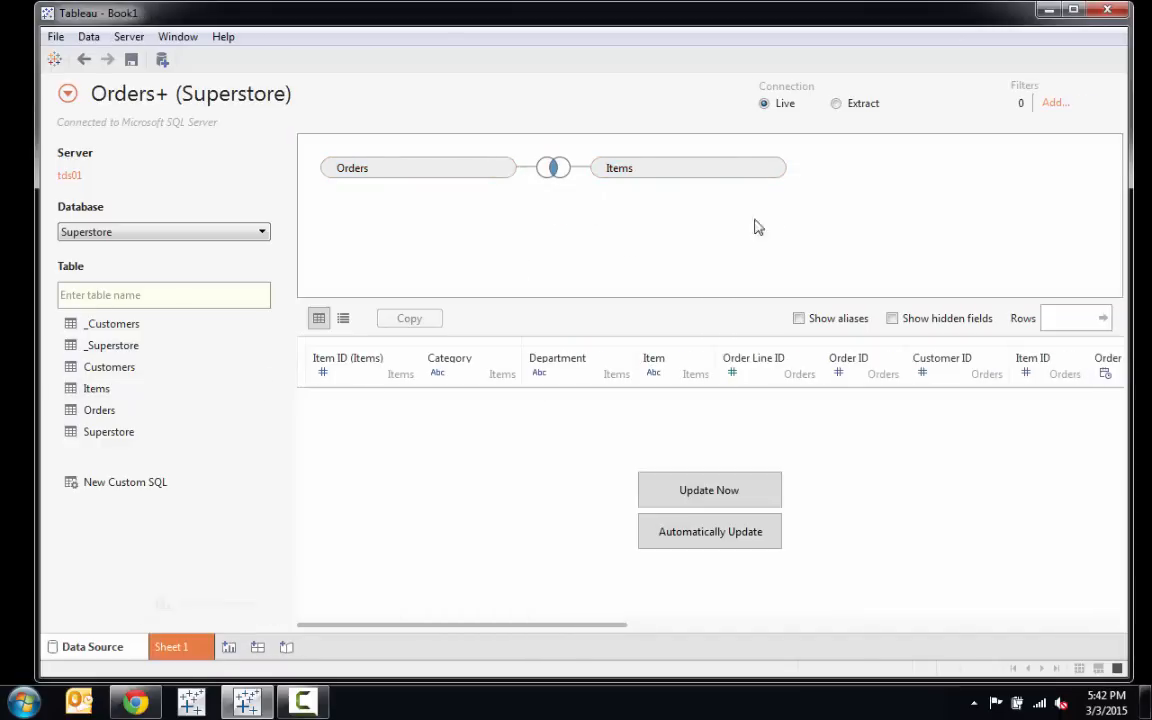
# Try an inner join of a second copy of Items to Orders on Item ID, and remove that copy
pyautogui.moveTo(57, 388); pyautogui.dragTo(537, 244)
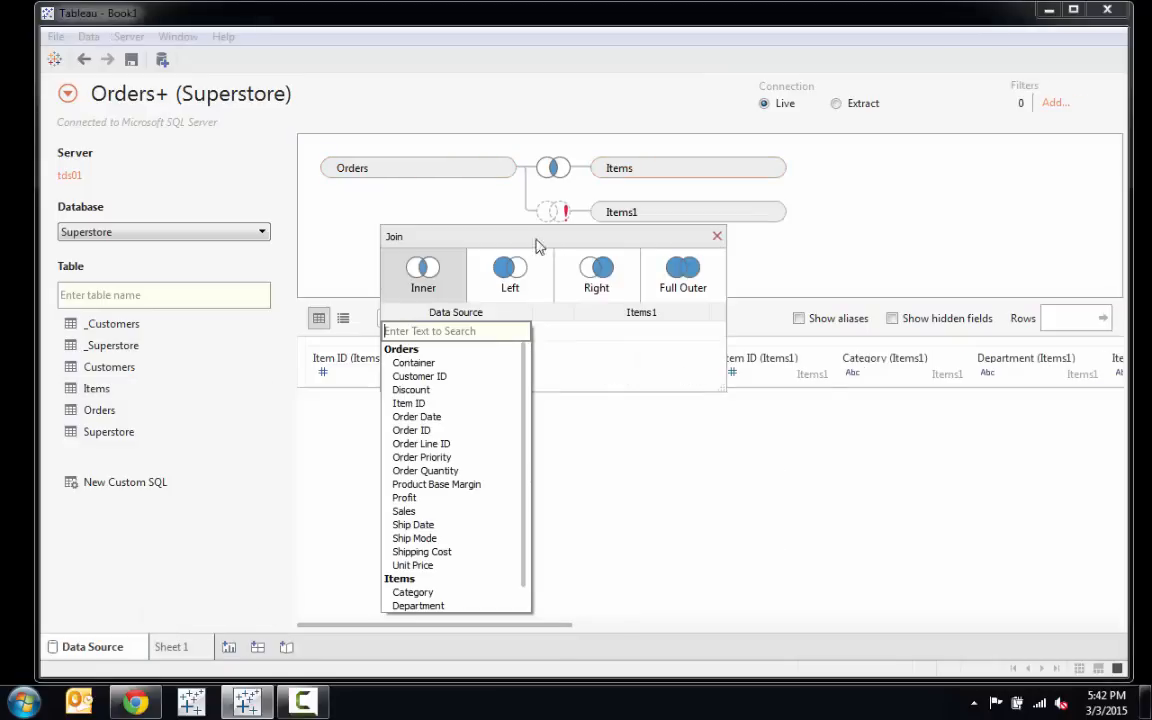
pyautogui.click(452, 403)
pyautogui.click(630, 332)
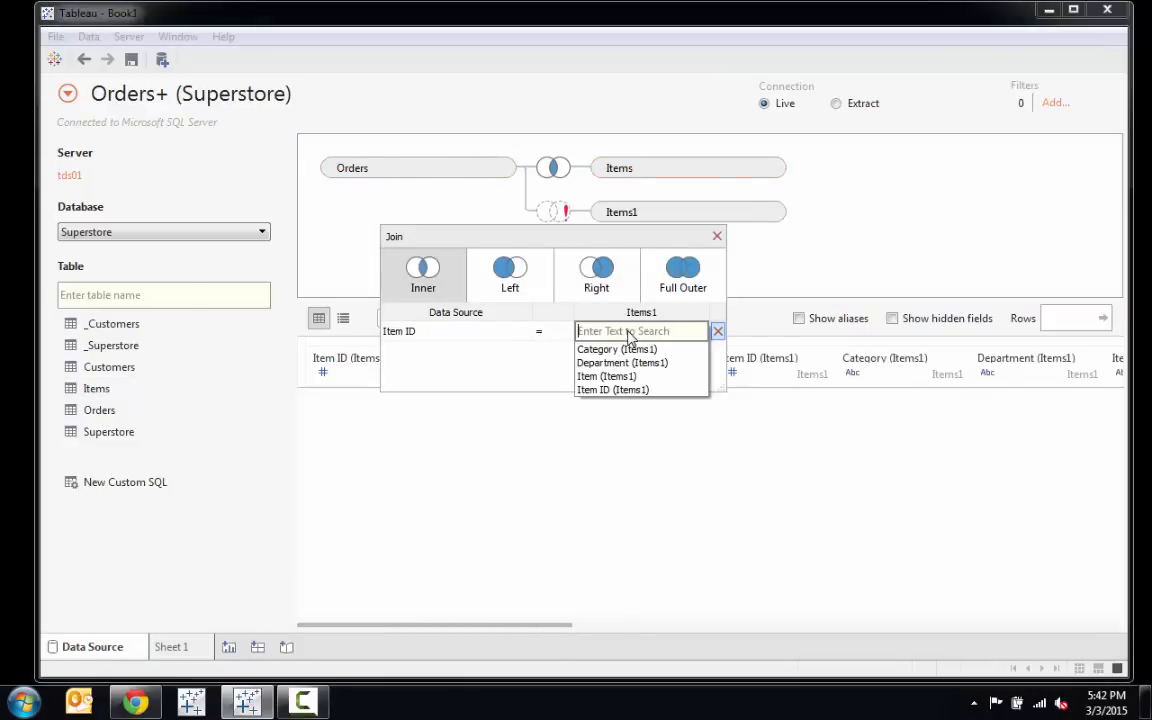
pyautogui.click(614, 389)
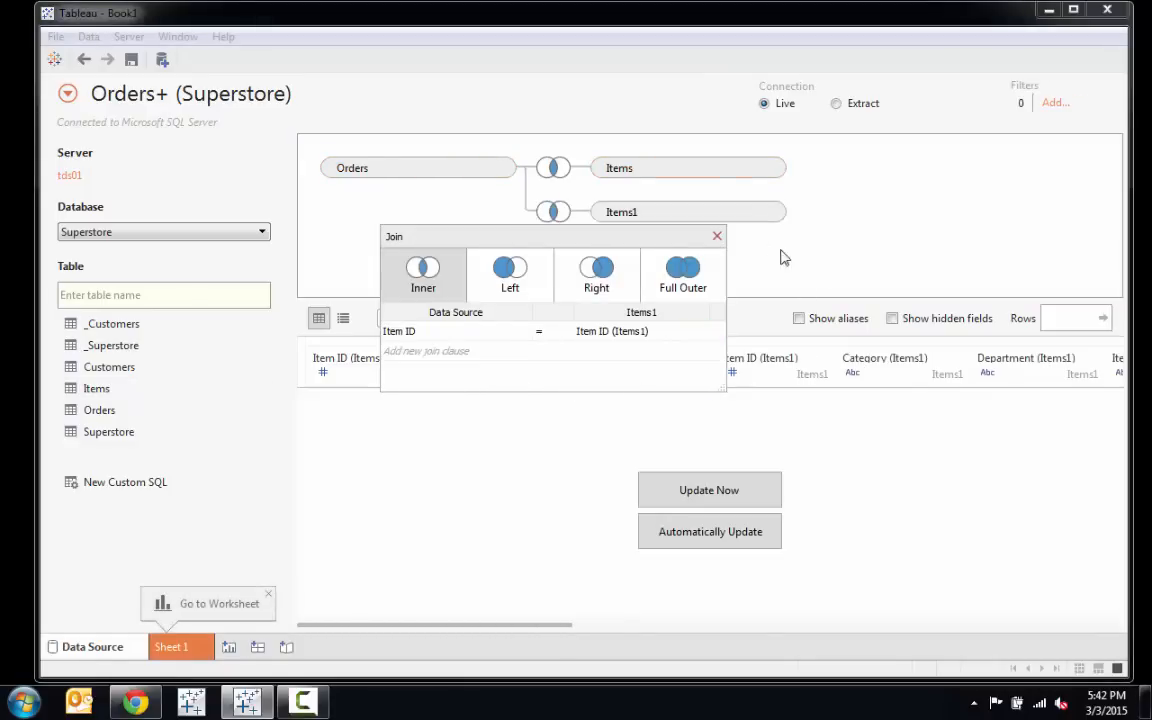
pyautogui.click(717, 236)
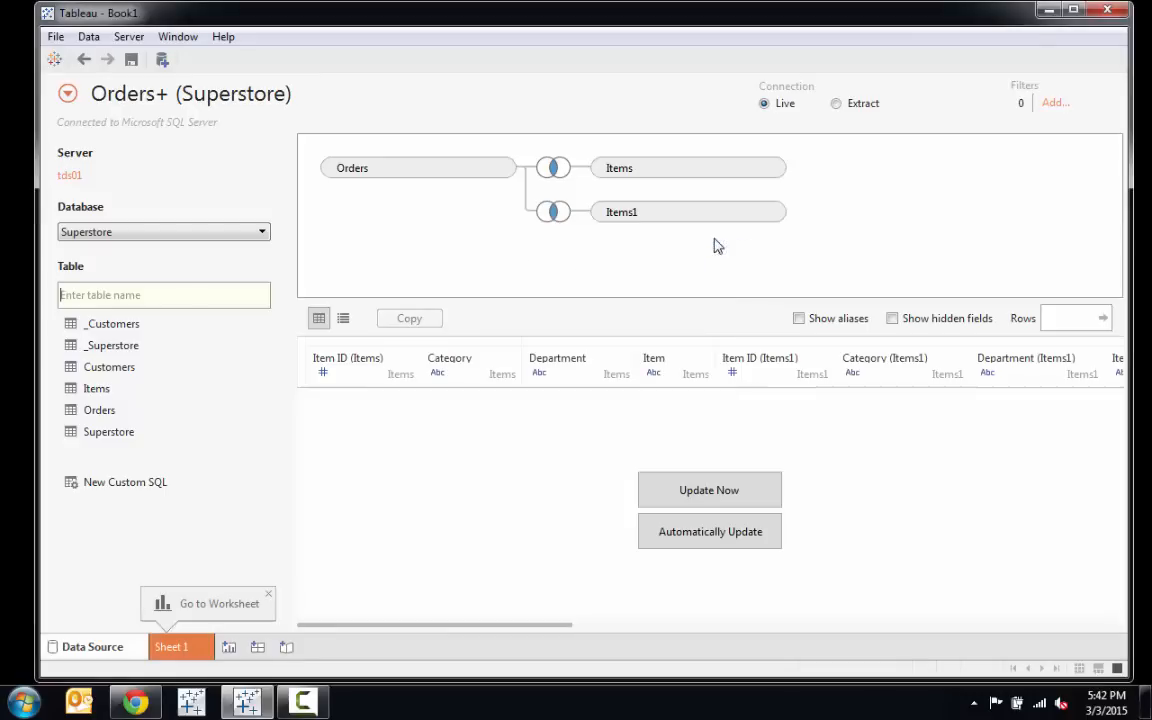
pyautogui.click(773, 212)
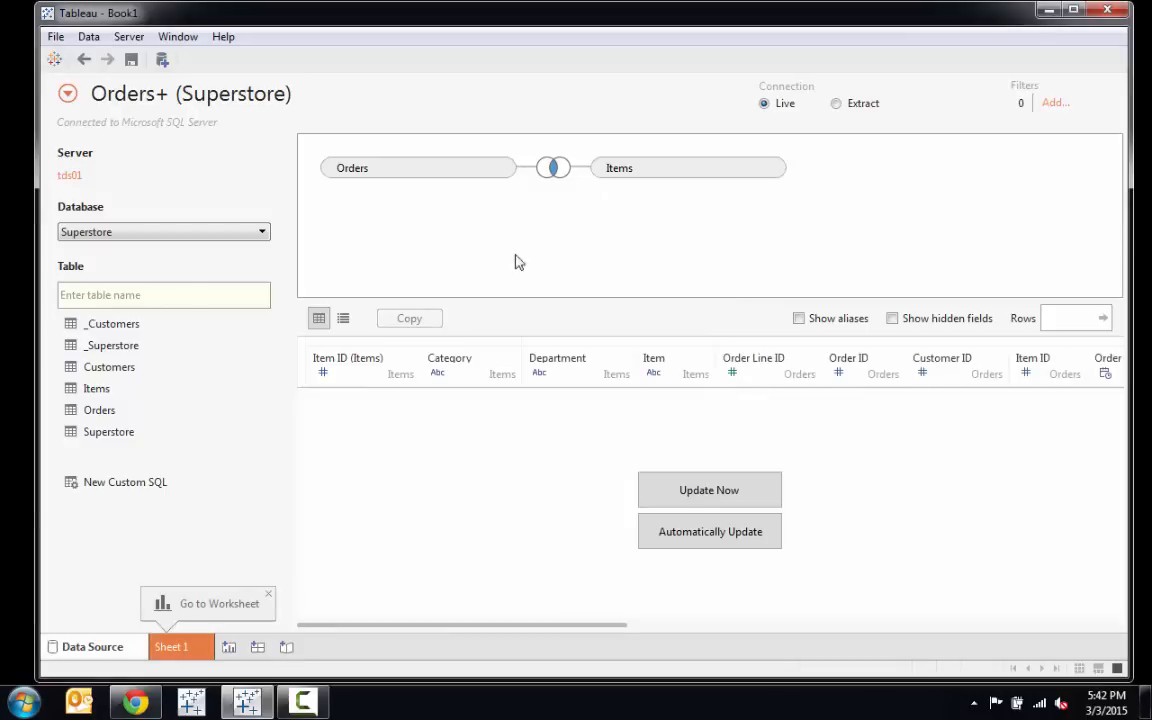
# Join the Customers table to Orders and make the data preview update automatically
pyautogui.moveTo(115, 367); pyautogui.dragTo(509, 306)
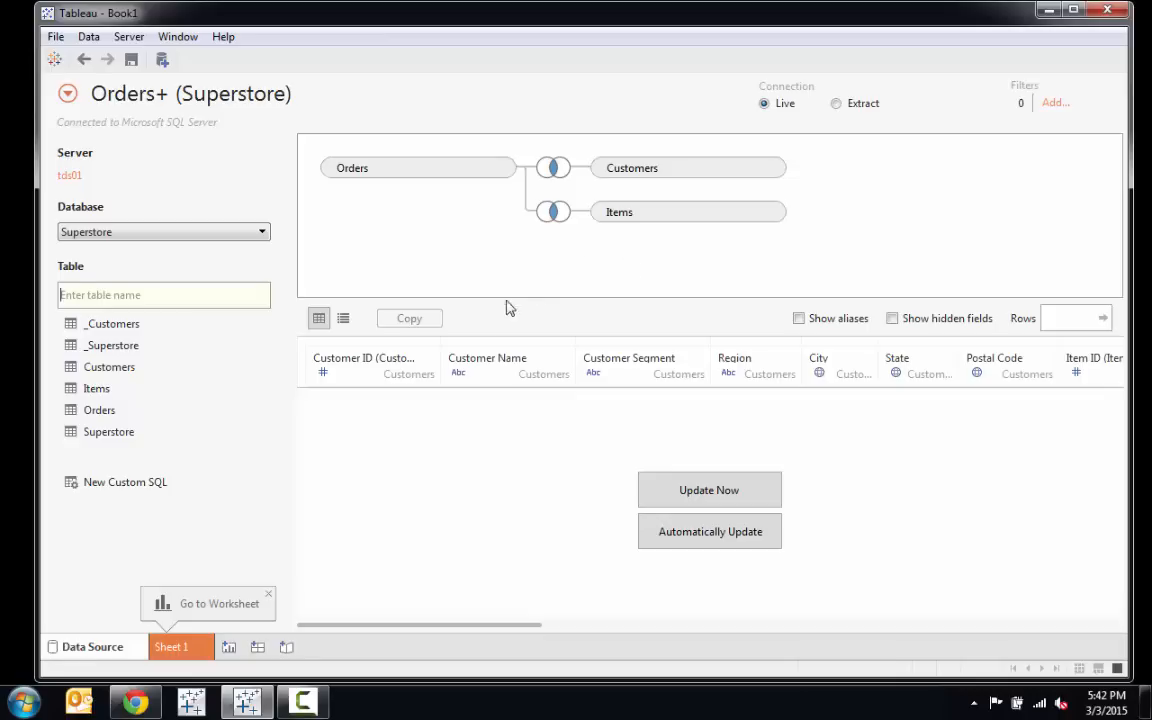
pyautogui.click(712, 545)
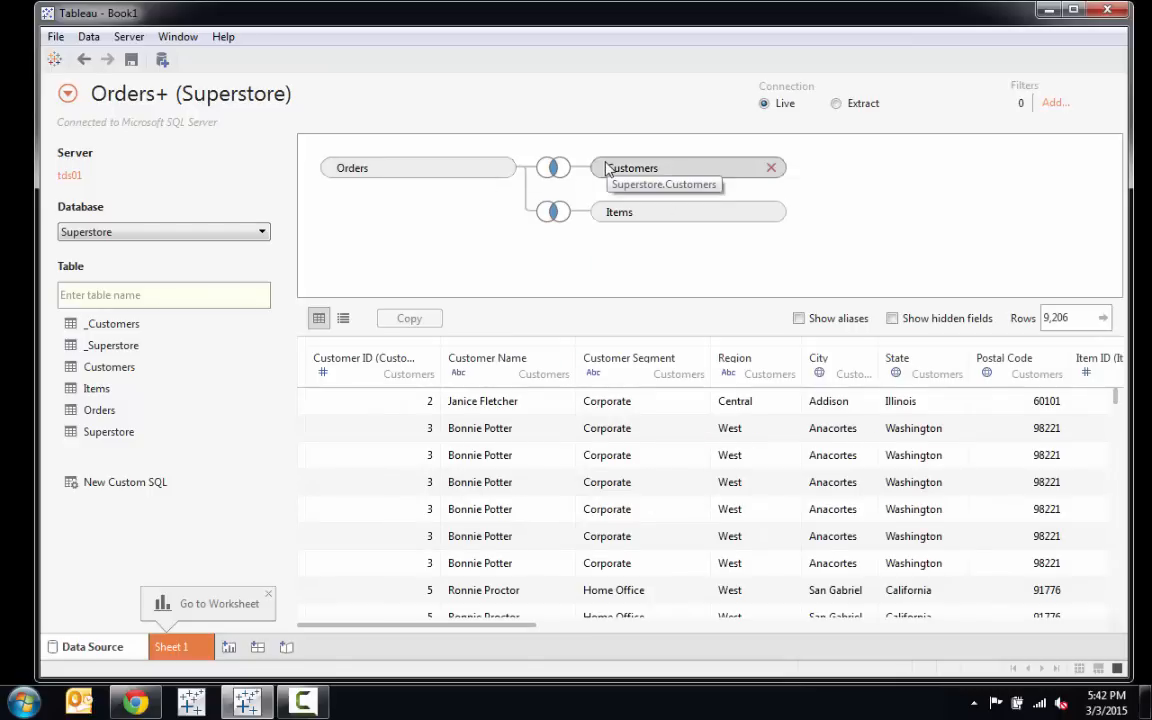
# Review the metadata list by stepping through the editable field names from Customer ID (Customers) to City, and return to the data grid
pyautogui.click(343, 319)
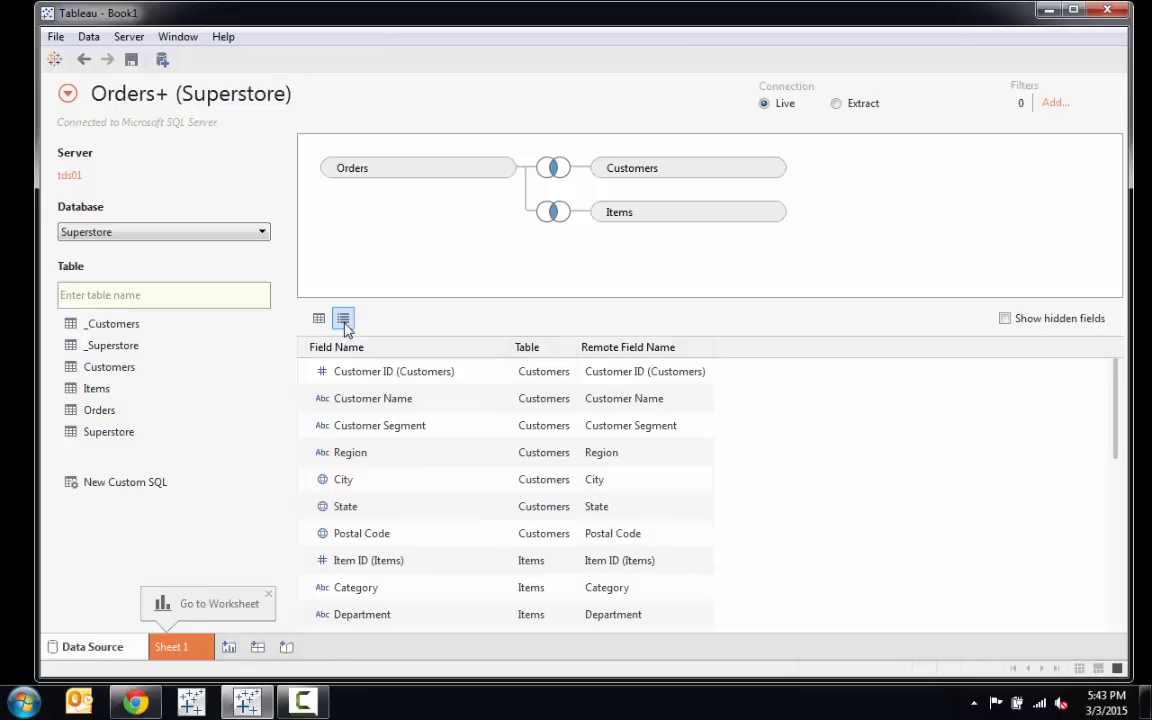
pyautogui.doubleClick(424, 371)
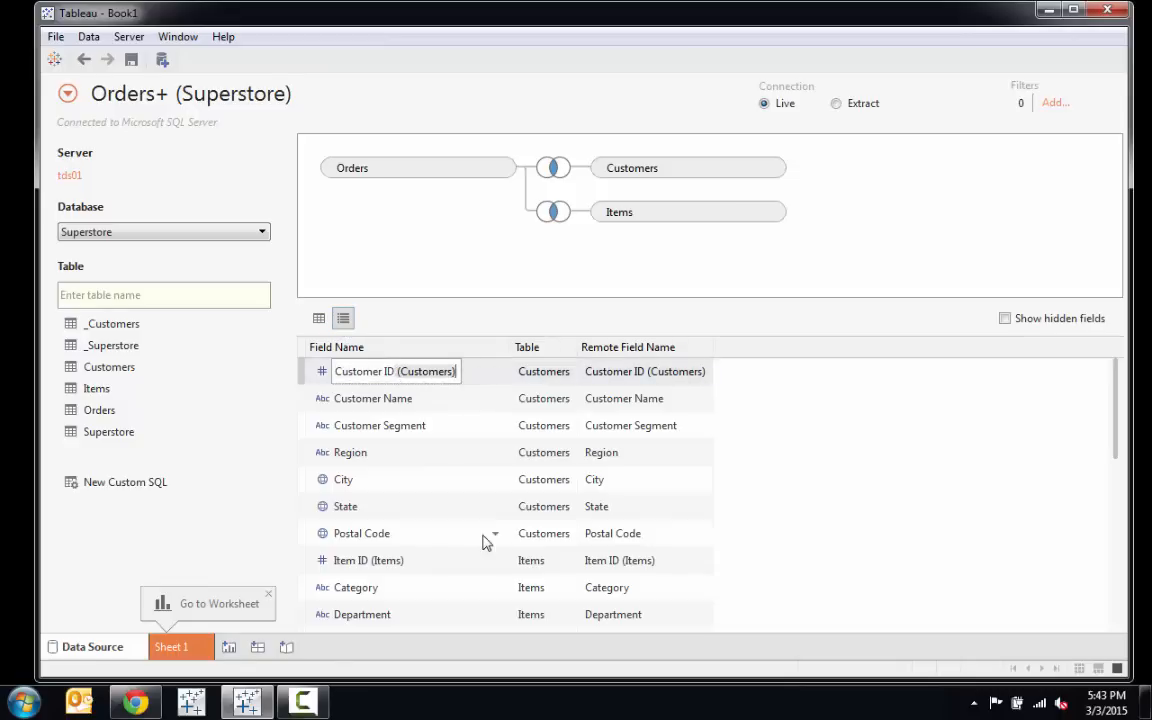
pyautogui.press('Tab')
pyautogui.press('Tab')
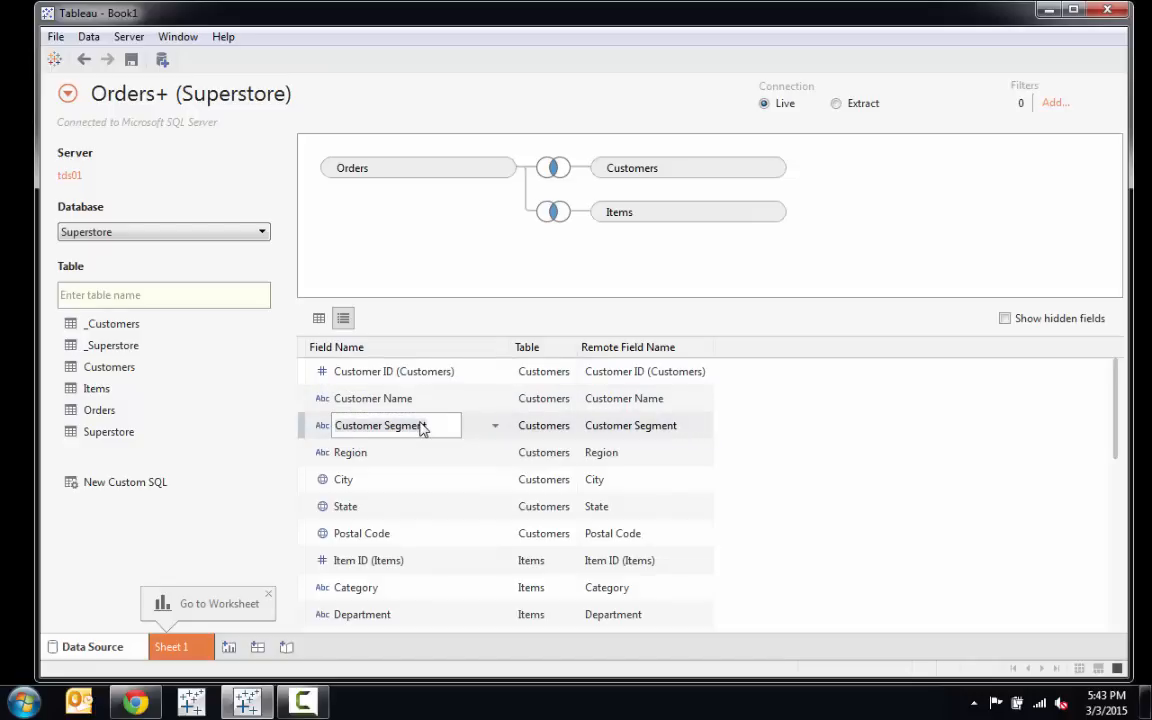
pyautogui.press('Tab')
pyautogui.press('Tab')
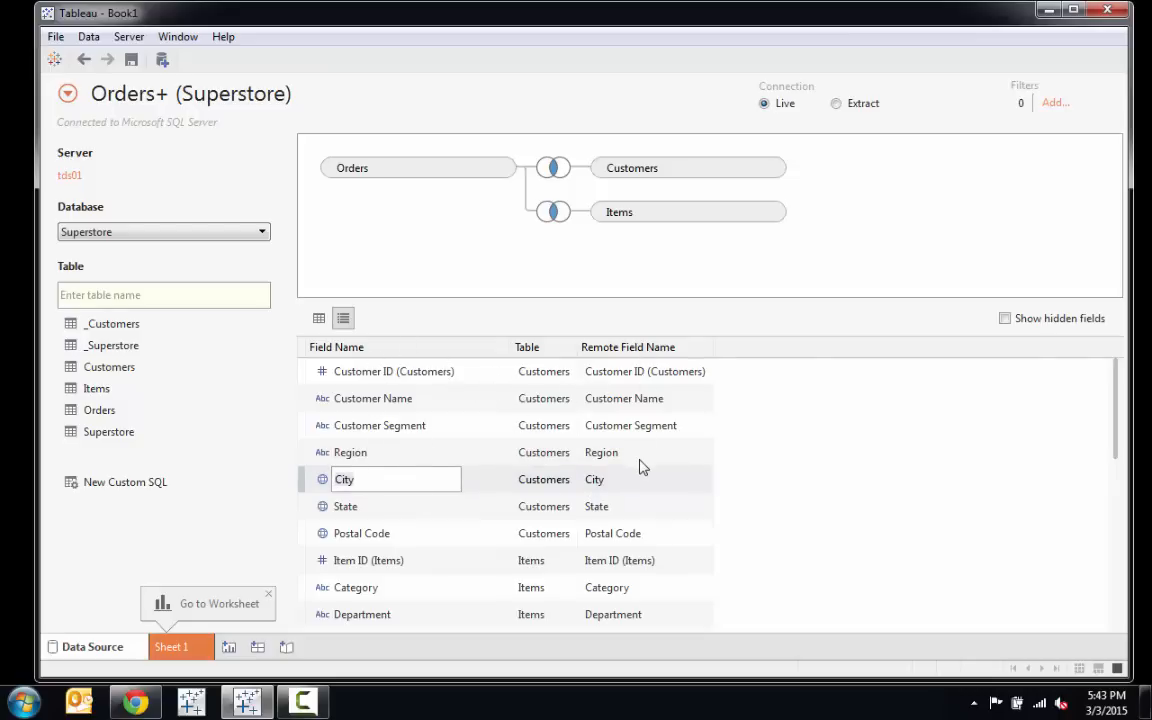
pyautogui.click(317, 320)
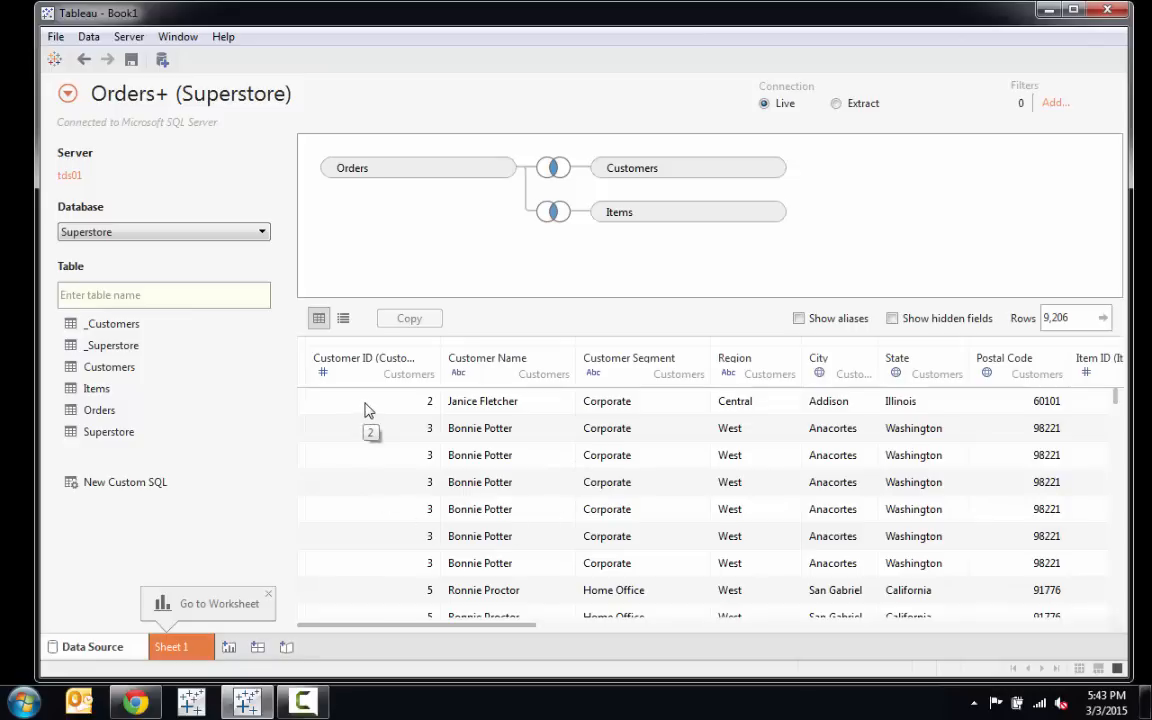
# View the fields grouped by table in Sheet 1 and switch back and forth between the start page and the worksheet
pyautogui.click(166, 650)
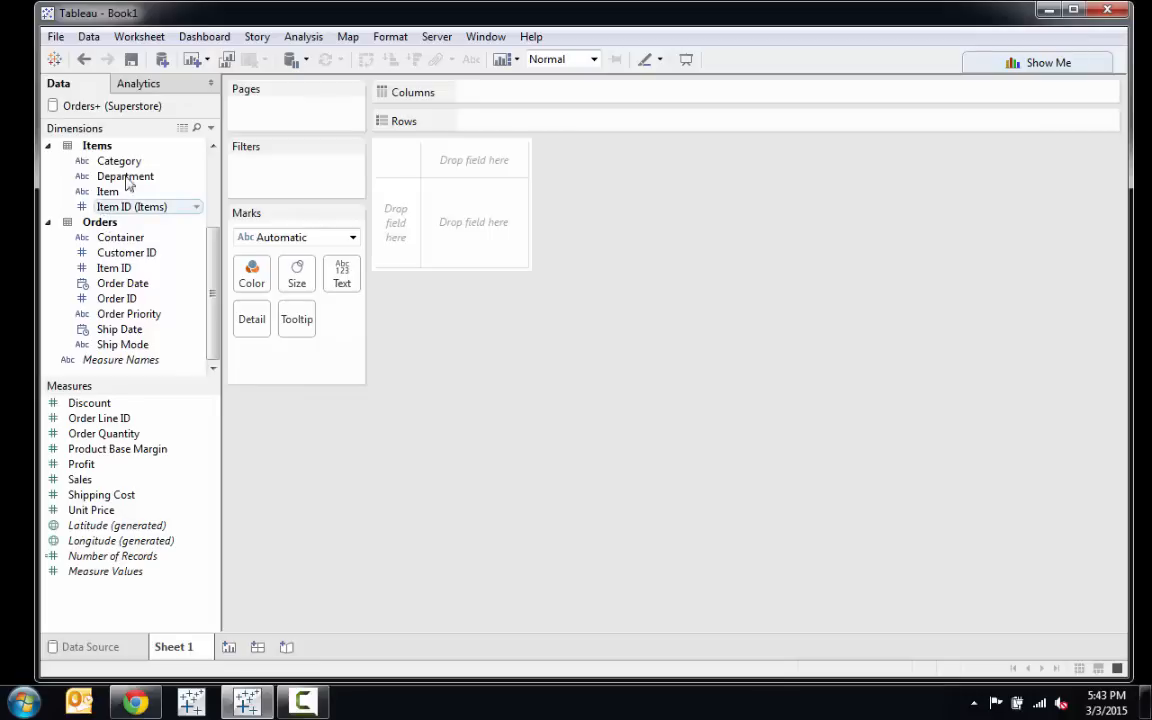
pyautogui.click(55, 62)
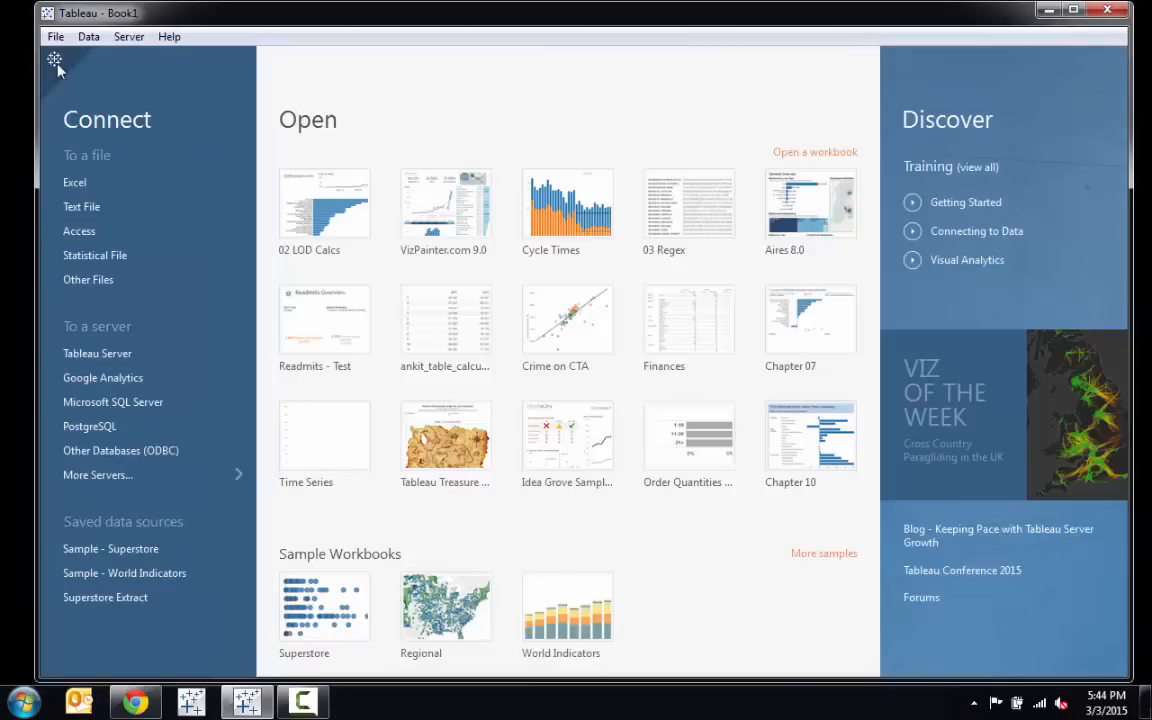
pyautogui.click(55, 62)
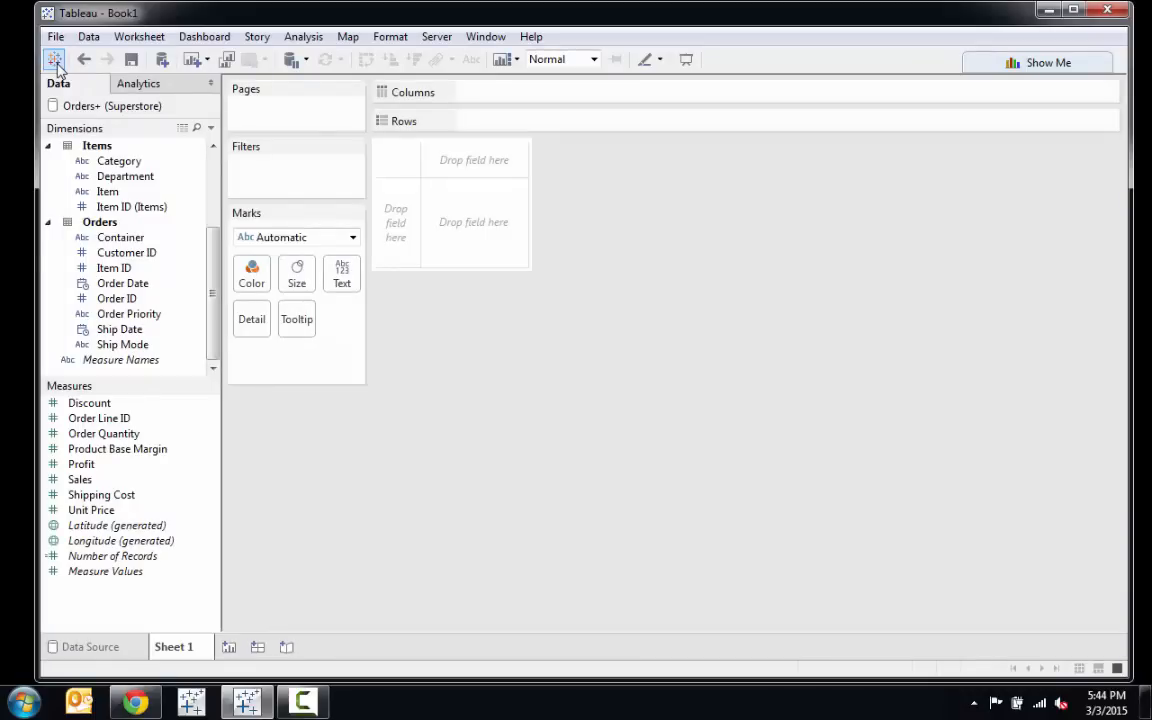
pyautogui.click(55, 61)
pyautogui.click(55, 61)
pyautogui.click(55, 60)
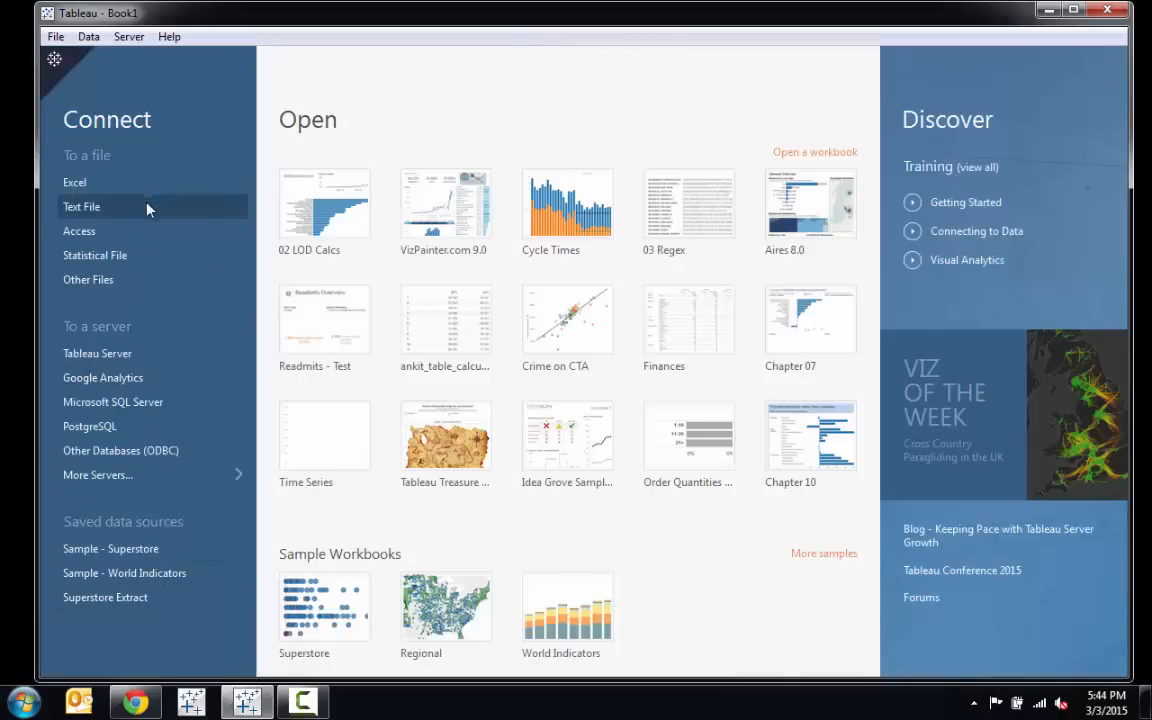
pyautogui.click(54, 59)
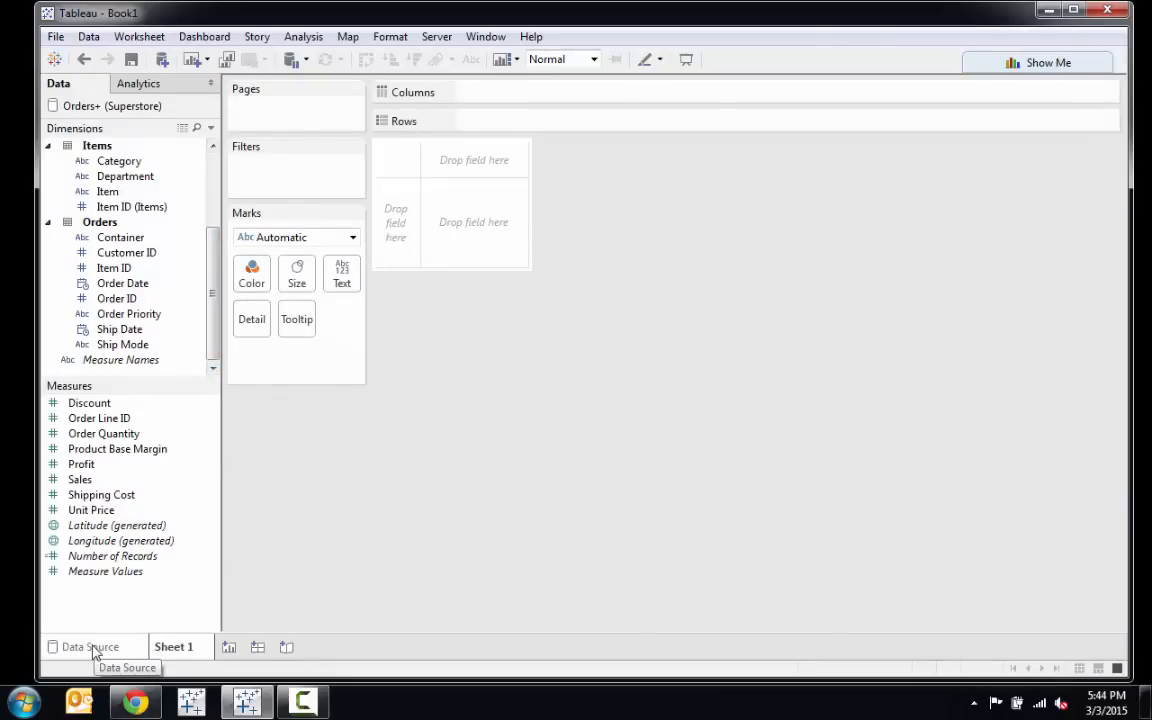
# Look over the data source page with its list of data sources, compare it with Sheet 1, and view the worksheet's analytics options
pyautogui.click(92, 647)
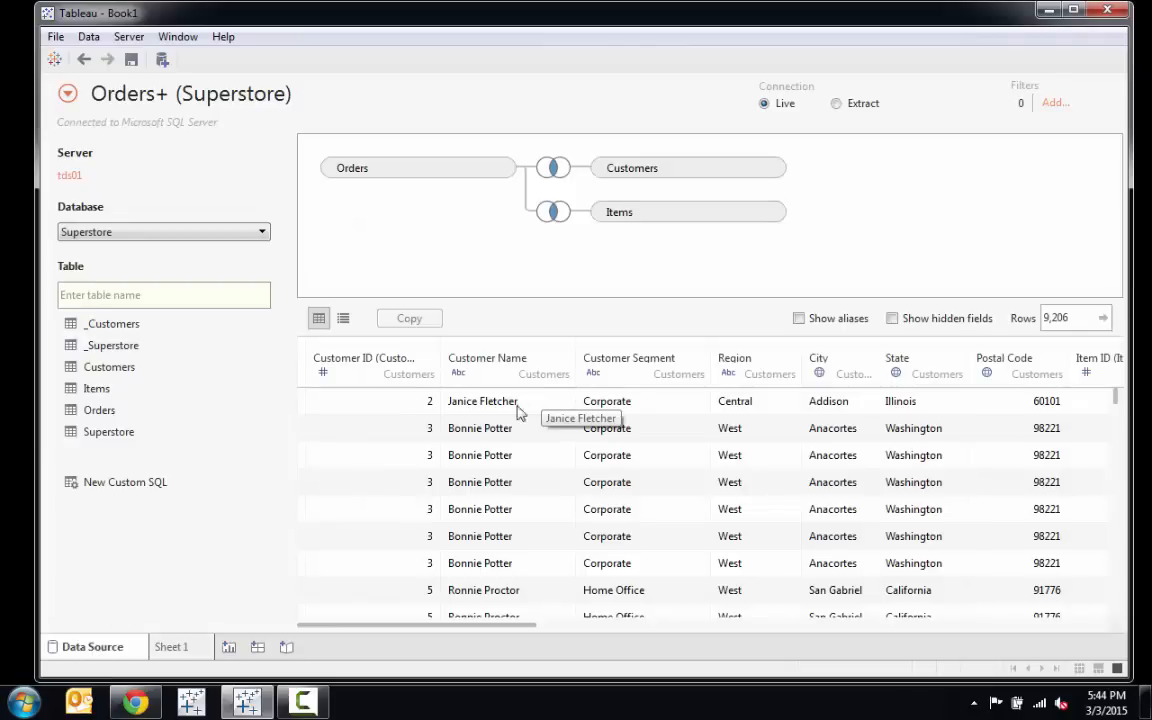
pyautogui.click(67, 93)
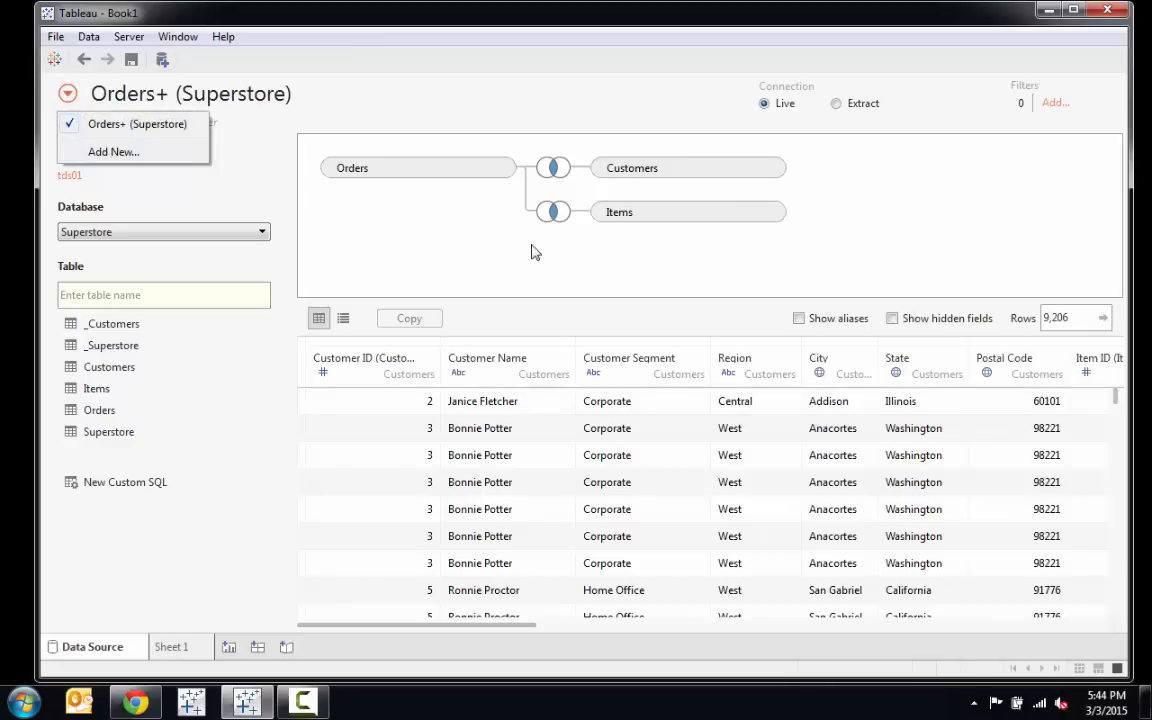
pyautogui.click(476, 270)
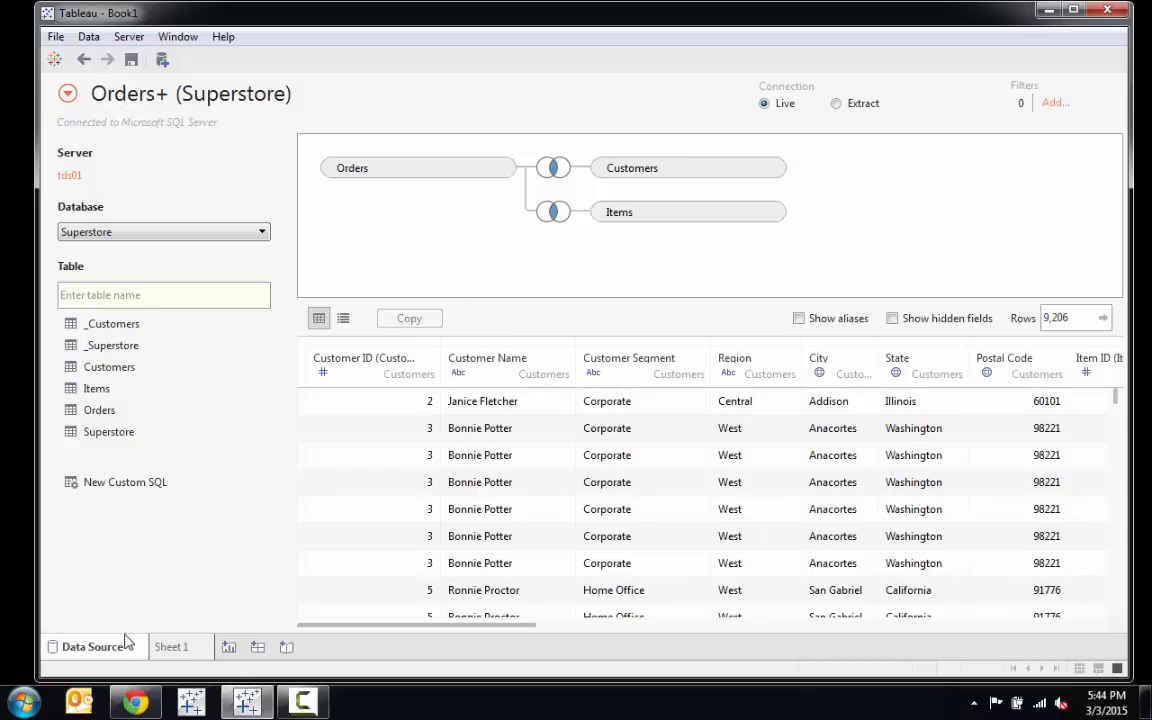
pyautogui.click(175, 651)
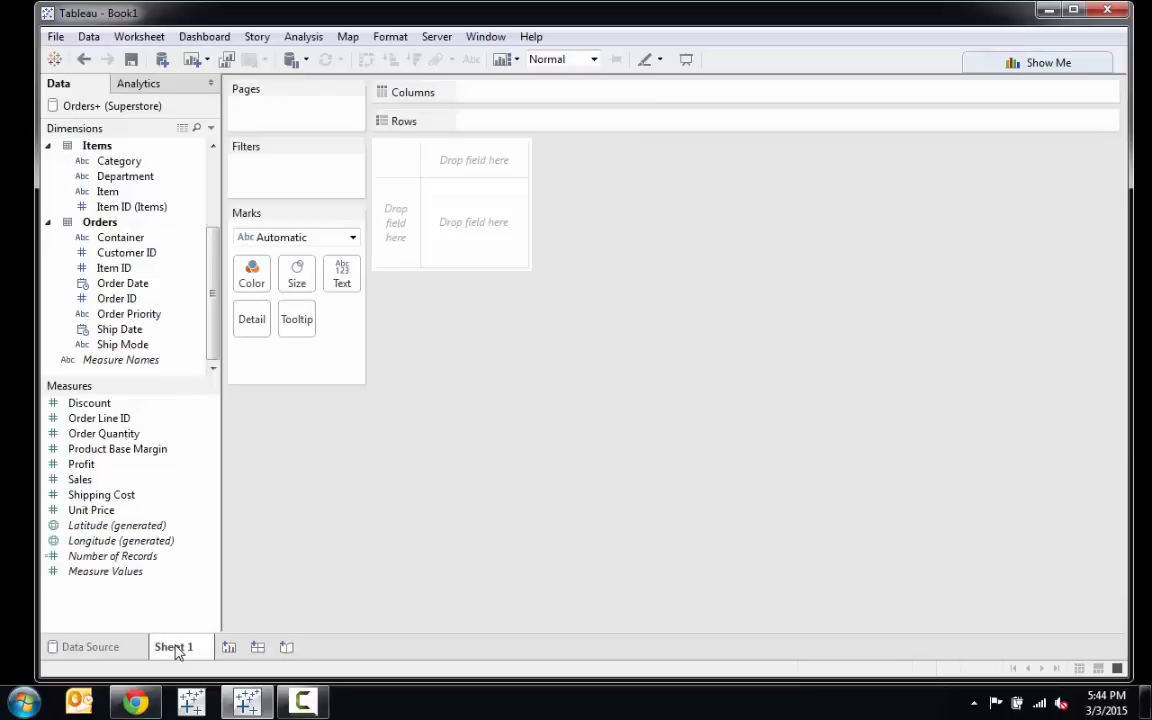
pyautogui.click(111, 655)
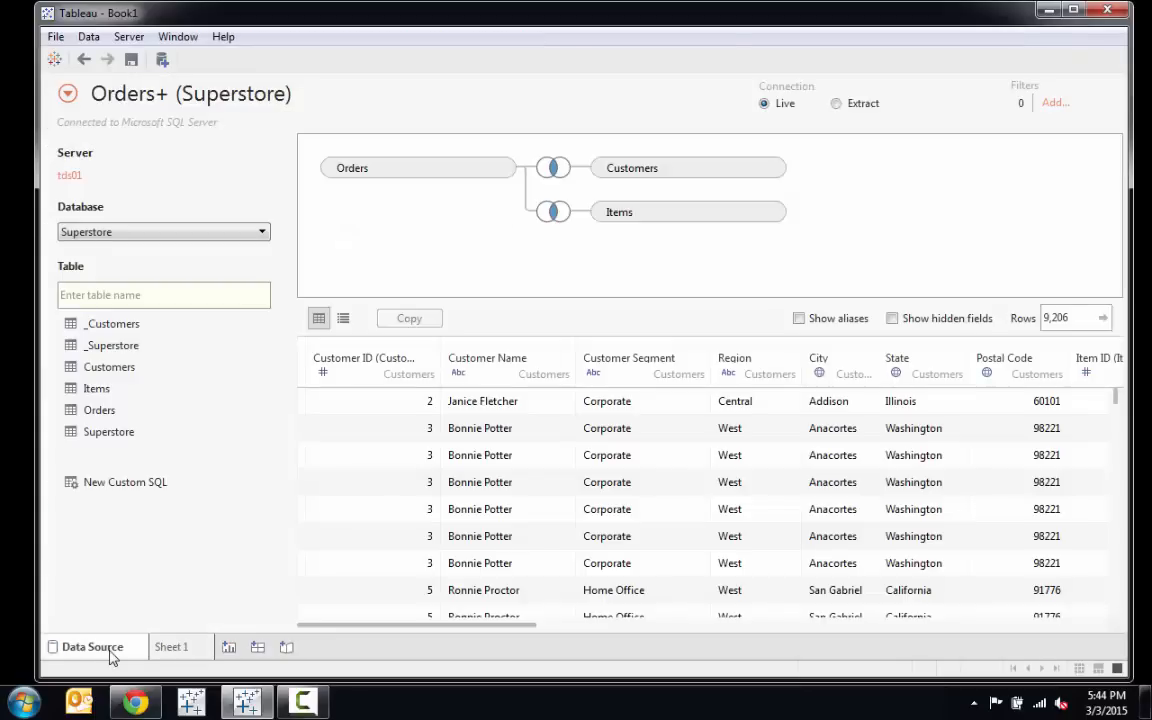
pyautogui.click(167, 647)
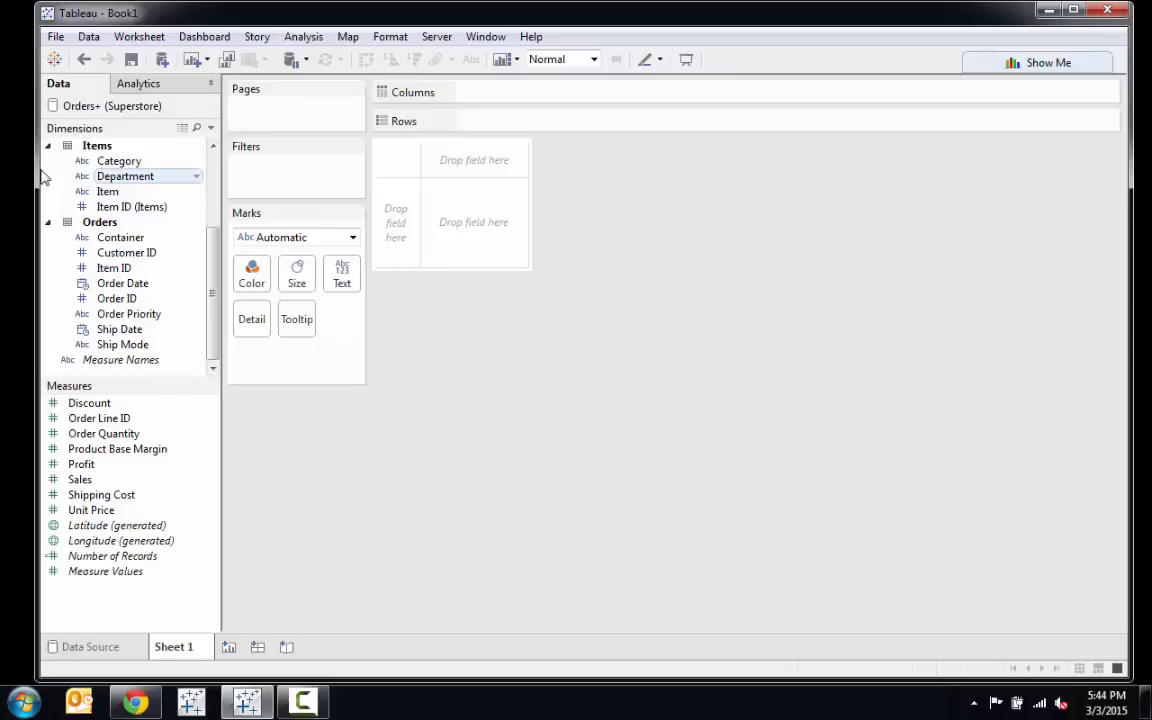
pyautogui.click(139, 88)
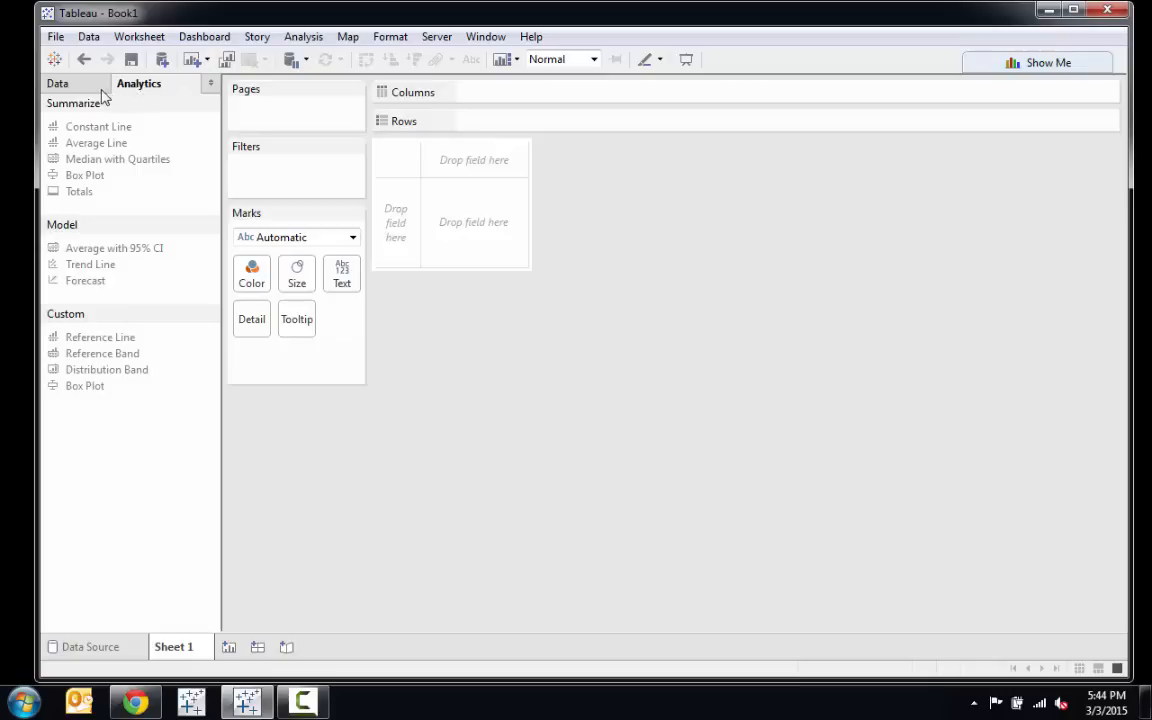
pyautogui.click(100, 92)
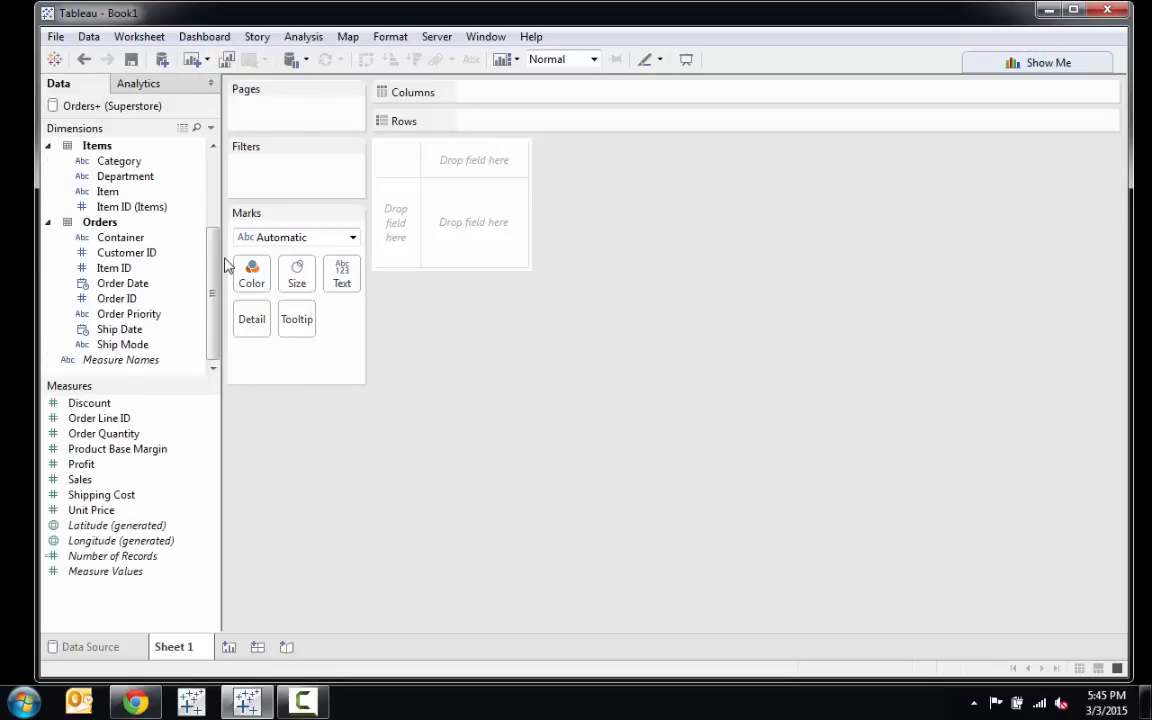
# Enlarge the Dimensions list and build a bar chart in Sheet 1 of Sales by Department and Category
pyautogui.moveTo(210, 258); pyautogui.dragTo(210, 183)
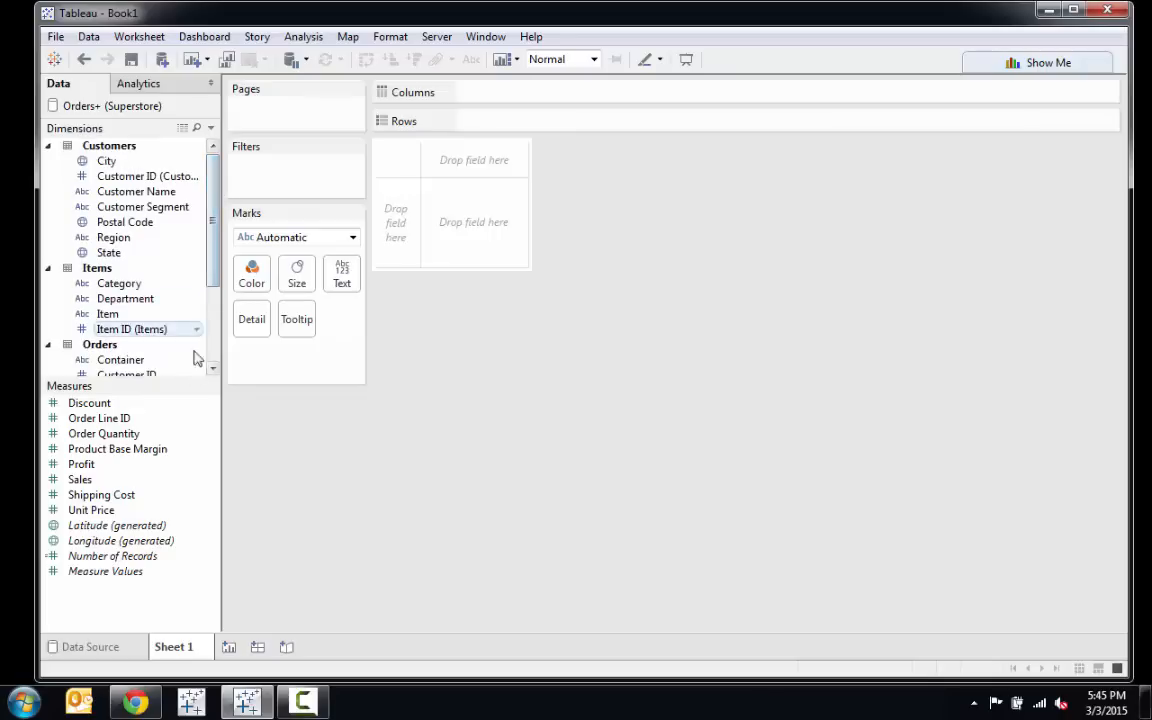
pyautogui.moveTo(185, 378); pyautogui.dragTo(185, 465)
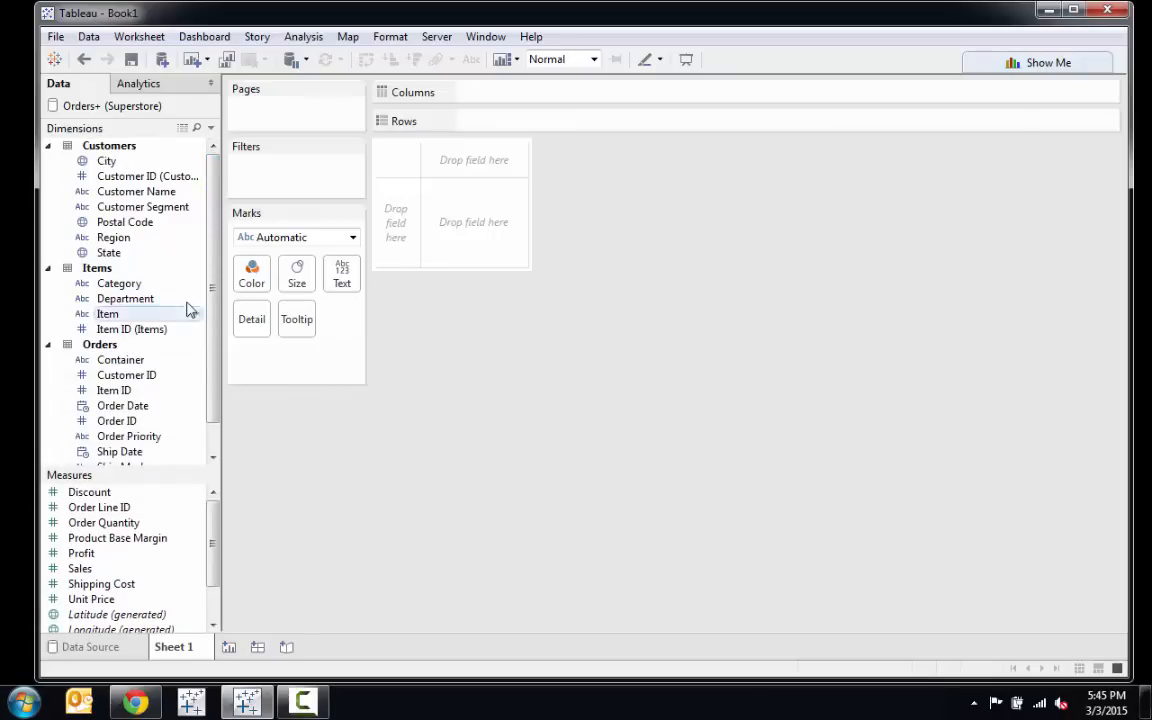
pyautogui.moveTo(139, 289); pyautogui.dragTo(105, 405)
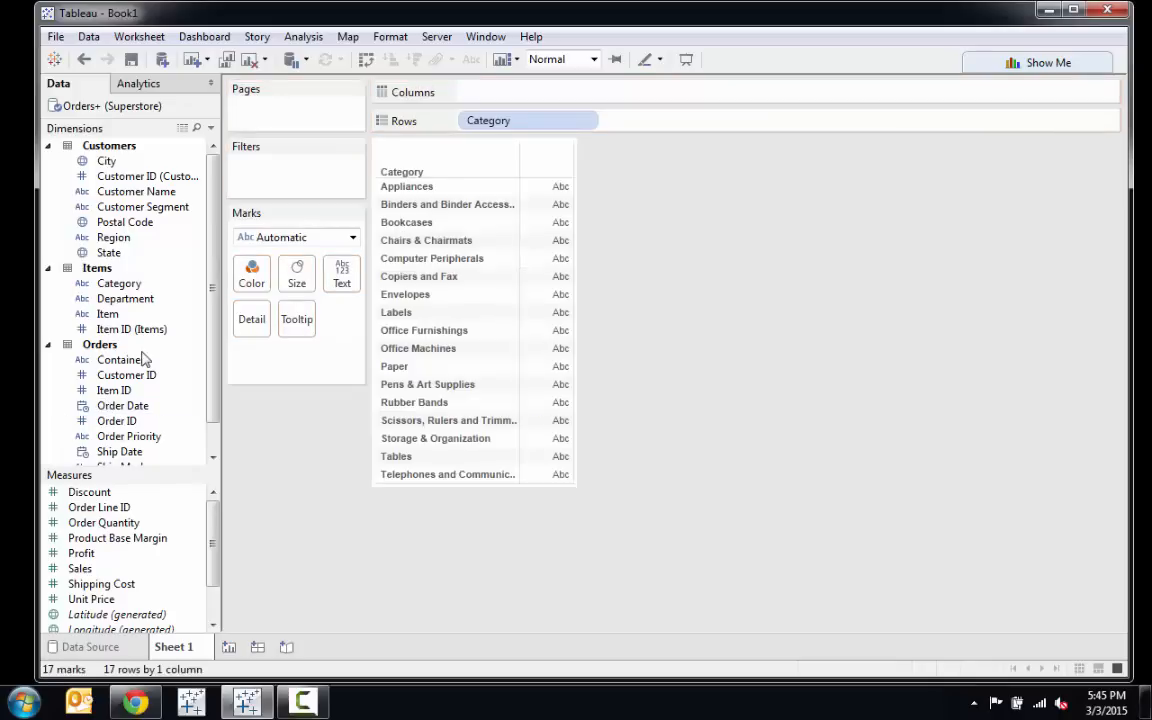
pyautogui.moveTo(136, 302)
pyautogui.mouseDown()
pyautogui.moveTo(450, 121)
pyautogui.moveTo(466, 125)
pyautogui.mouseUp()
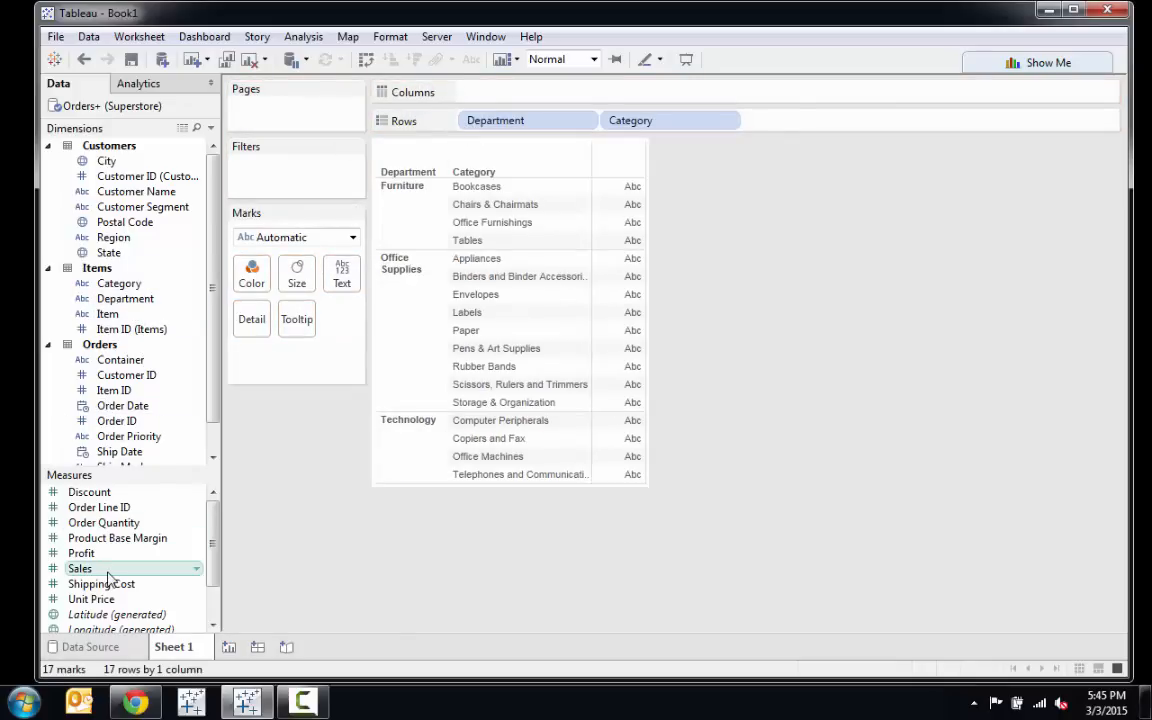
pyautogui.moveTo(78, 568); pyautogui.dragTo(561, 97)
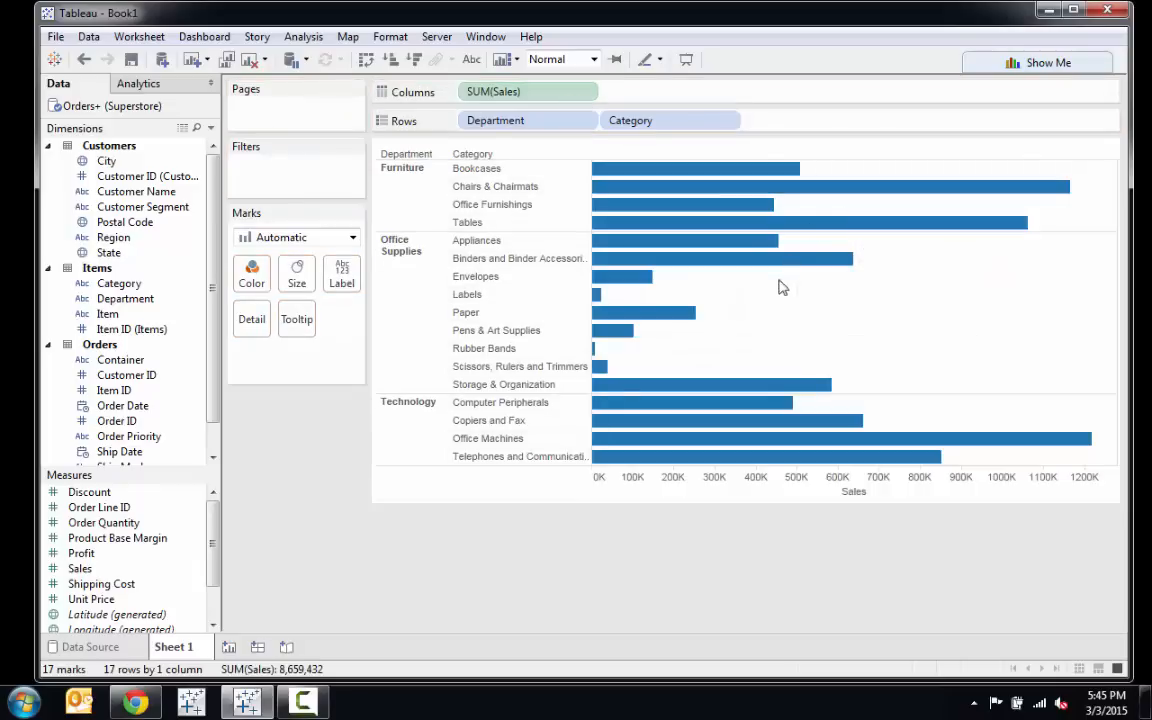
# Add a new worksheet and plot total Profit on rows against total Sales on columns
pyautogui.click(229, 647)
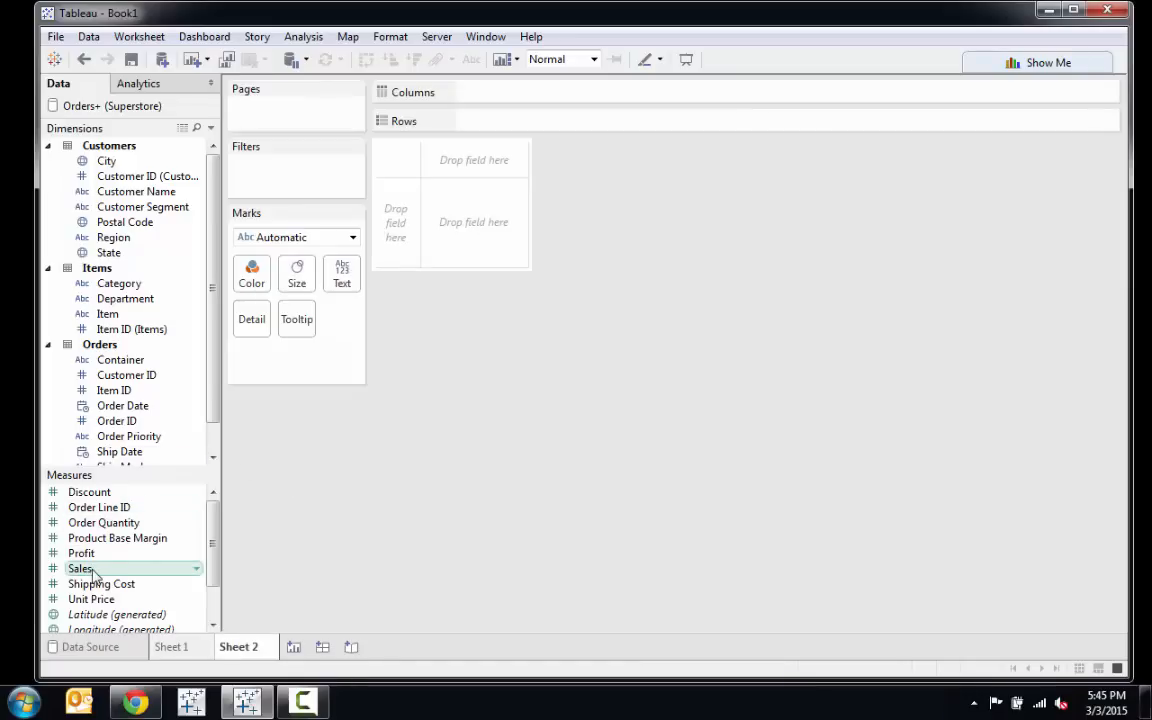
pyautogui.moveTo(93, 572); pyautogui.dragTo(474, 175)
pyautogui.moveTo(92, 553); pyautogui.dragTo(406, 160)
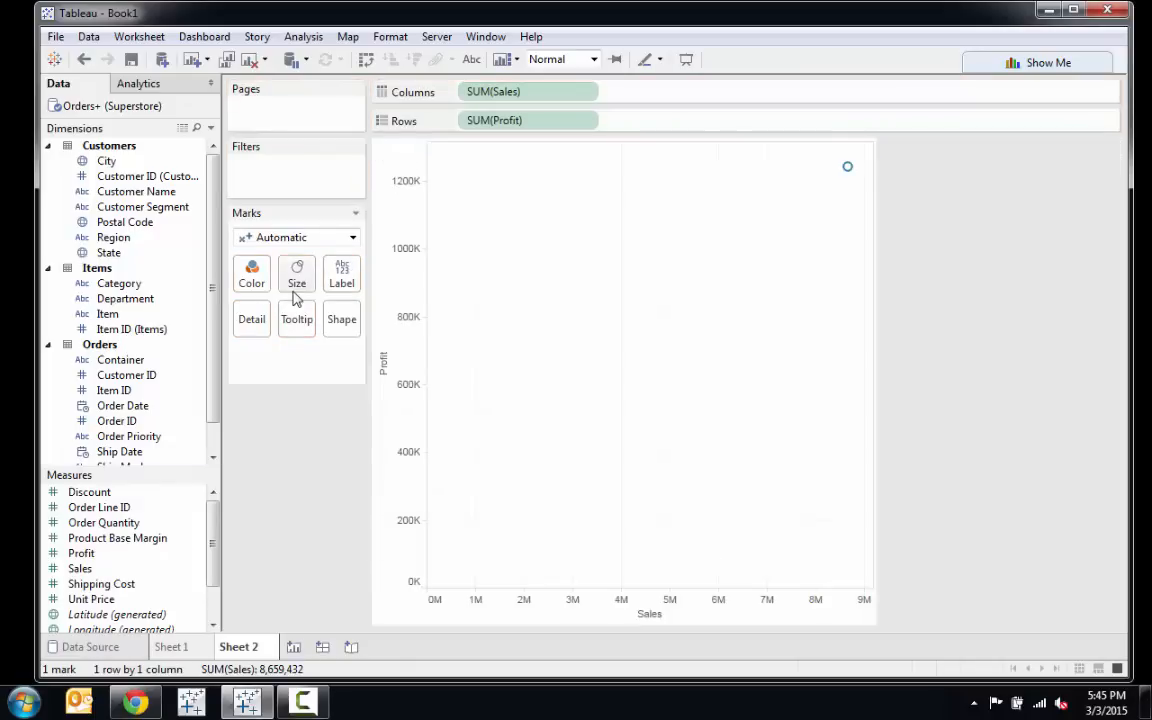
# Break the scatter plot down by Category and Item, and color its marks by Department
pyautogui.moveTo(152, 287); pyautogui.dragTo(302, 366)
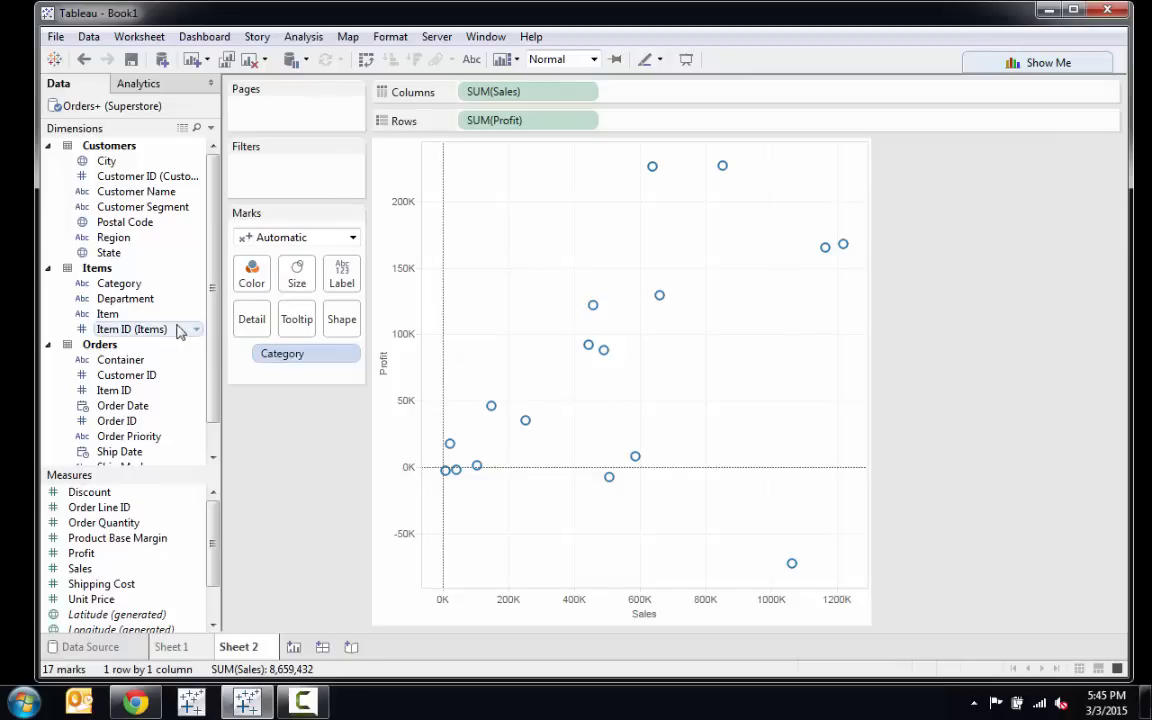
pyautogui.moveTo(130, 298); pyautogui.dragTo(252, 272)
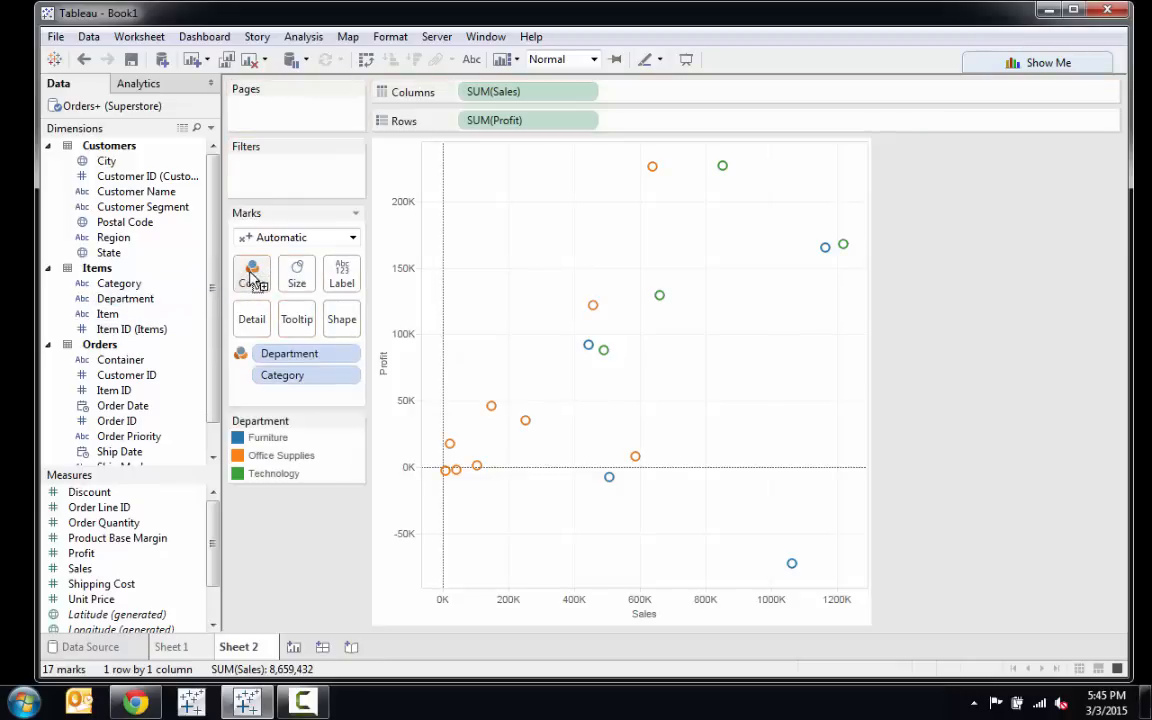
pyautogui.moveTo(108, 314); pyautogui.dragTo(303, 401)
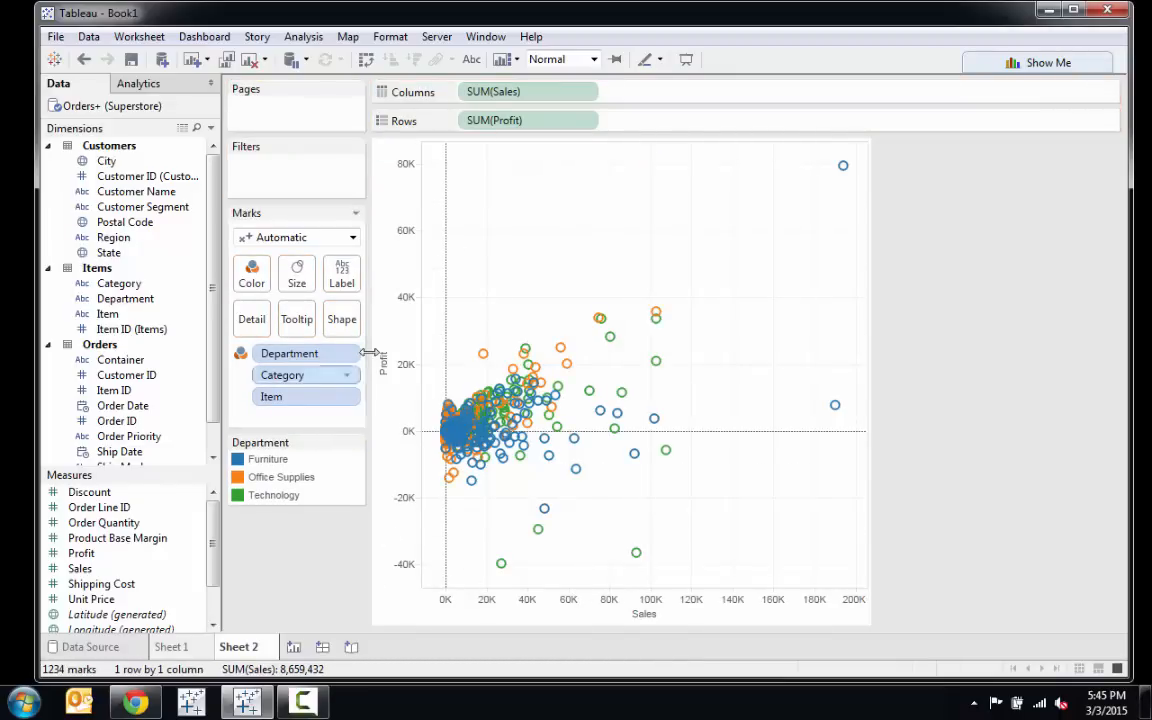
# Change the scatter plot's marks to circles with a black border and 63% transparency
pyautogui.click(305, 246)
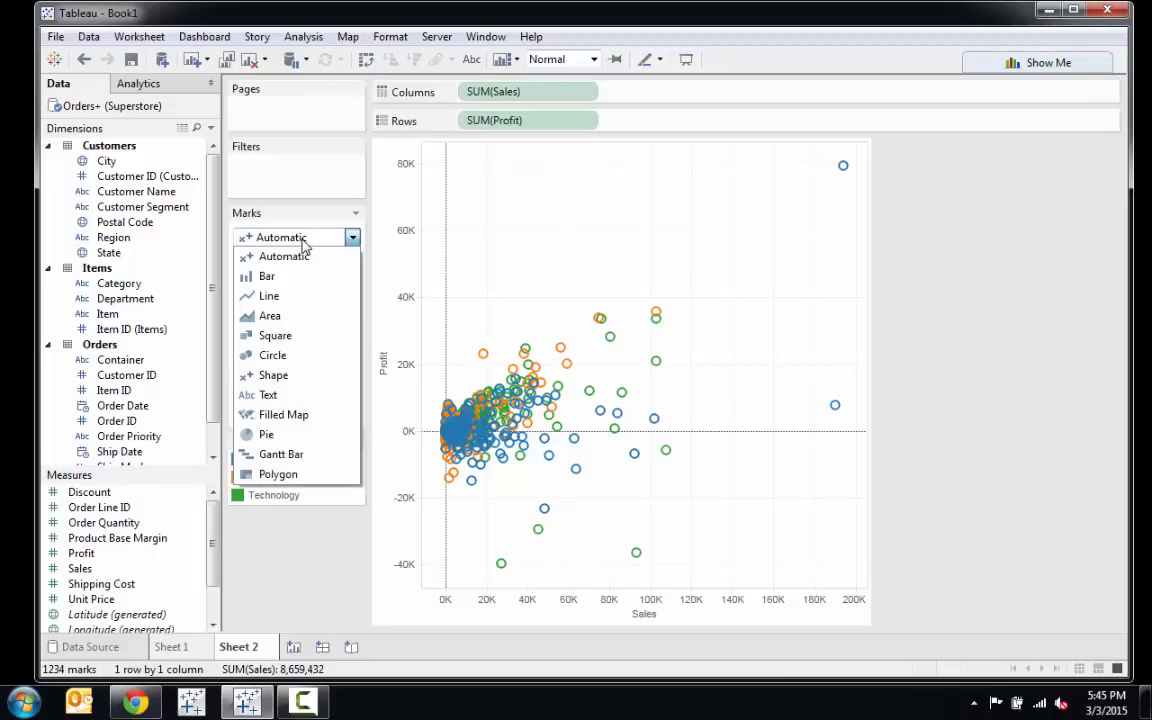
pyautogui.click(284, 357)
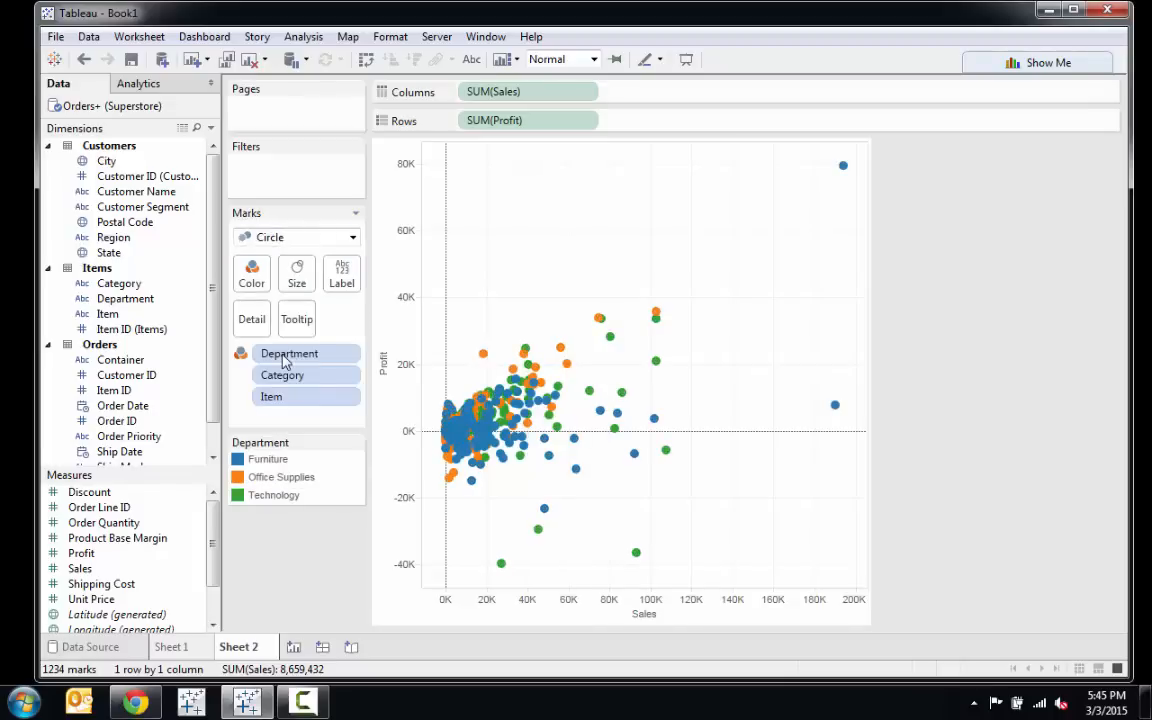
pyautogui.click(252, 276)
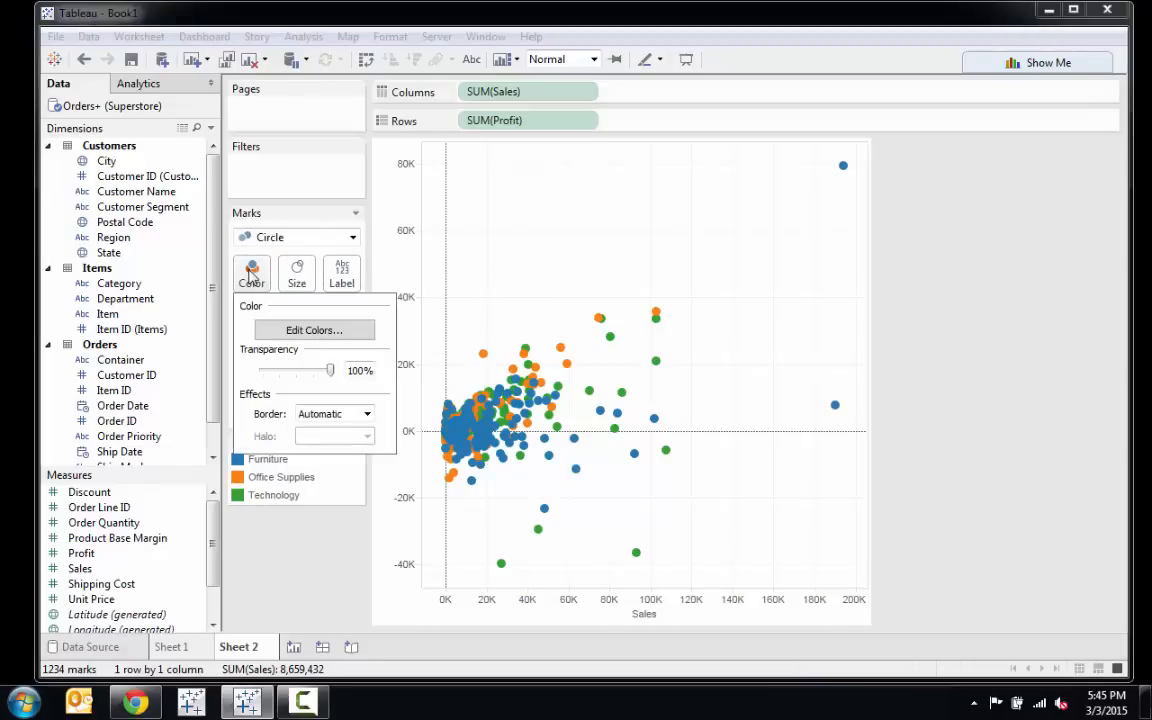
pyautogui.click(338, 416)
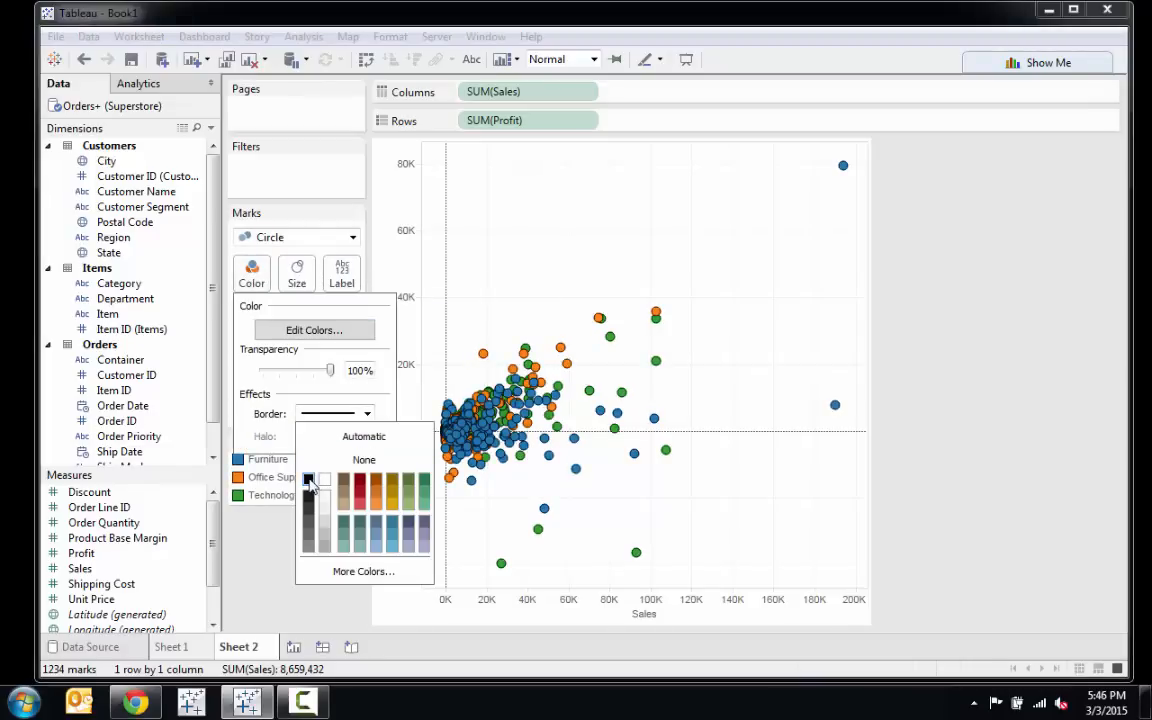
pyautogui.click(331, 373)
pyautogui.moveTo(331, 373); pyautogui.dragTo(305, 371)
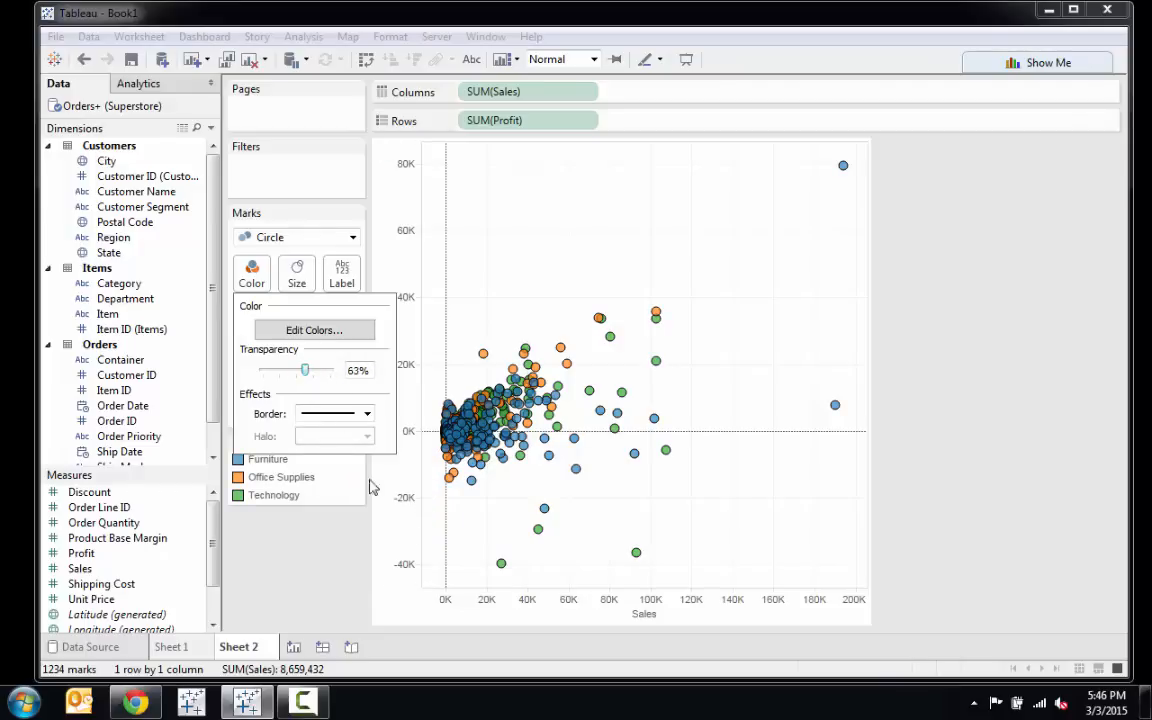
pyautogui.click(463, 538)
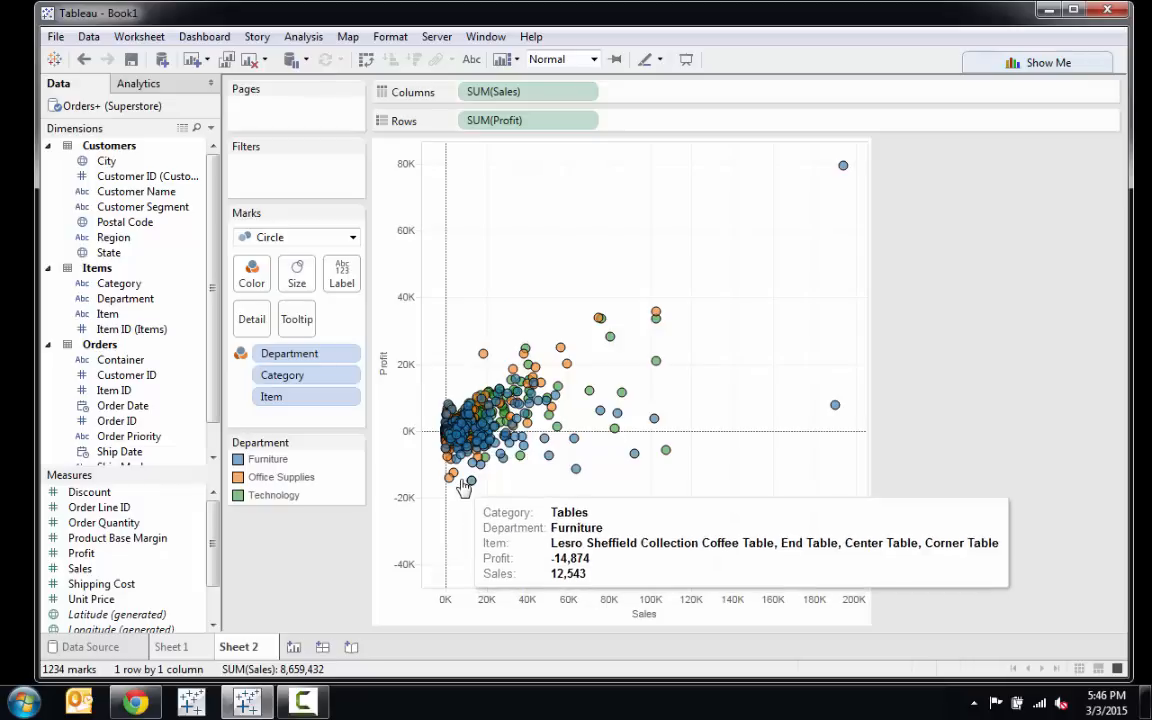
# Inspect the tooltips of several scatter plot marks, select an Office Supplies mark to view its tooltip commands, and clear the selection
pyautogui.moveTo(465, 473)
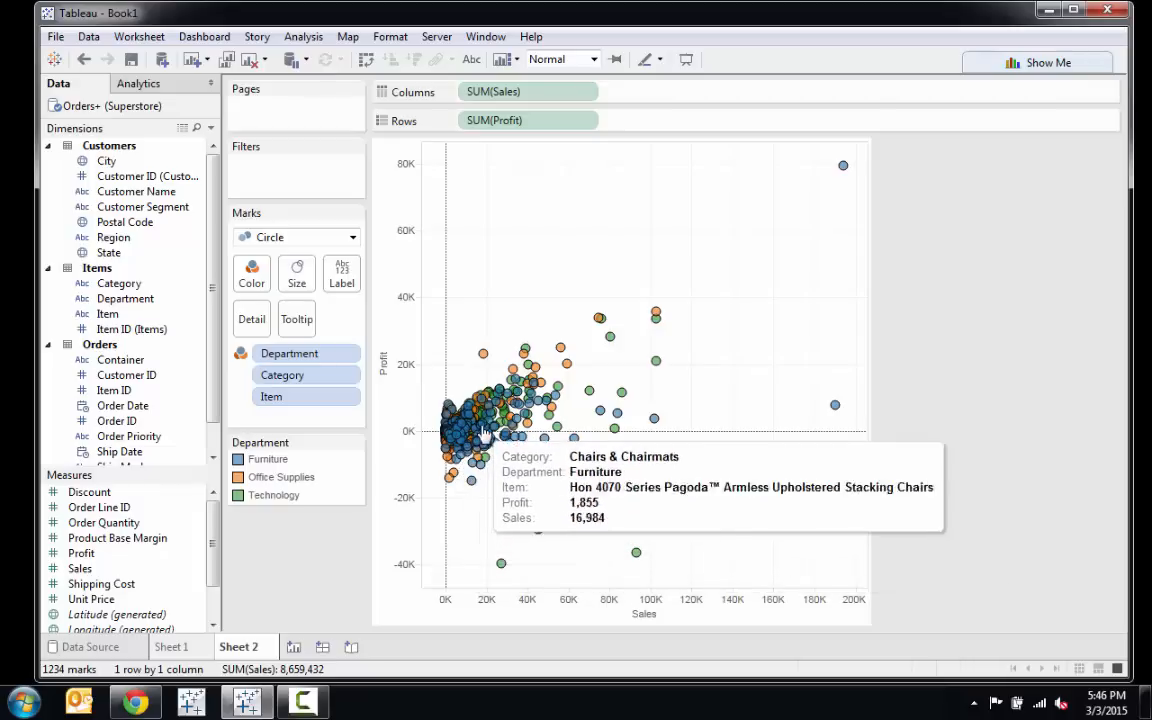
pyautogui.moveTo(490, 428)
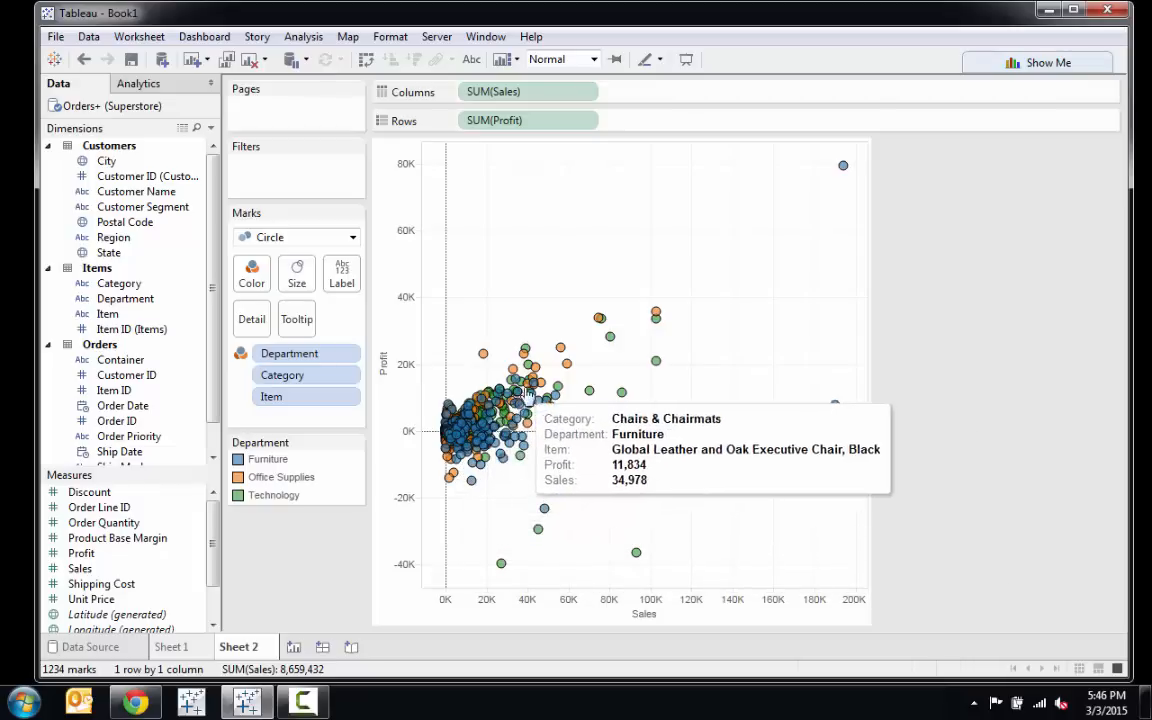
pyautogui.moveTo(532, 390)
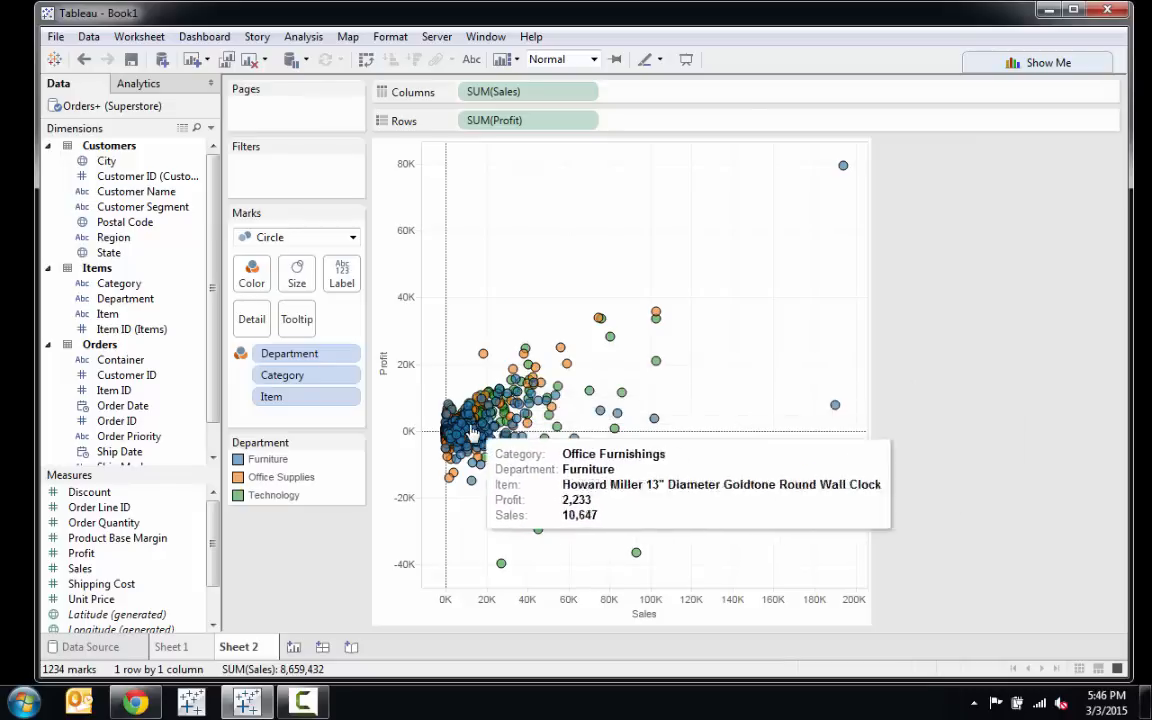
pyautogui.click(485, 355)
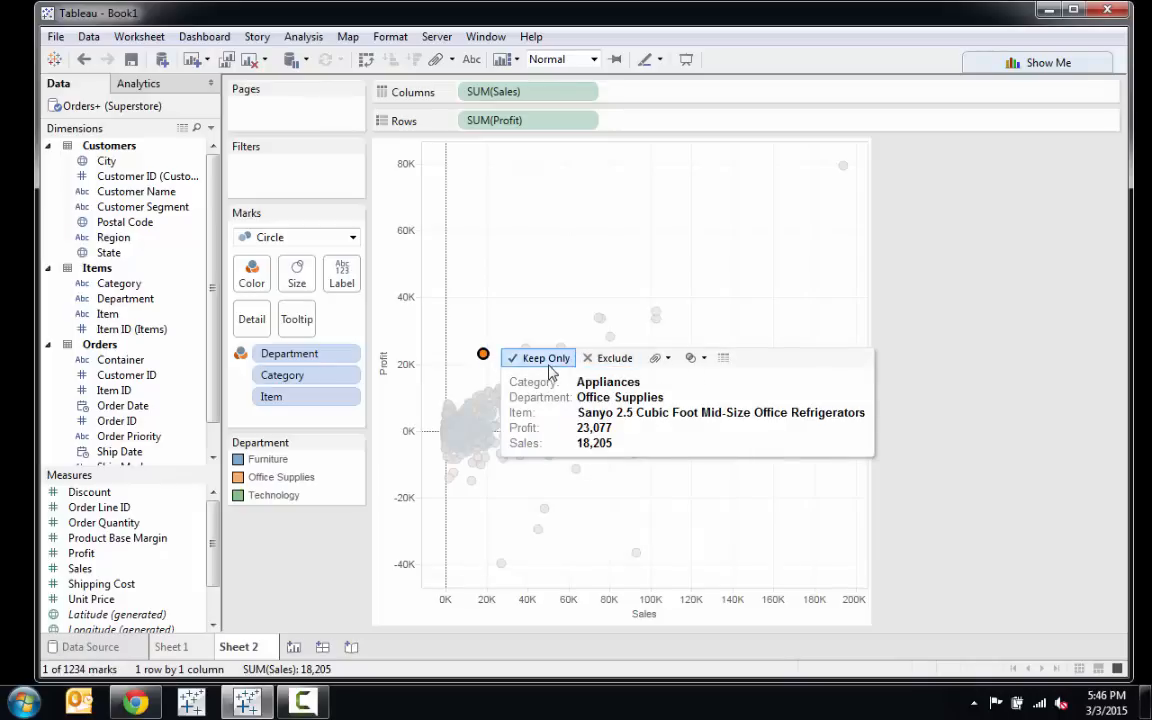
pyautogui.click(528, 307)
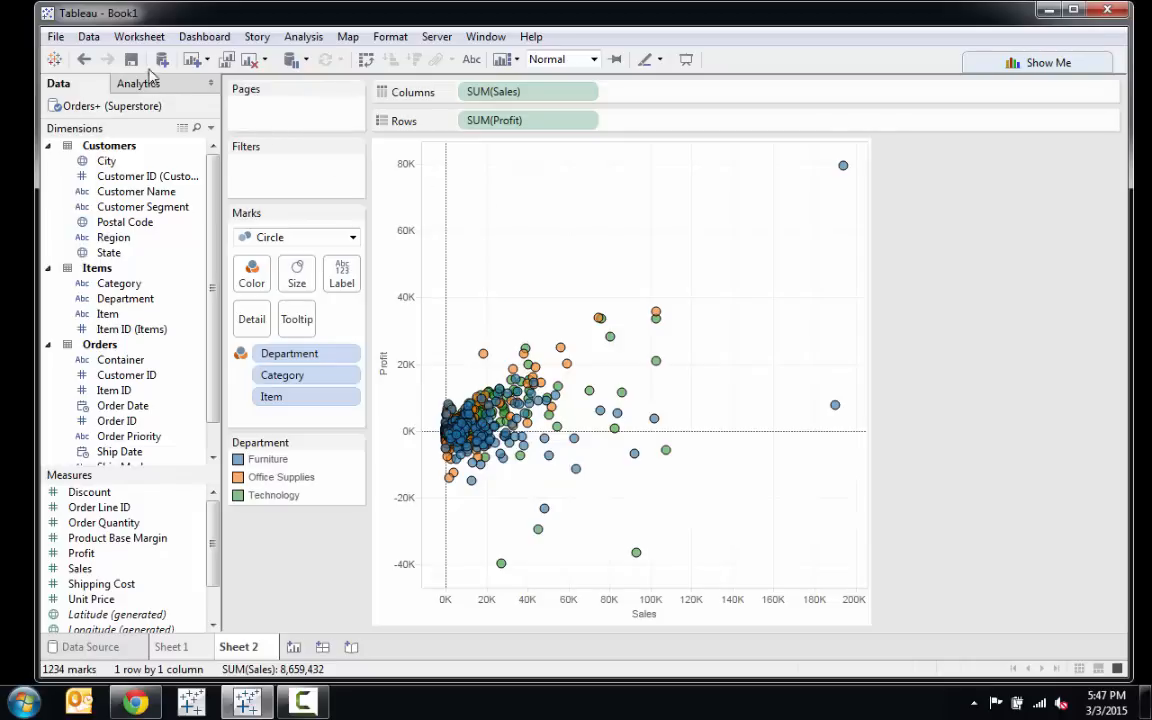
# Set the Sheet 2 tooltips to "On Hover - Show tooltips on hover", keeping Show Tooltips enabled
pyautogui.click(311, 326)
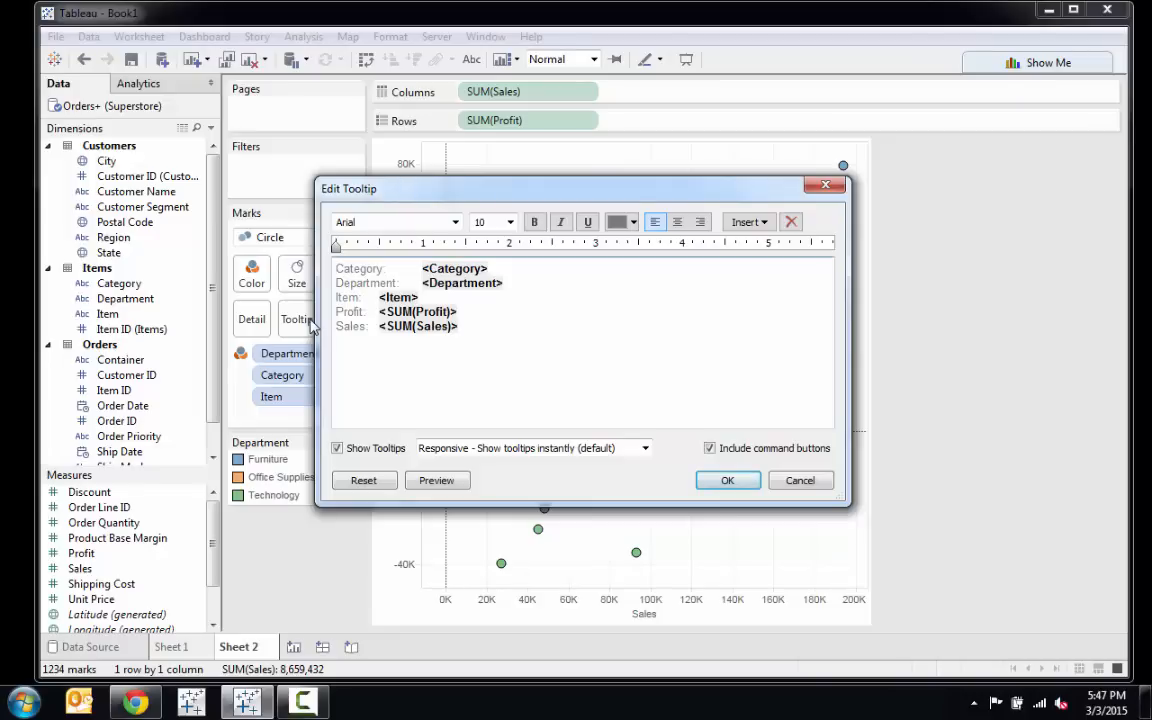
pyautogui.click(449, 450)
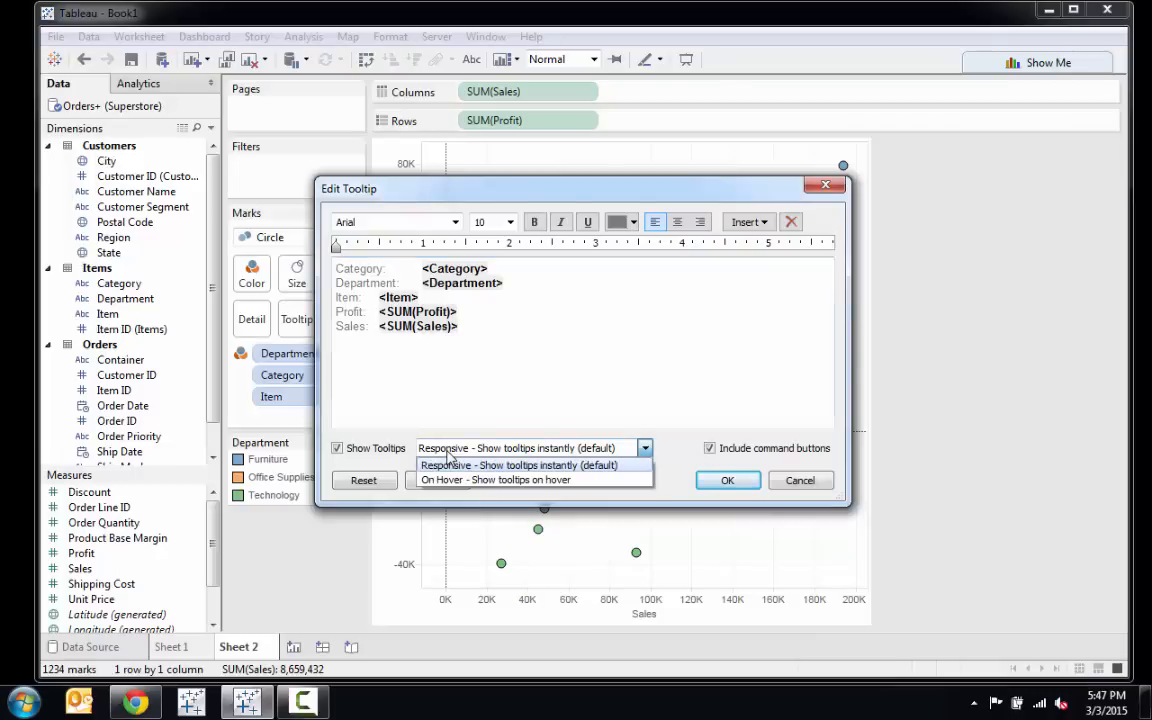
pyautogui.click(491, 481)
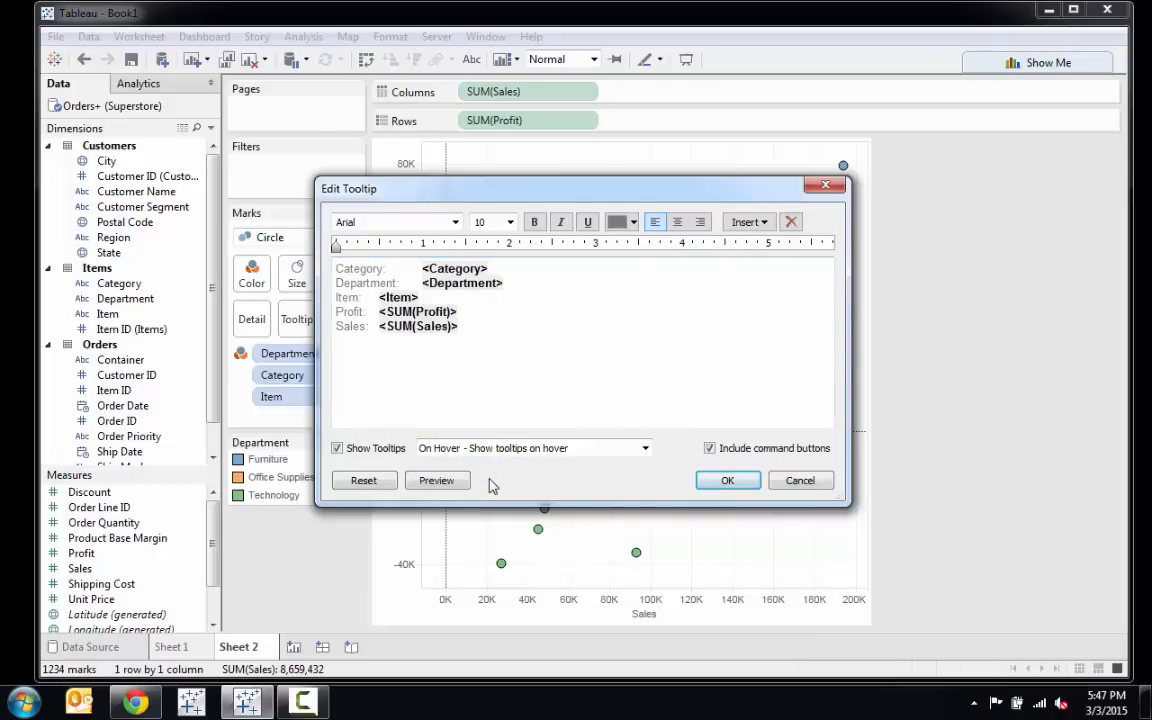
pyautogui.click(376, 448)
pyautogui.click(386, 450)
pyautogui.click(727, 480)
# Check the on-hover tooltips and their command buttons on several scatter plot marks
pyautogui.moveTo(509, 412)
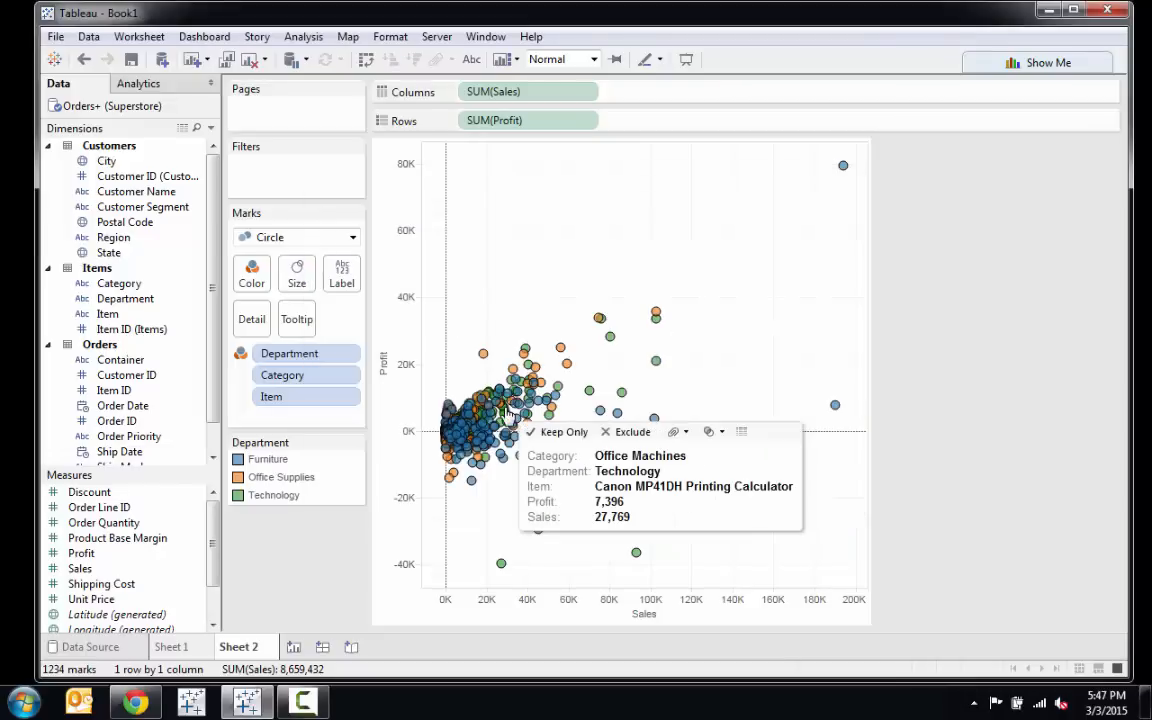
pyautogui.moveTo(487, 435)
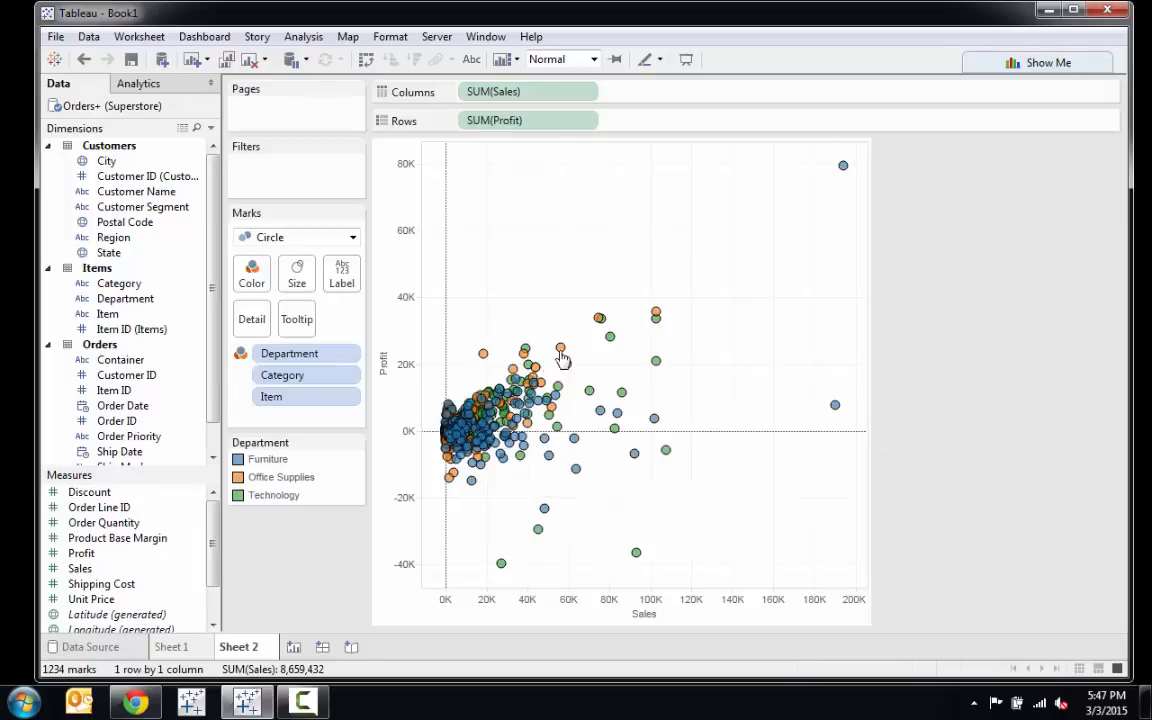
pyautogui.moveTo(567, 352)
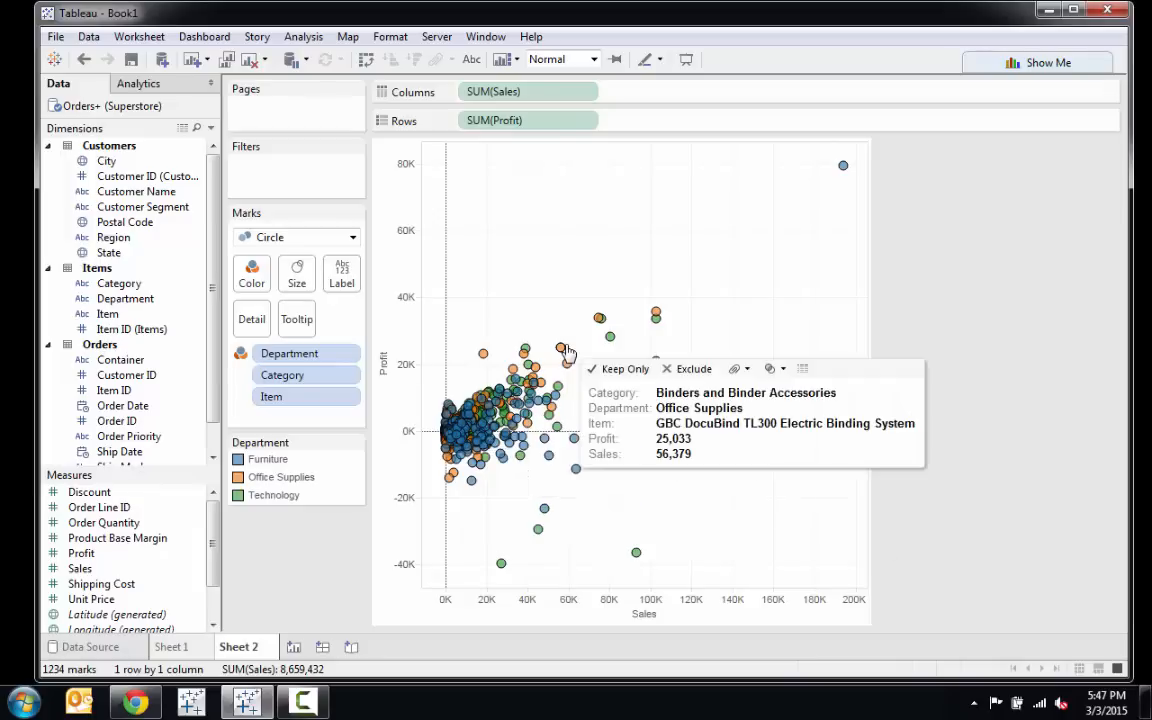
pyautogui.click(135, 38)
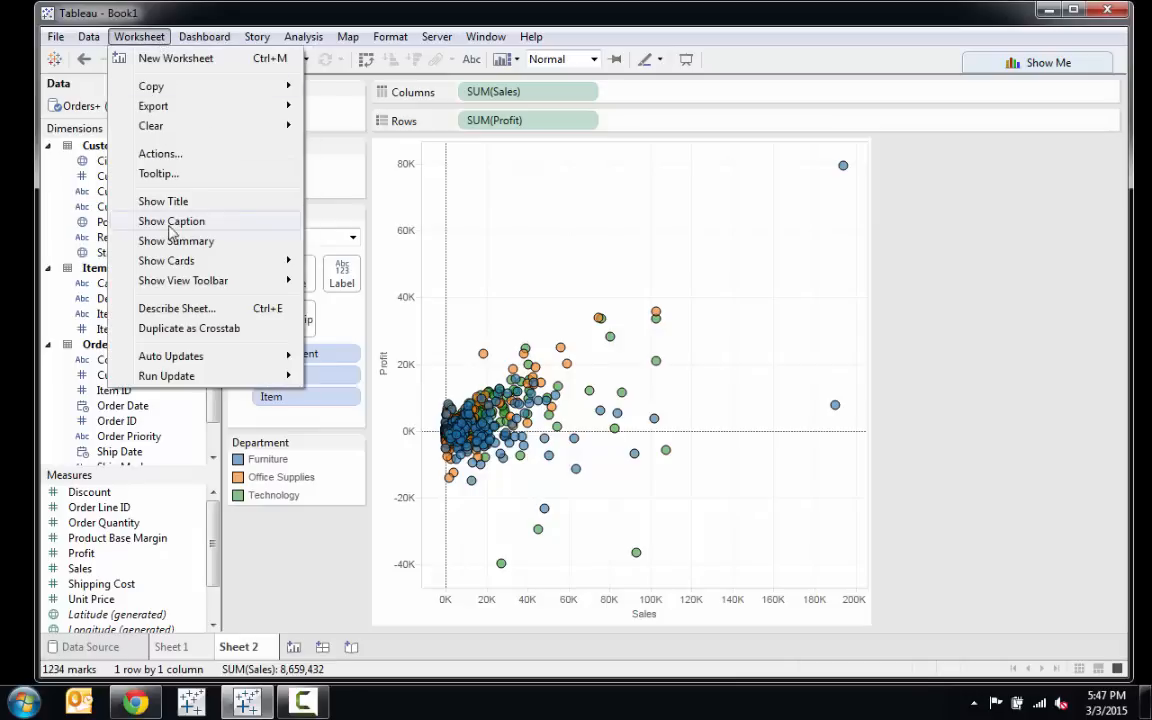
pyautogui.moveTo(196, 36)
pyautogui.click(507, 205)
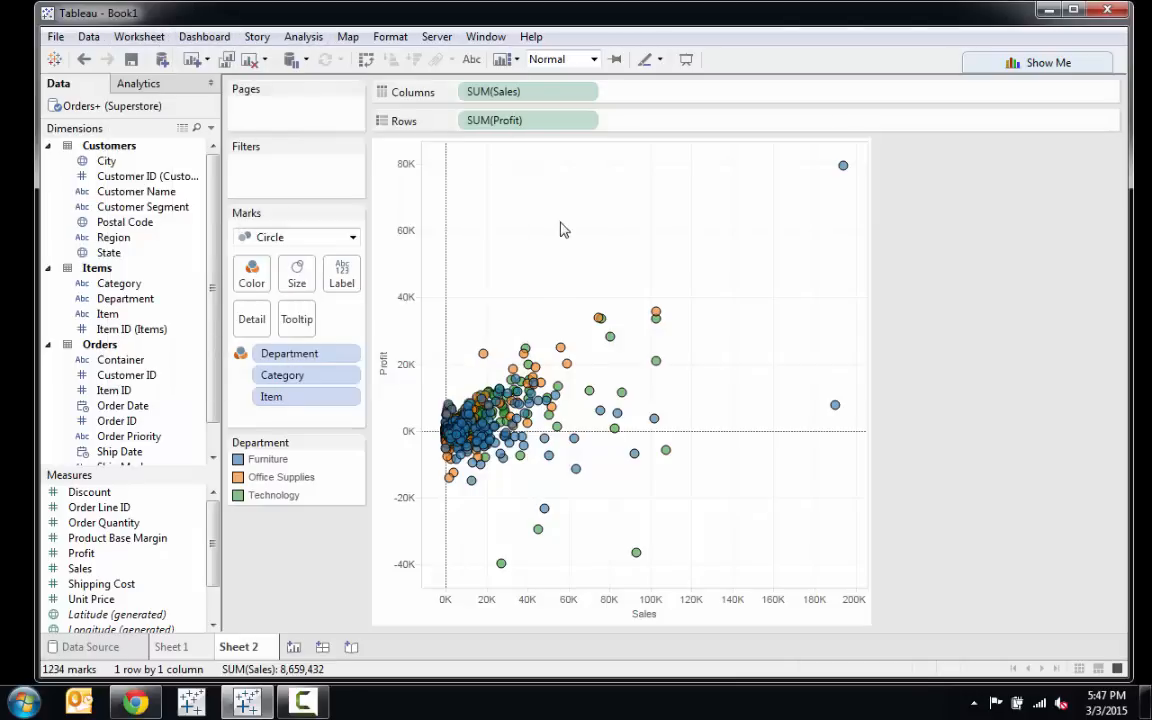
# Set the Sheet 2 tooltips back to "Responsive - Show tooltips instantly (default)"
pyautogui.click(306, 319)
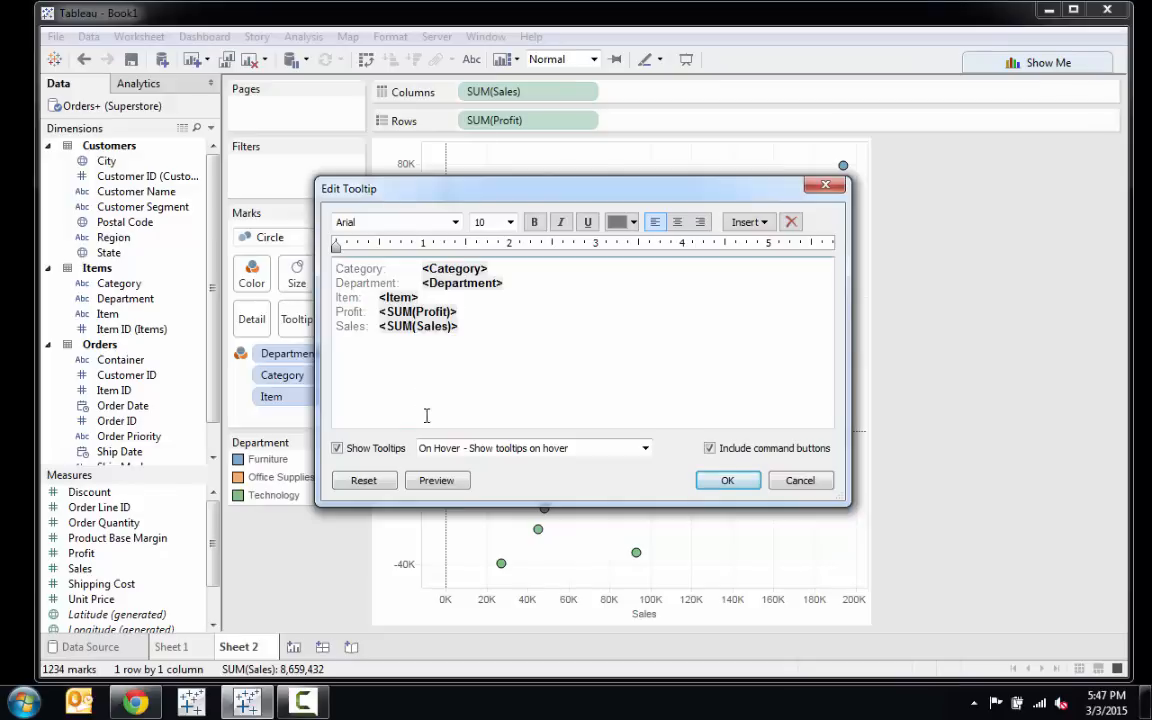
pyautogui.click(470, 449)
pyautogui.click(471, 464)
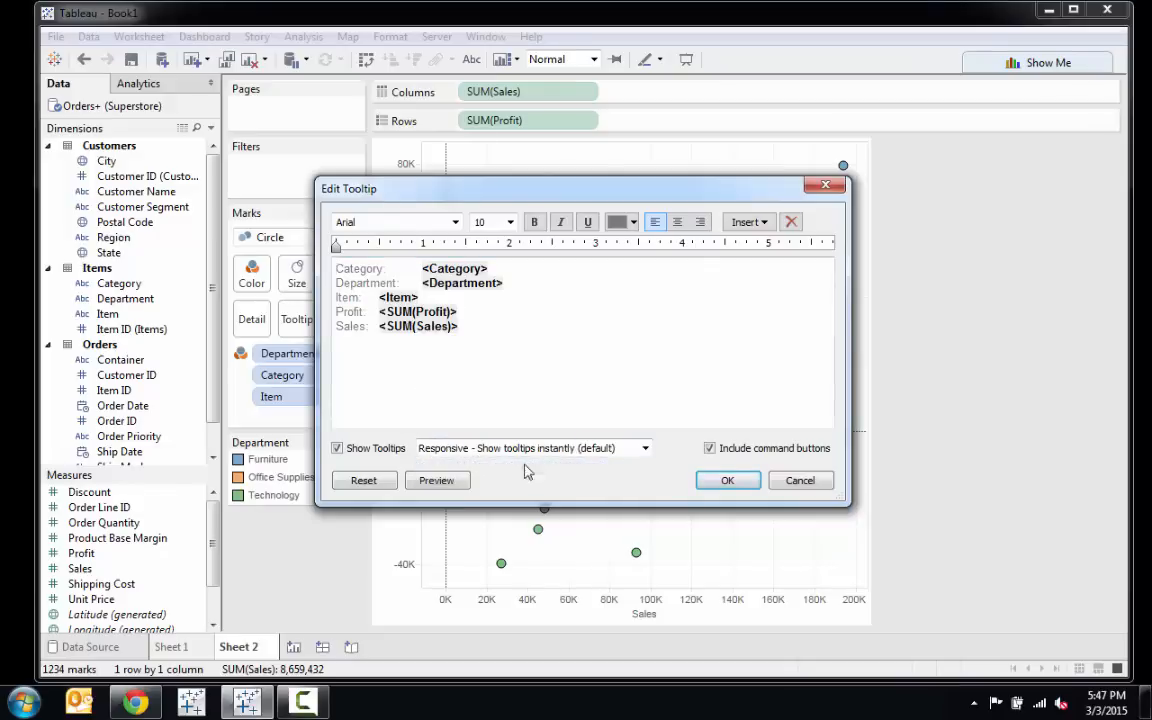
pyautogui.click(727, 480)
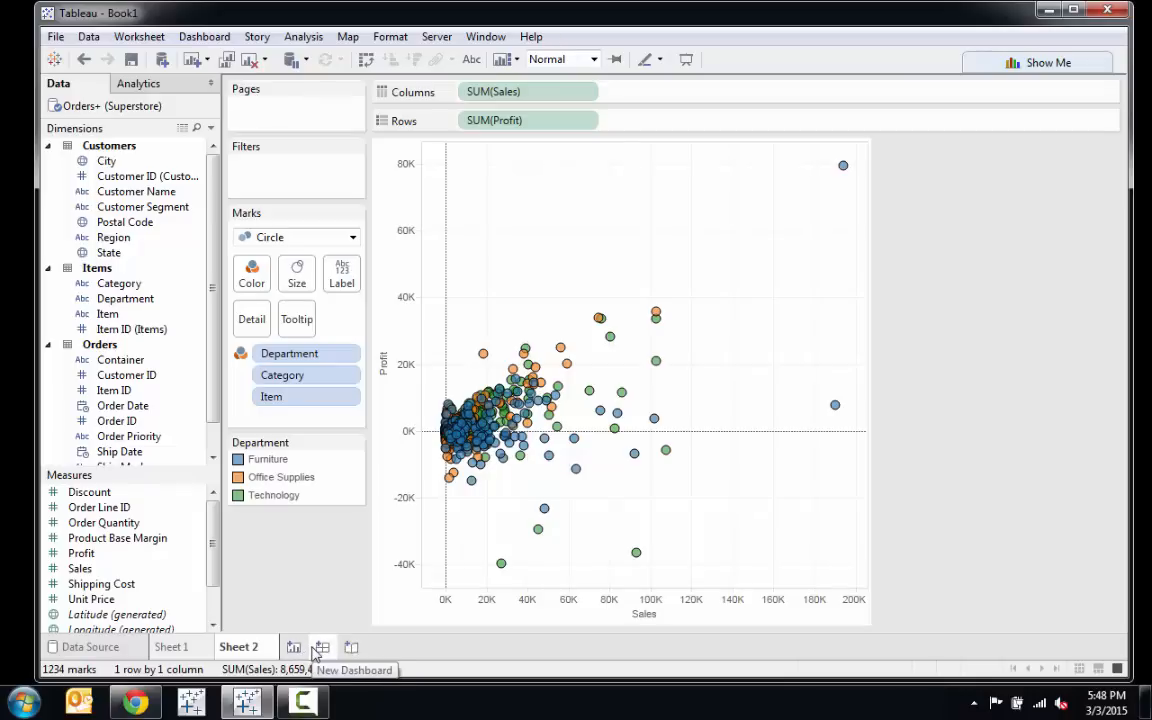
# Create a new dashboard, preview the thumbnails of both available sheets, and place Sheet 2 on the dashboard
pyautogui.click(321, 648)
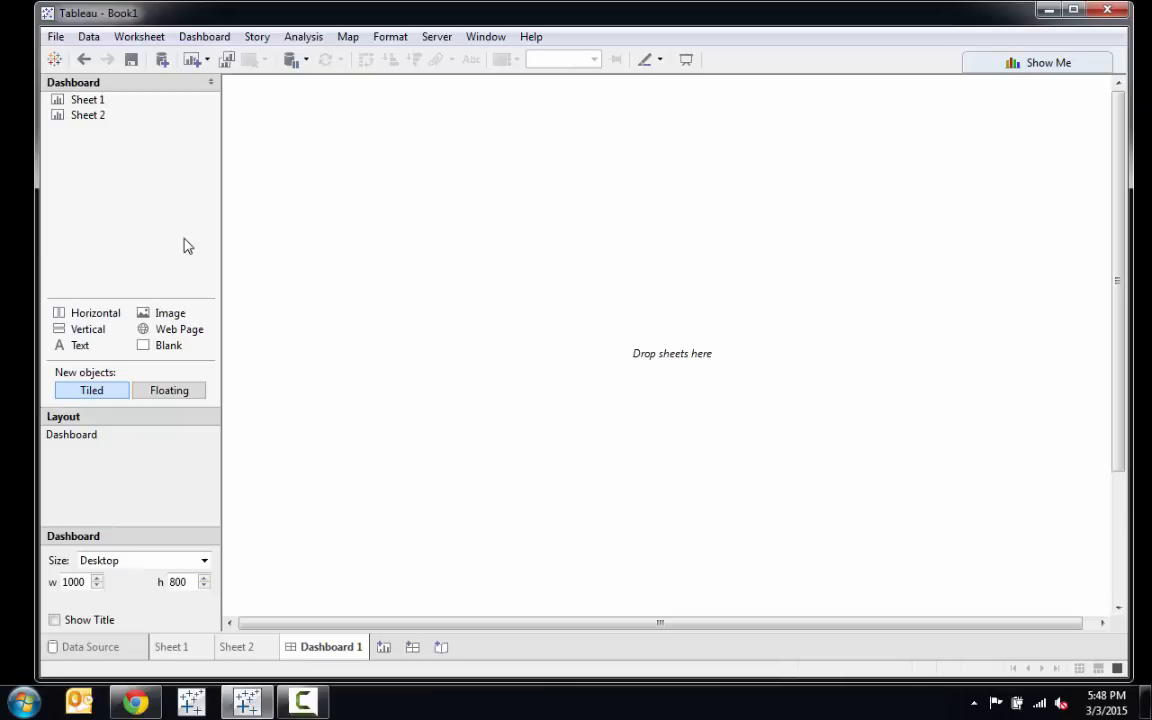
pyautogui.doubleClick(100, 120)
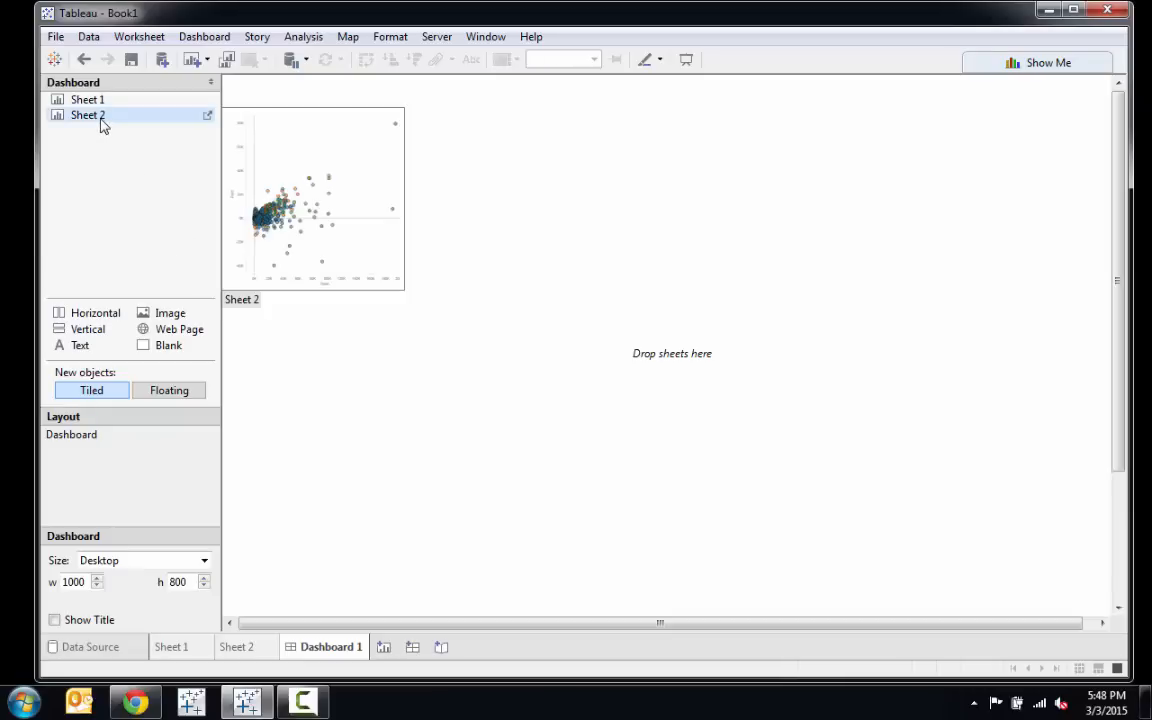
pyautogui.doubleClick(96, 103)
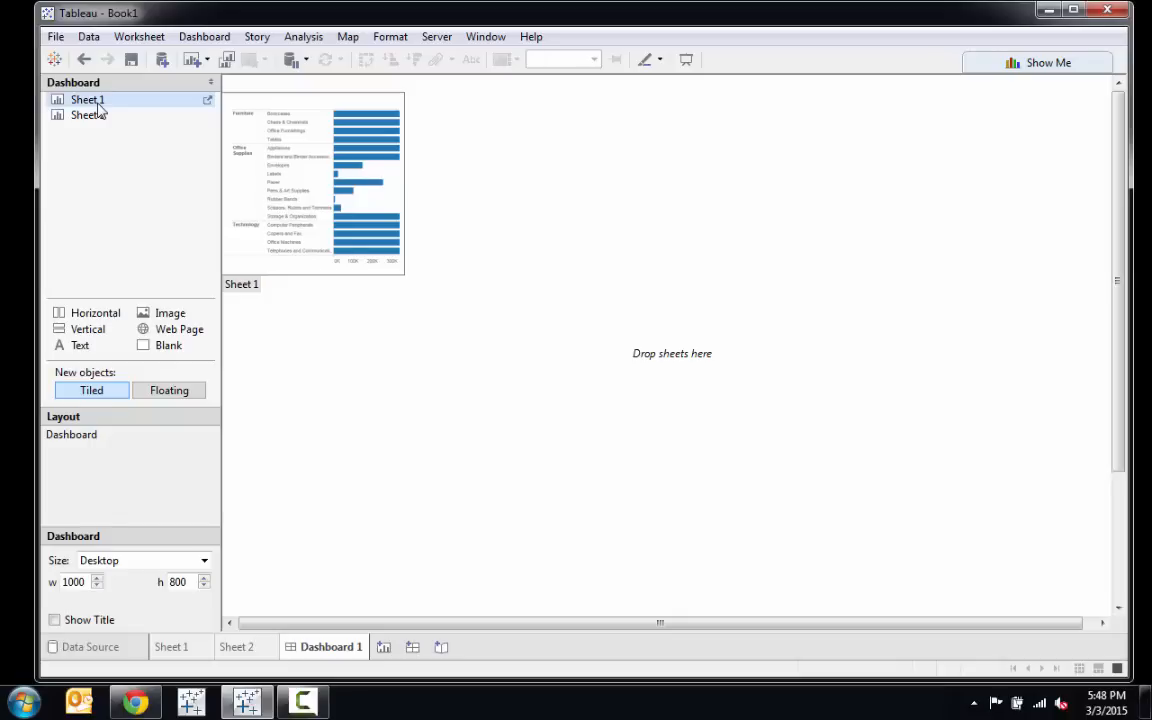
pyautogui.doubleClick(98, 115)
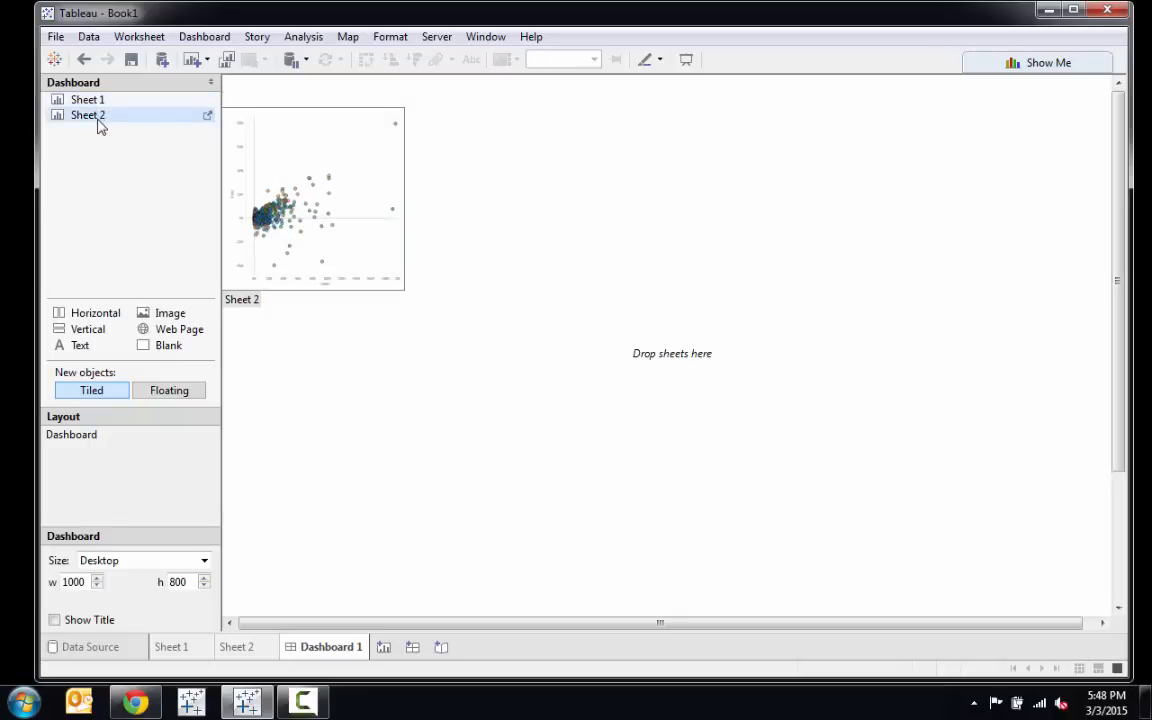
pyautogui.moveTo(100, 124); pyautogui.dragTo(482, 235)
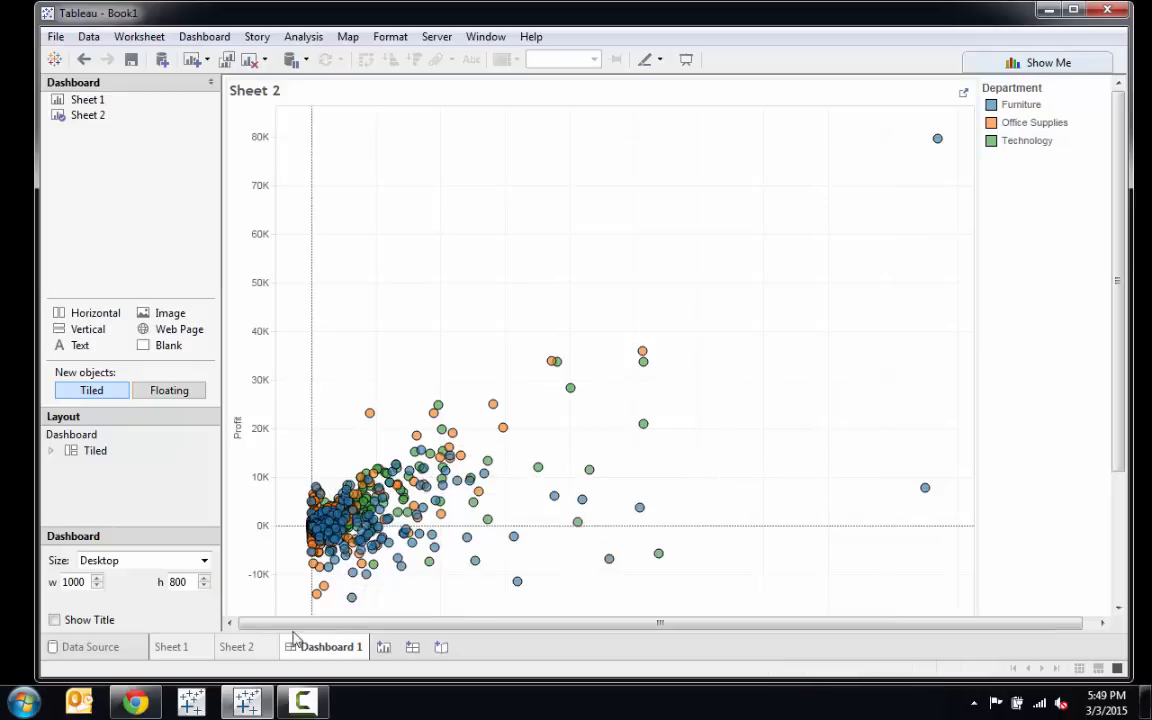
# Preview the thumbnails of Sheet 2 and Sheet 1 while staying on the dashboard
pyautogui.moveTo(266, 654)
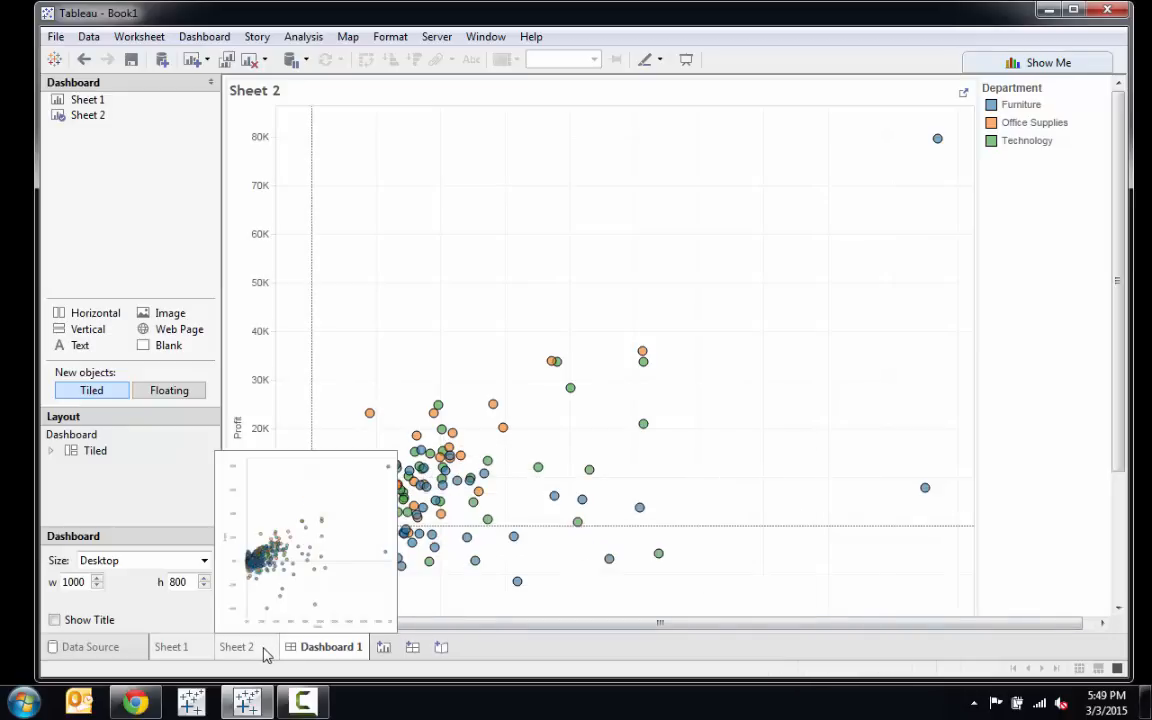
pyautogui.moveTo(197, 649)
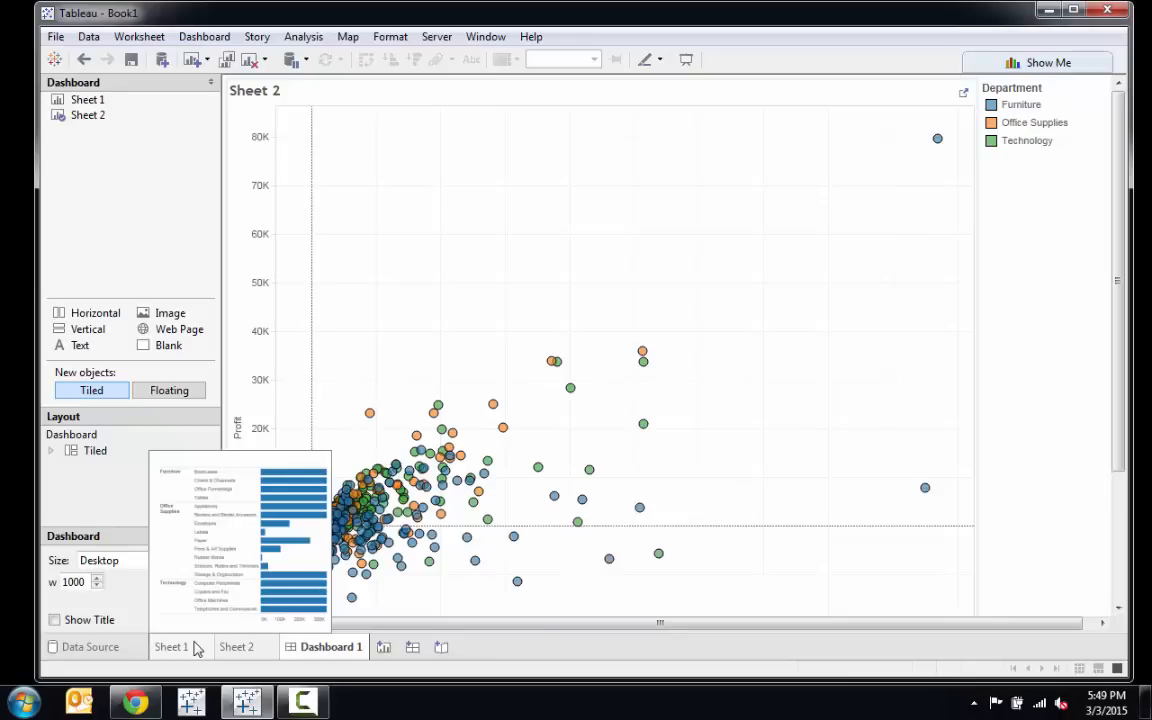
pyautogui.moveTo(305, 655)
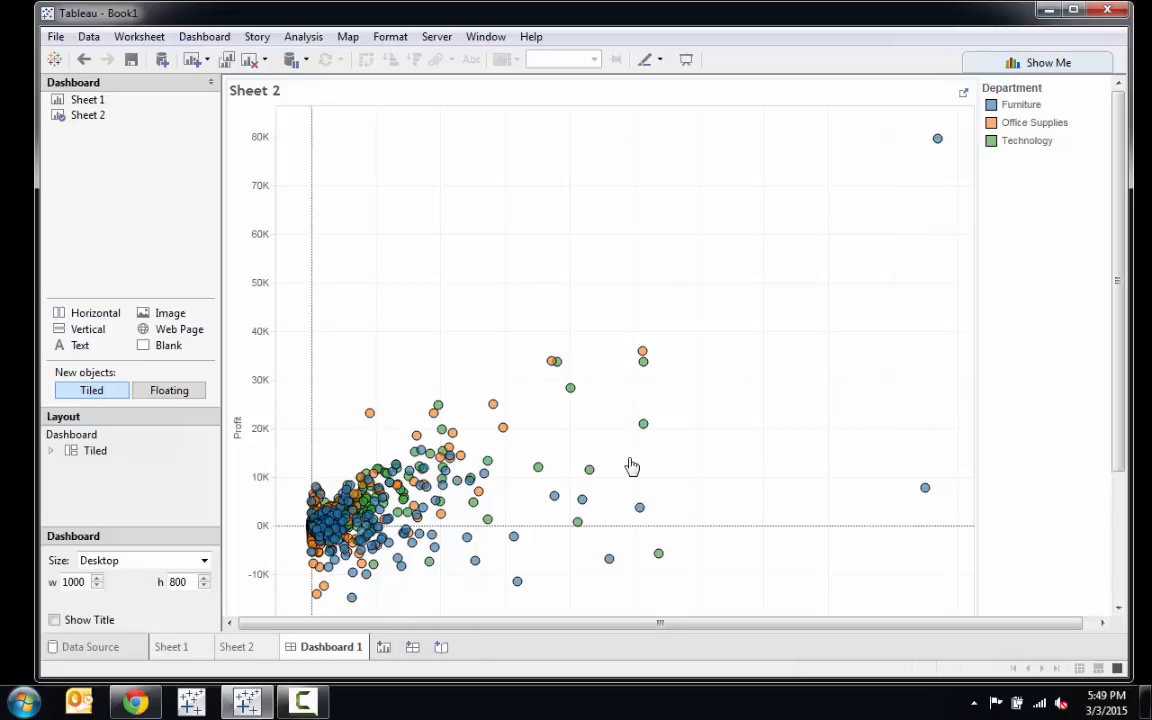
# Create a new worksheet and build a symbol map with State, City and Postal Code as the mark details
pyautogui.click(391, 648)
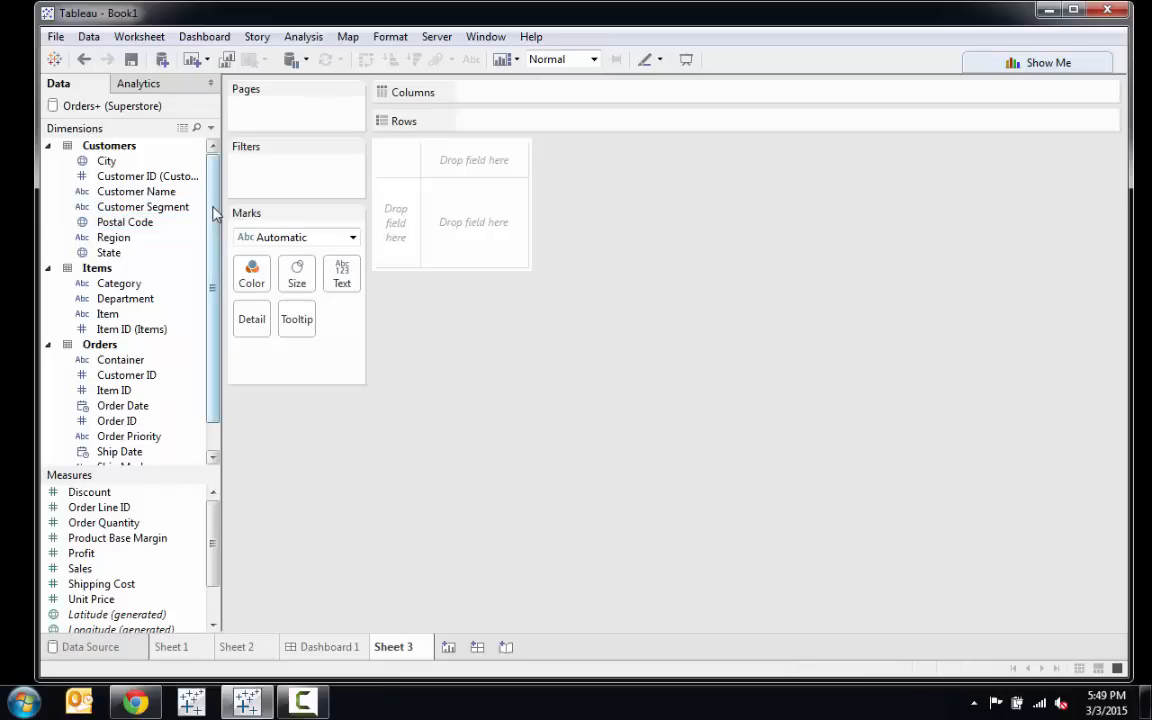
pyautogui.click(130, 258)
pyautogui.doubleClick(130, 258)
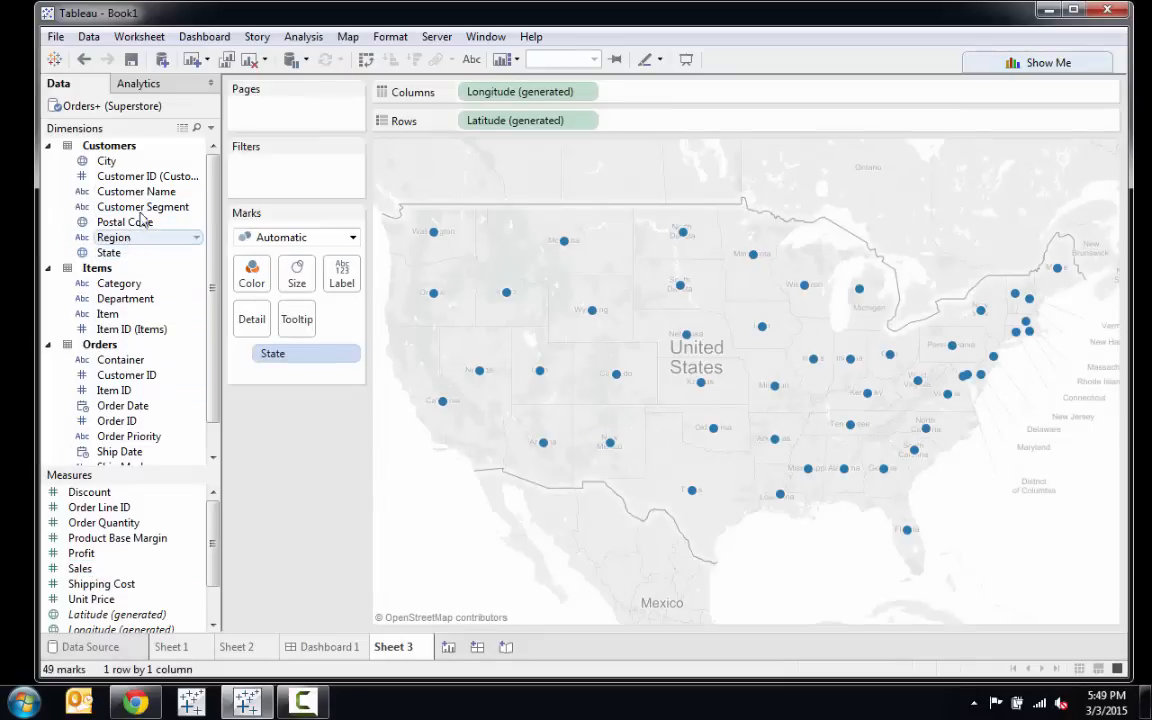
pyautogui.moveTo(289, 368); pyautogui.dragTo(291, 372)
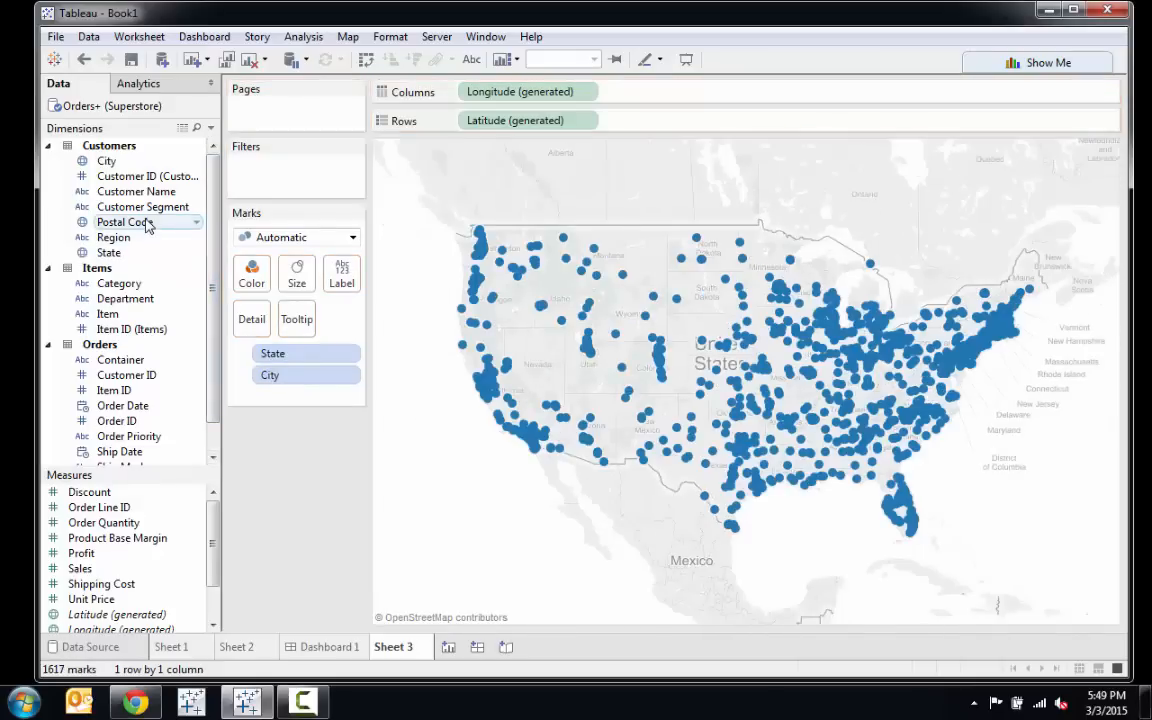
pyautogui.moveTo(147, 224); pyautogui.dragTo(307, 400)
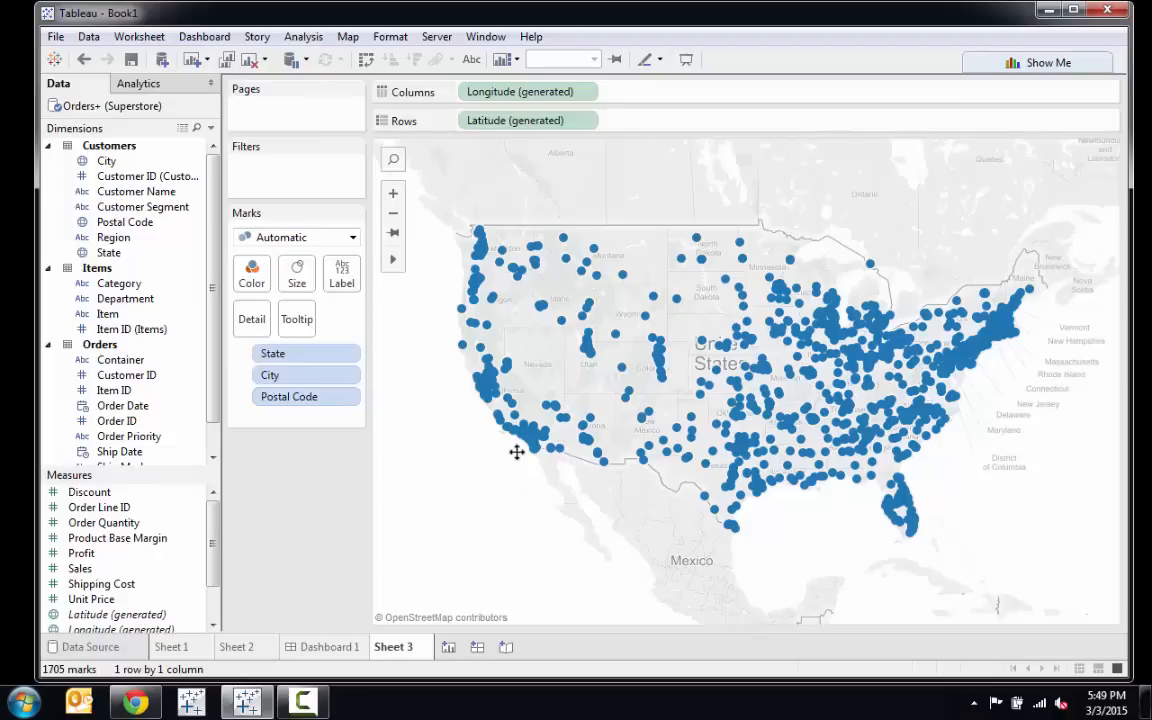
# Search the map for "dallas" and go to Dallas, Texas
pyautogui.moveTo(481, 388)
pyautogui.click(396, 164)
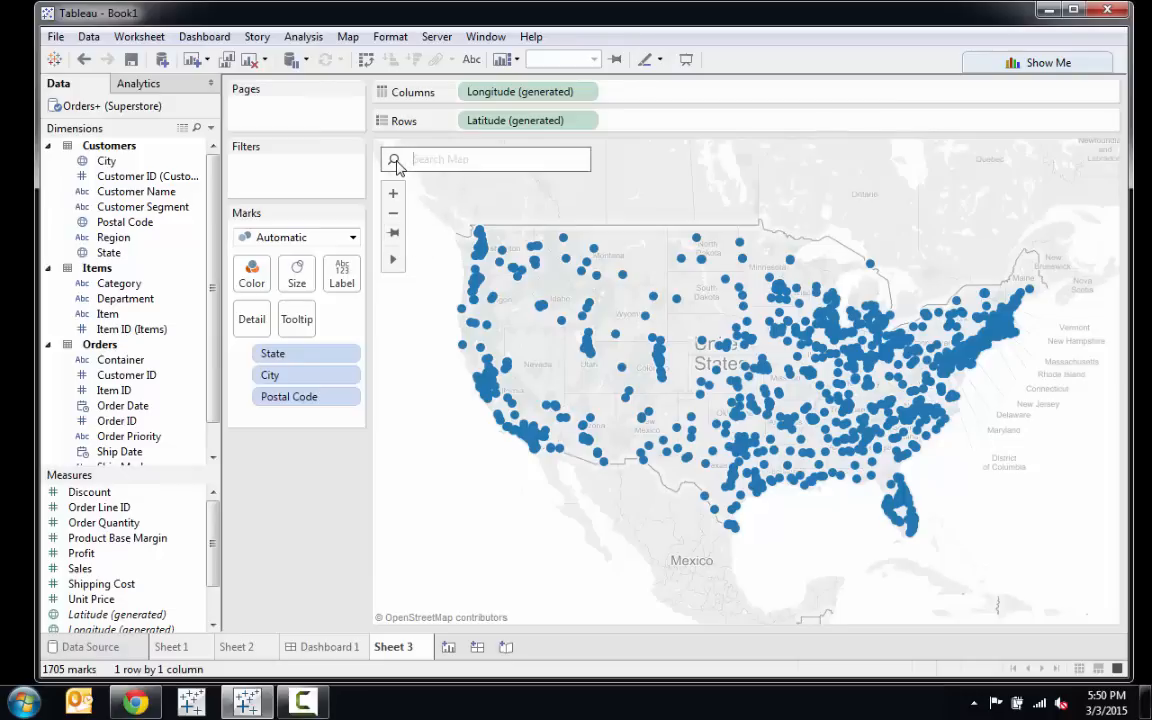
pyautogui.write('dallas')
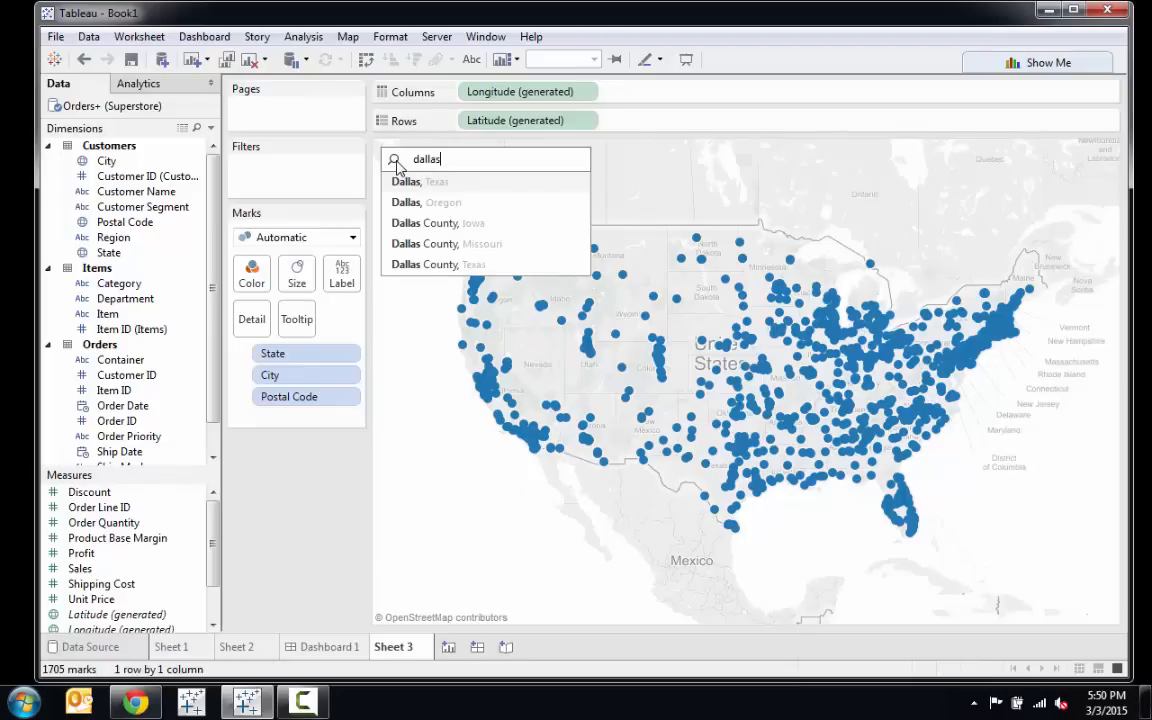
pyautogui.click(459, 188)
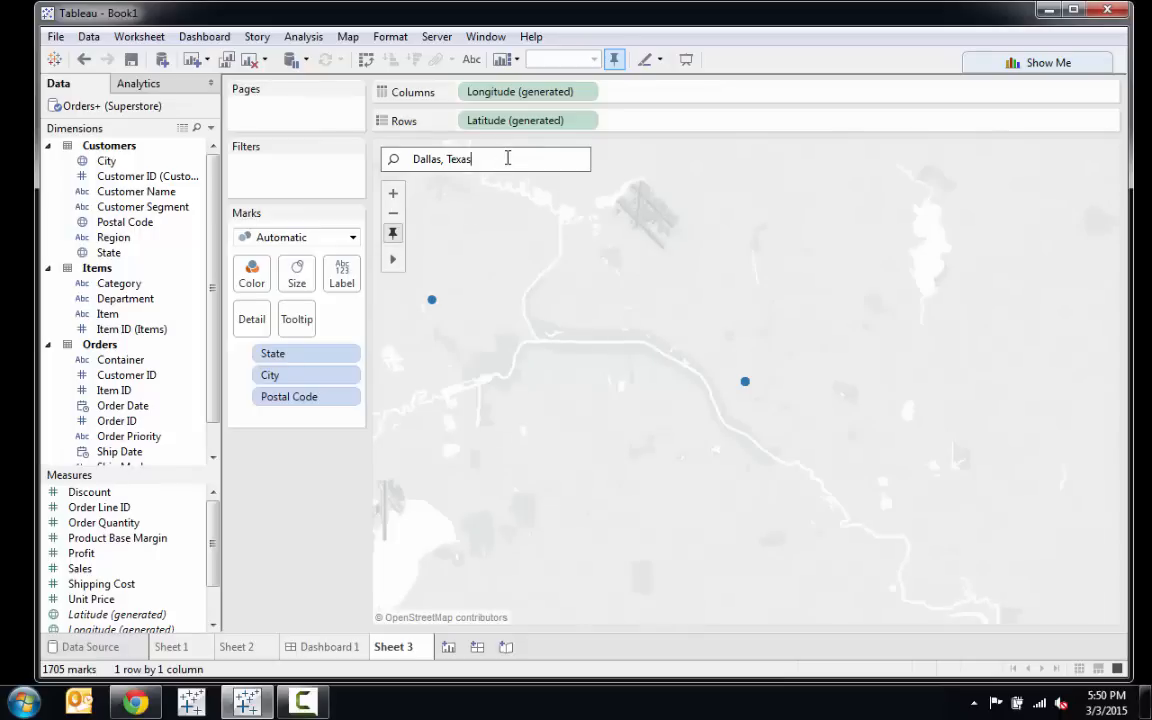
# Search the map for Austria, go to that location, and reset the map to its default extent
pyautogui.tripleClick(507, 158)
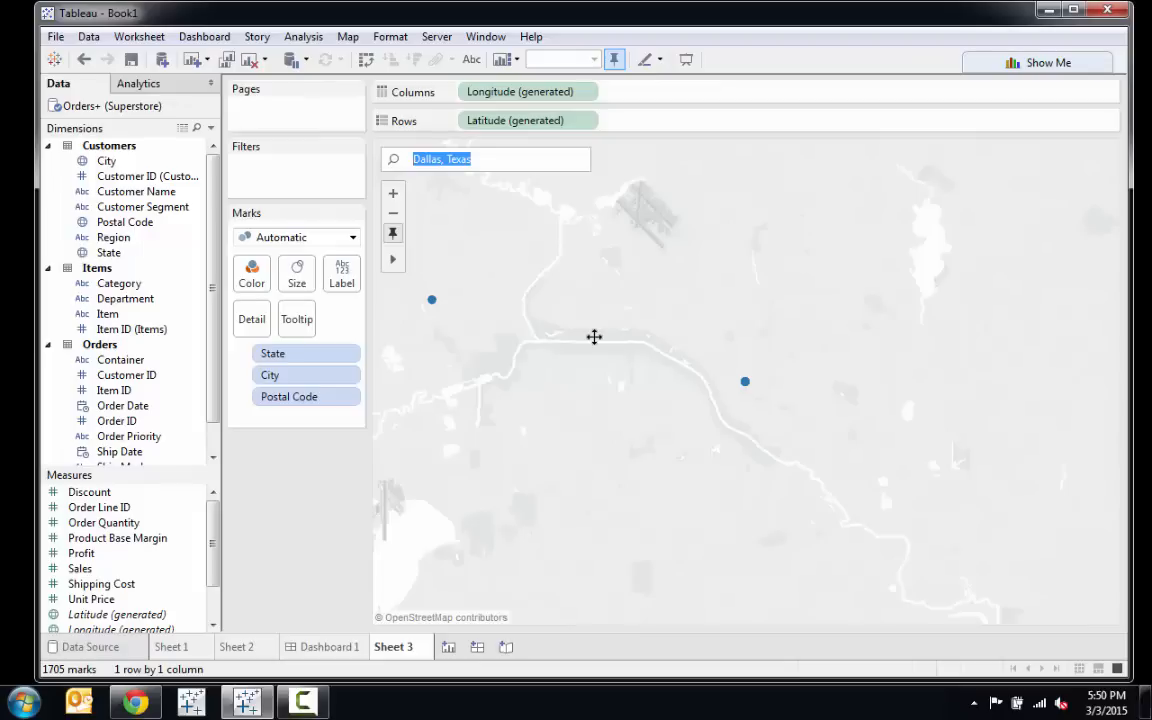
pyautogui.write('austr')
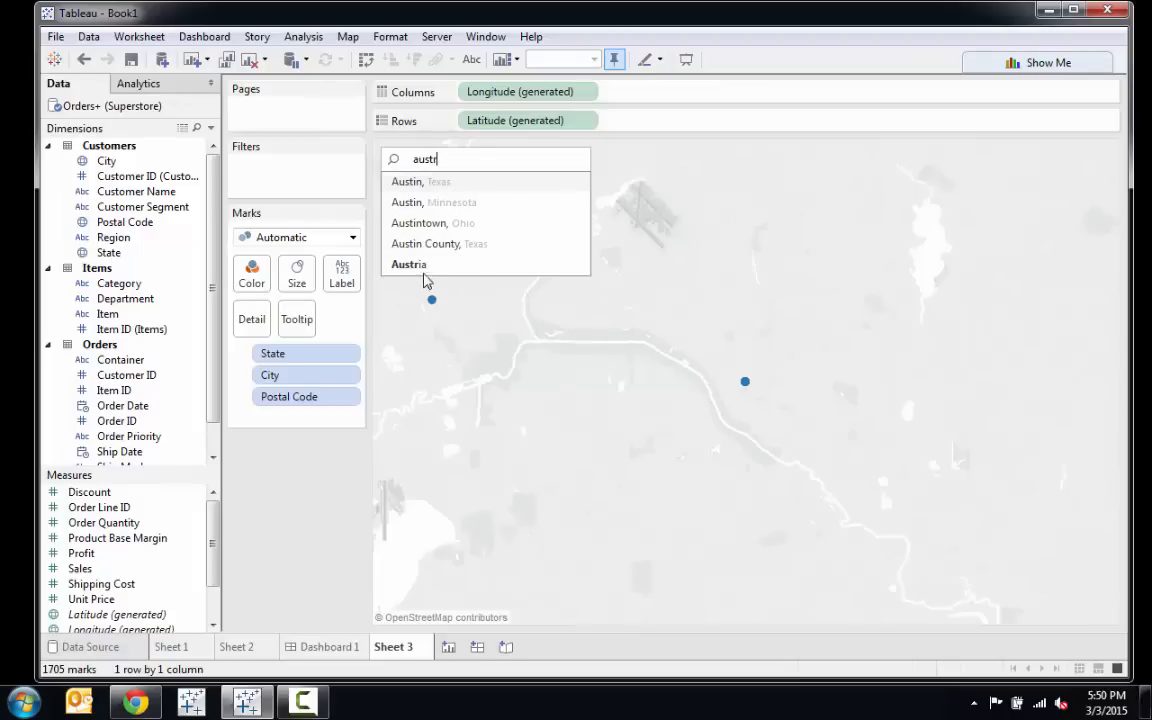
pyautogui.click(410, 264)
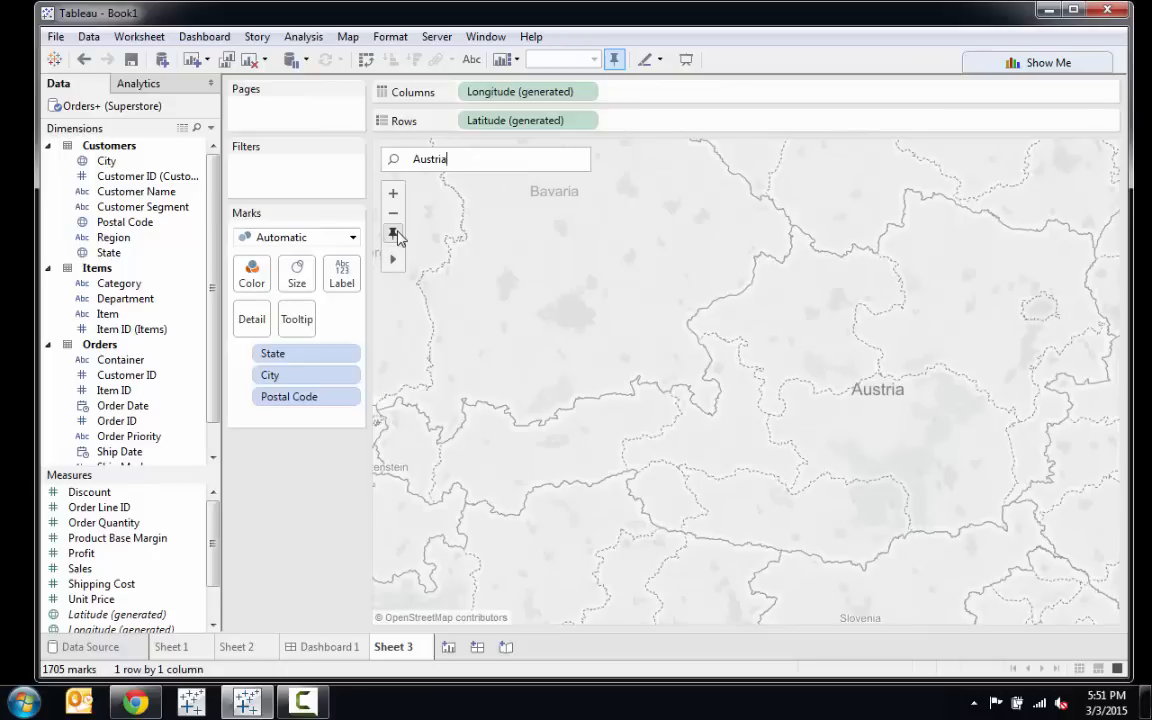
pyautogui.click(394, 234)
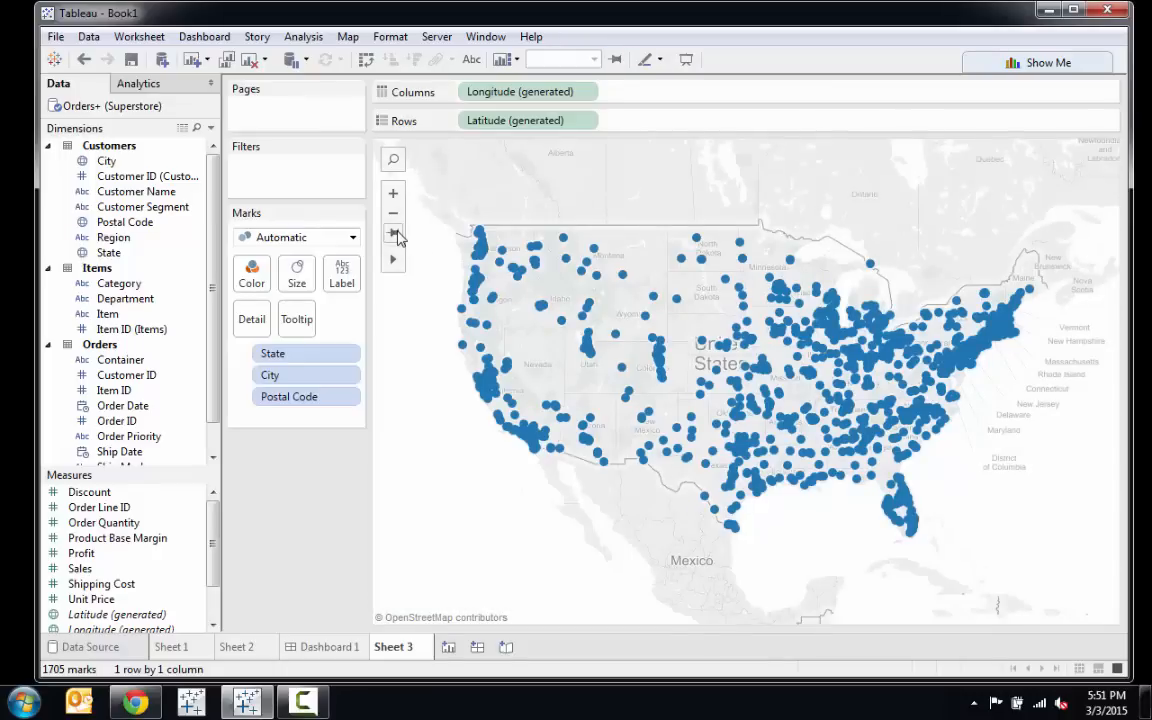
# Select the map marks across the northwestern United States with the Rectangular Selection tool
pyautogui.moveTo(392, 259)
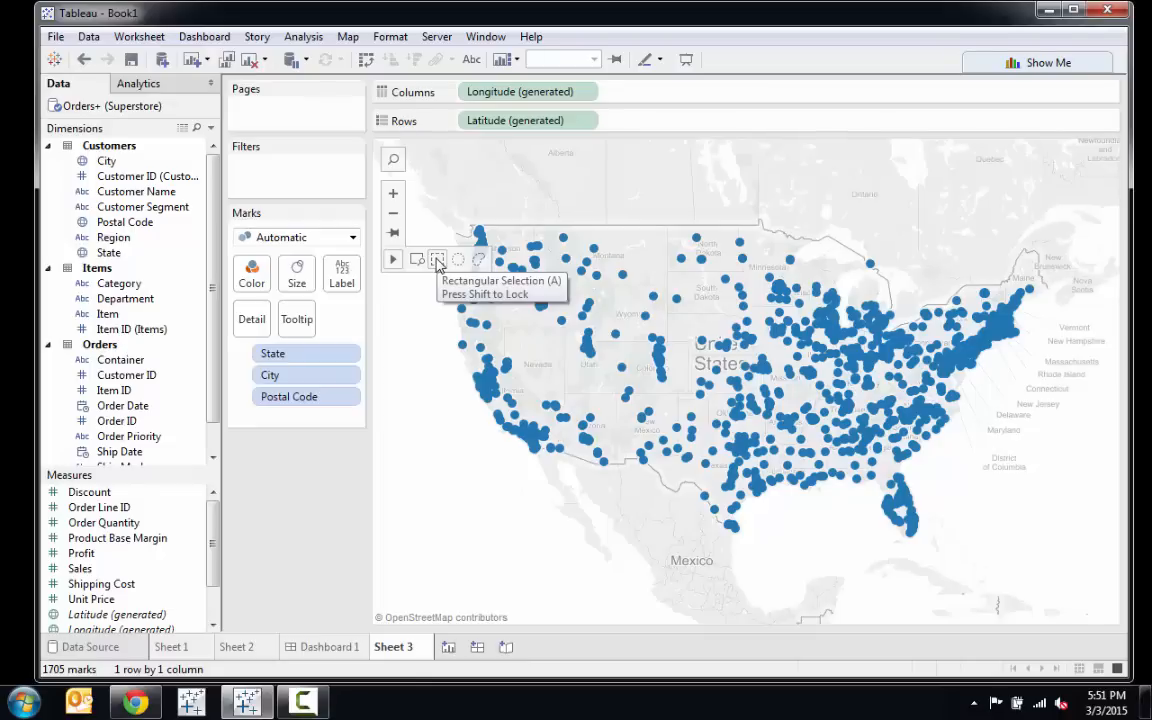
pyautogui.click(437, 262)
pyautogui.moveTo(438, 224); pyautogui.dragTo(740, 368)
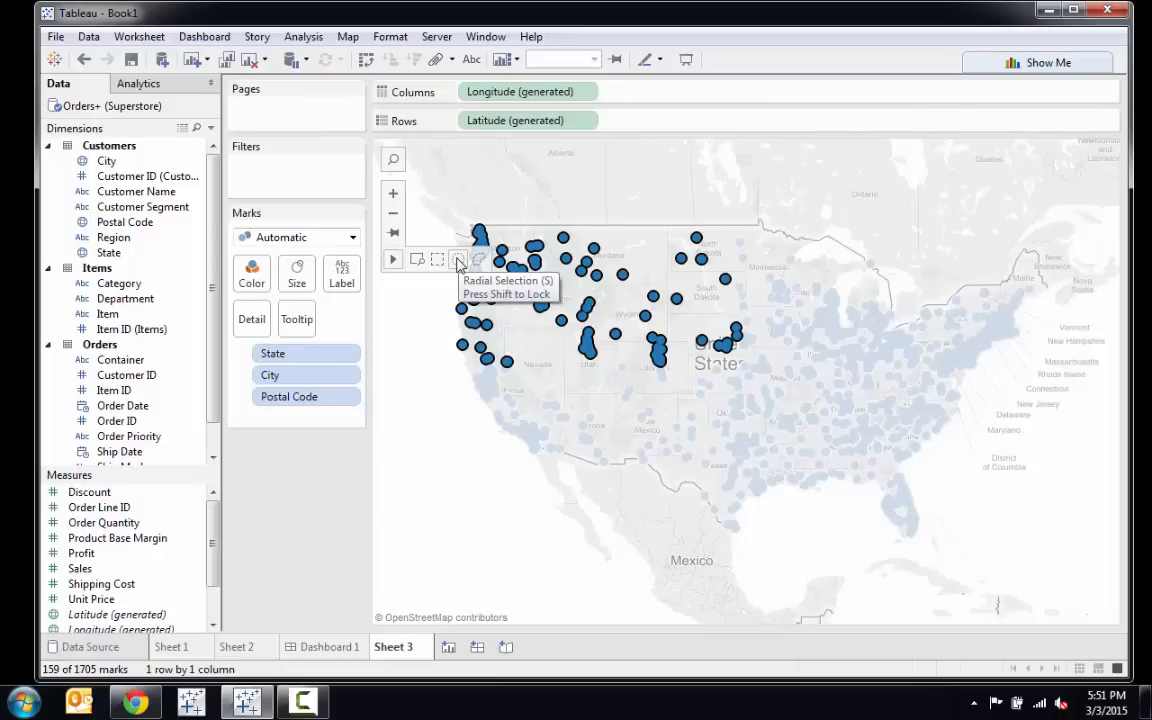
# Select the marks in the central United States and those in the Southwest, one group at a time, with Radial Selection
pyautogui.click(458, 261)
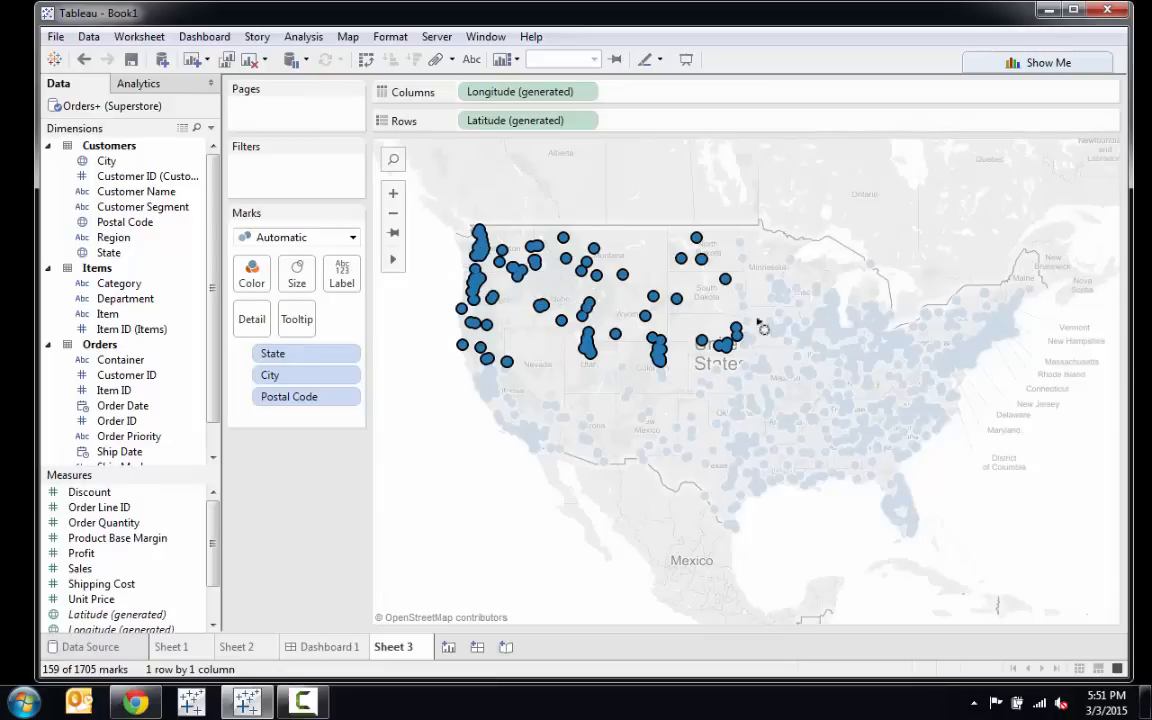
pyautogui.moveTo(789, 369); pyautogui.dragTo(874, 436)
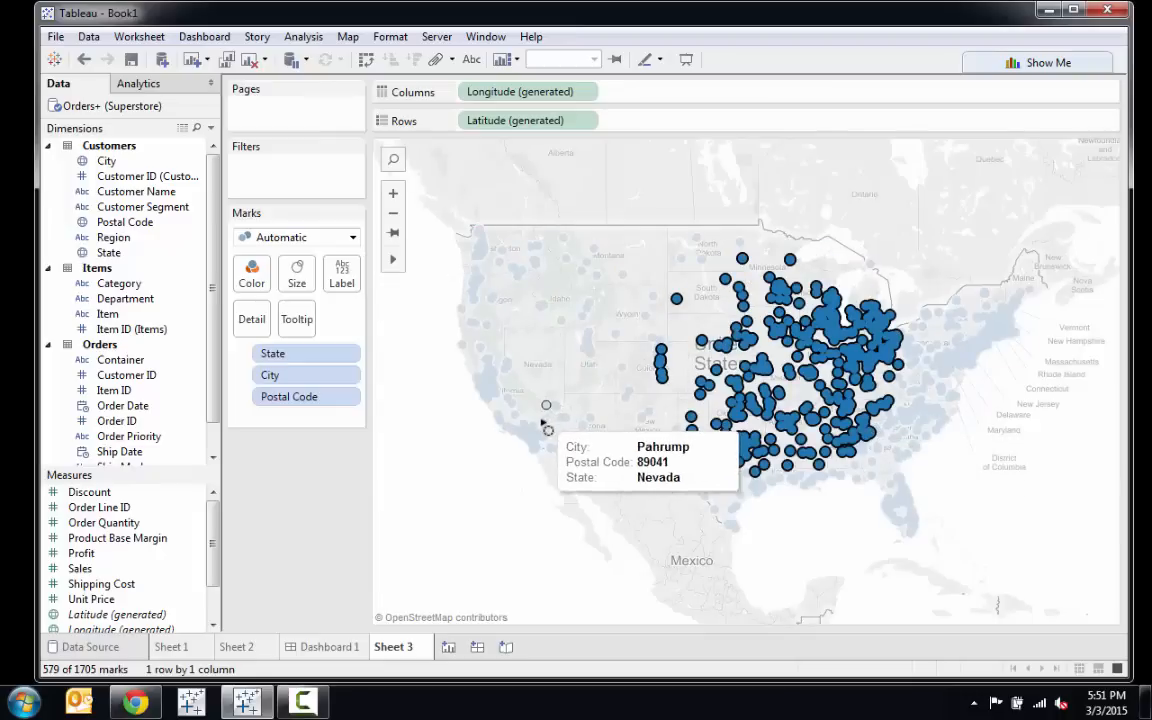
pyautogui.moveTo(540, 418); pyautogui.dragTo(630, 490)
# Select an irregular group of eastern marks from Michigan down to Florida with the lasso selection, and clear the selection
pyautogui.moveTo(400, 262)
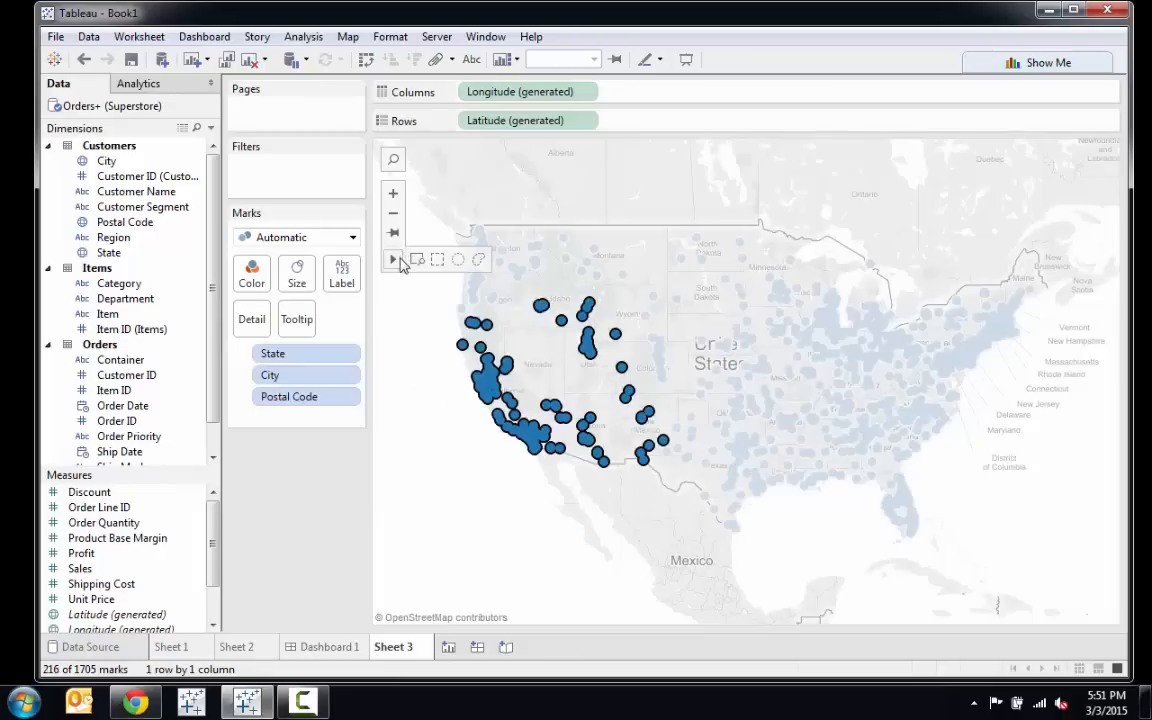
pyautogui.click(479, 262)
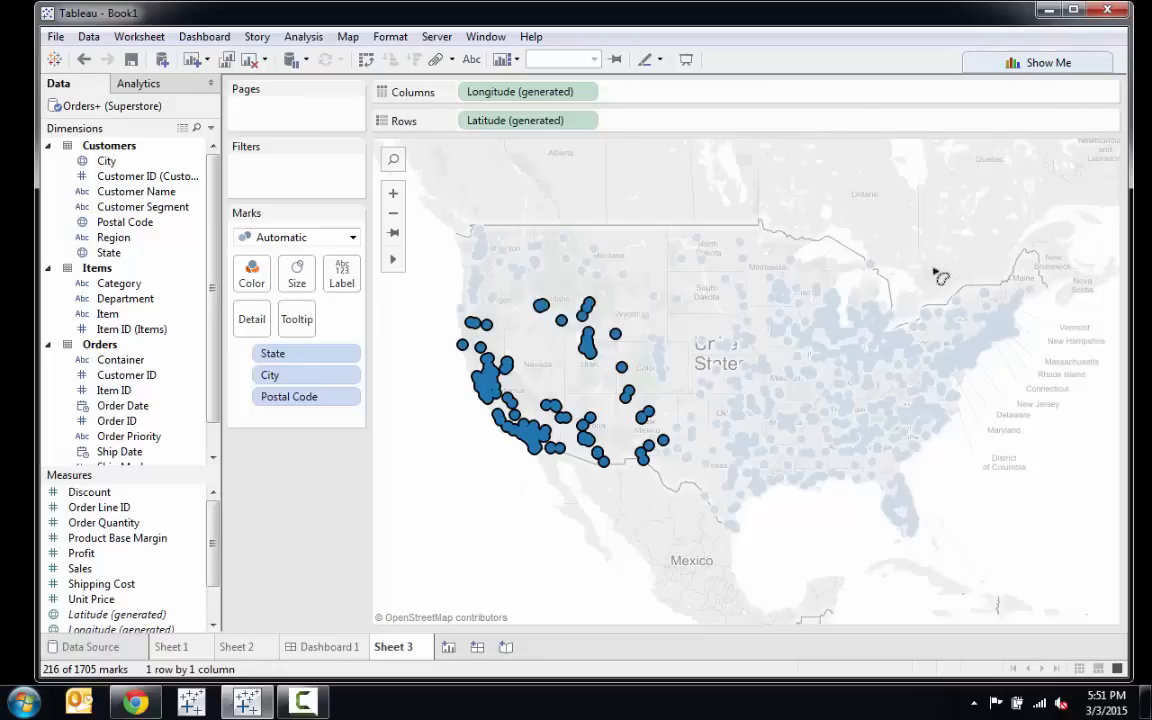
pyautogui.moveTo(936, 272)
pyautogui.mouseDown()
pyautogui.moveTo(905, 281)
pyautogui.moveTo(870, 316)
pyautogui.moveTo(968, 388)
pyautogui.moveTo(830, 410)
pyautogui.moveTo(805, 470)
pyautogui.moveTo(905, 546)
pyautogui.moveTo(946, 511)
pyautogui.moveTo(850, 440)
pyautogui.moveTo(840, 260)
pyautogui.mouseUp()
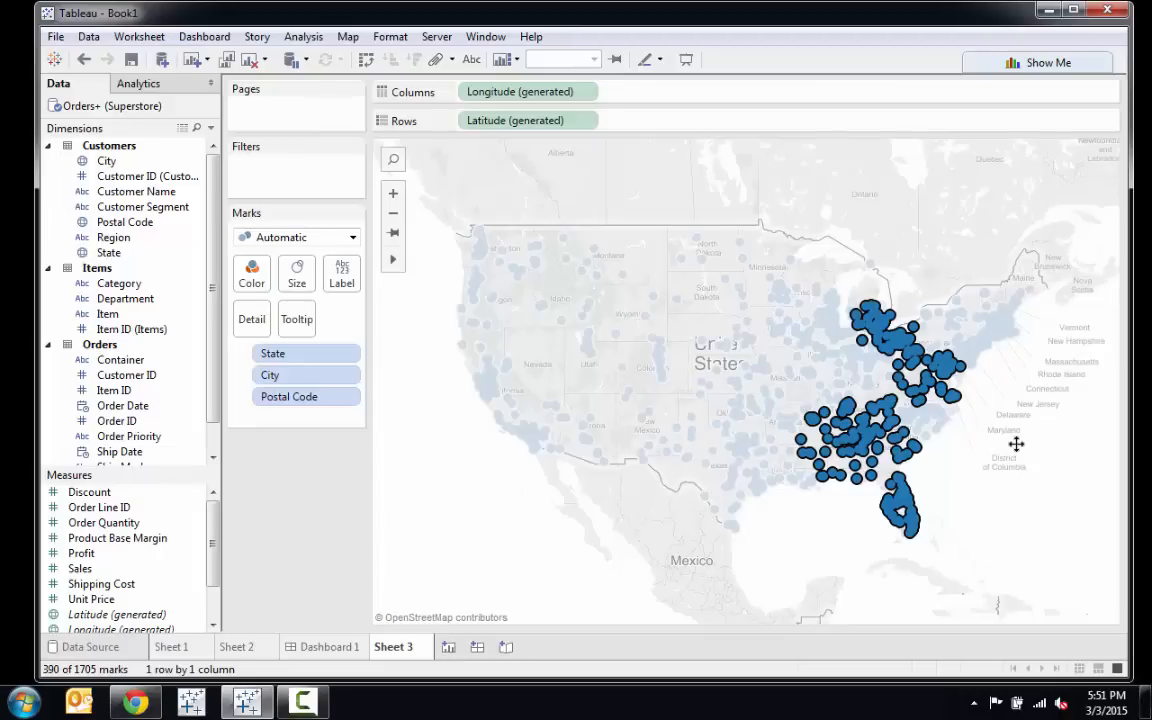
pyautogui.click(522, 549)
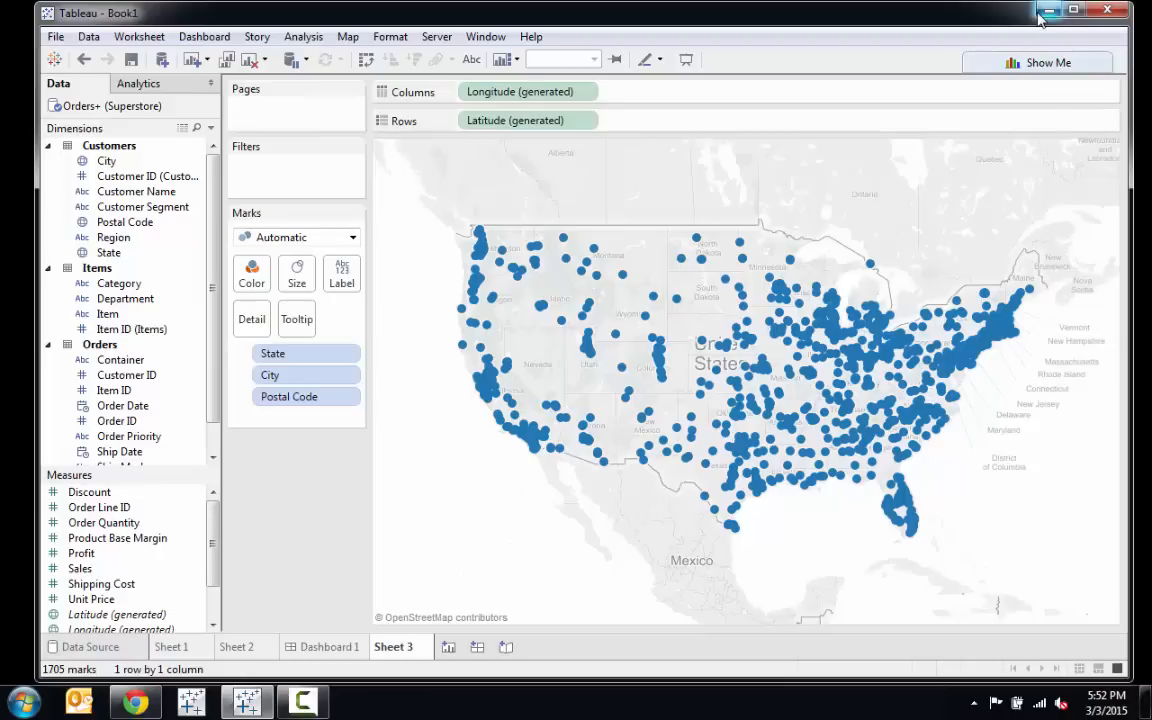
# Keep the workbook open and add a new story to it
pyautogui.click(1106, 11)
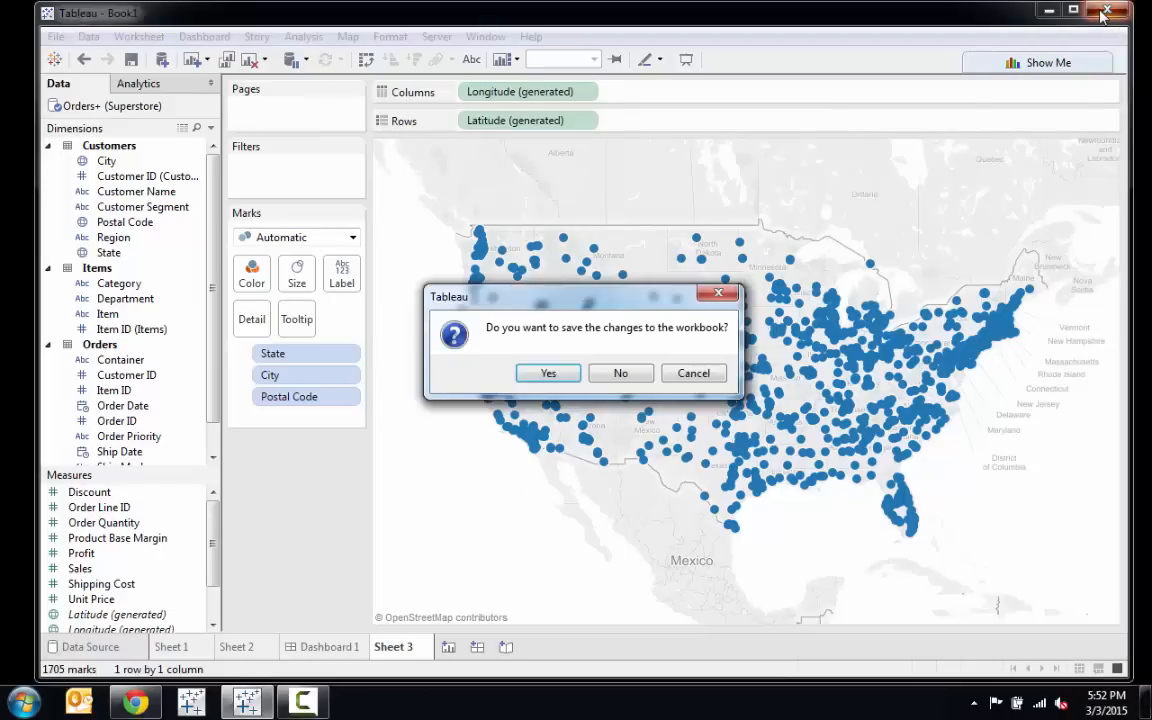
pyautogui.click(690, 373)
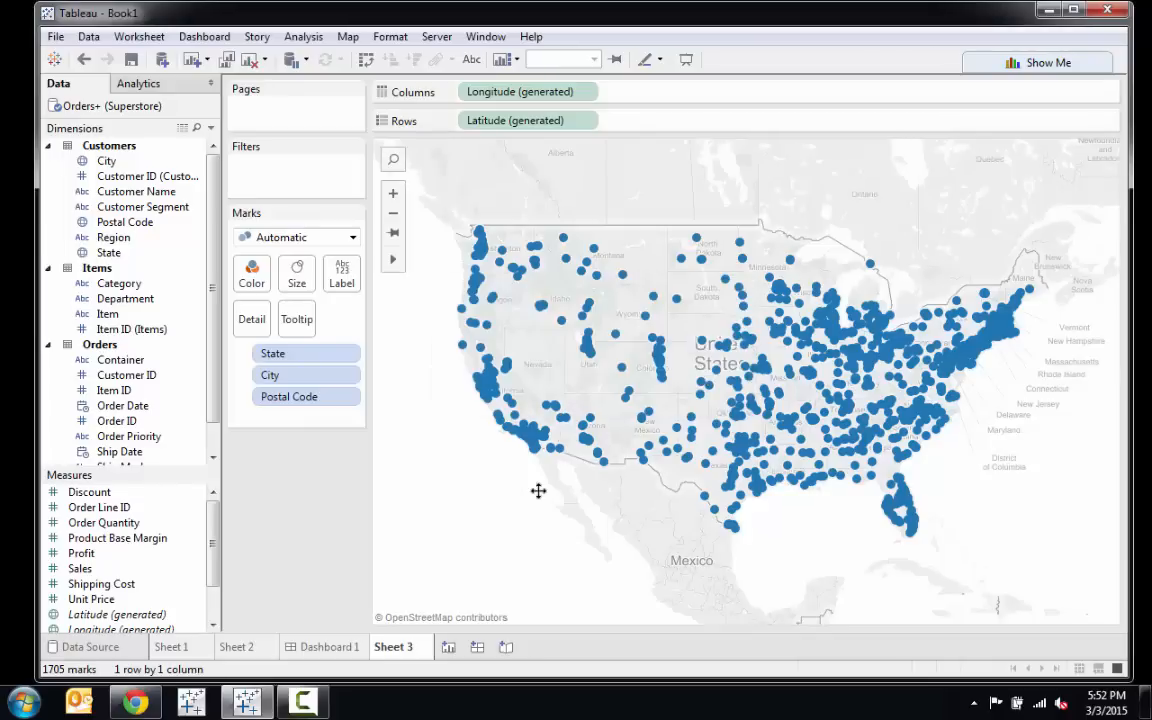
pyautogui.click(507, 648)
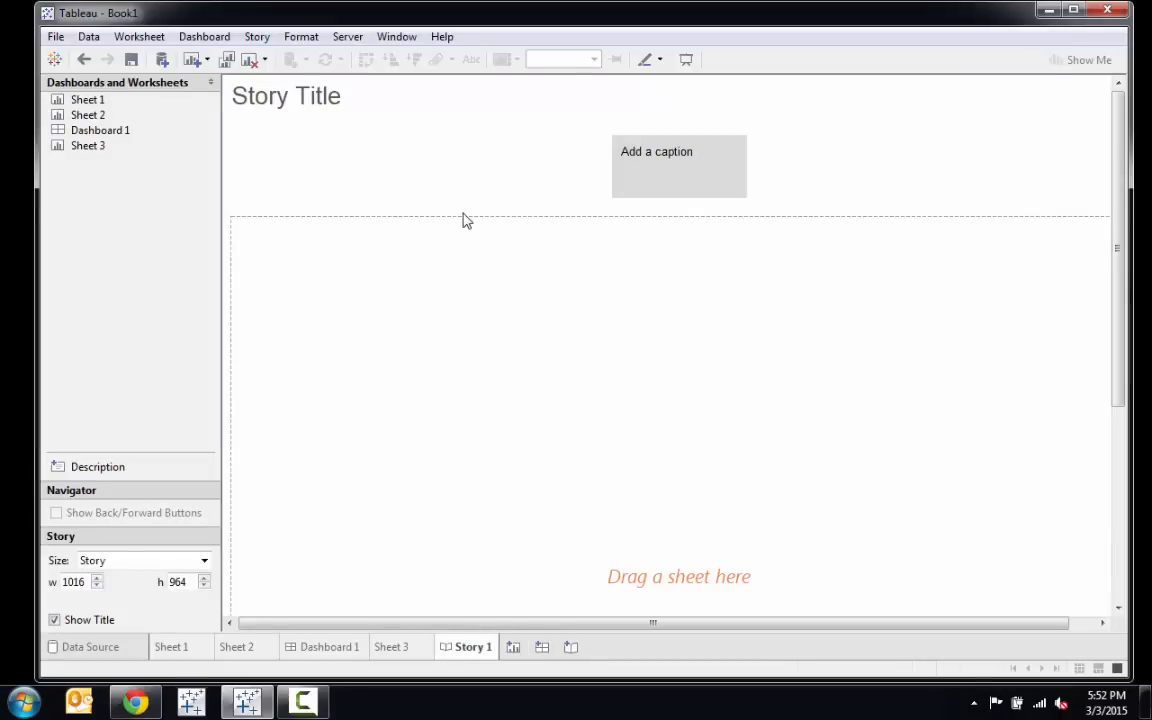
# Set the story's size to exactly 816 wide by 564 high
pyautogui.click(97, 586)
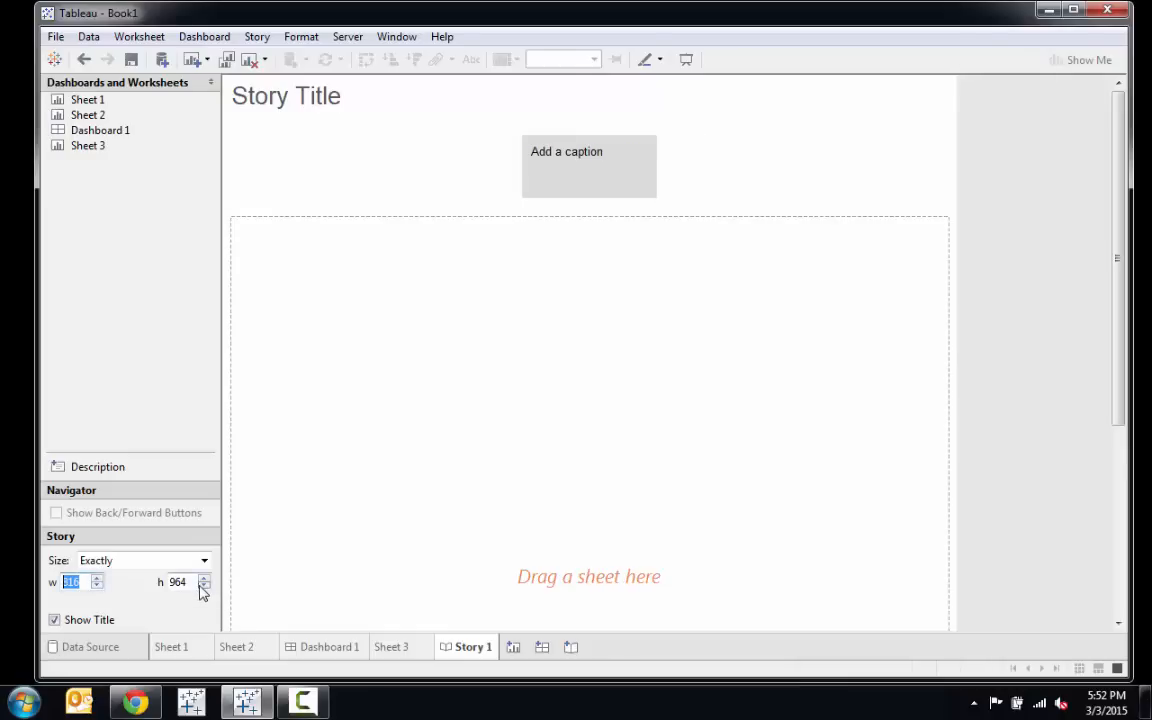
pyautogui.moveTo(203, 586); pyautogui.dragTo(203, 586)
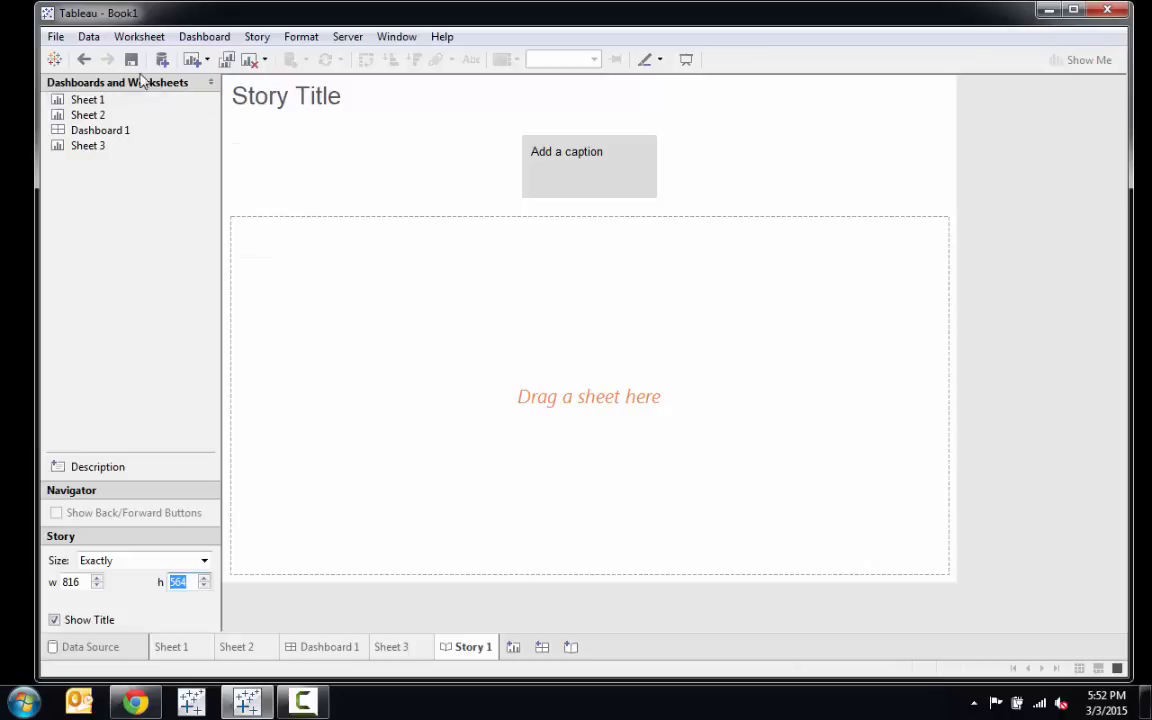
# Add Sheet 3 to the story's first point and caption that point "US Cities"
pyautogui.moveTo(111, 150)
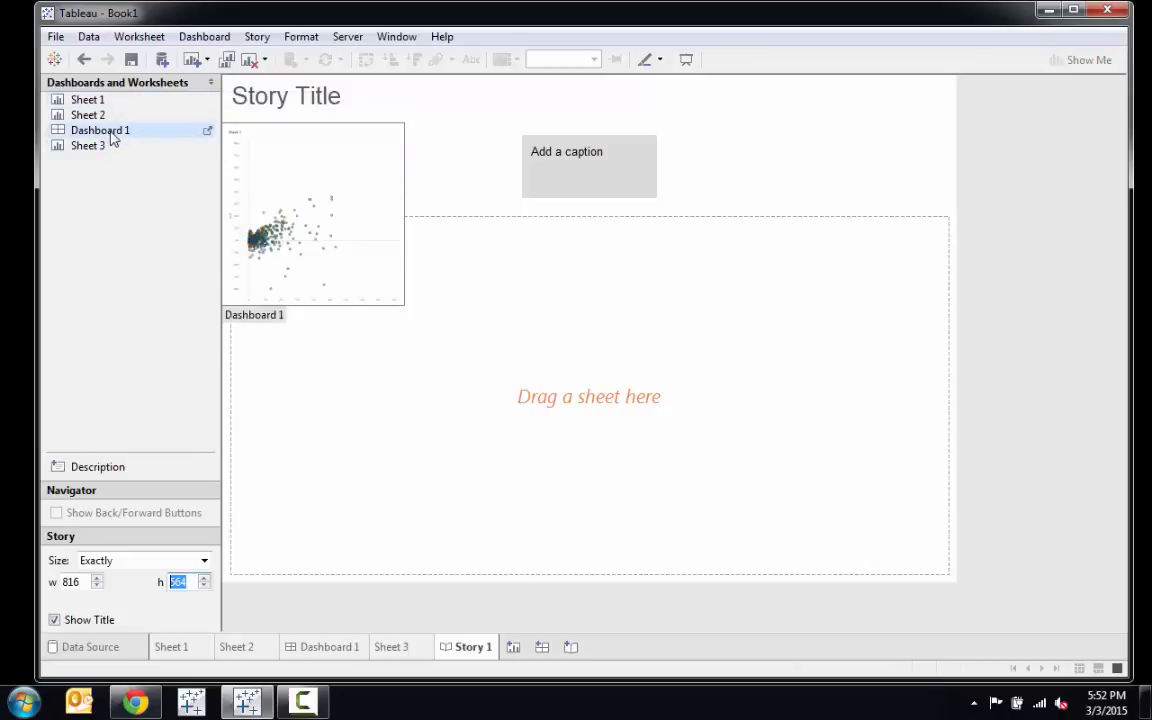
pyautogui.moveTo(105, 149); pyautogui.dragTo(478, 317)
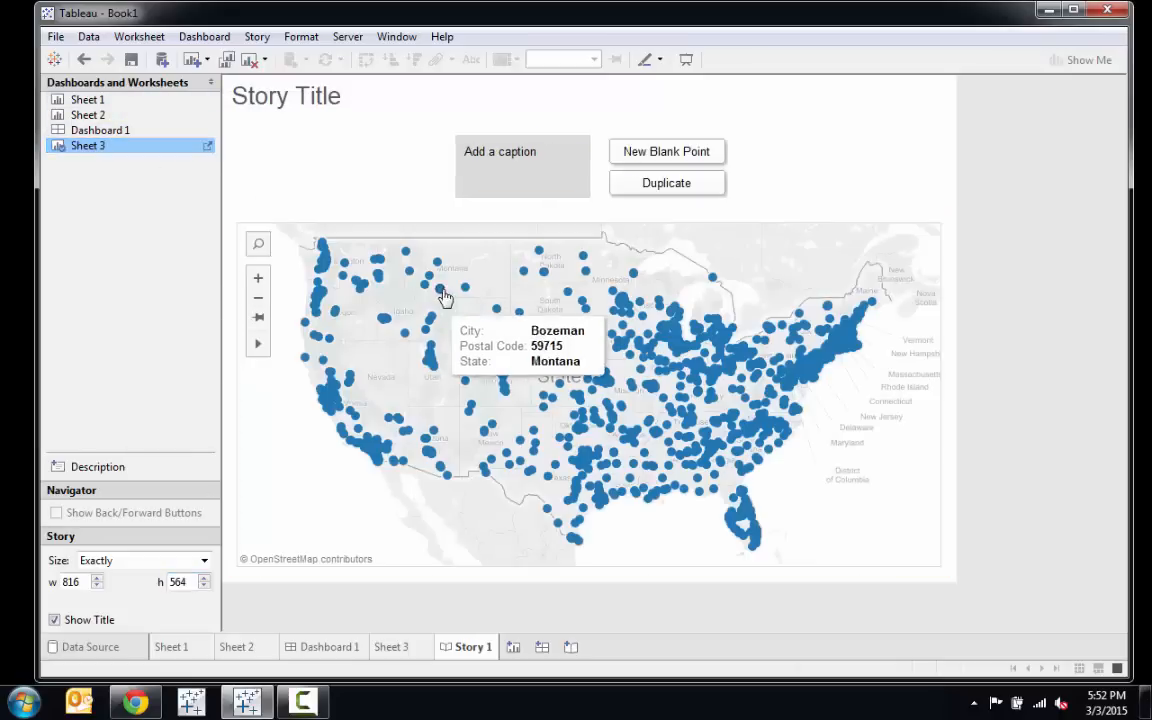
pyautogui.click(519, 180)
pyautogui.write('US Cities')
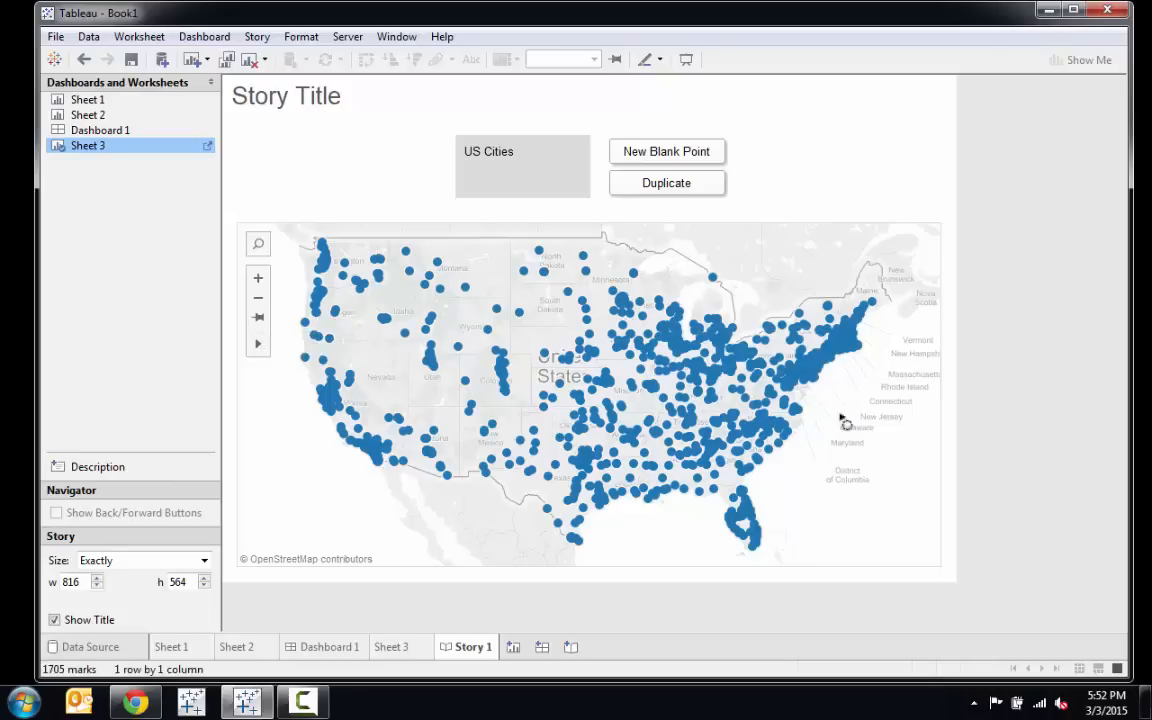
# Select the eastern United States marks on the story map, keep only those, and clear the selection
pyautogui.moveTo(726, 399); pyautogui.dragTo(820, 462)
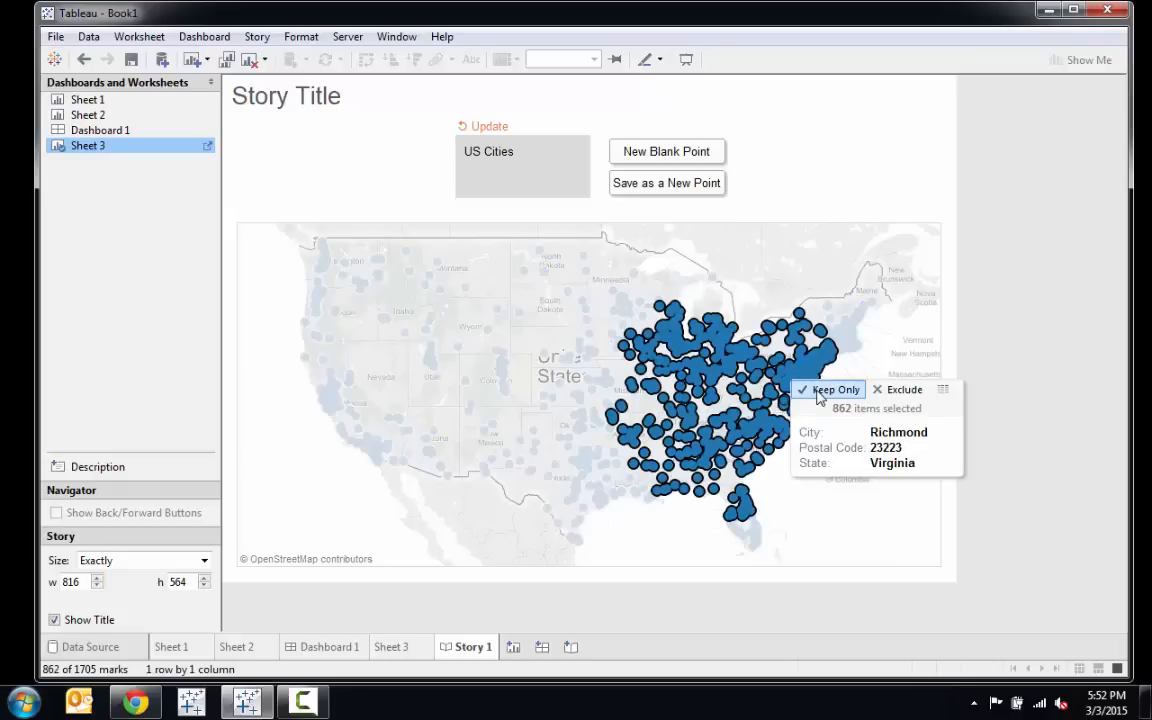
pyautogui.click(820, 390)
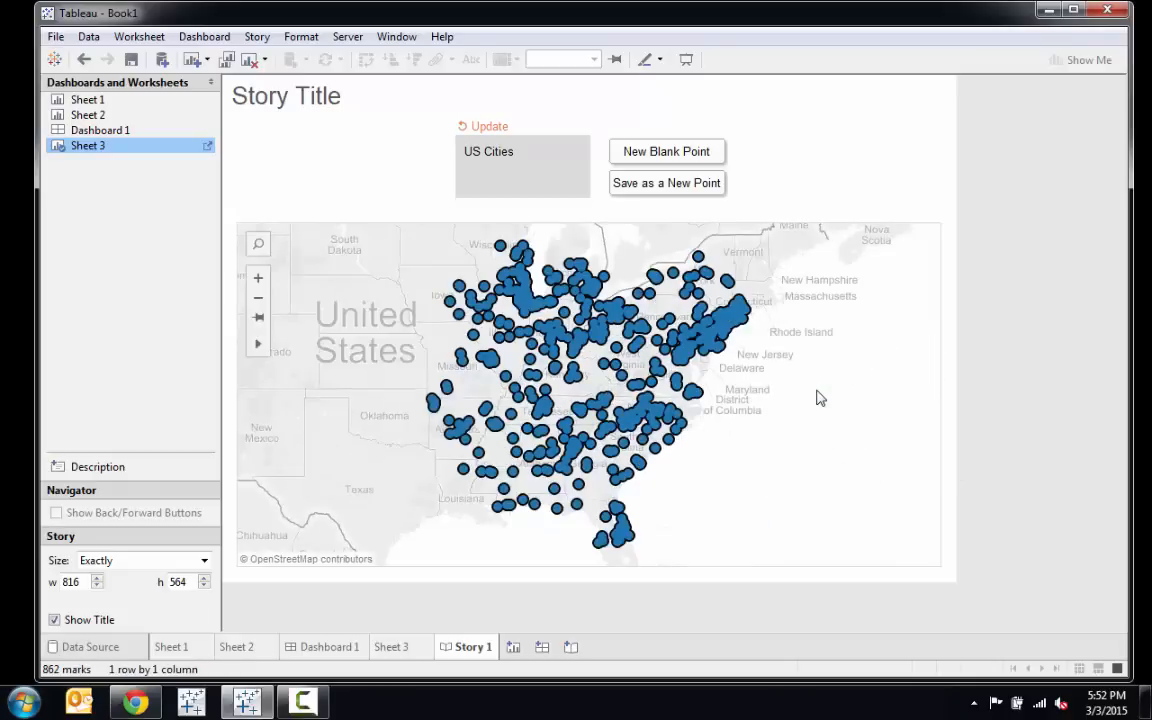
pyautogui.click(774, 456)
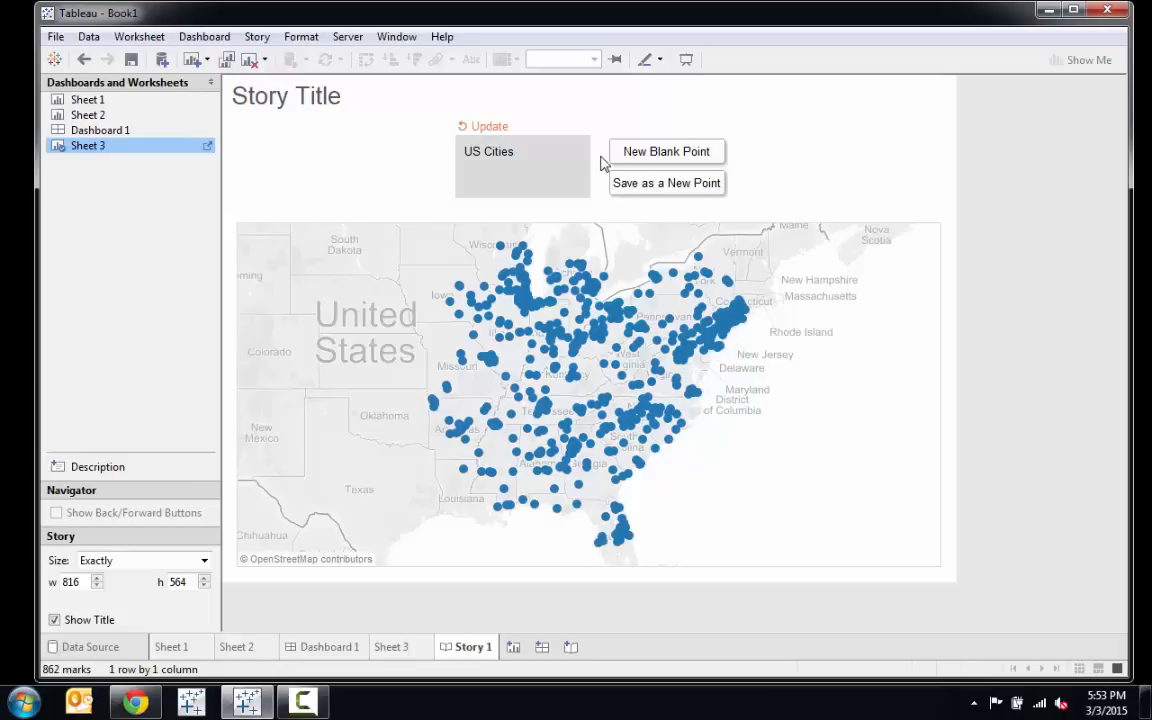
# Save the filtered map as a new story point captioned "Selected Cities"
pyautogui.moveTo(676, 328)
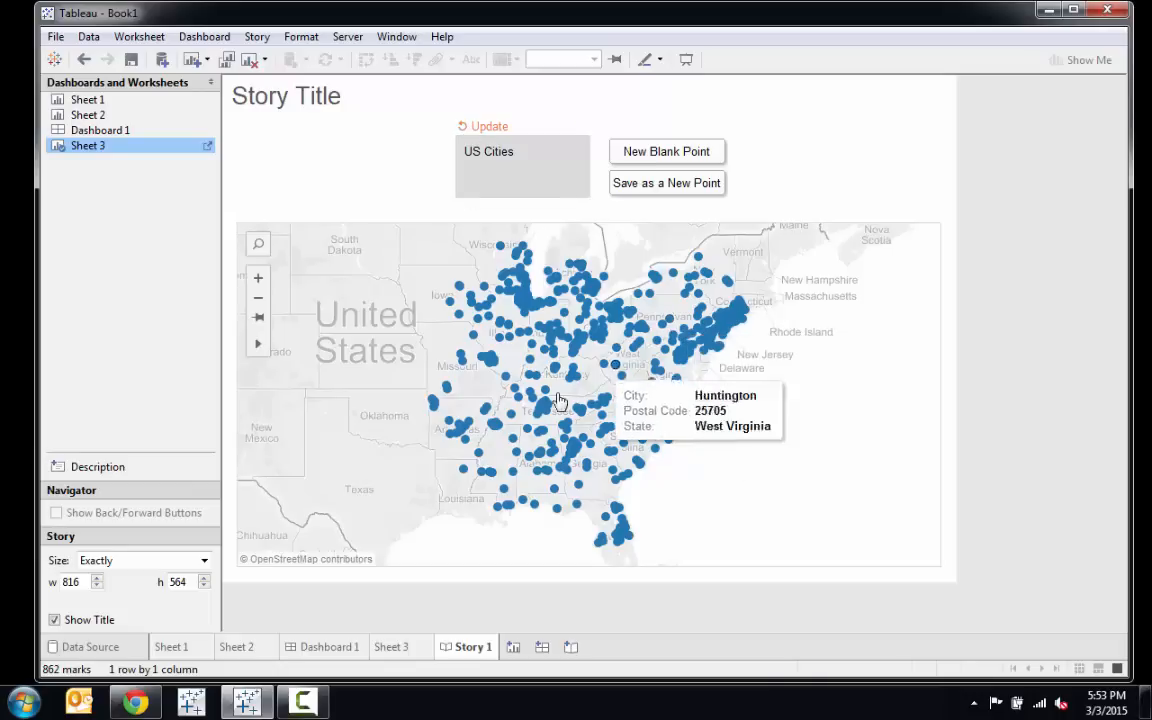
pyautogui.click(652, 186)
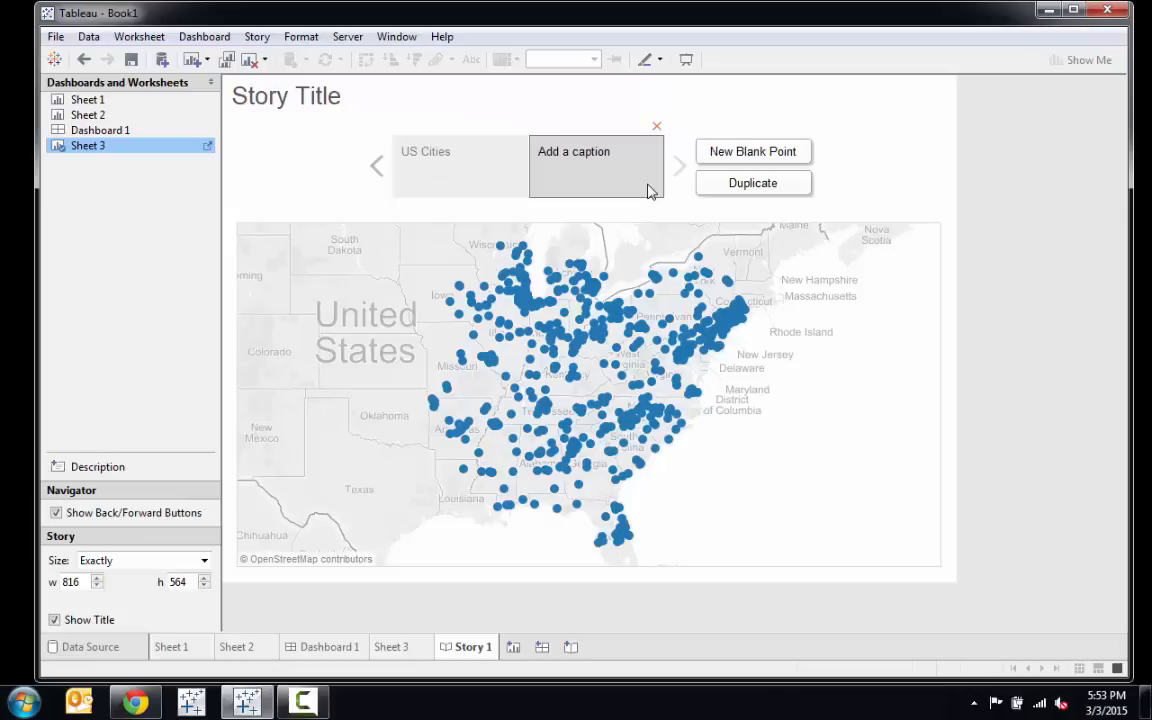
pyautogui.doubleClick(579, 162)
pyautogui.write('S')
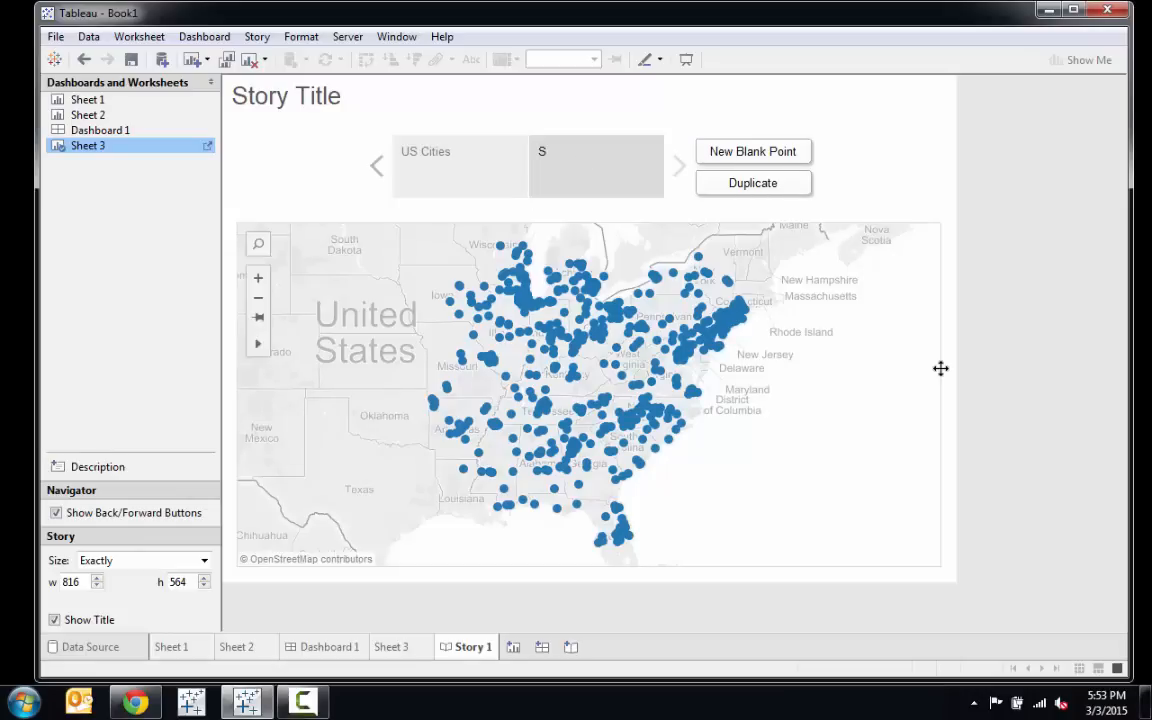
pyautogui.write('elected Cities')
# Return to the US Cities point and shrink the story's caption boxes in both height and width
pyautogui.click(443, 183)
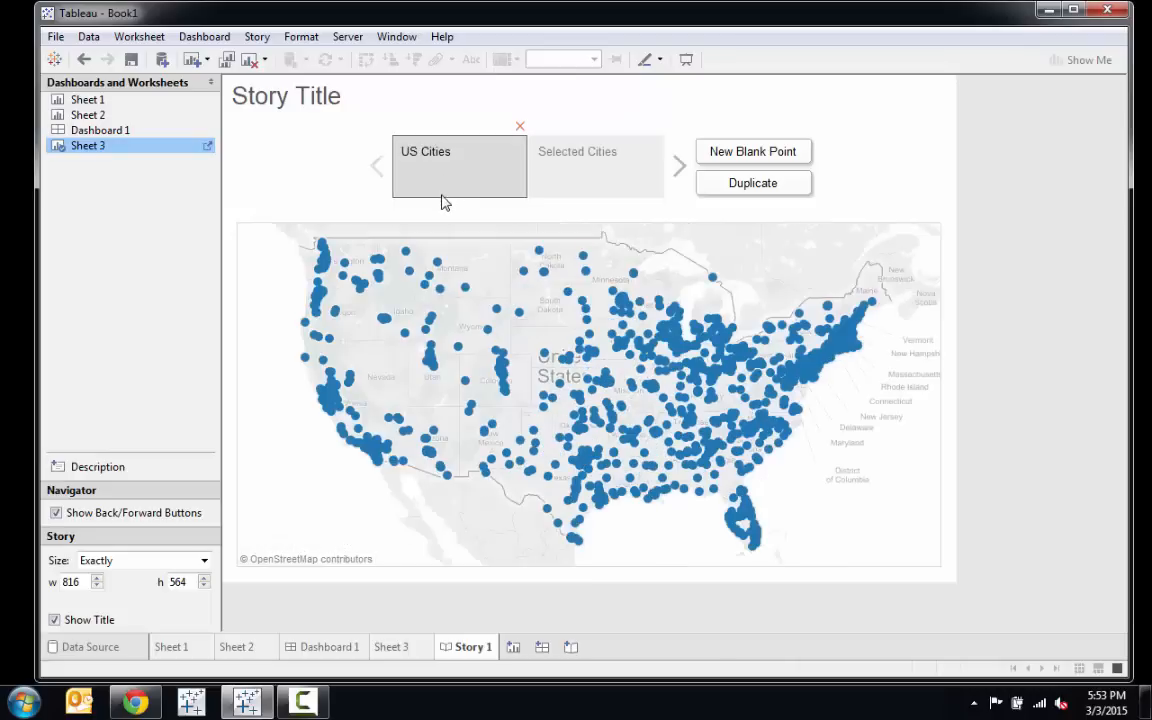
pyautogui.moveTo(441, 198); pyautogui.dragTo(455, 145)
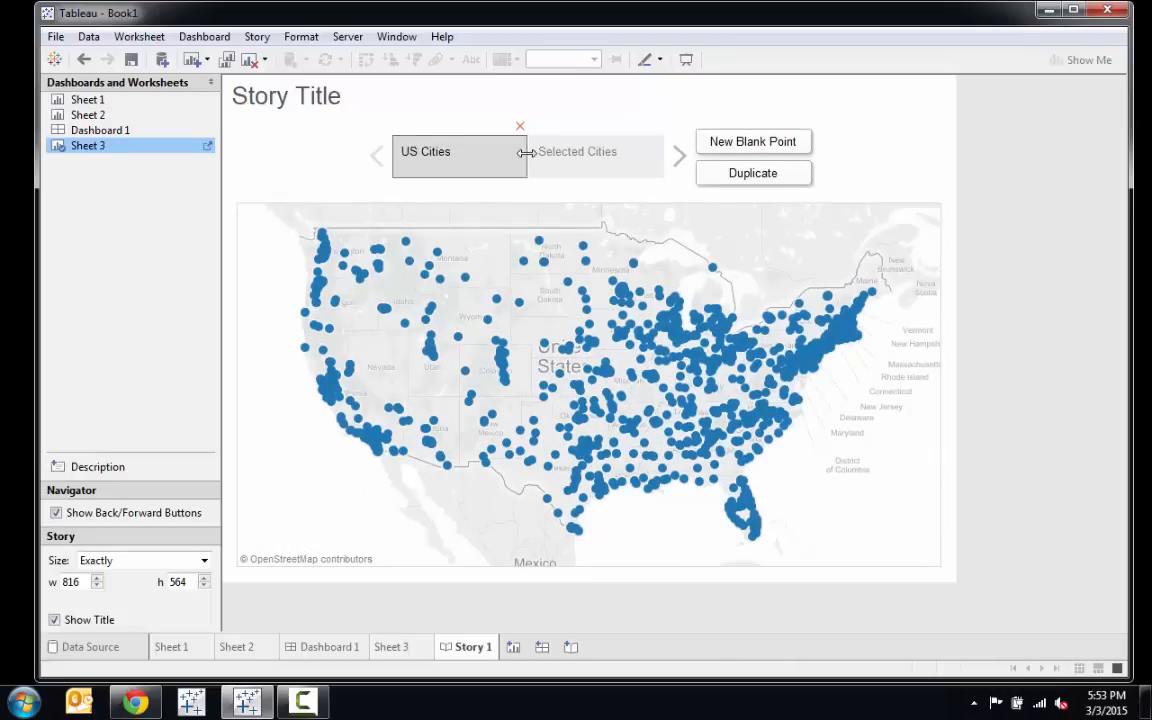
pyautogui.moveTo(525, 156); pyautogui.dragTo(464, 153)
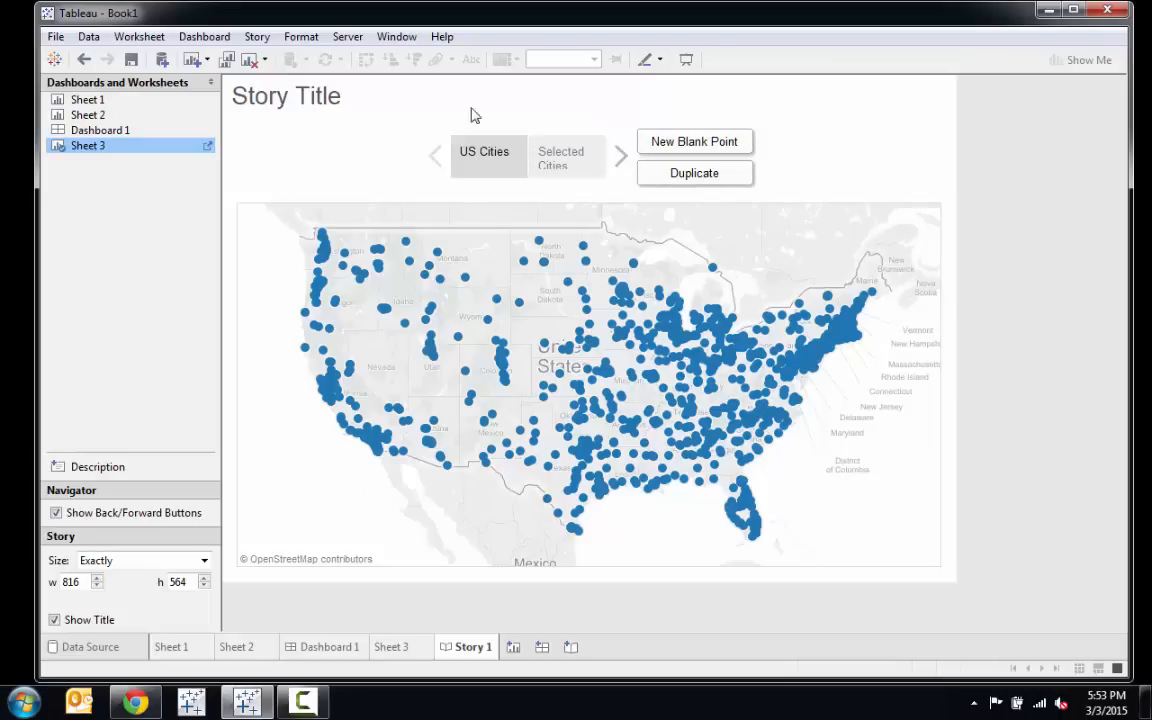
# View the story's formatting options for shading, title, navigator and descriptions, and close them without changing anything
pyautogui.click(312, 38)
pyautogui.click(310, 54)
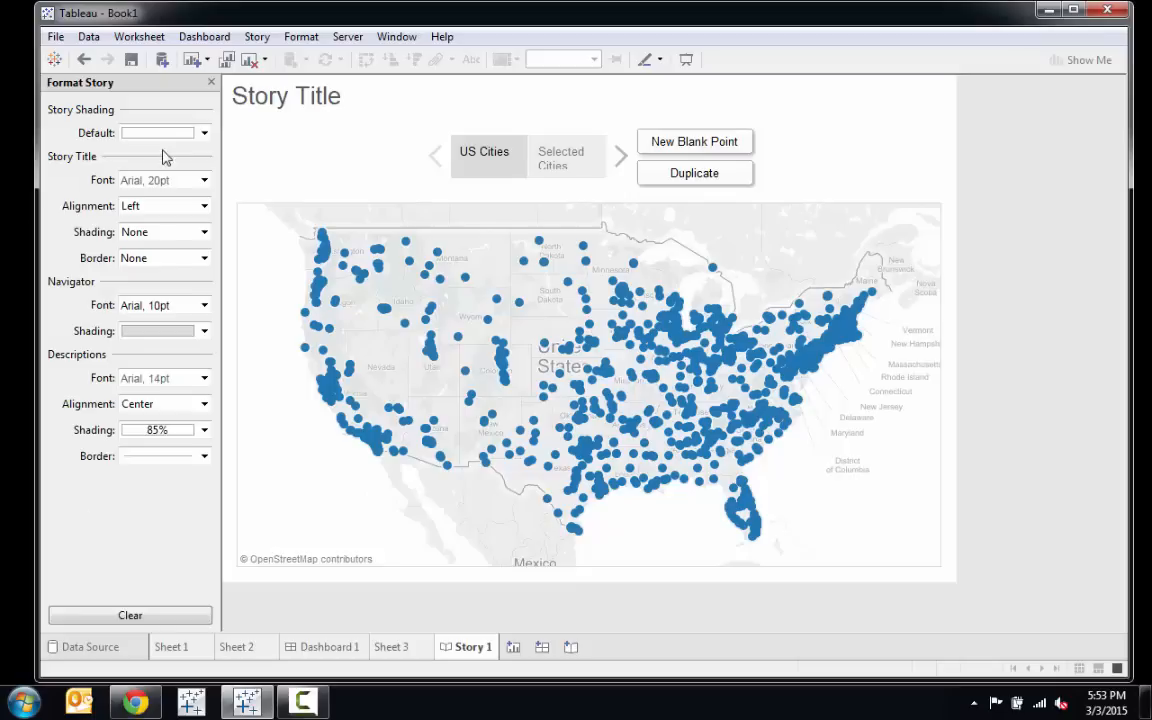
pyautogui.click(211, 82)
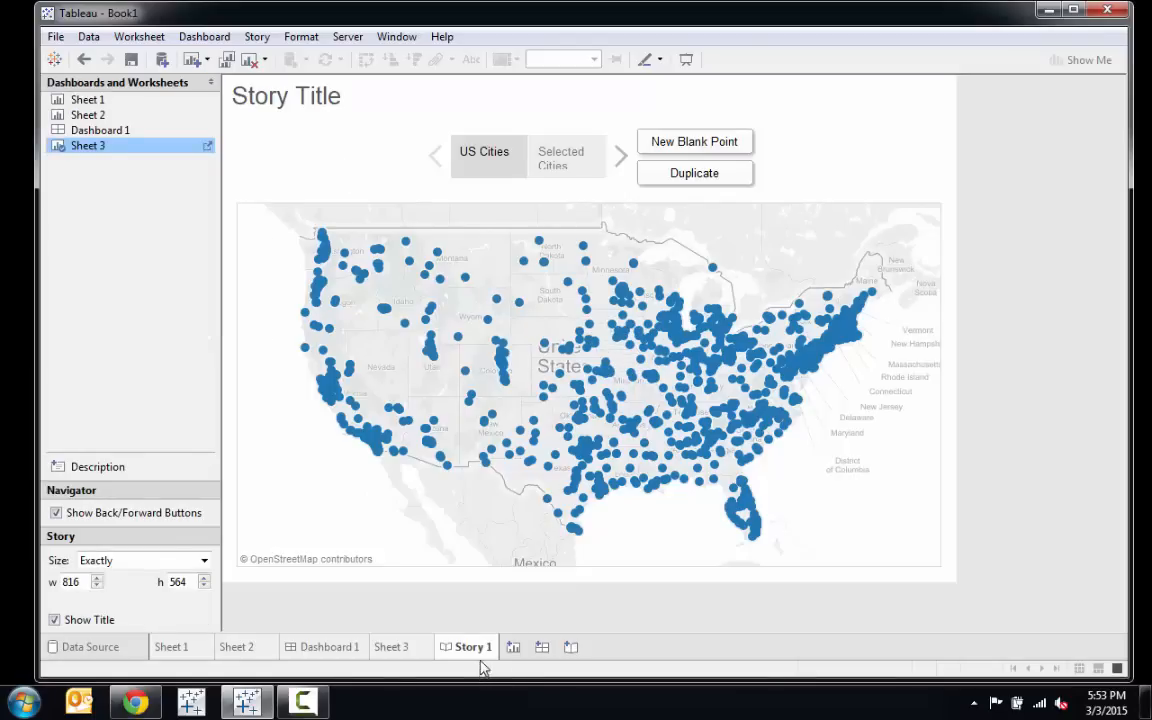
pyautogui.moveTo(473, 597)
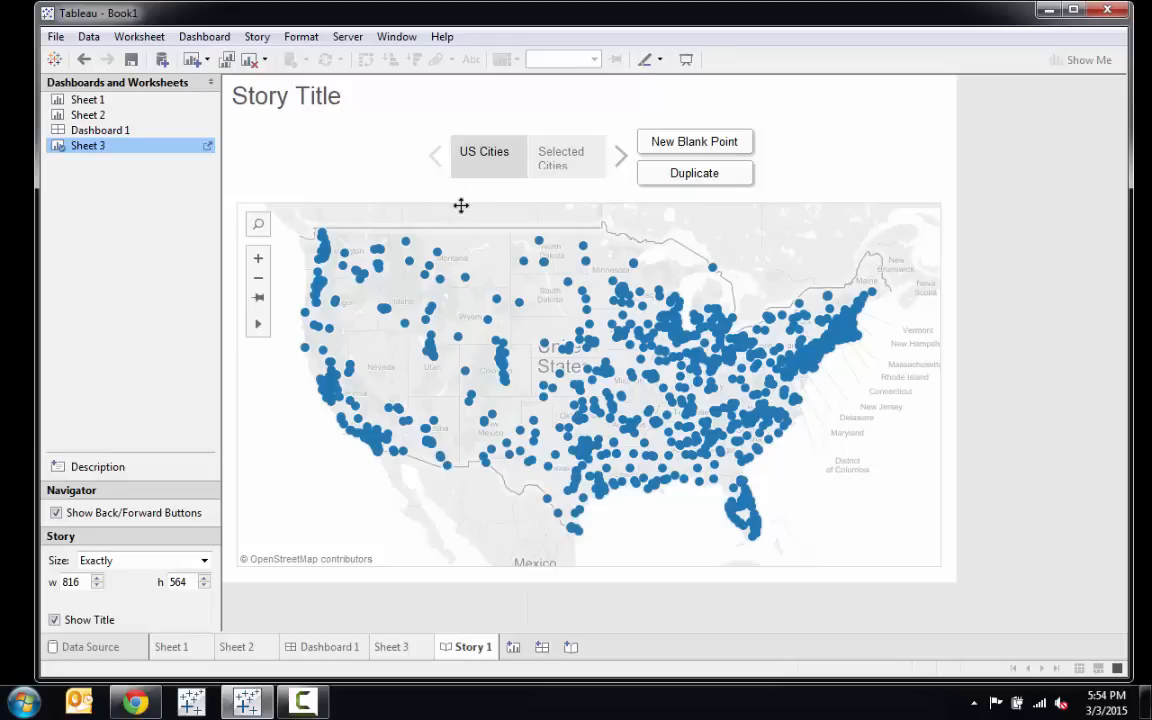
# Close the Tableau workbook without saving its changes
pyautogui.click(1107, 12)
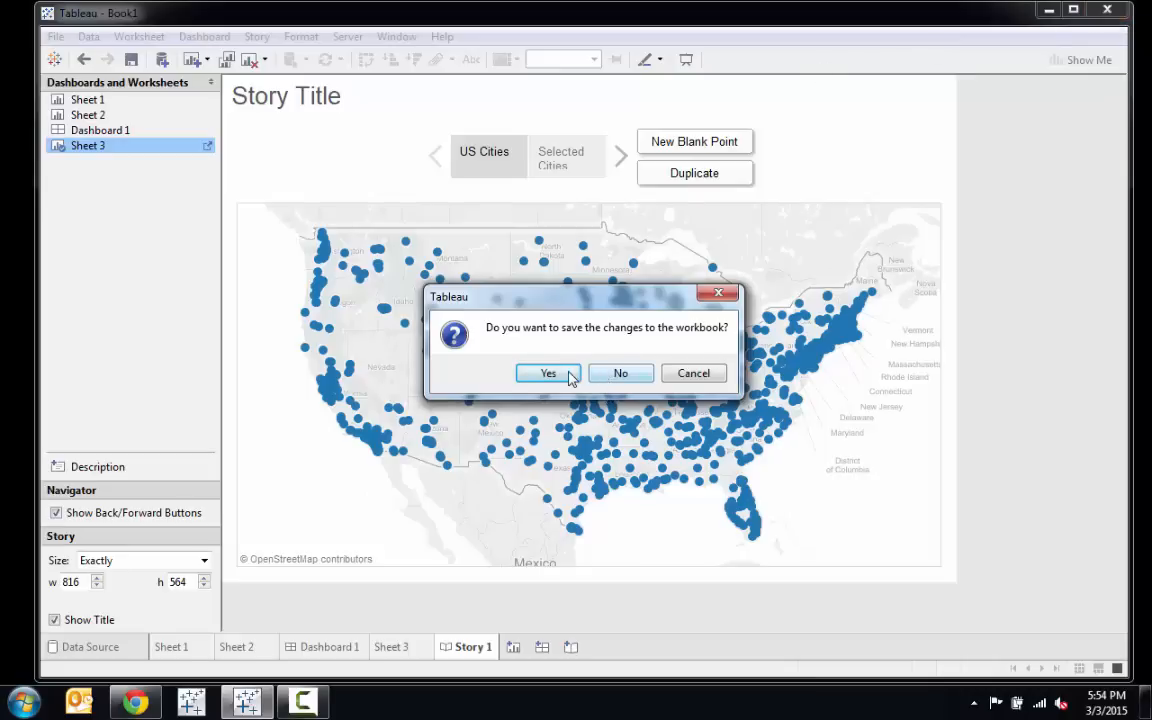
pyautogui.click(616, 377)
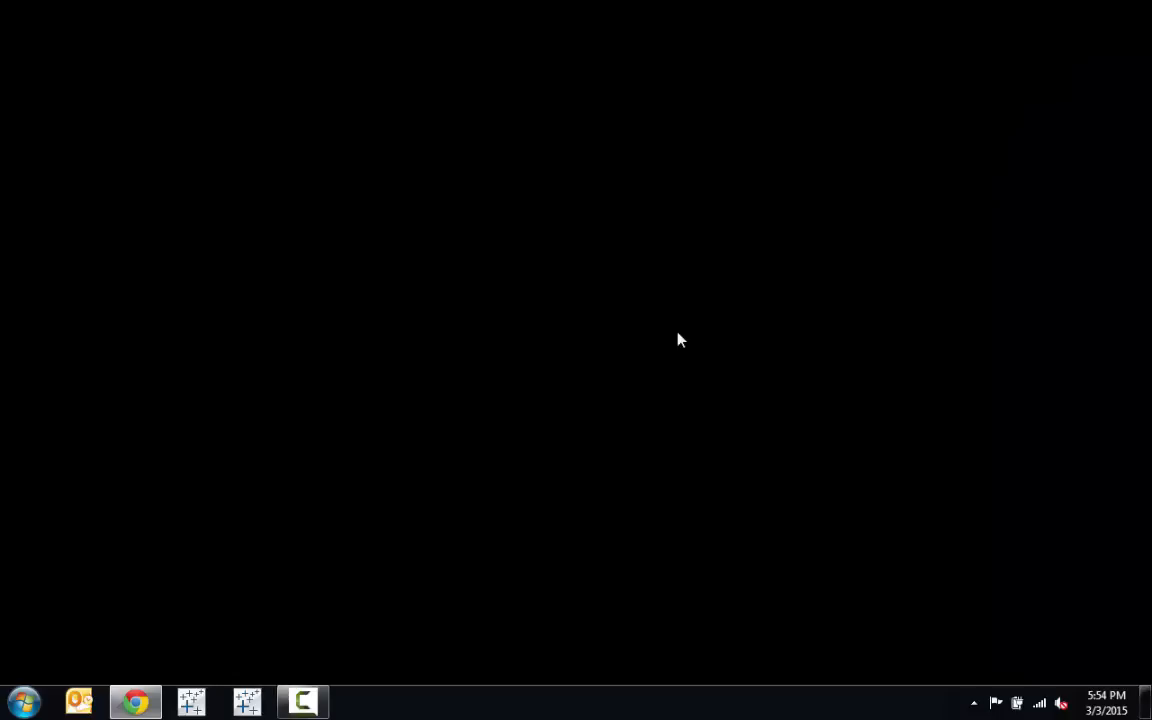
# From Documents, open 01 World Population Data.xlsx in My Tableau Repository\Workbooks\Teknion\2015-03-03 TUG and maximize the Excel window
pyautogui.click(24, 702)
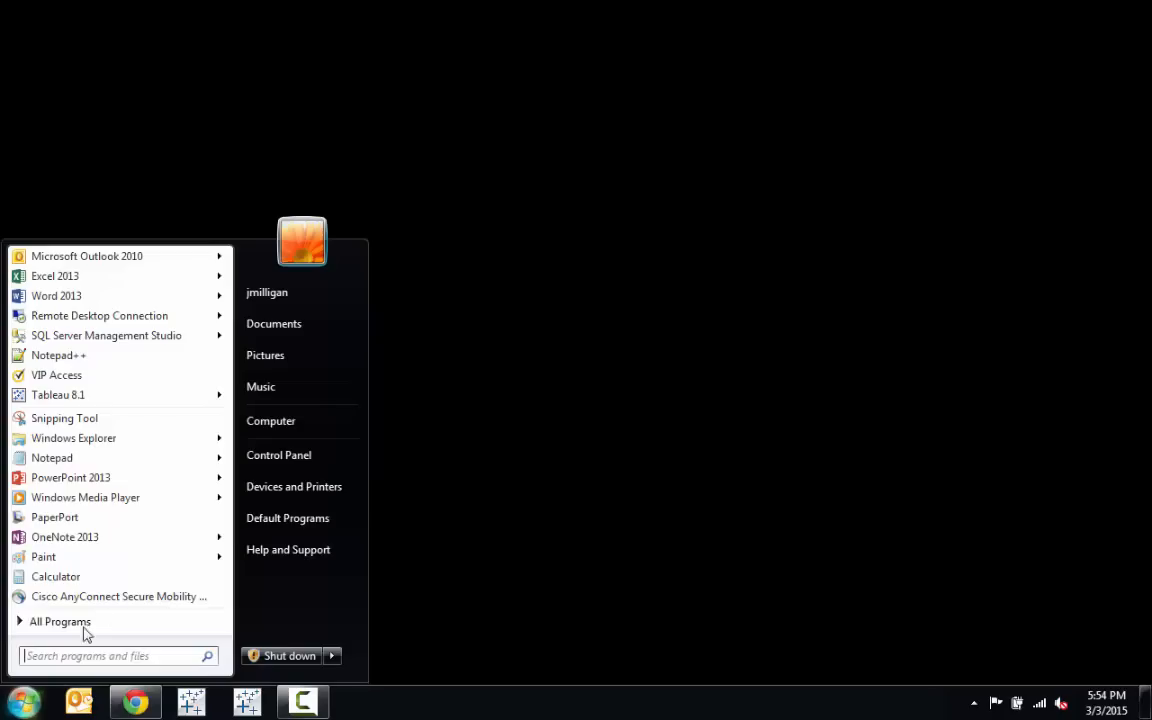
pyautogui.click(286, 325)
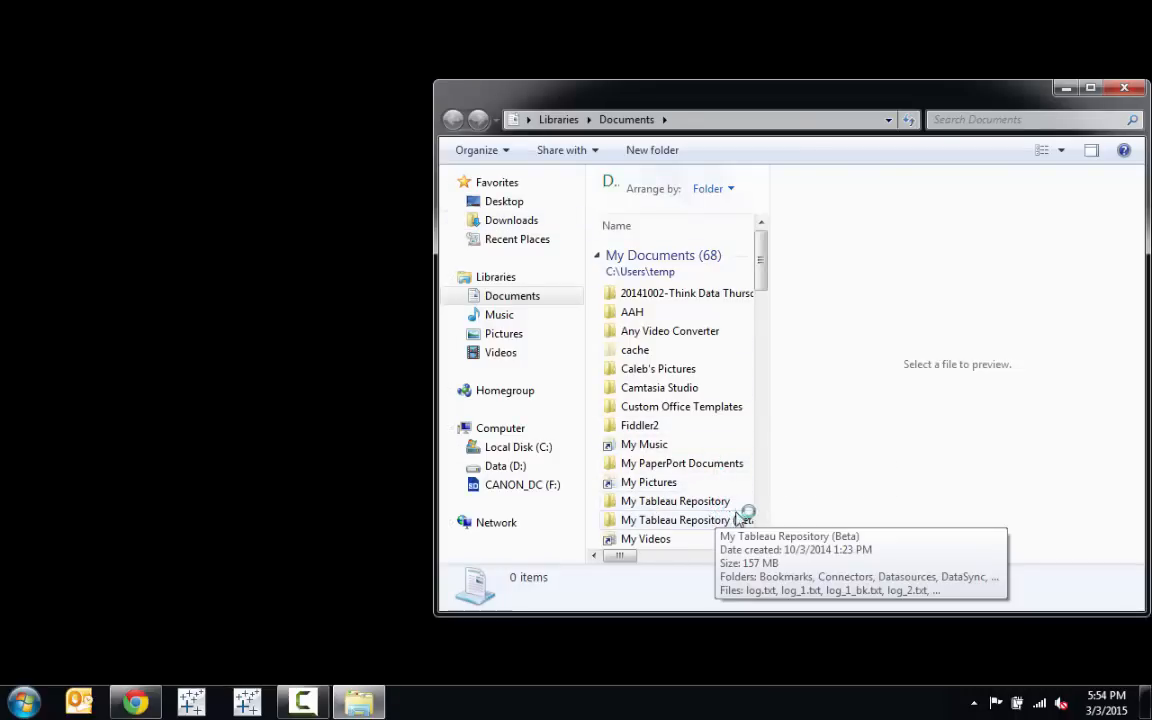
pyautogui.doubleClick(645, 501)
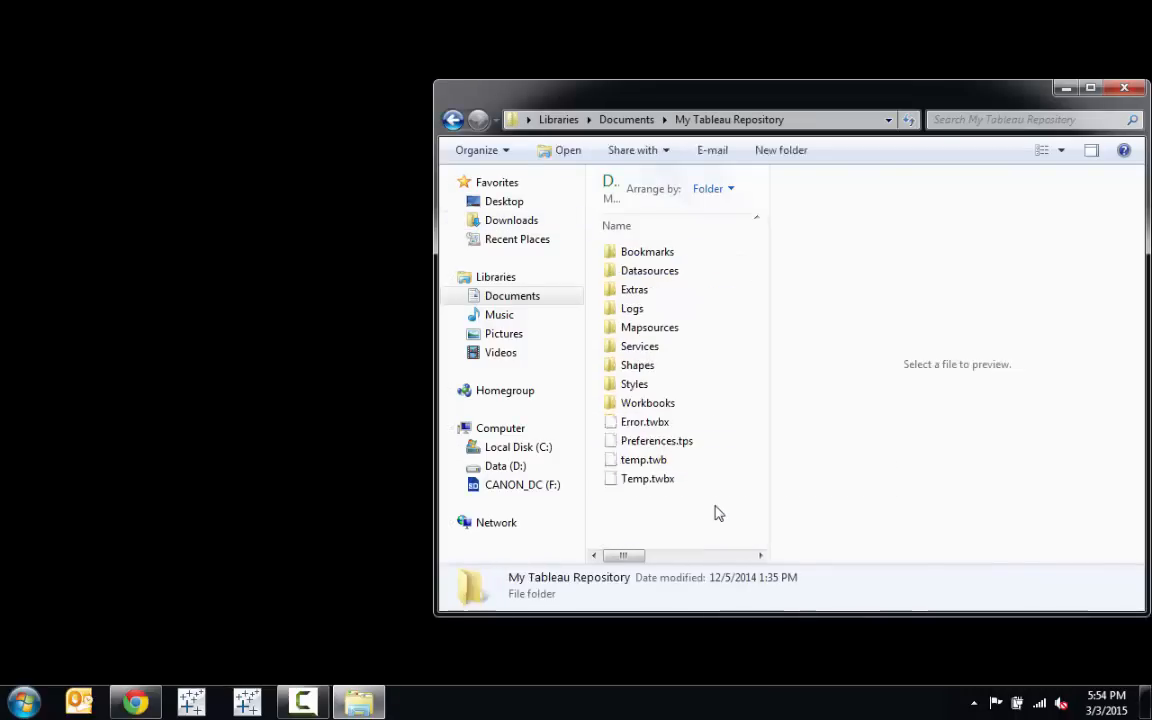
pyautogui.doubleClick(645, 403)
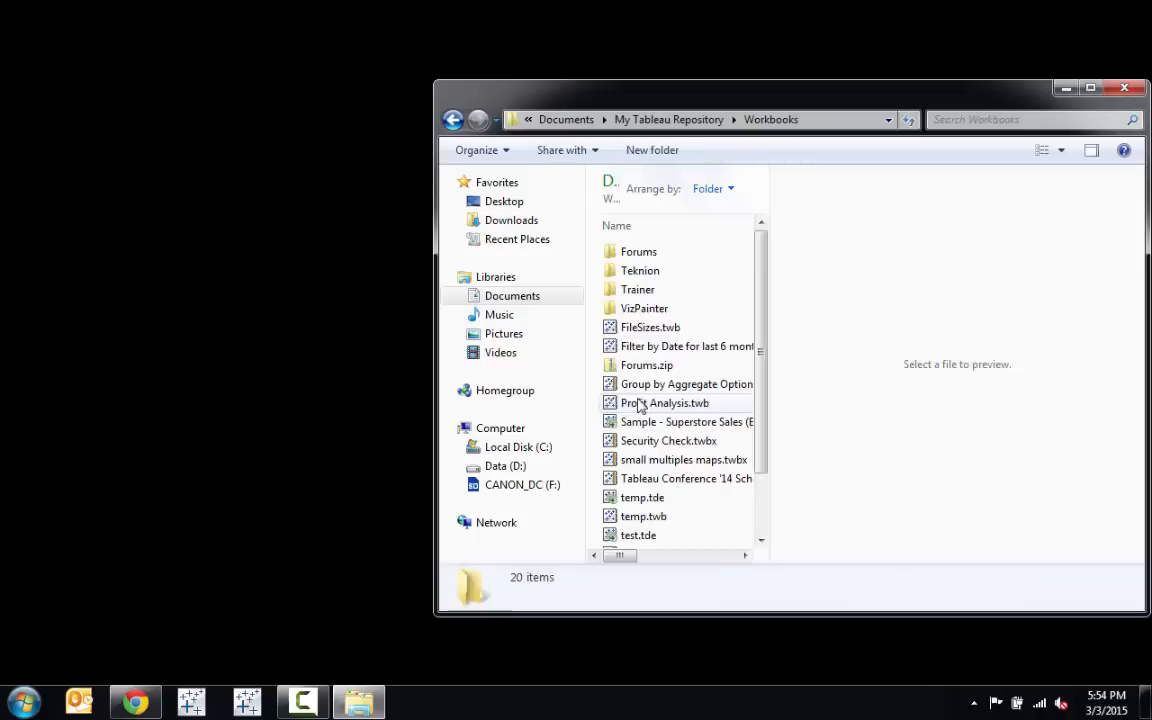
pyautogui.doubleClick(640, 271)
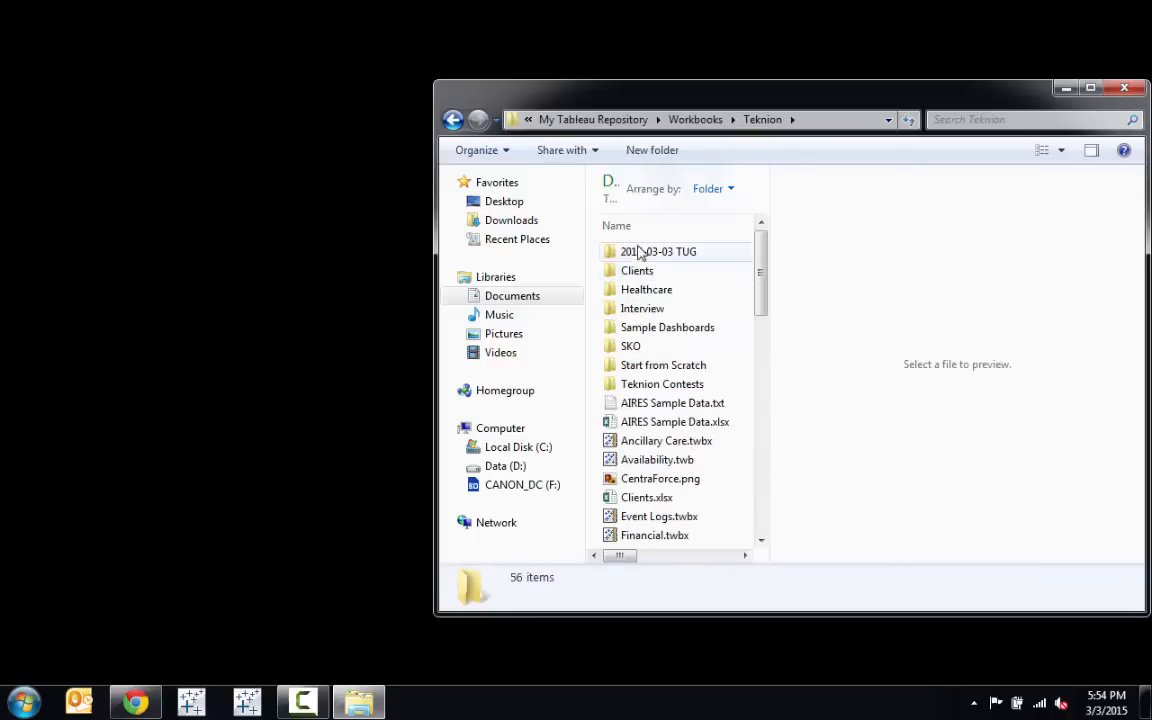
pyautogui.doubleClick(640, 253)
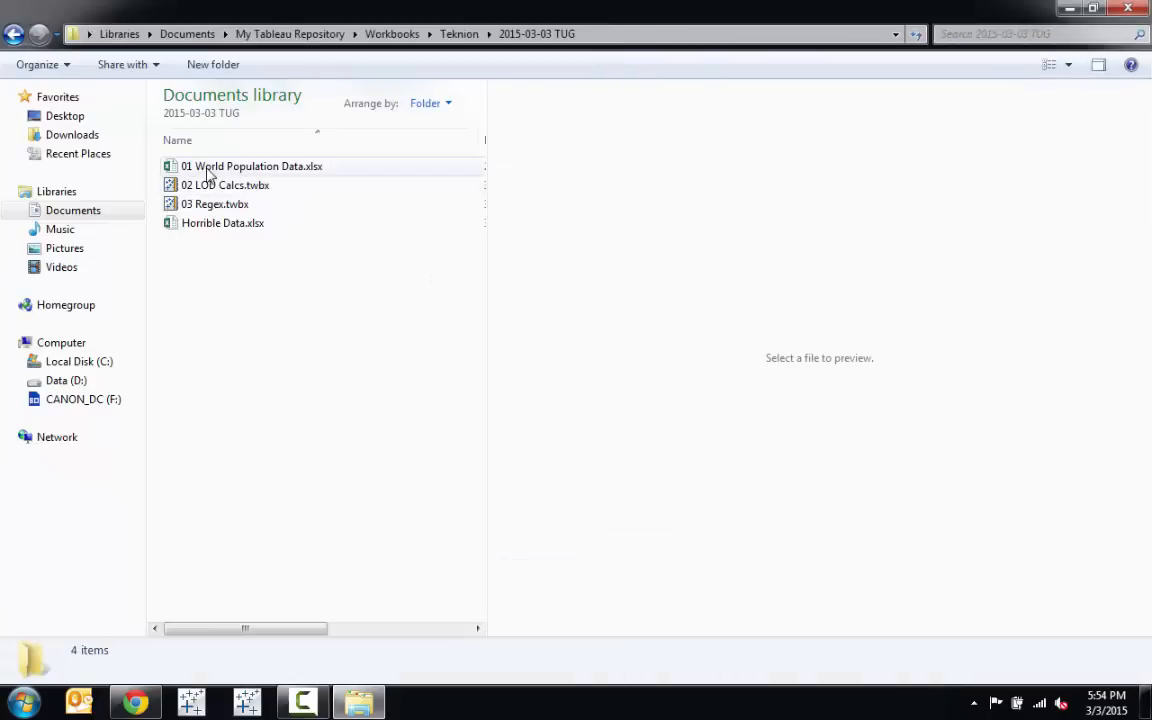
pyautogui.doubleClick(206, 168)
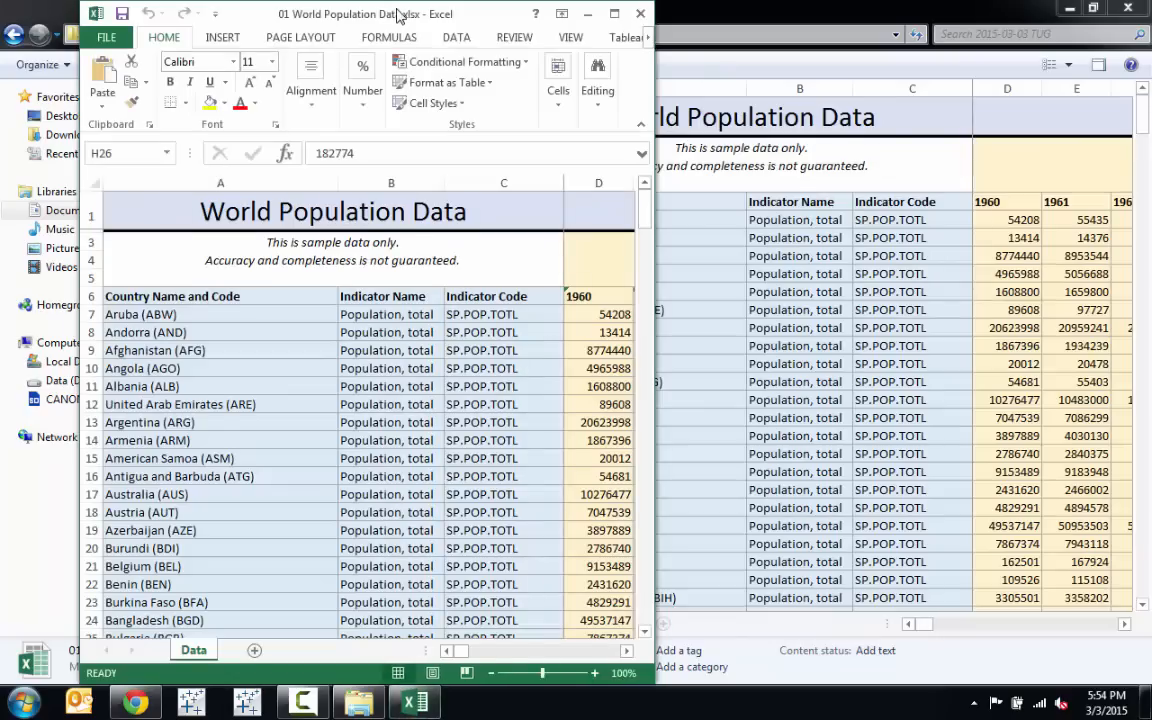
pyautogui.doubleClick(399, 12)
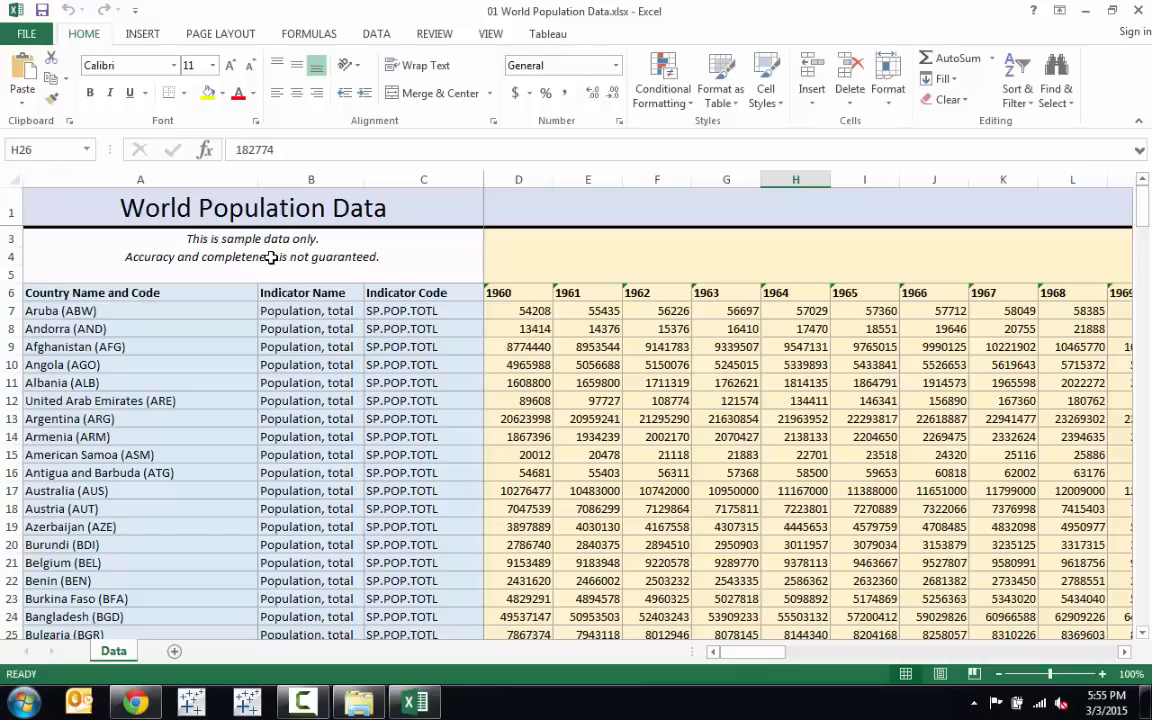
# Examine the title, the disclaimer note and the blank cells above the table, and select rows 1 to 5
pyautogui.click(157, 212)
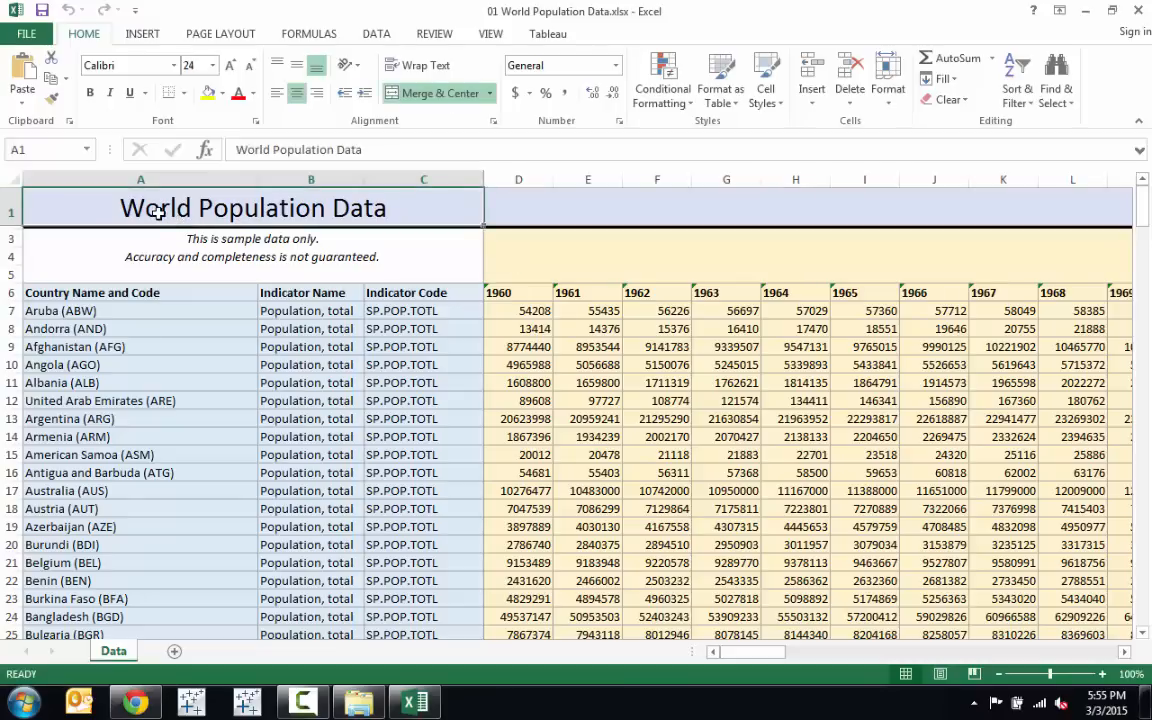
pyautogui.click(162, 240)
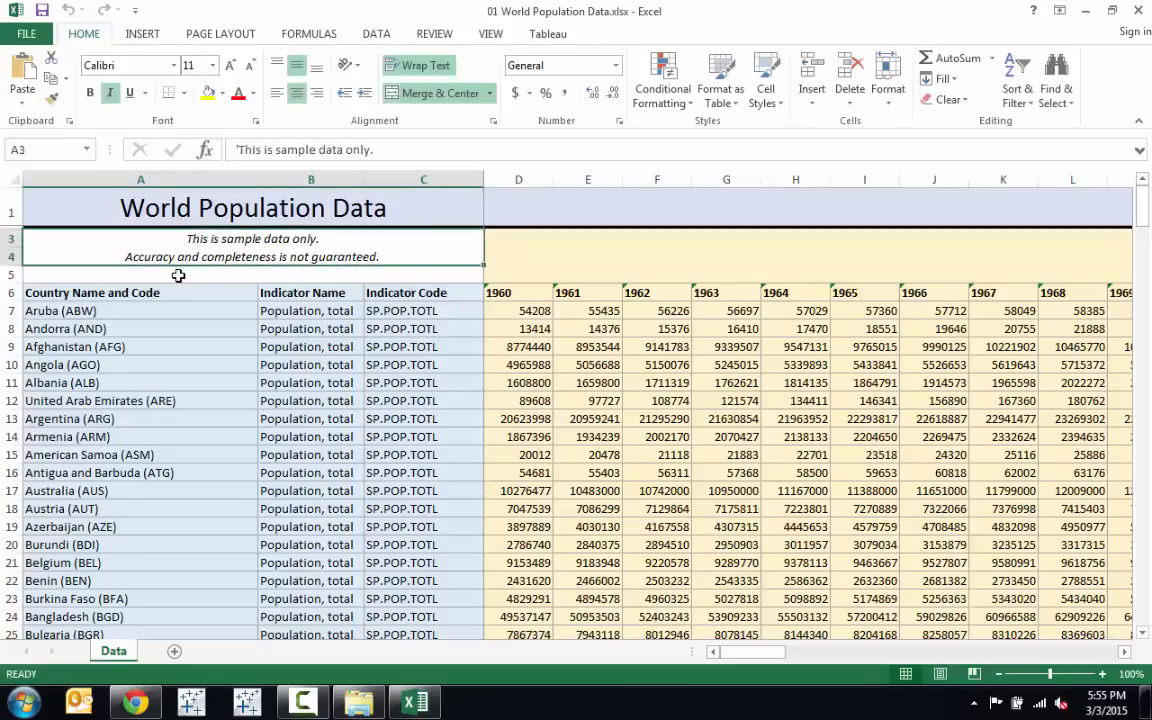
pyautogui.click(341, 273)
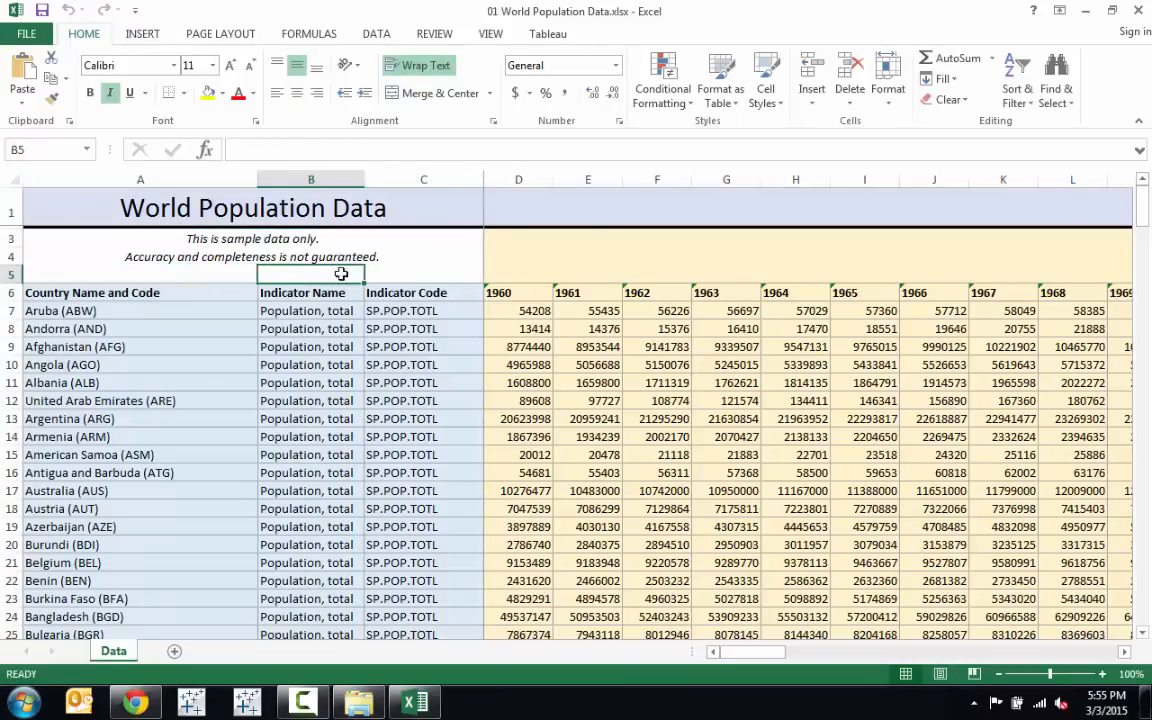
pyautogui.click(393, 269)
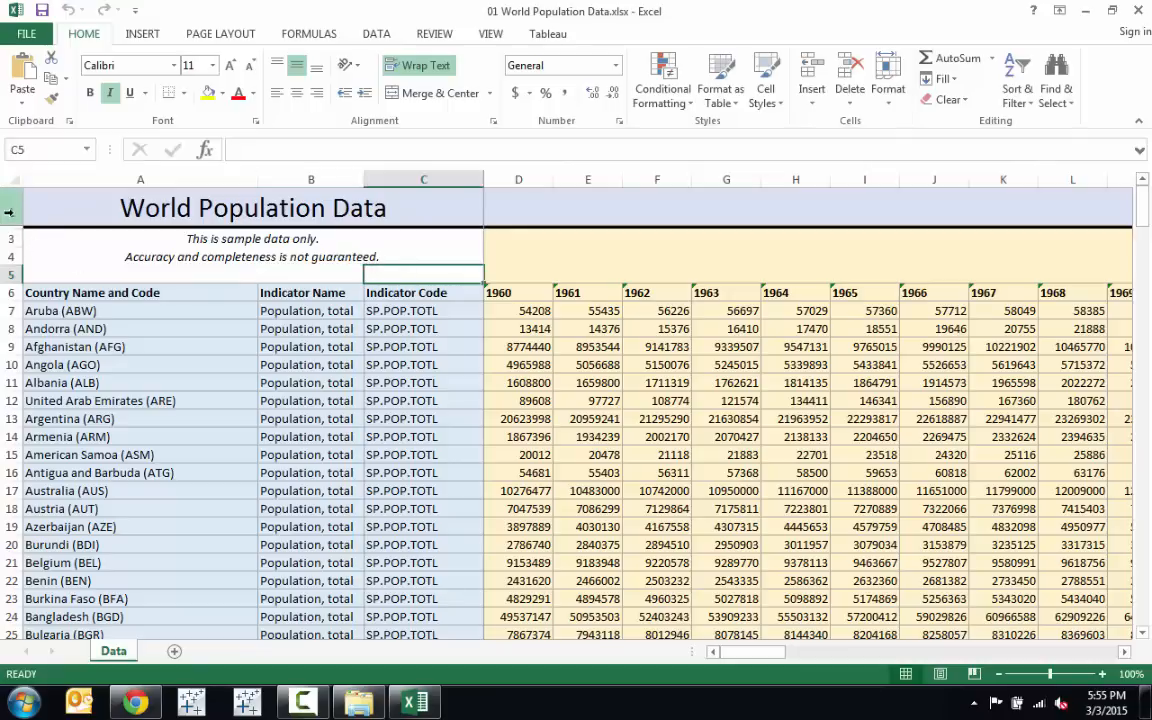
pyautogui.moveTo(8, 211); pyautogui.dragTo(8, 276)
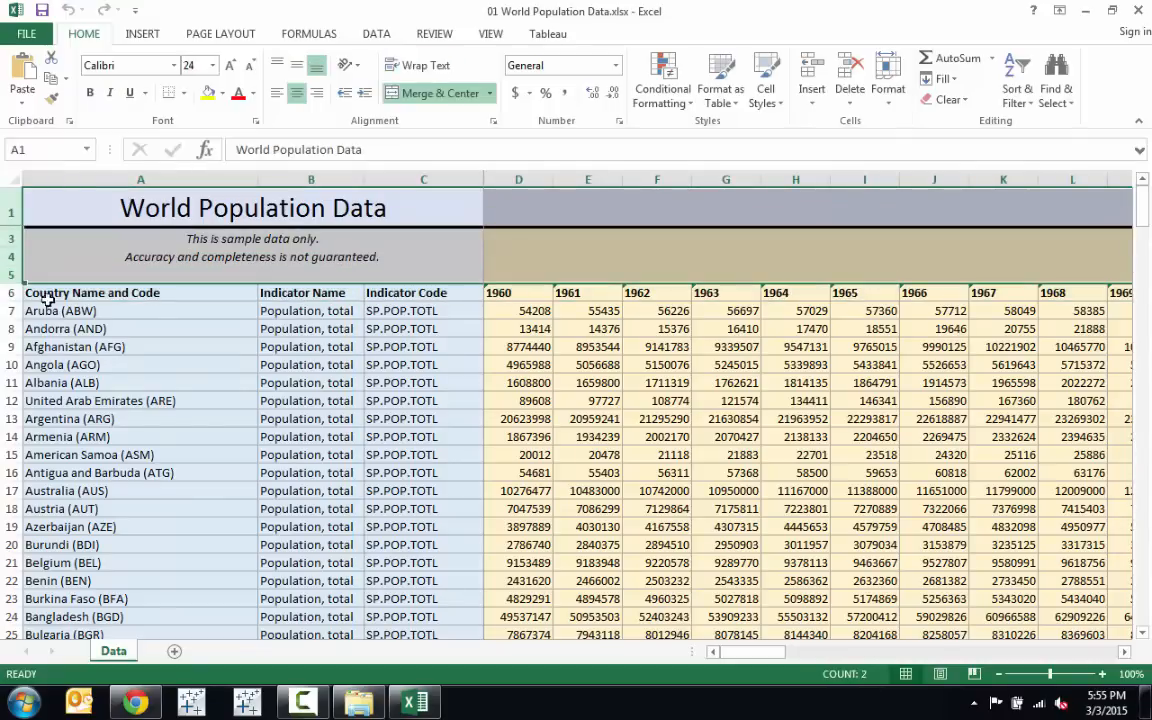
# Examine the column headers in row 6, the combined country name and code column, and the yearly population values
pyautogui.click(8, 293)
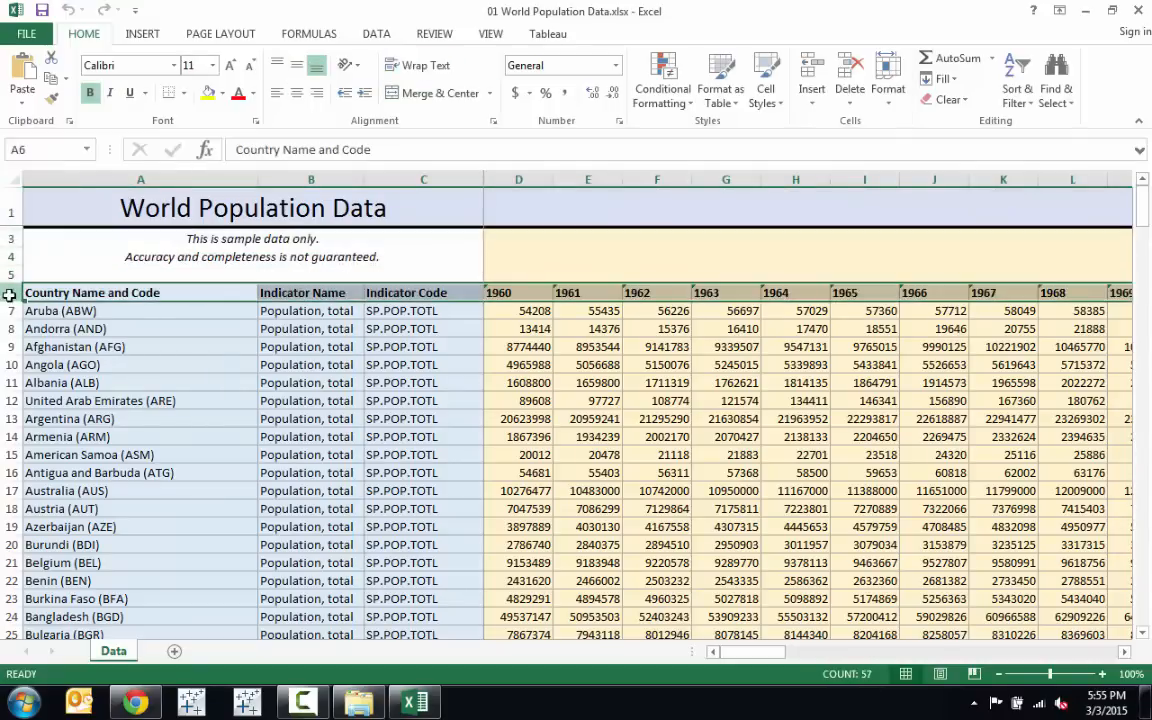
pyautogui.click(252, 405)
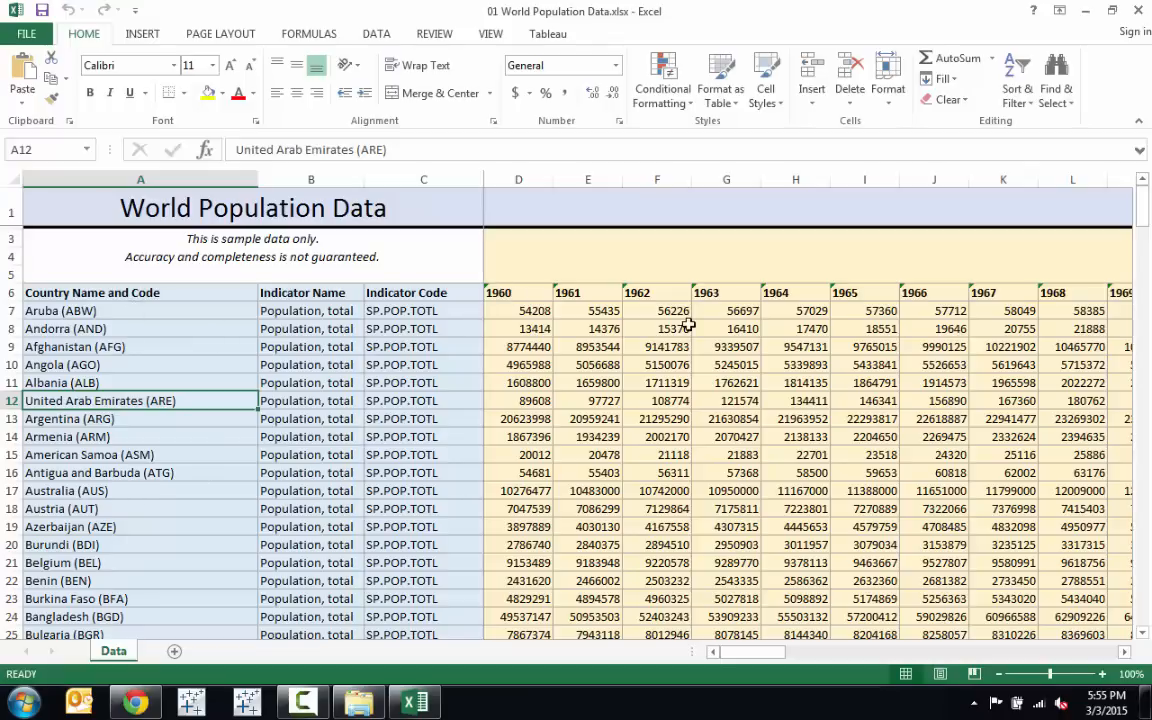
pyautogui.click(514, 310)
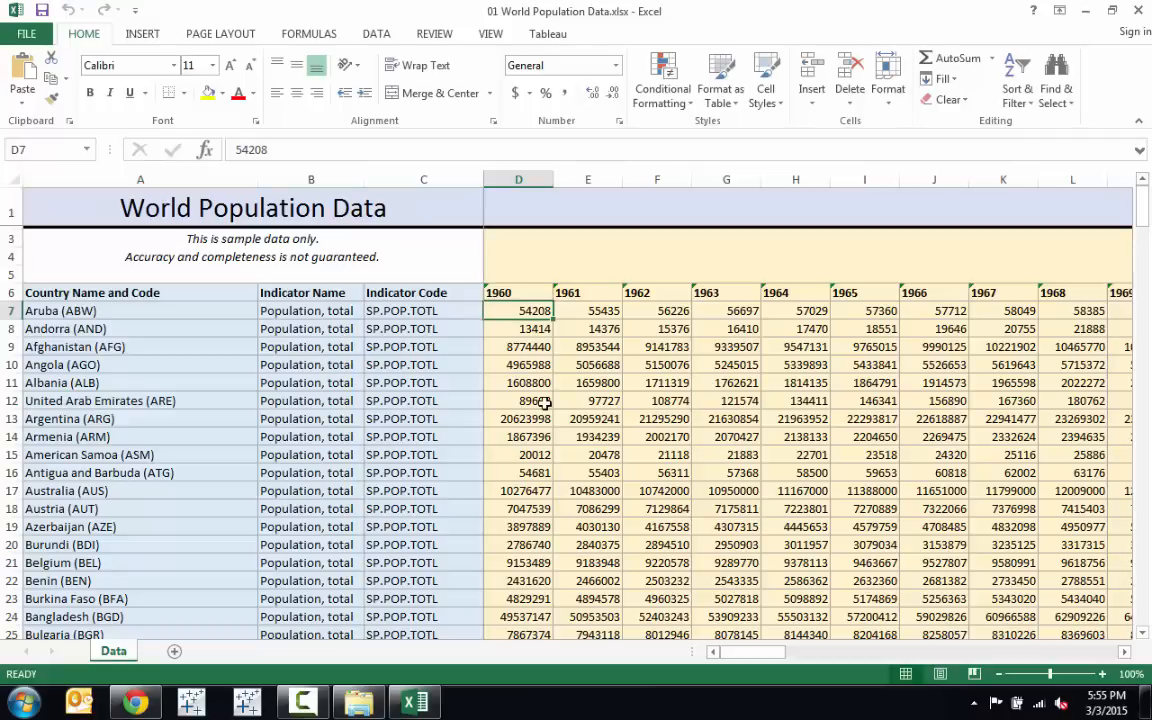
# Examine how Aruba's population values spread across the yearly columns and check the 1960 values for individual countries
pyautogui.press('Right')
pyautogui.press('Right')
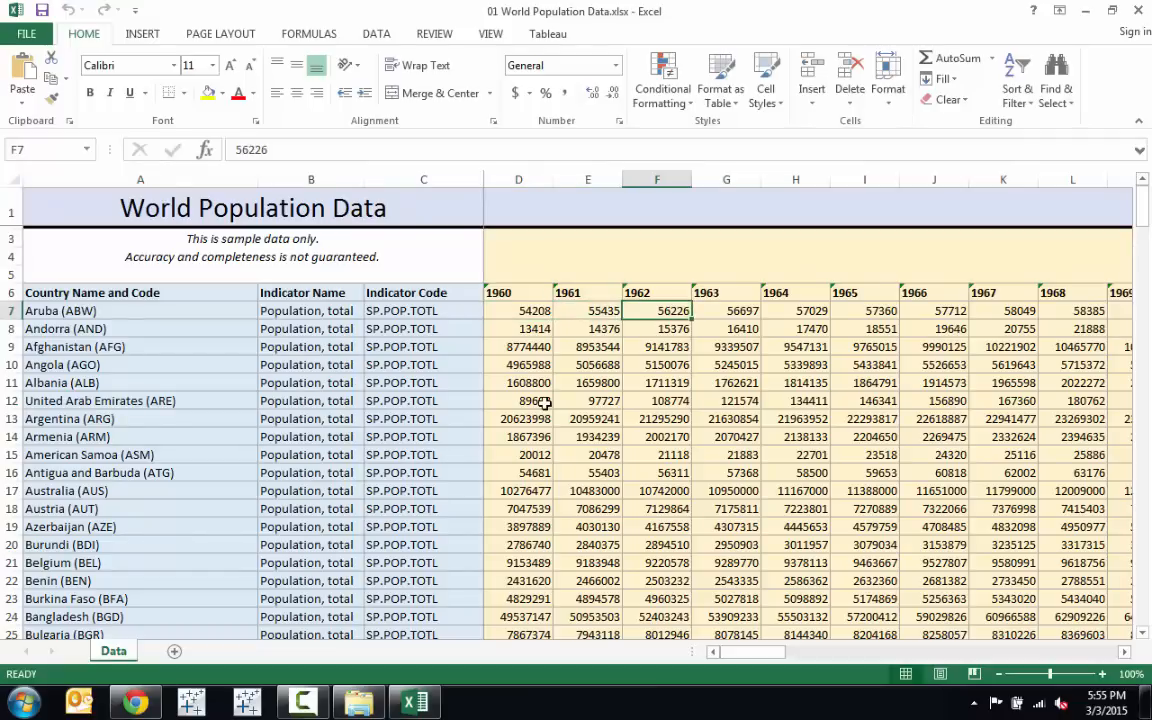
pyautogui.press('Left')
pyautogui.press('Left')
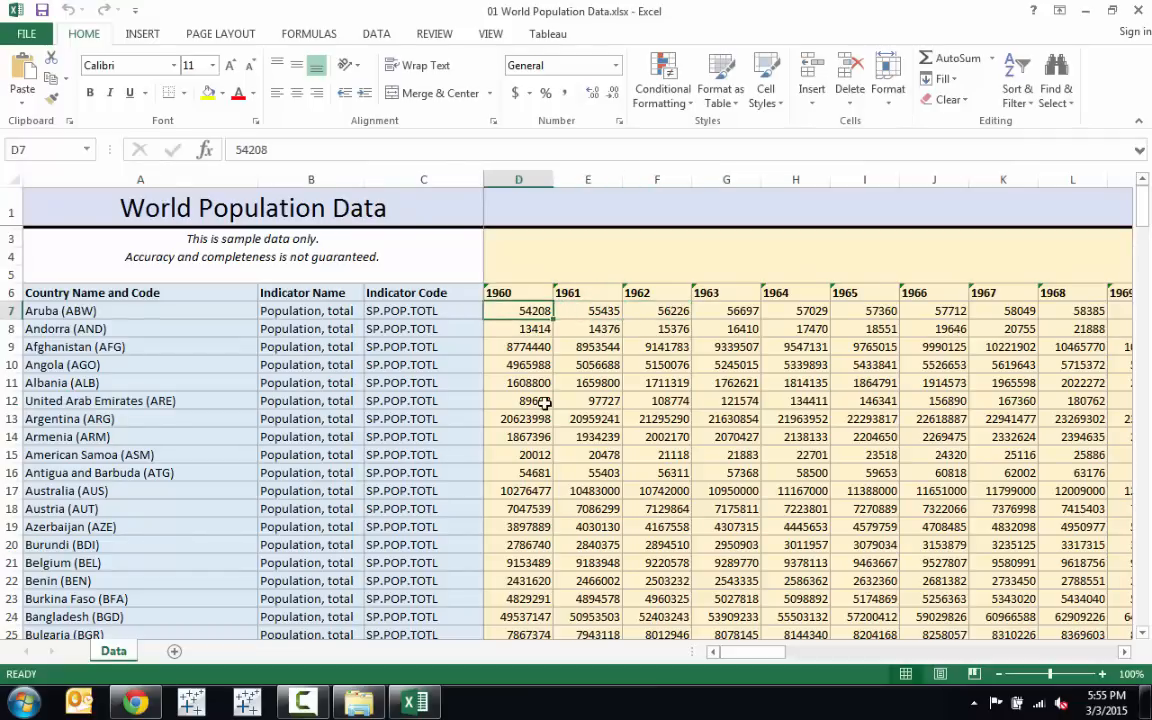
pyautogui.press('Right')
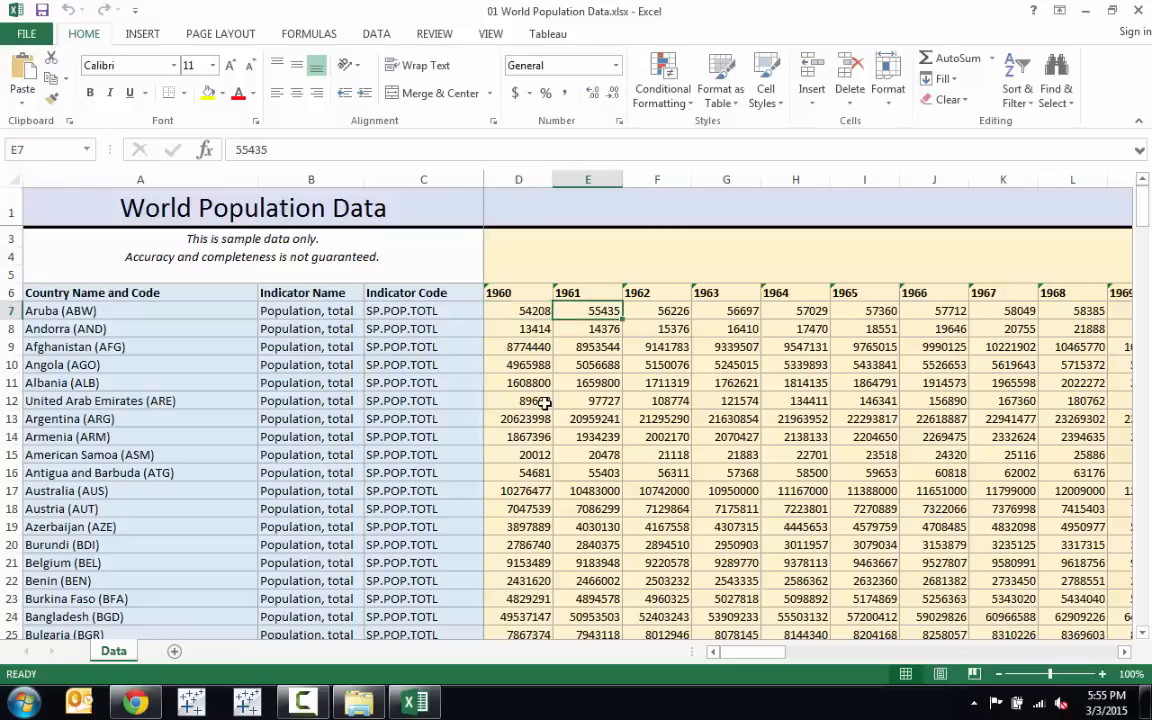
pyautogui.press('Right')
pyautogui.press('Right')
pyautogui.press('Right')
pyautogui.press('Right')
pyautogui.press('Right')
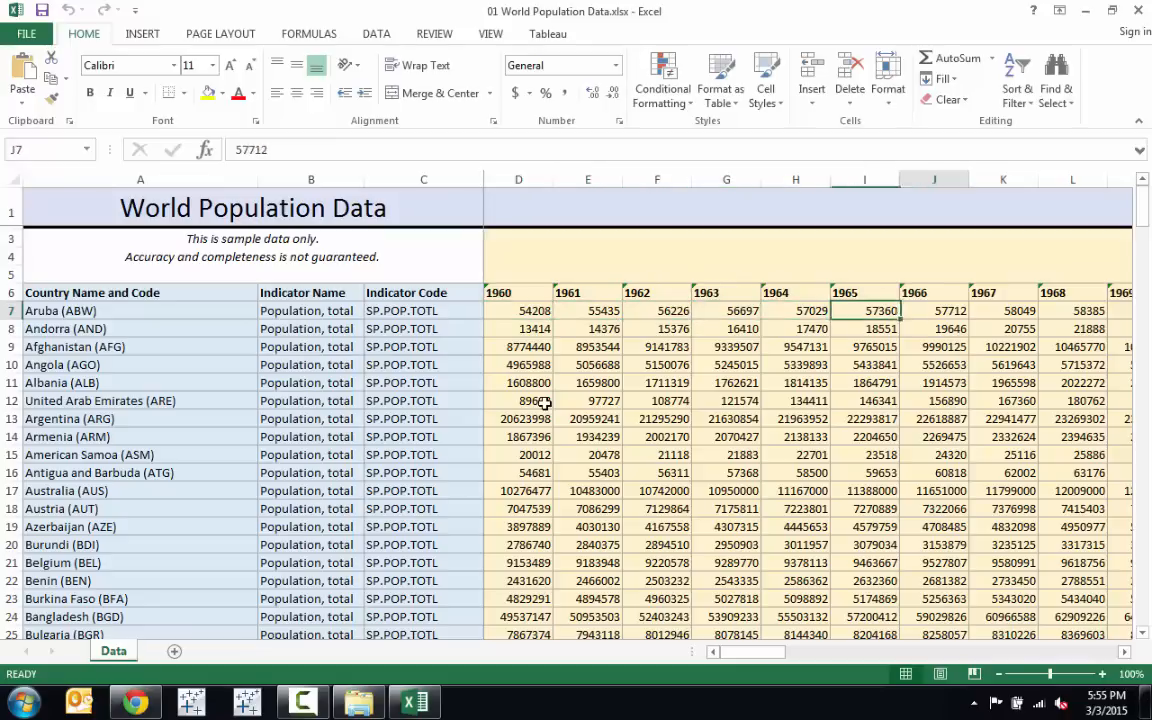
pyautogui.press('Right')
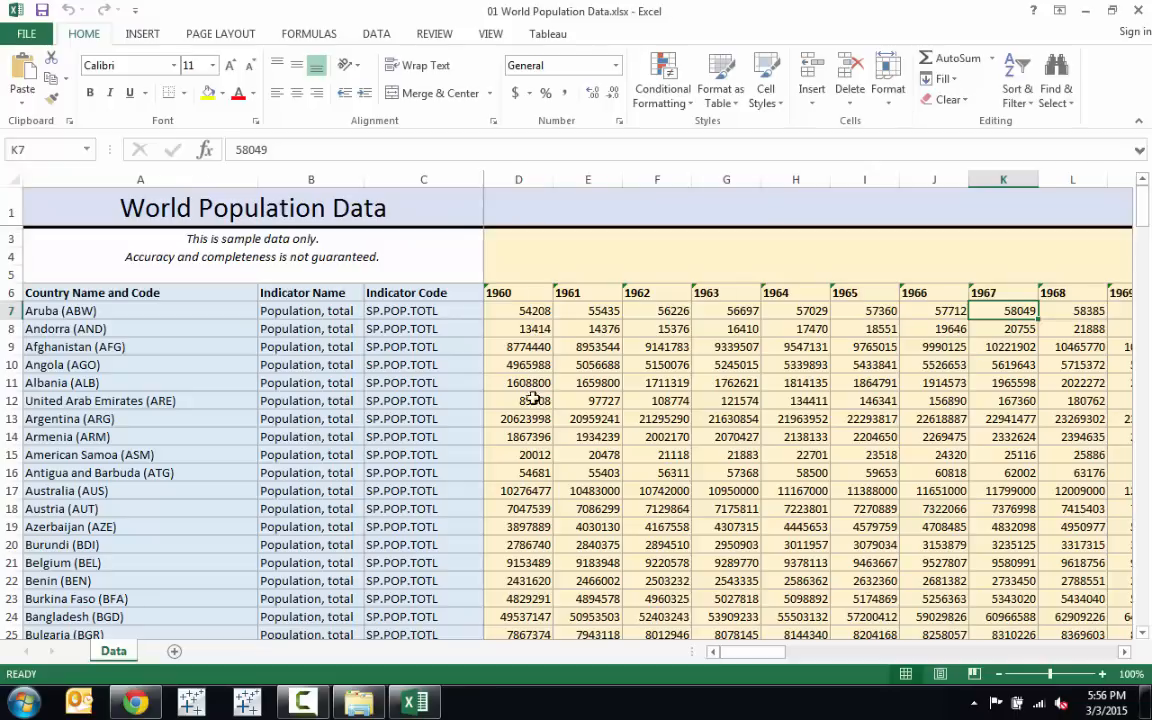
pyautogui.click(527, 364)
pyautogui.click(523, 382)
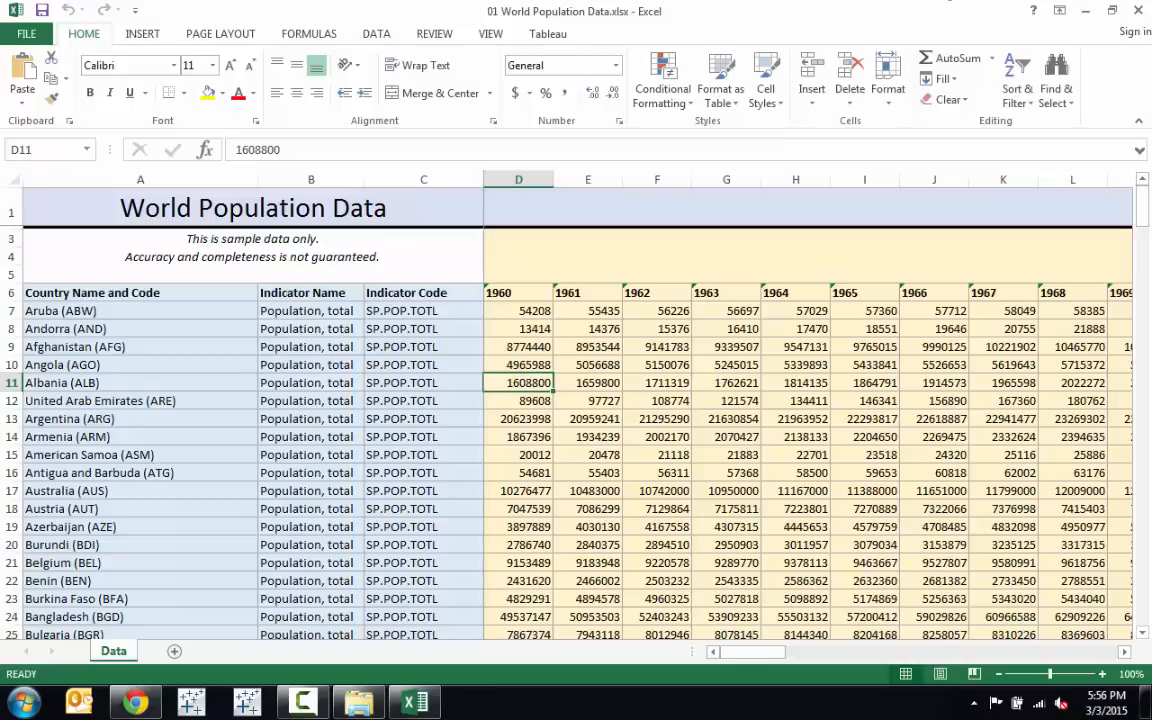
# Close the population workbook, switch to Tableau, connect to the Excel file 01 World Population Data.xlsx and widen the Tableau window slightly
pyautogui.click(1139, 14)
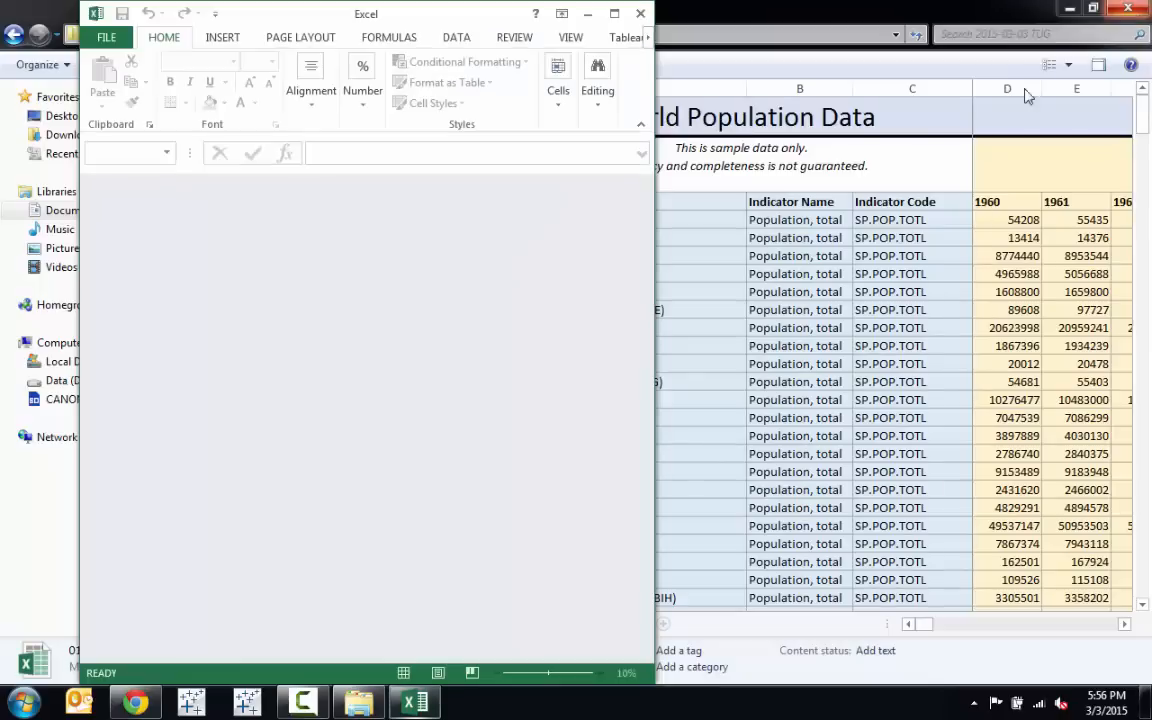
pyautogui.click(258, 706)
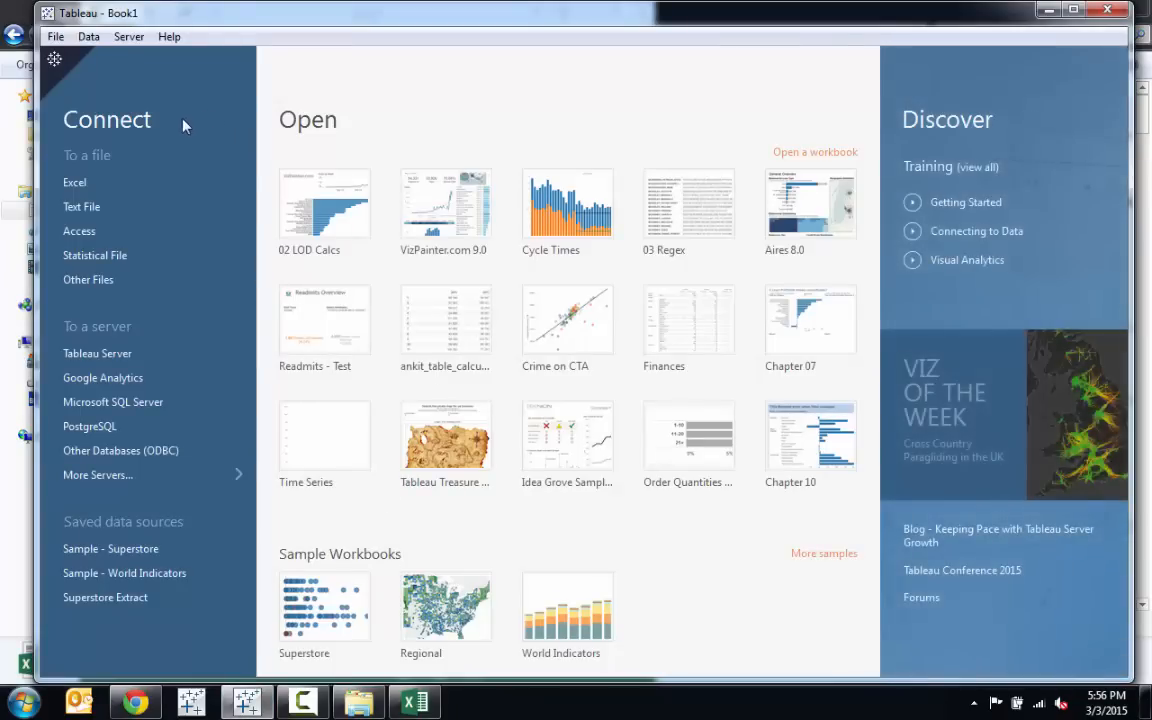
pyautogui.click(76, 172)
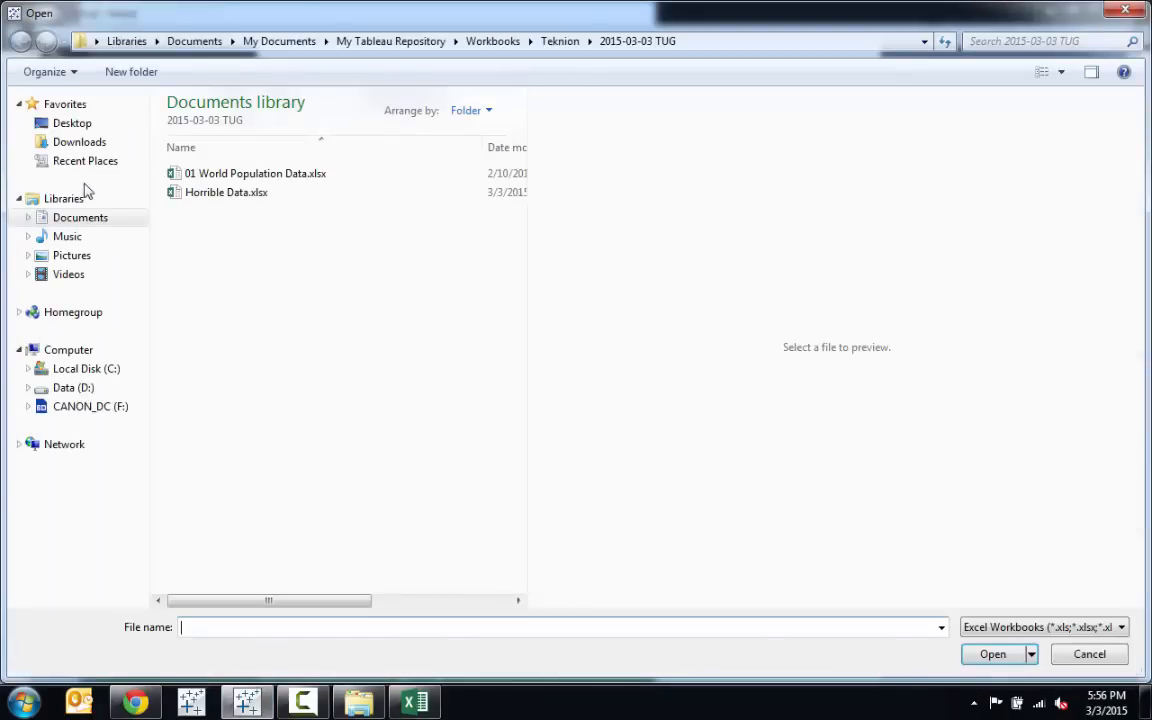
pyautogui.doubleClick(275, 174)
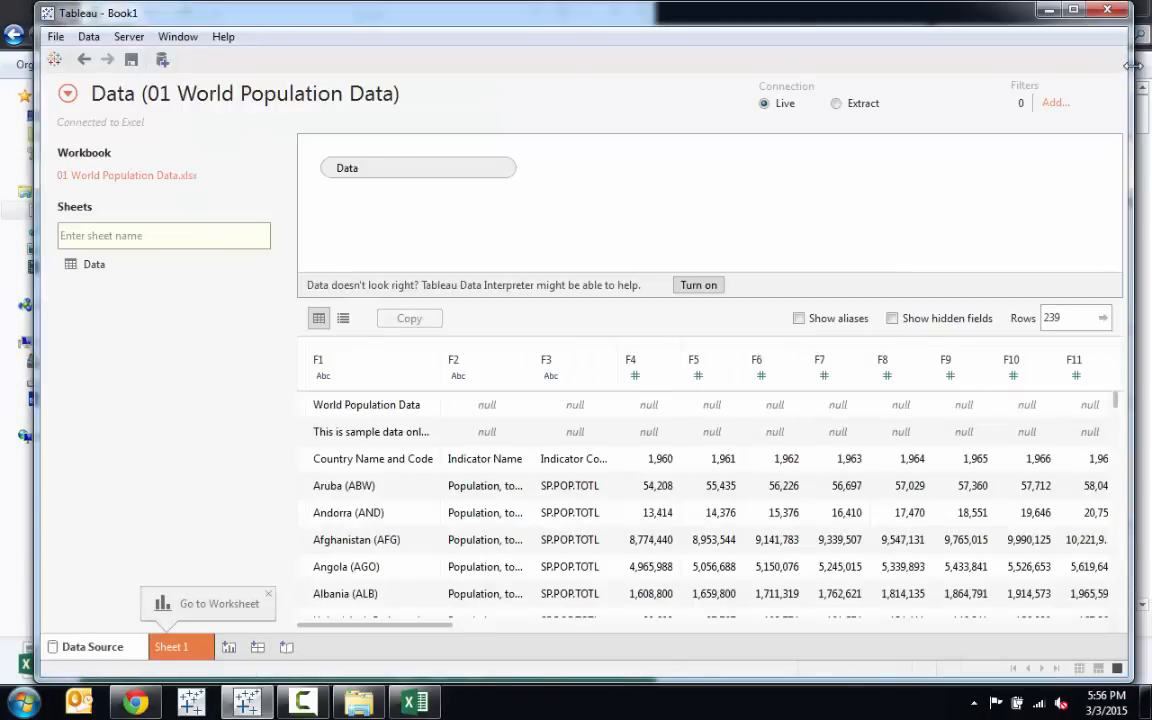
pyautogui.moveTo(1129, 66); pyautogui.dragTo(1147, 66)
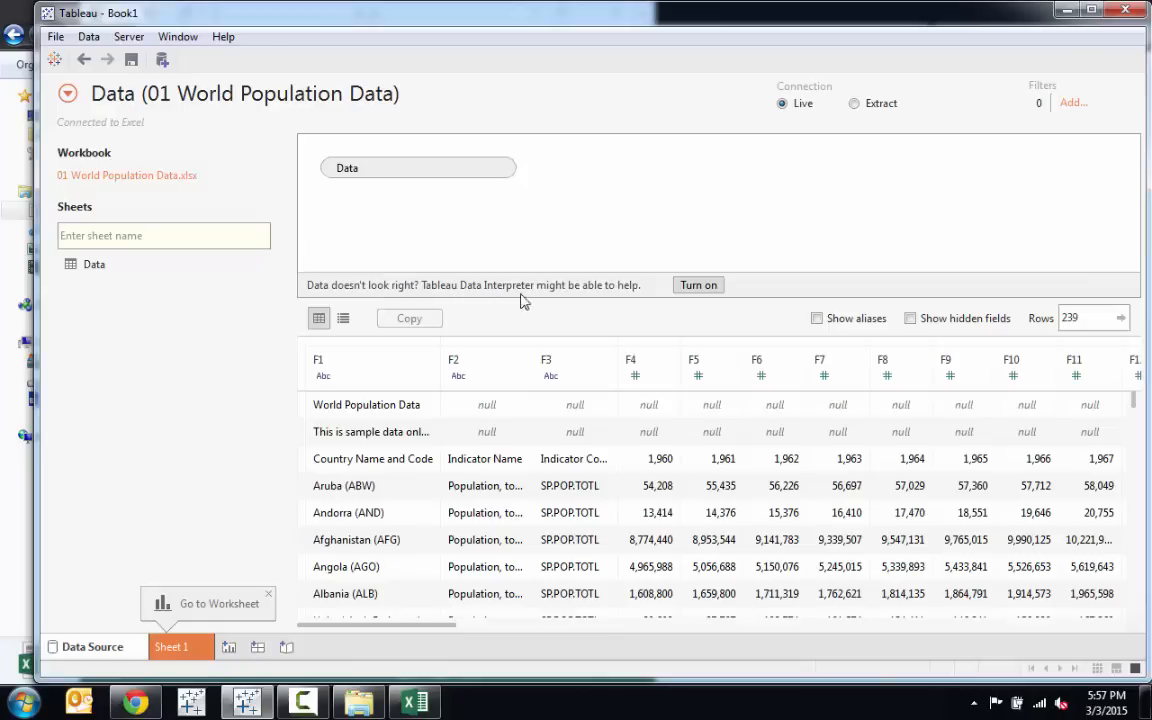
# Turn on the Data Interpreter for the population data and open its review results in a maximized Excel window
pyautogui.click(696, 288)
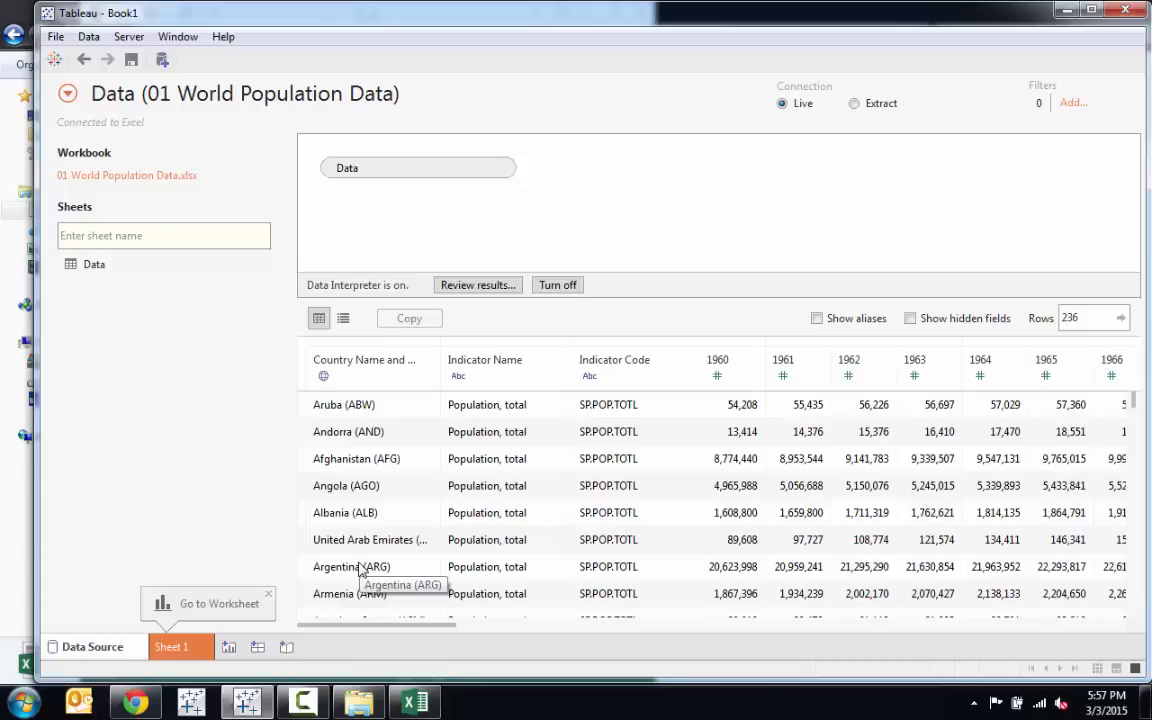
pyautogui.click(512, 284)
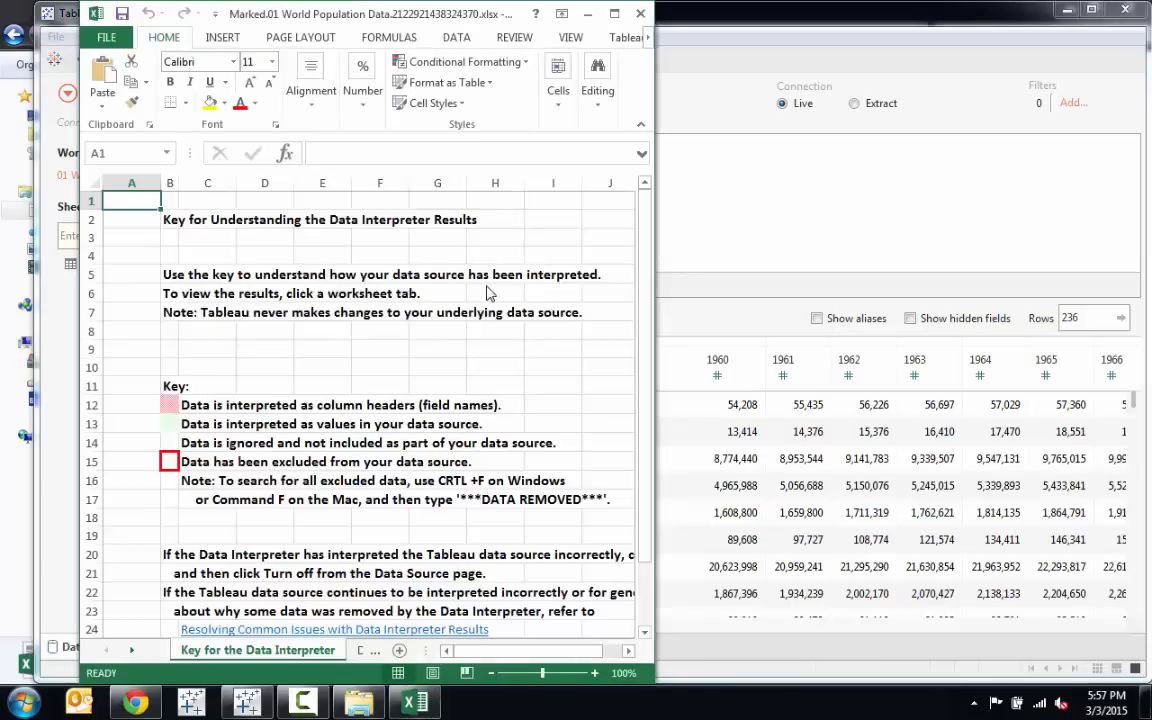
pyautogui.doubleClick(455, 14)
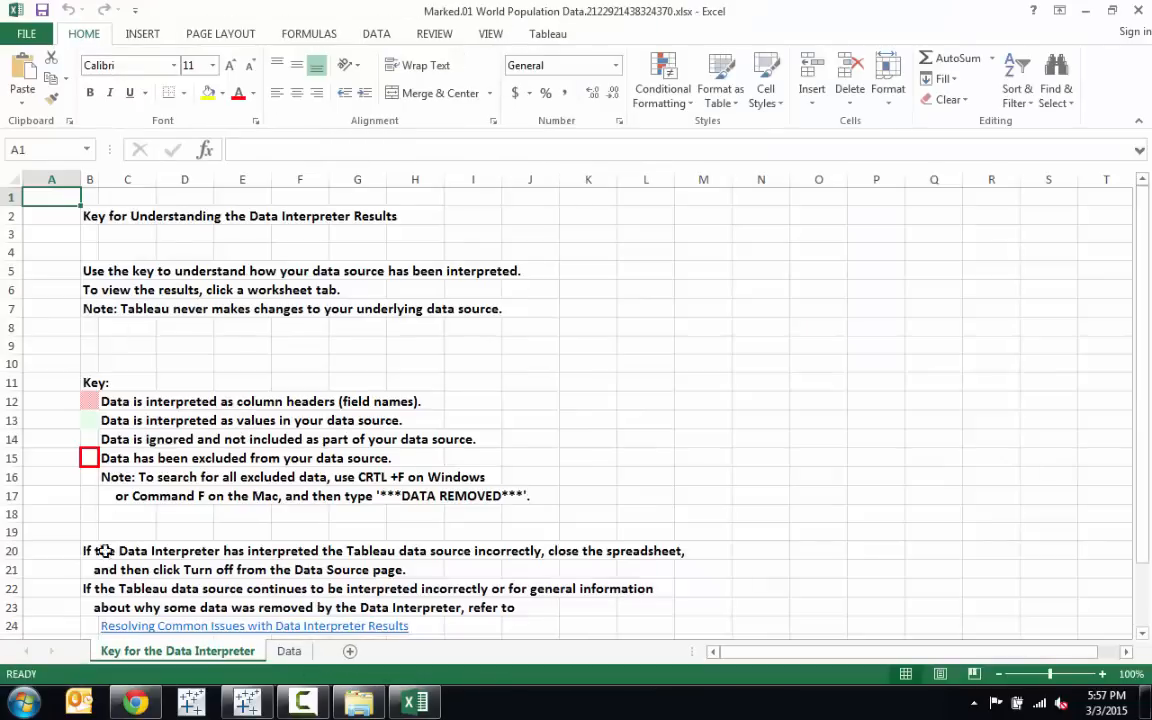
# Examine the interpreted headers, values and ignored cells on the results workbook's Data sheet, and close Excel
pyautogui.click(287, 651)
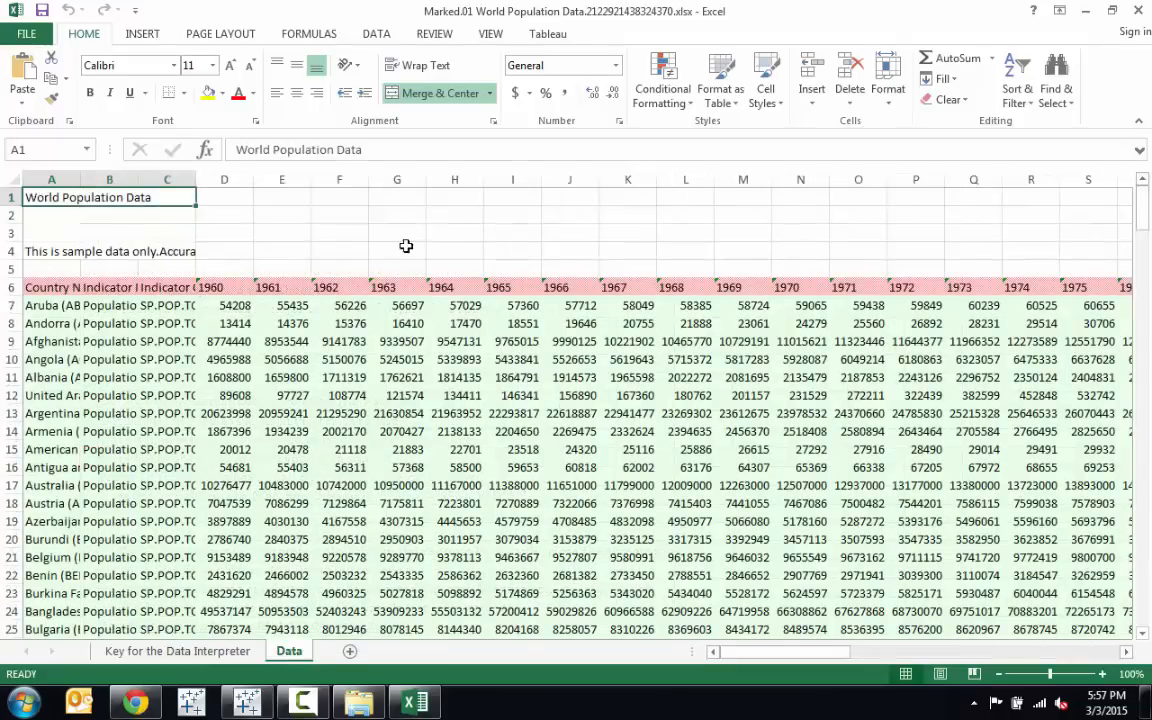
pyautogui.moveTo(41, 310); pyautogui.dragTo(893, 551)
pyautogui.moveTo(234, 263); pyautogui.dragTo(229, 255)
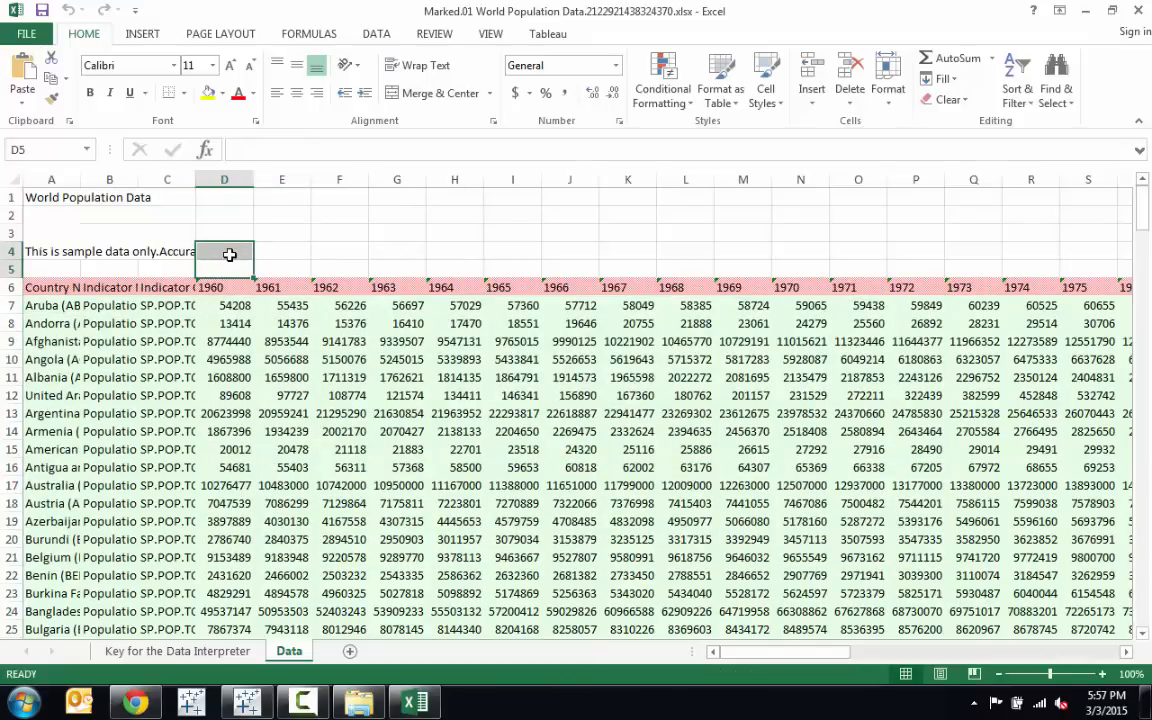
pyautogui.click(1139, 11)
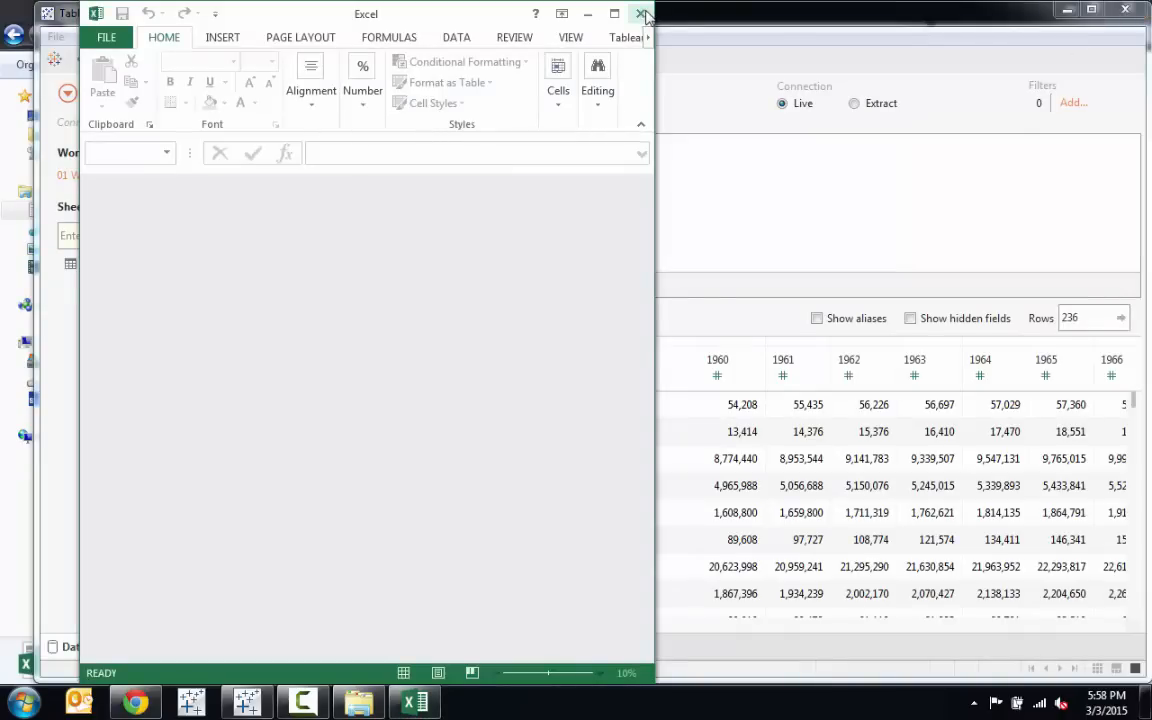
pyautogui.click(641, 13)
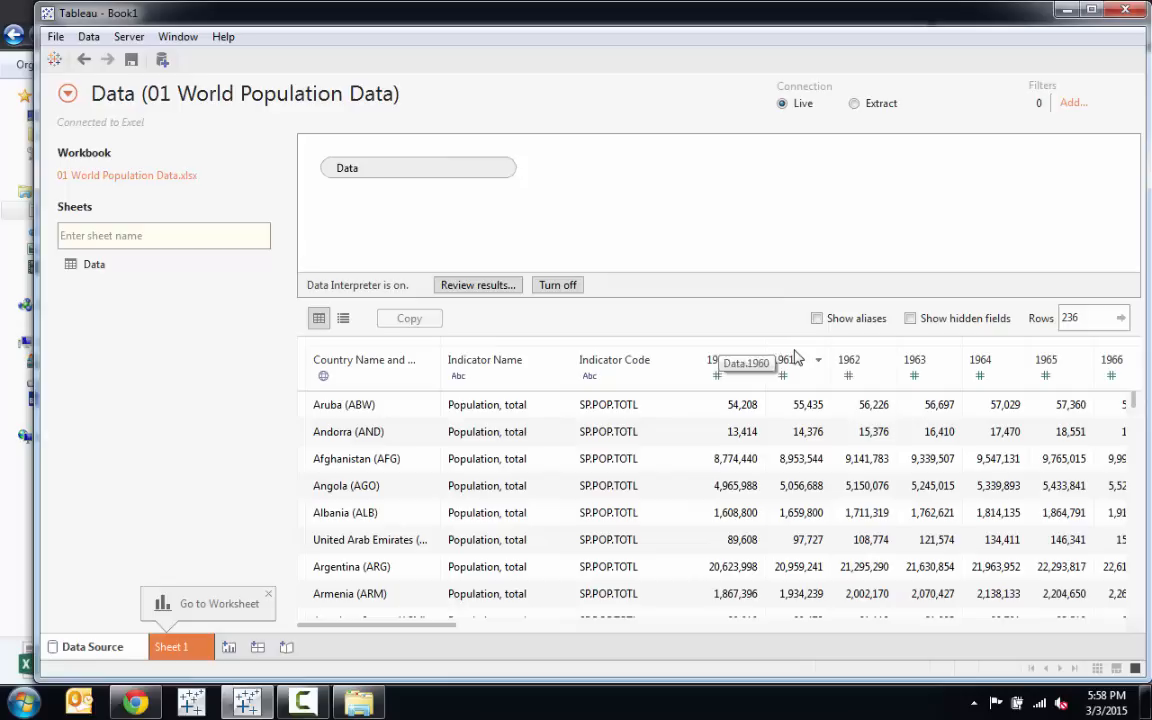
# Select all the year columns from 1960 to 2013 and pivot them into rows
pyautogui.click(725, 349)
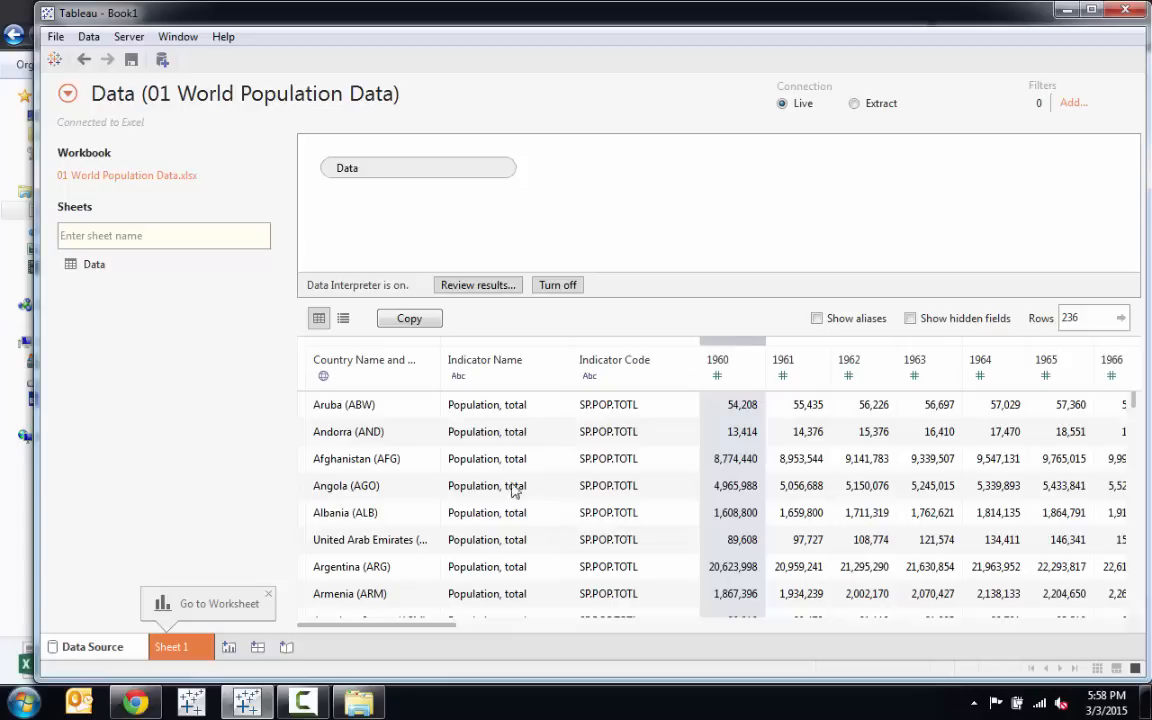
pyautogui.moveTo(380, 630); pyautogui.dragTo(1061, 623)
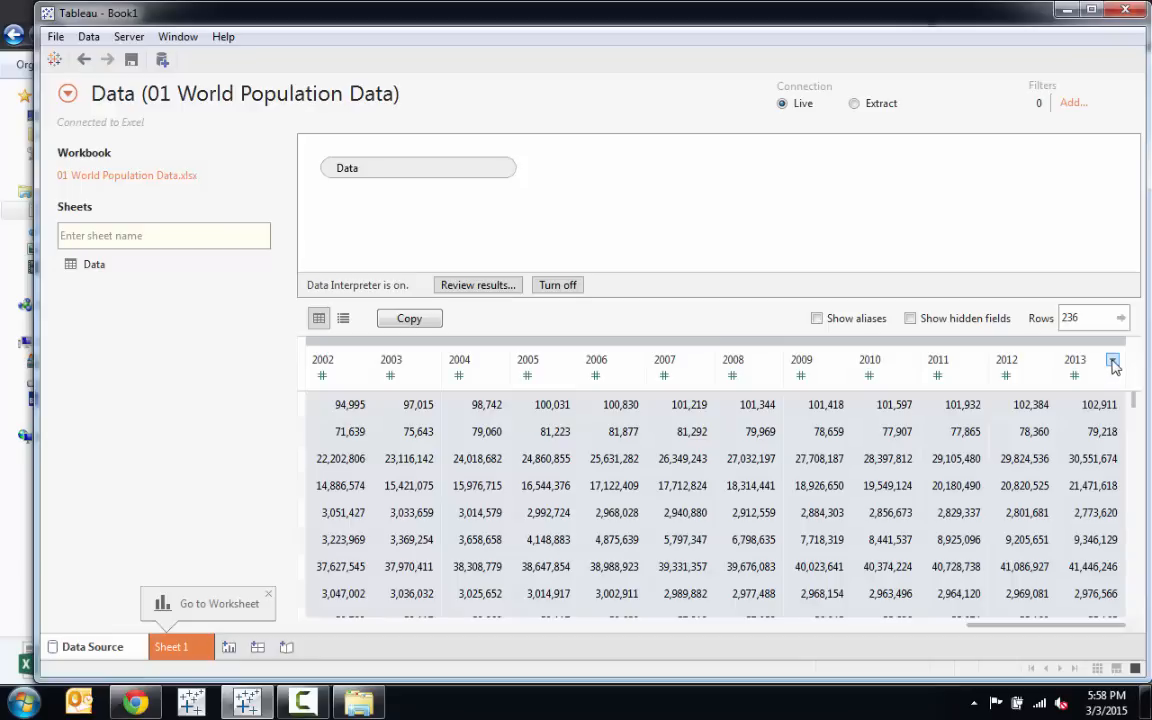
pyautogui.click(1112, 362)
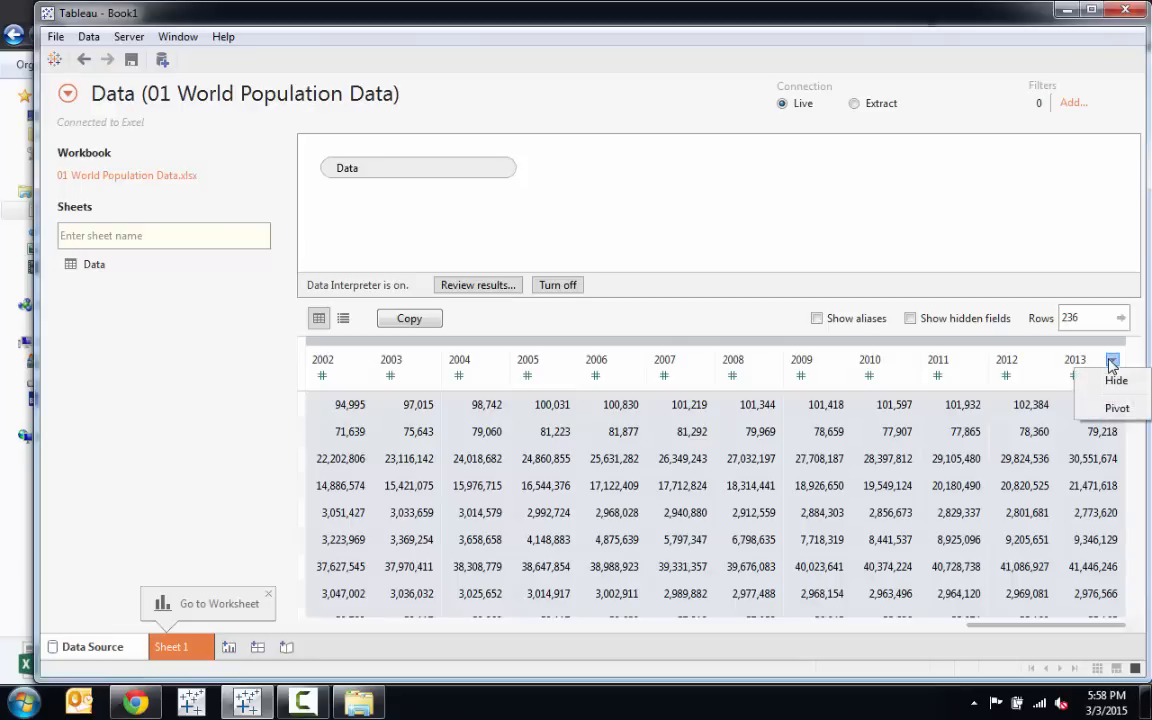
pyautogui.click(1112, 408)
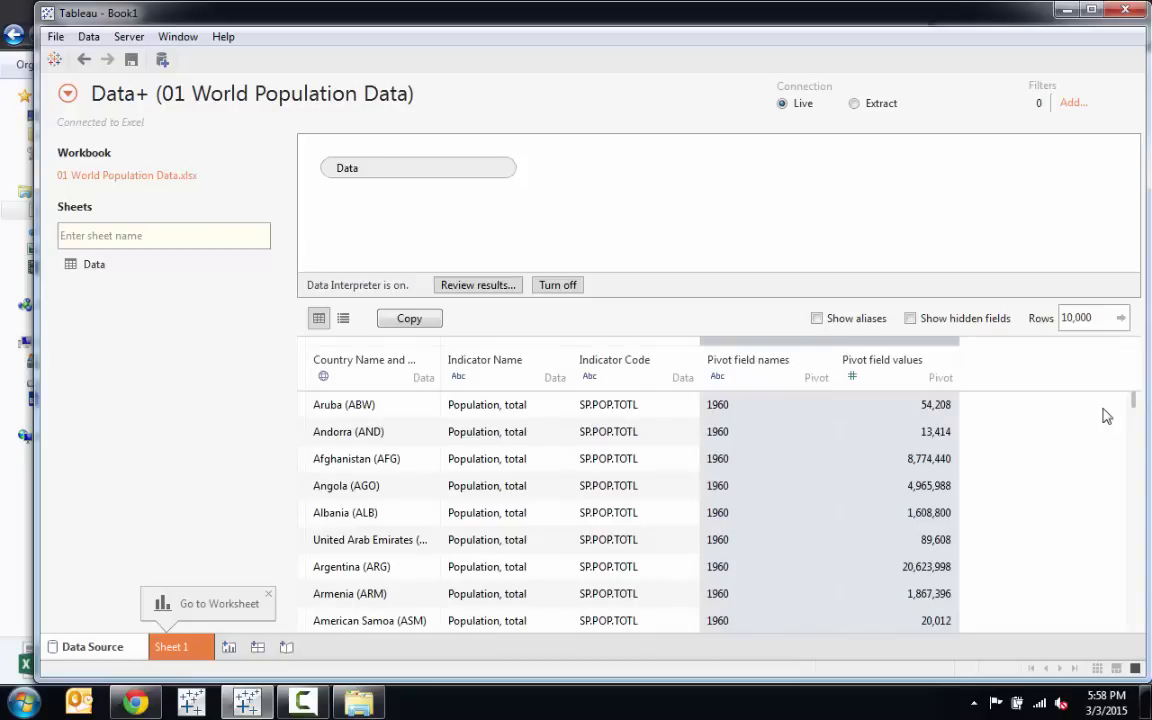
# Rename the Pivot field names column as Year
pyautogui.click(780, 368)
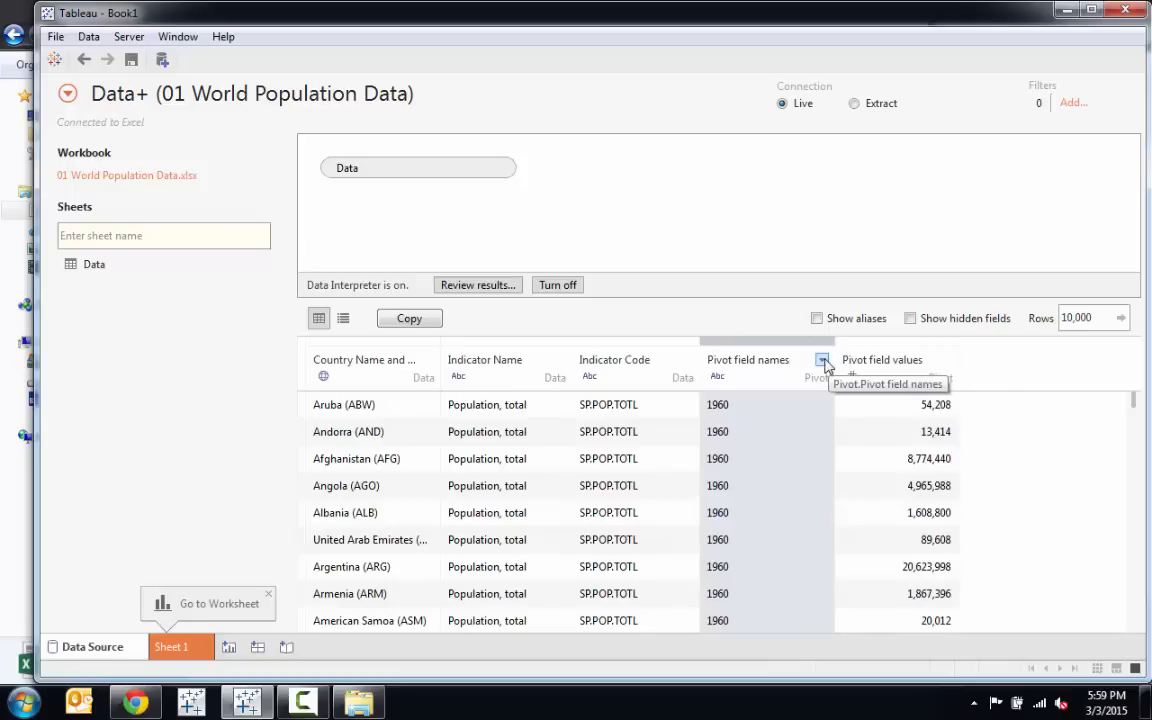
pyautogui.click(822, 361)
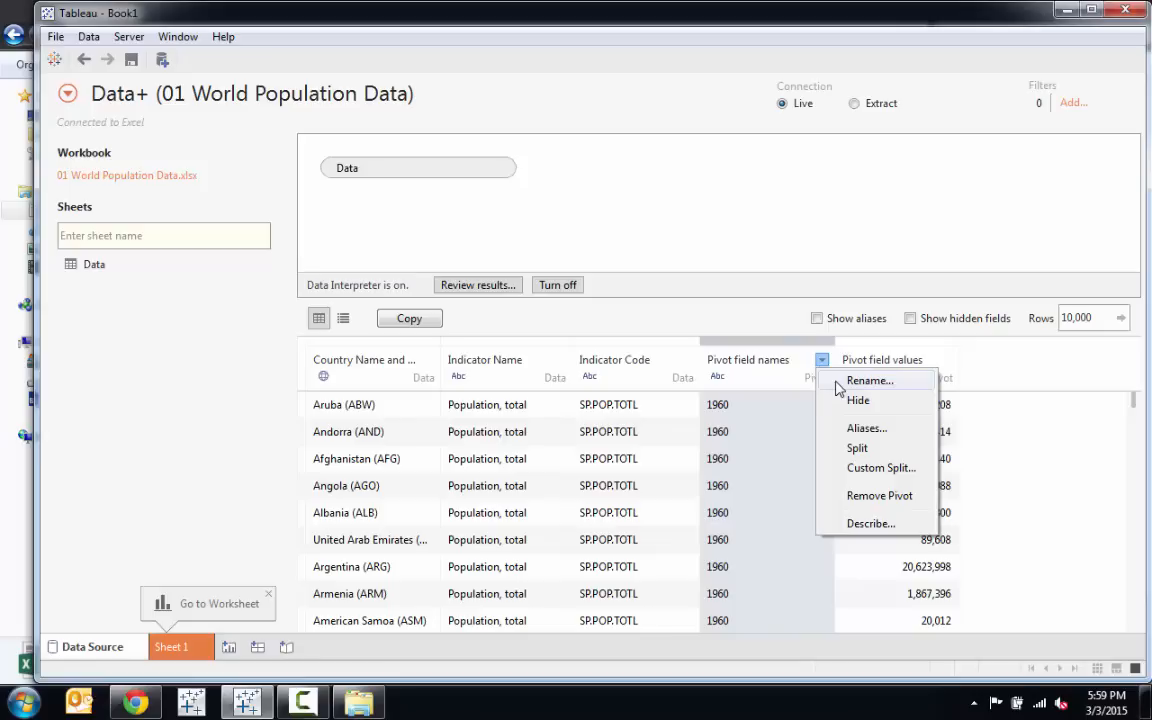
pyautogui.click(838, 385)
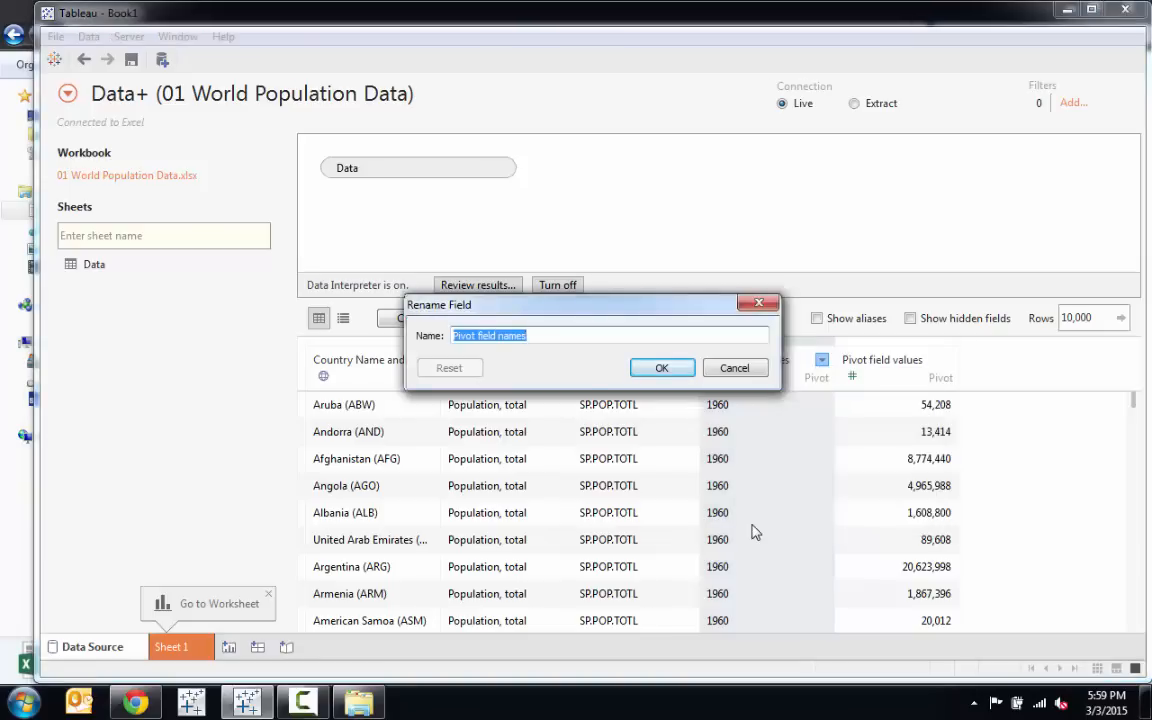
pyautogui.write('Year')
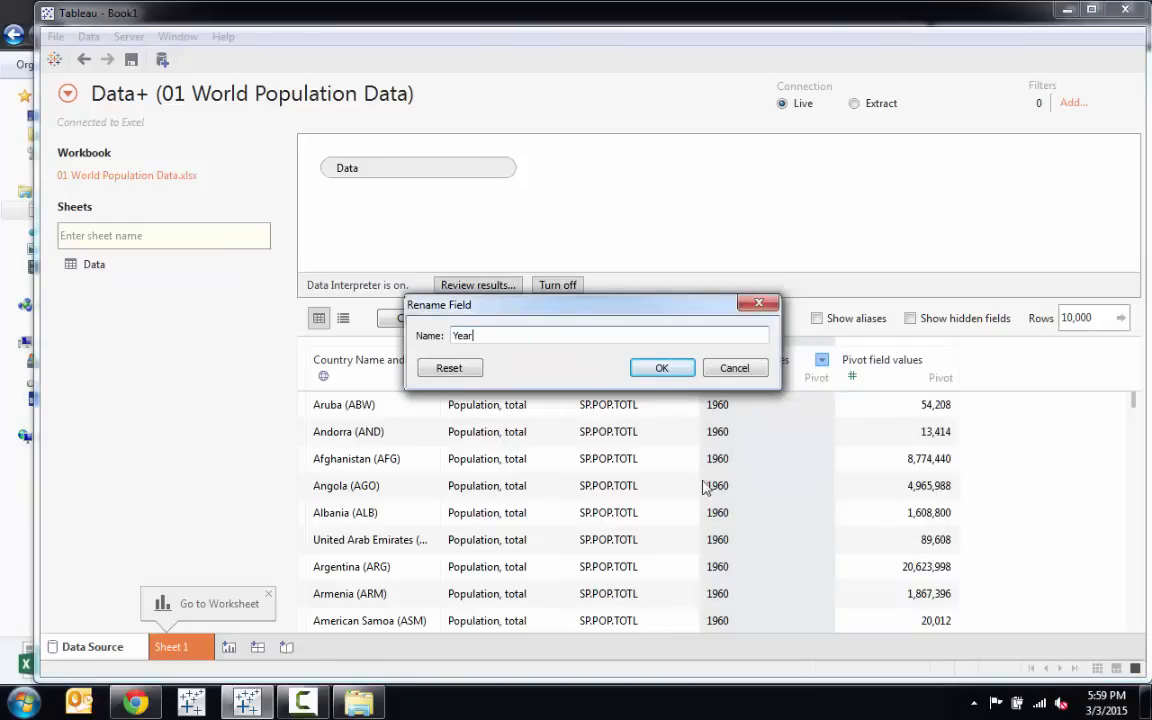
pyautogui.click(662, 368)
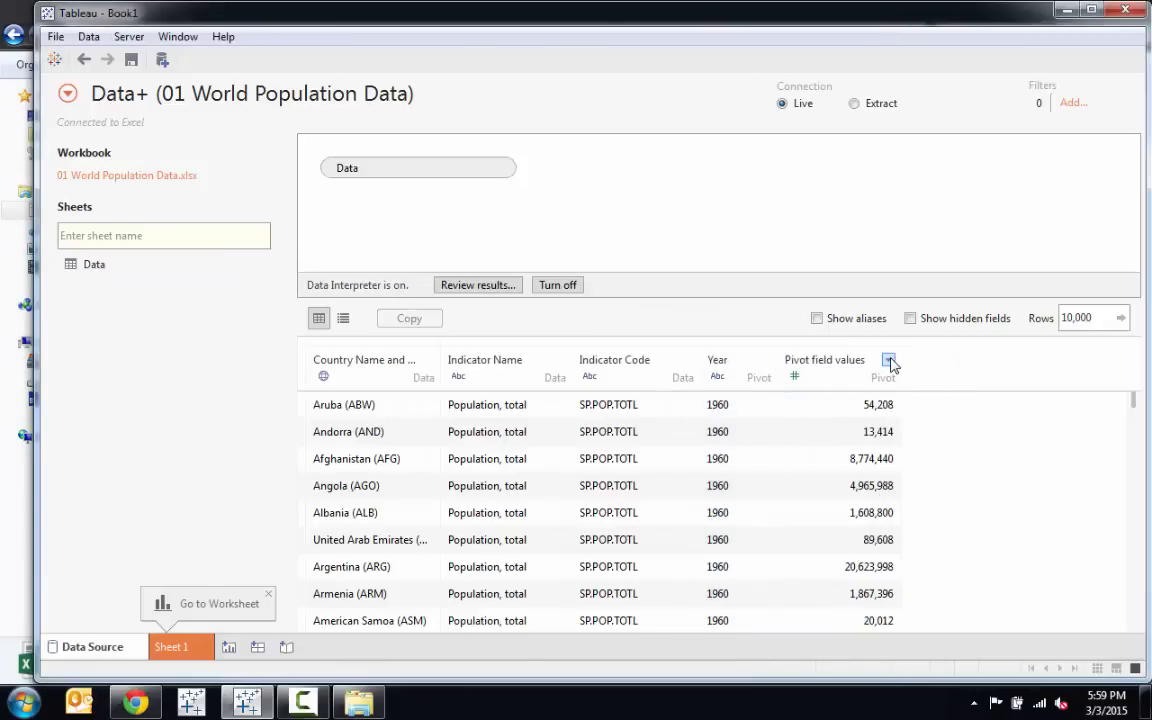
# Rename the Pivot field values column as Population
pyautogui.click(888, 361)
pyautogui.click(915, 383)
pyautogui.write('P')
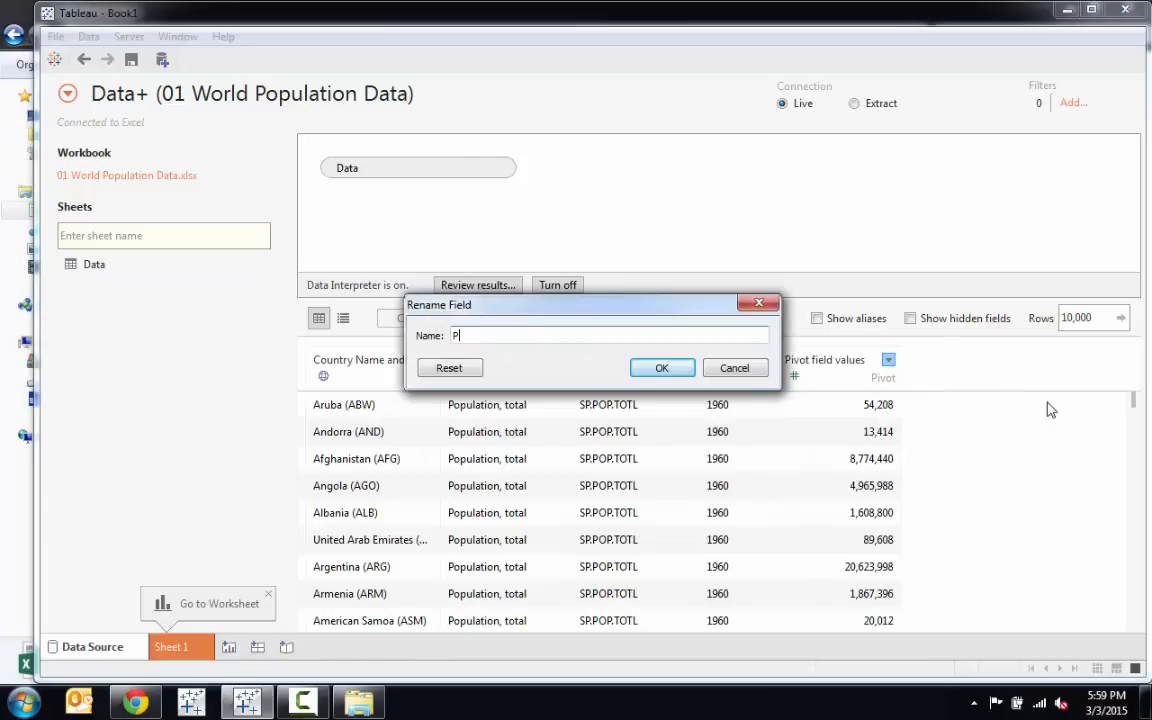
pyautogui.write('opulation')
pyautogui.click(659, 371)
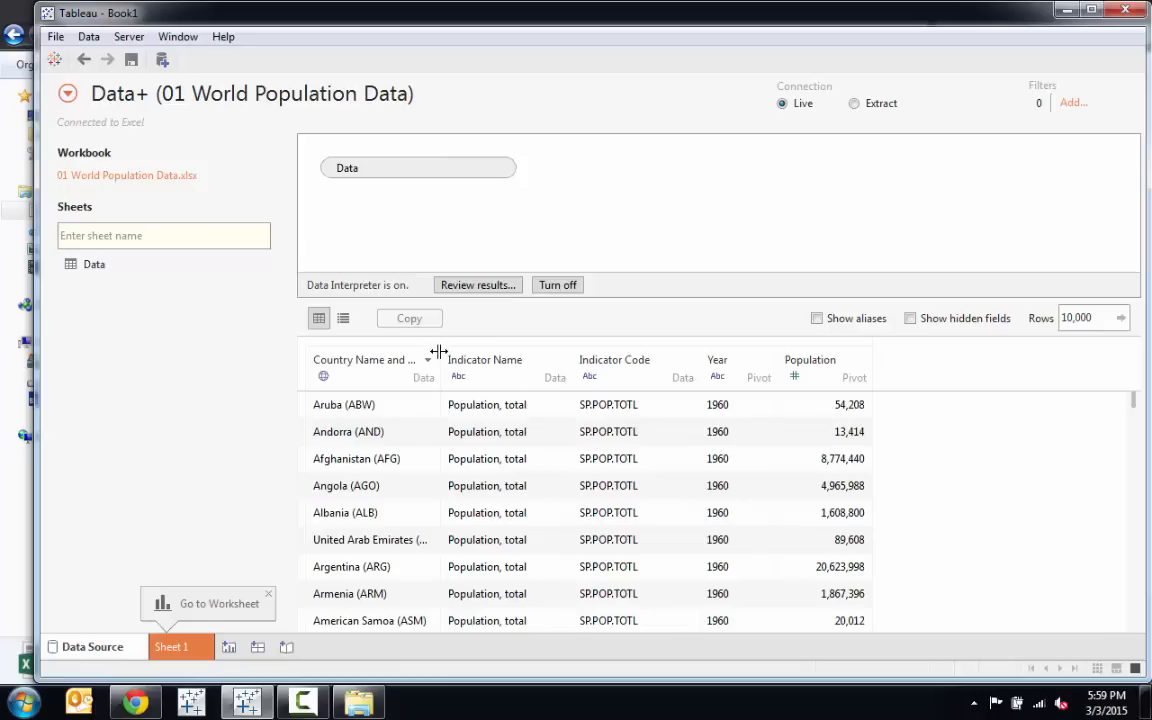
# Widen the Country Name and Code column and split it automatically into separate country name and country code fields
pyautogui.moveTo(440, 352); pyautogui.dragTo(485, 356)
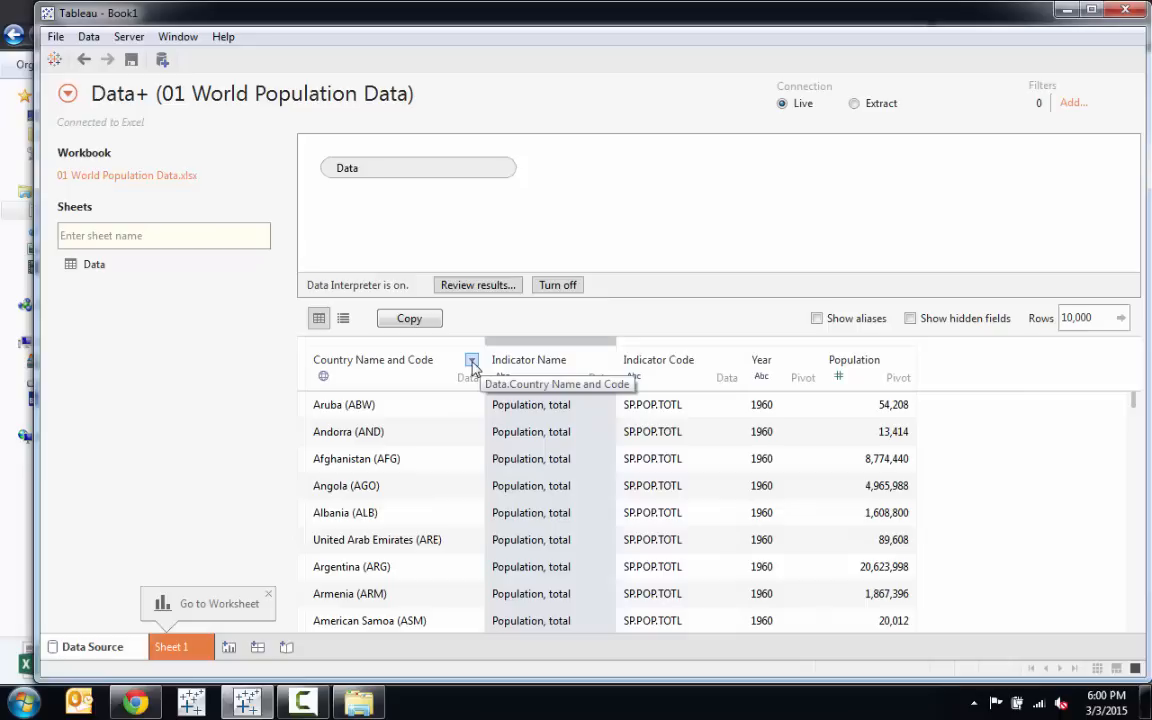
pyautogui.click(472, 362)
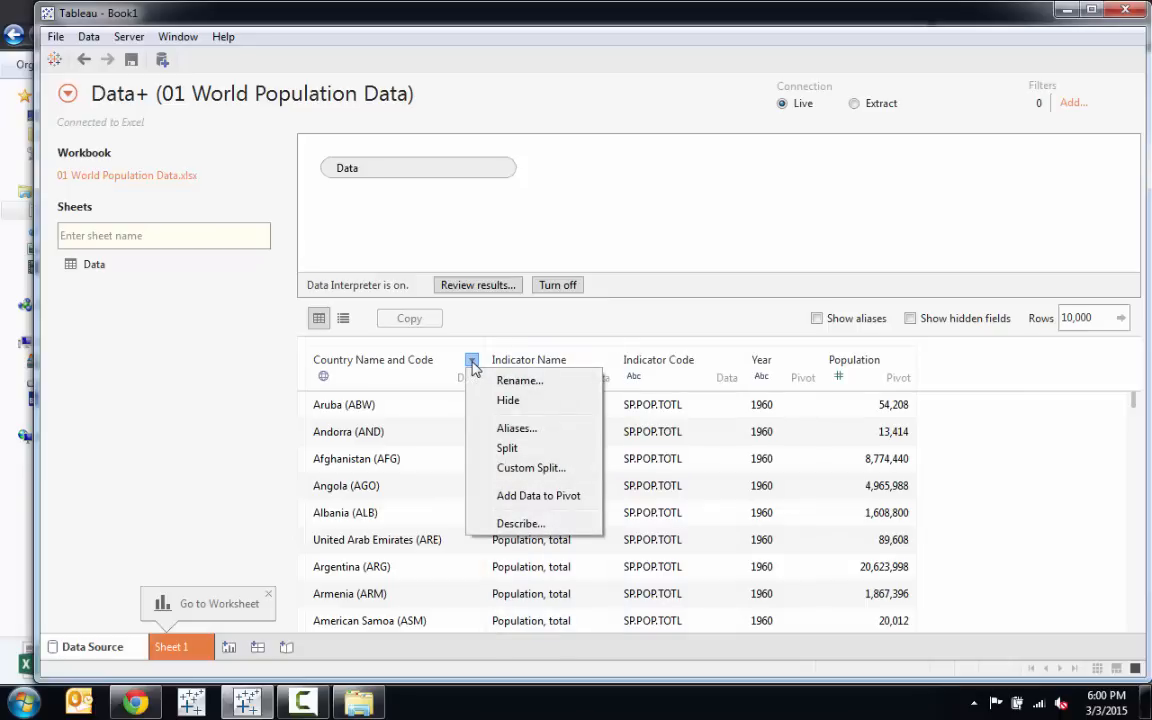
pyautogui.click(507, 449)
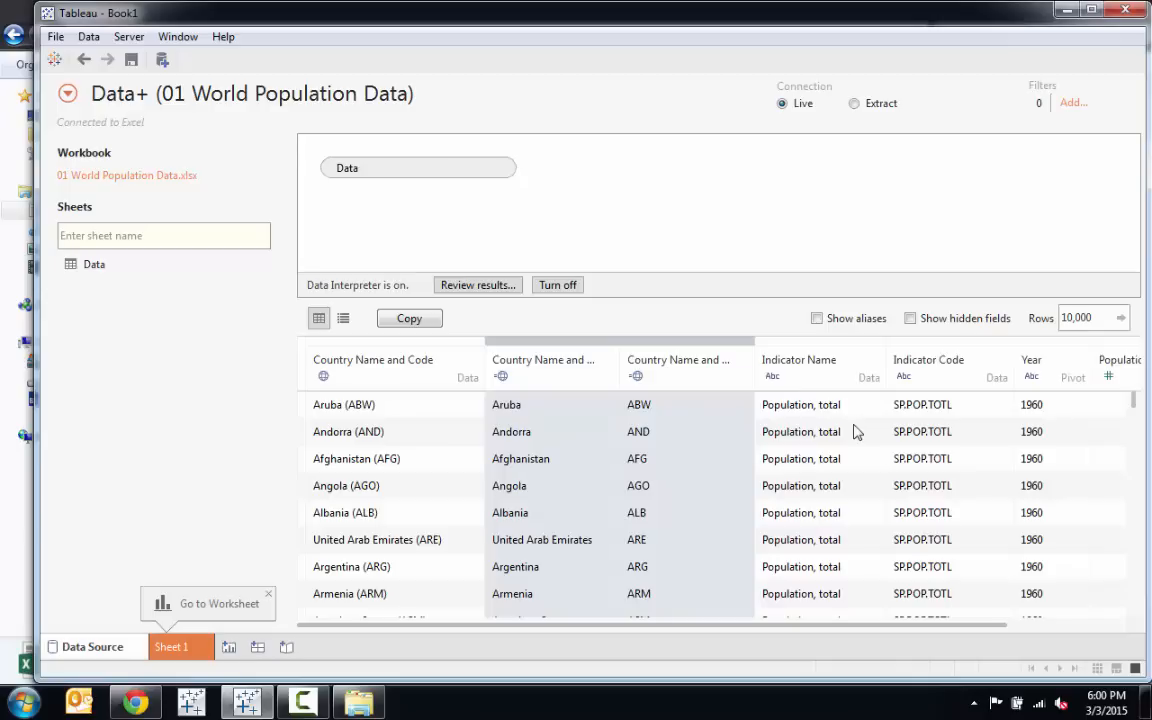
pyautogui.click(472, 361)
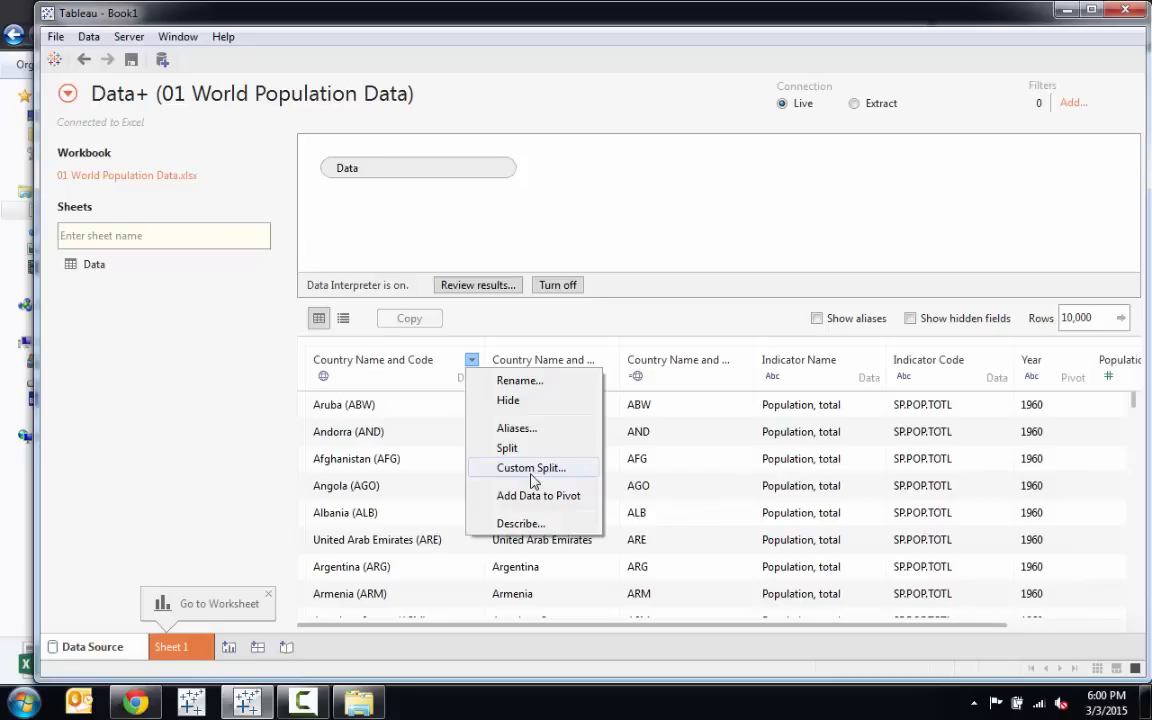
pyautogui.click(664, 337)
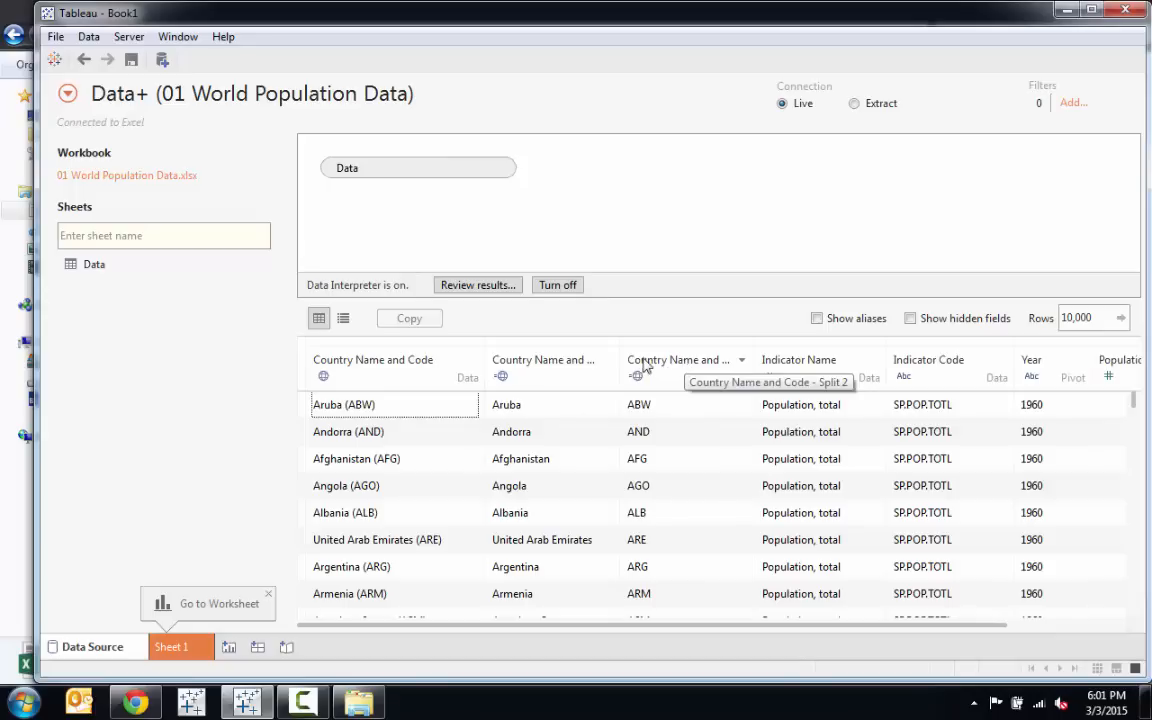
# Rename the first split field, which holds the country names, as Country
pyautogui.click(606, 362)
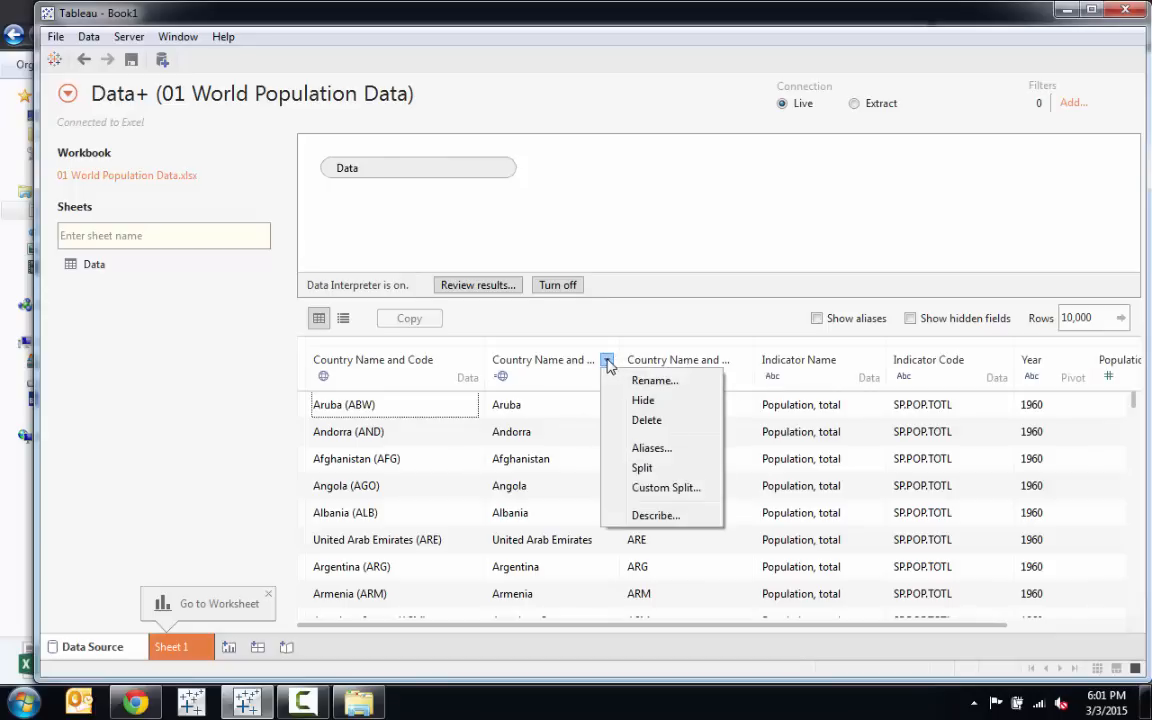
pyautogui.click(640, 381)
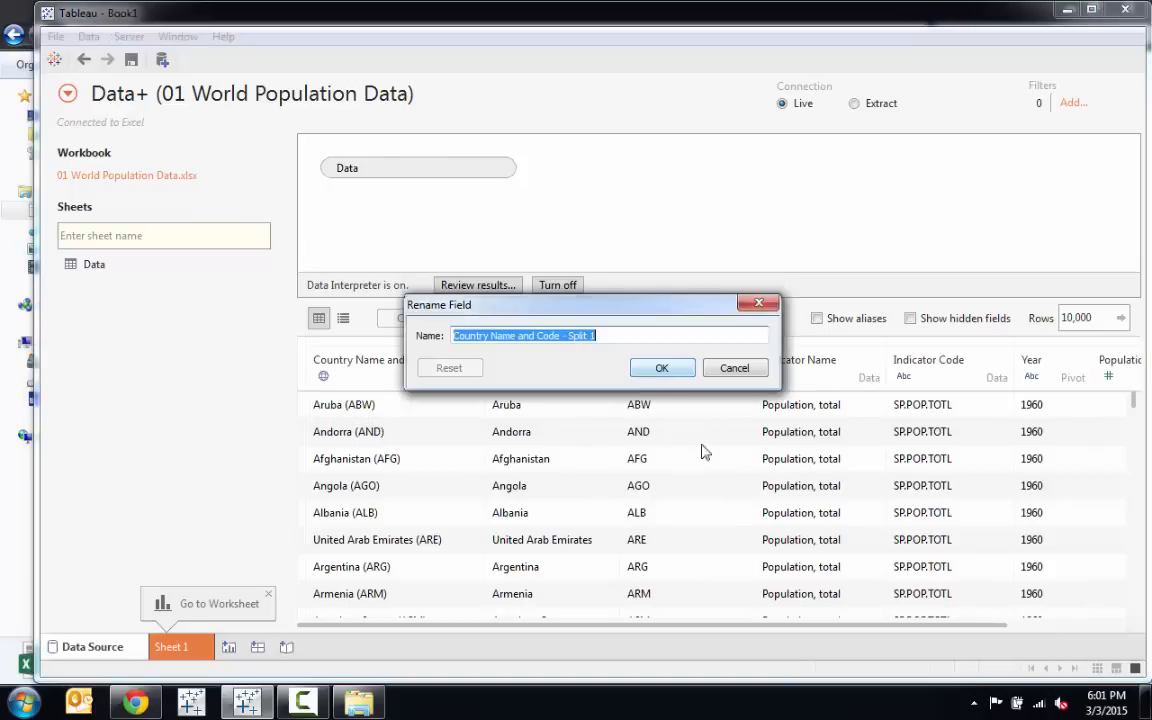
pyautogui.write('Country')
pyautogui.press('Return')
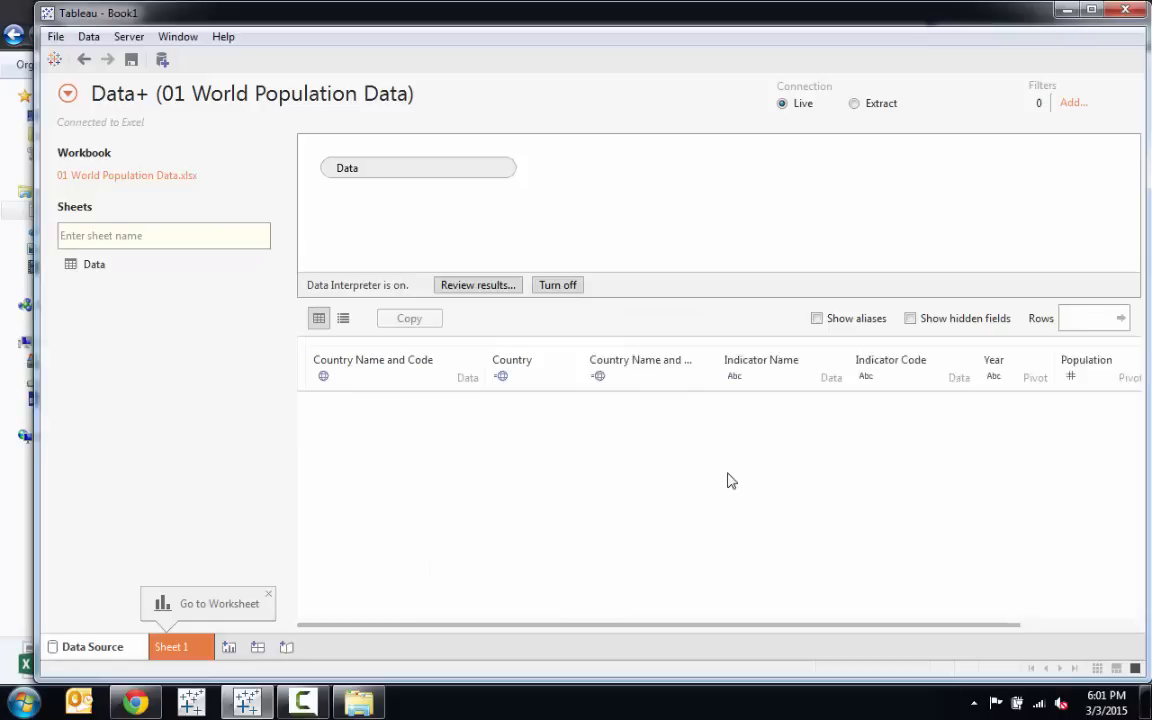
# Rename the second split field, which holds the three-letter codes, as Country Code
pyautogui.click(735, 359)
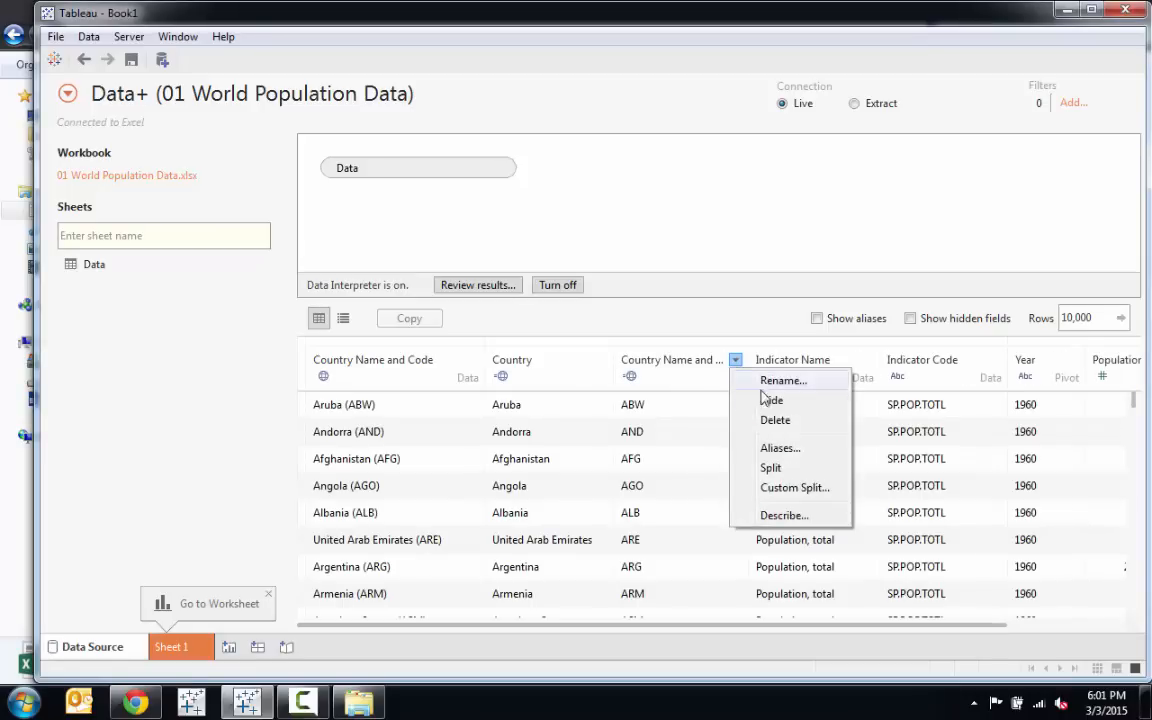
pyautogui.click(783, 380)
pyautogui.write('Count')
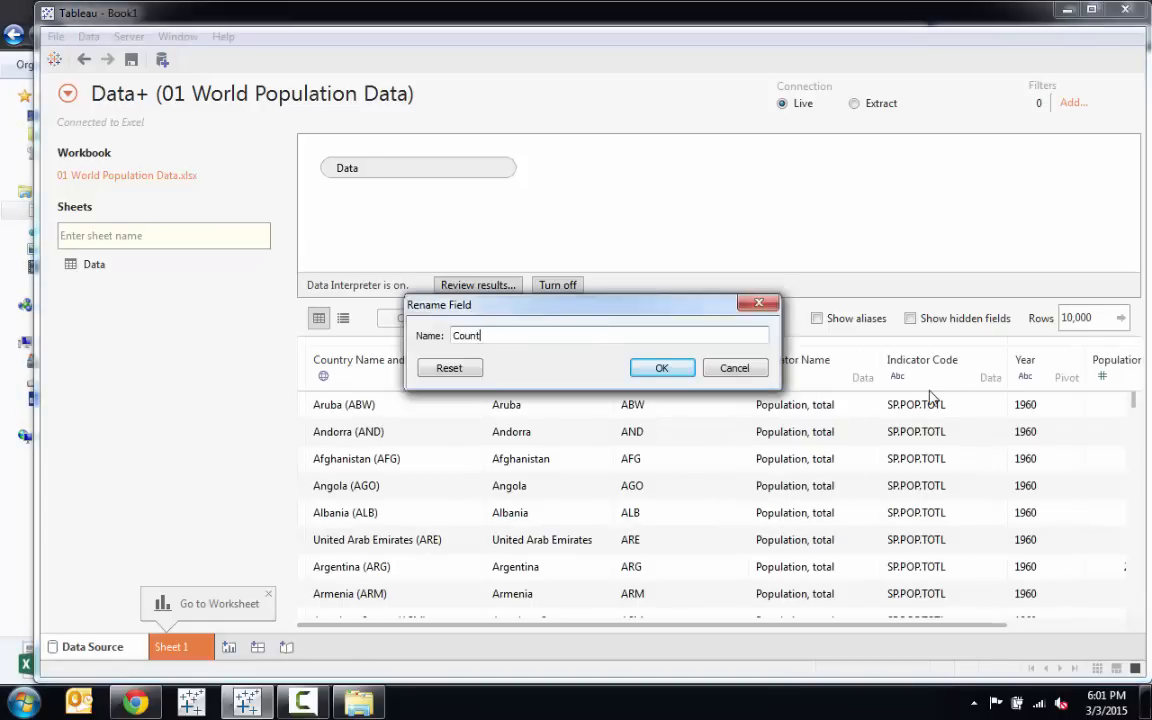
pyautogui.write('ry Code')
pyautogui.press('Return')
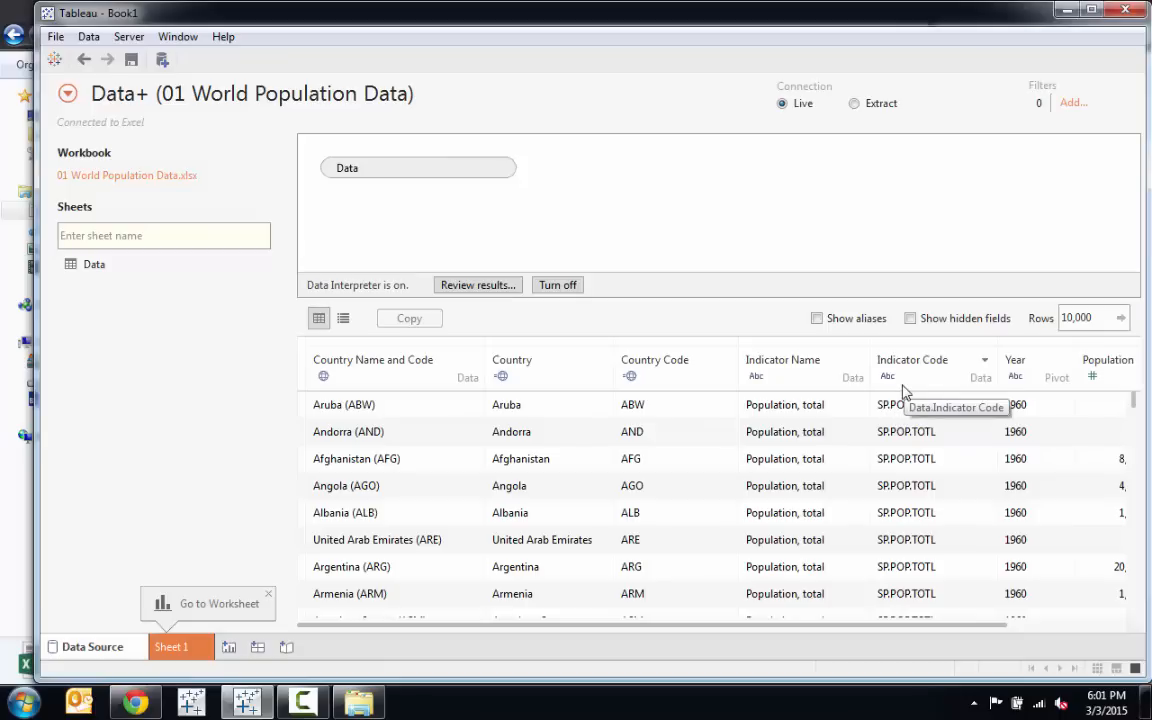
# Hide the Indicator Code and Indicator Name columns in the data source
pyautogui.click(985, 361)
pyautogui.click(1015, 402)
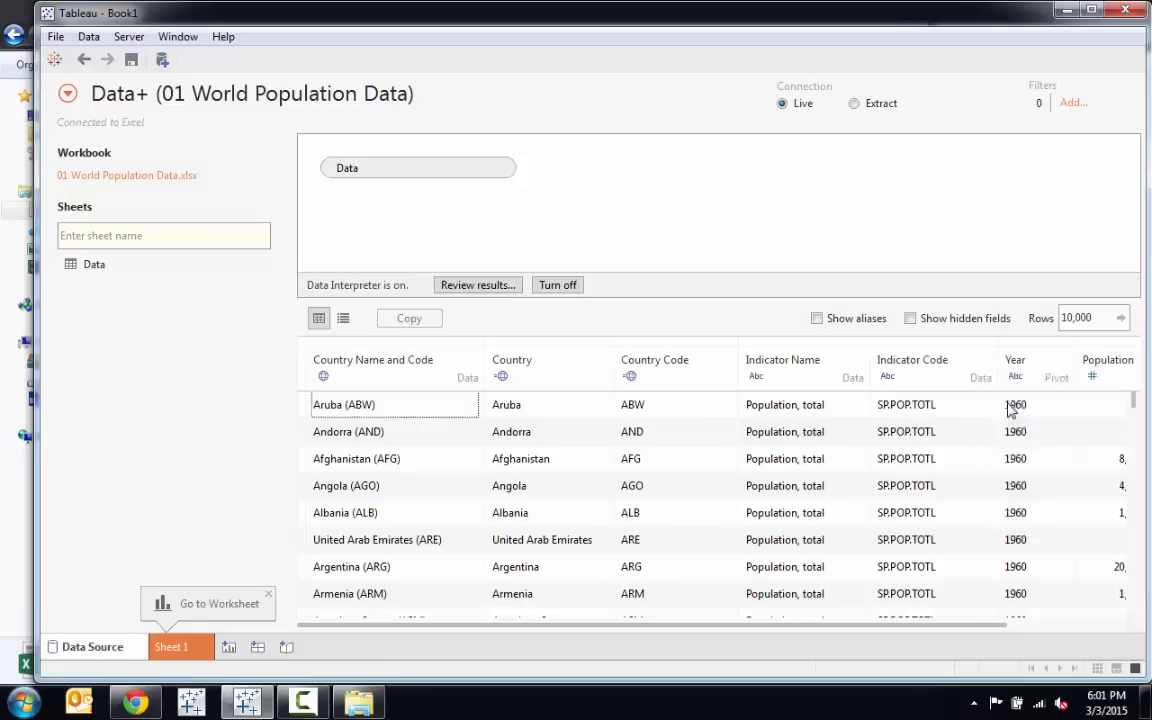
pyautogui.click(856, 360)
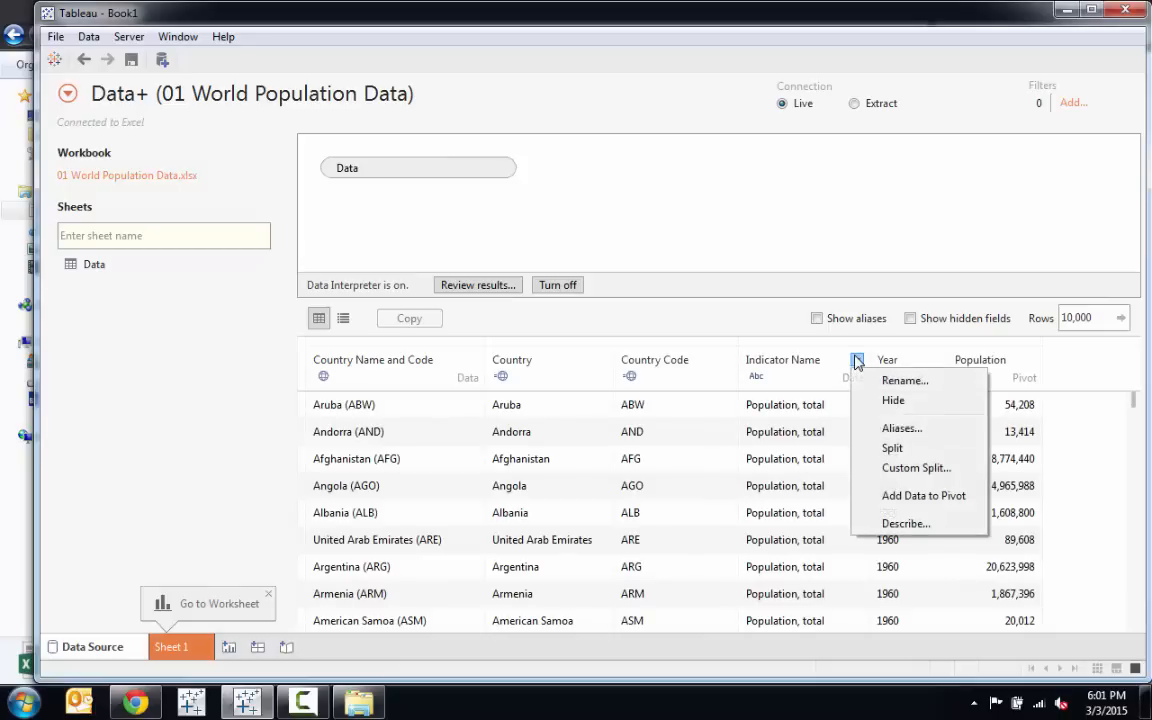
pyautogui.click(889, 401)
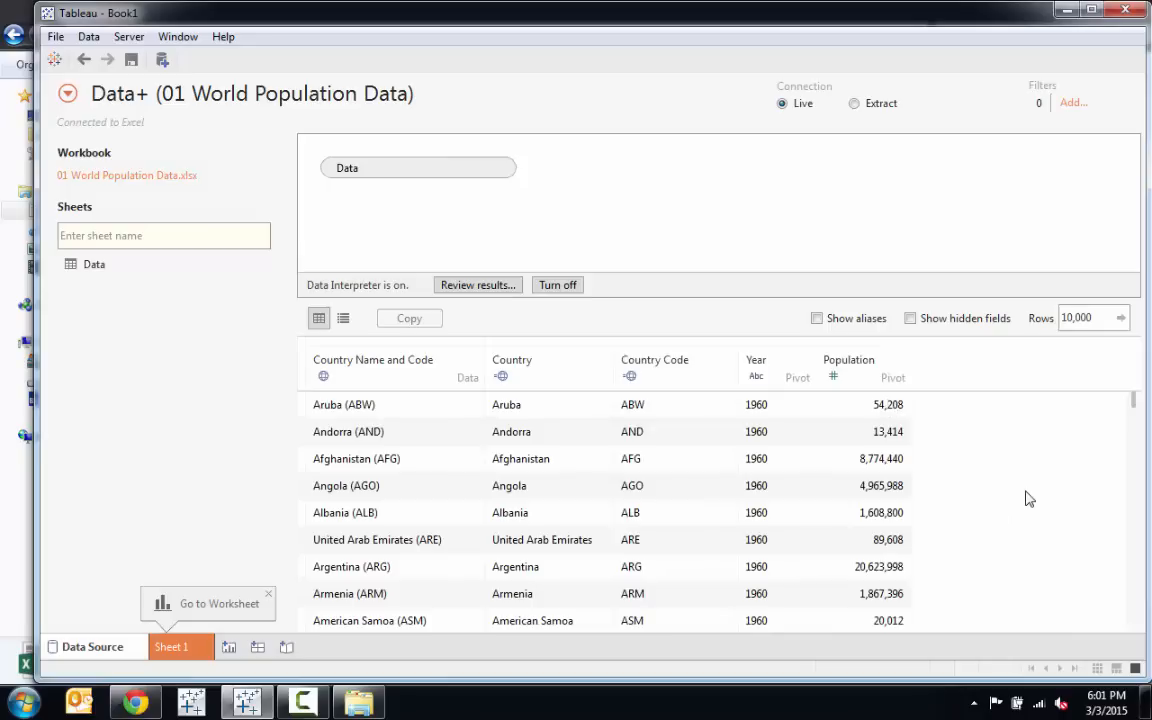
# Go to Sheet 1 and examine the SPLIT function and its delimiter in the Country field's calculation
pyautogui.click(167, 648)
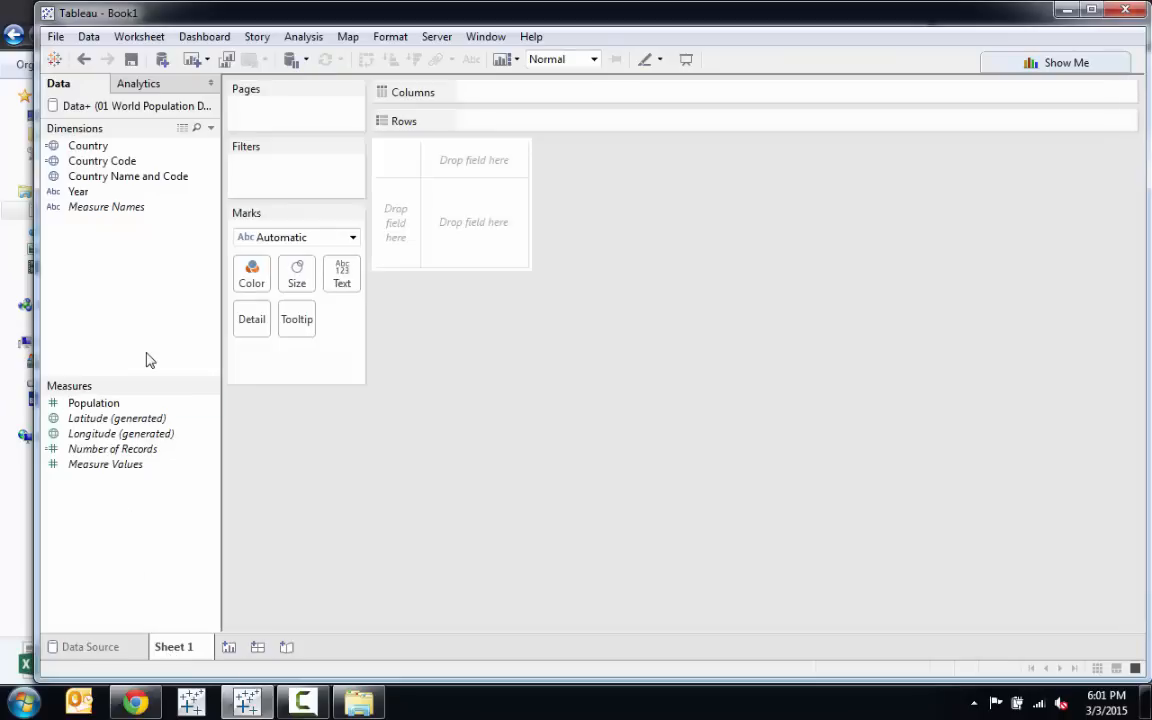
pyautogui.rightClick(81, 148)
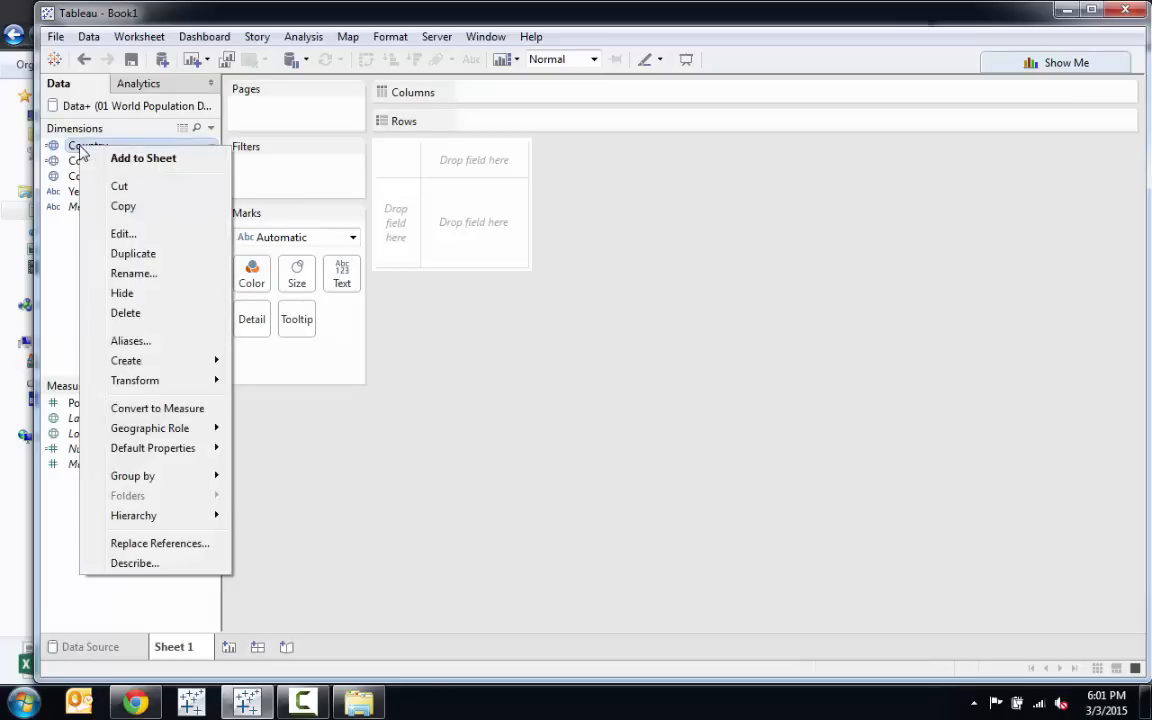
pyautogui.click(119, 233)
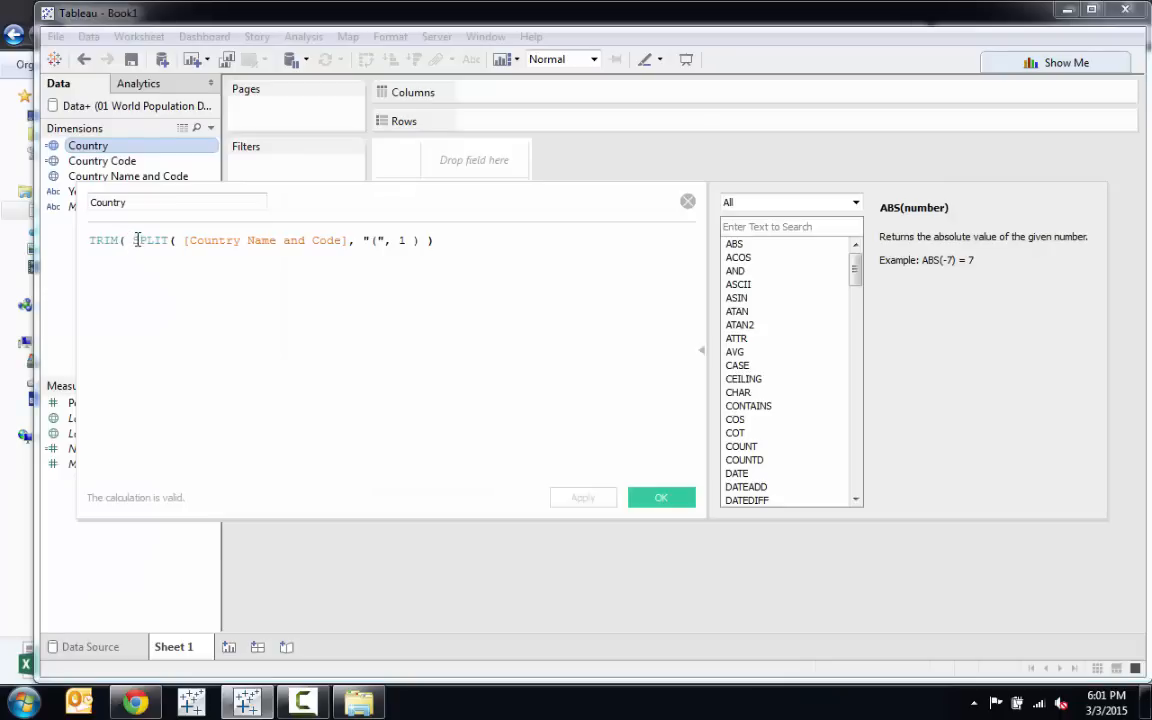
pyautogui.doubleClick(140, 240)
pyautogui.moveTo(157, 240); pyautogui.dragTo(175, 240)
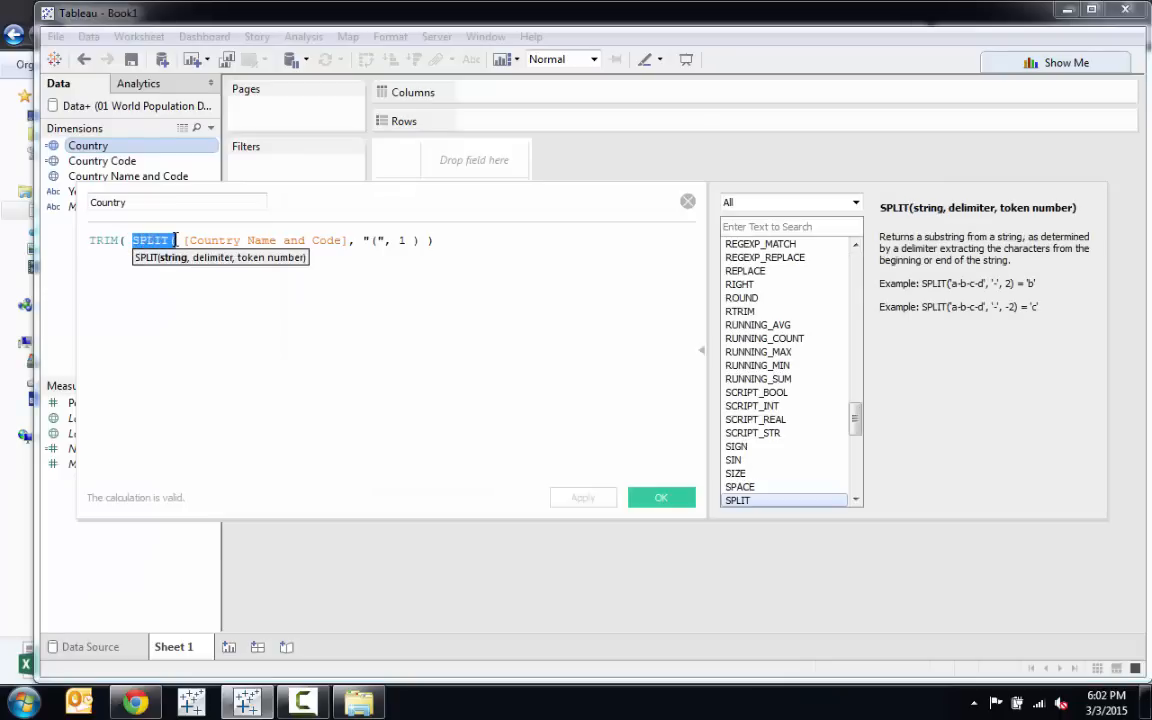
pyautogui.doubleClick(372, 240)
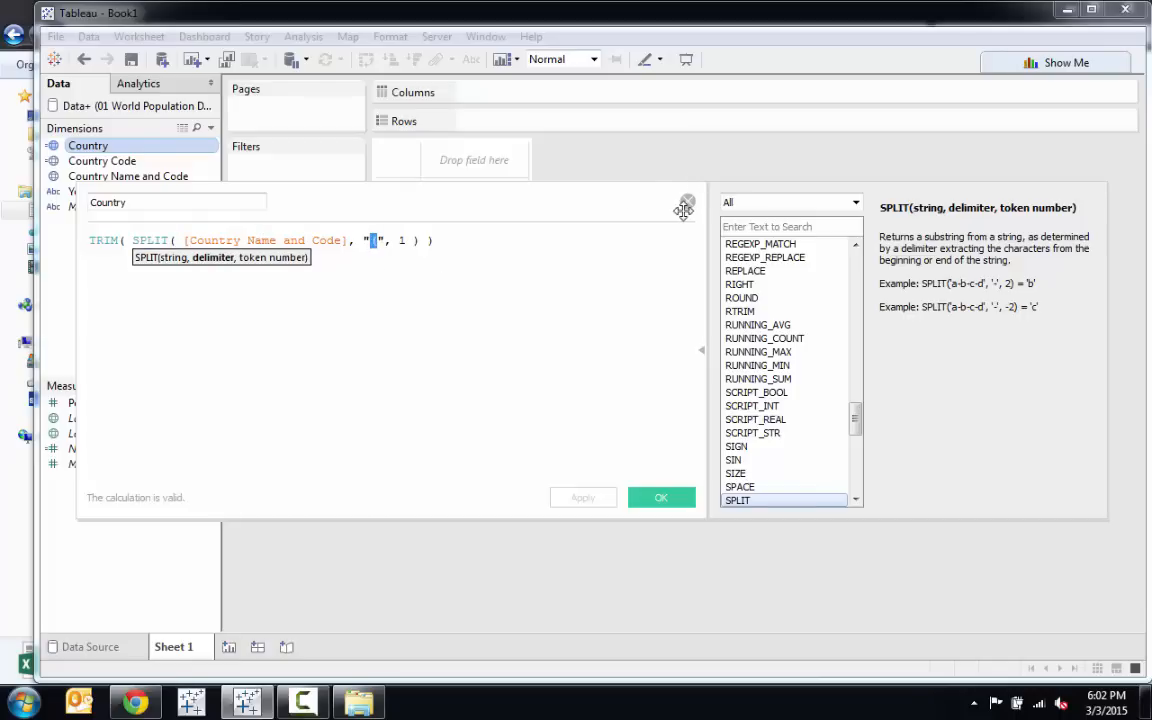
pyautogui.click(686, 201)
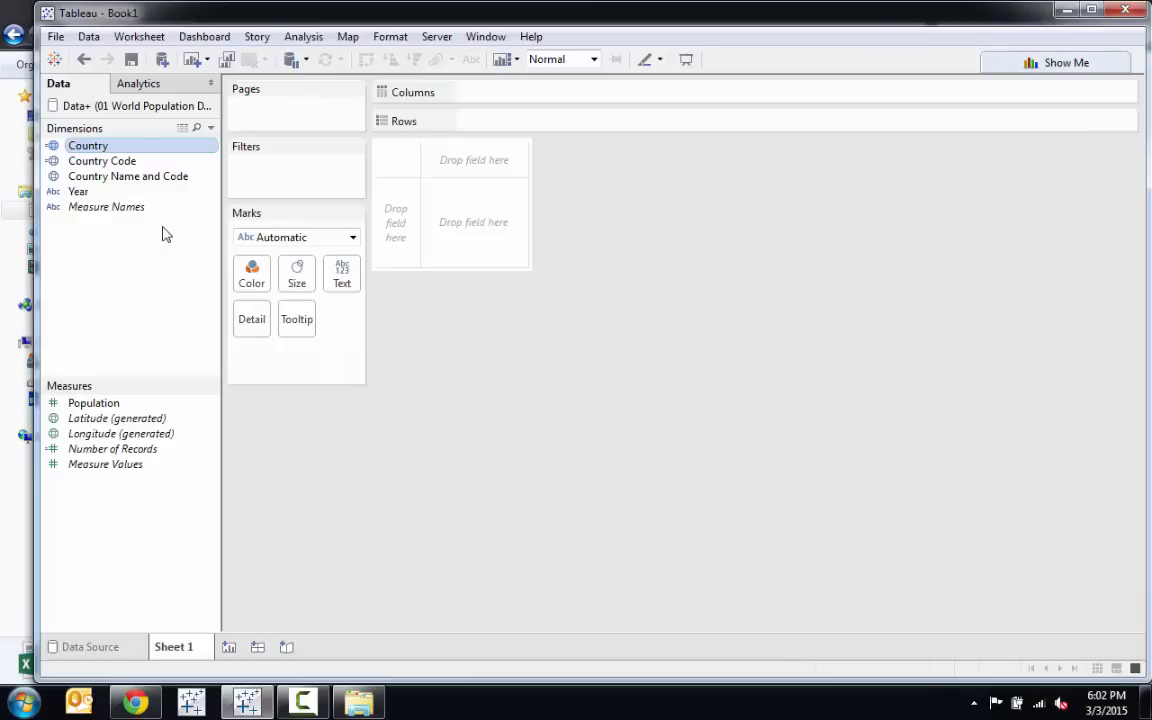
# Plot Country on a map and set the mark type to Filled Map
pyautogui.doubleClick(101, 148)
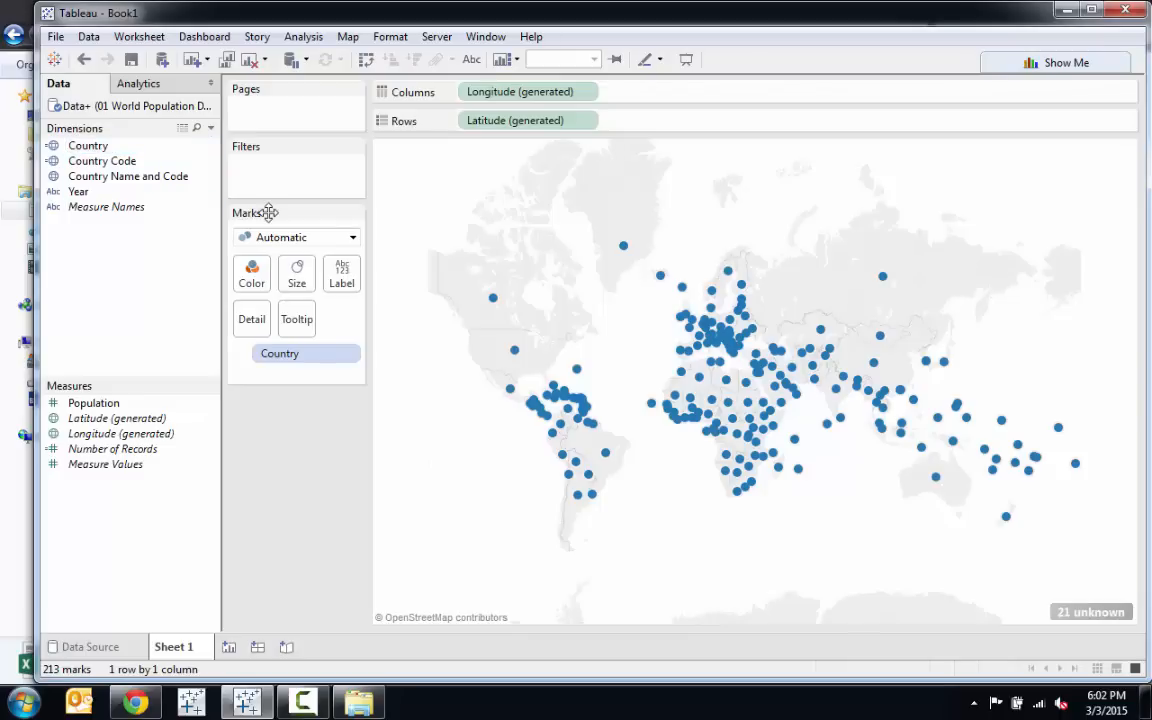
pyautogui.click(352, 237)
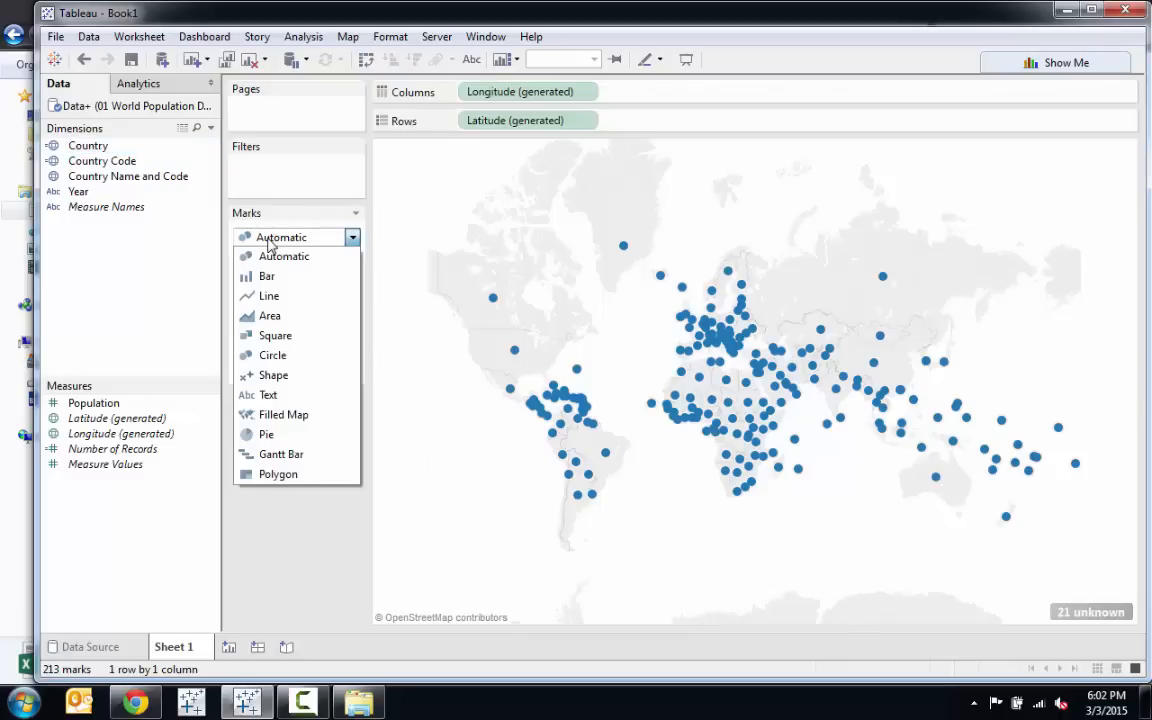
pyautogui.click(312, 415)
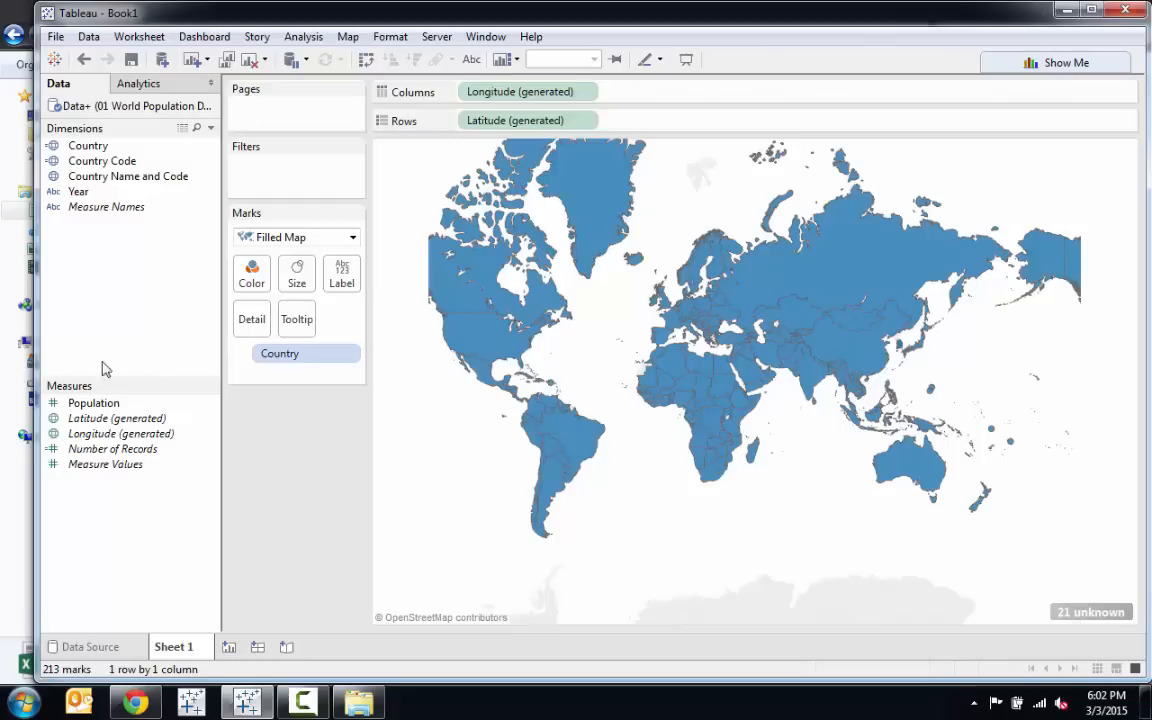
# Try colouring the countries by the sum of Population, and remove that field from the marks again
pyautogui.moveTo(80, 410); pyautogui.dragTo(244, 274)
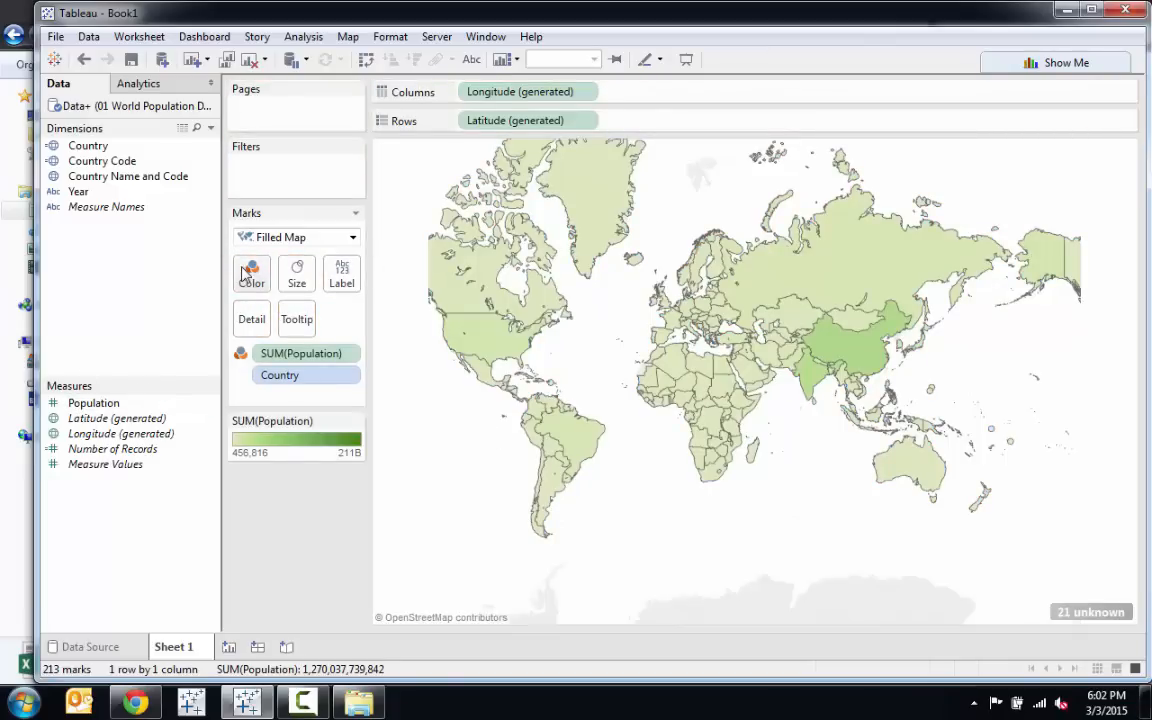
pyautogui.moveTo(258, 353); pyautogui.dragTo(290, 535)
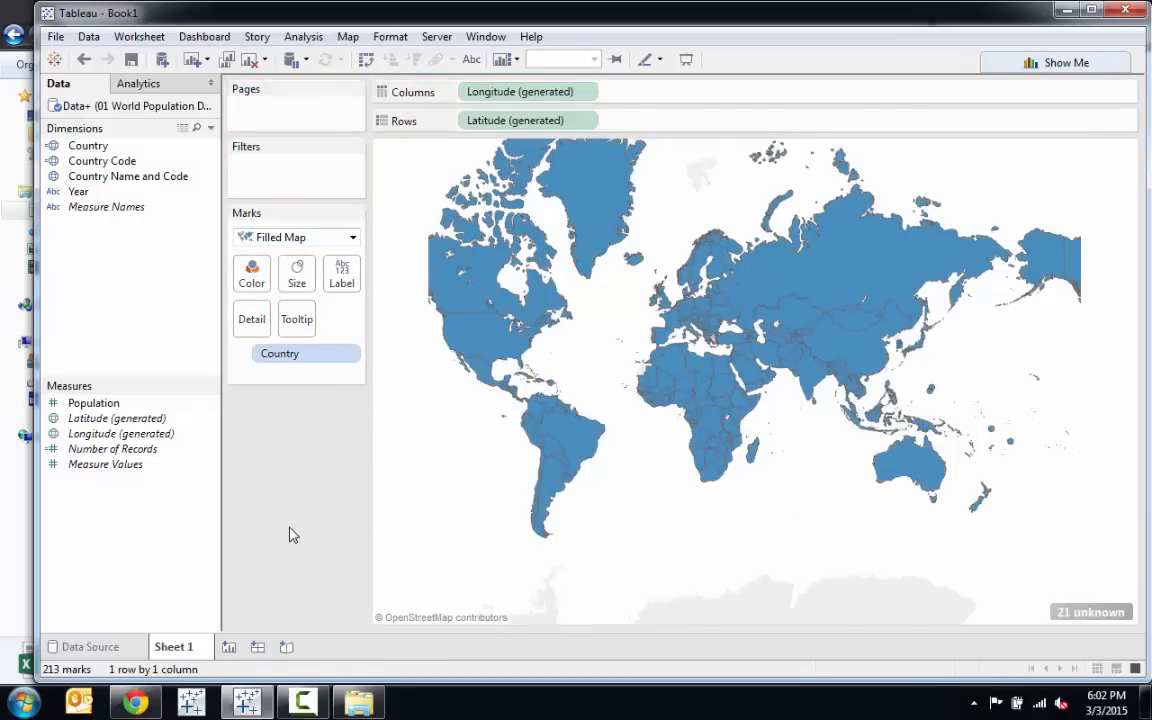
# Set the map's background style to Normal in the map options
pyautogui.click(347, 38)
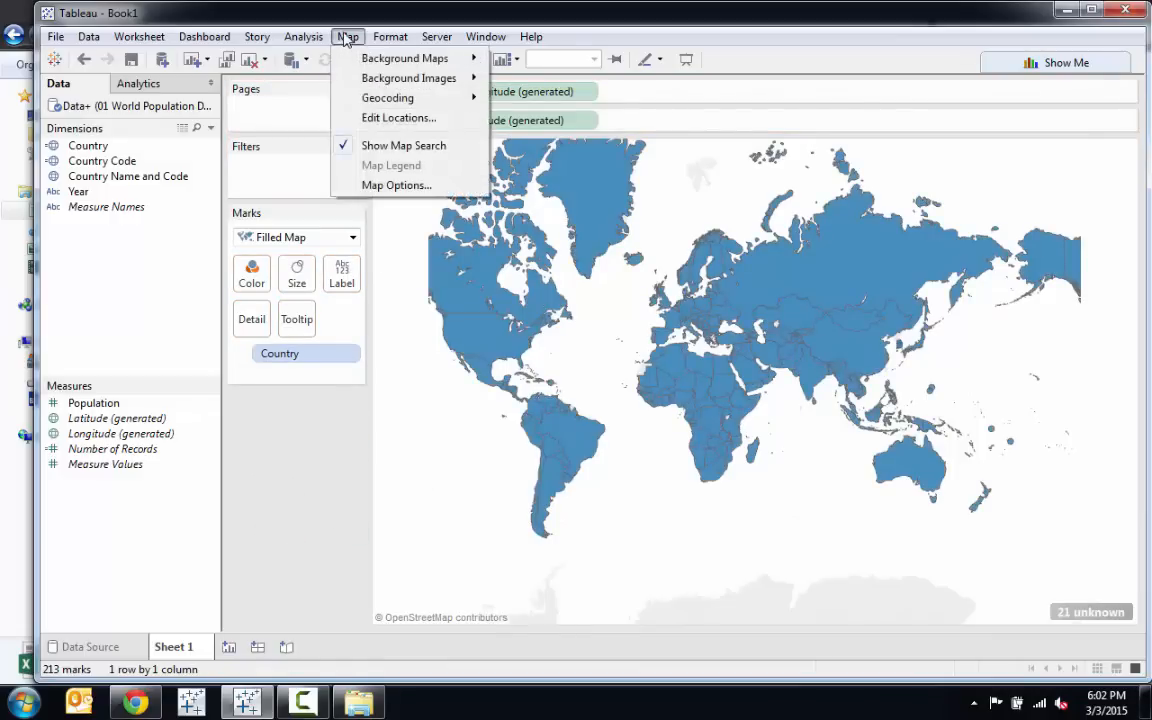
pyautogui.click(396, 186)
pyautogui.click(155, 134)
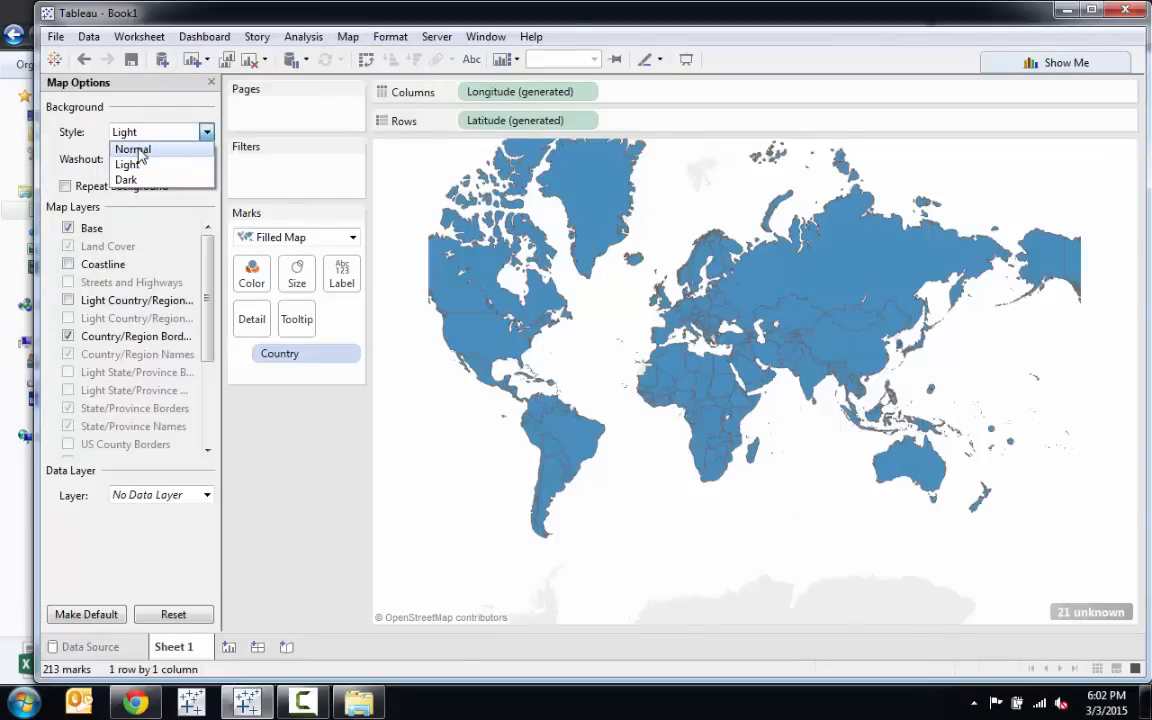
pyautogui.click(133, 149)
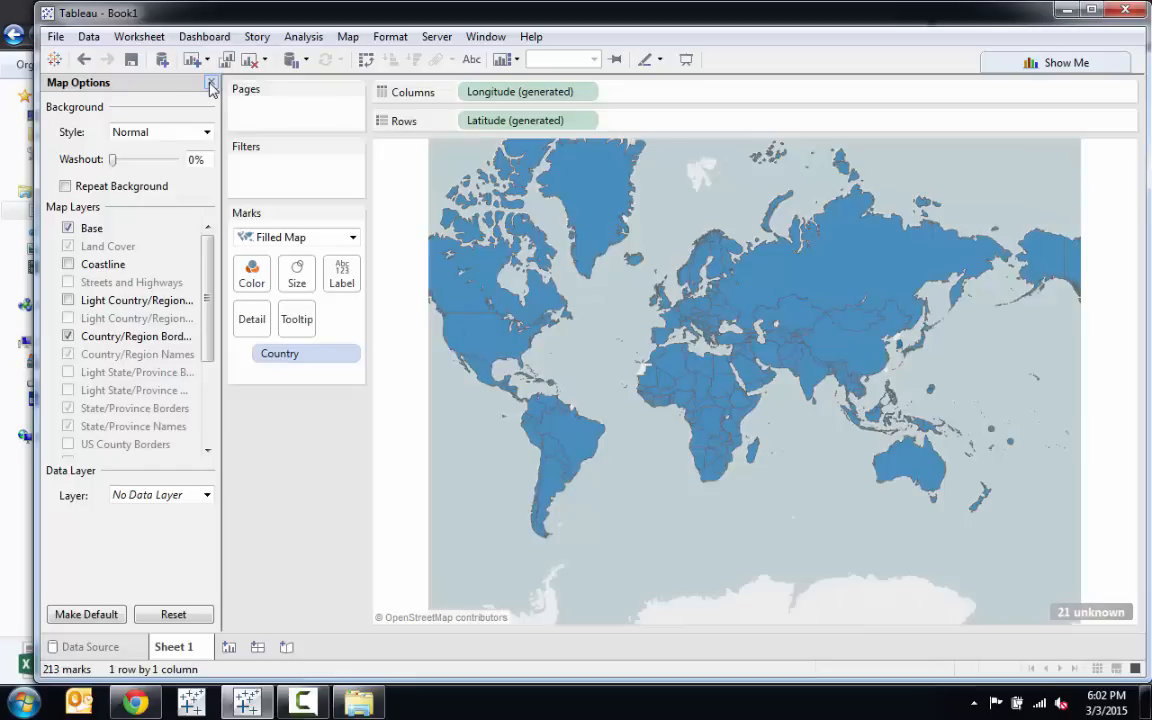
pyautogui.click(210, 84)
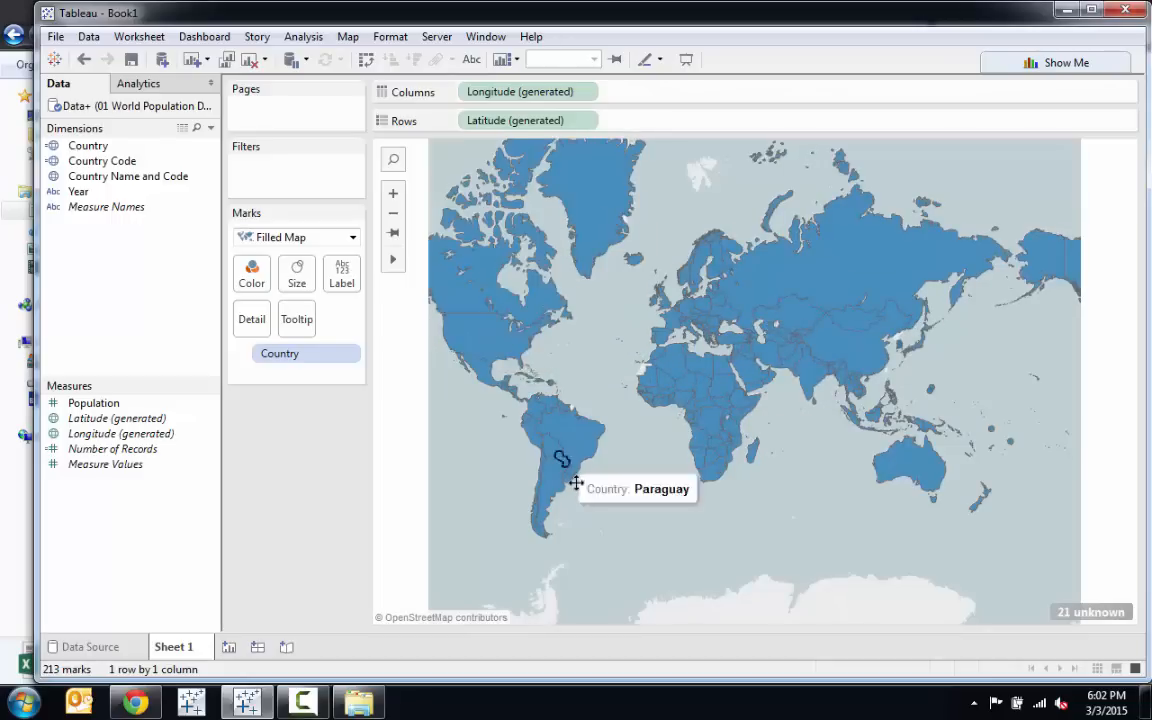
# Recolour the filled countries with the ocean background colour #c1d2d2, sampled from the map with Pick Screen Color
pyautogui.click(251, 274)
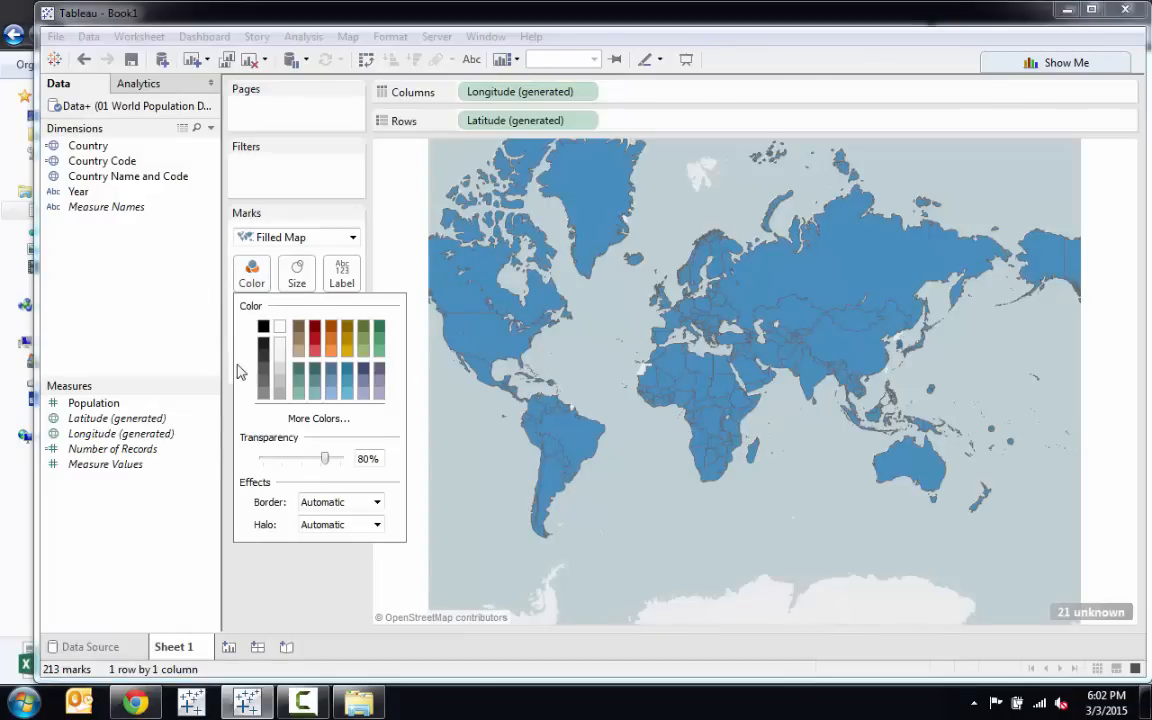
pyautogui.click(299, 420)
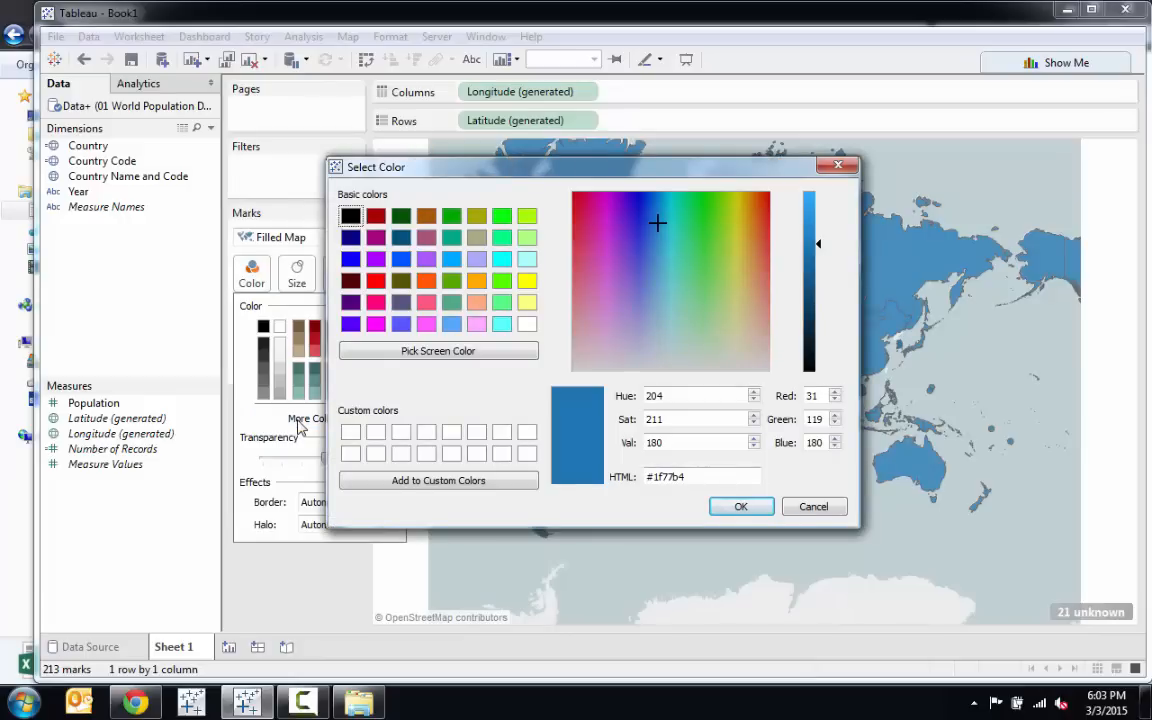
pyautogui.moveTo(645, 174); pyautogui.dragTo(828, 195)
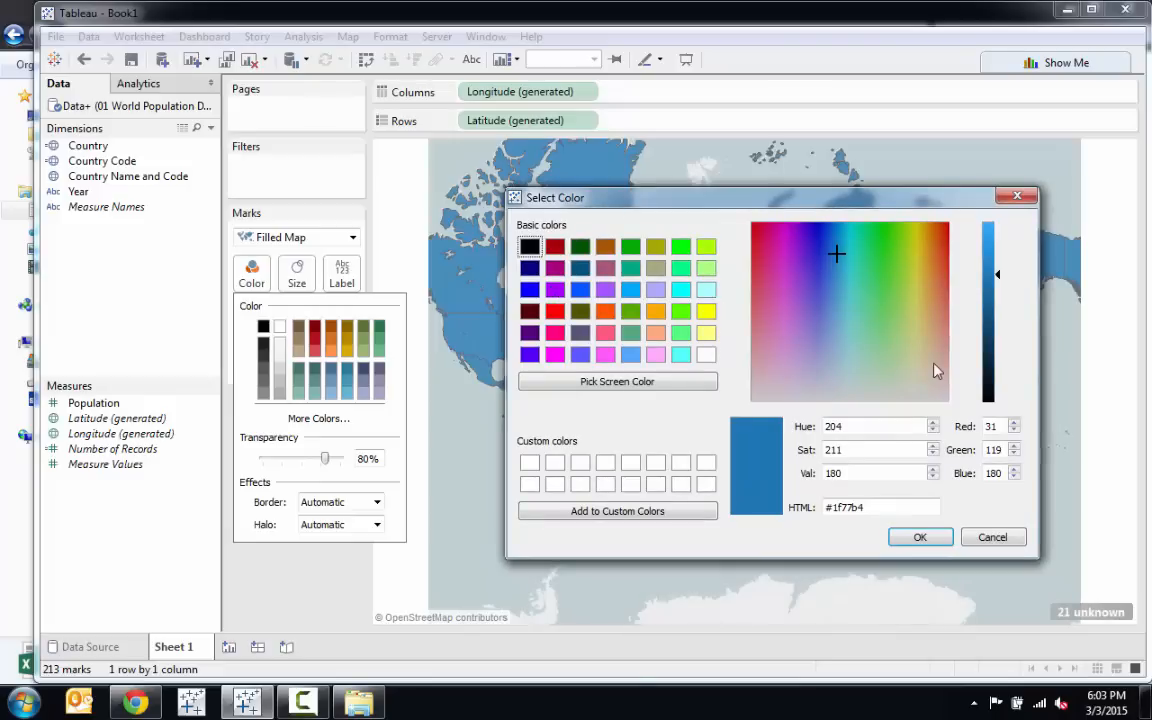
pyautogui.click(864, 507)
pyautogui.moveTo(883, 507); pyautogui.dragTo(834, 507)
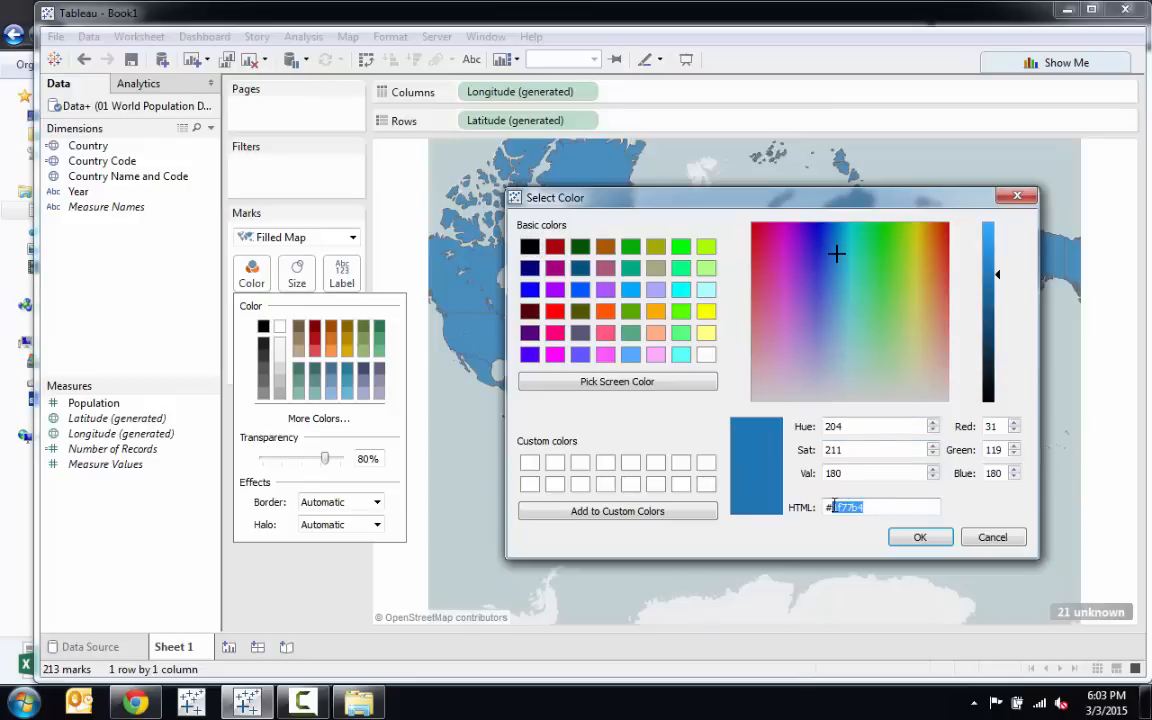
pyautogui.click(613, 390)
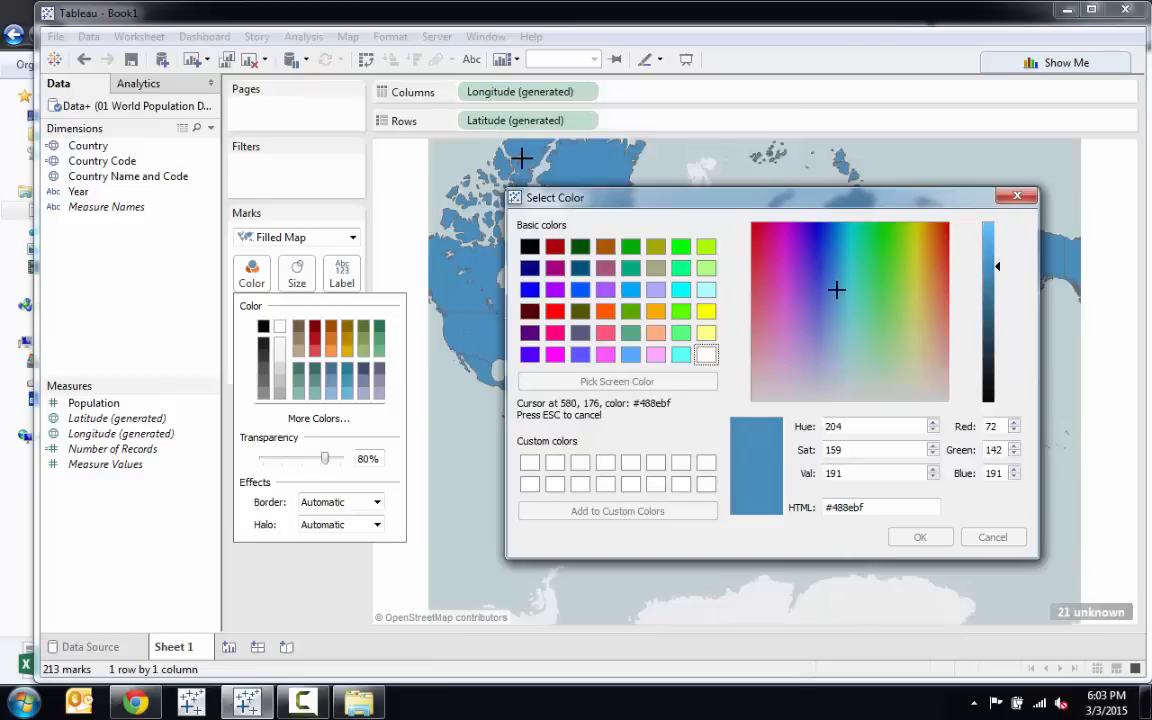
pyautogui.click(446, 158)
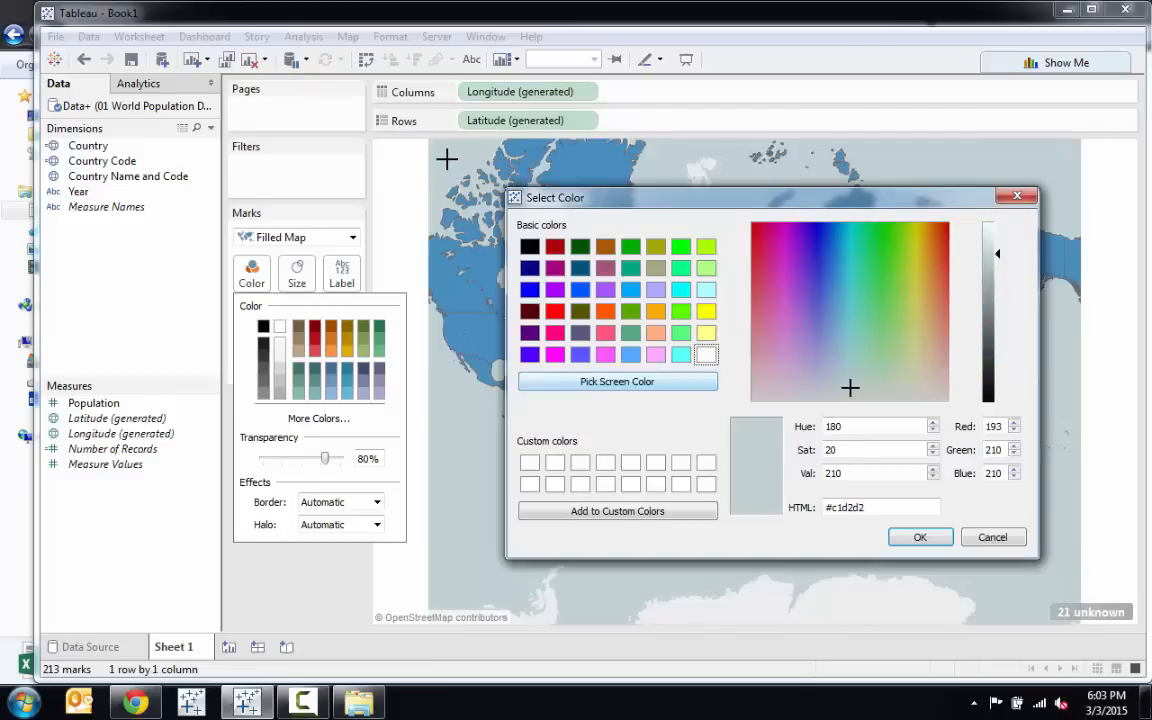
pyautogui.click(934, 537)
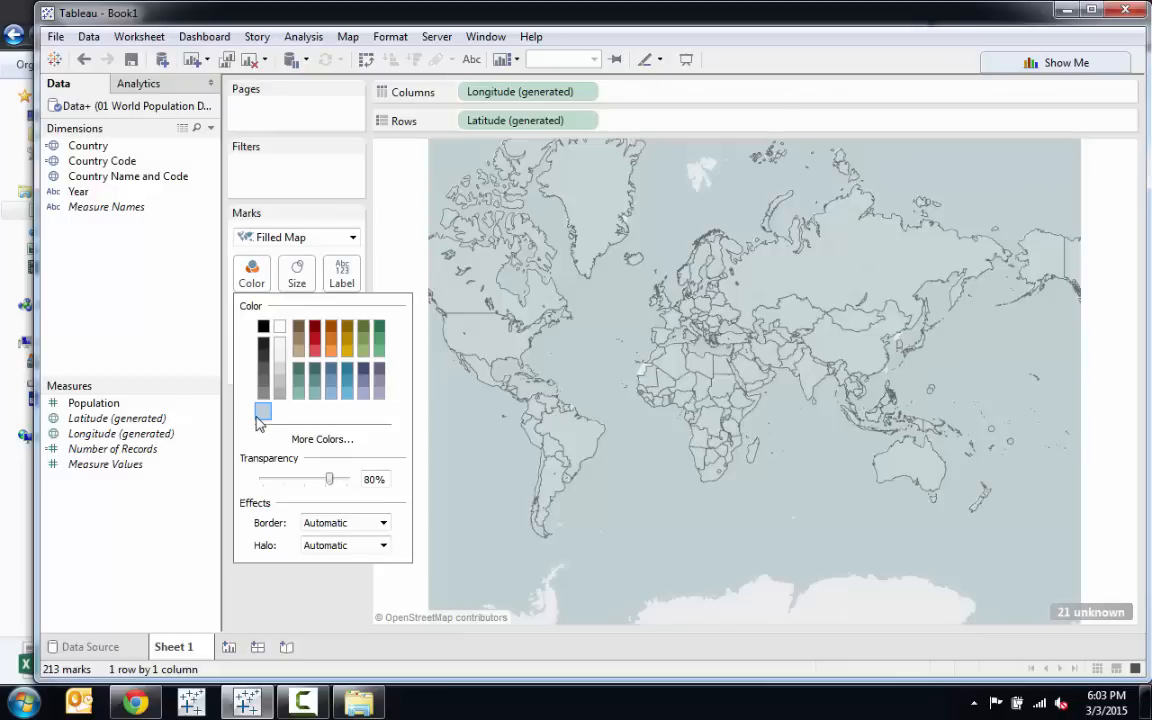
# Review the custom colour settings of the map marks and keep the colour #c1d2d2
pyautogui.click(312, 439)
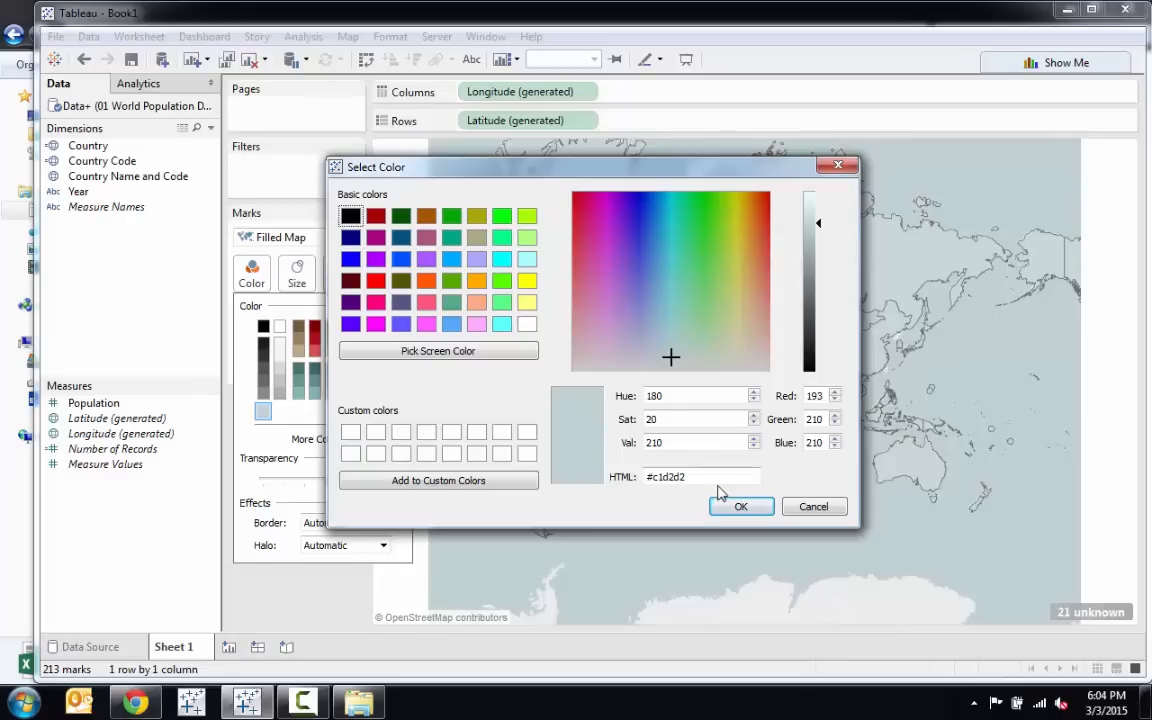
pyautogui.click(742, 511)
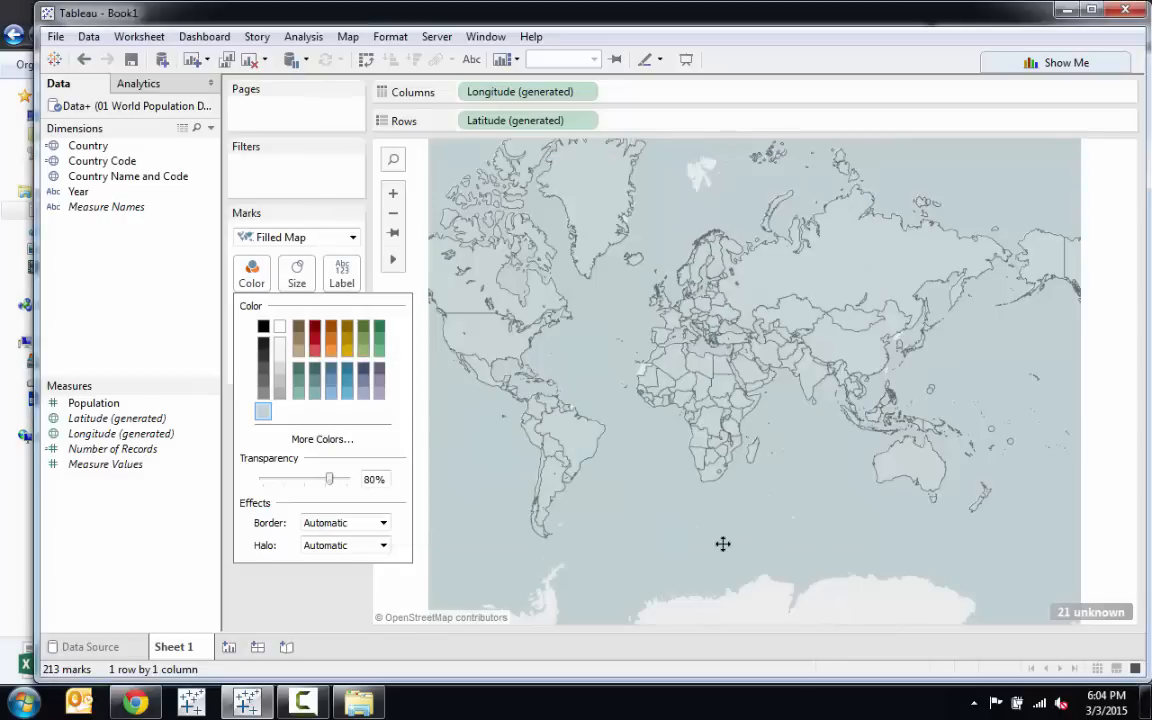
pyautogui.click(281, 613)
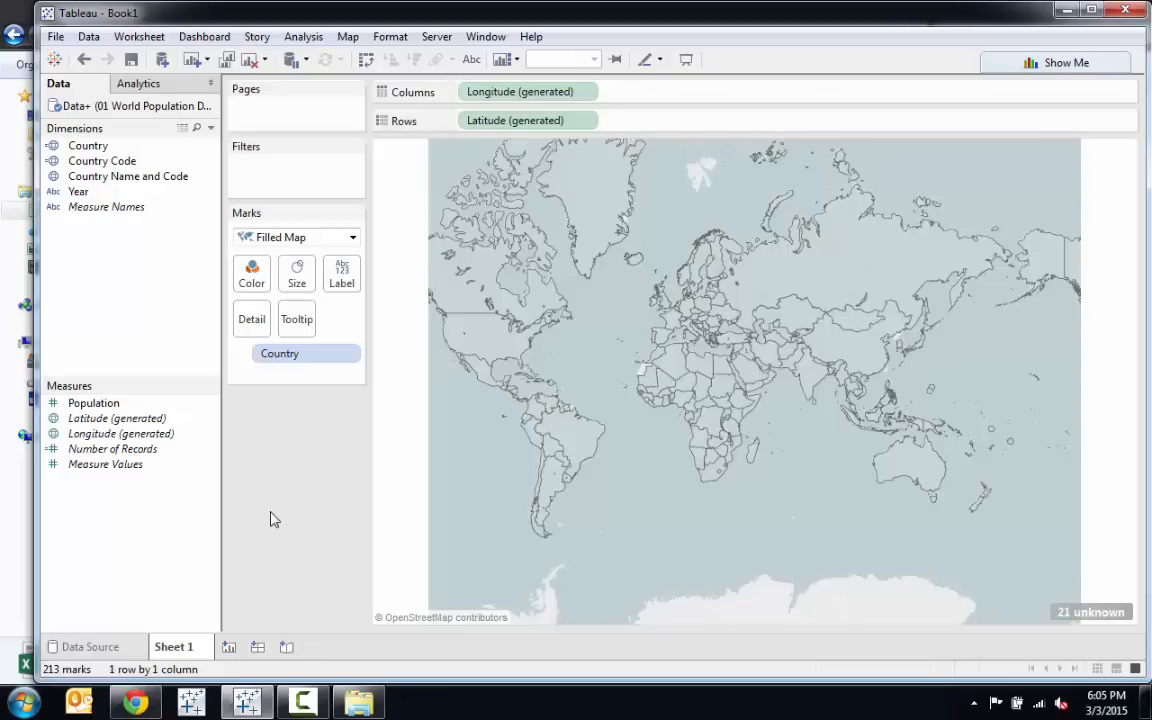
# Examine the unknown geographic locations of the Country field in Edit Locations, and leave the matches unedited
pyautogui.moveTo(1095, 623)
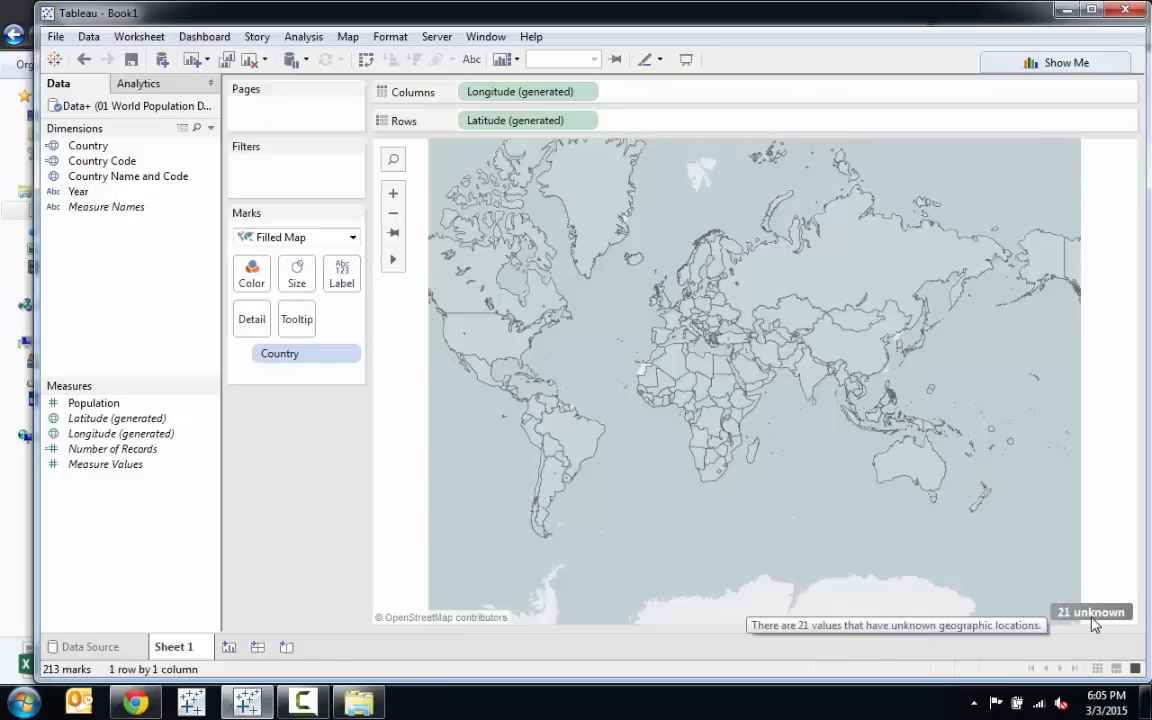
pyautogui.click(1093, 614)
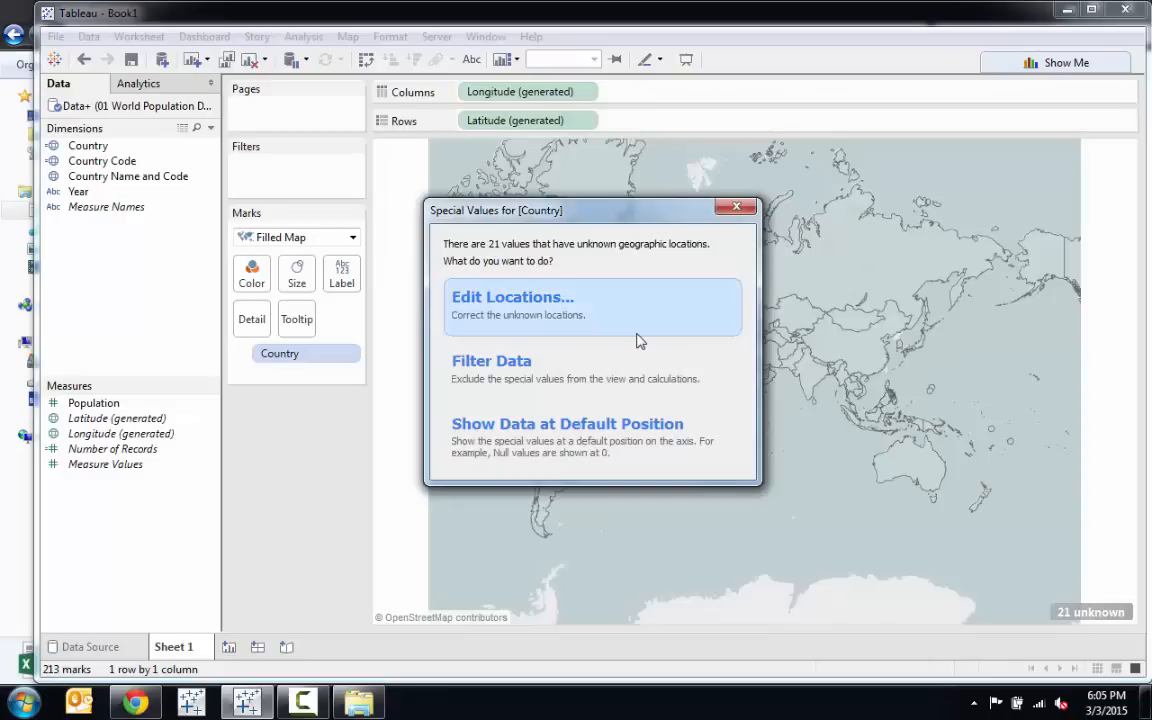
pyautogui.click(533, 318)
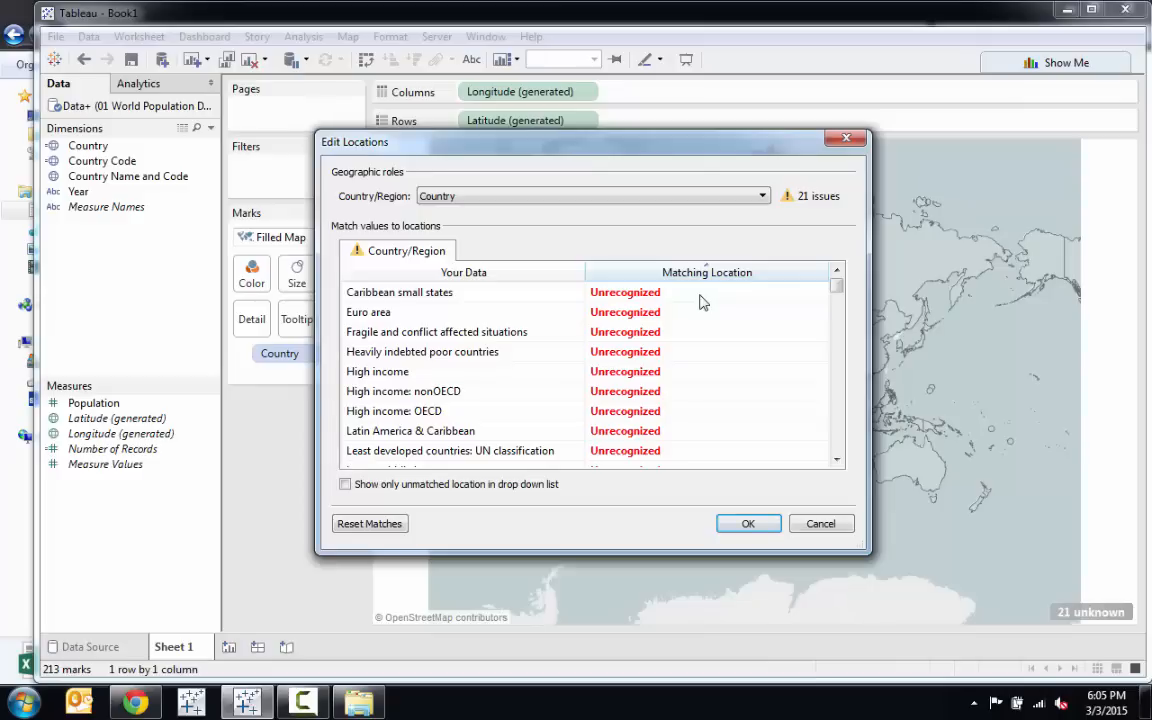
pyautogui.click(843, 526)
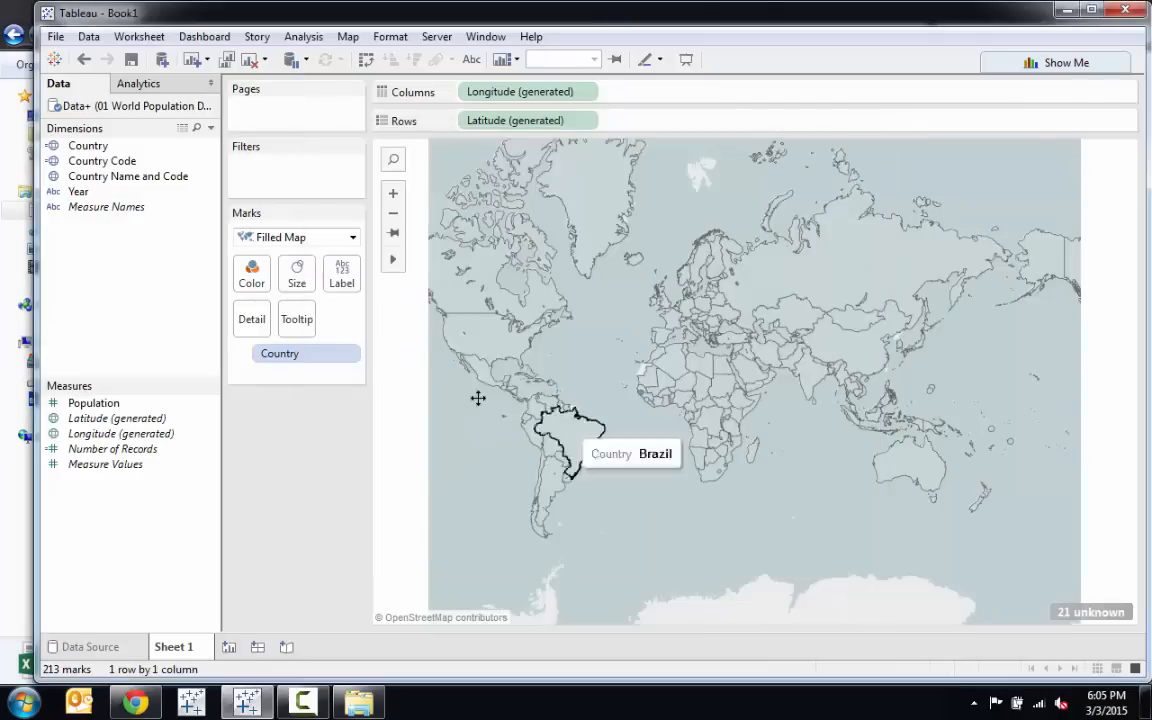
# Close the map workbook without saving its changes and open 02 LOD Calcs.twbx from the 2015-03-03 TUG folder
pyautogui.click(1130, 12)
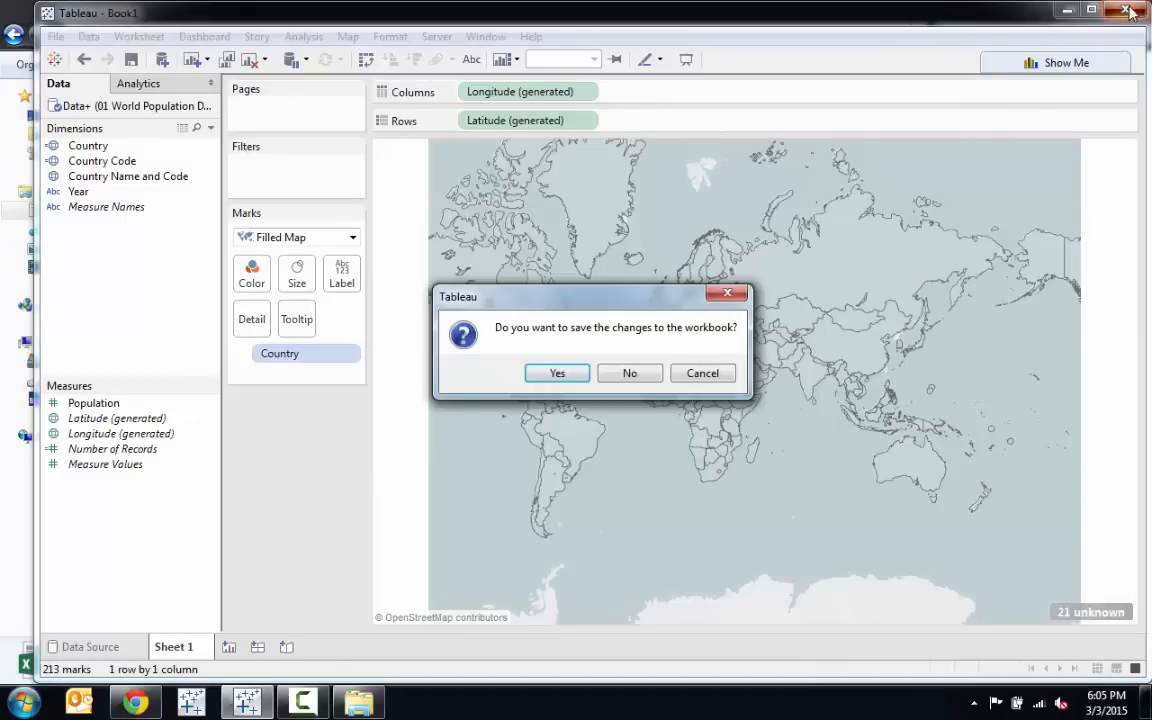
pyautogui.click(627, 376)
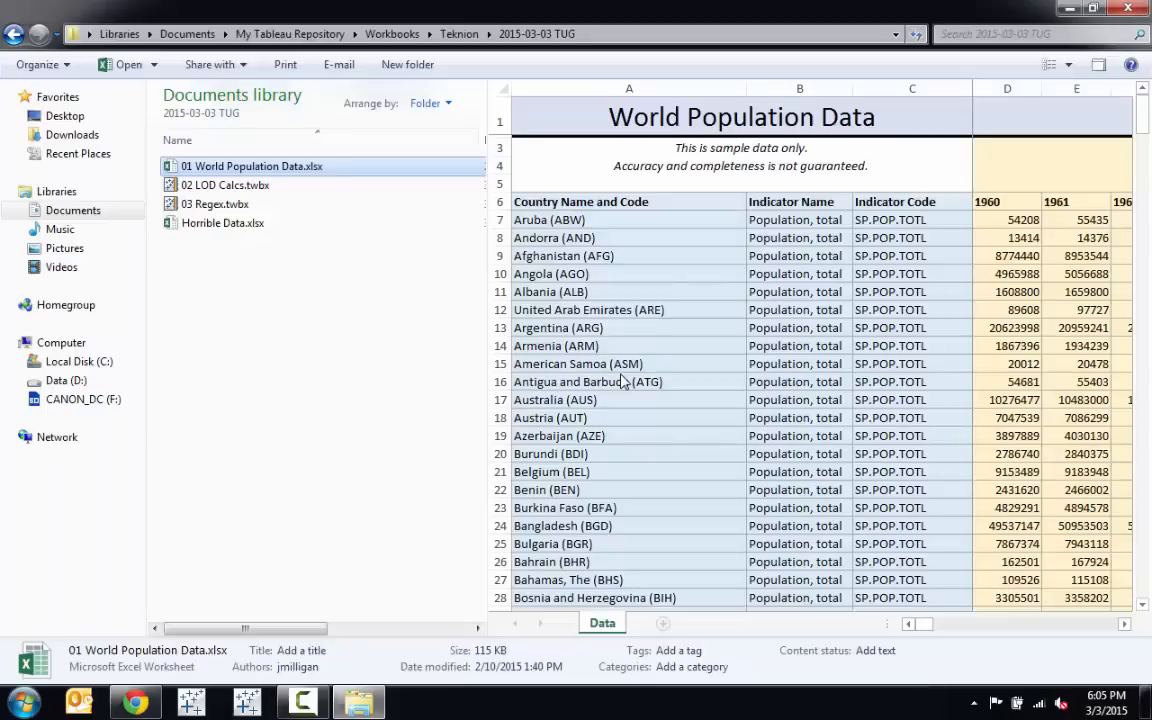
pyautogui.click(243, 188)
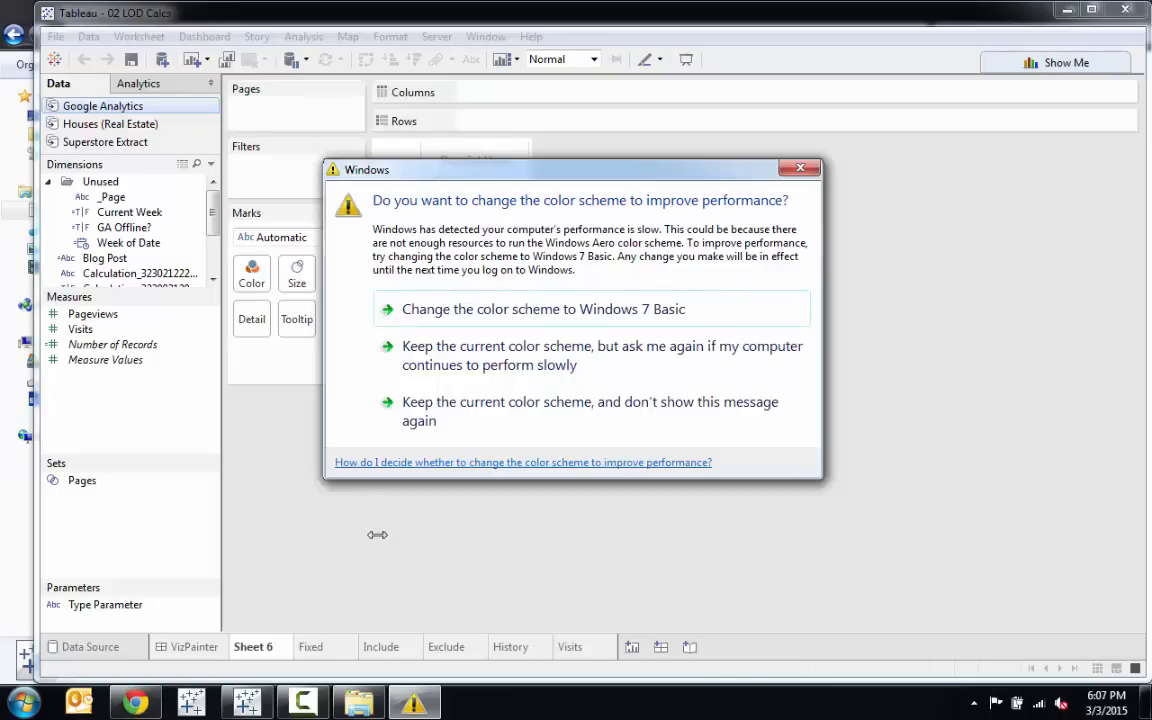
# Change the Windows color scheme to Windows 7 Basic and minimize the file window to reveal the workbook
pyautogui.click(598, 318)
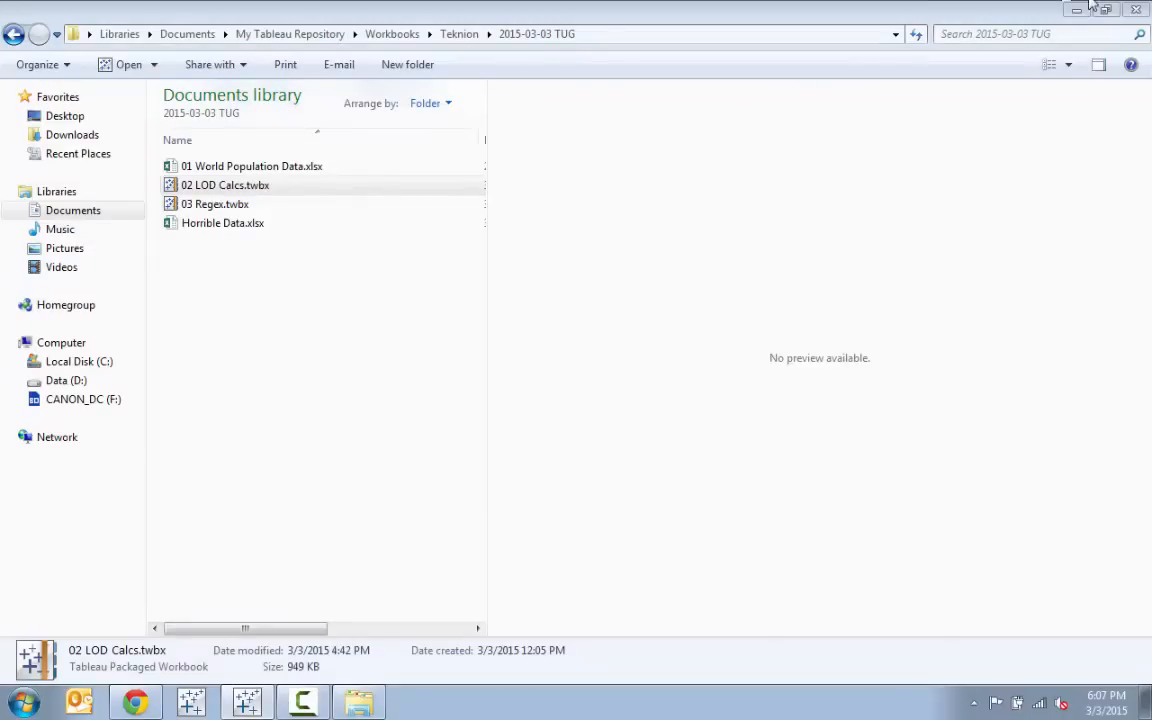
pyautogui.click(1077, 9)
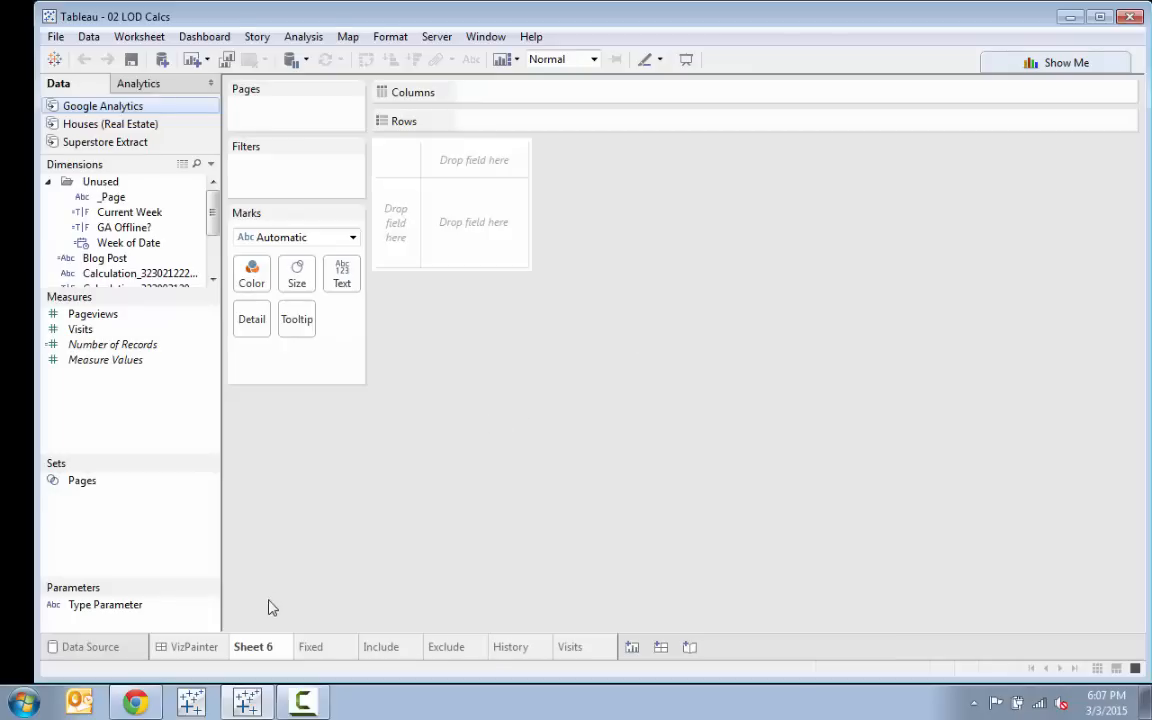
# On the Fixed sheet, build a text table of Superstore Extract Sales with Department and Category as rows
pyautogui.click(308, 648)
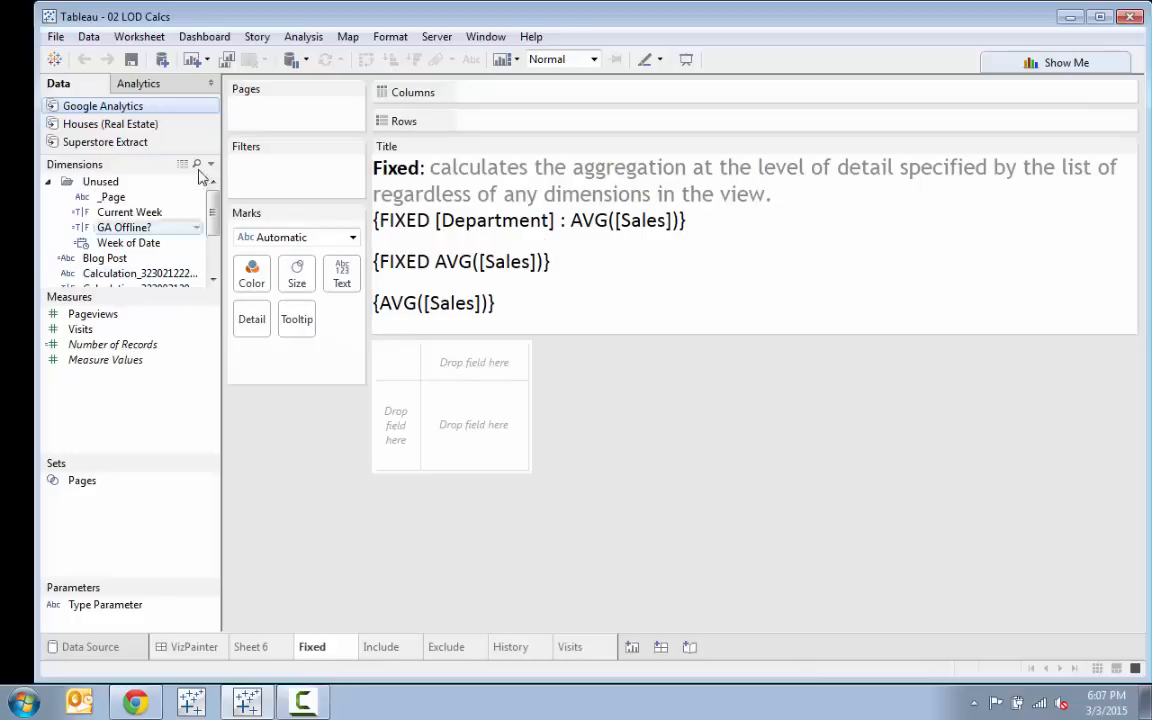
pyautogui.click(110, 142)
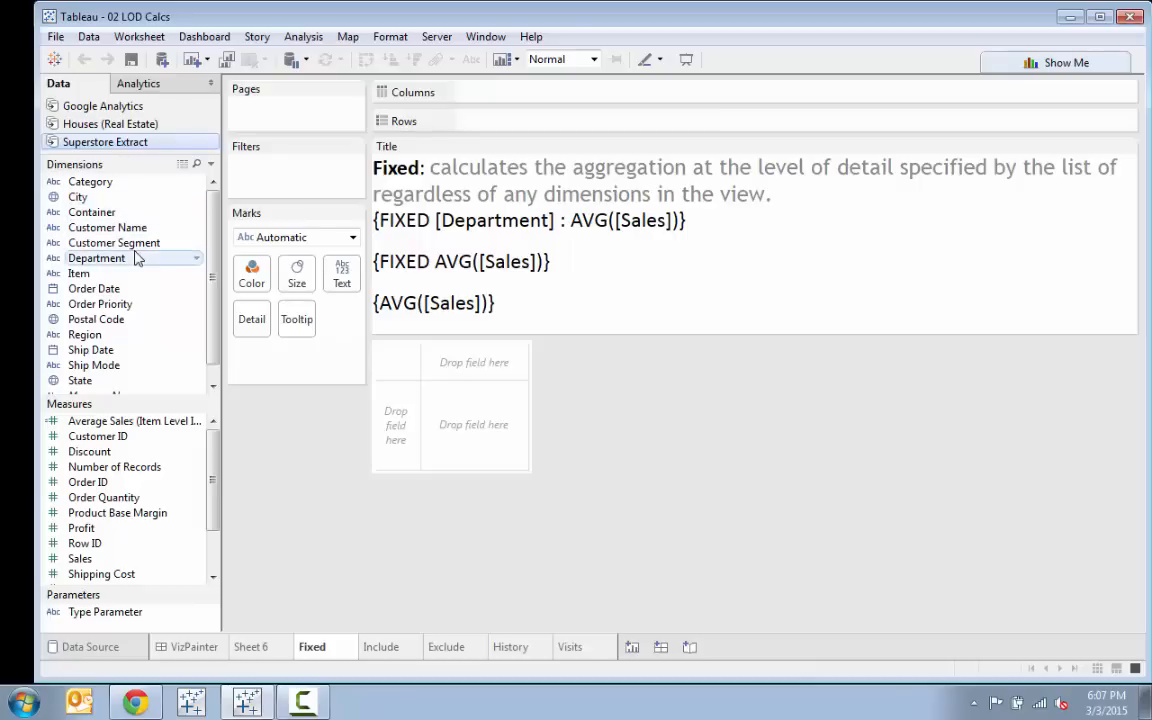
pyautogui.moveTo(114, 259); pyautogui.dragTo(392, 418)
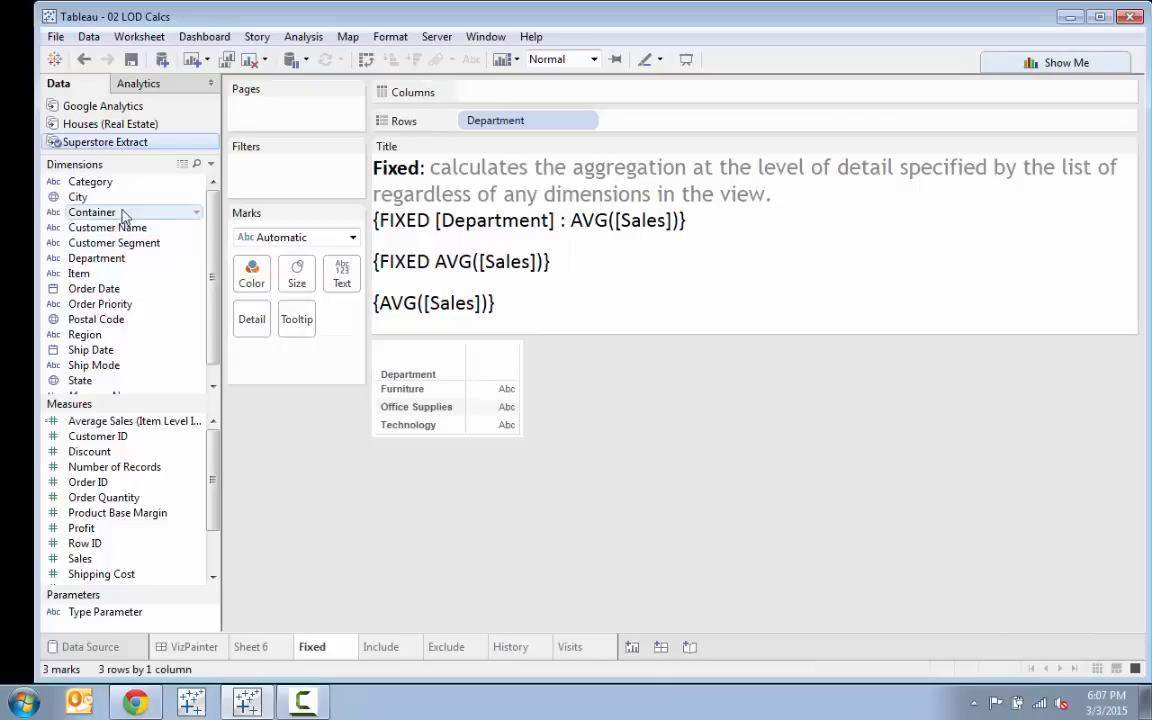
pyautogui.moveTo(104, 185); pyautogui.dragTo(460, 417)
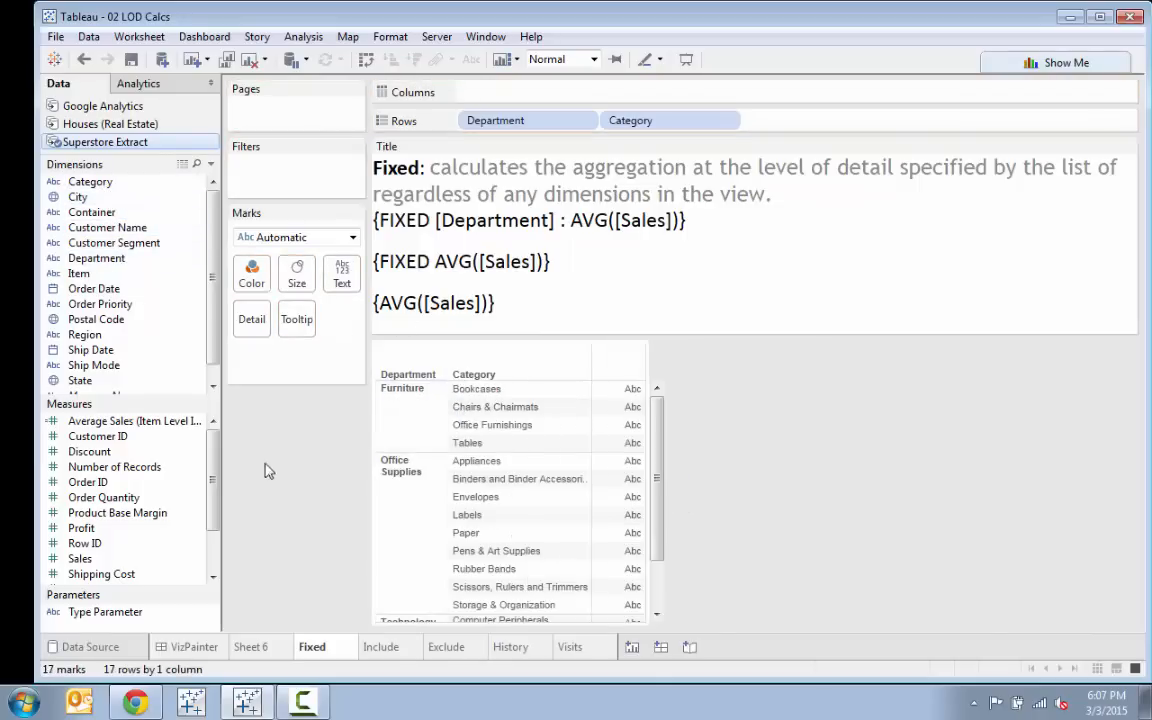
pyautogui.moveTo(110, 558); pyautogui.dragTo(631, 445)
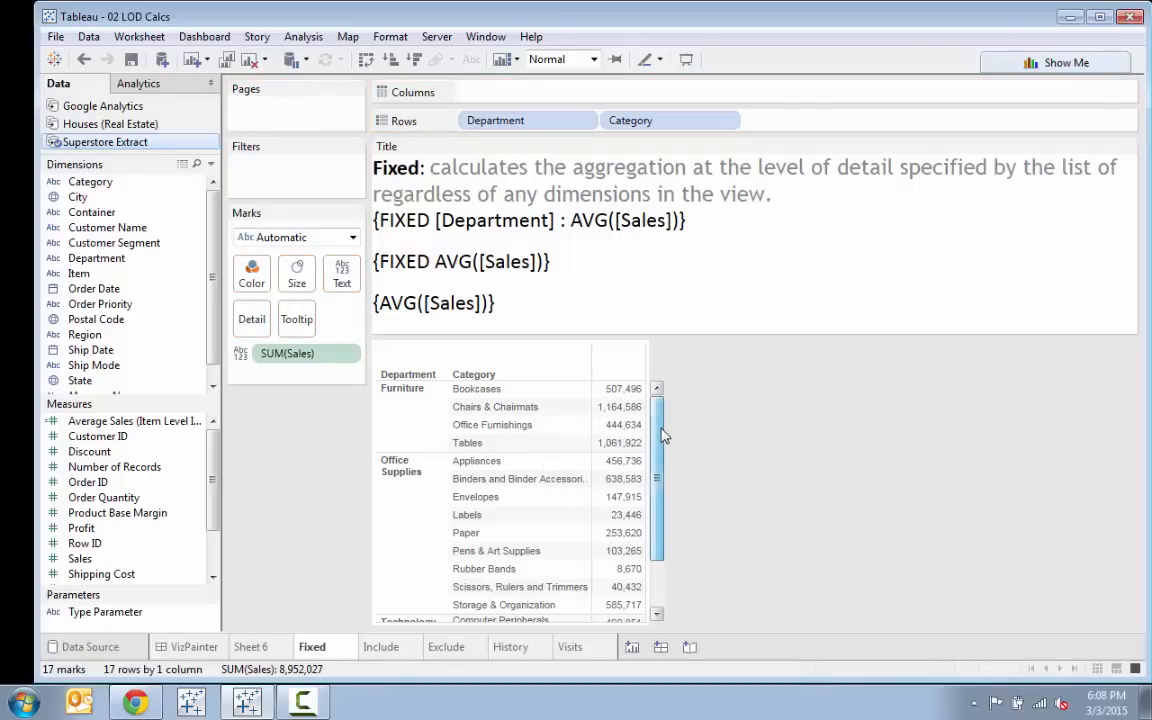
pyautogui.moveTo(660, 432)
pyautogui.mouseDown()
pyautogui.moveTo(666, 472)
pyautogui.moveTo(664, 432)
pyautogui.mouseUp()
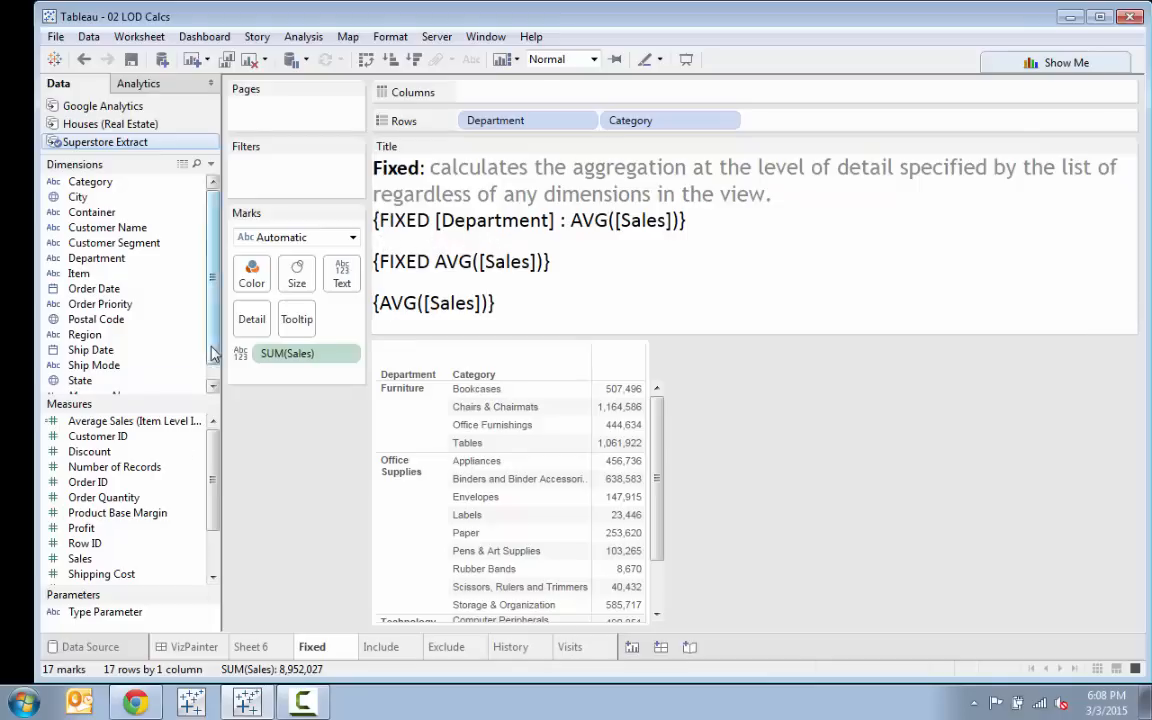
# Create a calculated field named Average Sales by Department in Superstore Extract, with its editor placed below the first title formulas
pyautogui.scroll(-1, 212, 352)
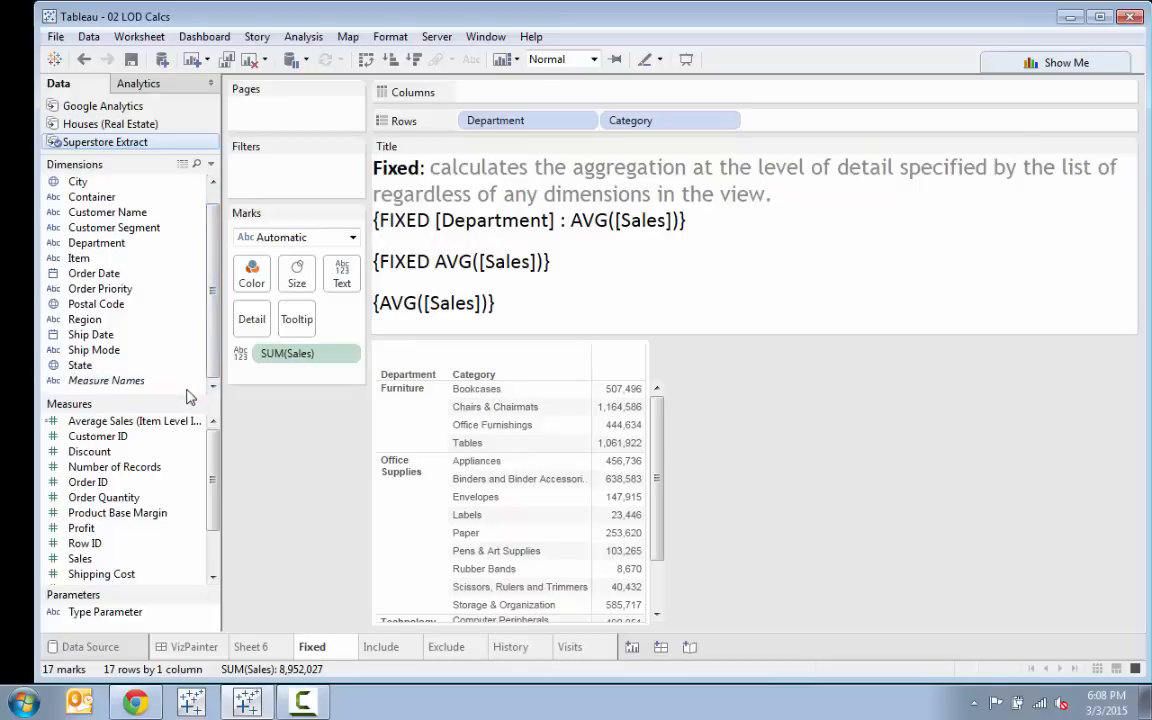
pyautogui.rightClick(188, 396)
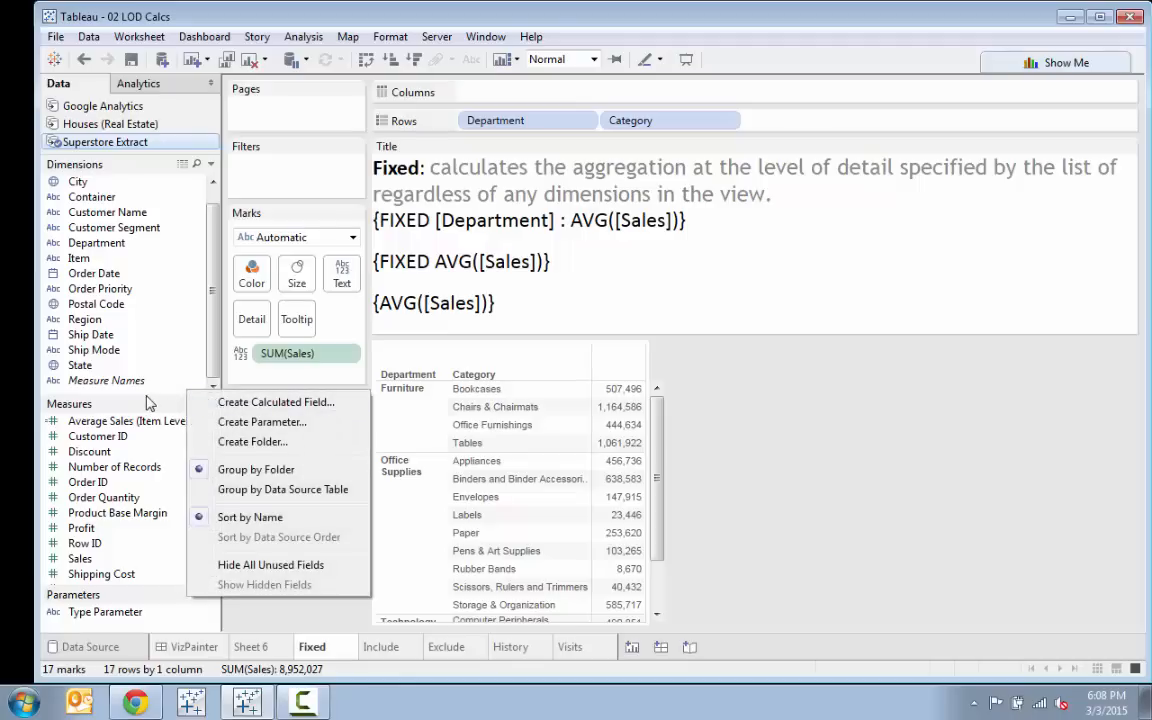
pyautogui.click(218, 403)
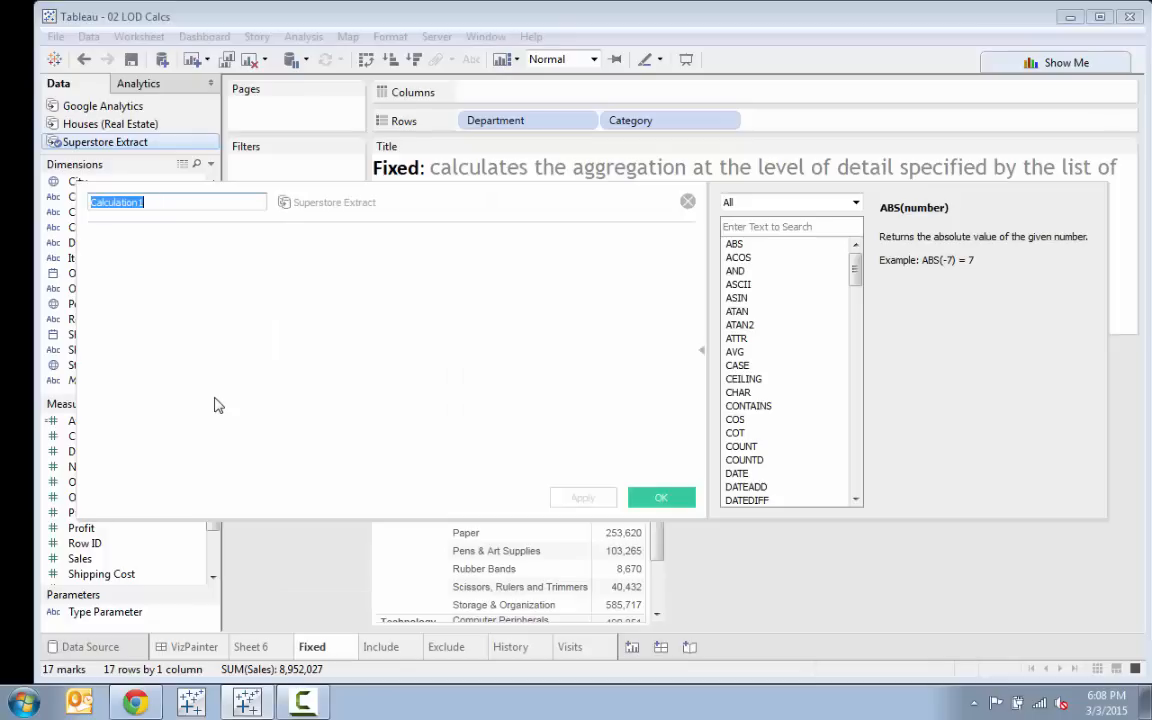
pyautogui.moveTo(78, 186); pyautogui.dragTo(395, 188)
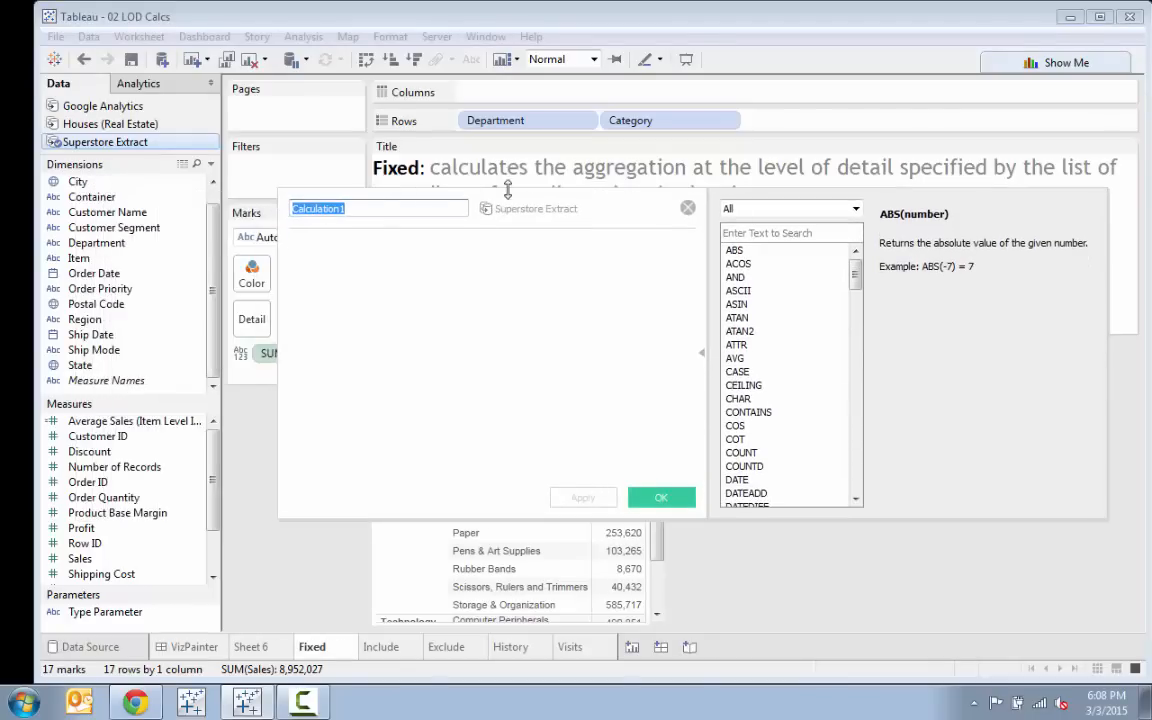
pyautogui.moveTo(588, 200); pyautogui.dragTo(592, 298)
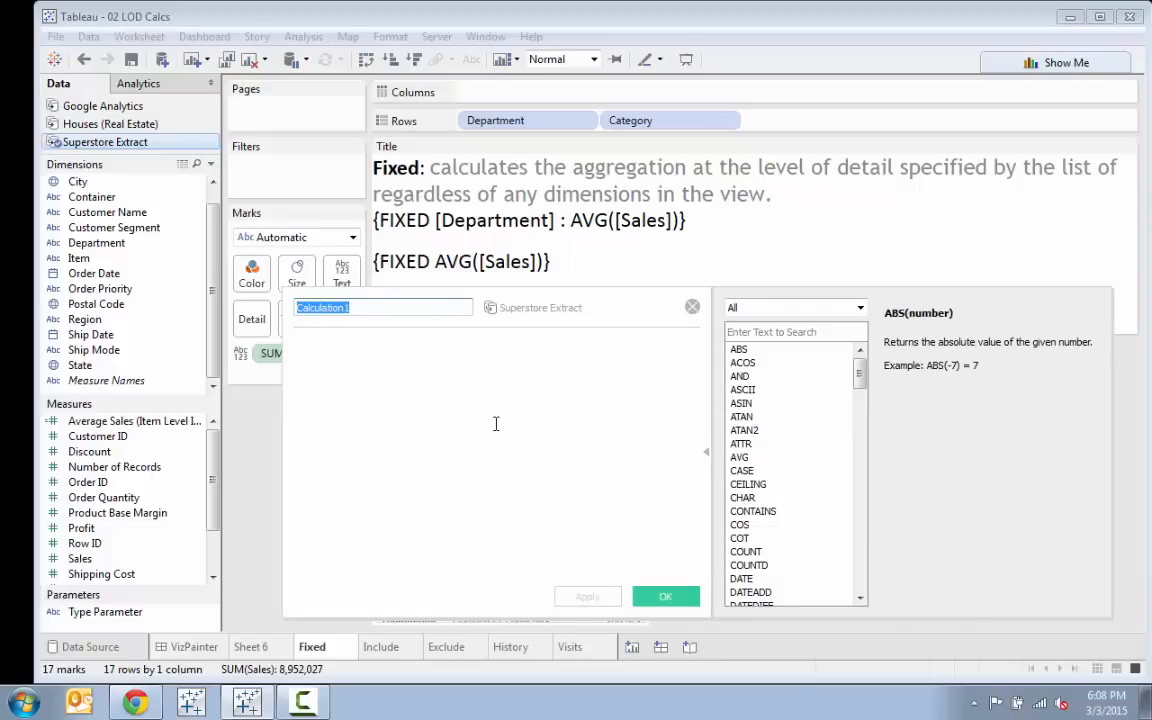
pyautogui.write('Average')
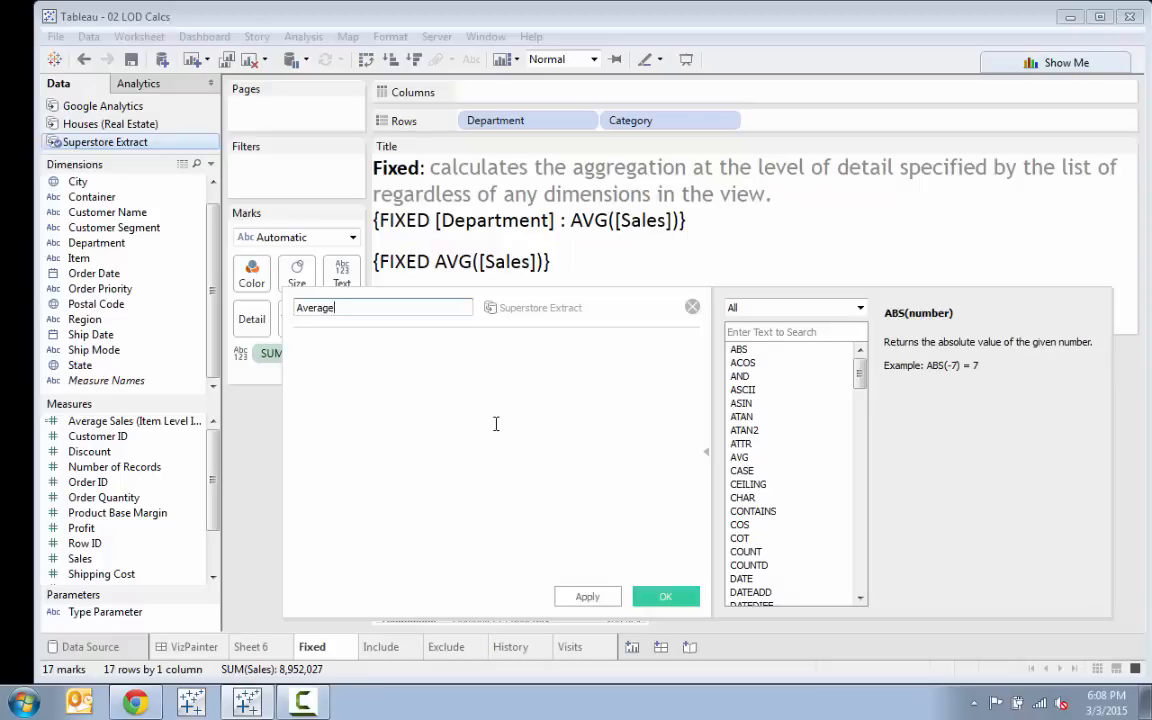
pyautogui.write(' Sales by Department')
pyautogui.click(437, 398)
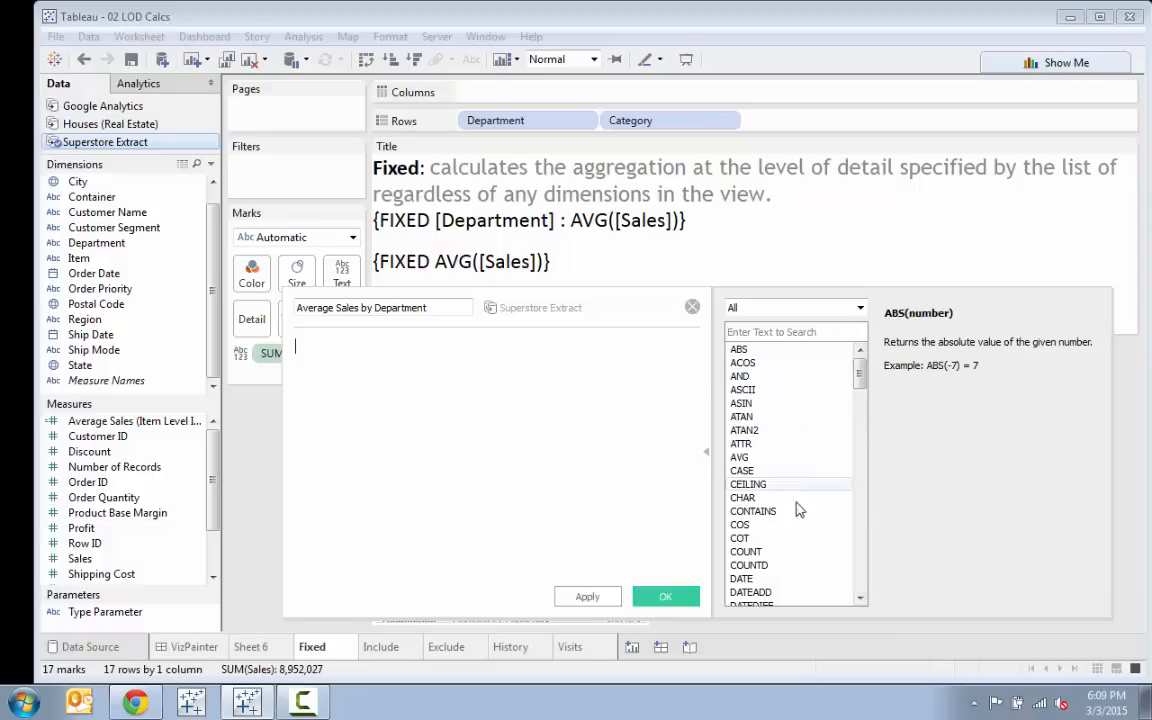
# Collapse and expand the function reference list of the calculation editor twice
pyautogui.click(707, 455)
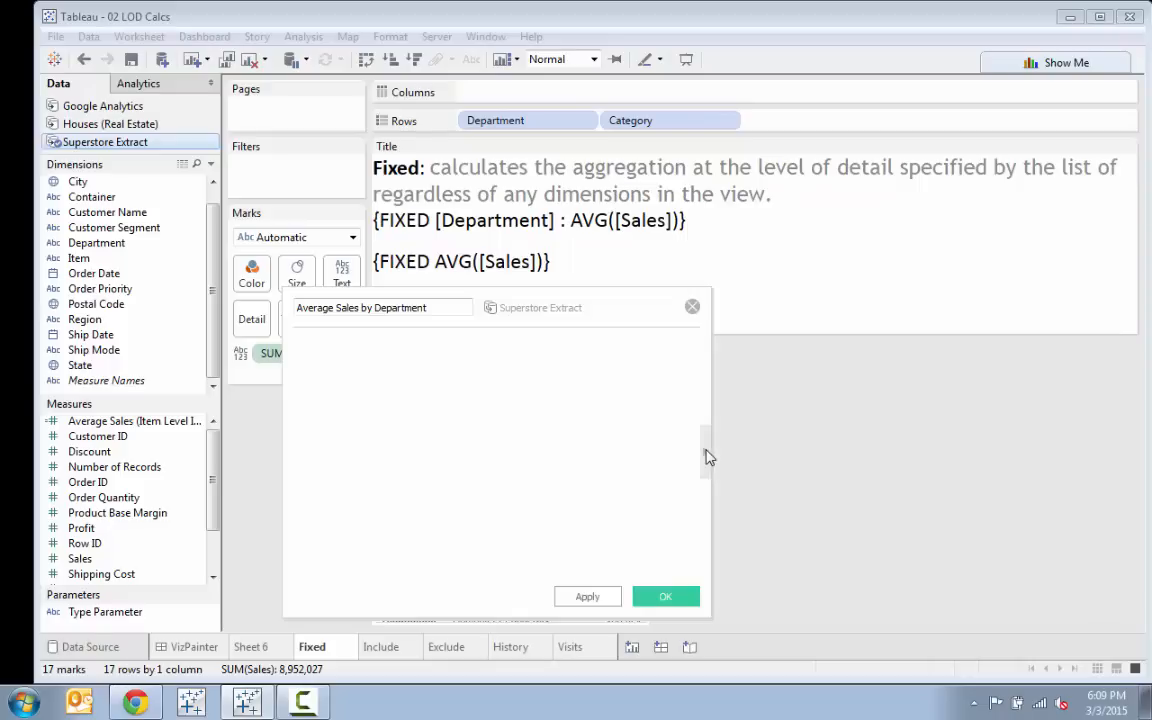
pyautogui.click(707, 455)
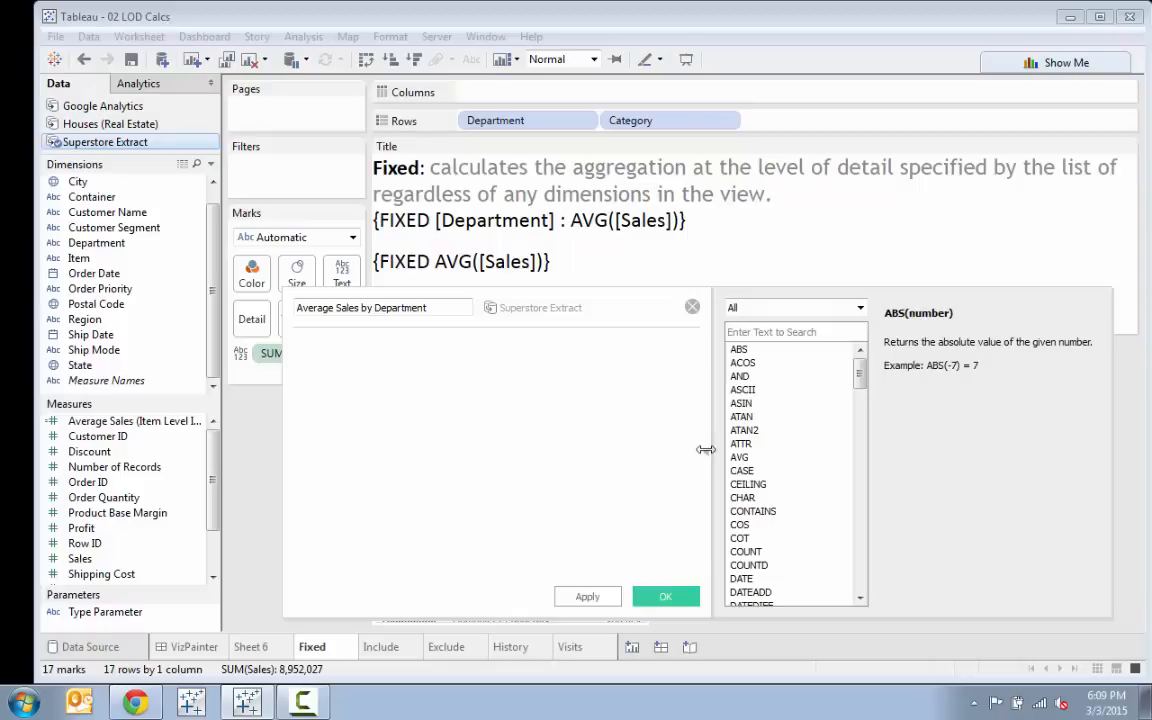
pyautogui.click(706, 450)
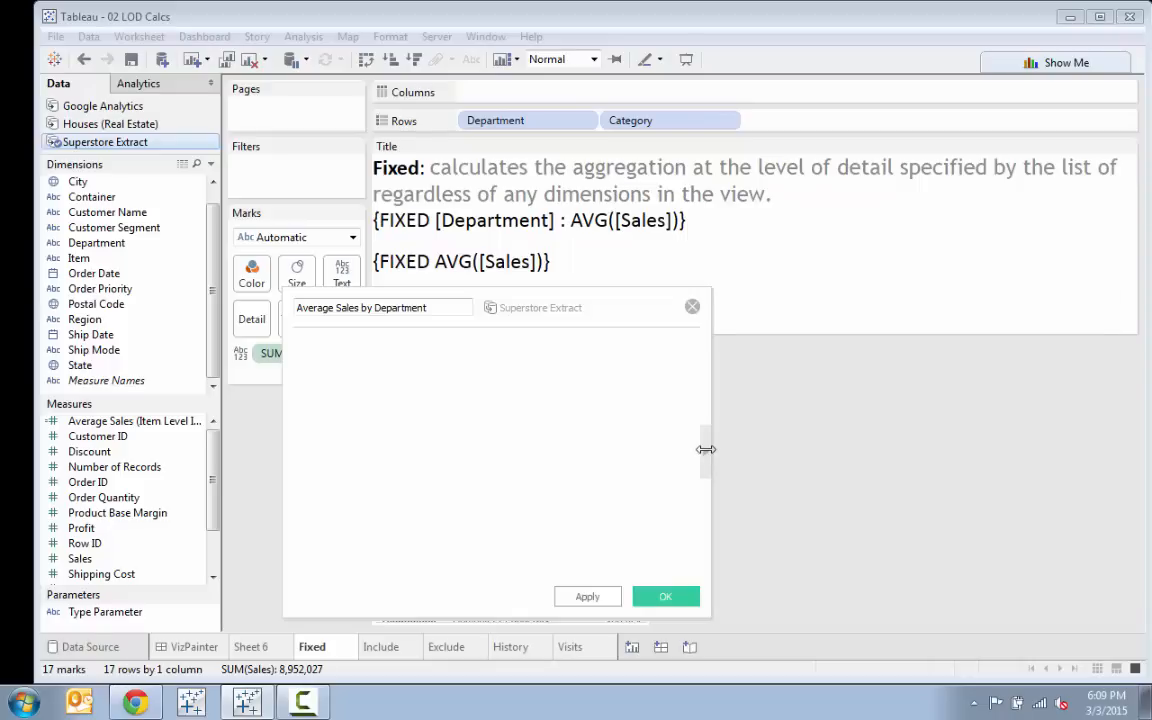
pyautogui.click(706, 450)
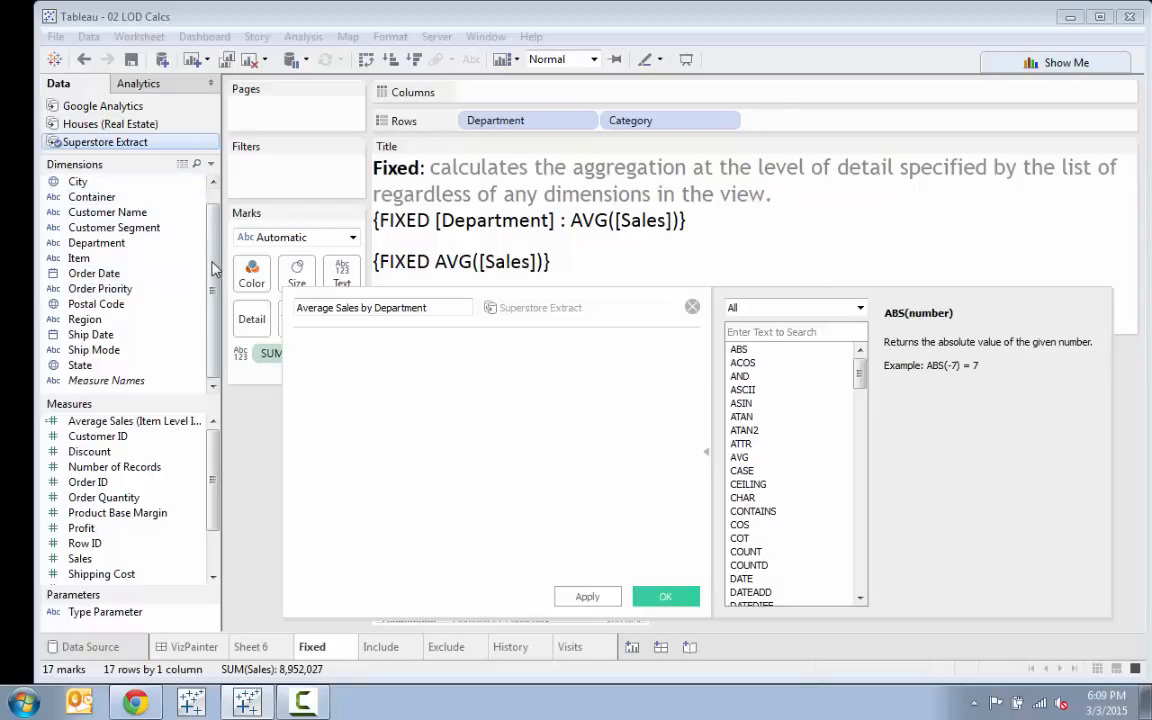
# Insert the Department field into the calculation's formula, and place it from the formula onto Columns
pyautogui.moveTo(212, 245); pyautogui.dragTo(212, 237)
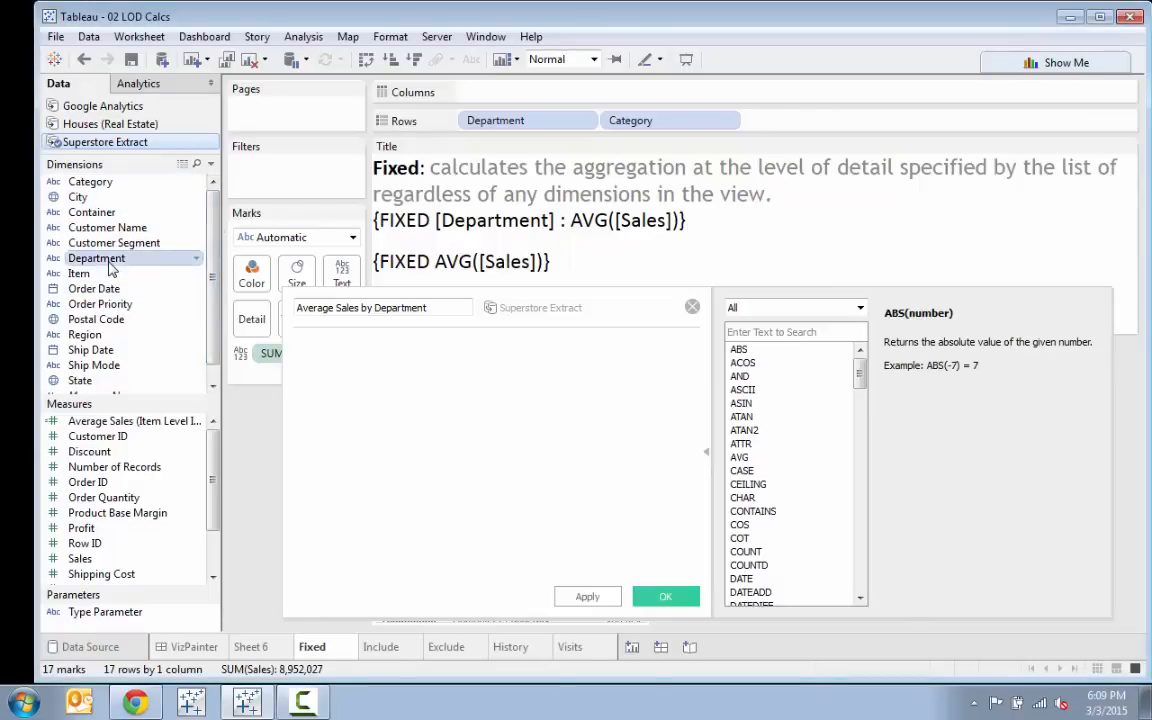
pyautogui.moveTo(114, 260); pyautogui.dragTo(342, 380)
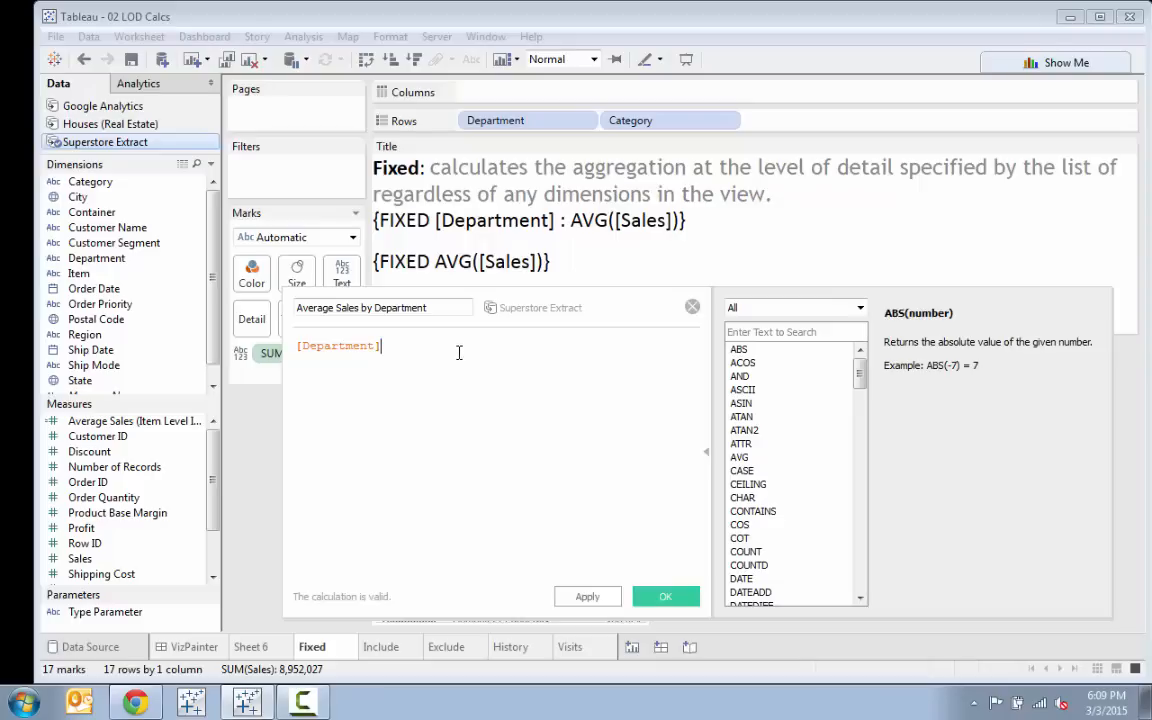
pyautogui.moveTo(382, 346); pyautogui.dragTo(297, 343)
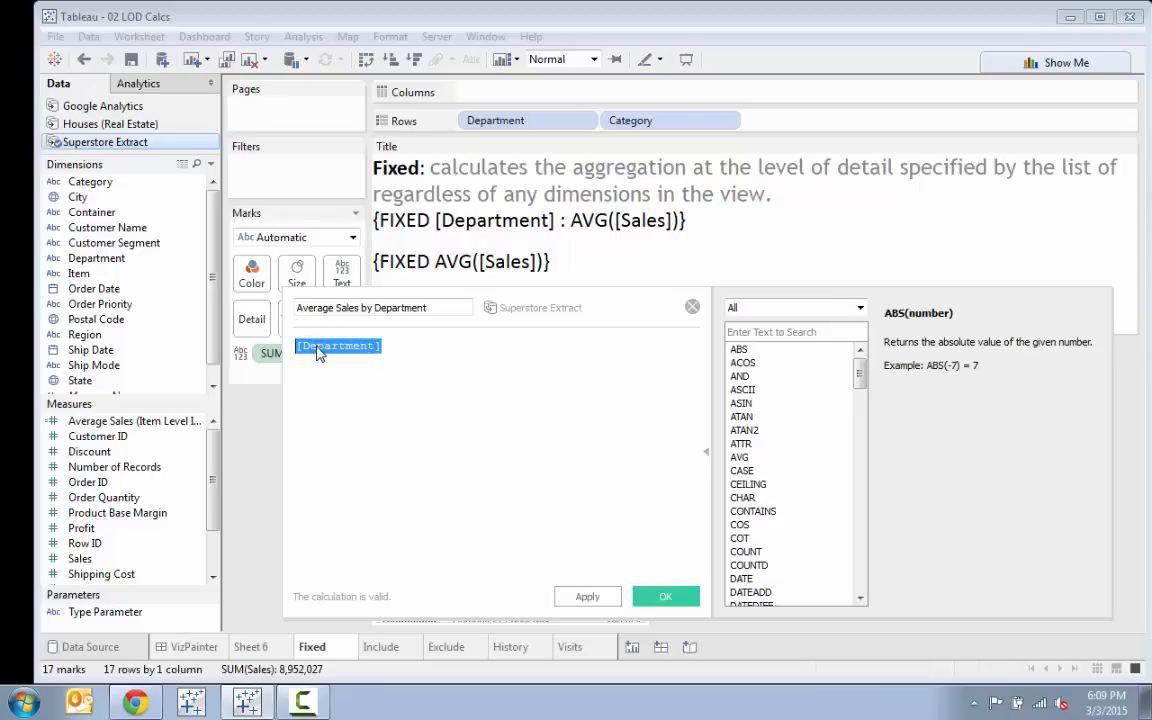
pyautogui.moveTo(317, 353); pyautogui.dragTo(479, 86)
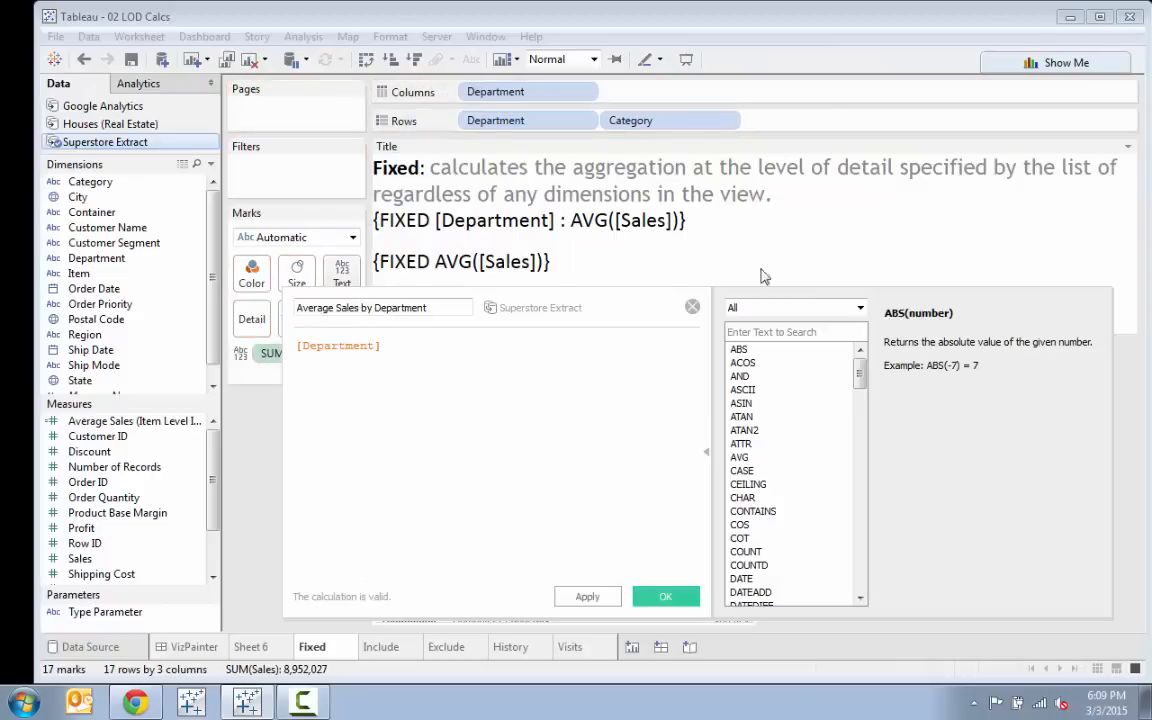
# Move the calculation editor away from the table and remove Department from Columns
pyautogui.moveTo(620, 307); pyautogui.dragTo(743, 465)
pyautogui.moveTo(437, 457); pyautogui.dragTo(1151, 356)
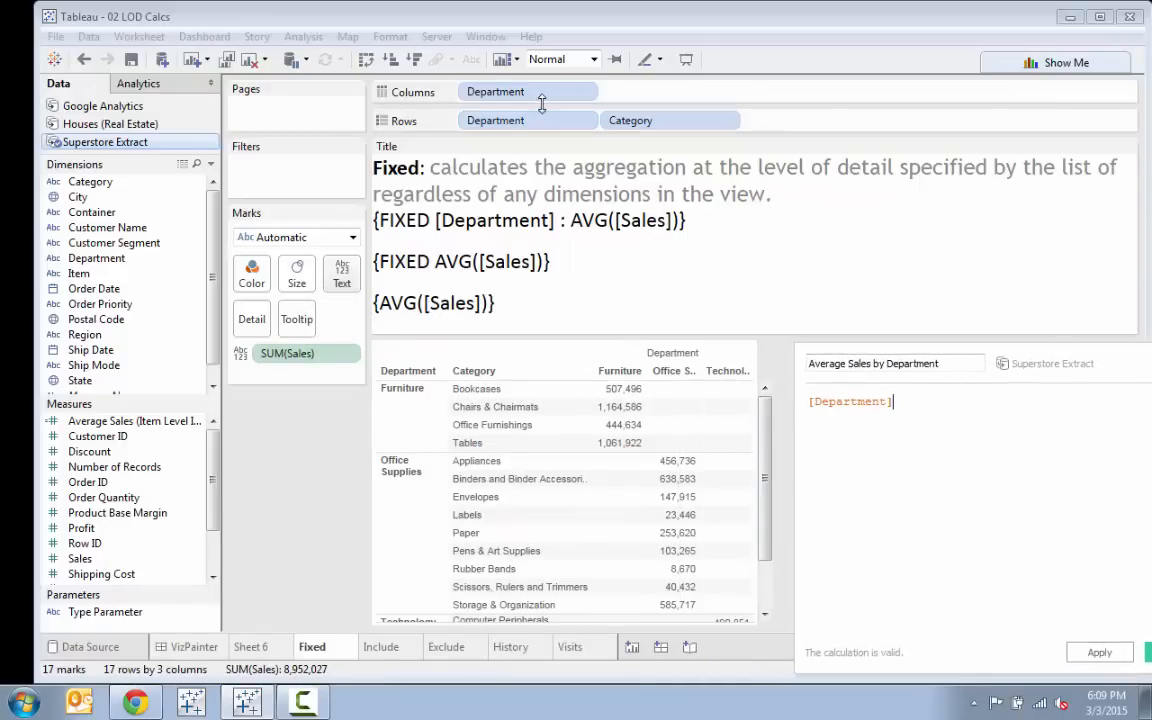
pyautogui.moveTo(490, 91); pyautogui.dragTo(306, 436)
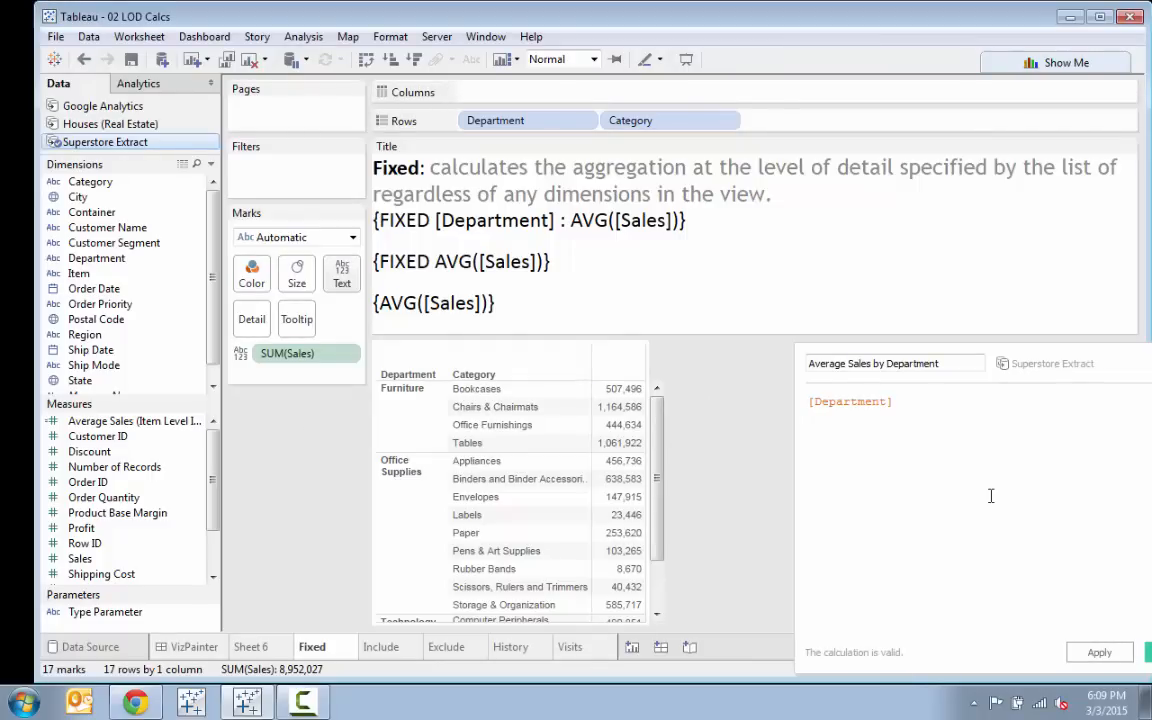
# Move the calculation editor back over the table and replace its formula with the opening of a FIXED expression, "{ FIXED"
pyautogui.moveTo(990, 321); pyautogui.dragTo(752, 229)
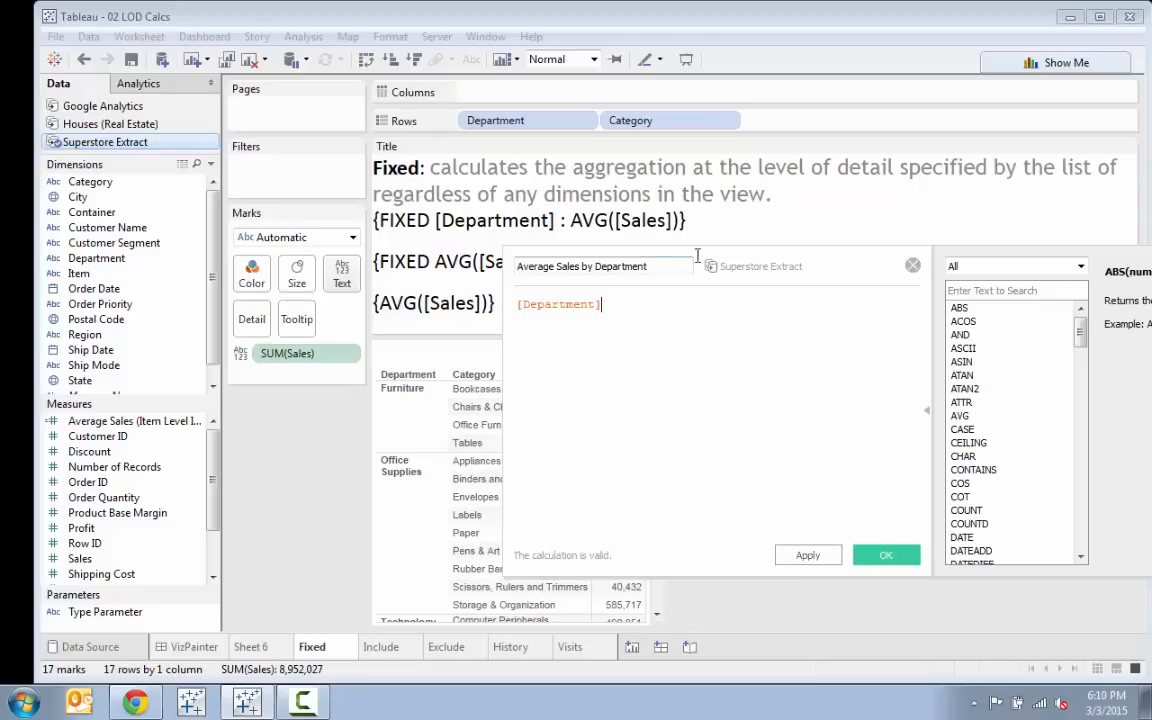
pyautogui.moveTo(736, 255); pyautogui.dragTo(587, 266)
pyautogui.moveTo(604, 360); pyautogui.dragTo(318, 288)
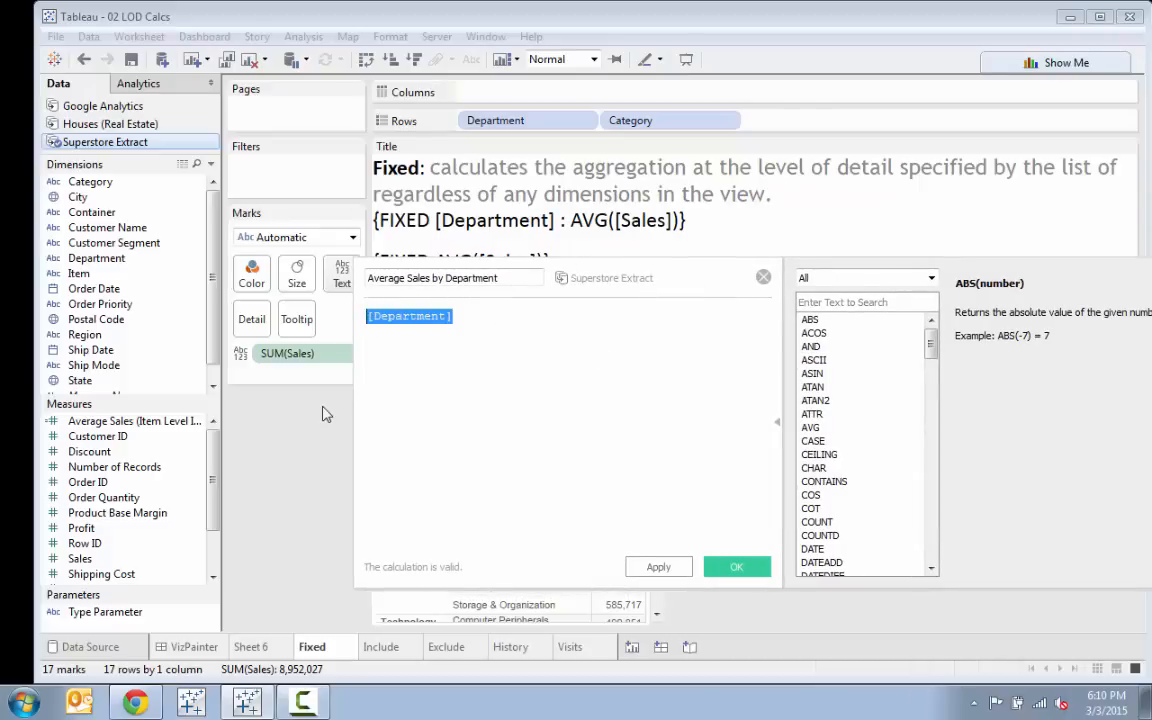
pyautogui.write('{')
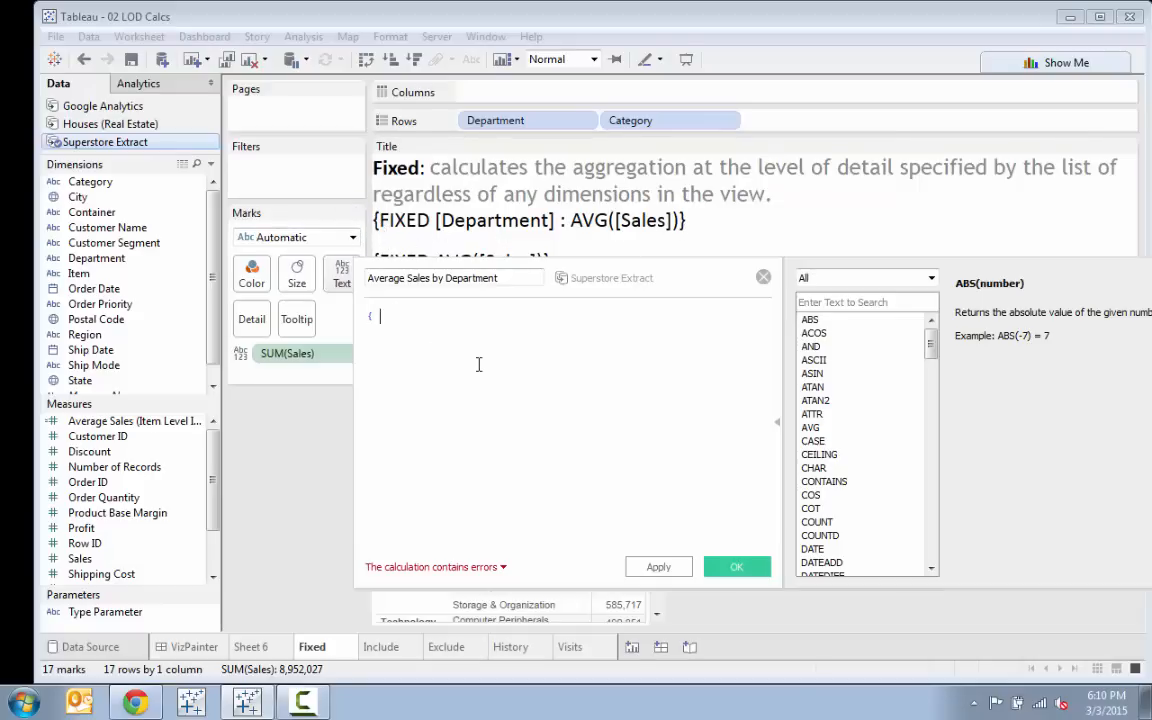
pyautogui.write('Fi')
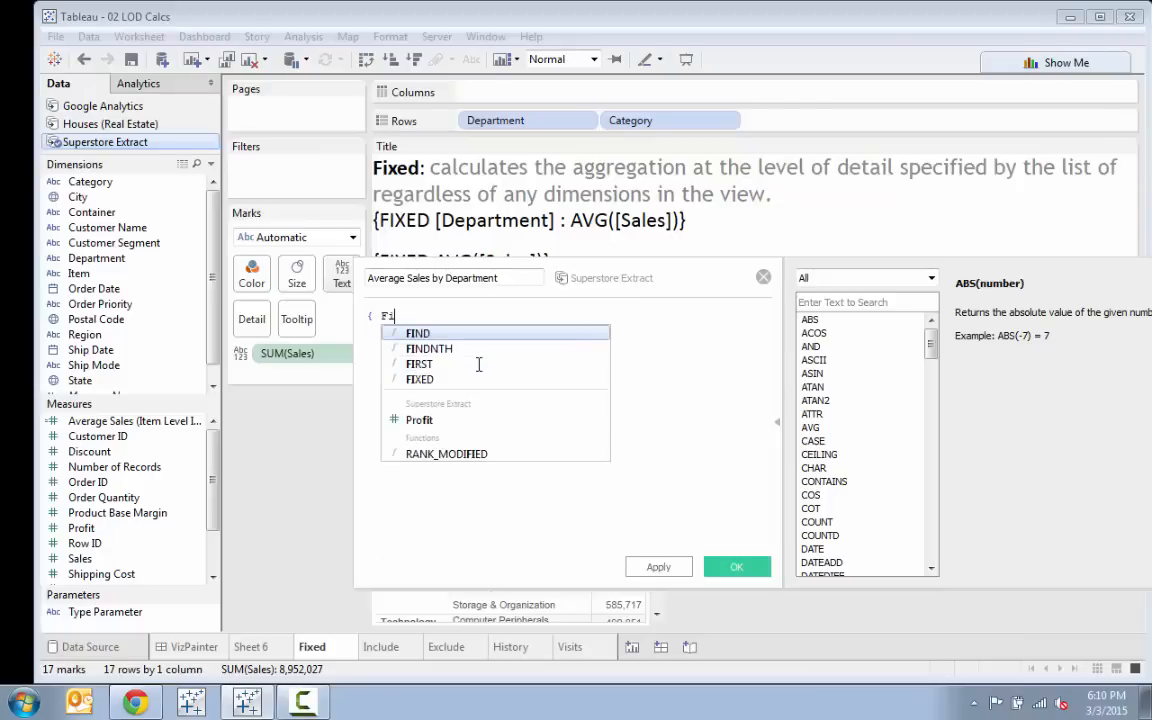
pyautogui.write('x')
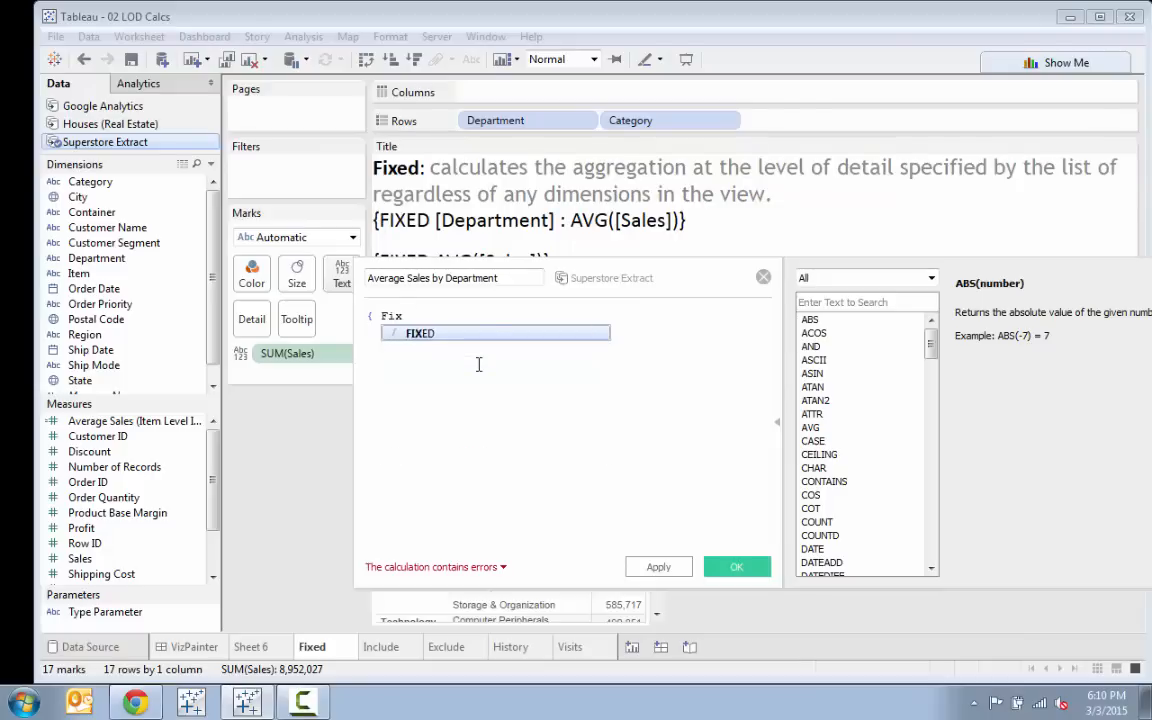
pyautogui.press('BackSpace')
pyautogui.press('BackSpace')
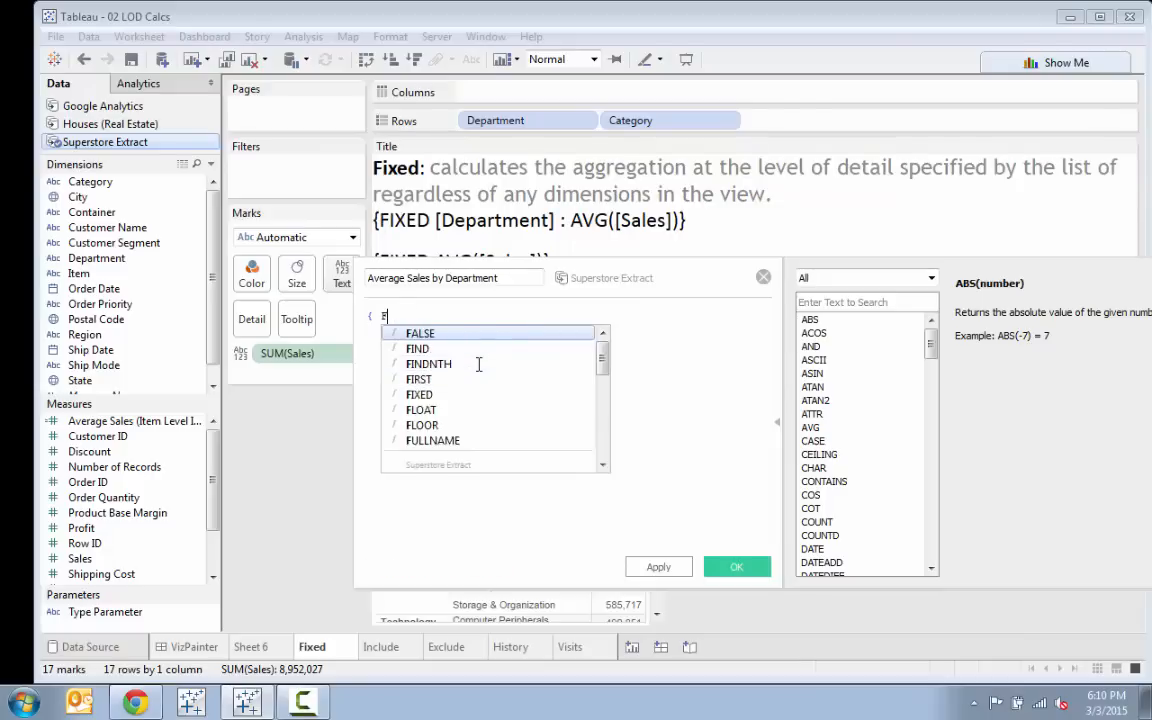
pyautogui.write('i')
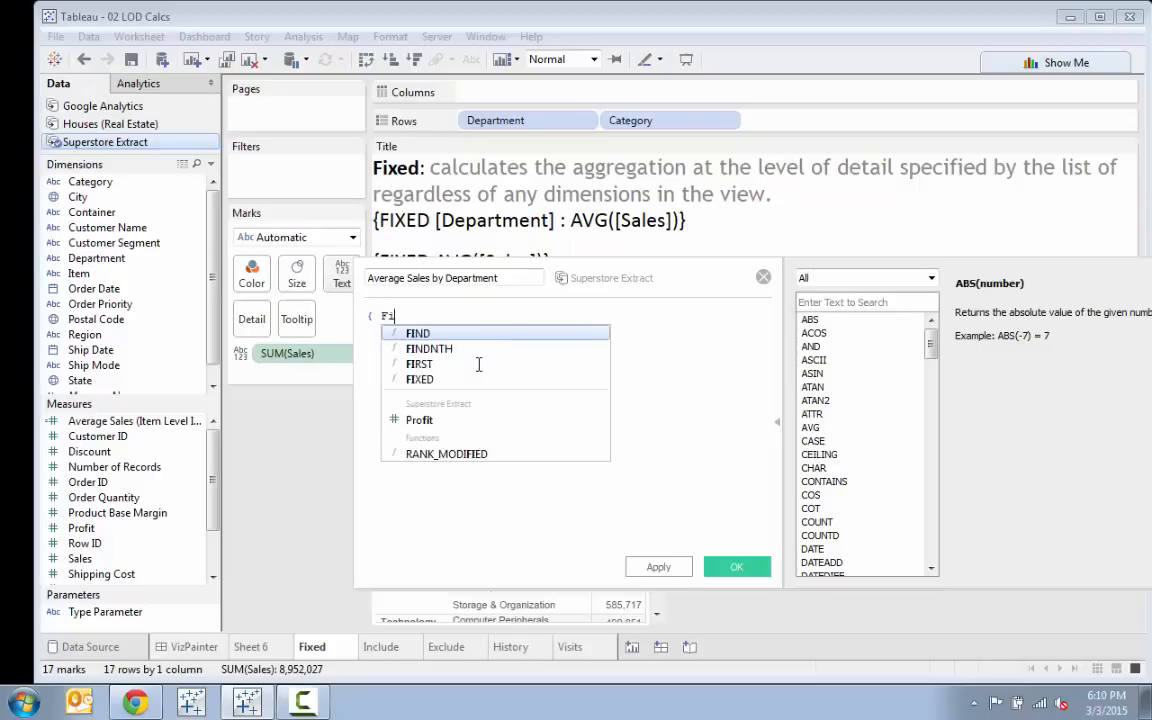
pyautogui.write('x')
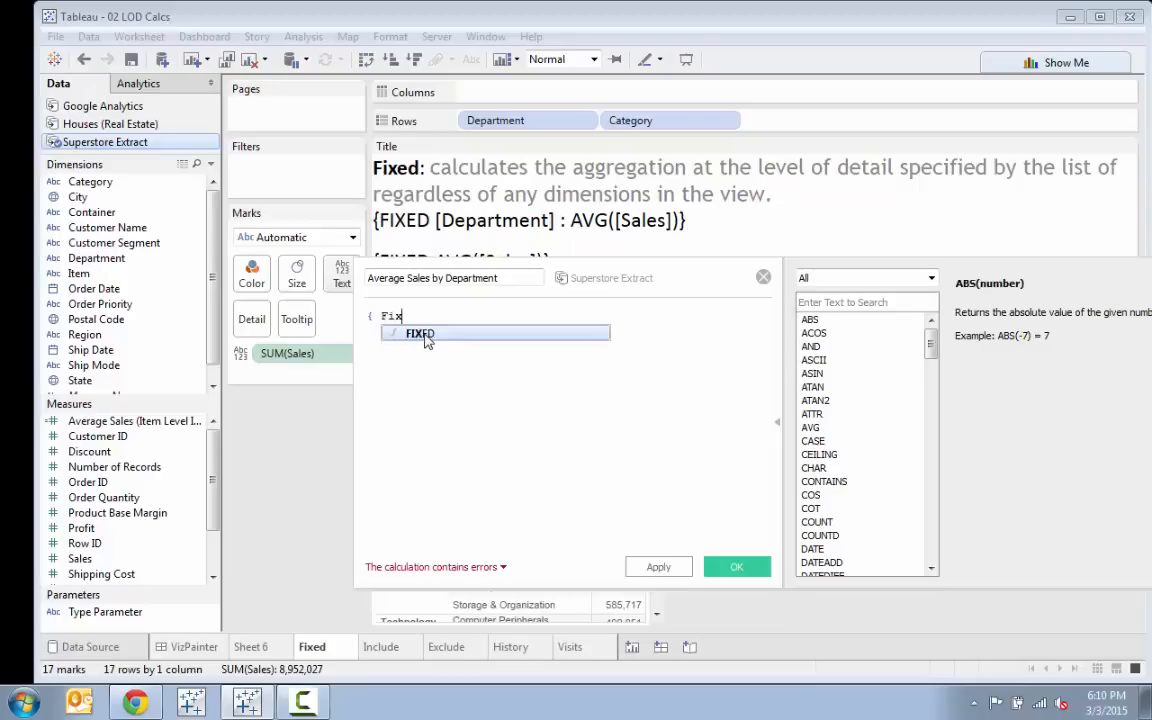
pyautogui.click(425, 334)
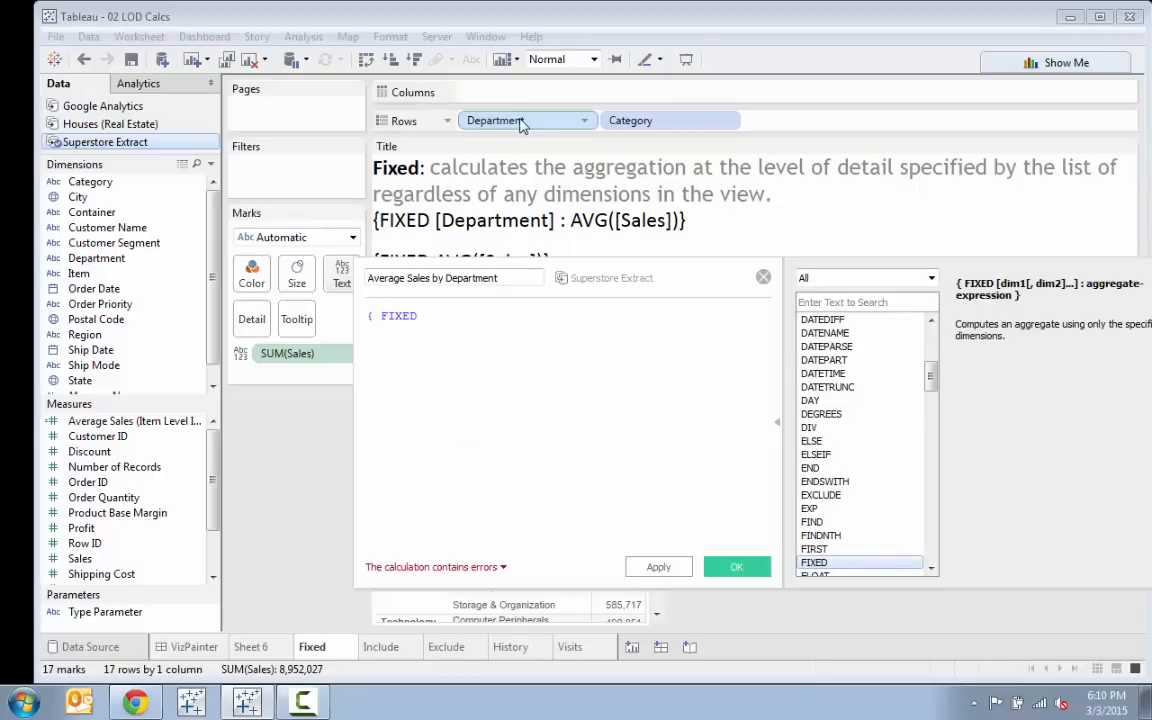
# Complete the formula as { FIXED [Department] : AVG([Sales]) }, reusing the Department field from Rows
pyautogui.moveTo(520, 125); pyautogui.dragTo(513, 337)
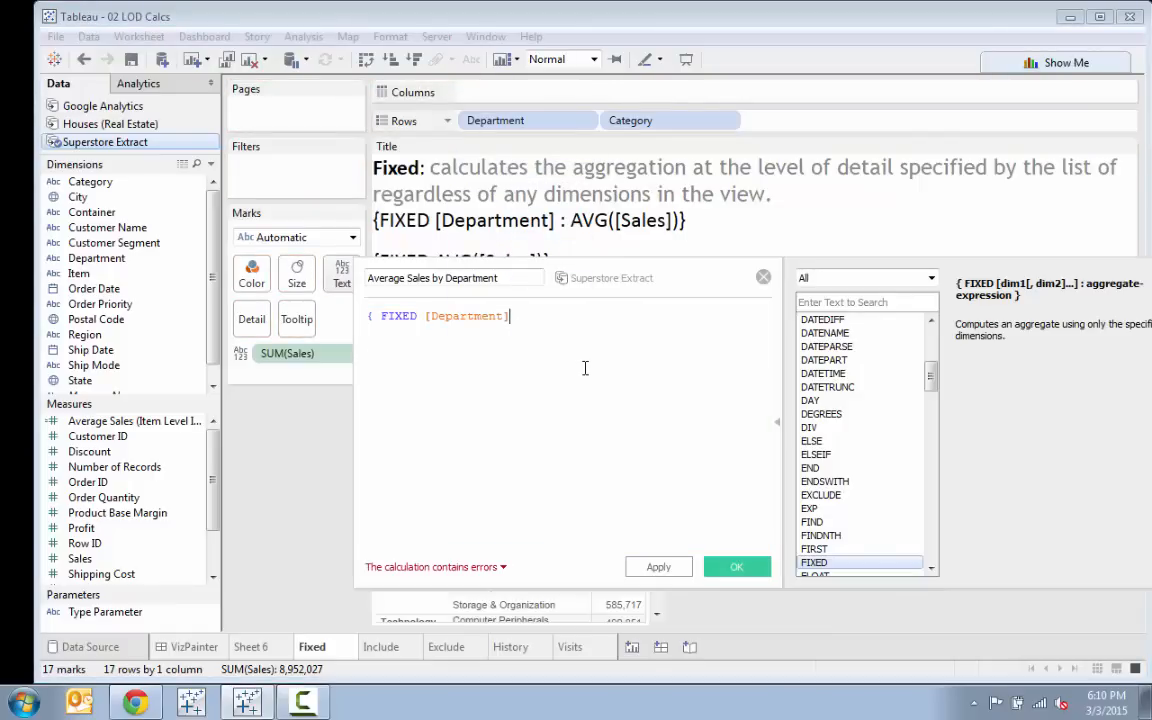
pyautogui.write(': A')
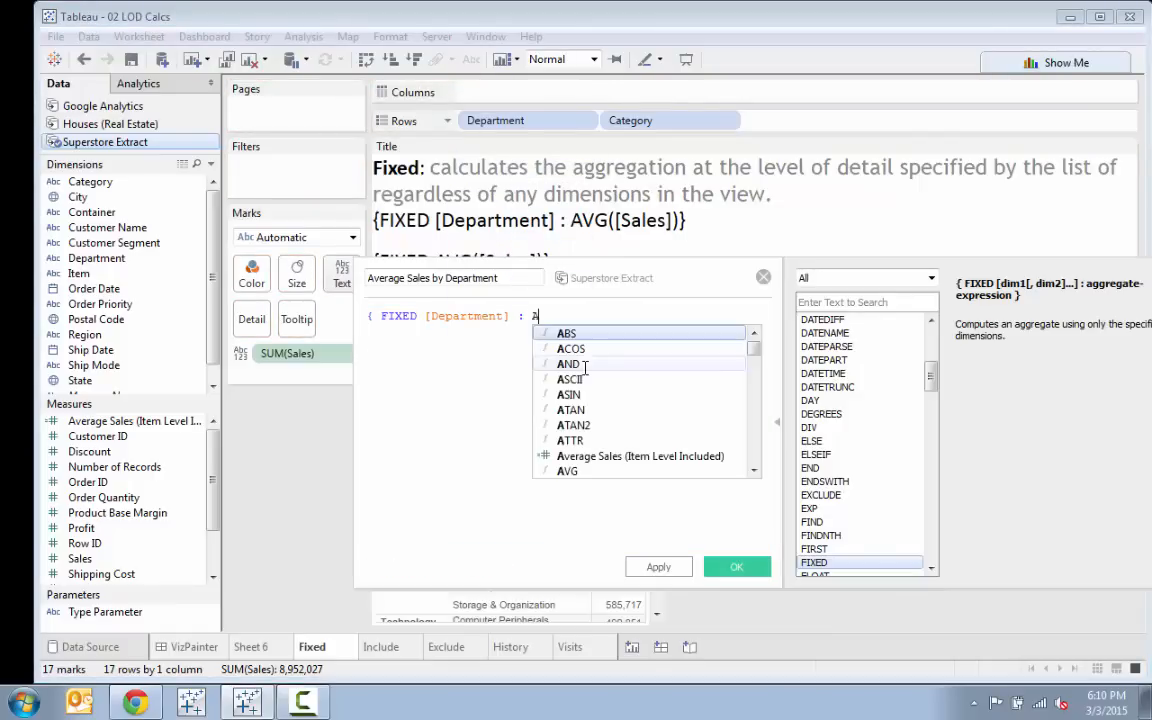
pyautogui.write('v')
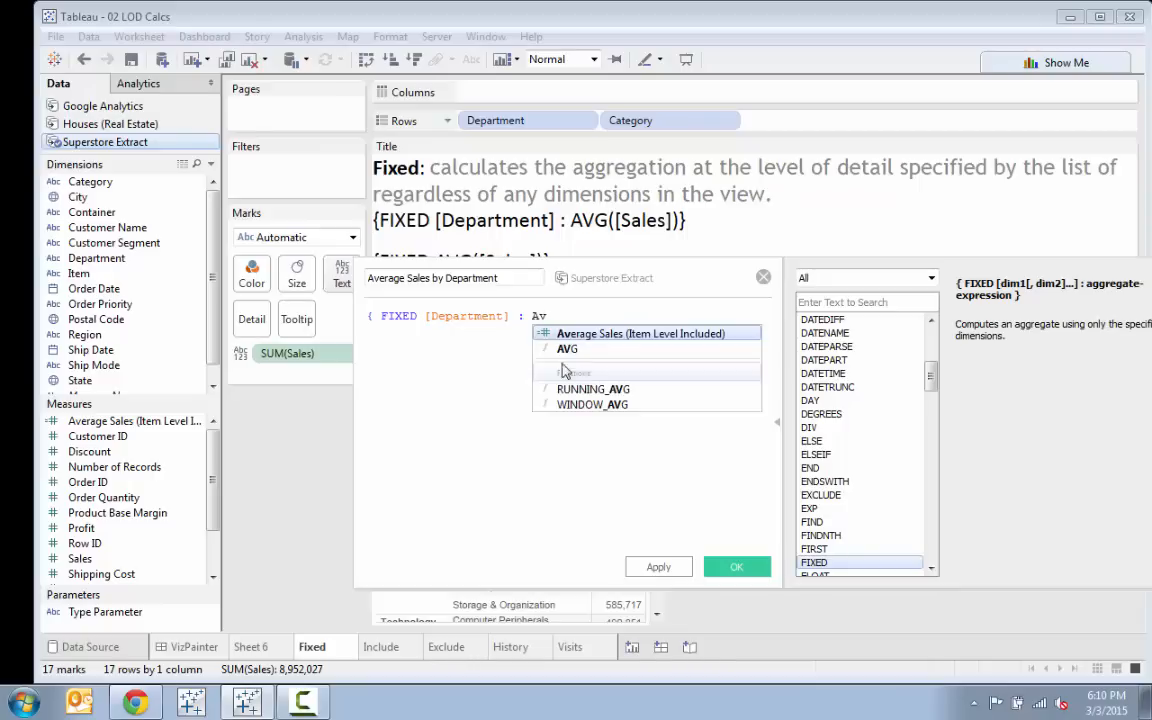
pyautogui.click(567, 349)
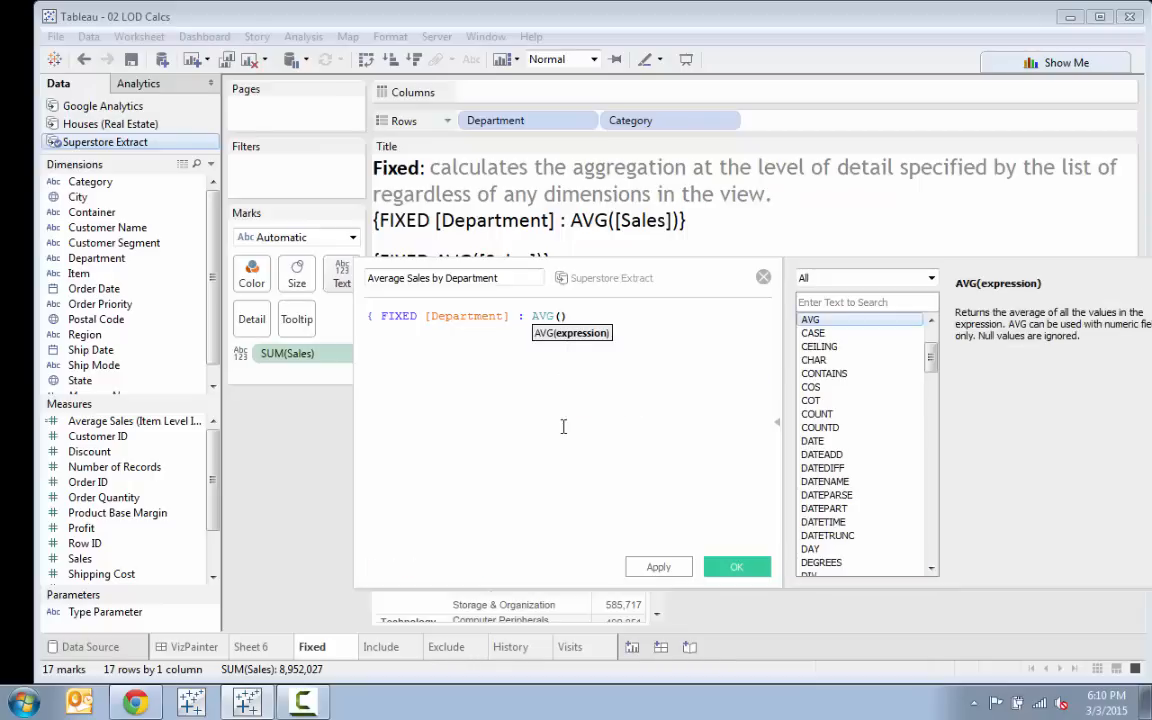
pyautogui.write('Sa')
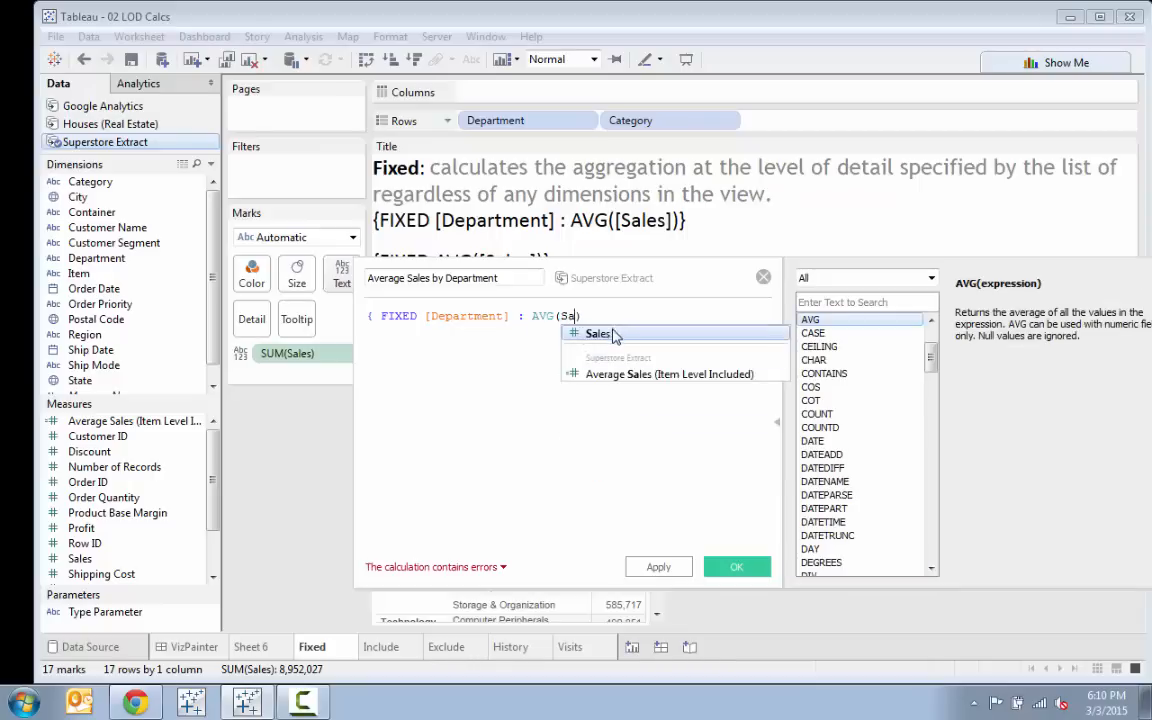
pyautogui.click(612, 335)
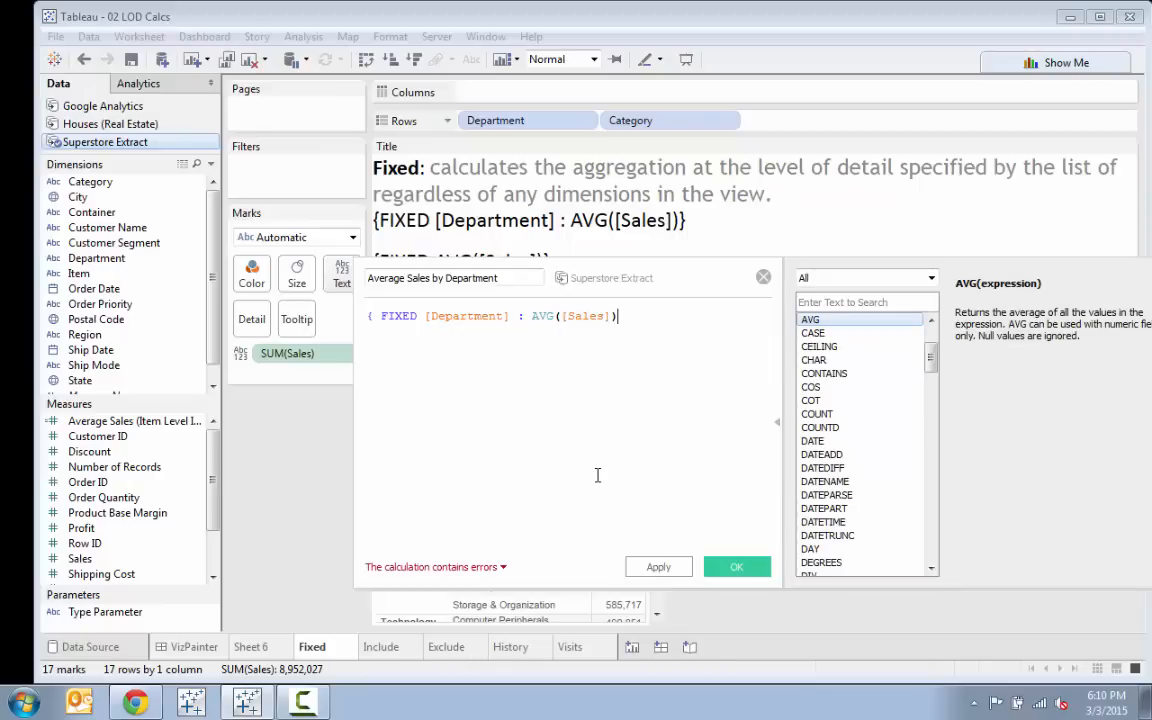
pyautogui.write('}')
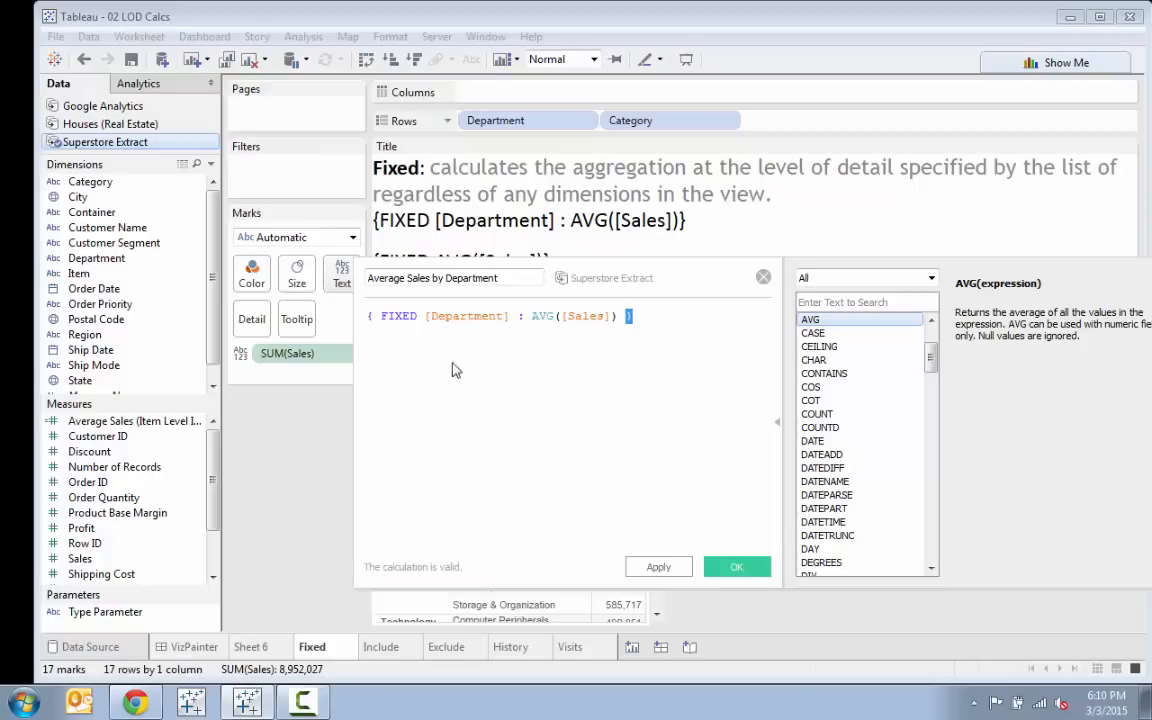
# Highlight the formula's FIXED keyword, Department dimension and AVG([Sales]) aggregation in turn, and save the calculation
pyautogui.click(392, 316)
pyautogui.doubleClick(392, 316)
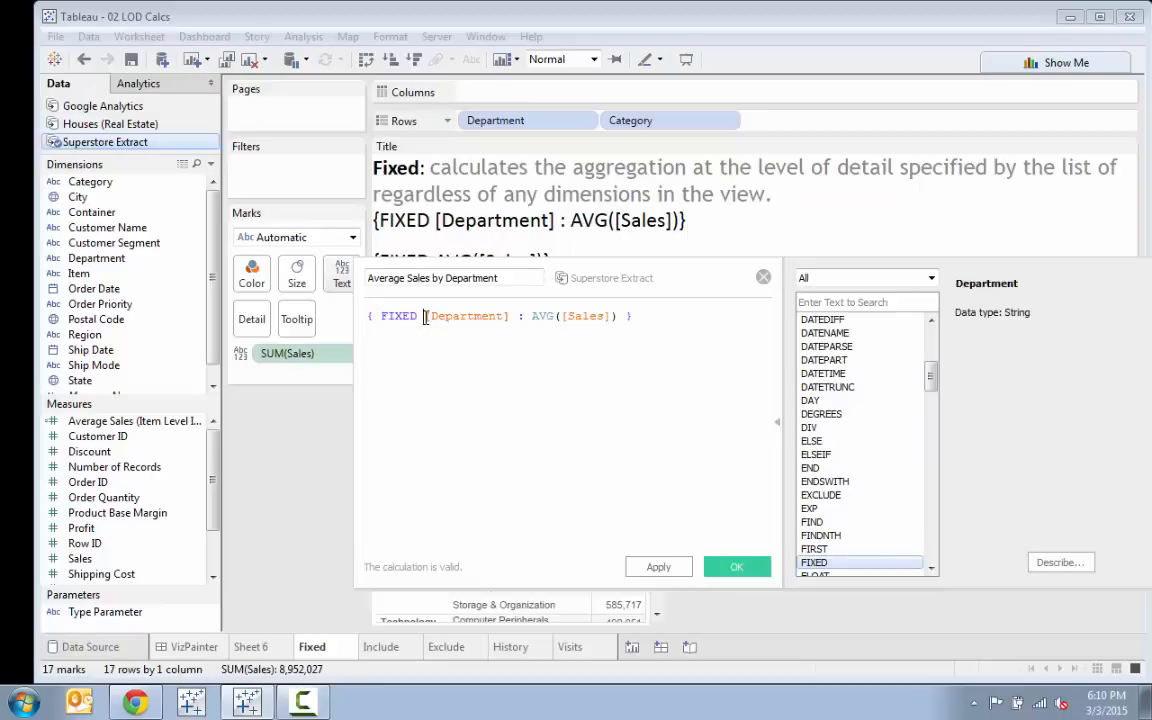
pyautogui.moveTo(426, 316); pyautogui.dragTo(513, 318)
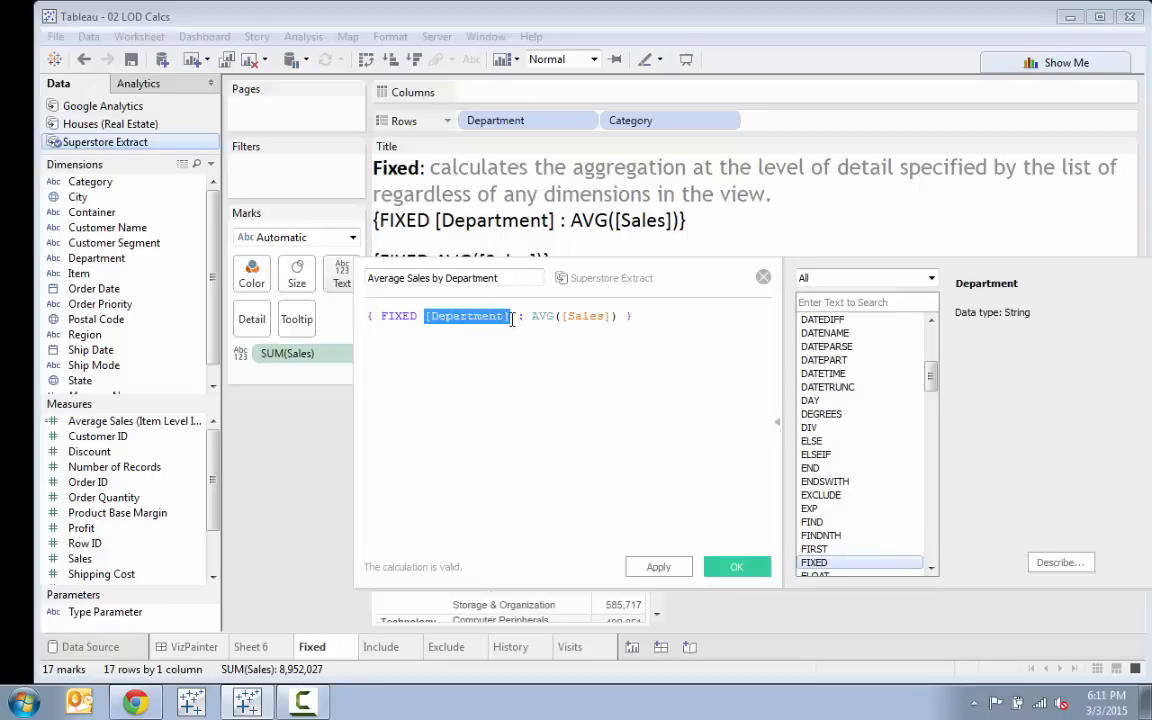
pyautogui.click(445, 318)
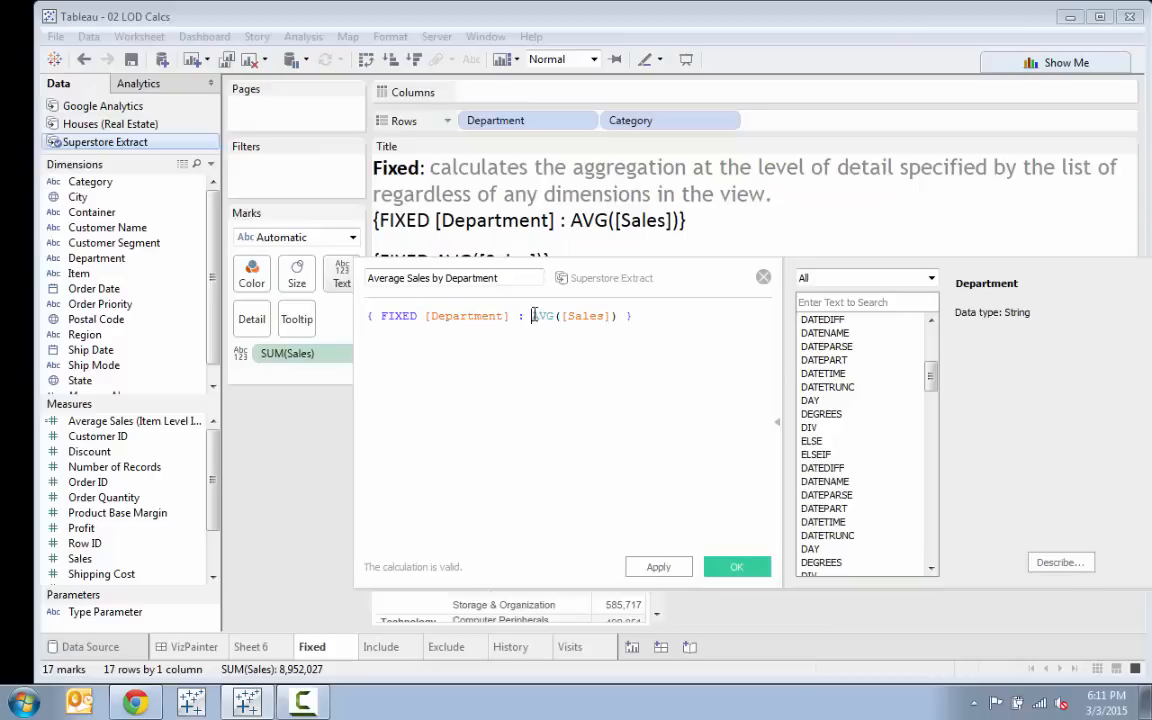
pyautogui.moveTo(531, 317); pyautogui.dragTo(617, 318)
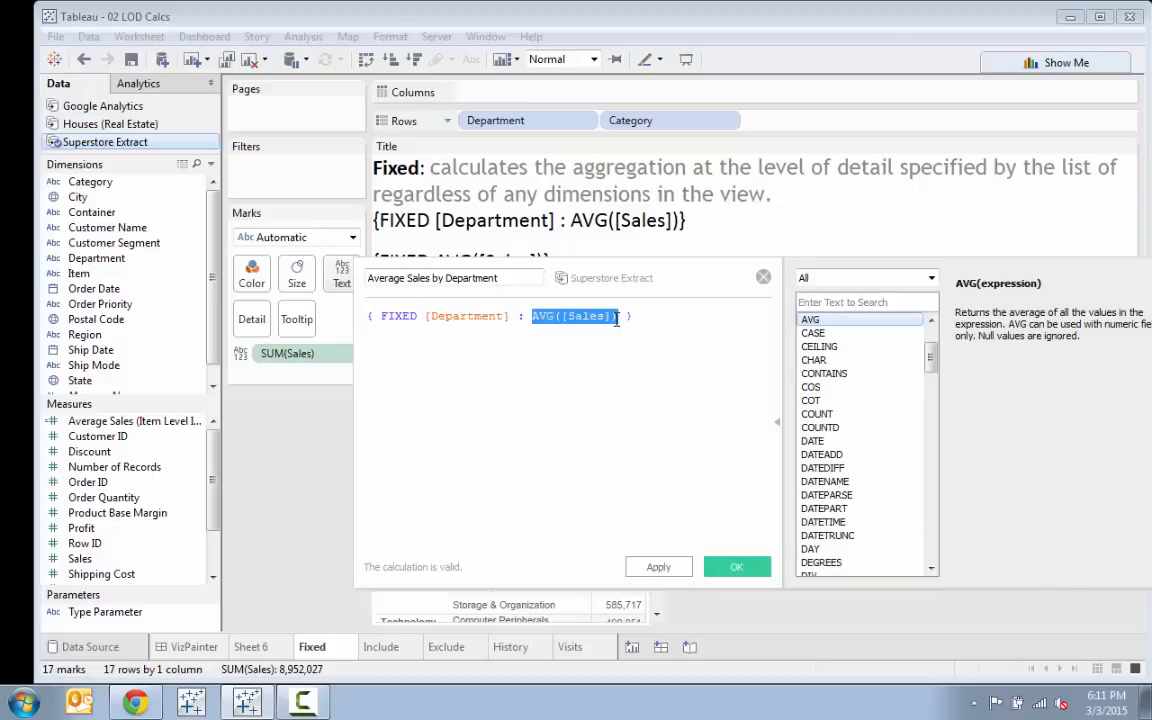
pyautogui.click(616, 377)
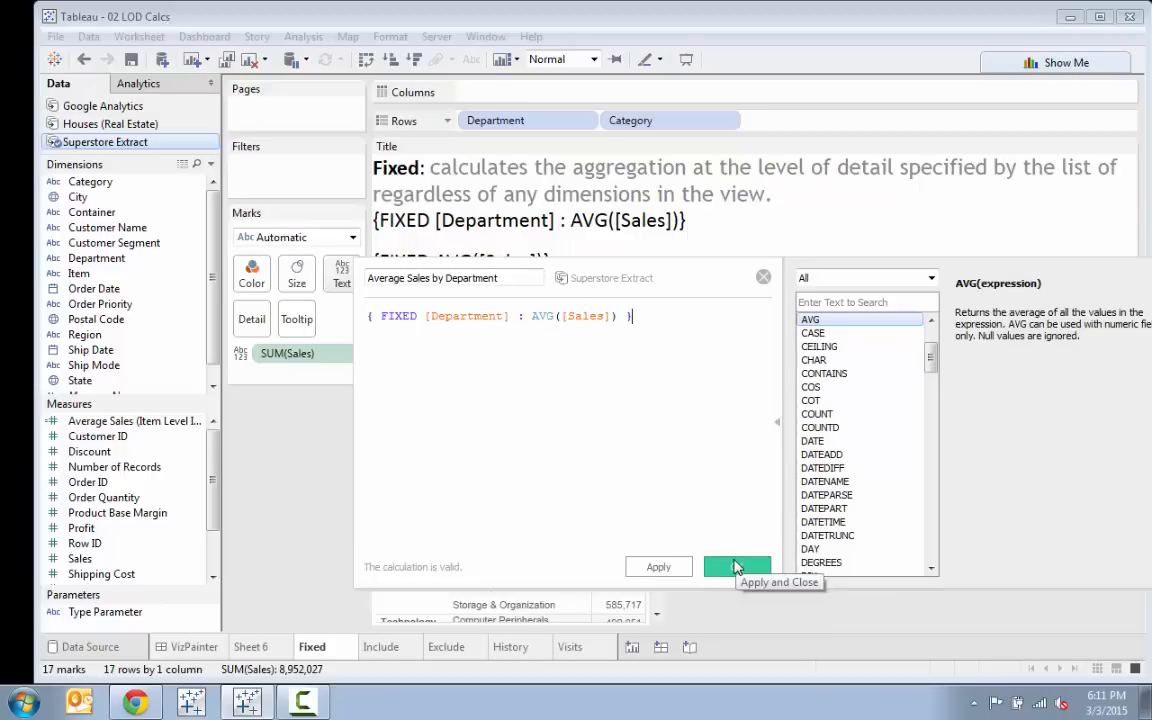
pyautogui.click(735, 567)
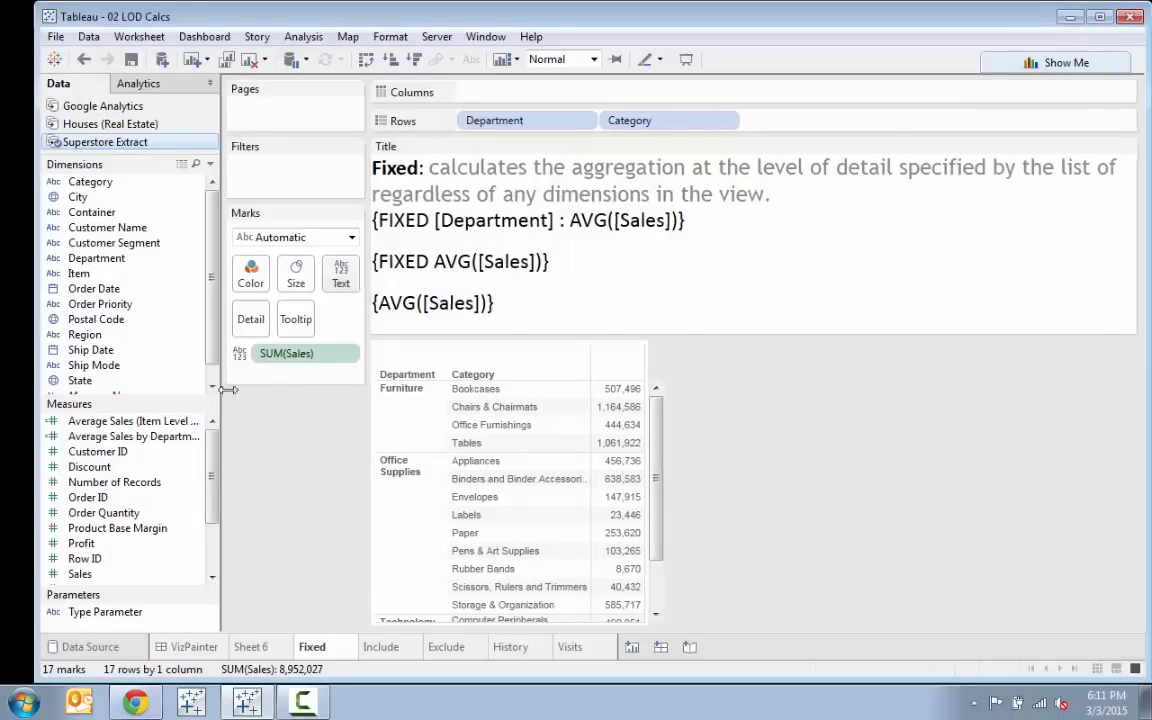
# Widen the data pane to show full field names and change the aggregation of Sales on the Marks card to Average
pyautogui.moveTo(217, 389); pyautogui.dragTo(262, 391)
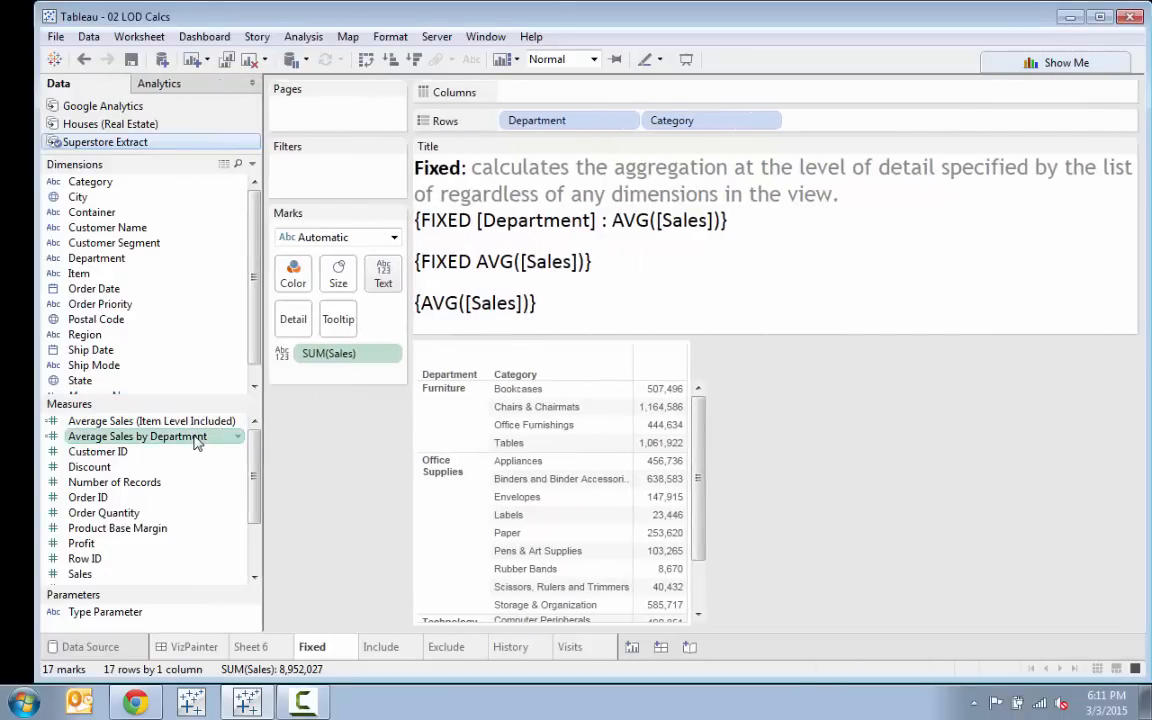
pyautogui.click(390, 355)
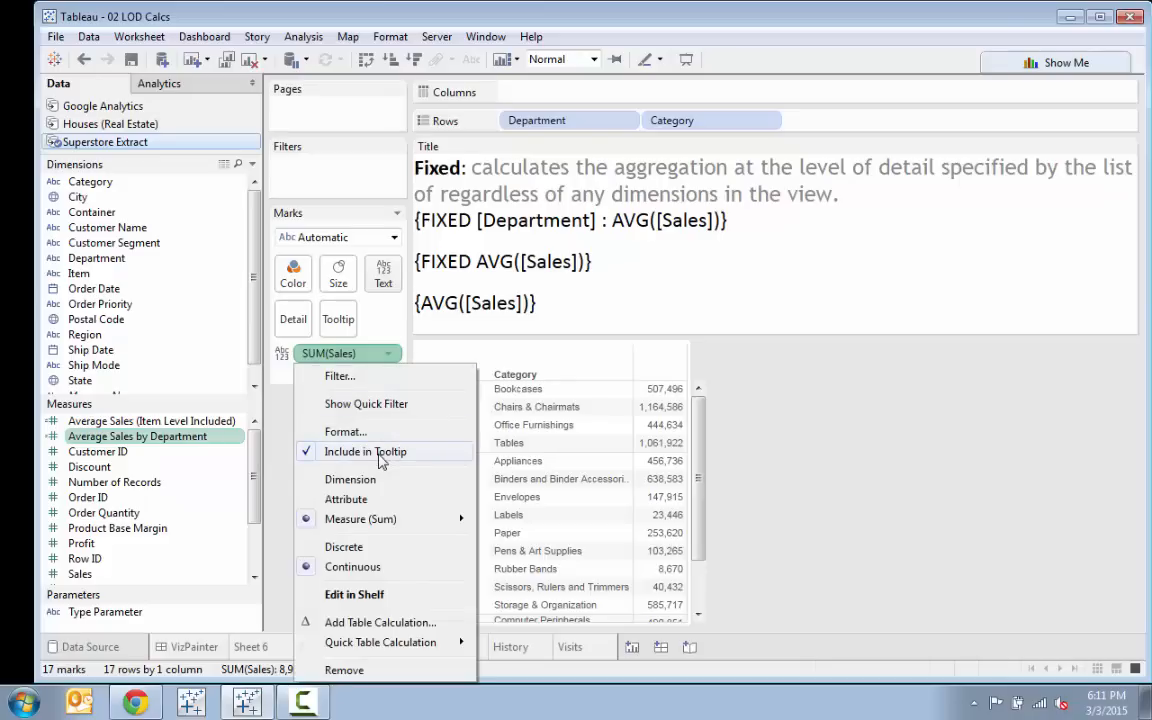
pyautogui.moveTo(380, 519)
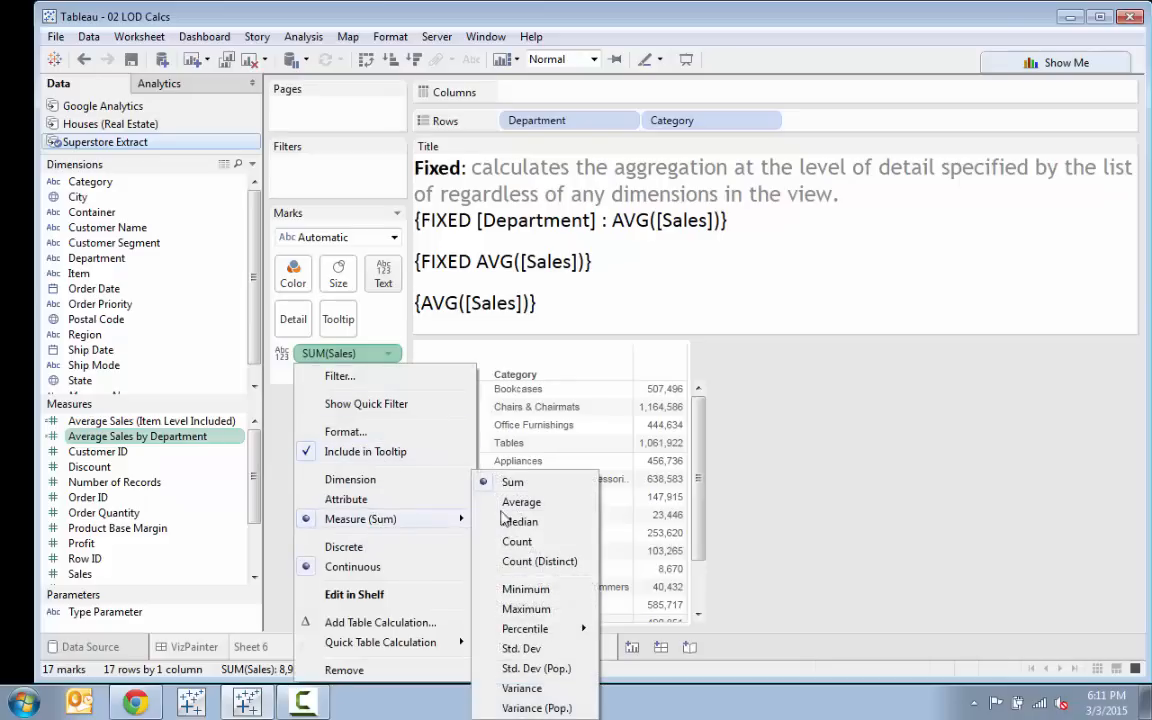
pyautogui.click(560, 502)
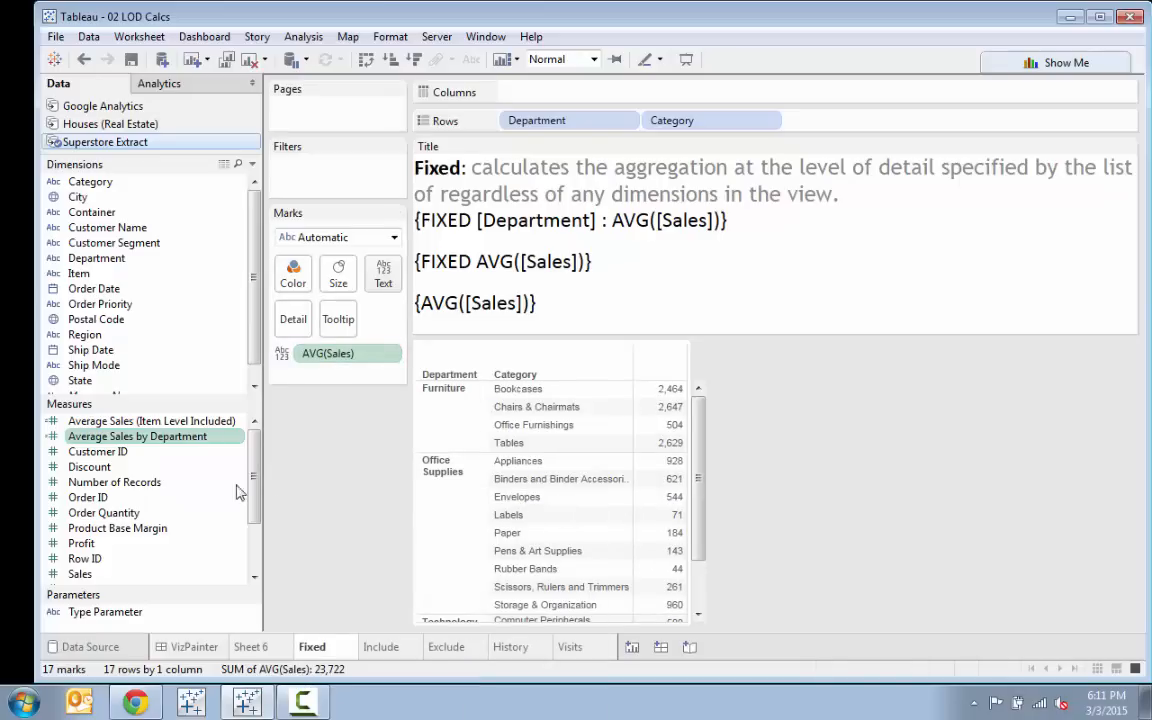
# Add Average Sales by Department to the table beside average sales, and enlarge the columns and header row to fit the full header
pyautogui.moveTo(170, 444); pyautogui.dragTo(675, 415)
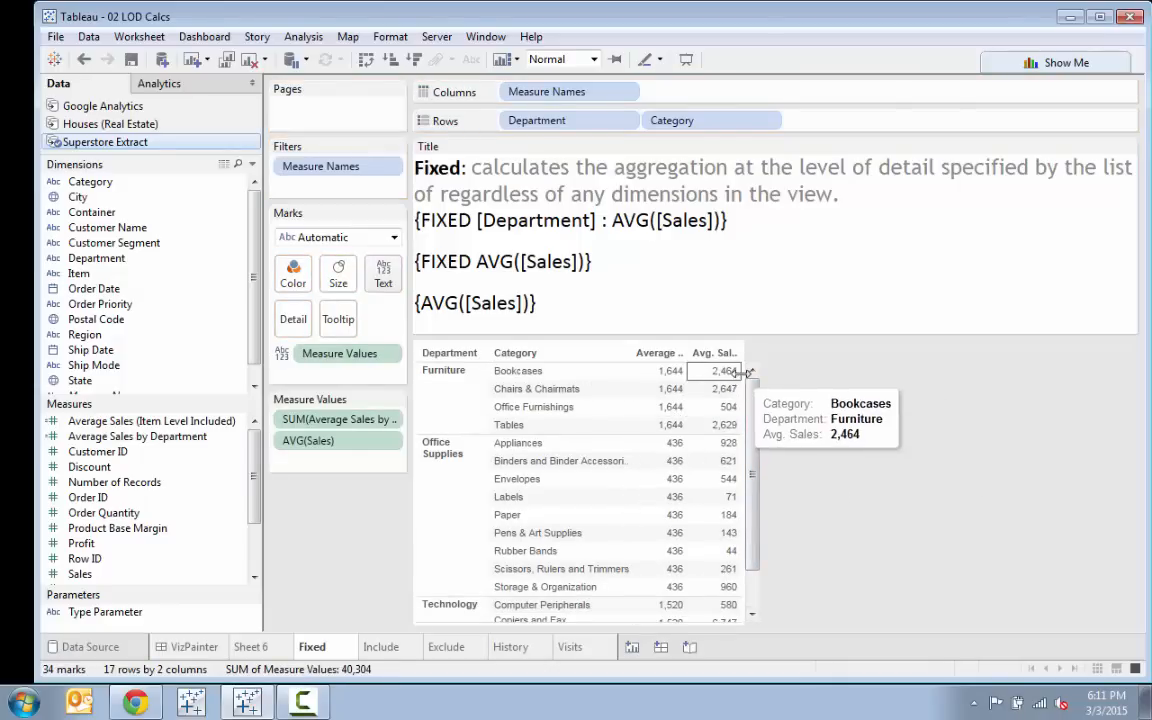
pyautogui.moveTo(741, 368); pyautogui.dragTo(792, 374)
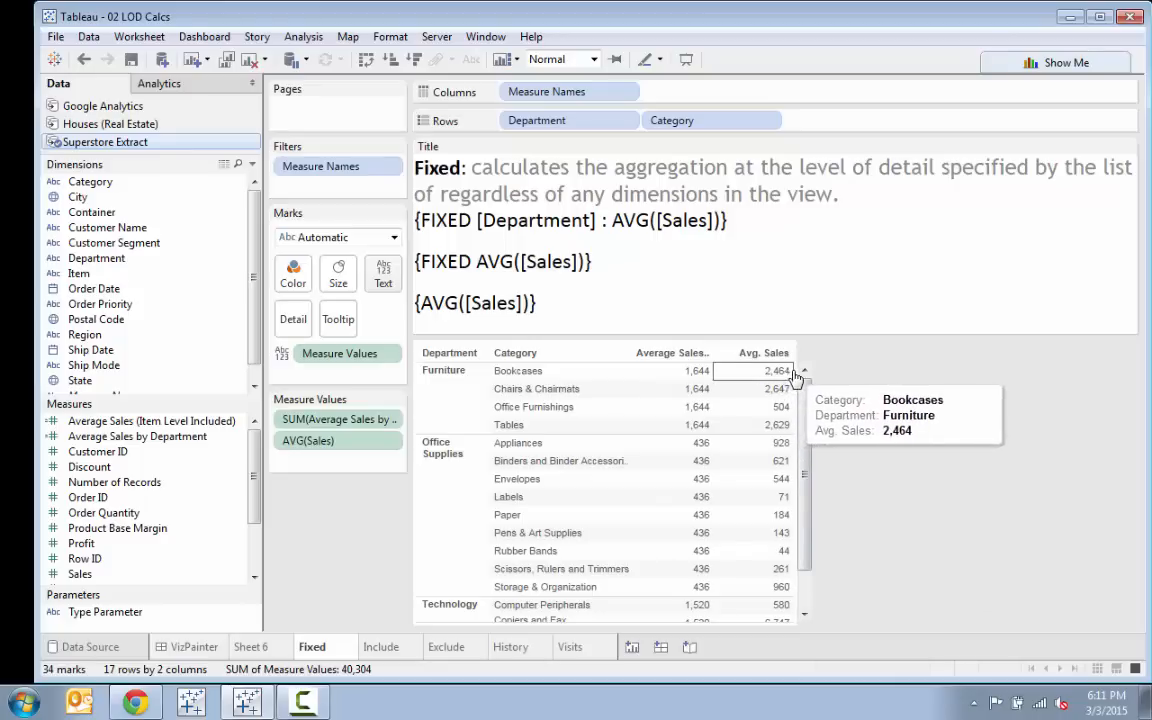
pyautogui.moveTo(797, 372); pyautogui.dragTo(868, 391)
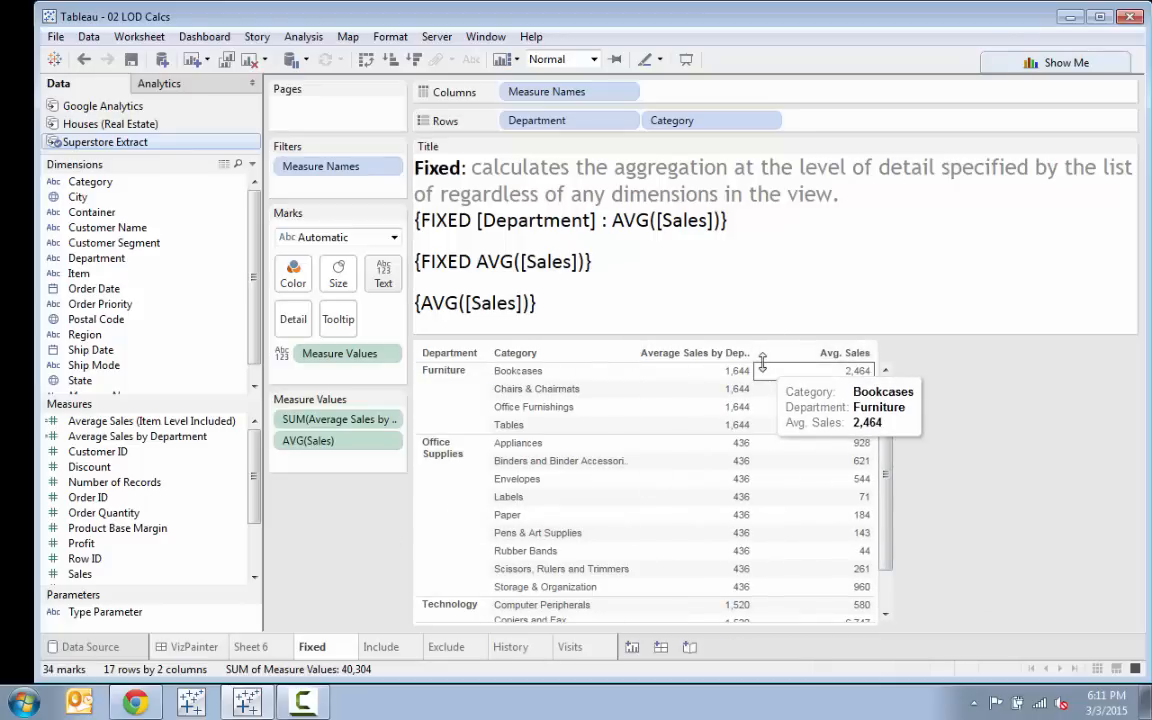
pyautogui.moveTo(762, 363); pyautogui.dragTo(766, 382)
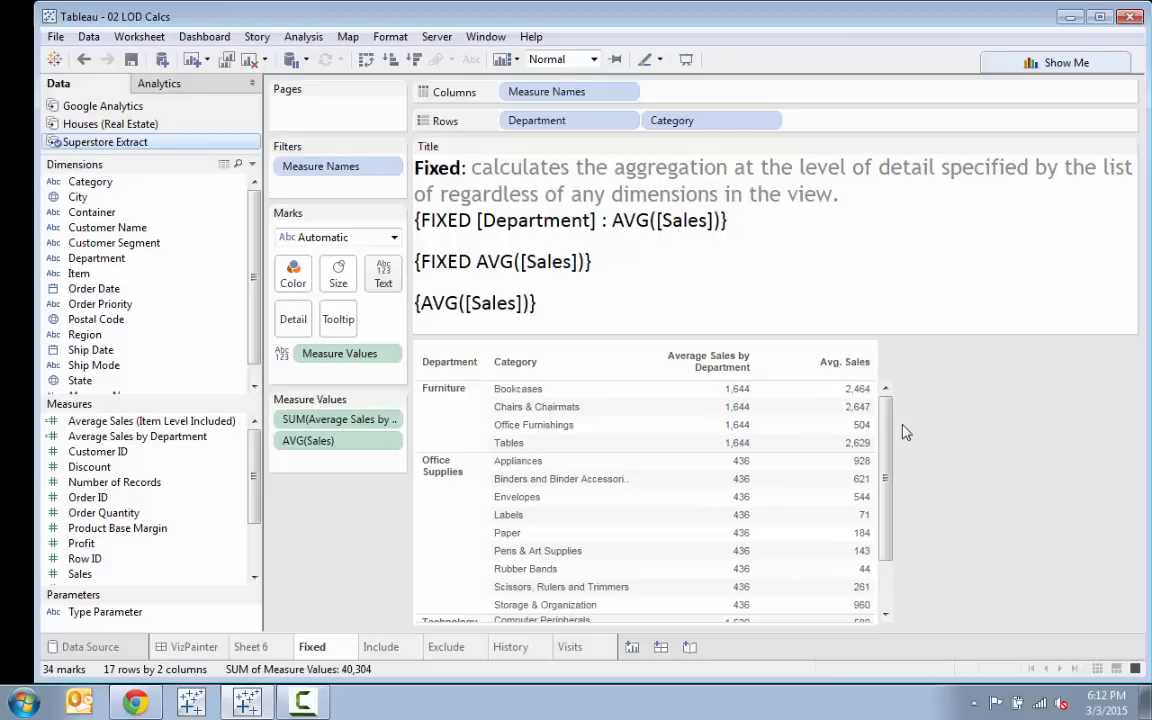
pyautogui.moveTo(748, 412)
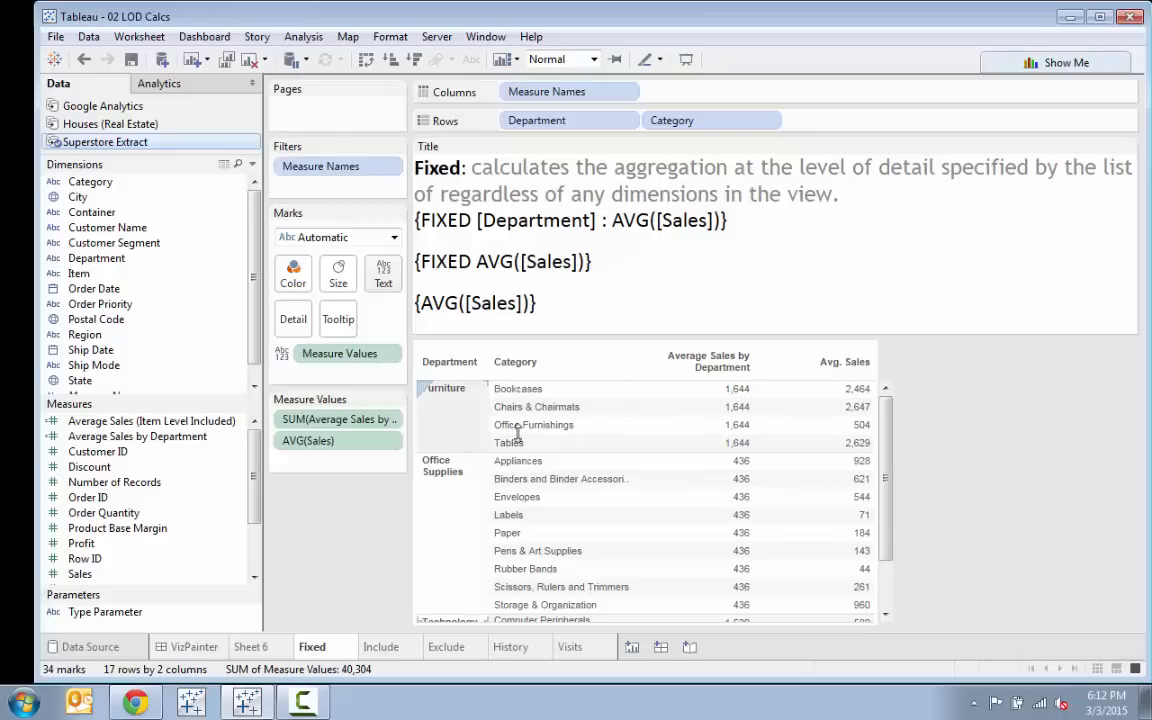
pyautogui.moveTo(866, 398)
pyautogui.moveTo(700, 410)
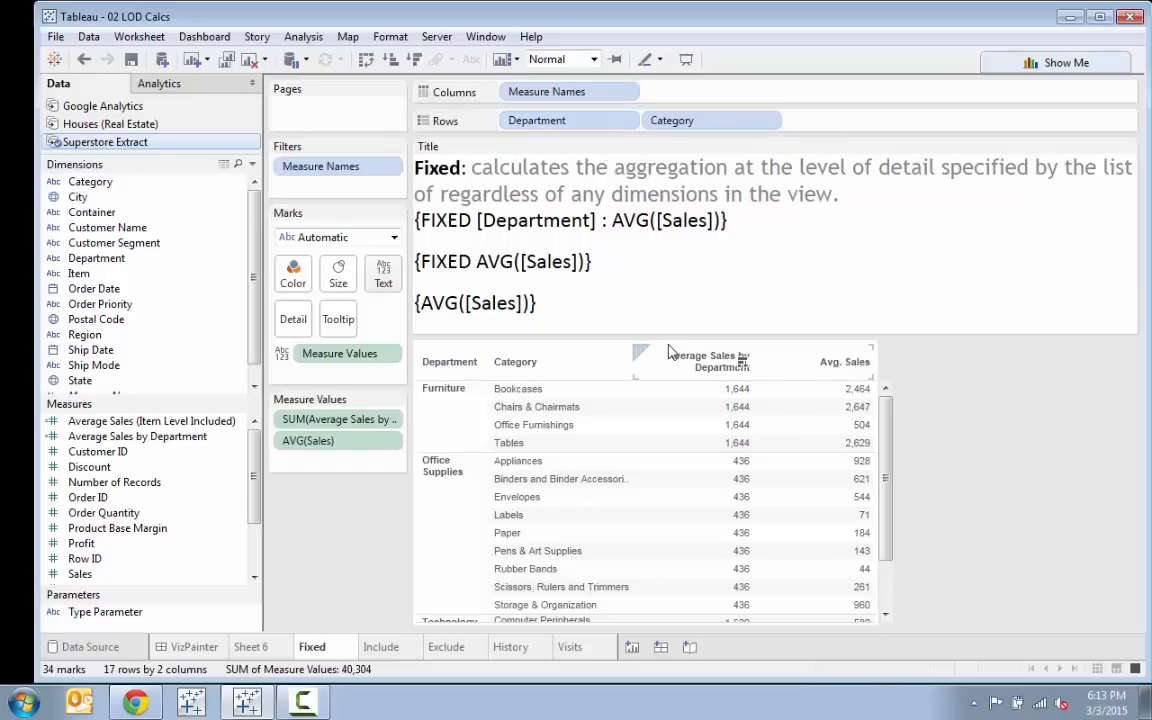
# Switch to the Include worksheet and fill the Department and Category table with the distinct count of Item
pyautogui.click(380, 648)
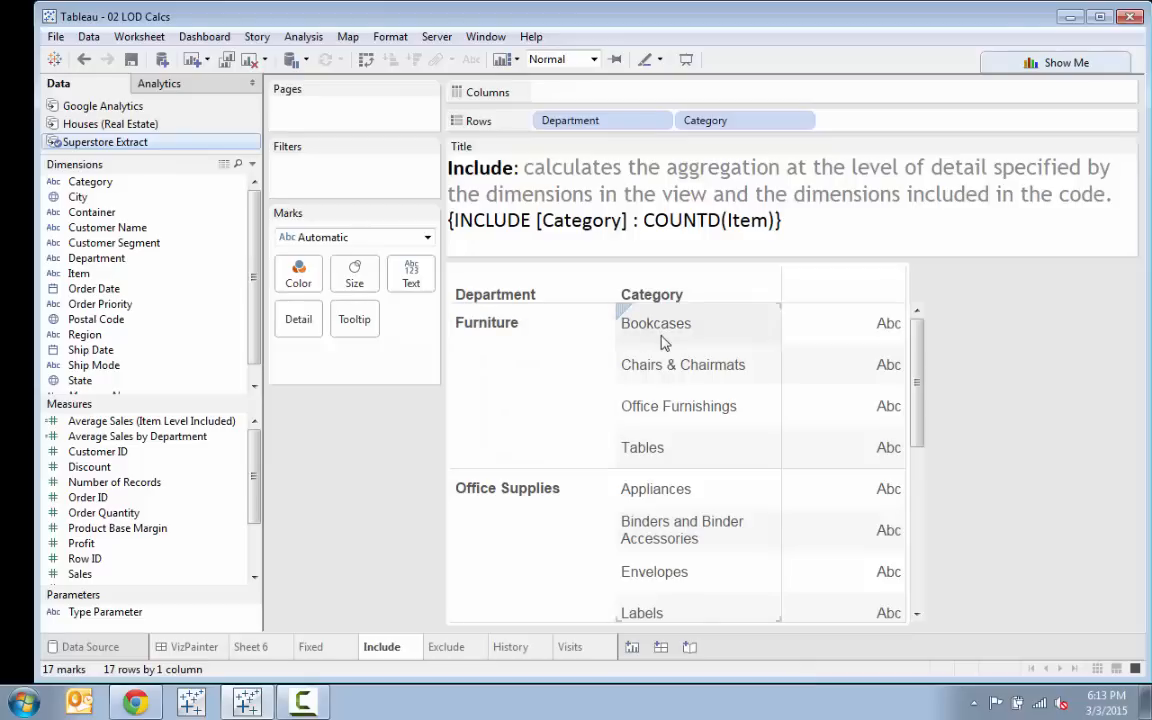
pyautogui.click(88, 279)
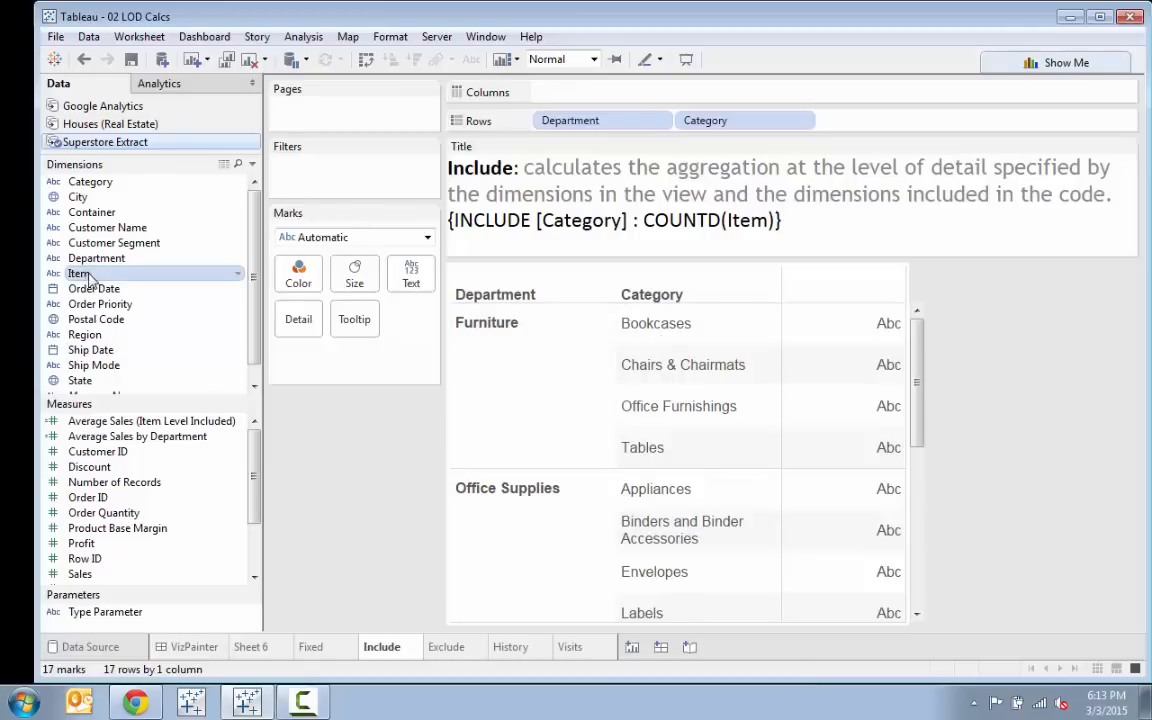
pyautogui.moveTo(88, 277); pyautogui.dragTo(858, 377)
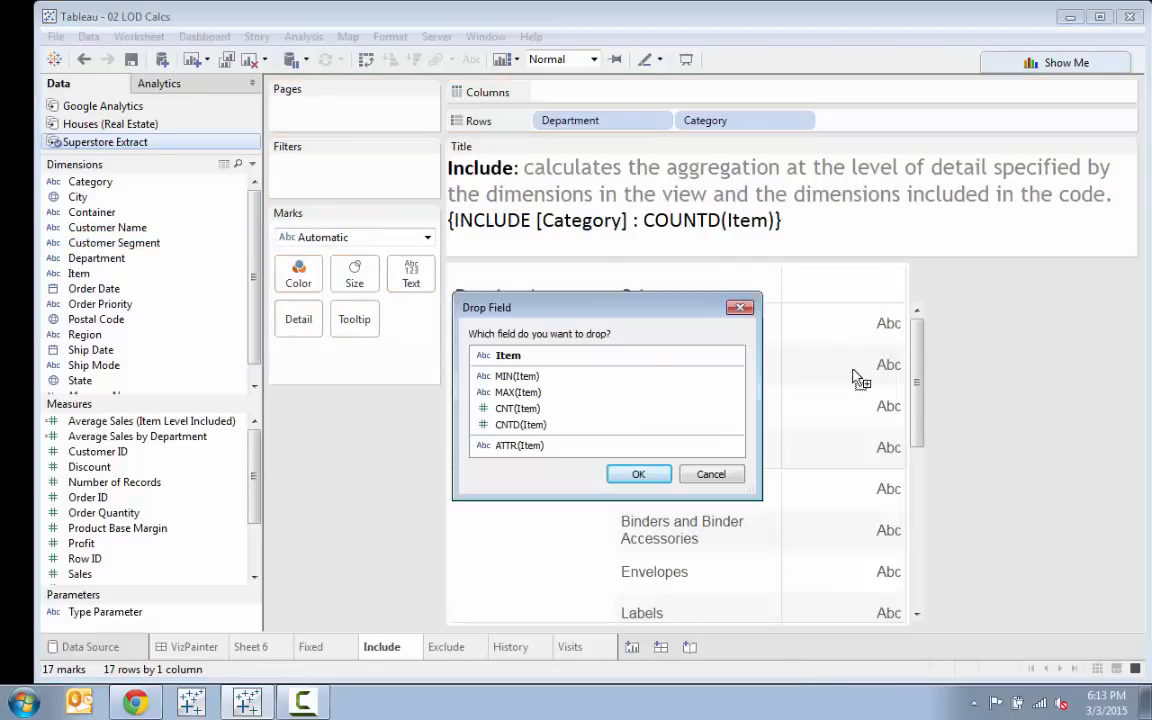
pyautogui.doubleClick(505, 428)
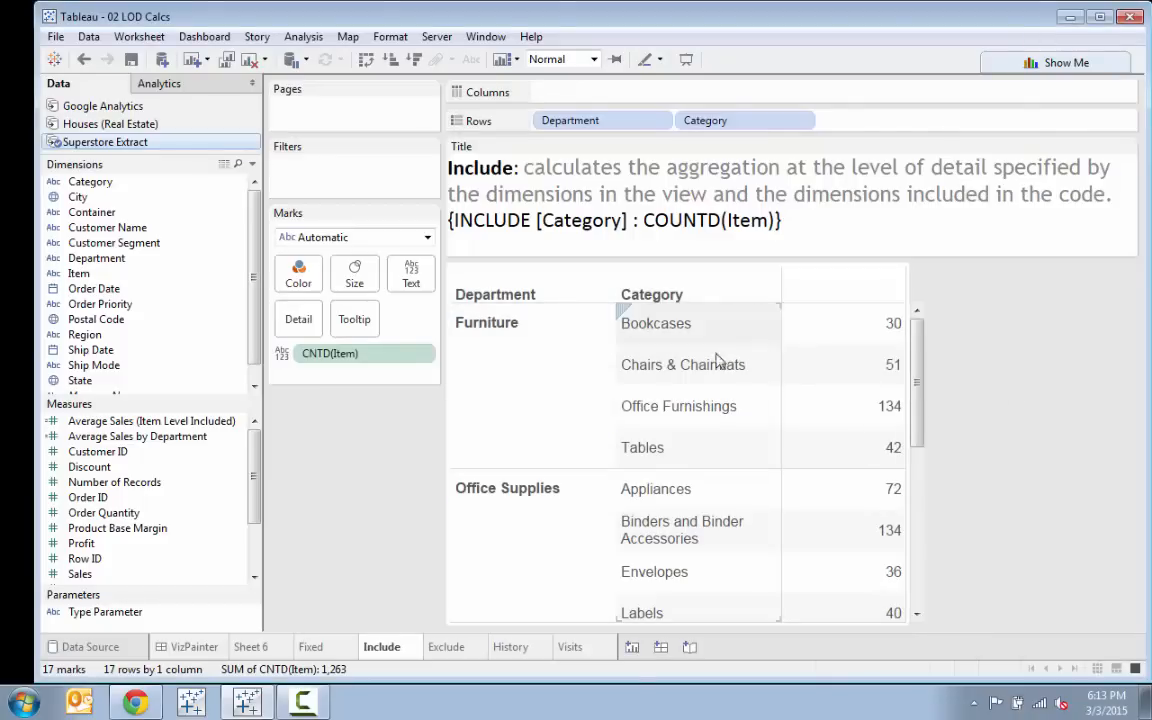
# Remove Category from Rows so the distinct item count is broken down by Department only
pyautogui.moveTo(841, 370)
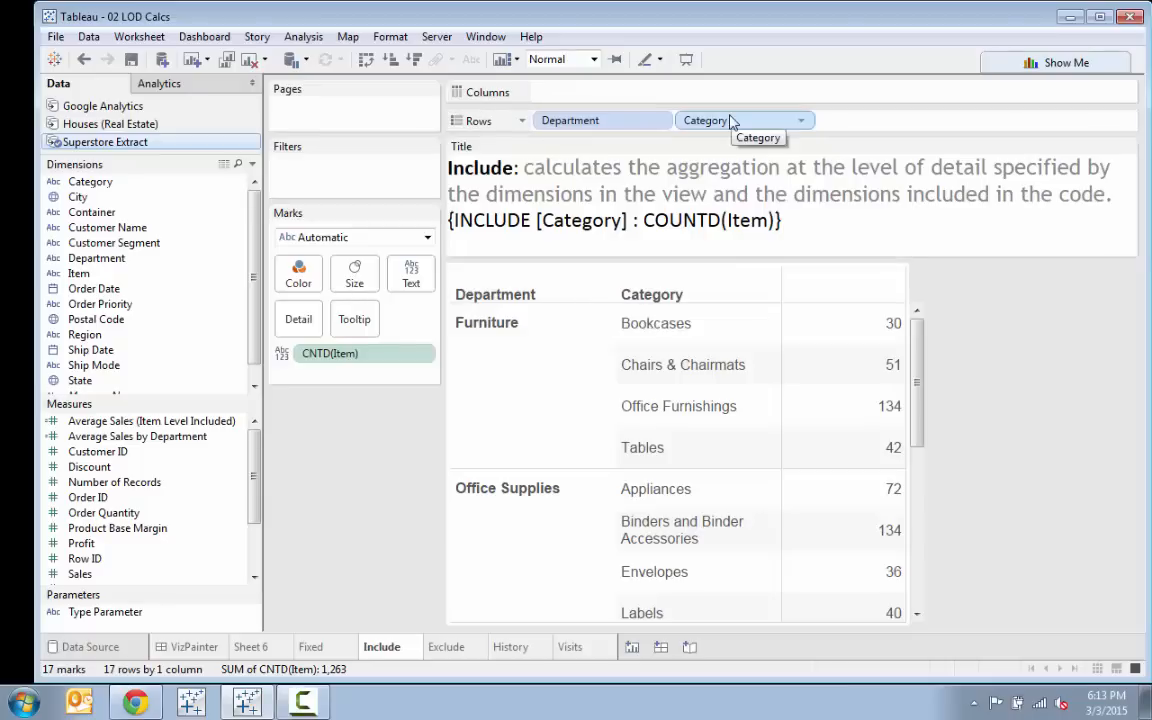
pyautogui.moveTo(733, 123); pyautogui.dragTo(393, 464)
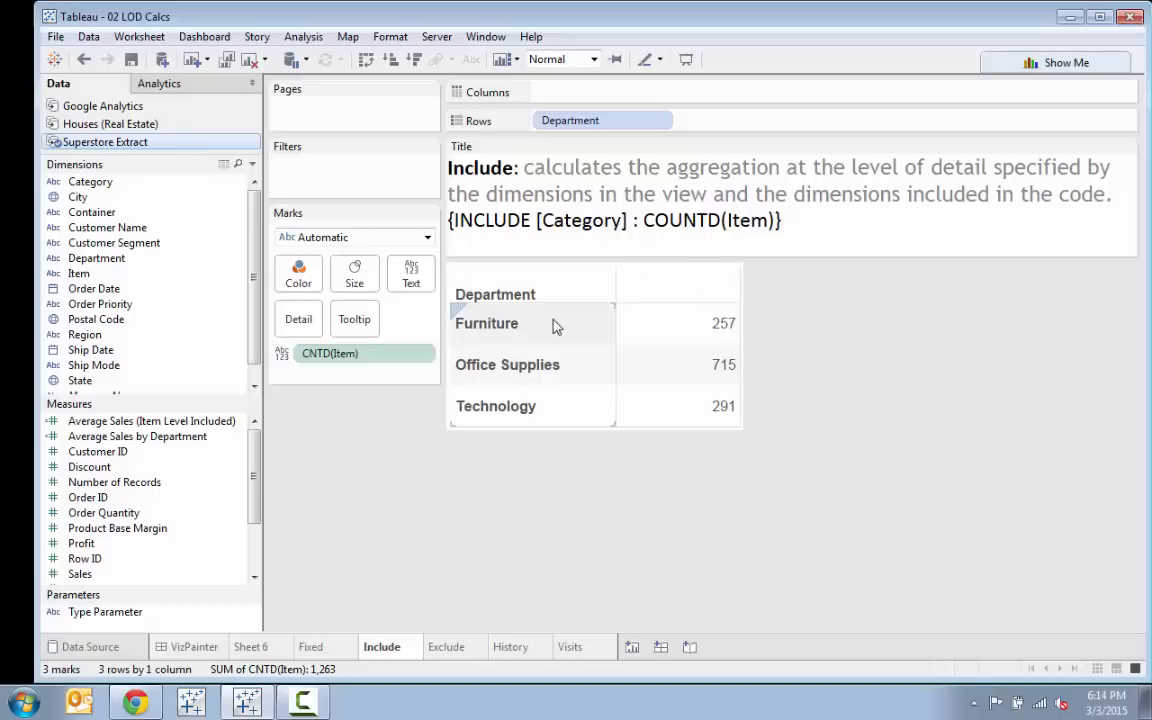
pyautogui.moveTo(717, 332)
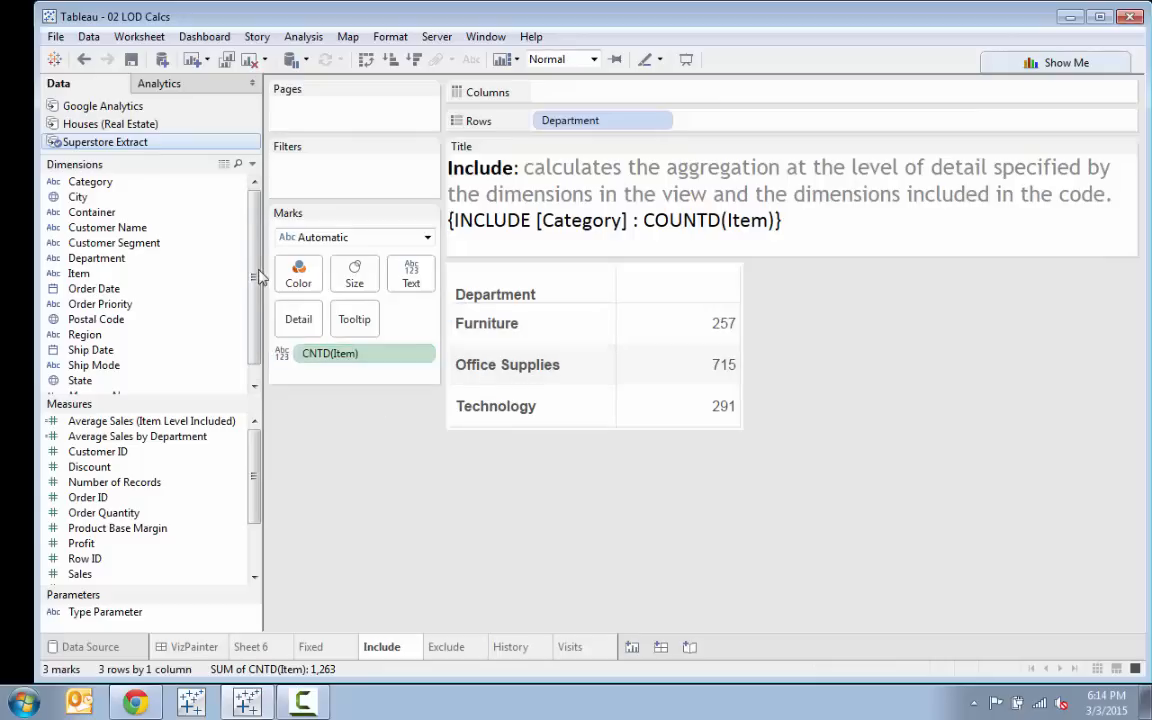
# Create a calculated field in Superstore Extract and name it "# Items (Including Cateogry)"
pyautogui.moveTo(252, 275); pyautogui.dragTo(254, 290)
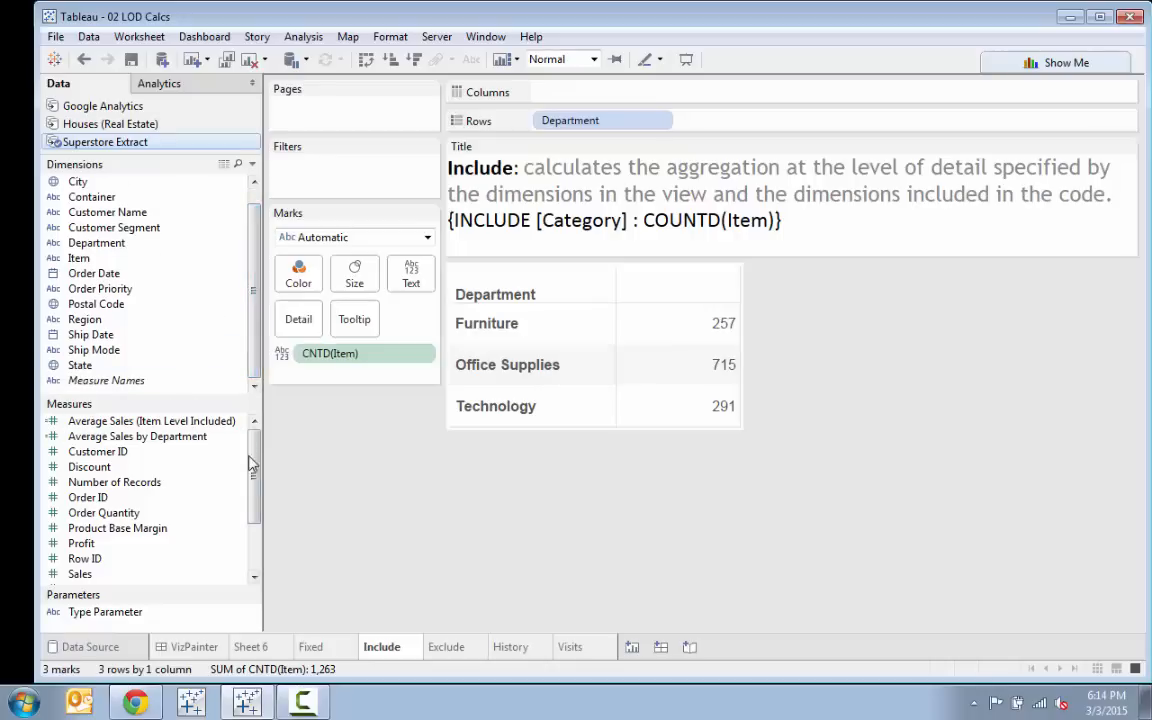
pyautogui.rightClick(173, 394)
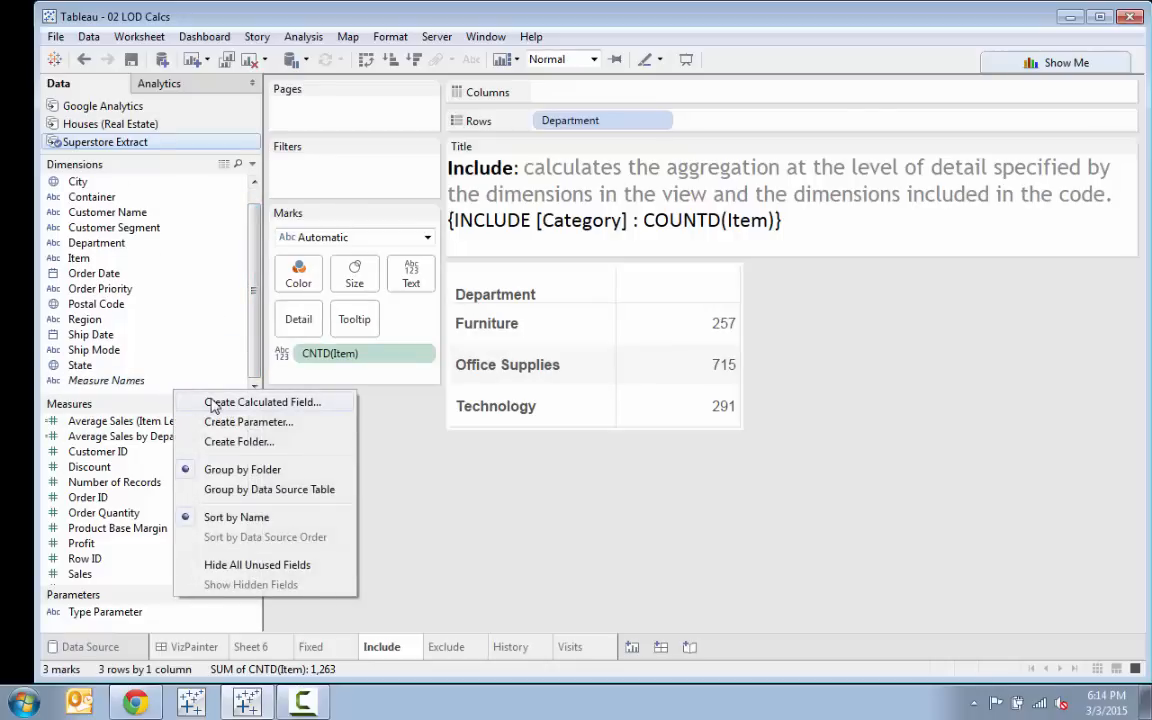
pyautogui.click(213, 403)
pyautogui.moveTo(702, 278); pyautogui.dragTo(739, 327)
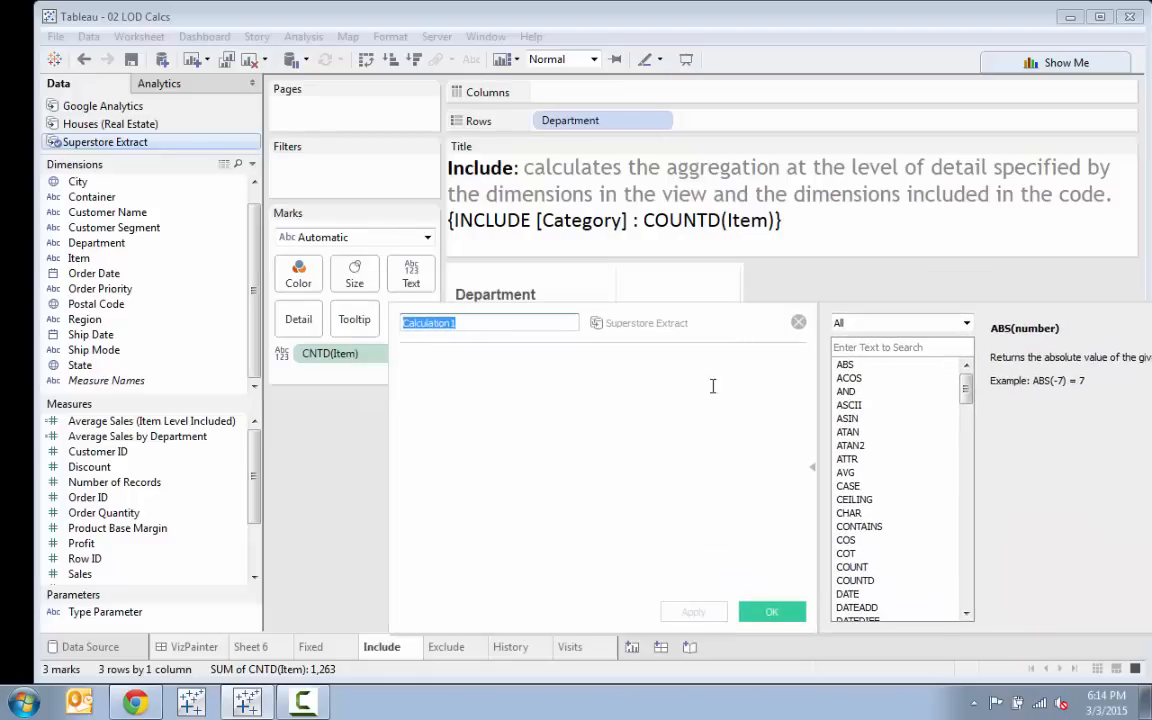
pyautogui.click(694, 422)
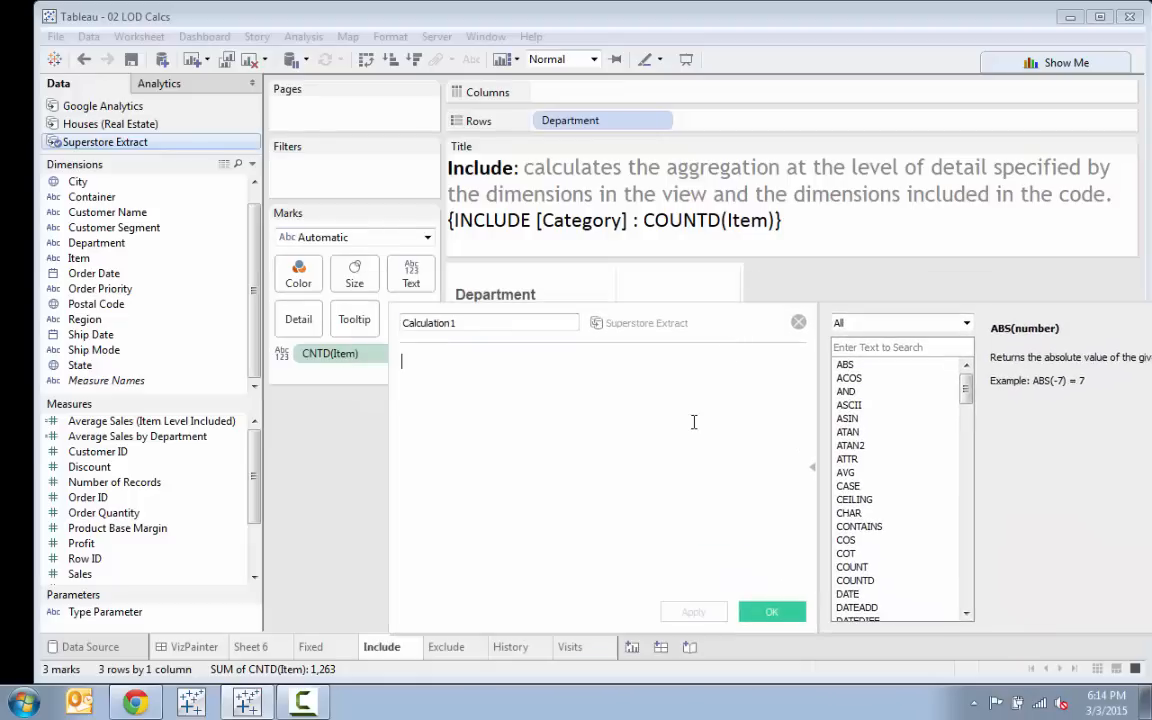
pyautogui.doubleClick(465, 324)
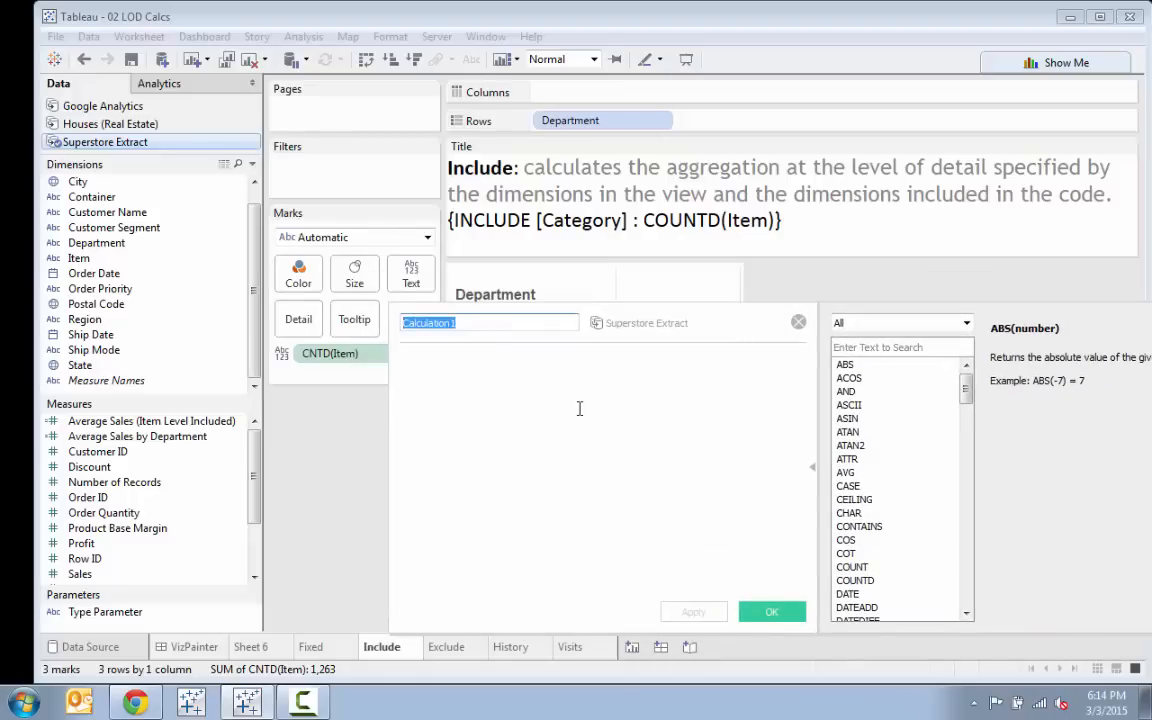
pyautogui.write('# Items (In')
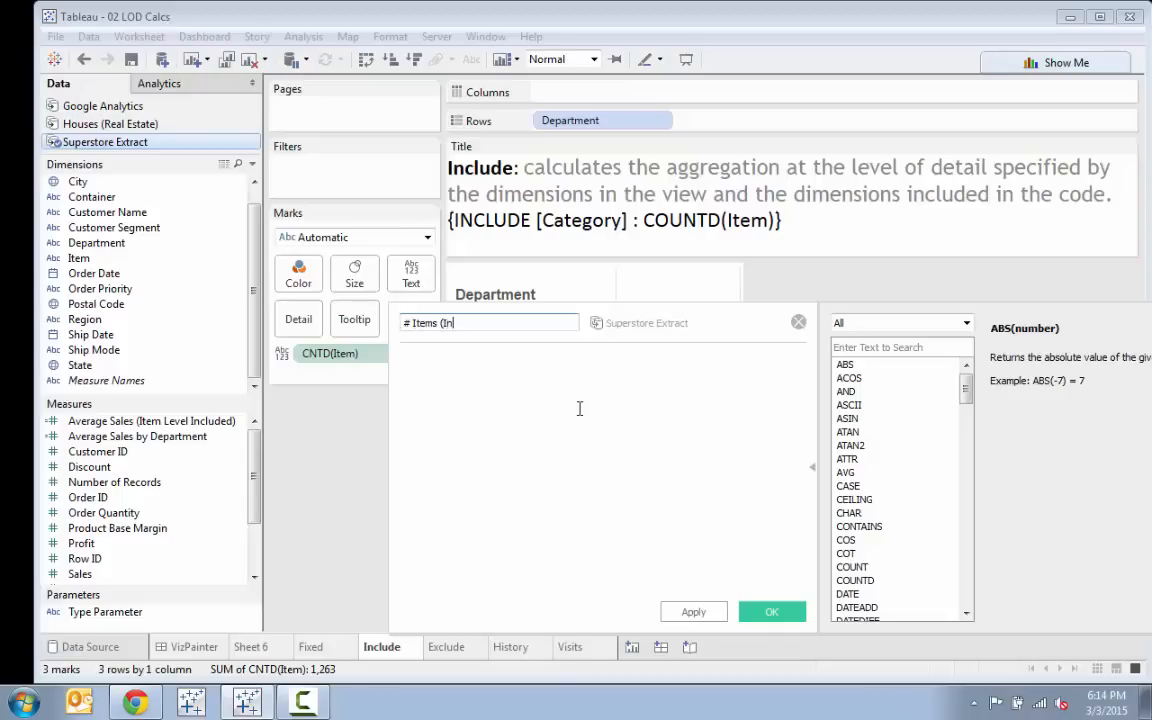
pyautogui.write('cluding Cateo')
pyautogui.write('gry')
# Begin the calculation's formula with { INCLUDE [Category] : COUNTD(, accepting the suggested keyword, field and function
pyautogui.click(579, 408)
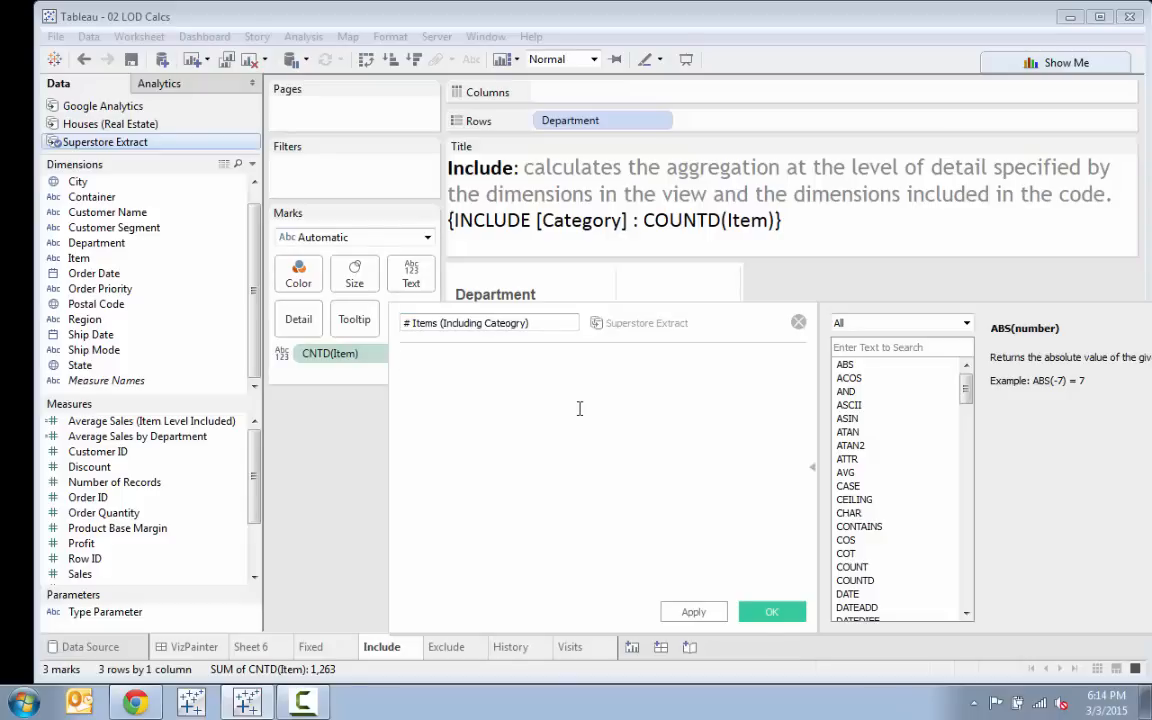
pyautogui.write('{ IN')
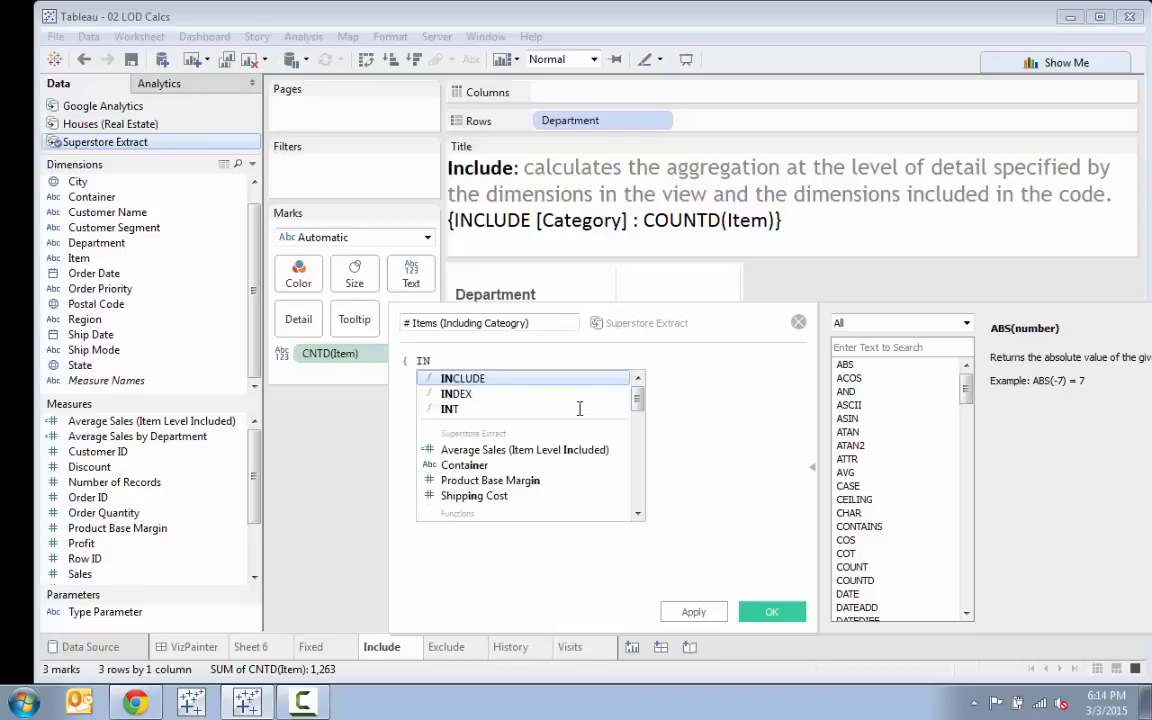
pyautogui.press('Return')
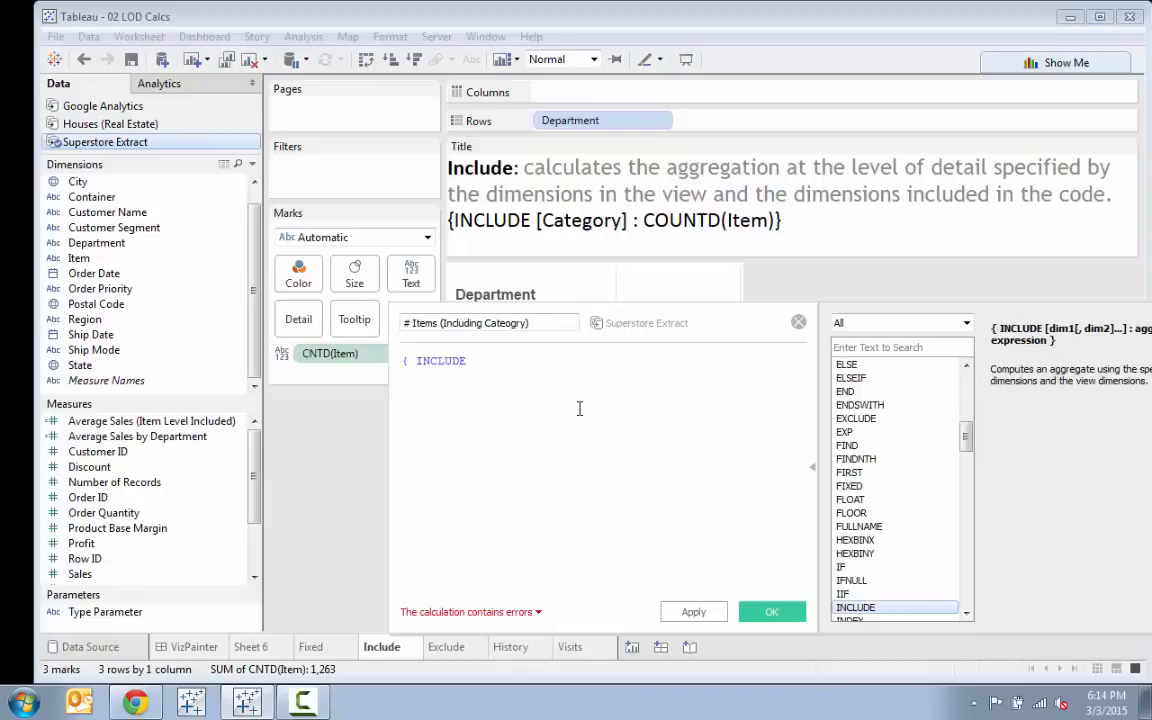
pyautogui.write('[Ca')
pyautogui.press('Return')
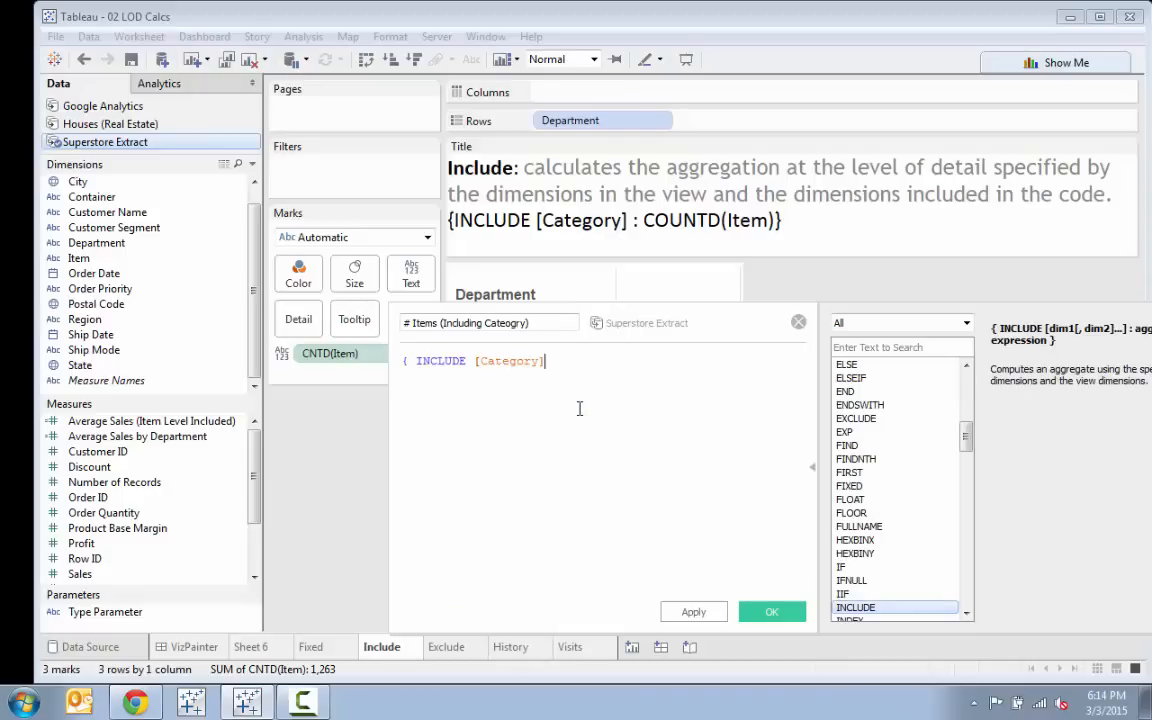
pyautogui.write(': countd')
pyautogui.press('Return')
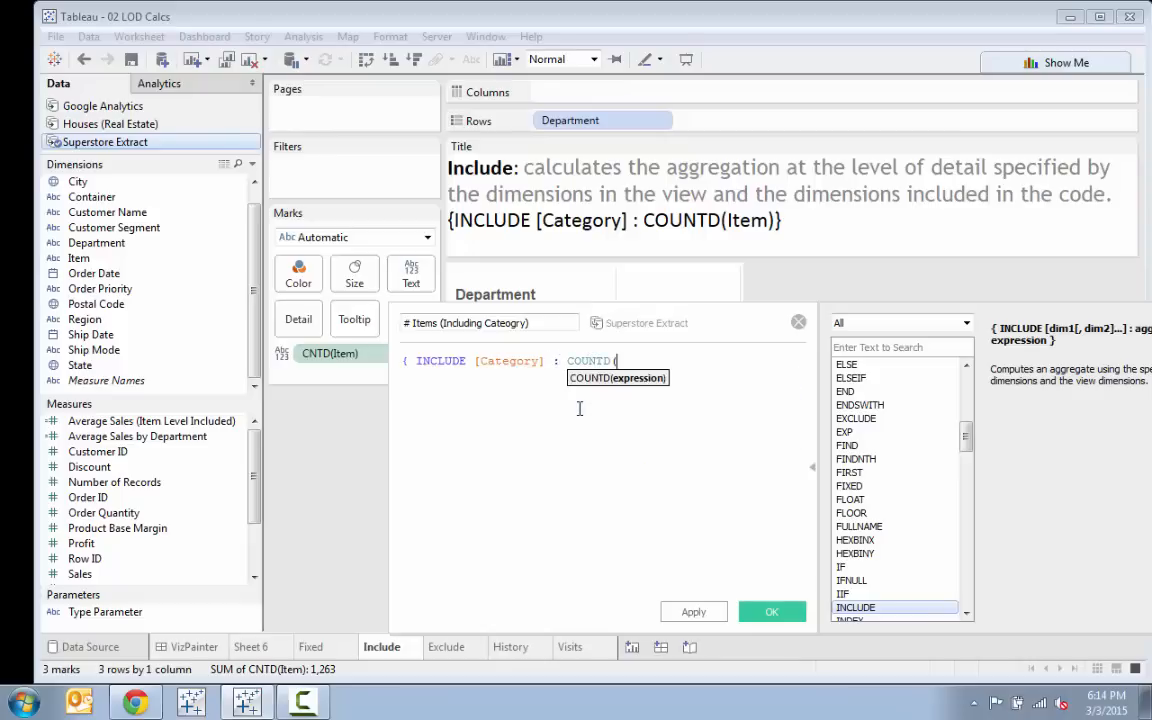
# Complete the # Items (Including Cateogry) formula as { INCLUDE [Category] : COUNTD([Item]) } and save the calculated field
pyautogui.write('ite')
pyautogui.press('Return')
pyautogui.write(') {')
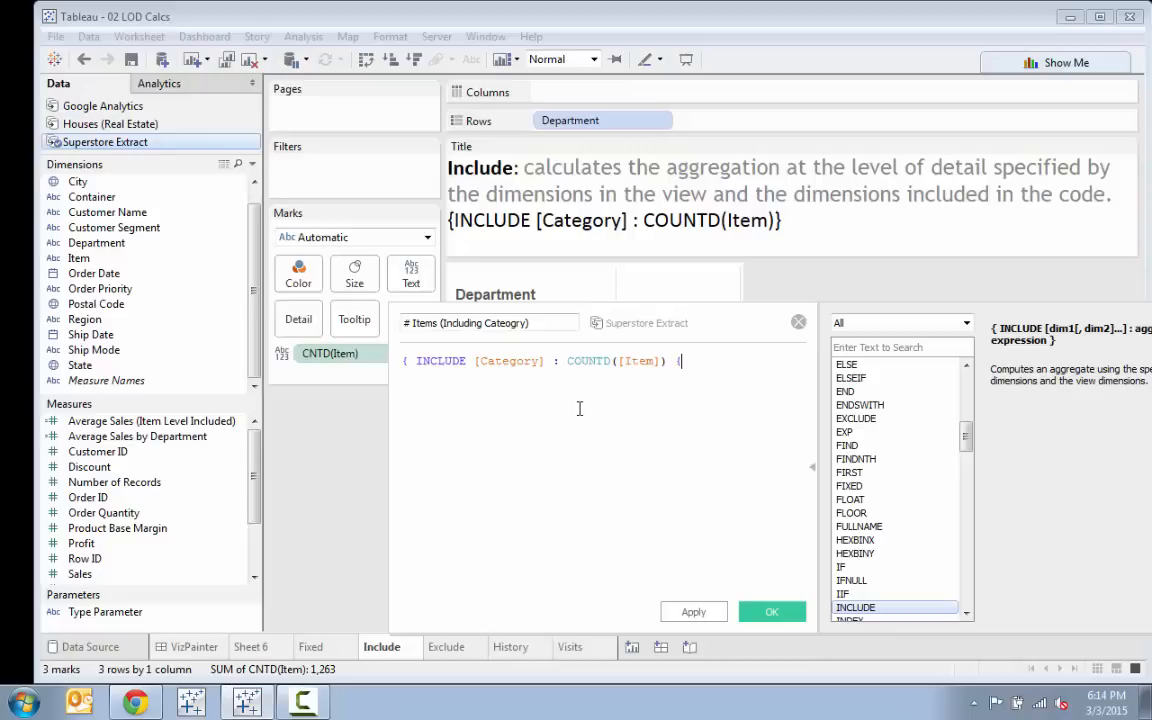
pyautogui.click(512, 361)
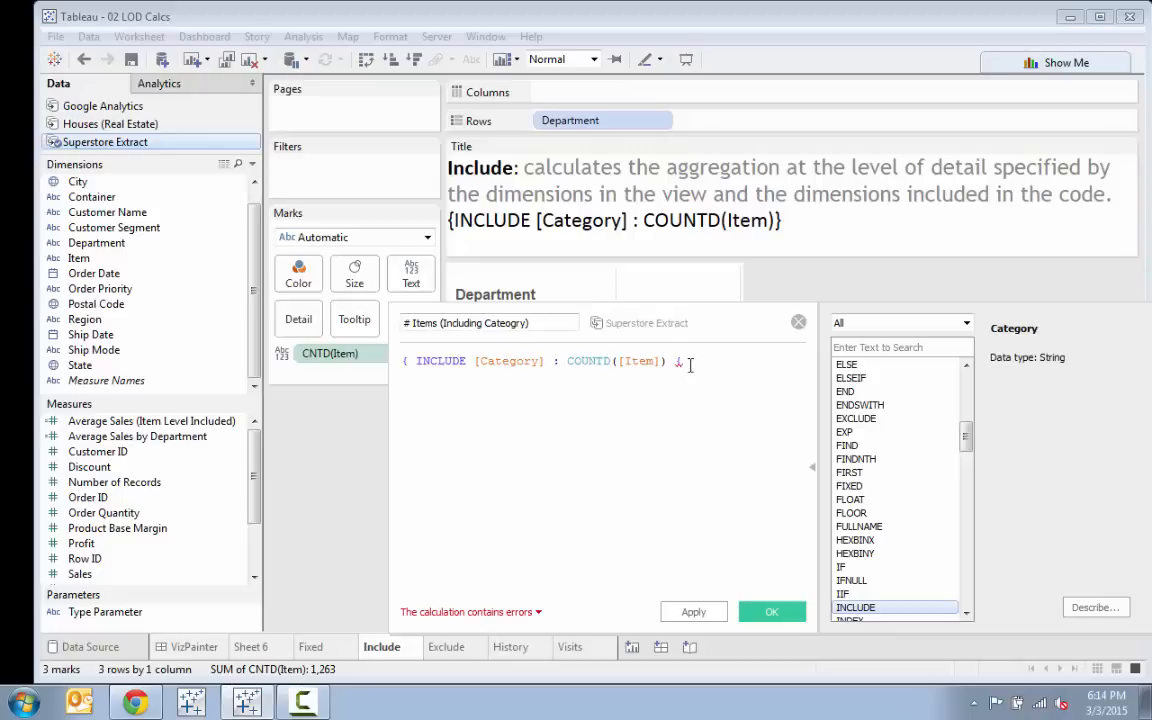
pyautogui.click(728, 370)
pyautogui.write('}')
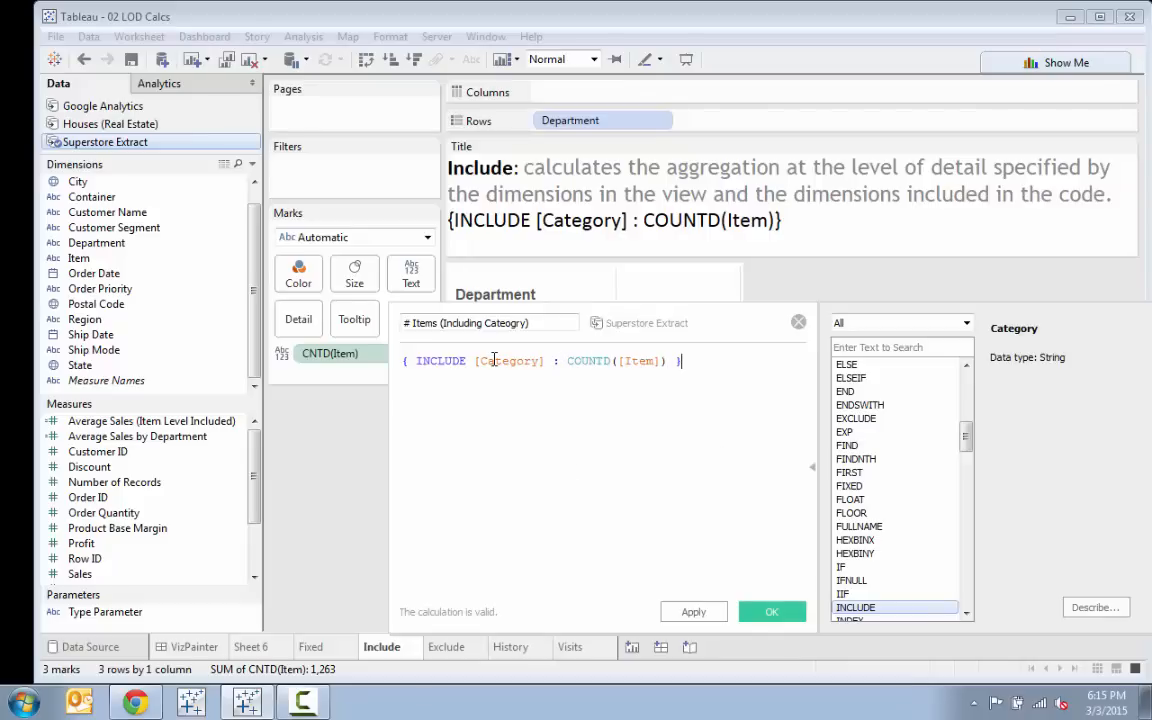
pyautogui.click(760, 612)
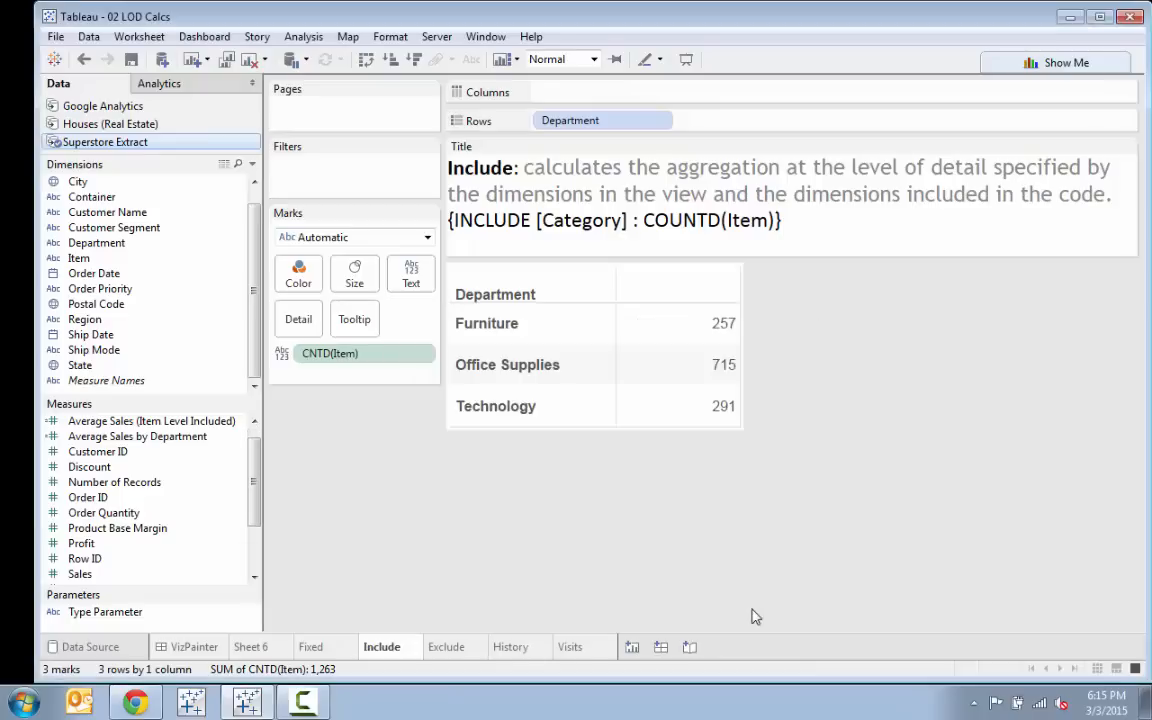
# Add the # Items (Including Cateogry) measure to the department table beside the distinct count of Item
pyautogui.moveTo(252, 470); pyautogui.dragTo(252, 530)
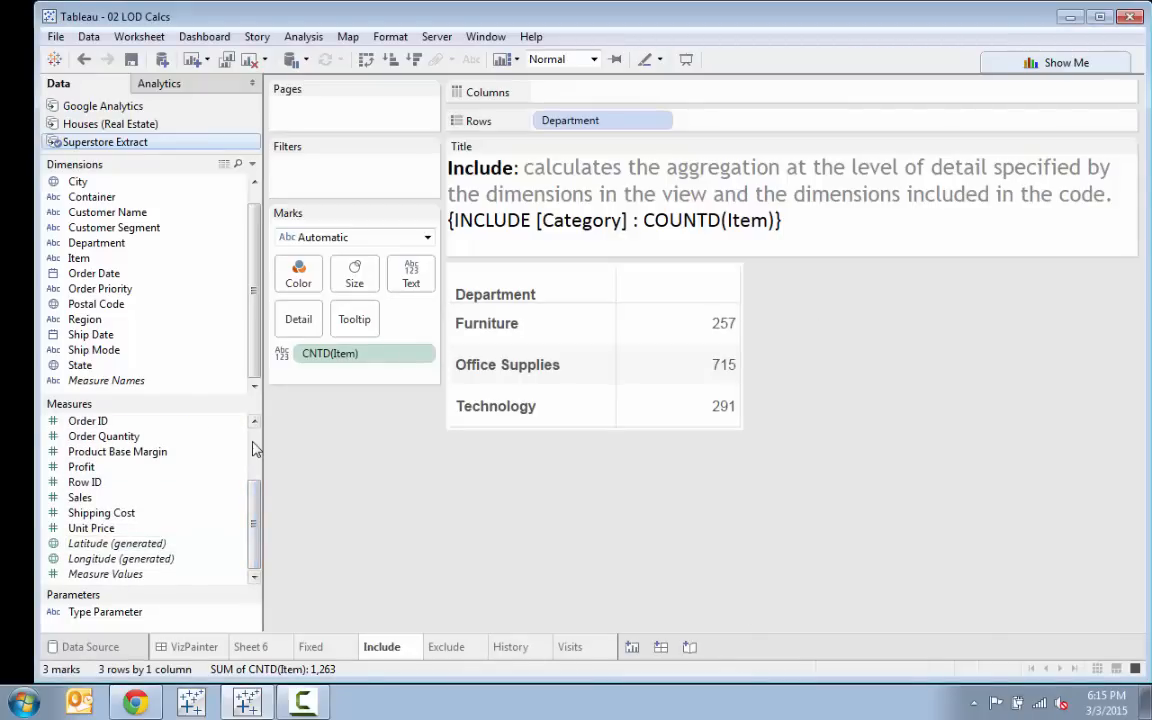
pyautogui.scroll(3, 255, 449)
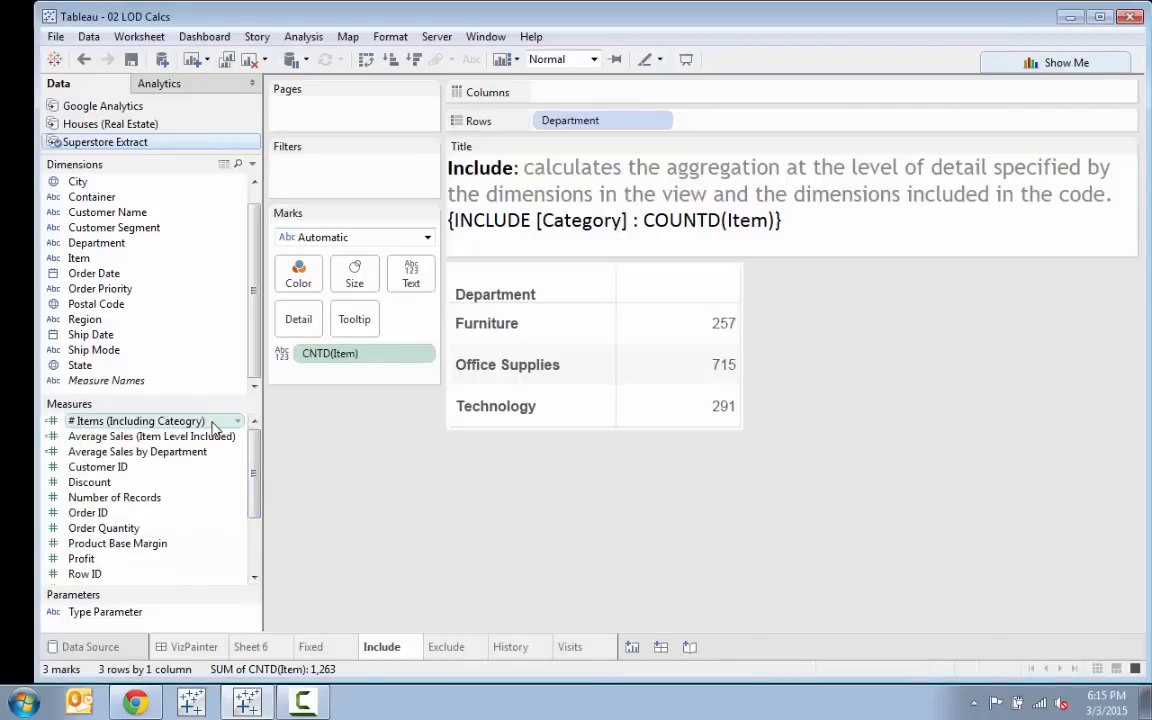
pyautogui.click(213, 425)
pyautogui.moveTo(213, 425); pyautogui.dragTo(683, 360)
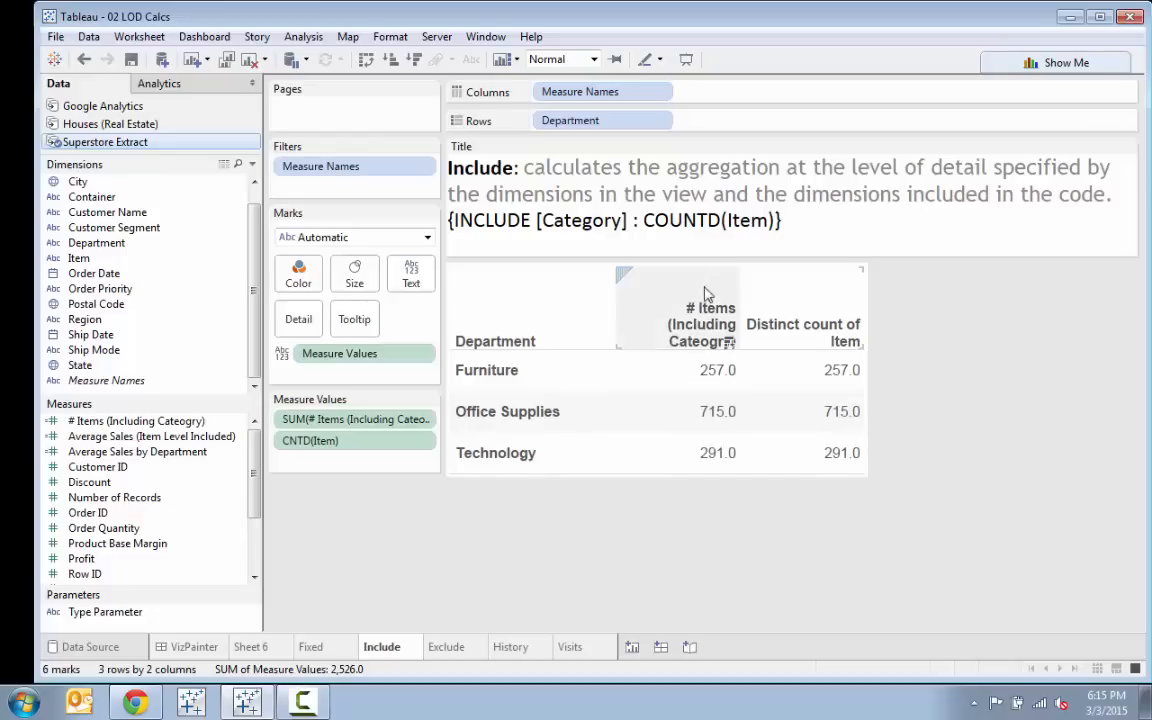
pyautogui.moveTo(689, 368)
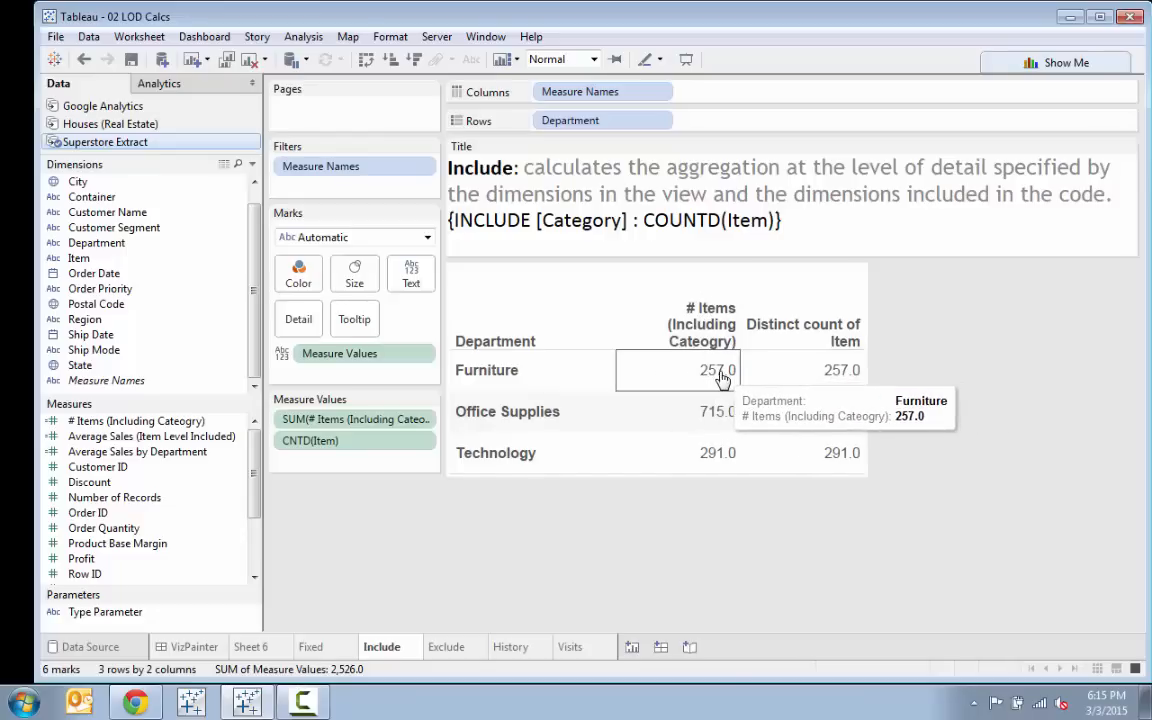
# Change the aggregation of # Items (Including Cateogry) in the table to Maximum and compare it with the distinct count
pyautogui.click(426, 420)
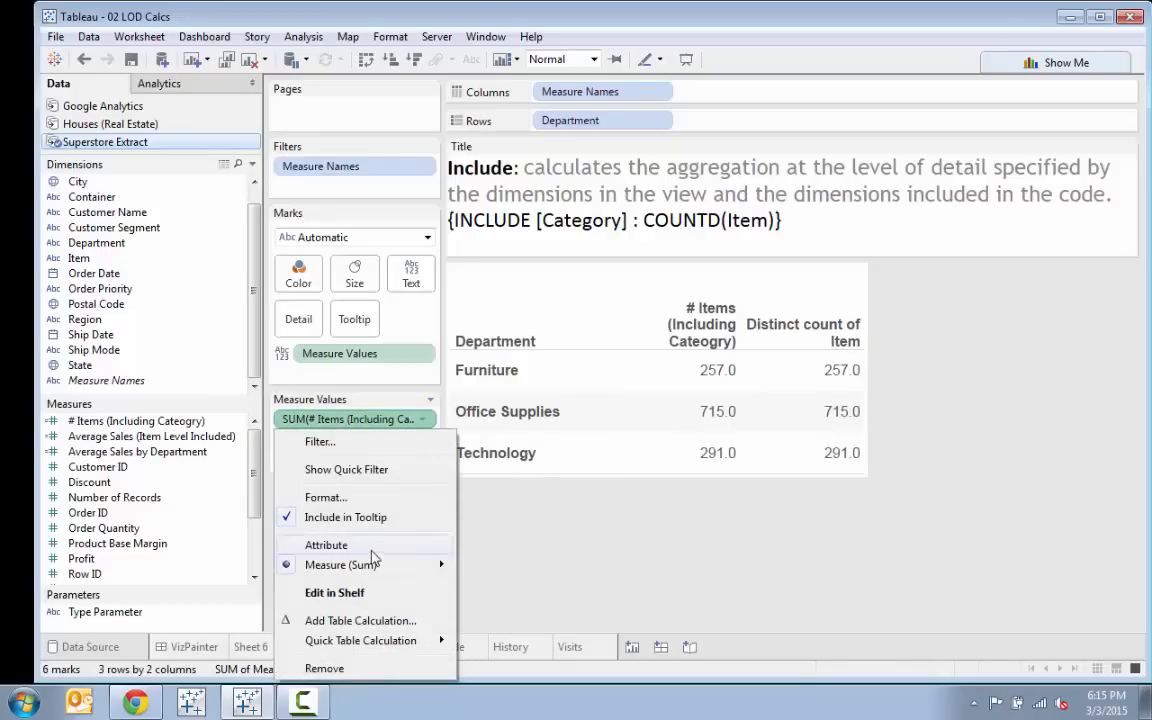
pyautogui.moveTo(372, 567)
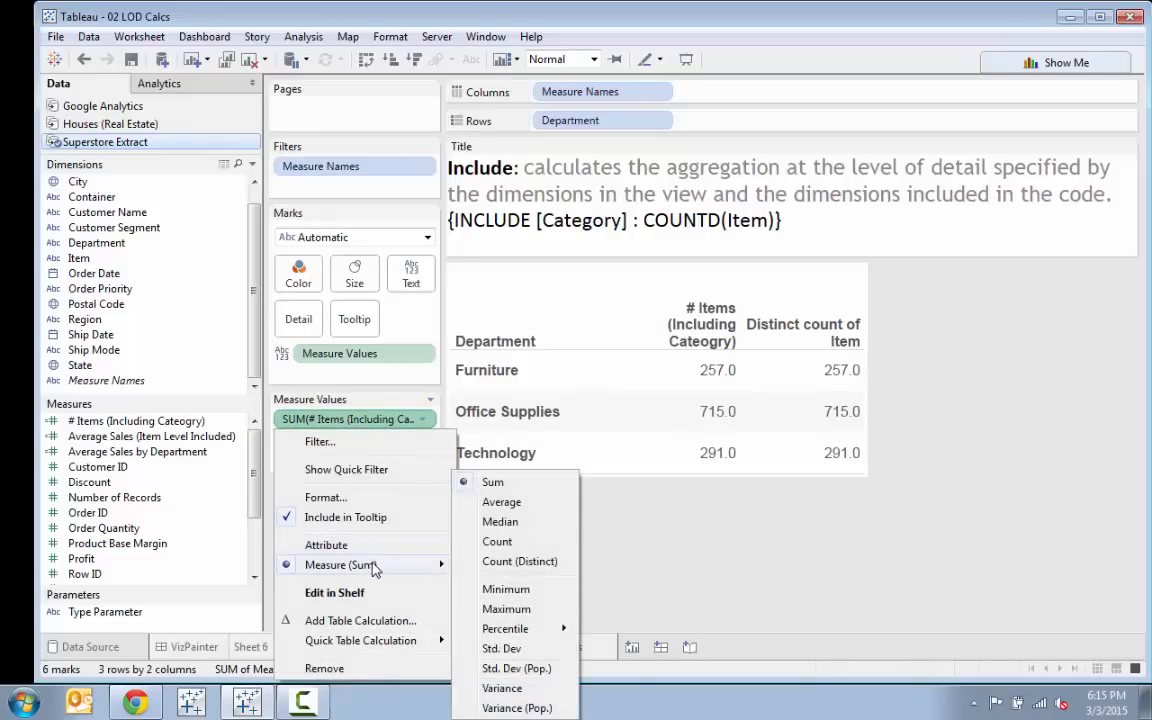
pyautogui.click(505, 609)
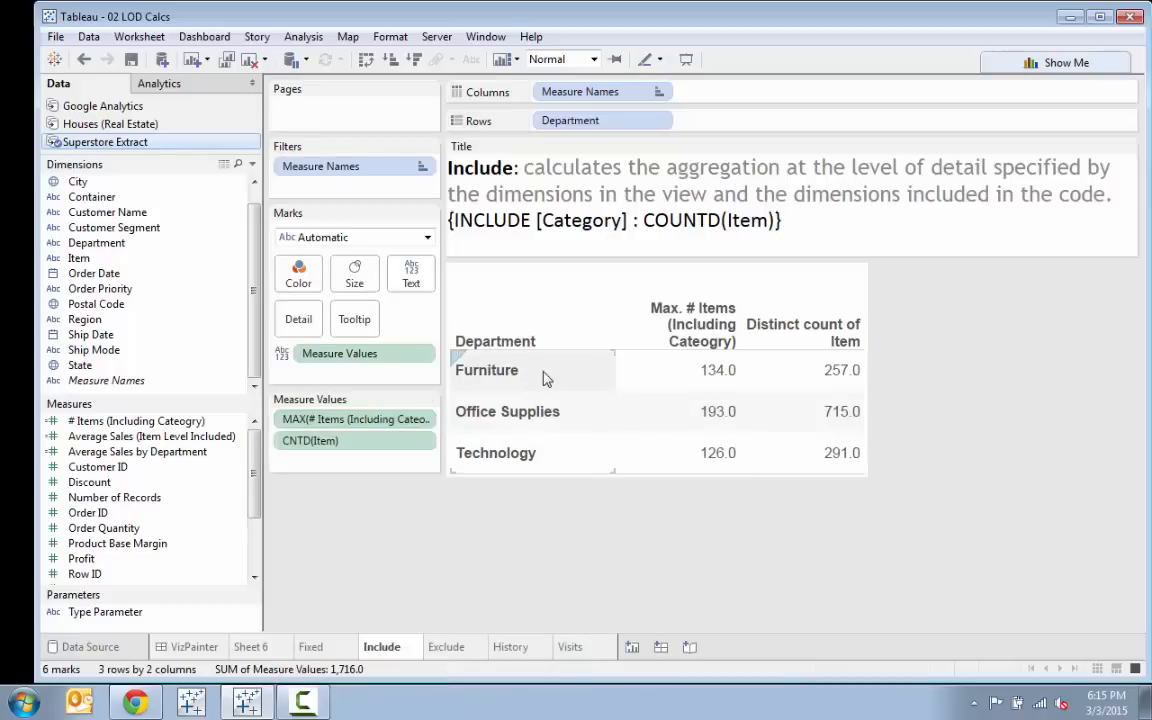
pyautogui.moveTo(818, 368)
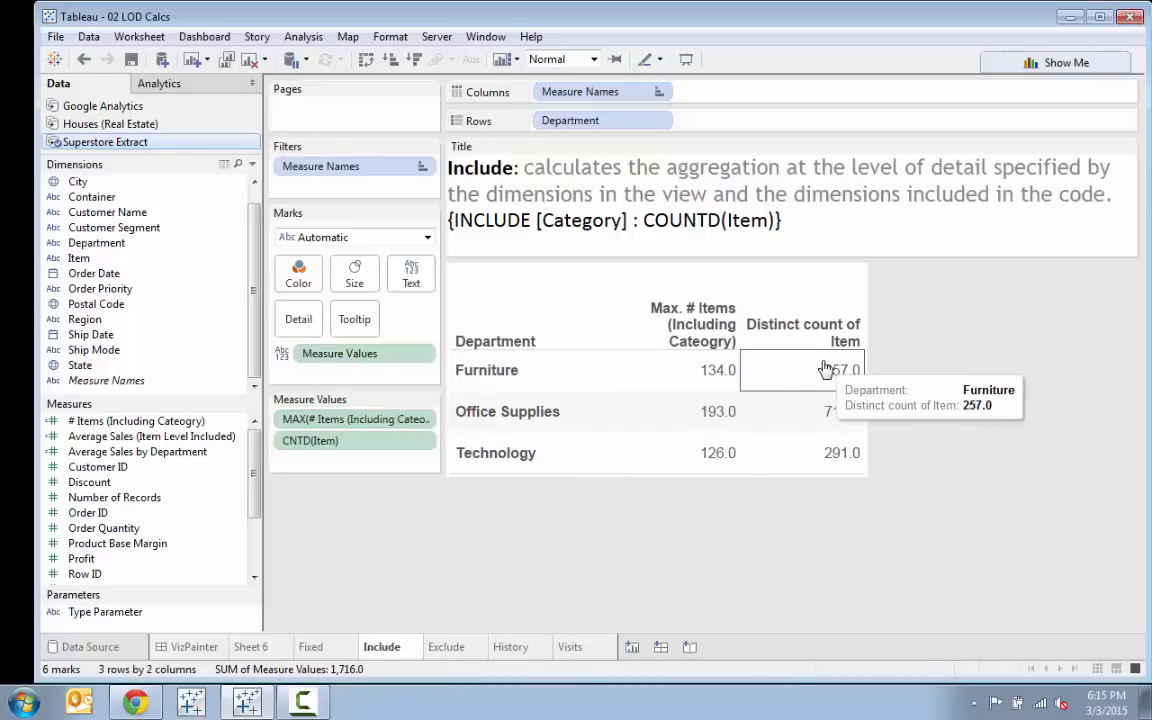
pyautogui.moveTo(722, 381)
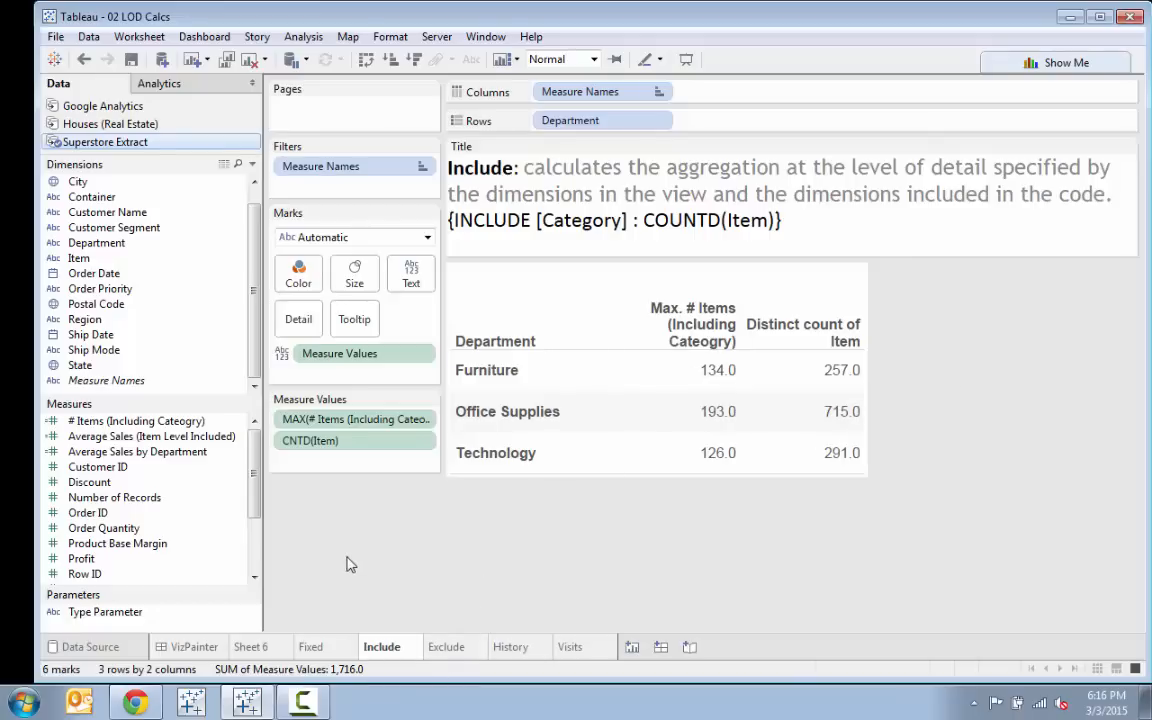
# Create a calculated field from # Items (Including Cateogry), move its editor clear of the table, and insert { FIXED before the field reference
pyautogui.rightClick(184, 428)
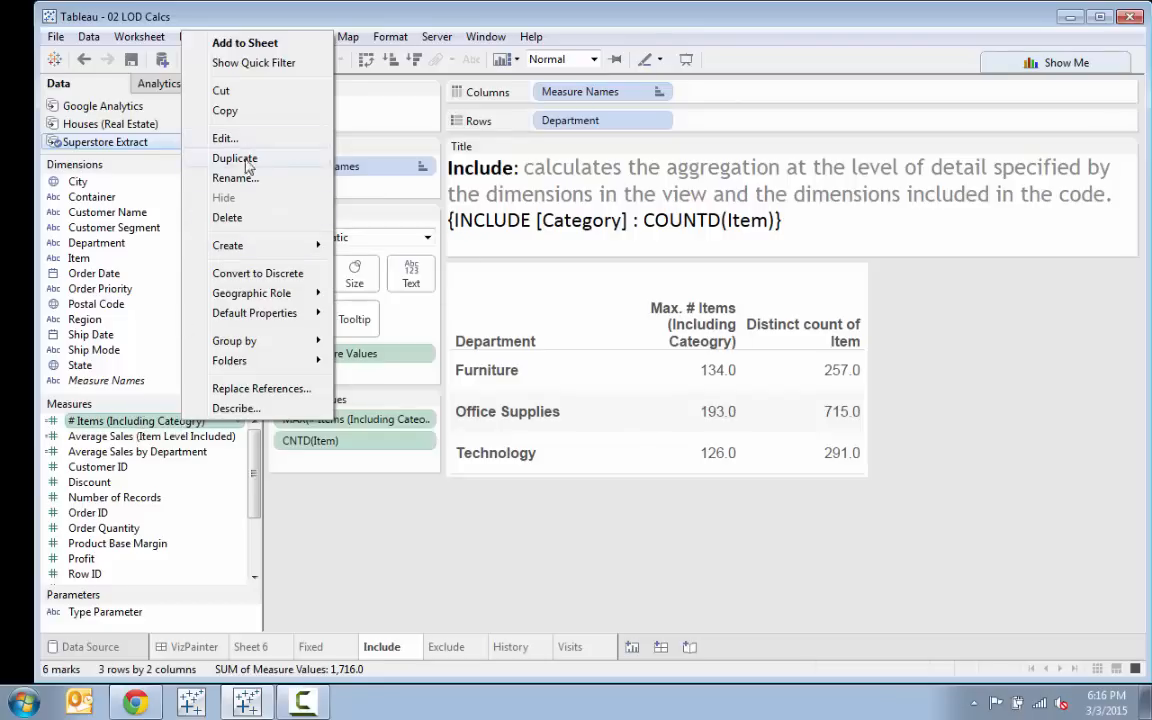
pyautogui.moveTo(300, 245)
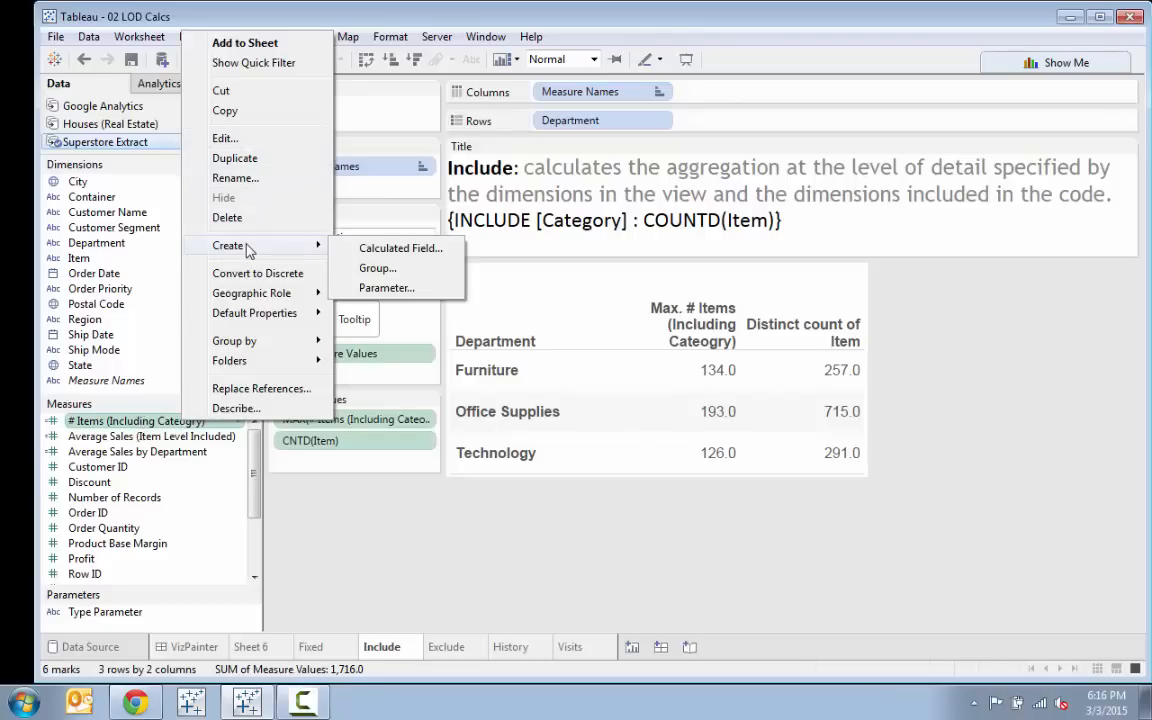
pyautogui.click(395, 249)
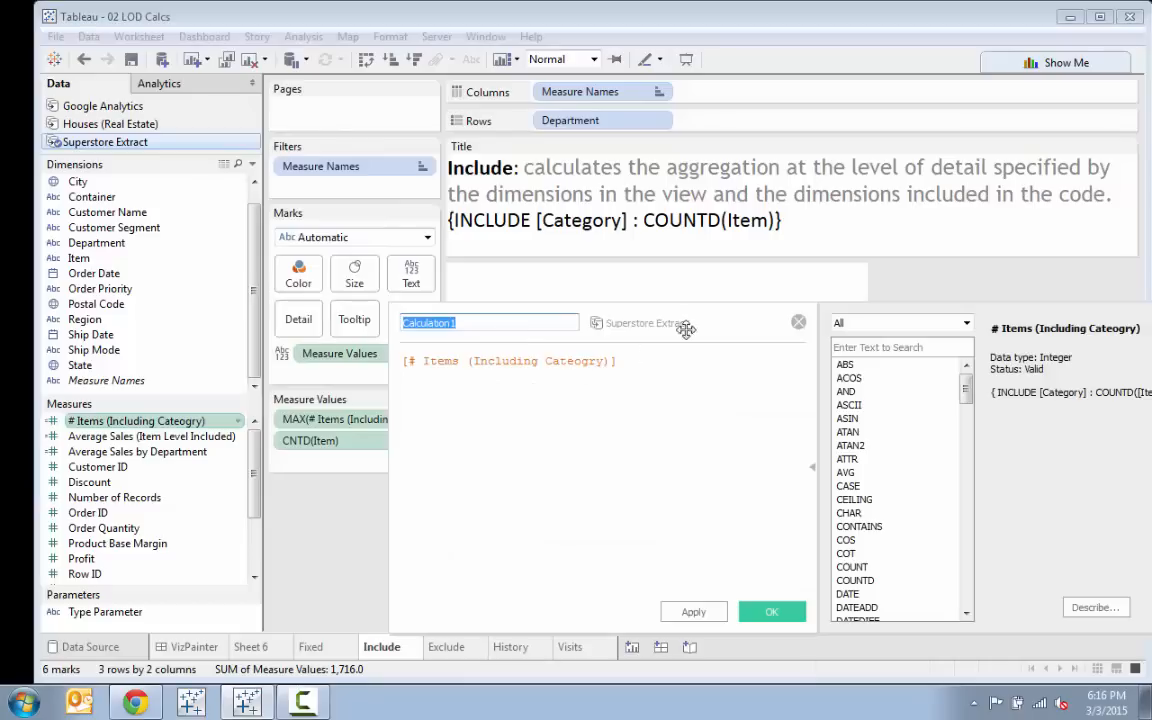
pyautogui.moveTo(713, 320); pyautogui.dragTo(761, 454)
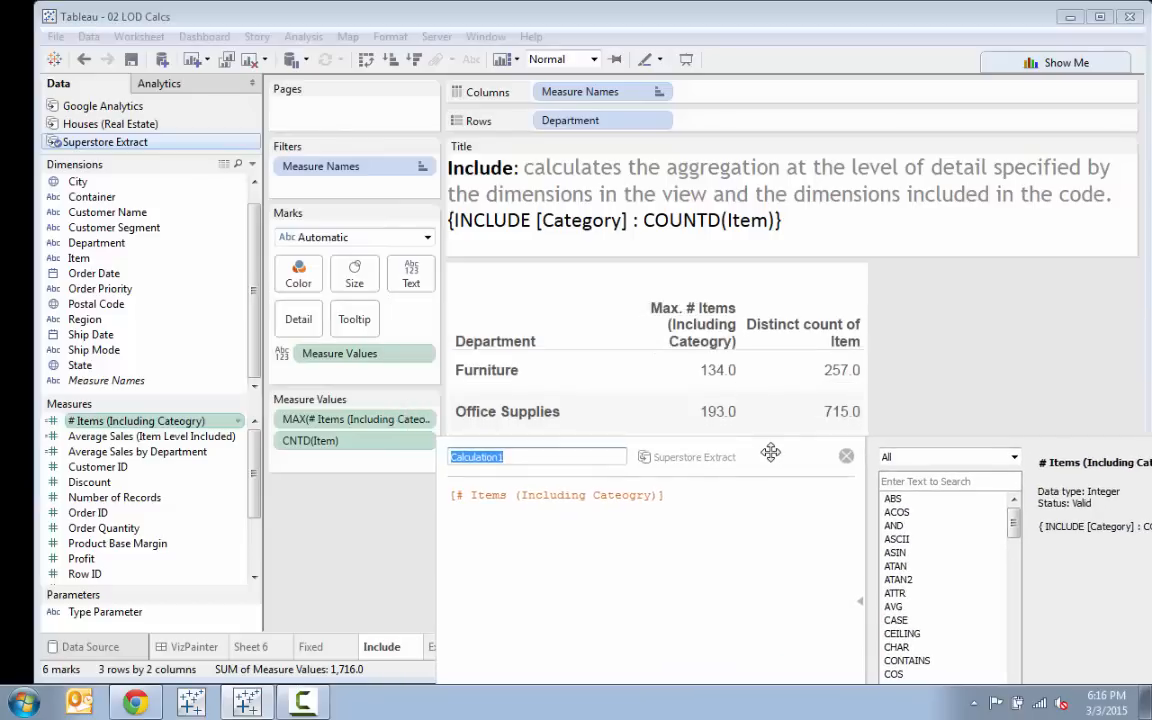
pyautogui.click(747, 509)
pyautogui.hotkey('ctrl', 'Left')
pyautogui.hotkey('ctrl', 'Left')
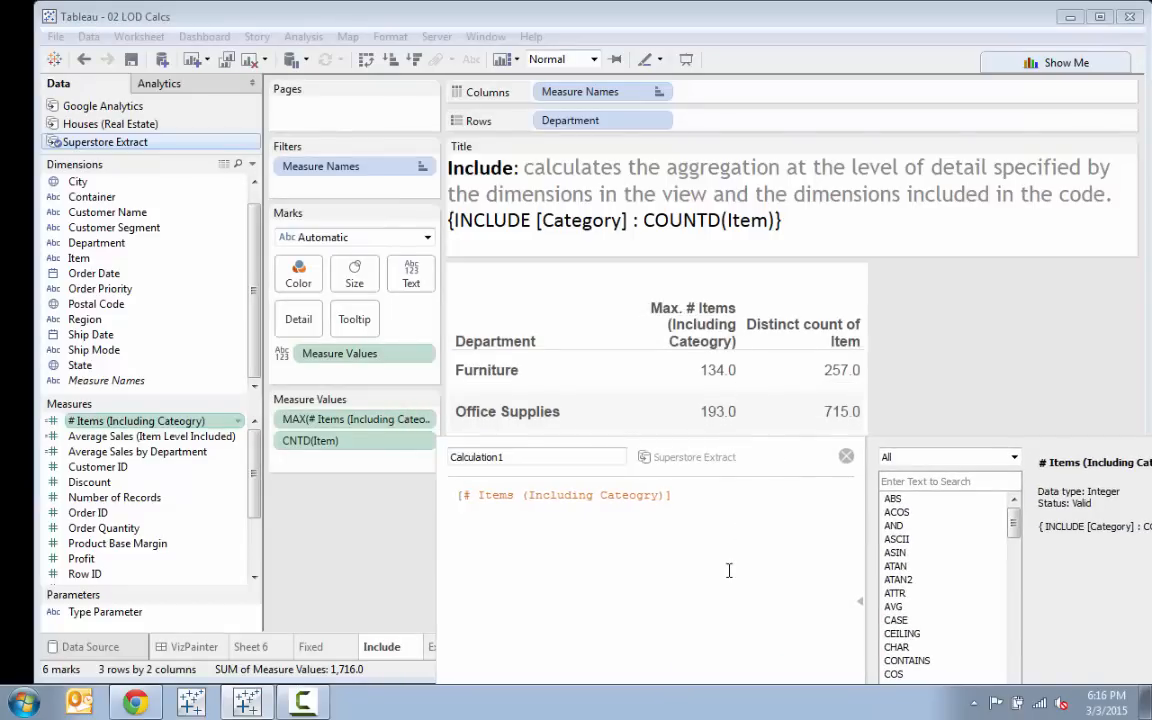
pyautogui.write('{ FIXED')
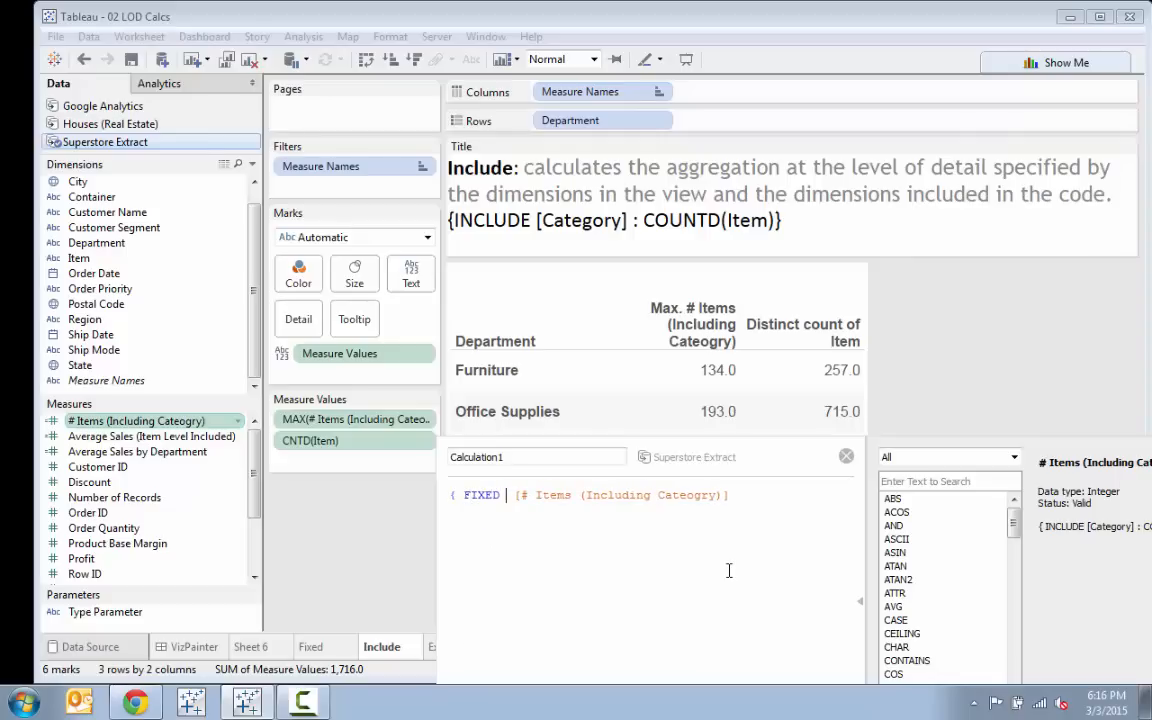
pyautogui.write(' [COUN')
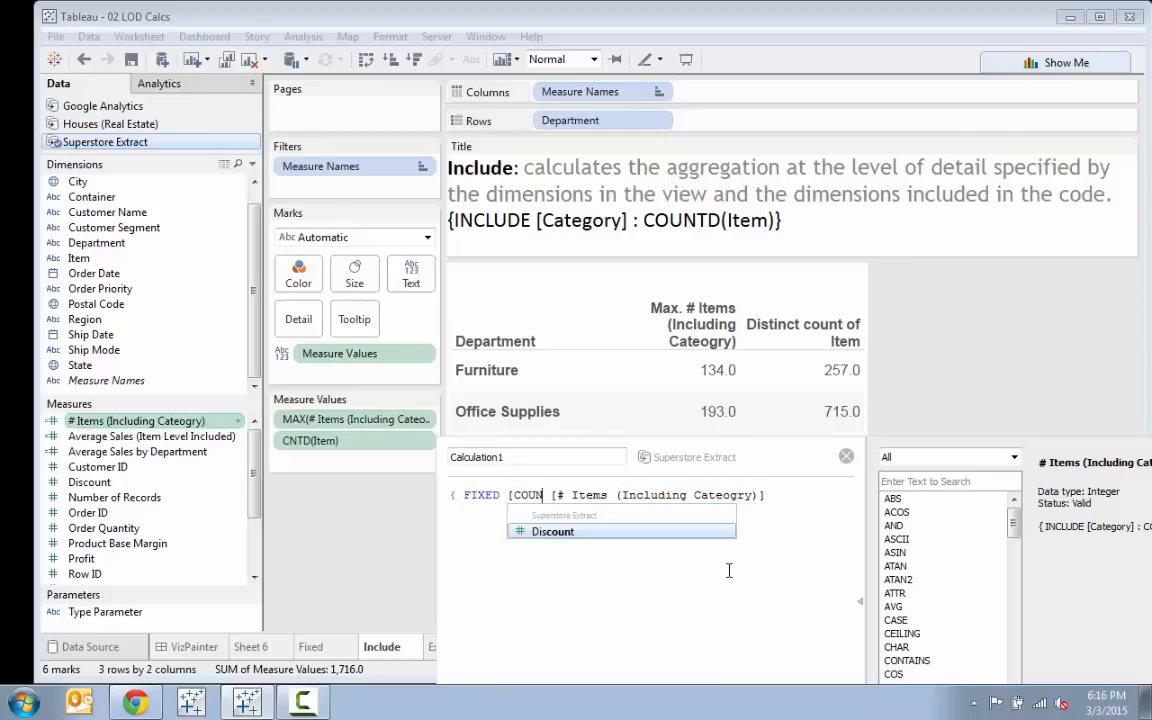
pyautogui.press('BackSpace')
pyautogui.press('BackSpace')
pyautogui.press('BackSpace')
pyautogui.press('BackSpace')
pyautogui.press('BackSpace')
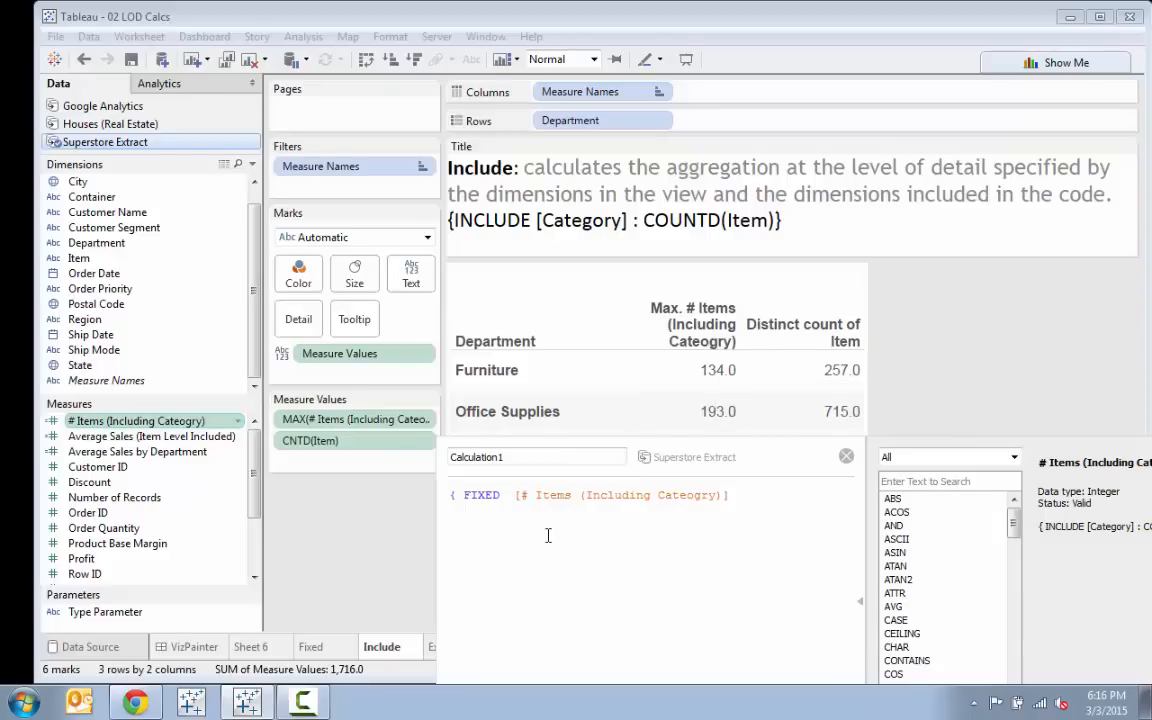
# Add [Category] as the dimension of the FIXED expression, with the # Items (Including Cateogry) reference on the line below
pyautogui.write('[')
pyautogui.press('Return')
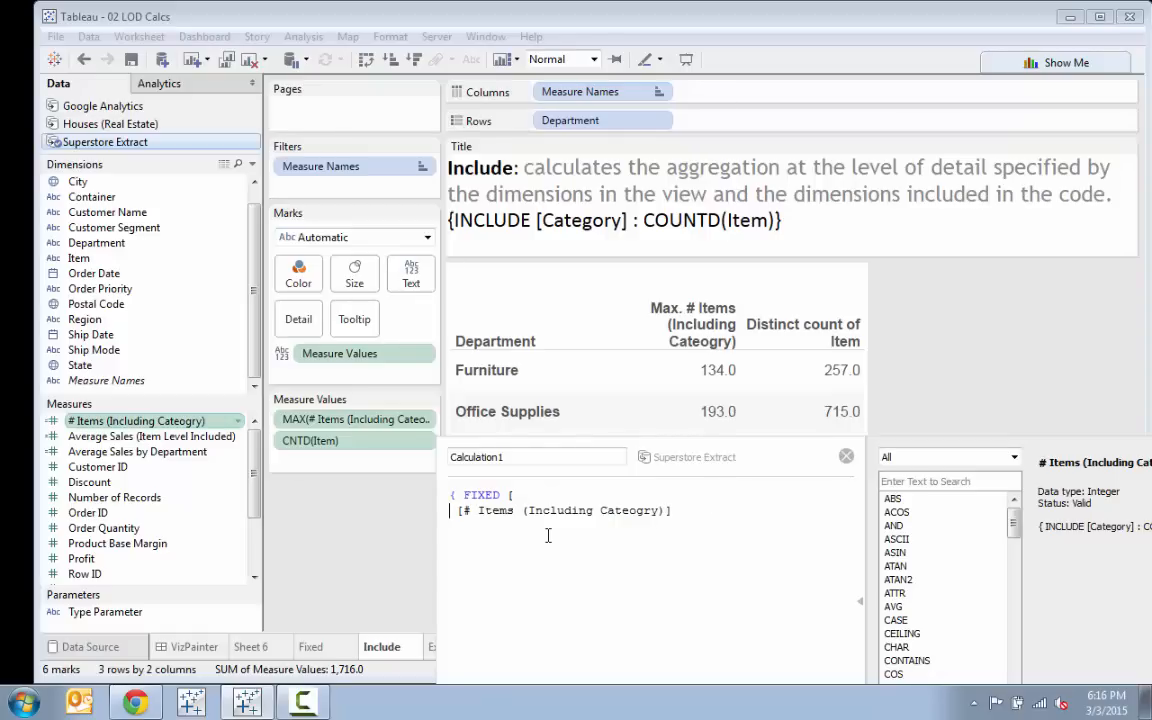
pyautogui.write('Cate')
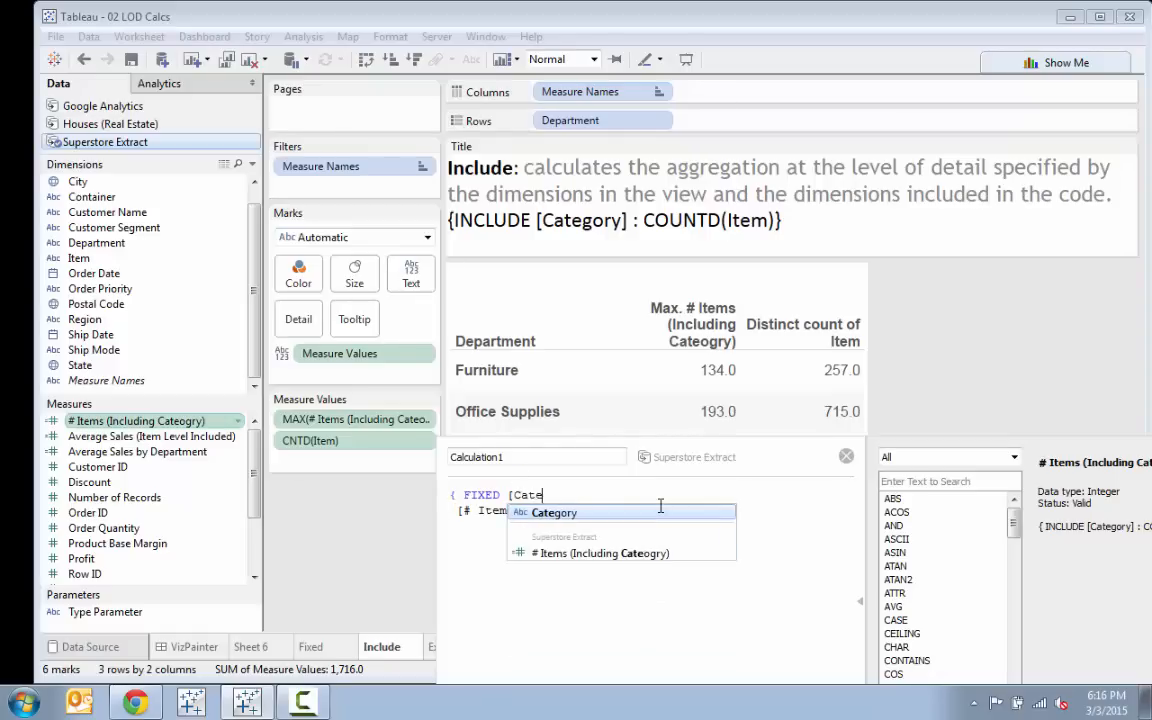
pyautogui.press('Return')
pyautogui.write('] ')
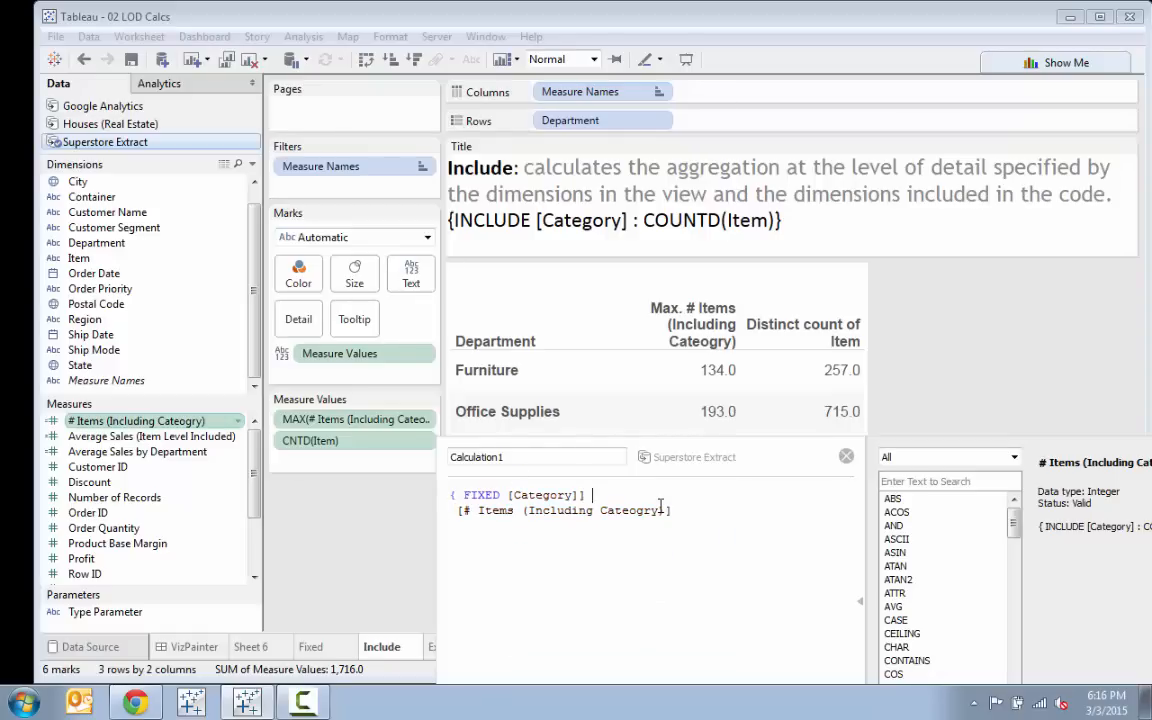
# Remove the # Items (Including Cateogry) reference and complete the FIXED expression with : COUNTD([Item])}
pyautogui.write(': COUNTD(')
pyautogui.hotkey('shift', 'Down')
pyautogui.press('Delete')
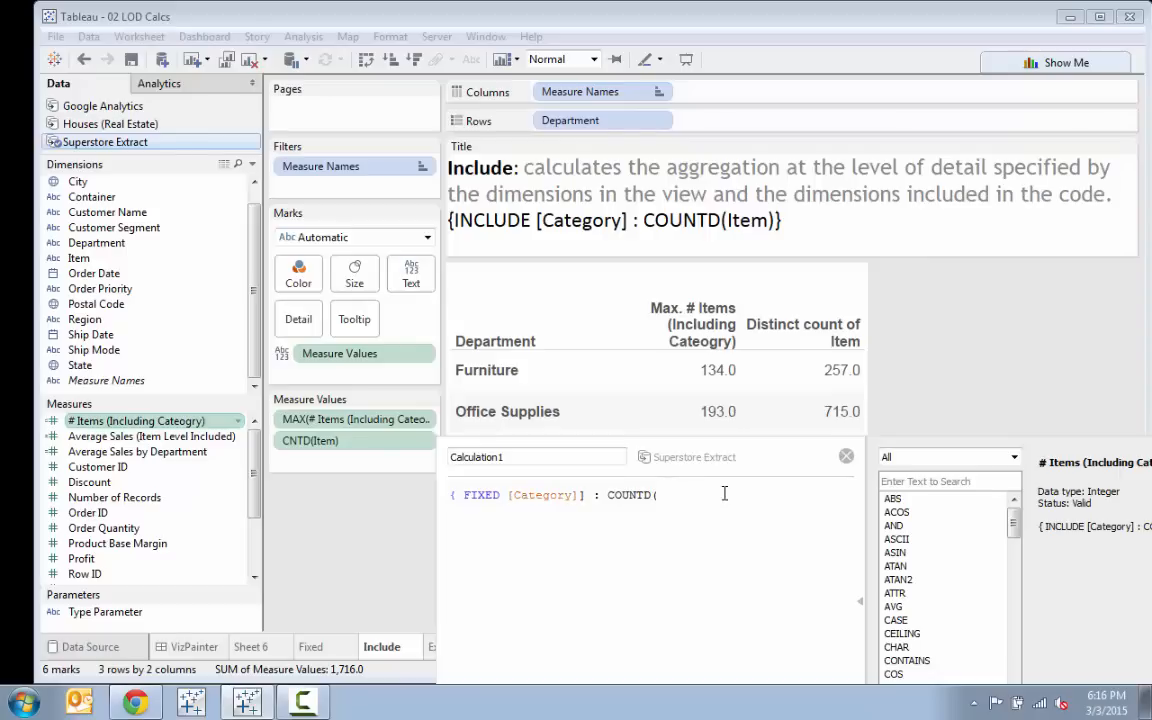
pyautogui.press('BackSpace')
pyautogui.press('BackSpace')
pyautogui.press('BackSpace')
pyautogui.press('BackSpace')
pyautogui.press('BackSpace')
pyautogui.press('BackSpace')
pyautogui.write('OUNTD(')
pyautogui.moveTo(609, 495); pyautogui.dragTo(720, 545)
pyautogui.press('BackSpace')
pyautogui.moveTo(350, 443); pyautogui.dragTo(686, 527)
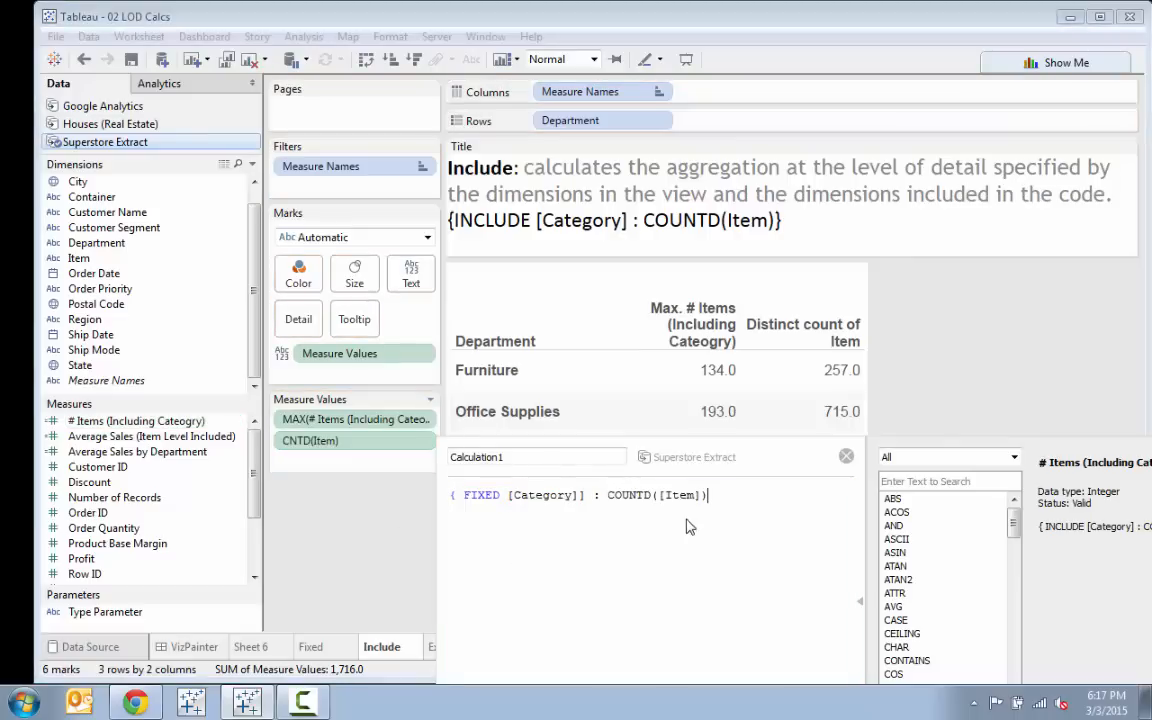
pyautogui.write('}')
# Delete the extra closing bracket after [Category] in the FIXED formula
pyautogui.doubleClick(538, 495)
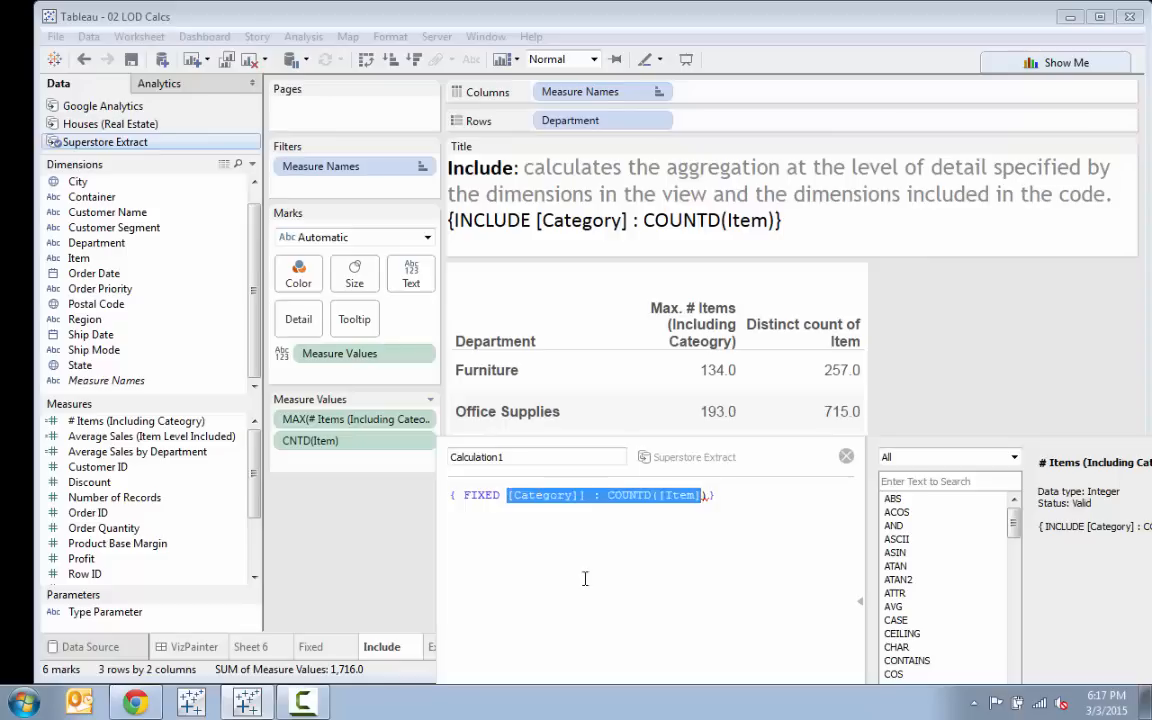
pyautogui.click(671, 524)
pyautogui.click(594, 495)
pyautogui.press('BackSpace')
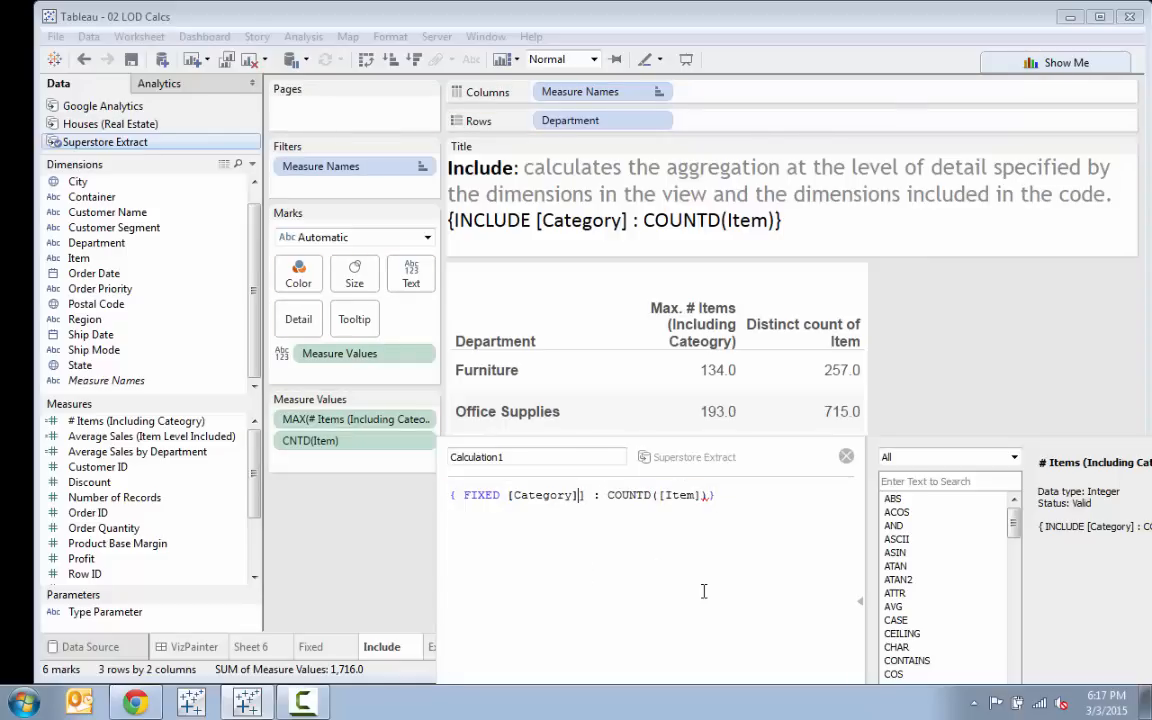
pyautogui.click(794, 503)
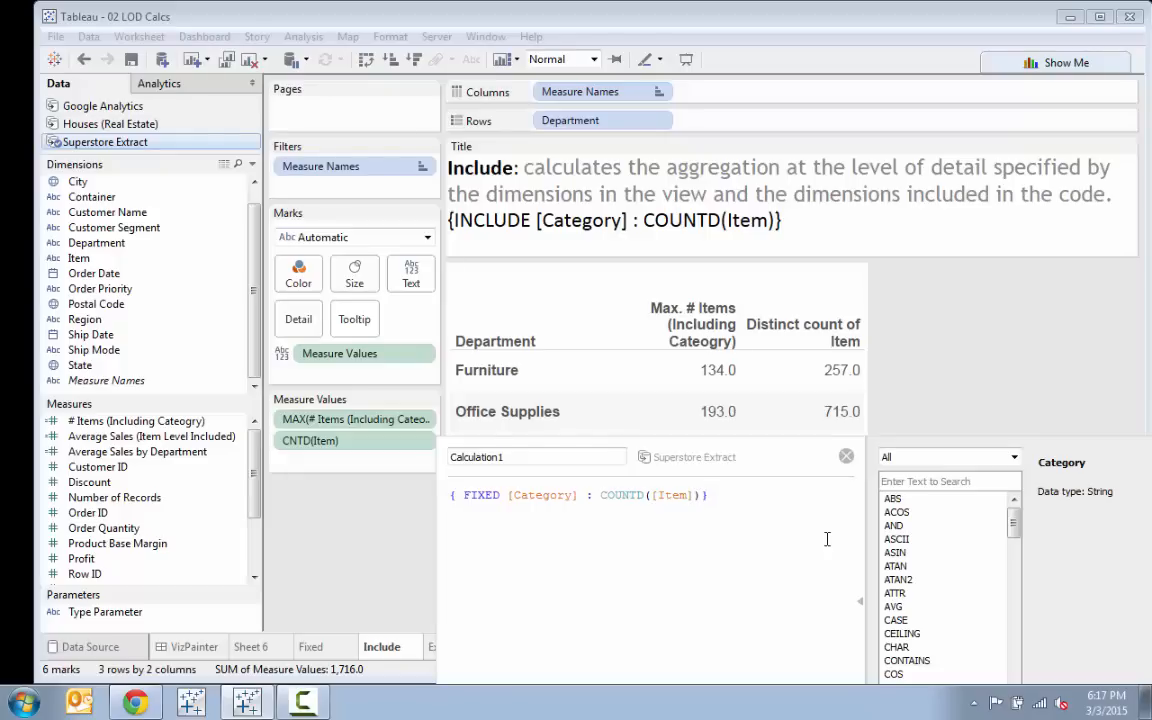
# Extend the formula with = followed by [# Items (Including Cateogry)] on a separate line
pyautogui.press('Return')
pyautogui.write('= ')
pyautogui.write('[# Items (Including Cateogry)]')
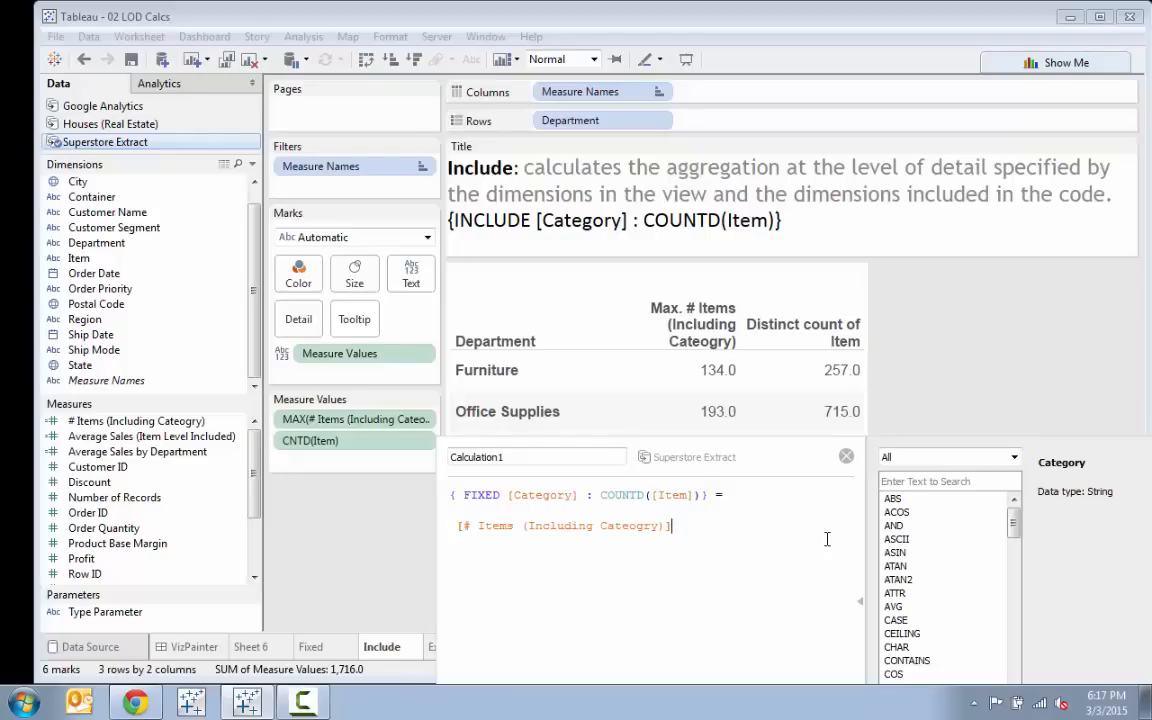
# Wrap the # Items (Including Cateogry) reference in MAX(), remove the blank line above it, and check the error at the equals sign
pyautogui.press('Home')
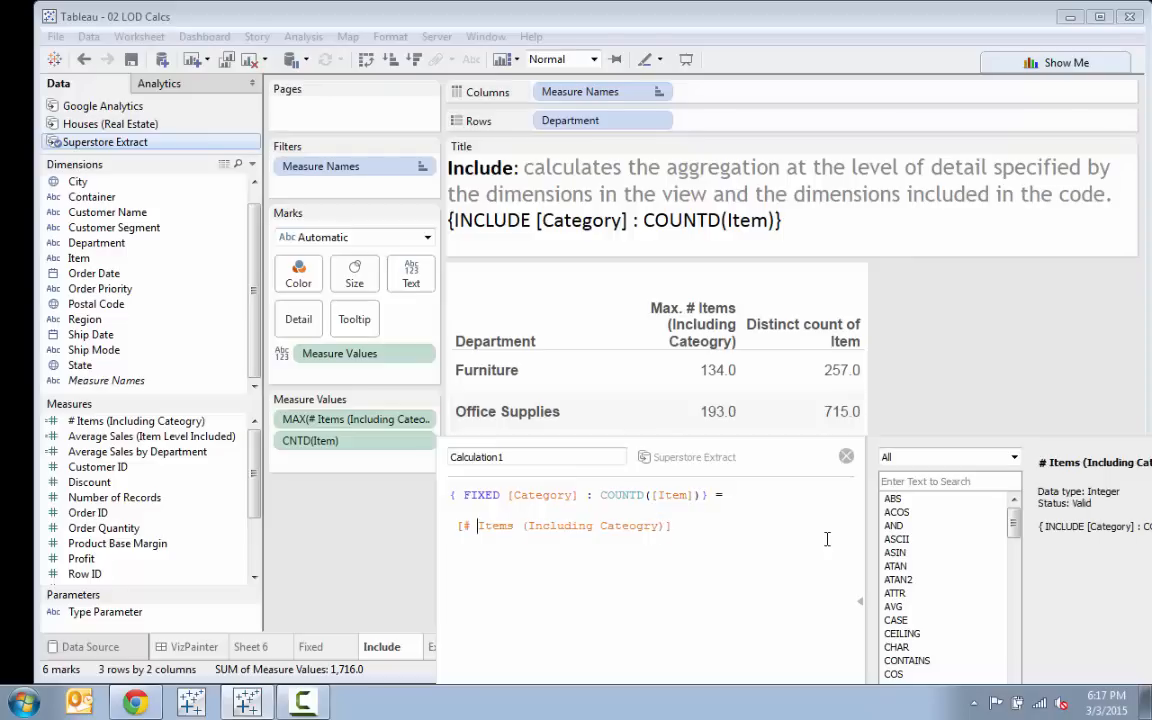
pyautogui.write('MAX(')
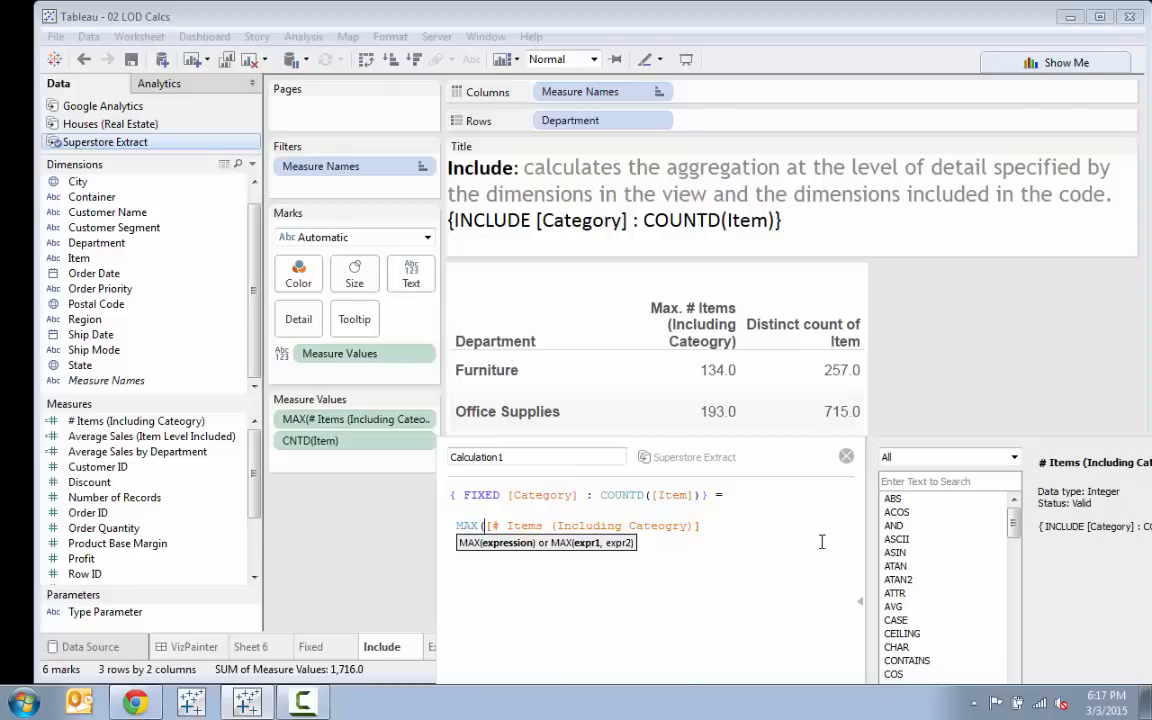
pyautogui.press('End')
pyautogui.write(')')
pyautogui.press('Up')
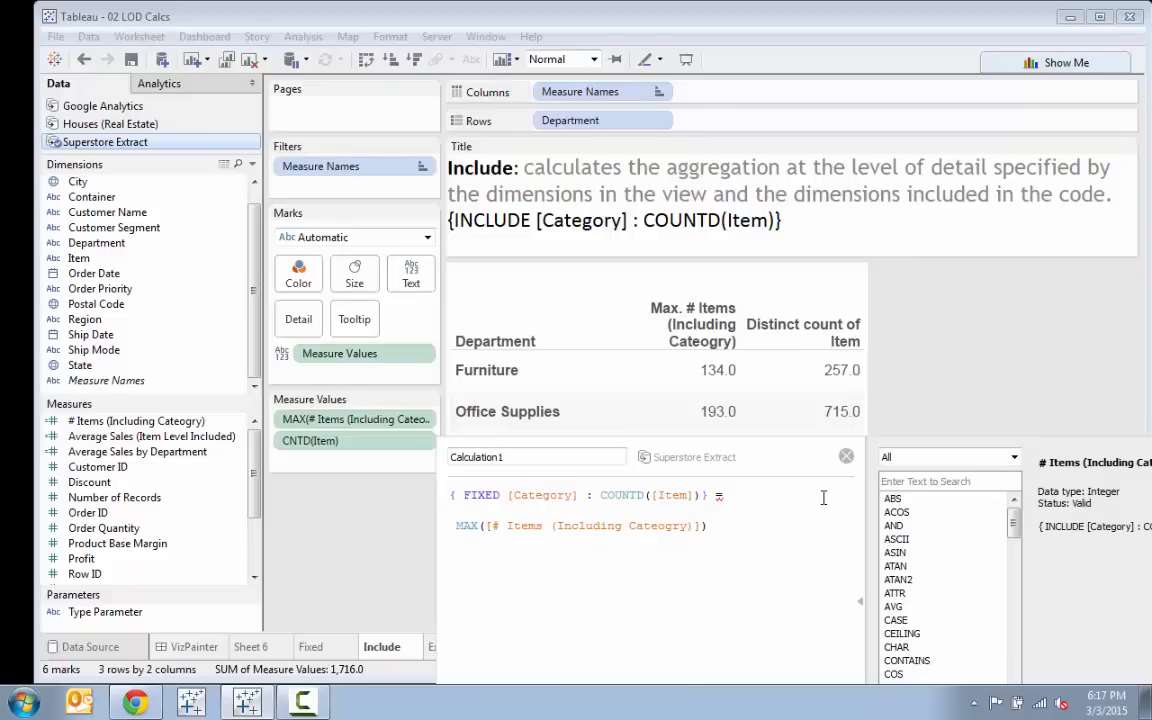
pyautogui.press('Delete')
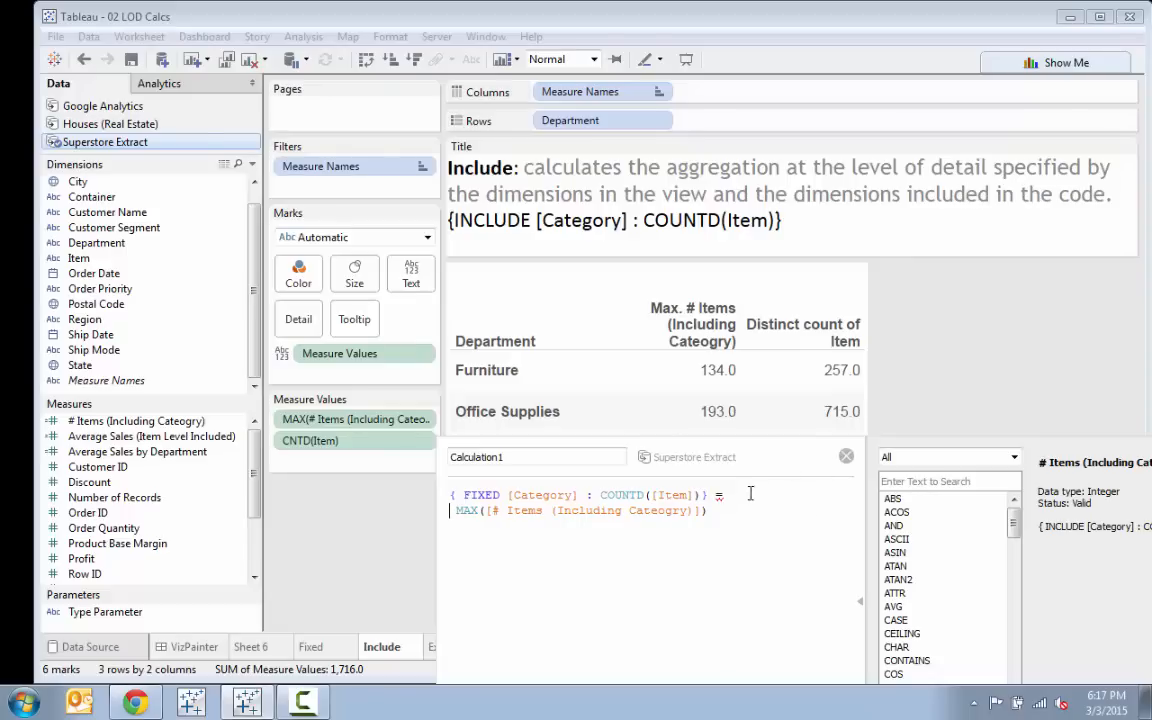
pyautogui.moveTo(718, 498)
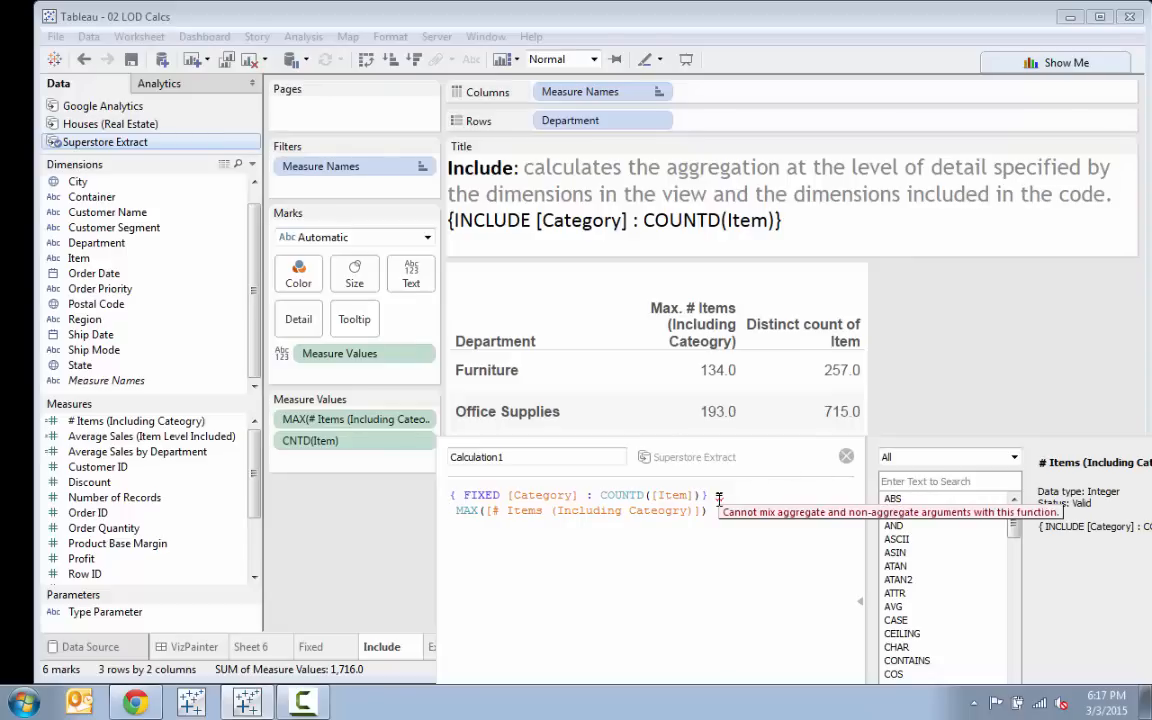
# Wrap the FIXED expression before the equals sign in SUM() so both sides of the comparison are aggregated
pyautogui.tripleClick(451, 497)
pyautogui.click(451, 497)
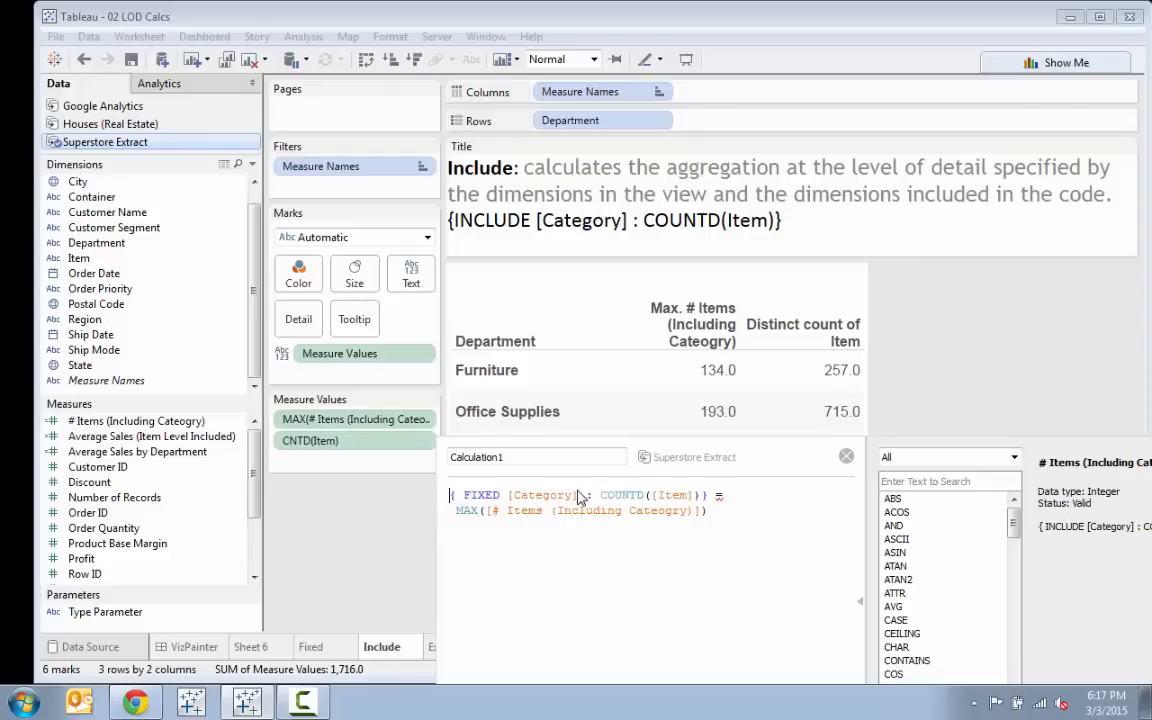
pyautogui.write('SUM(')
pyautogui.click(741, 495)
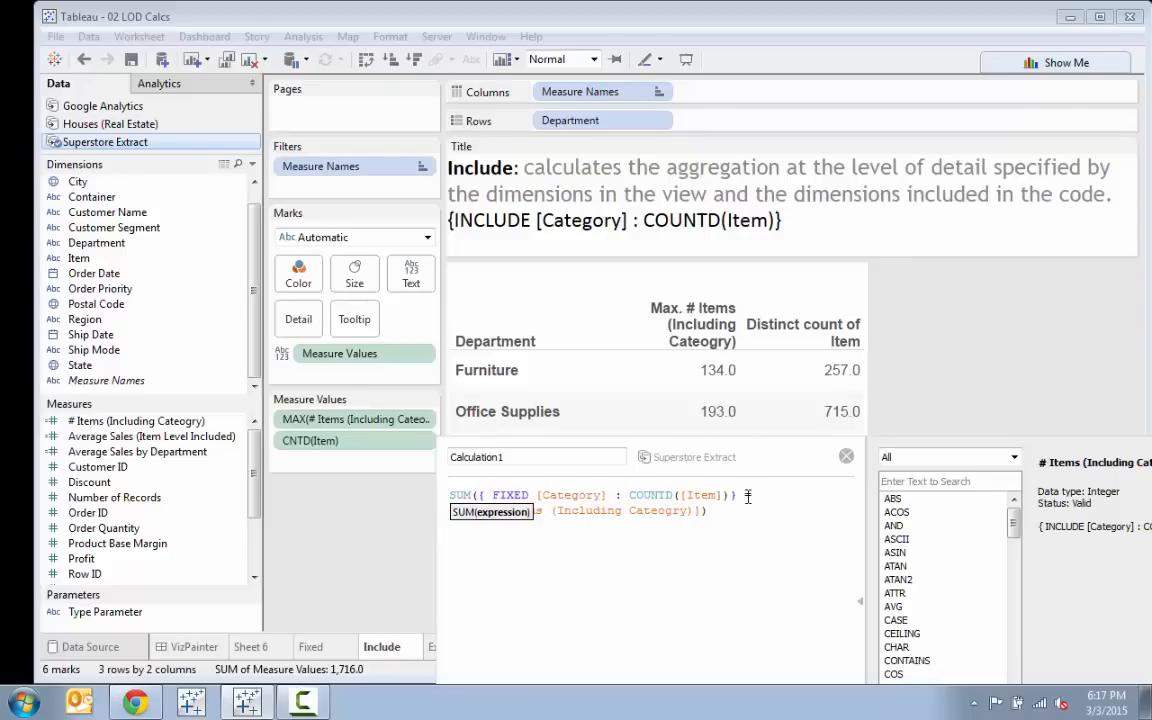
pyautogui.write(') =')
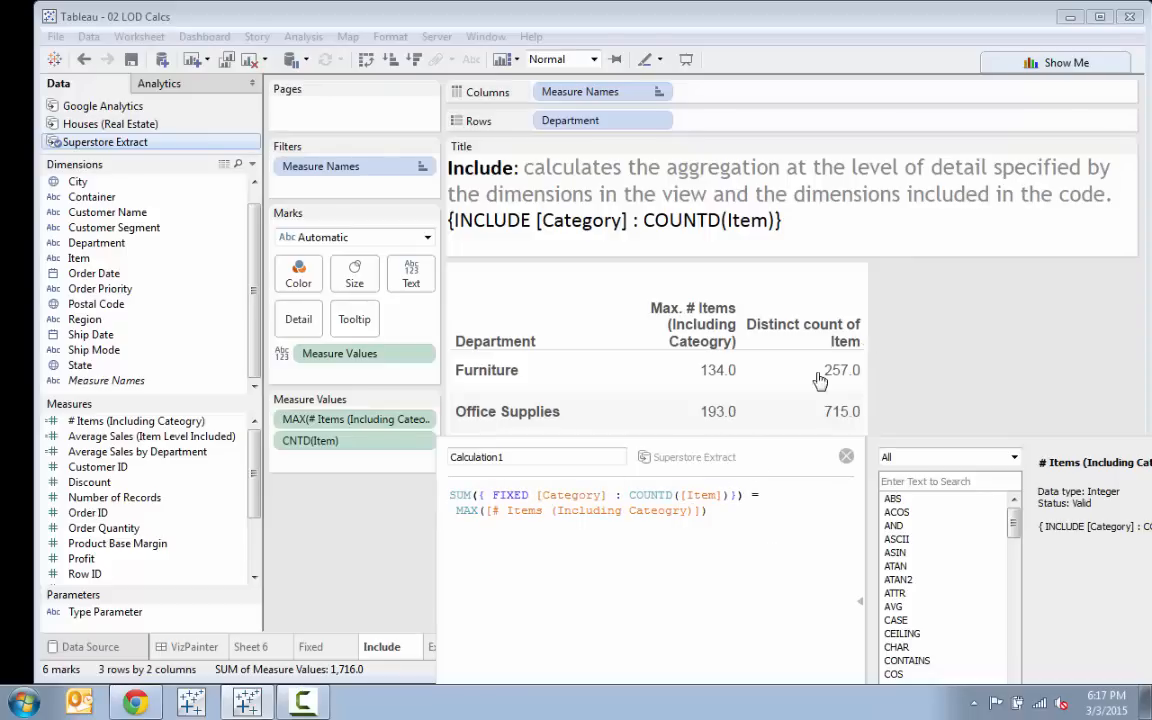
# Name the calculation Max Category, apply it, and select the new field among the measures with the editor moved clear of the table
pyautogui.doubleClick(527, 456)
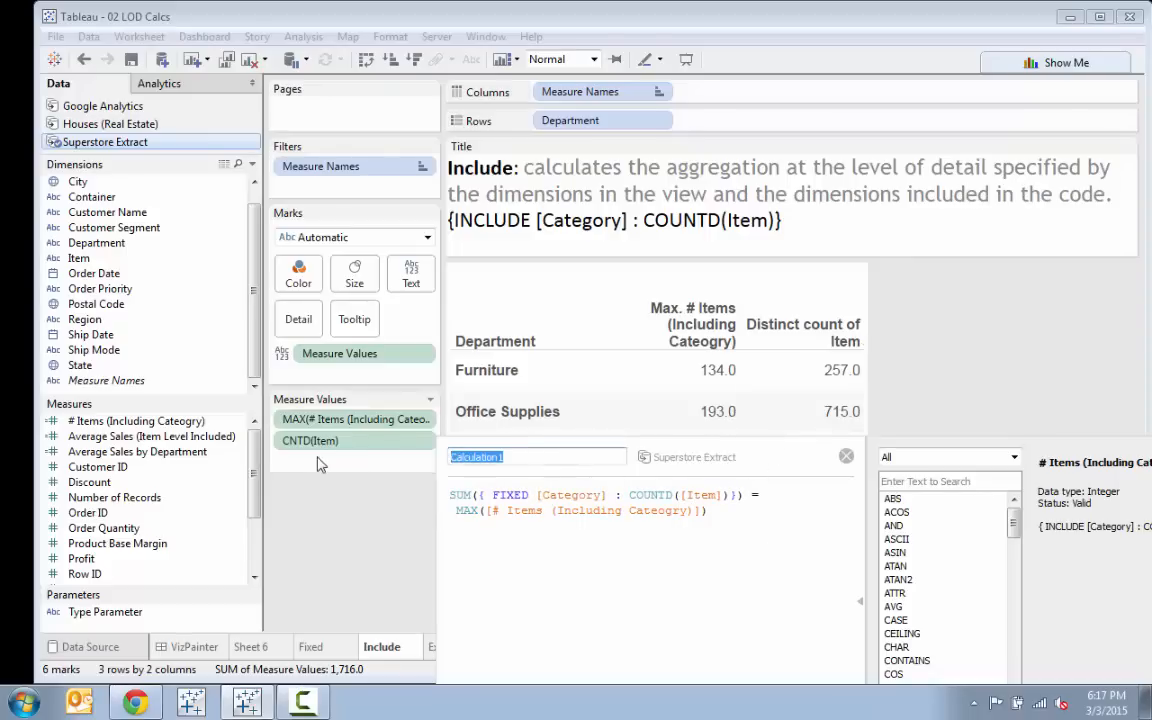
pyautogui.write('Max Category')
pyautogui.moveTo(766, 459); pyautogui.dragTo(740, 252)
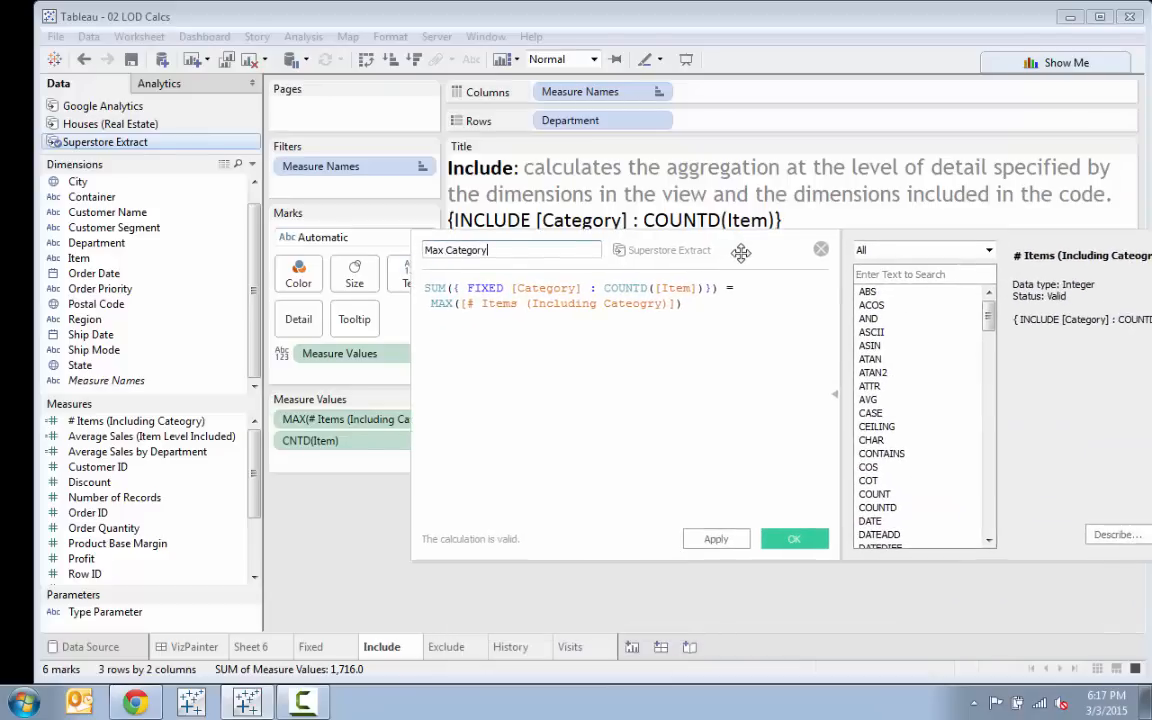
pyautogui.click(716, 539)
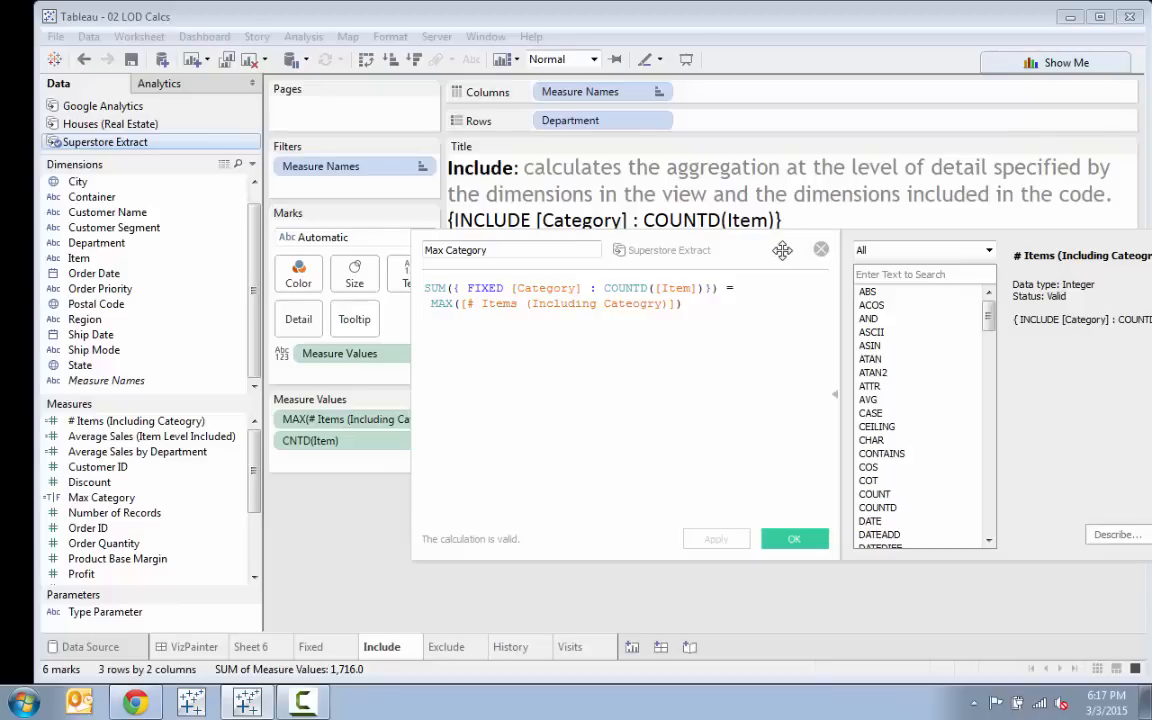
pyautogui.moveTo(782, 250); pyautogui.dragTo(774, 536)
pyautogui.moveTo(255, 455)
pyautogui.mouseDown()
pyautogui.moveTo(252, 489)
pyautogui.moveTo(254, 440)
pyautogui.mouseUp()
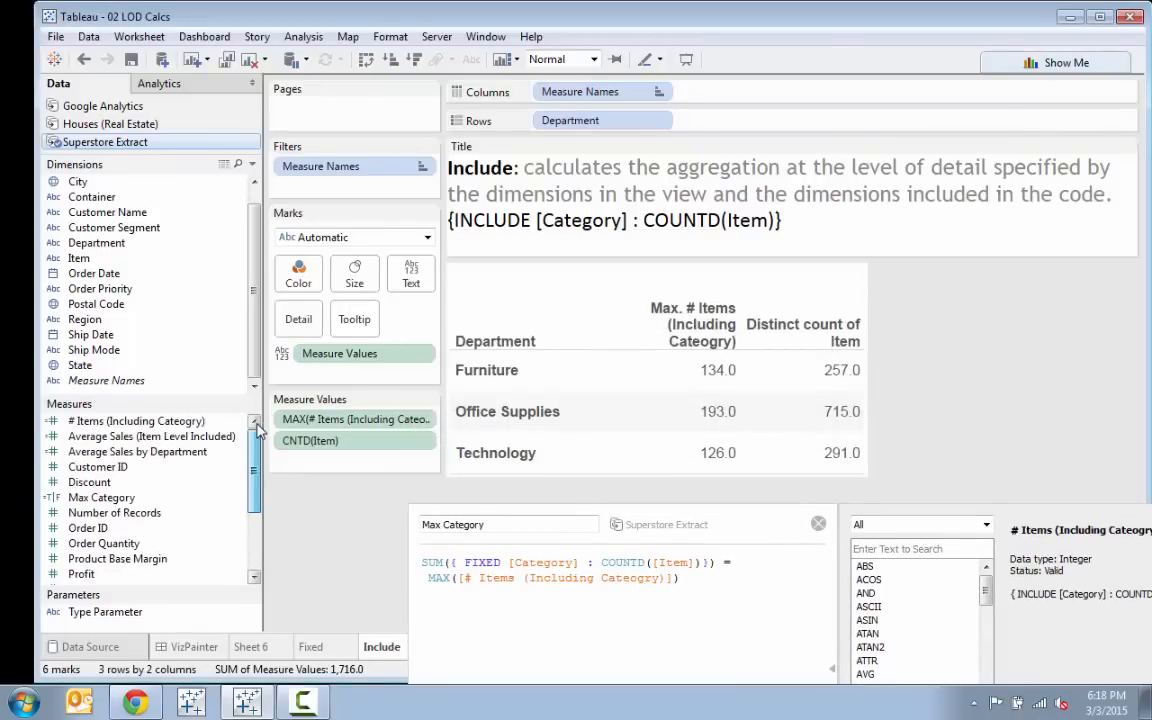
pyautogui.click(88, 500)
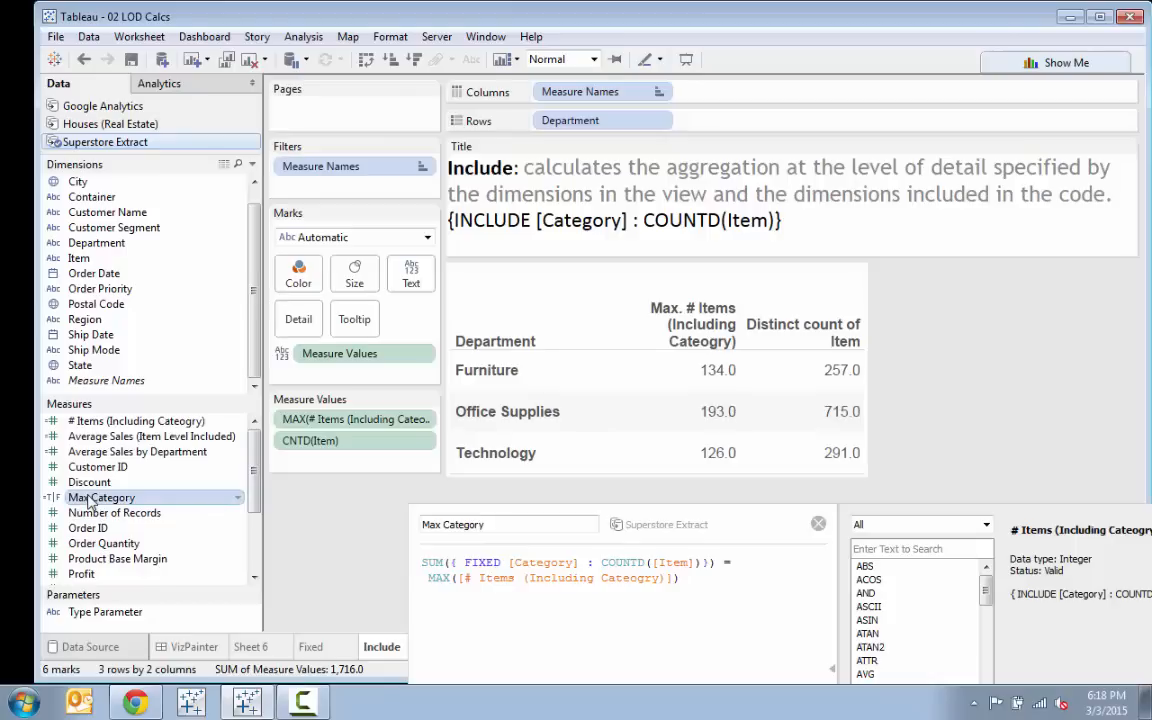
# Replace SUM at the start of the Max Category formula with IF on its own line
pyautogui.click(428, 562)
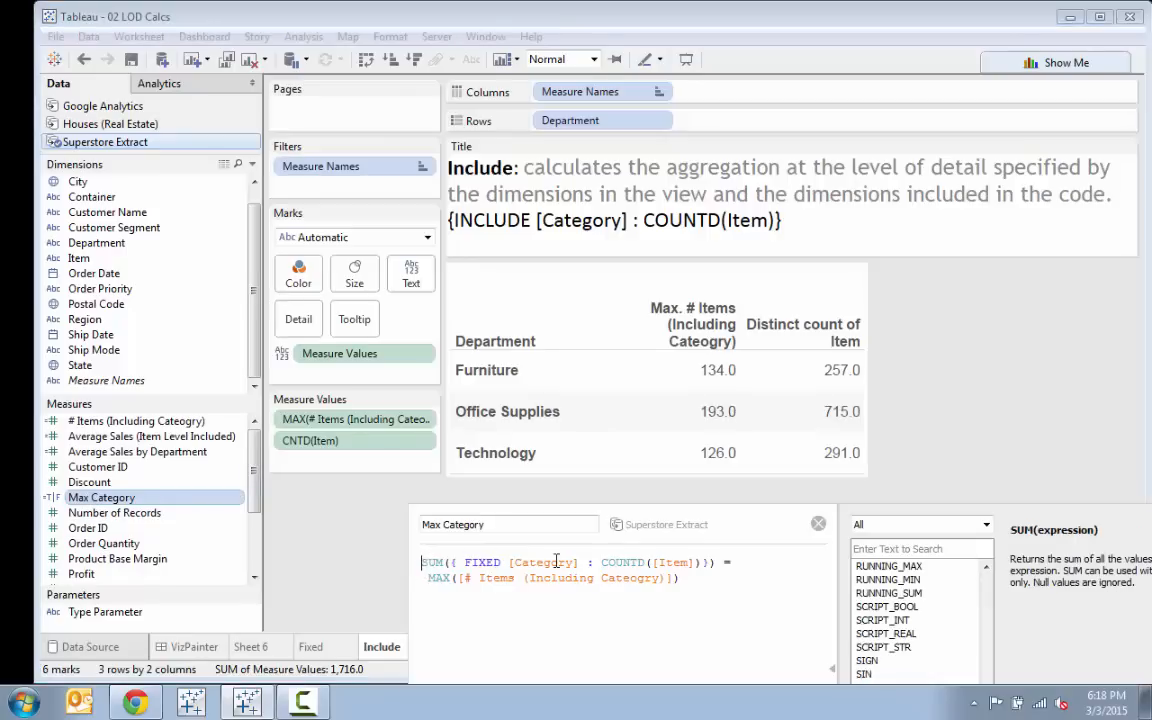
pyautogui.press('Delete')
pyautogui.press('Delete')
pyautogui.press('Delete')
pyautogui.write('IF')
pyautogui.press('Return')
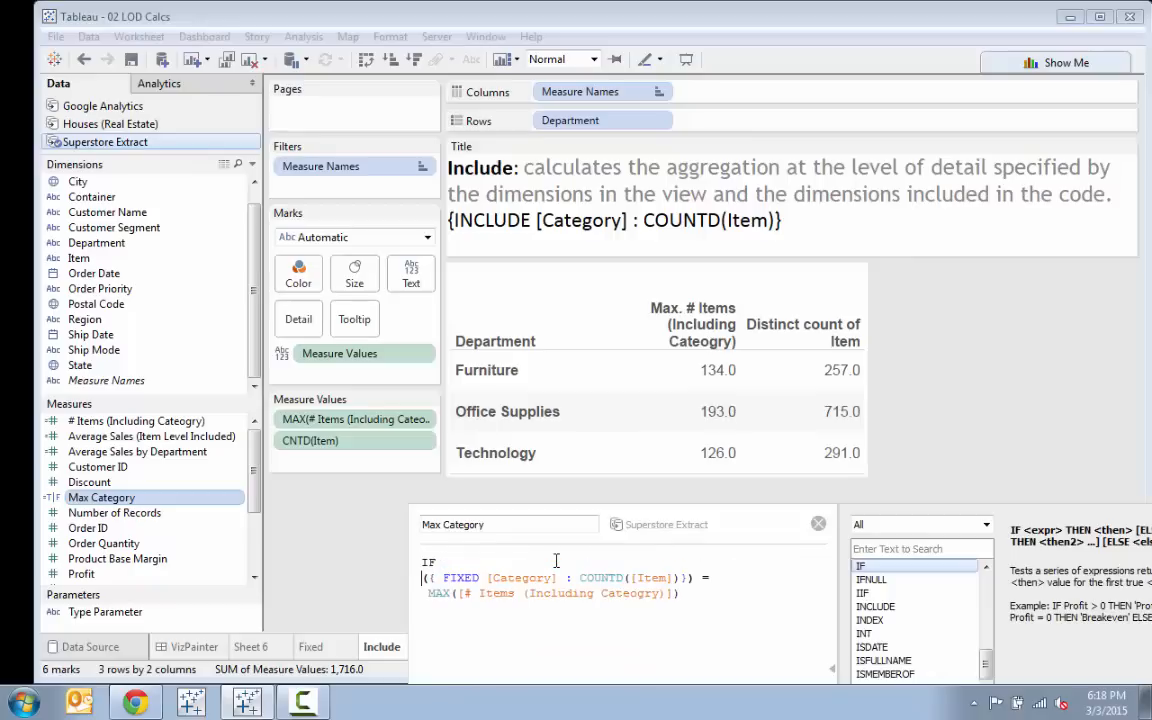
# Enclose the comparison in parentheses and complete the IF statement with THEN [Category] and END on separate lines
pyautogui.write('(')
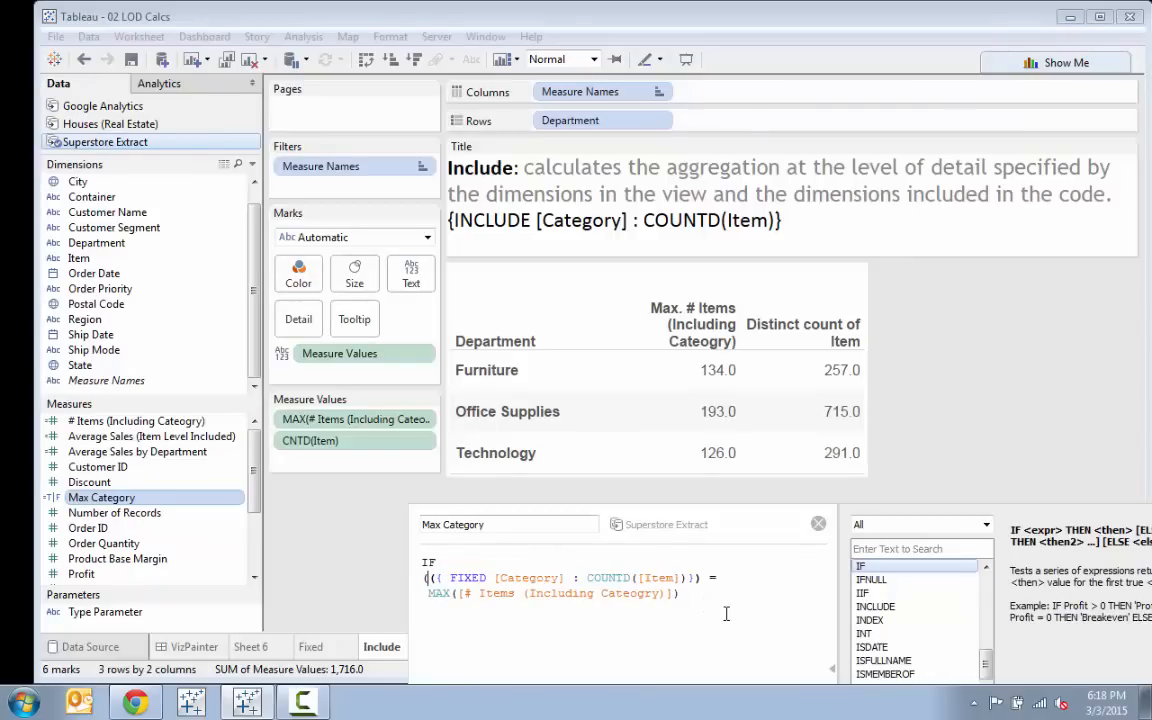
pyautogui.click(727, 614)
pyautogui.write(')')
pyautogui.press('Return')
pyautogui.write('THEN [Category]')
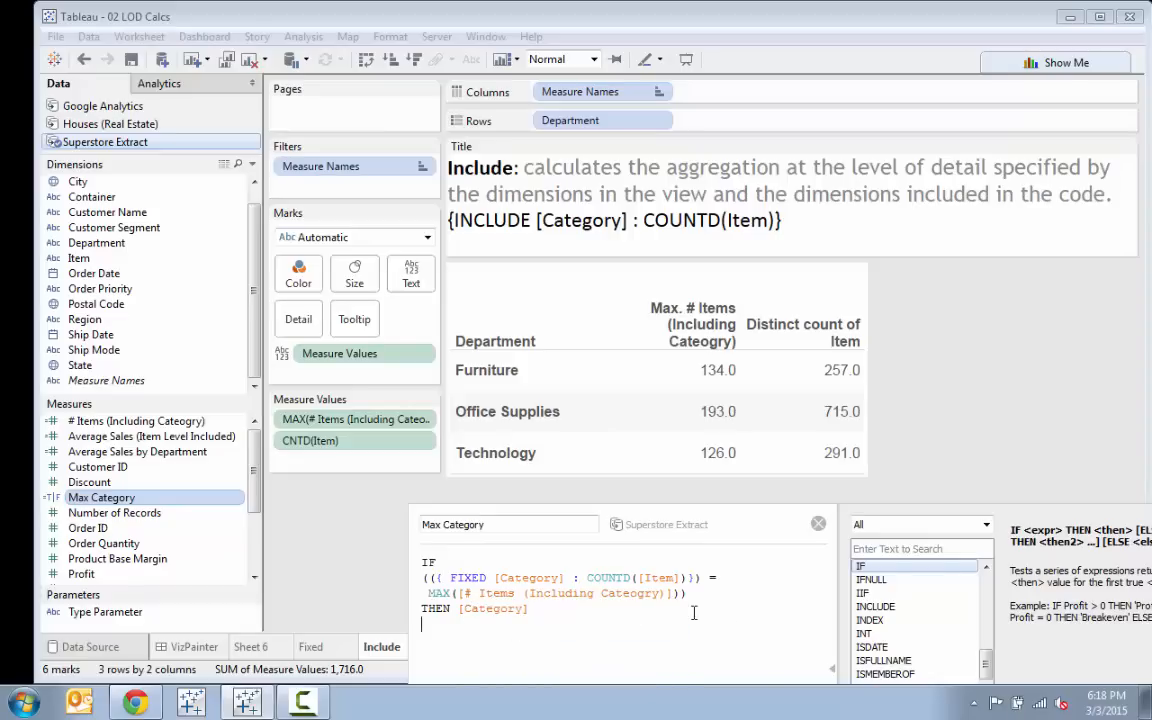
pyautogui.press('Return')
pyautogui.write('END')
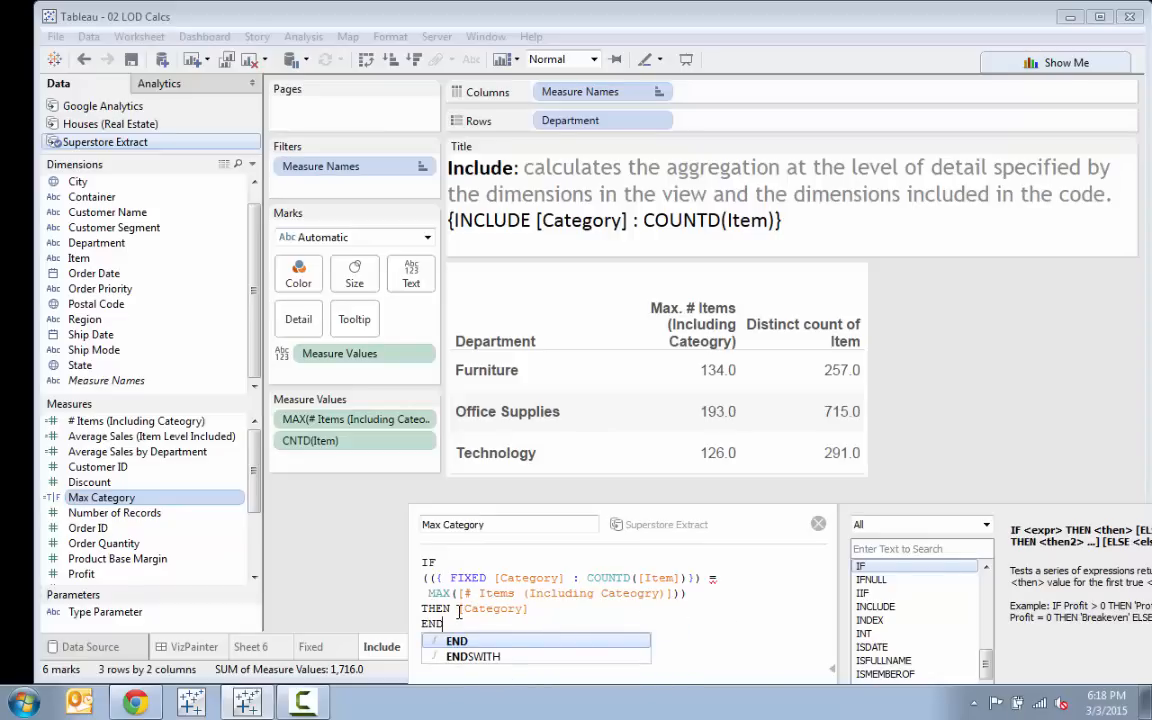
# Remove the THEN [Category], END and IF lines from the formula, along with one extra opening parenthesis
pyautogui.click(500, 607)
pyautogui.moveTo(504, 647); pyautogui.dragTo(405, 604)
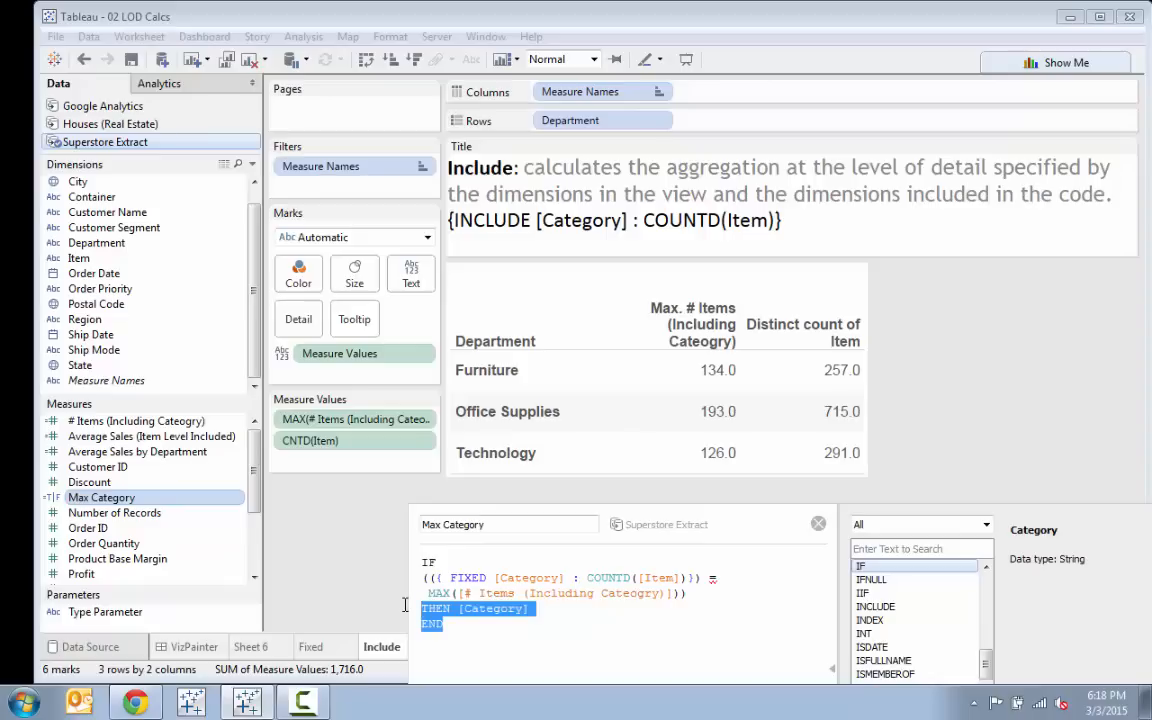
pyautogui.press('BackSpace')
pyautogui.moveTo(440, 560); pyautogui.dragTo(345, 558)
pyautogui.press('BackSpace')
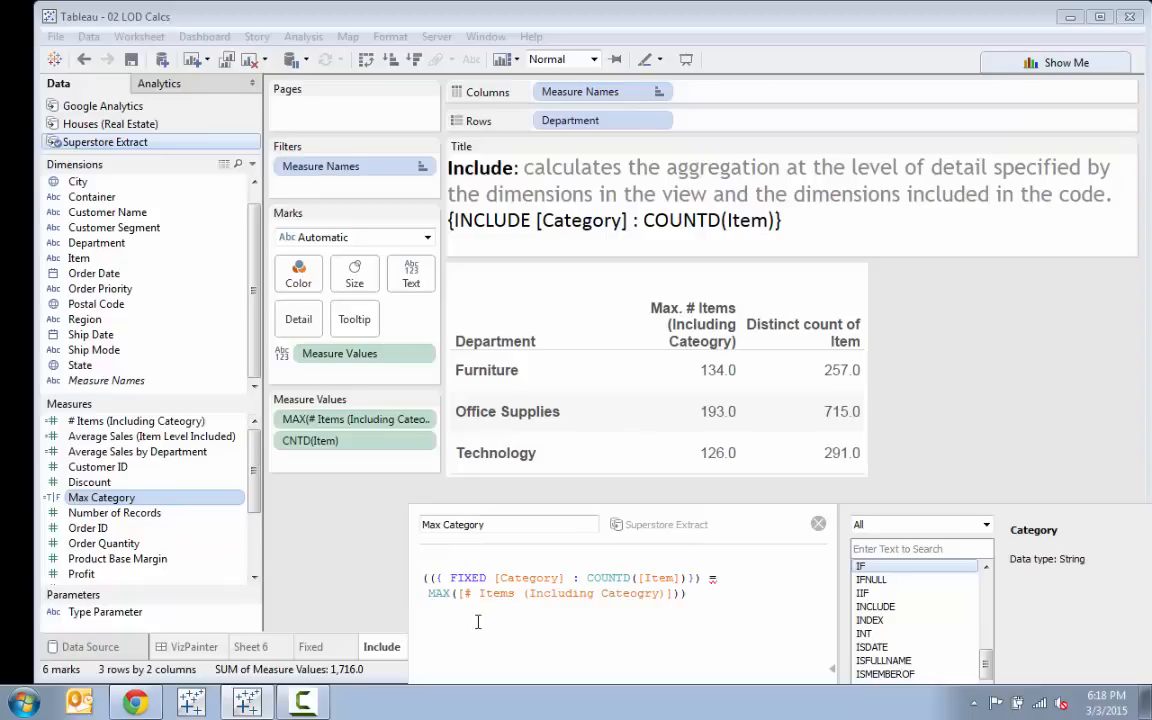
pyautogui.click(437, 578)
pyautogui.press('BackSpace')
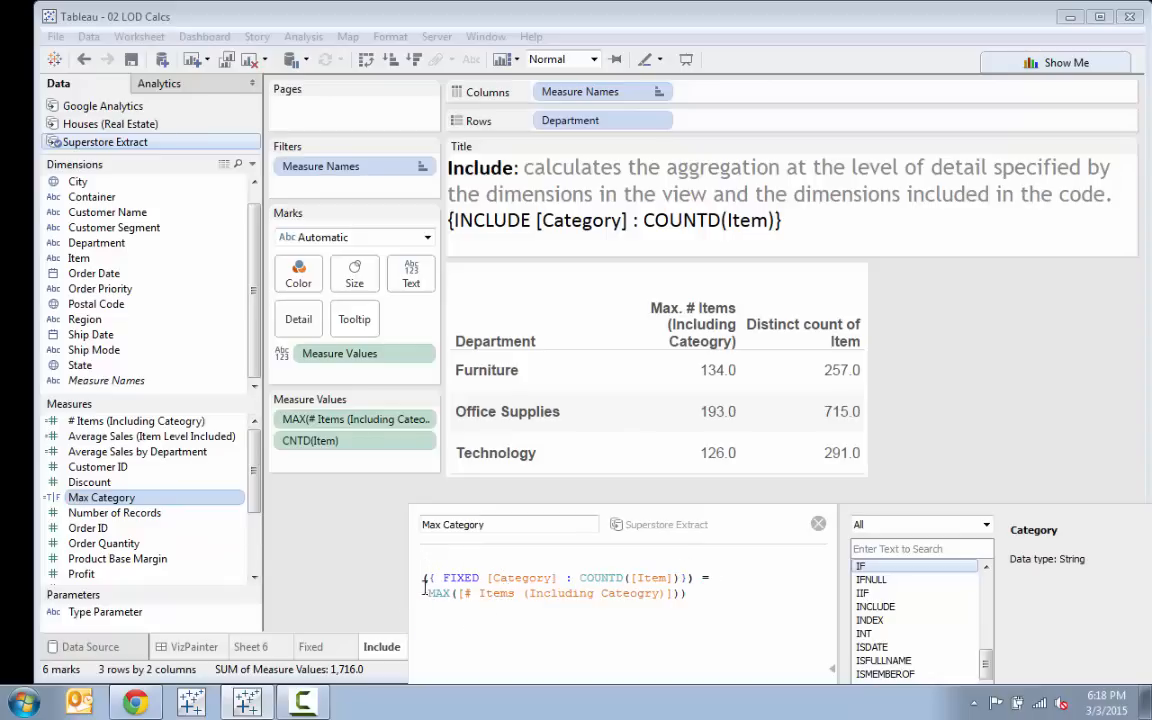
# Add Max Category to Rows after Department and close the calculation editor without applying the pending formula edits
pyautogui.moveTo(231, 500); pyautogui.dragTo(767, 131)
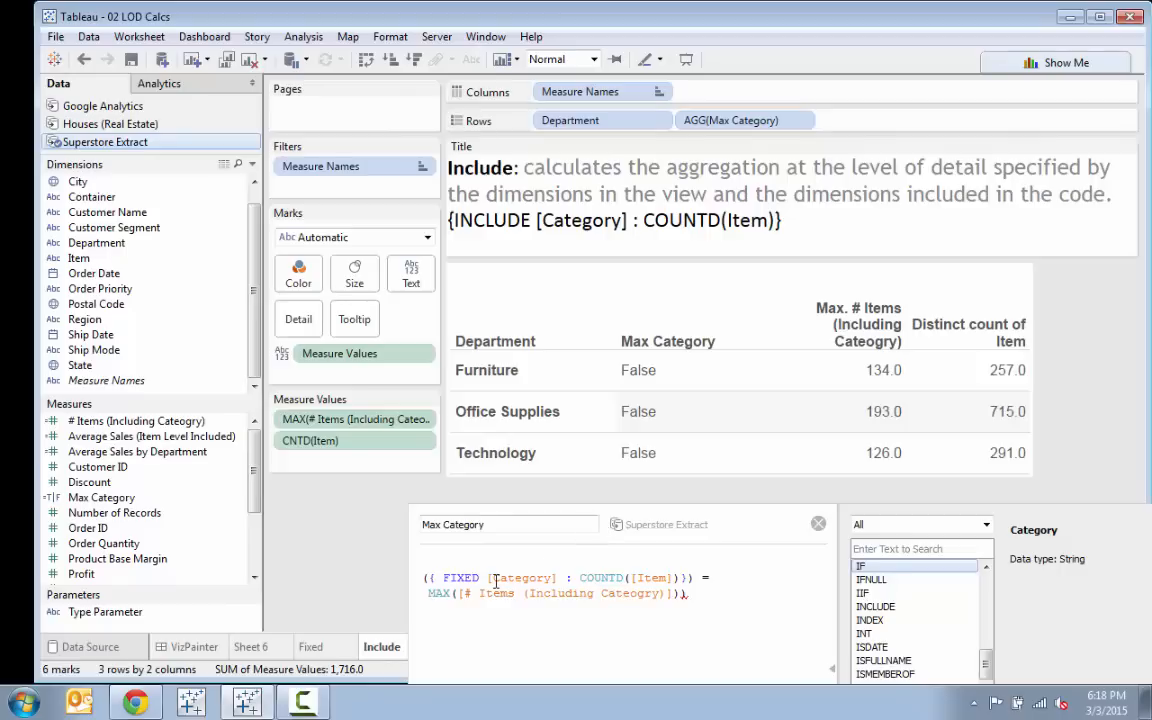
pyautogui.click(700, 600)
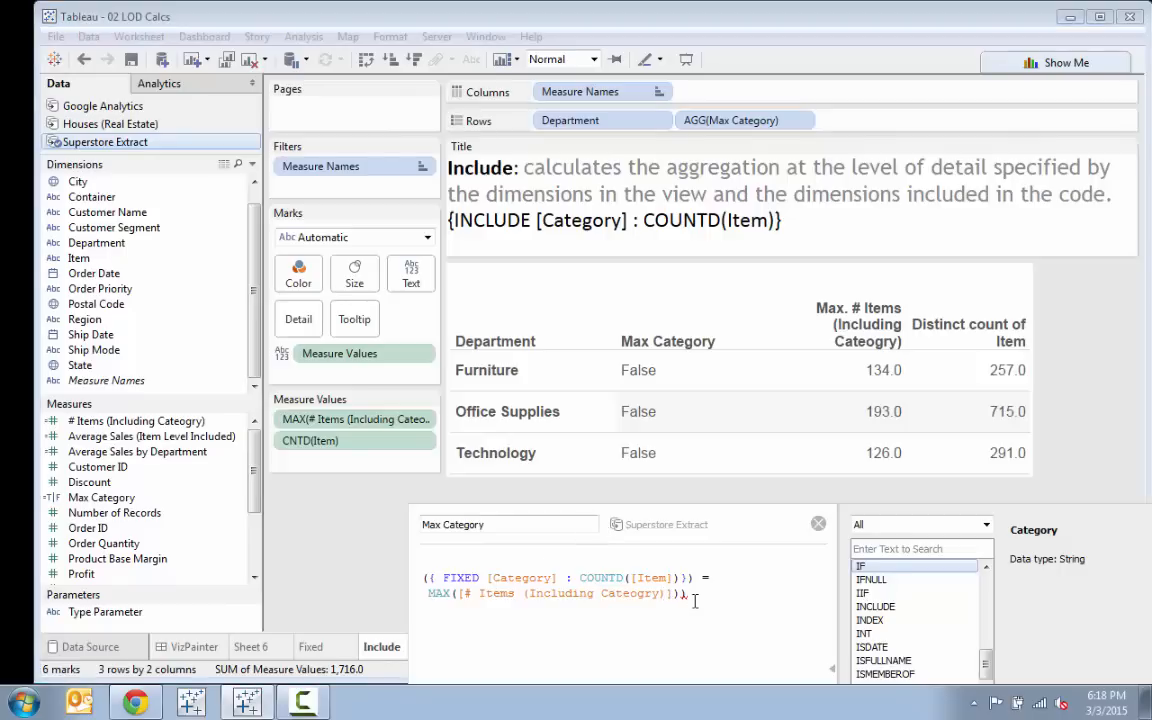
pyautogui.moveTo(683, 596)
pyautogui.click(818, 524)
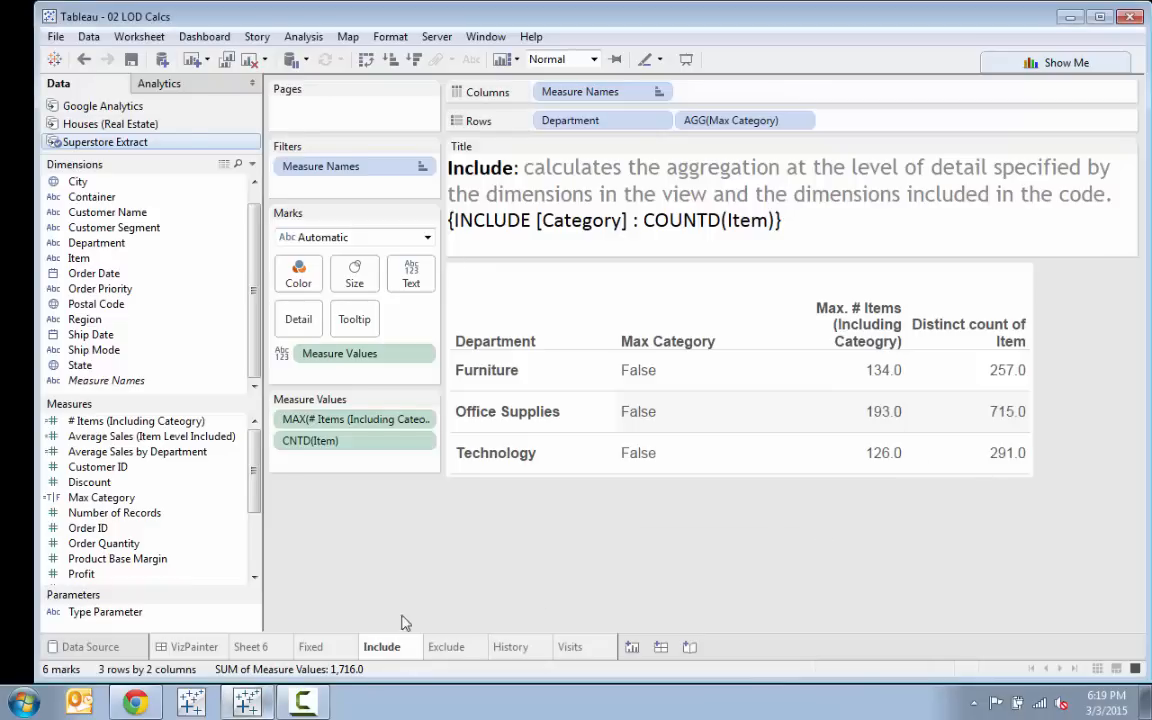
# Open the VizPainter dashboard and filter the blog posts by the week of February 22, 2015, an early 2015 peak and a September 2014 week
pyautogui.click(190, 655)
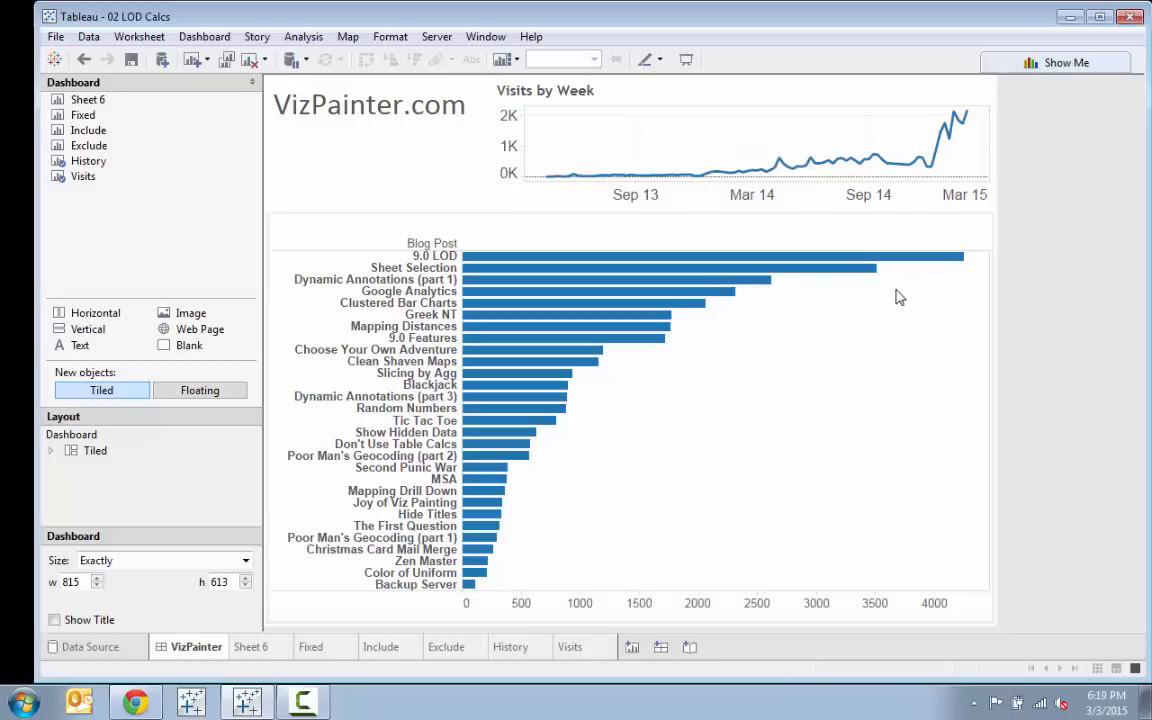
pyautogui.click(976, 118)
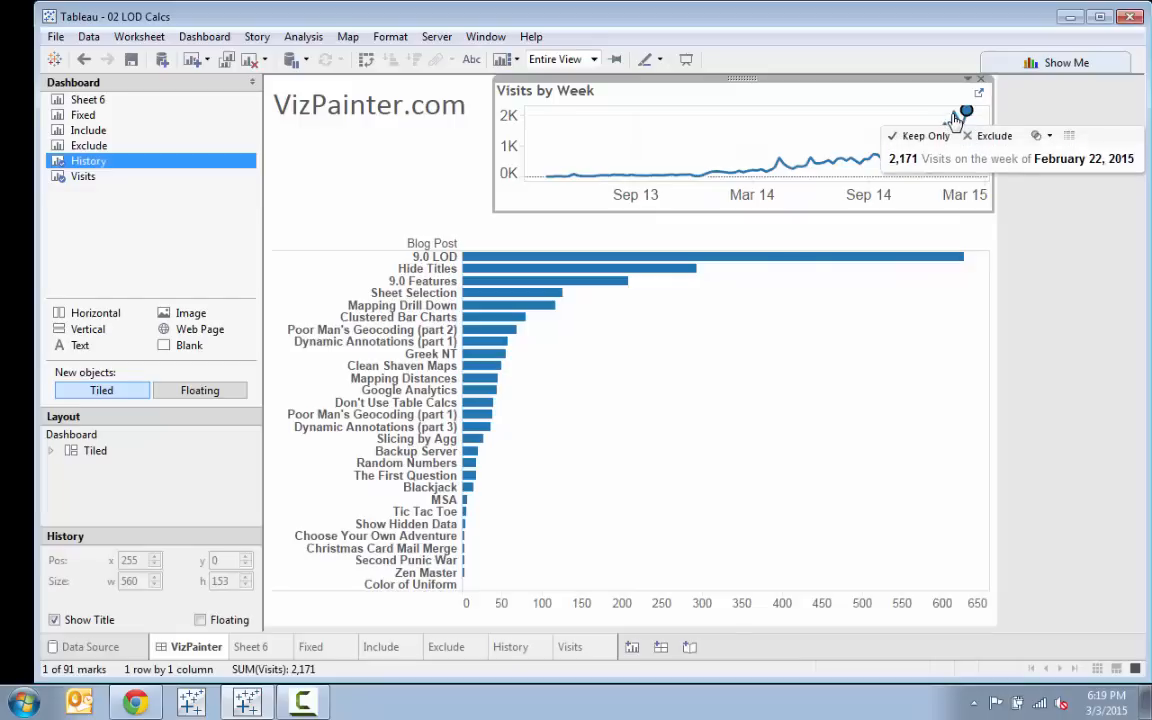
pyautogui.click(954, 115)
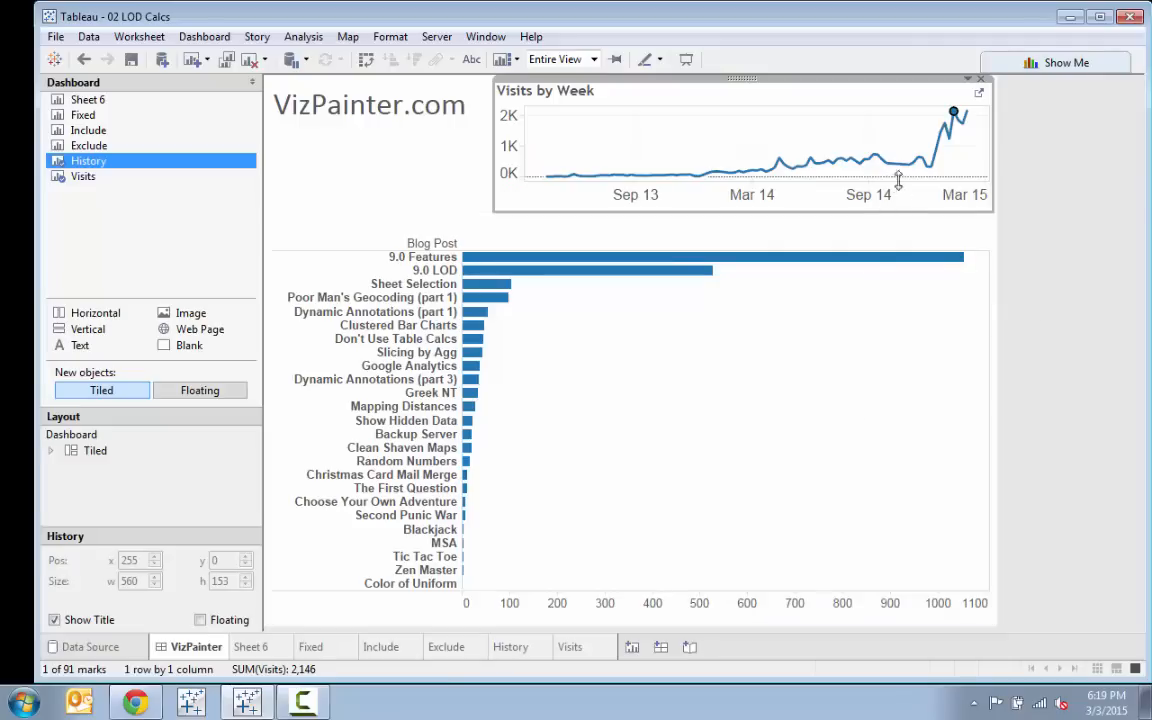
pyautogui.click(872, 162)
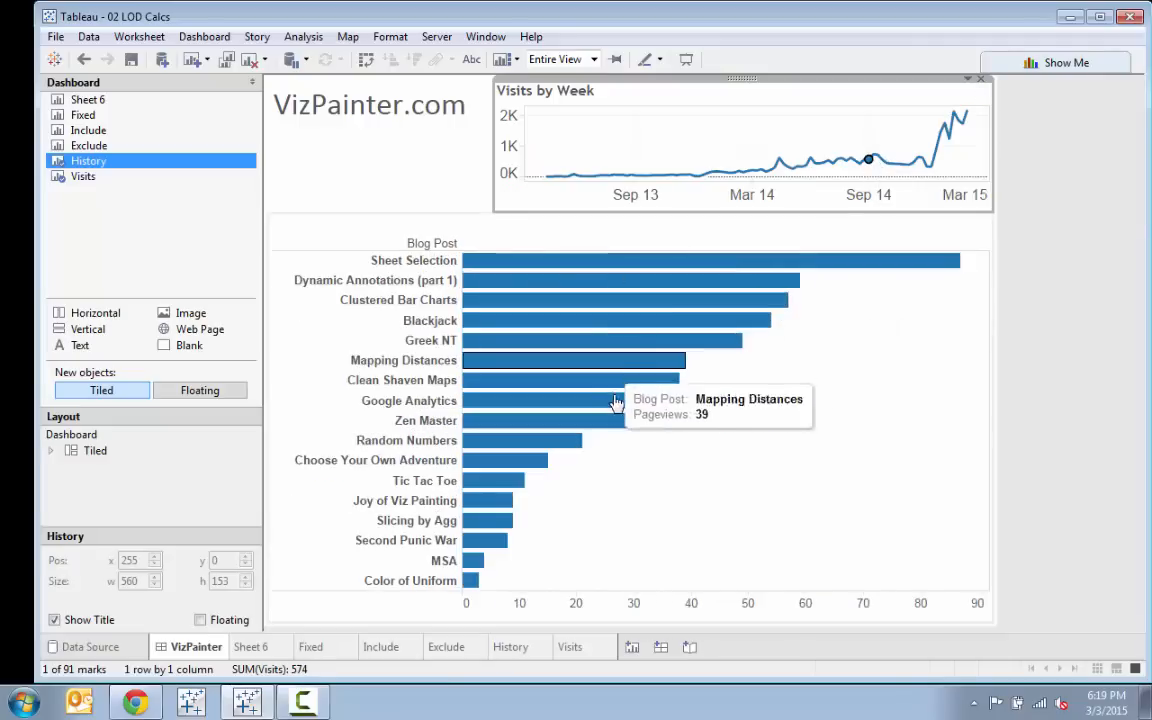
pyautogui.click(588, 562)
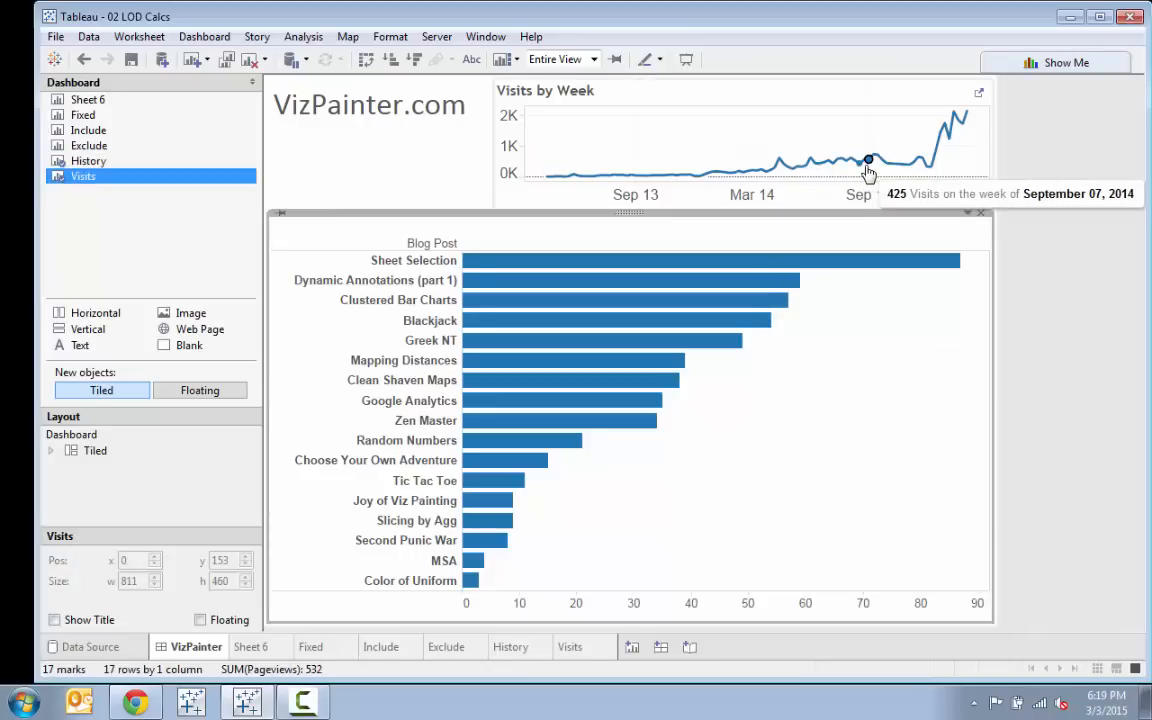
pyautogui.moveTo(872, 168)
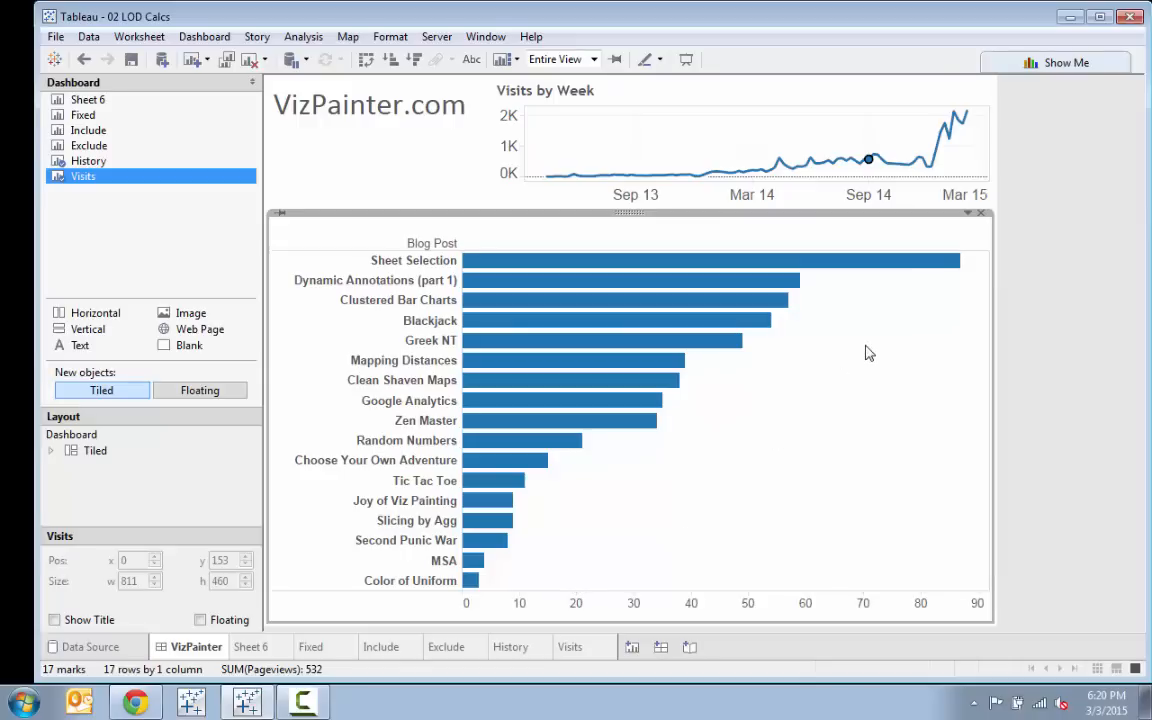
# Filter the blog post chart to the week of February 22, 2015 and examine the 9.0 LOD pageviews
pyautogui.click(965, 114)
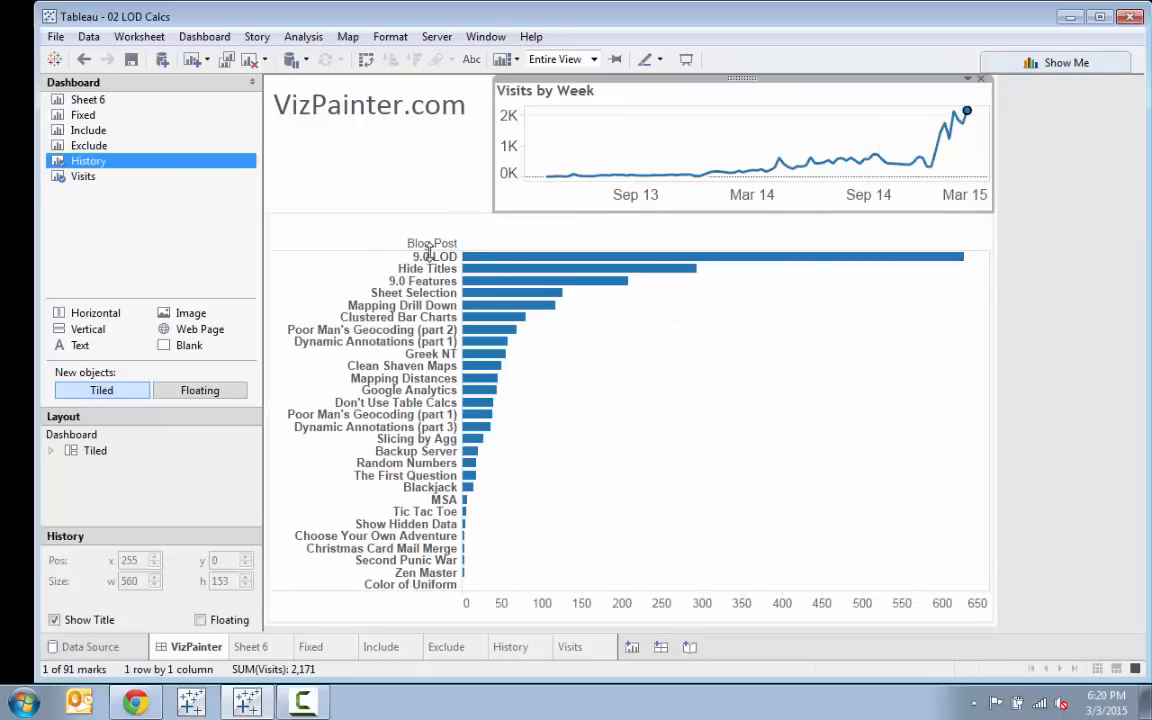
pyautogui.moveTo(479, 264)
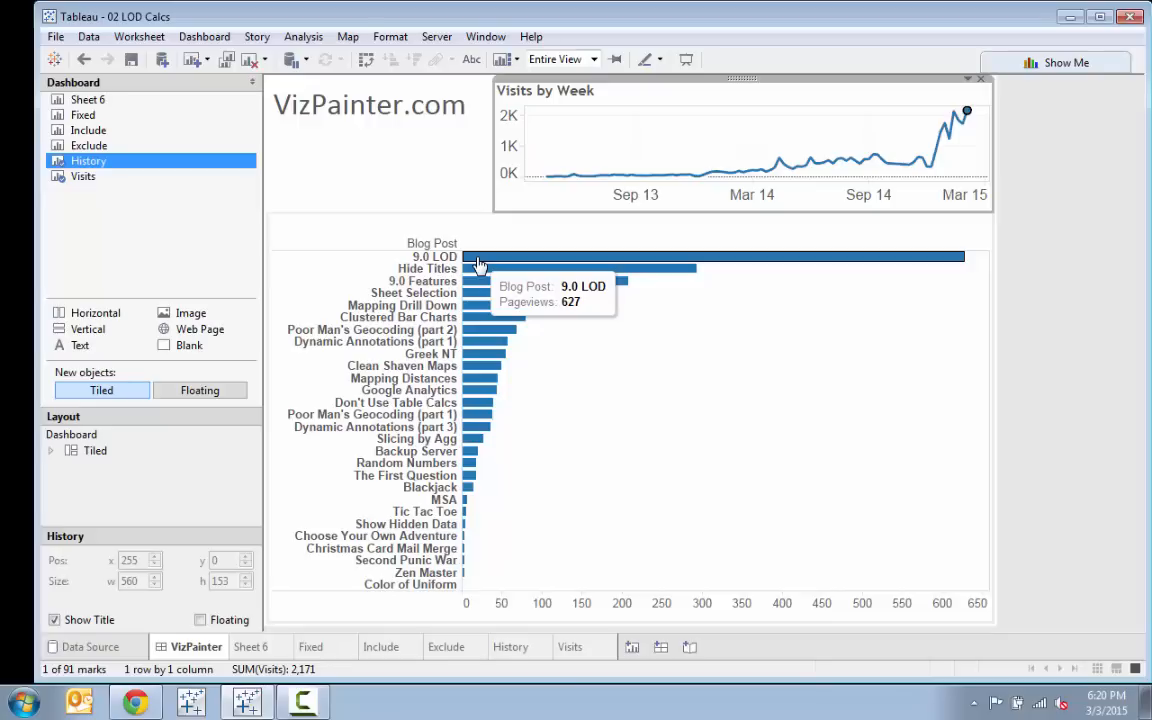
pyautogui.click(771, 372)
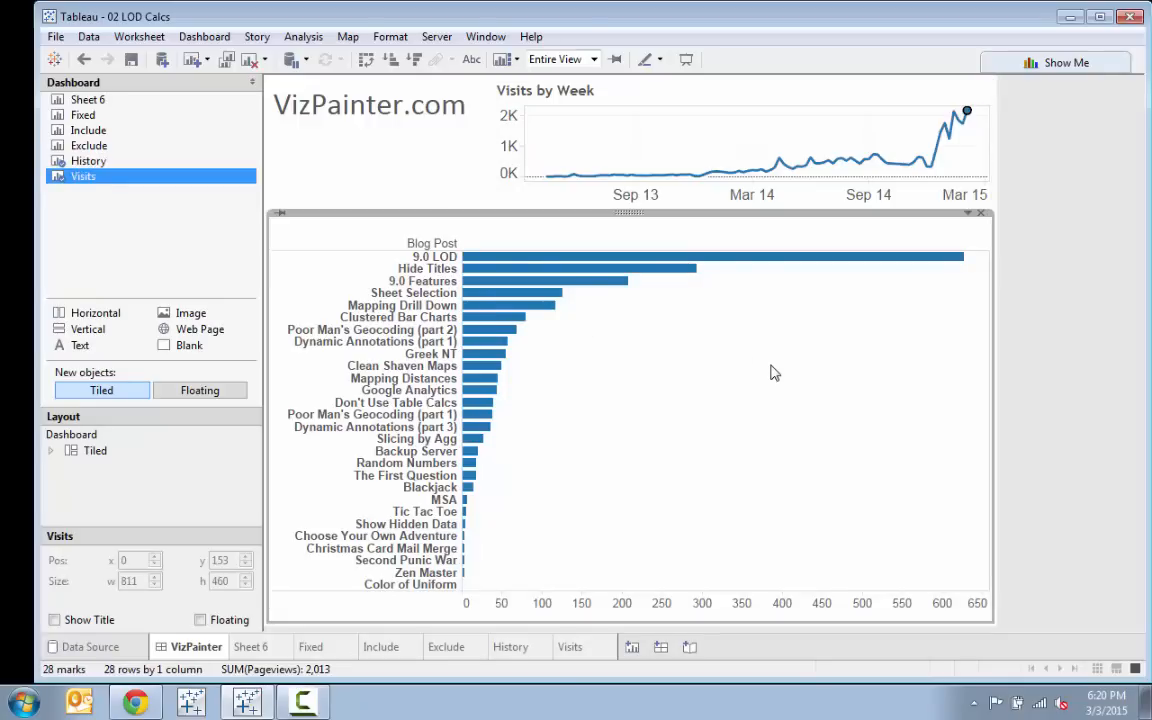
# Go to the Visits worksheet from the dashboard, remove its Action (WEEK(Date)) filter, and narrow the side panes to widen the chart
pyautogui.click(968, 215)
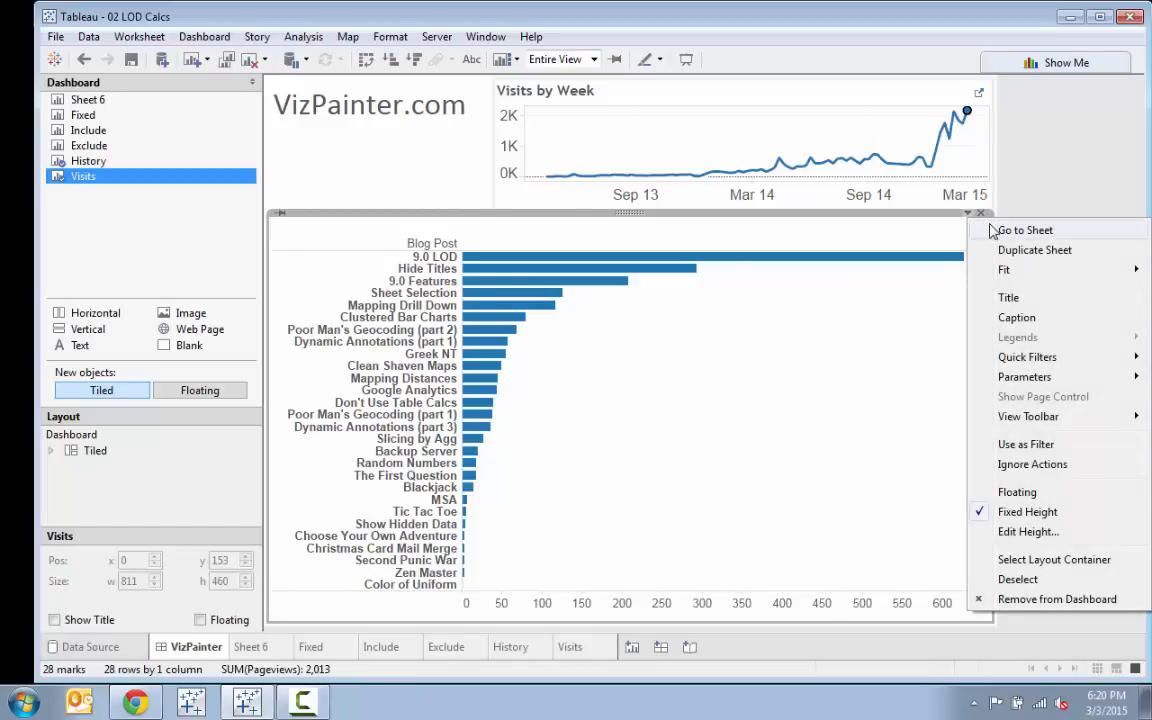
pyautogui.click(992, 231)
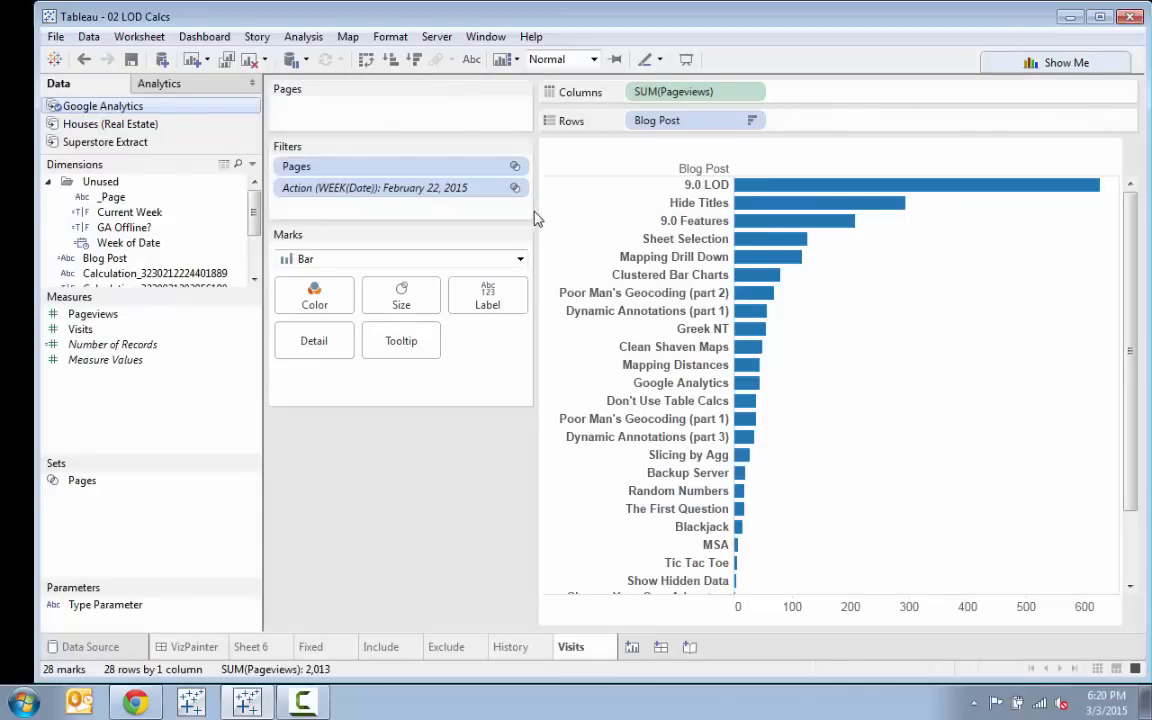
pyautogui.moveTo(533, 216); pyautogui.dragTo(400, 216)
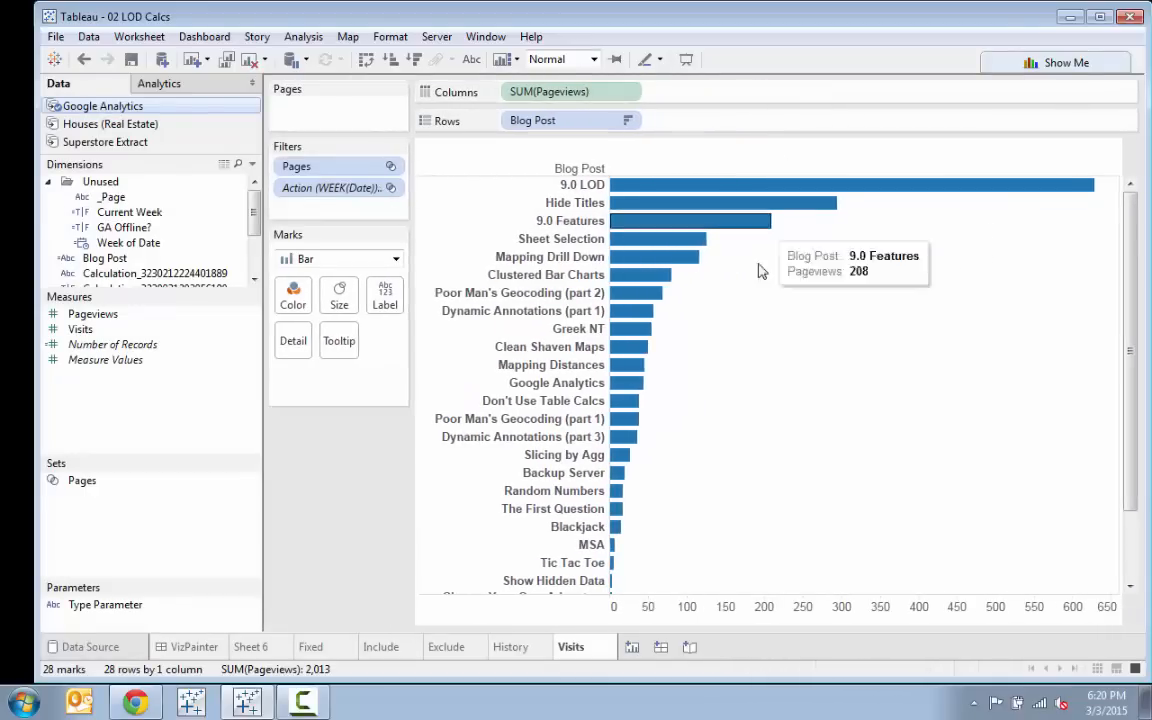
pyautogui.moveTo(340, 188); pyautogui.dragTo(280, 495)
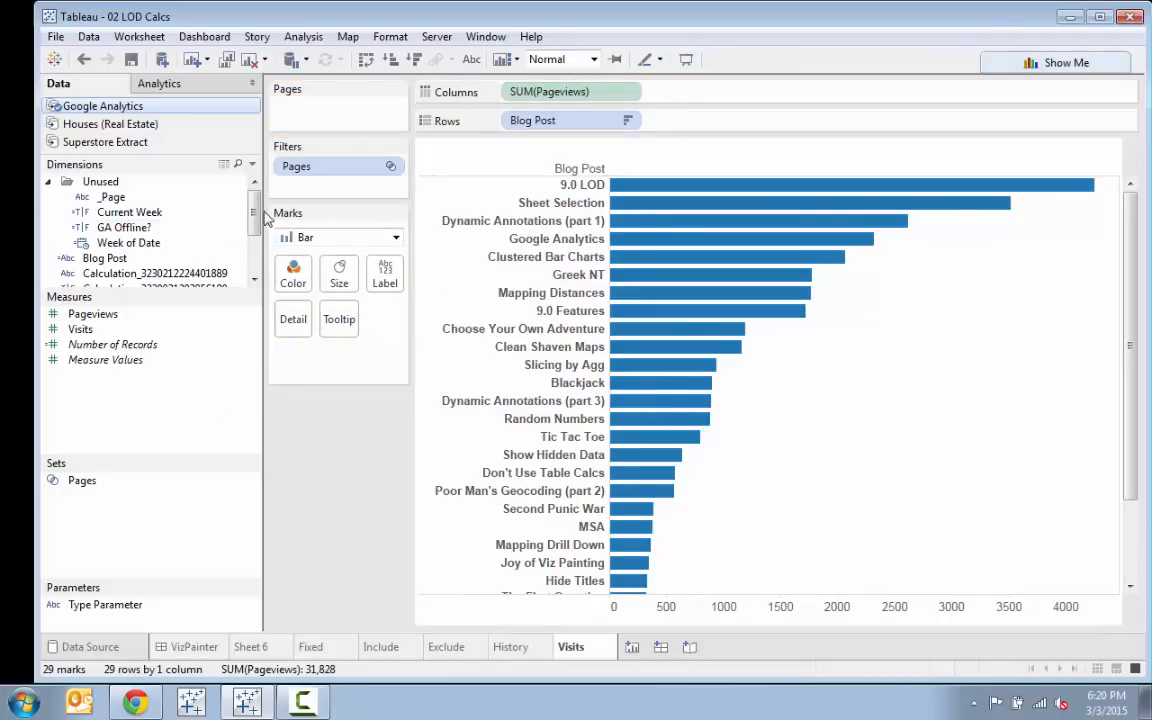
pyautogui.moveTo(257, 207); pyautogui.dragTo(201, 207)
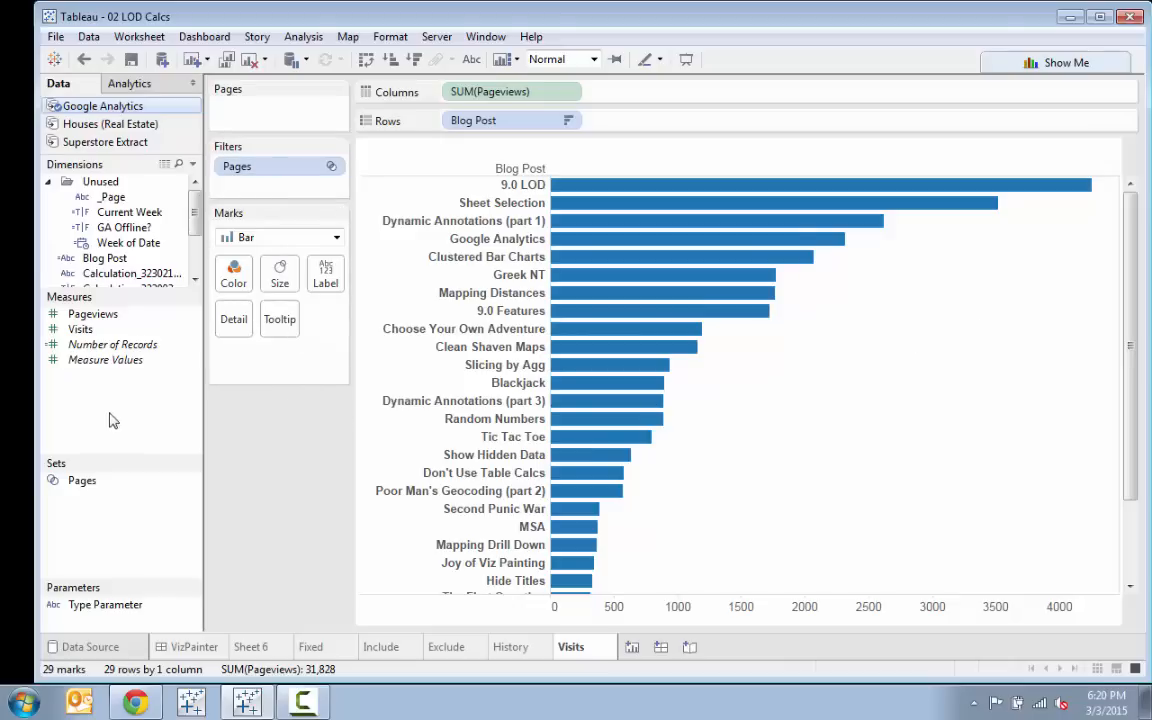
# Create a calculated field from the Pageviews measure and name it Pageviews per Blog Post
pyautogui.moveTo(101, 352)
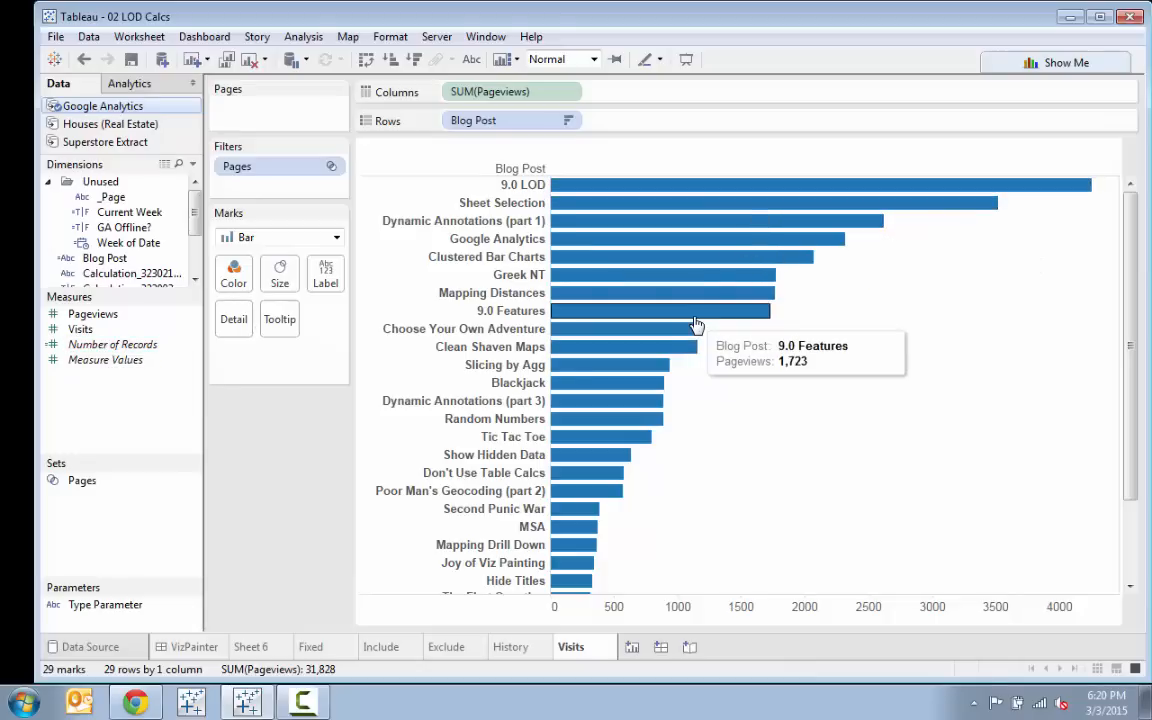
pyautogui.rightClick(127, 318)
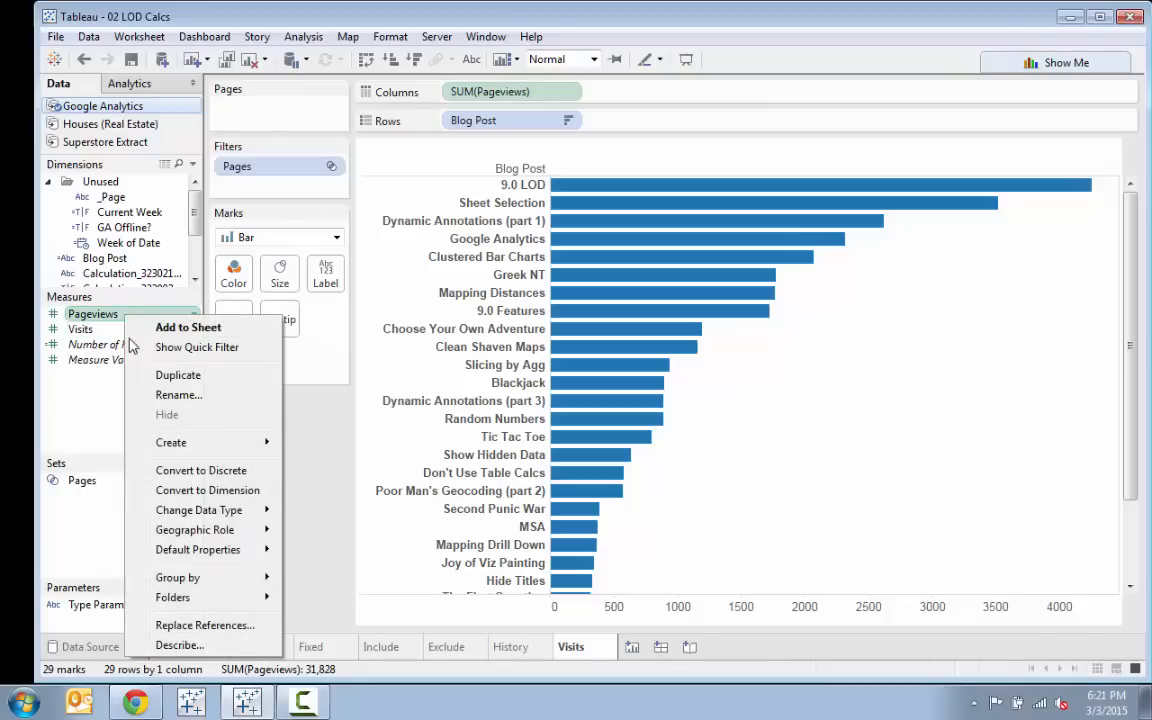
pyautogui.moveTo(255, 443)
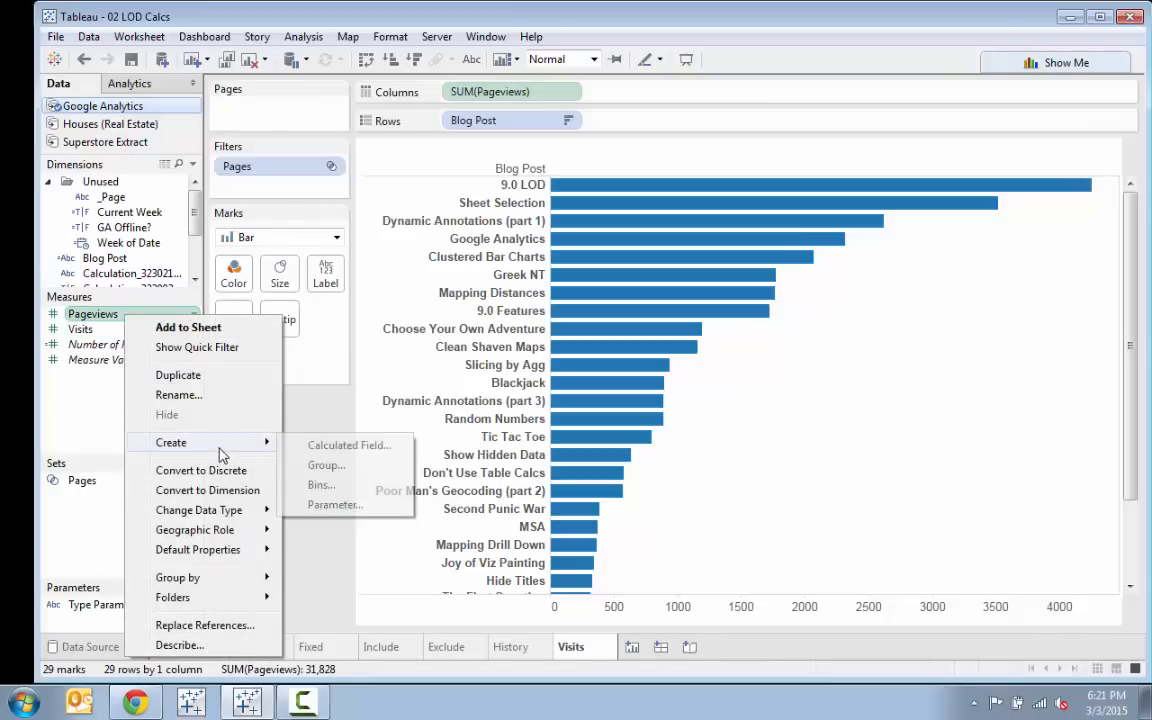
pyautogui.click(320, 446)
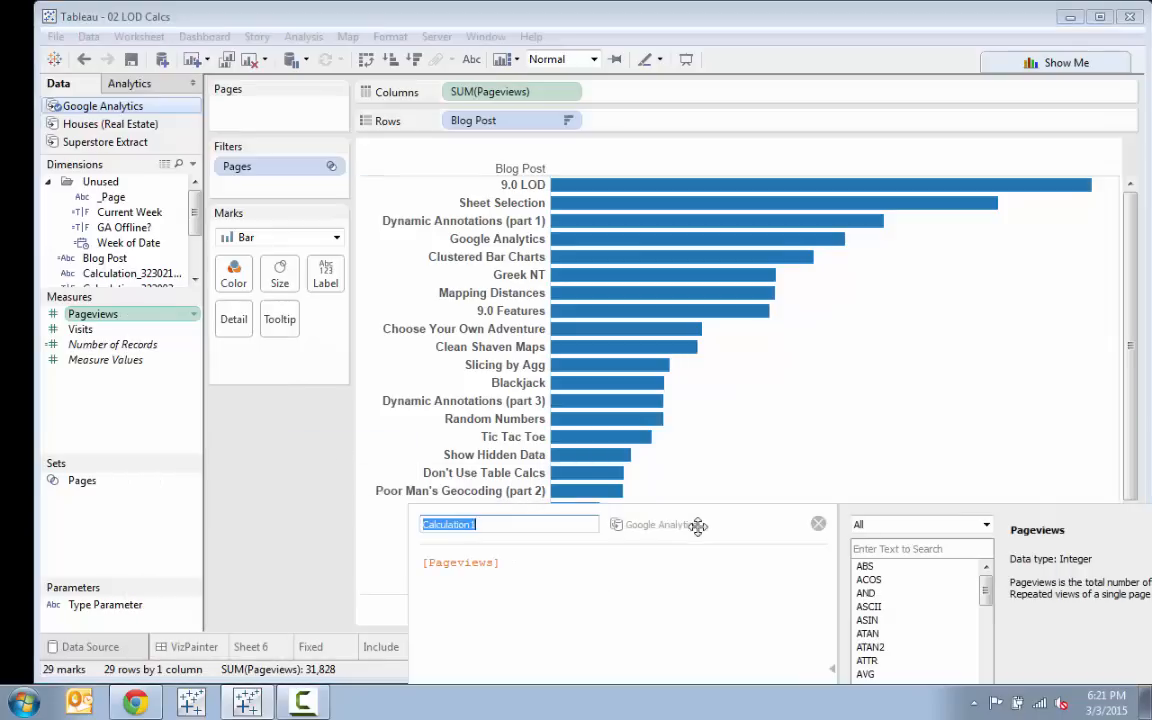
pyautogui.moveTo(761, 517); pyautogui.dragTo(746, 259)
pyautogui.write('P')
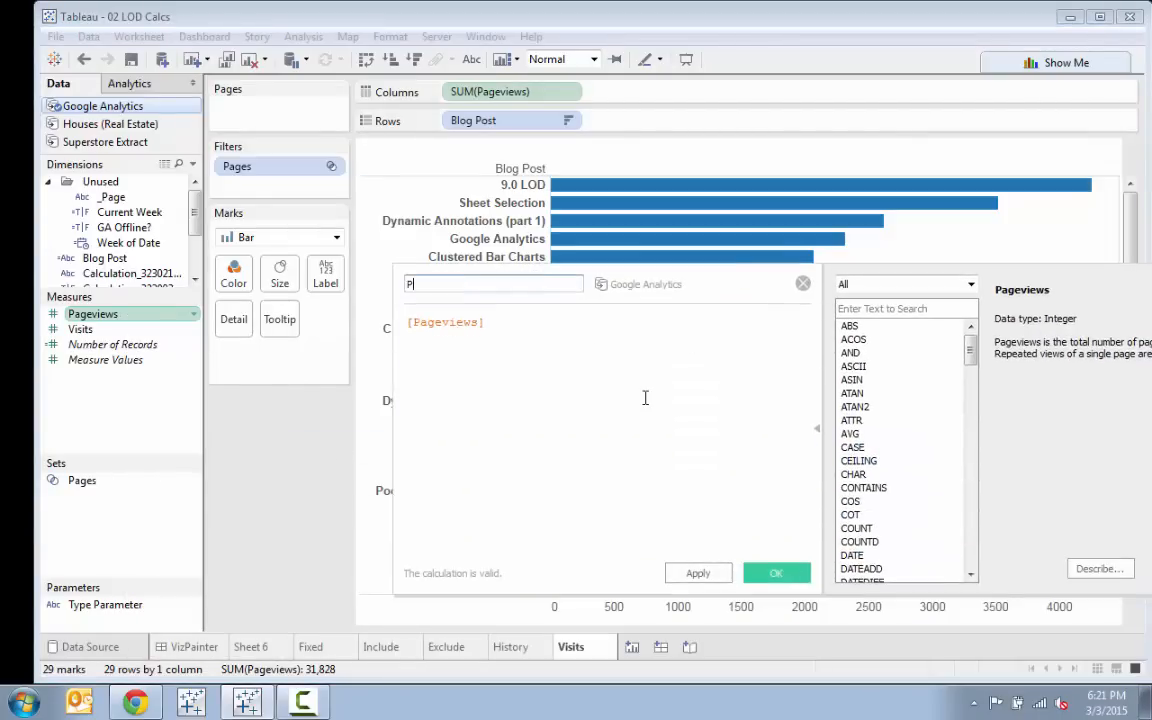
pyautogui.write('ageviews per Blo')
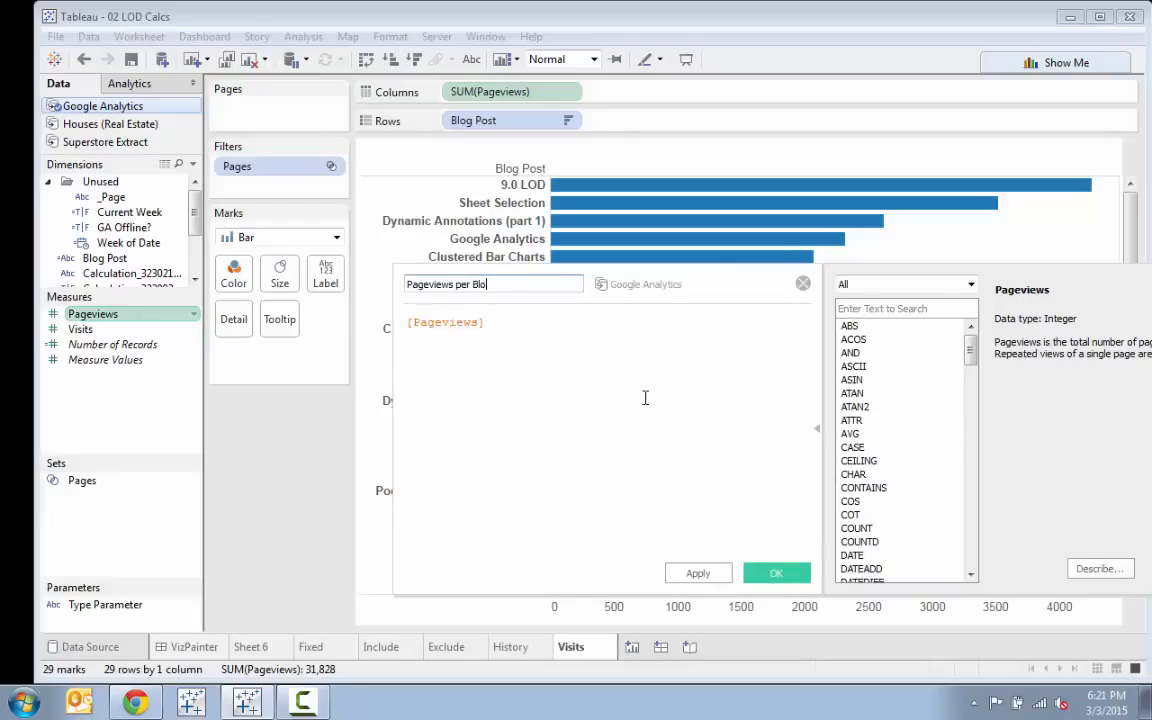
pyautogui.write('g Post')
pyautogui.press('Tab')
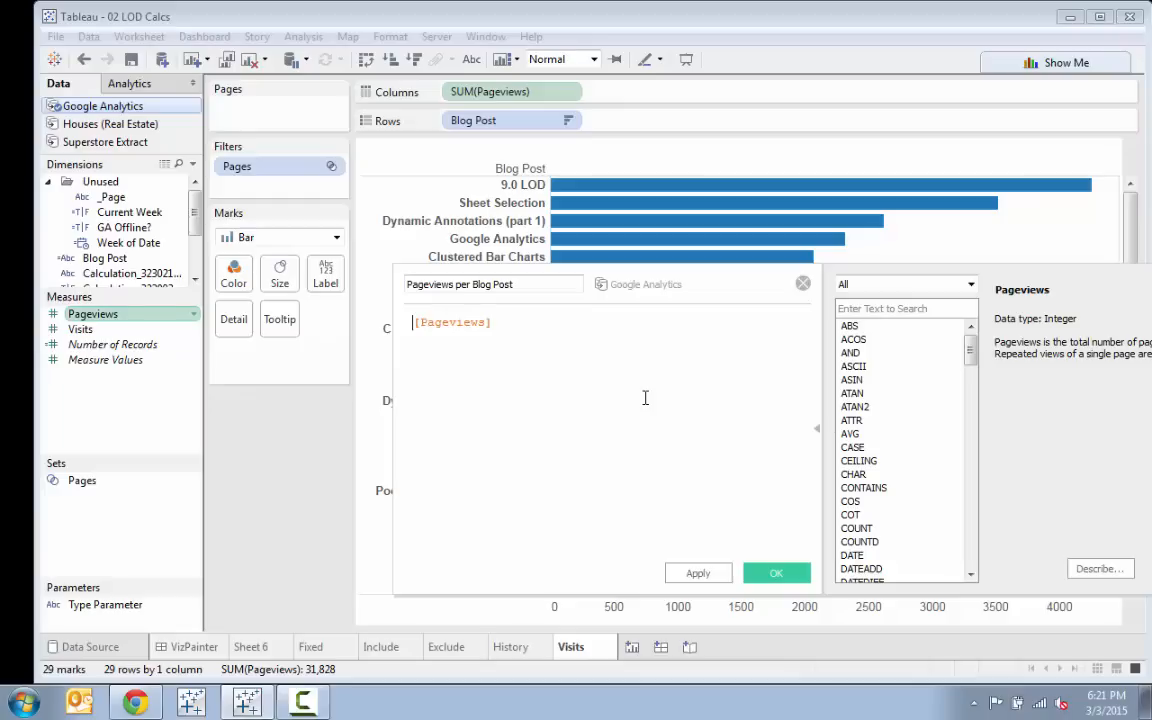
# Enter the formula { FIXED [Blog Post] : SUM([Pageviews])} for Pageviews per Blog Post and save the calculation
pyautogui.write('{ ')
pyautogui.write(' FIXED')
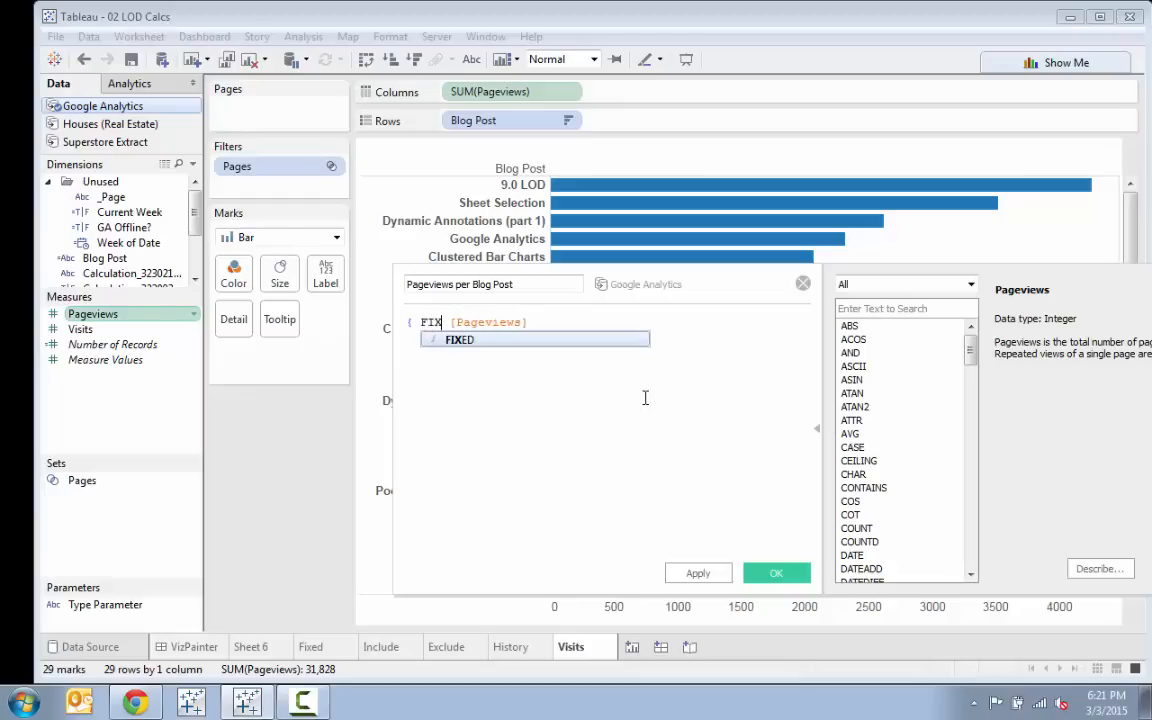
pyautogui.write(' [')
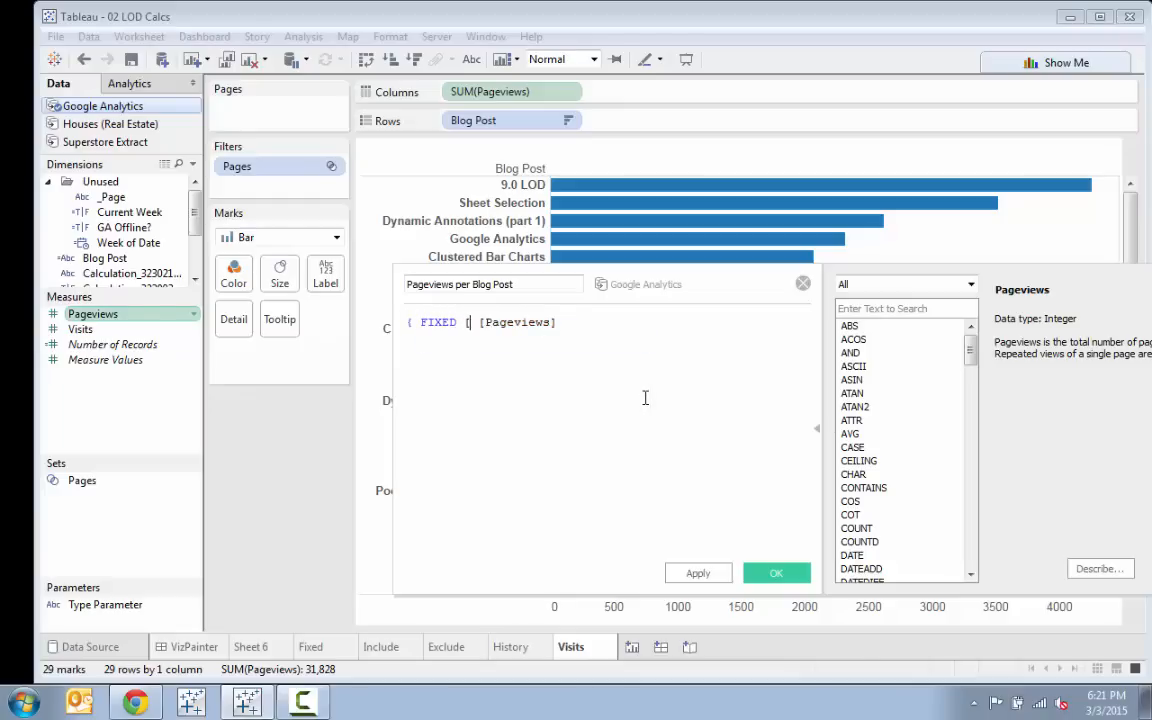
pyautogui.press('BackSpace')
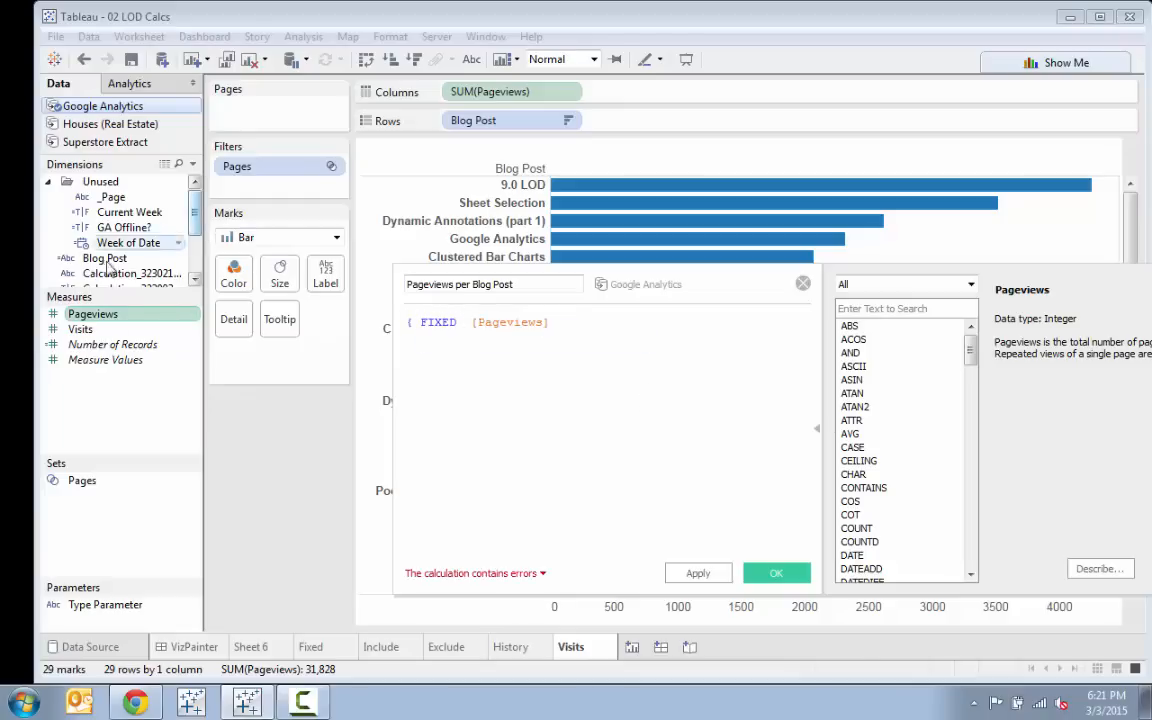
pyautogui.moveTo(100, 262); pyautogui.dragTo(465, 338)
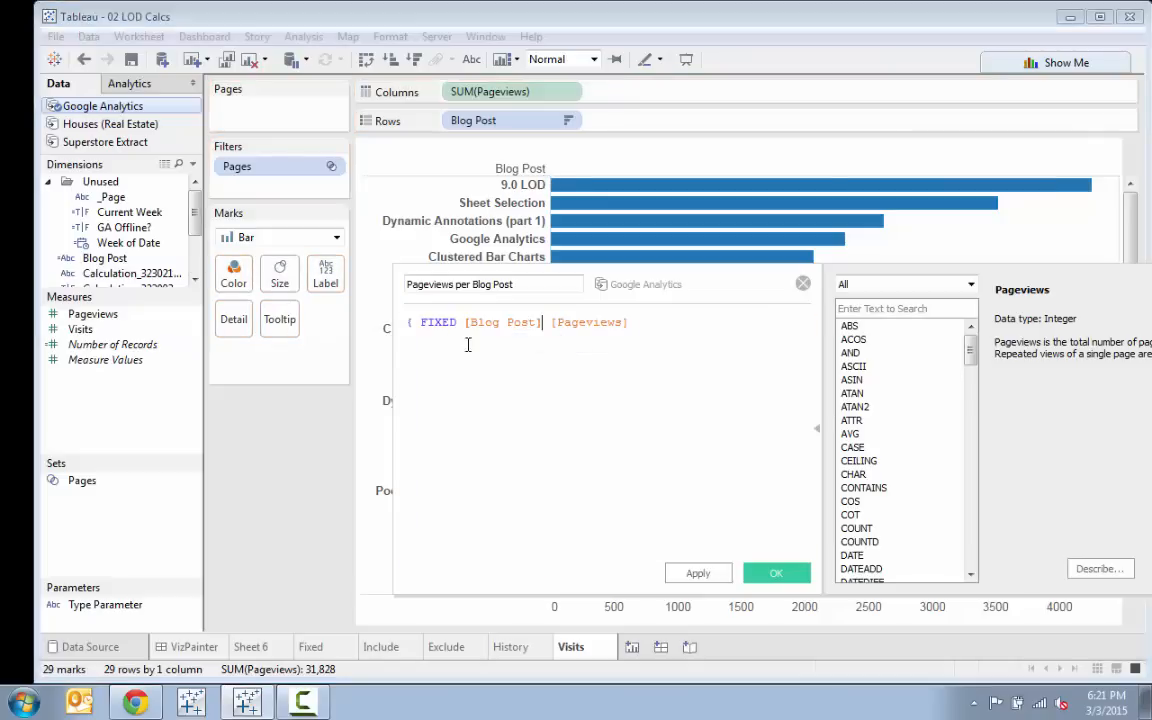
pyautogui.write(': SUM(')
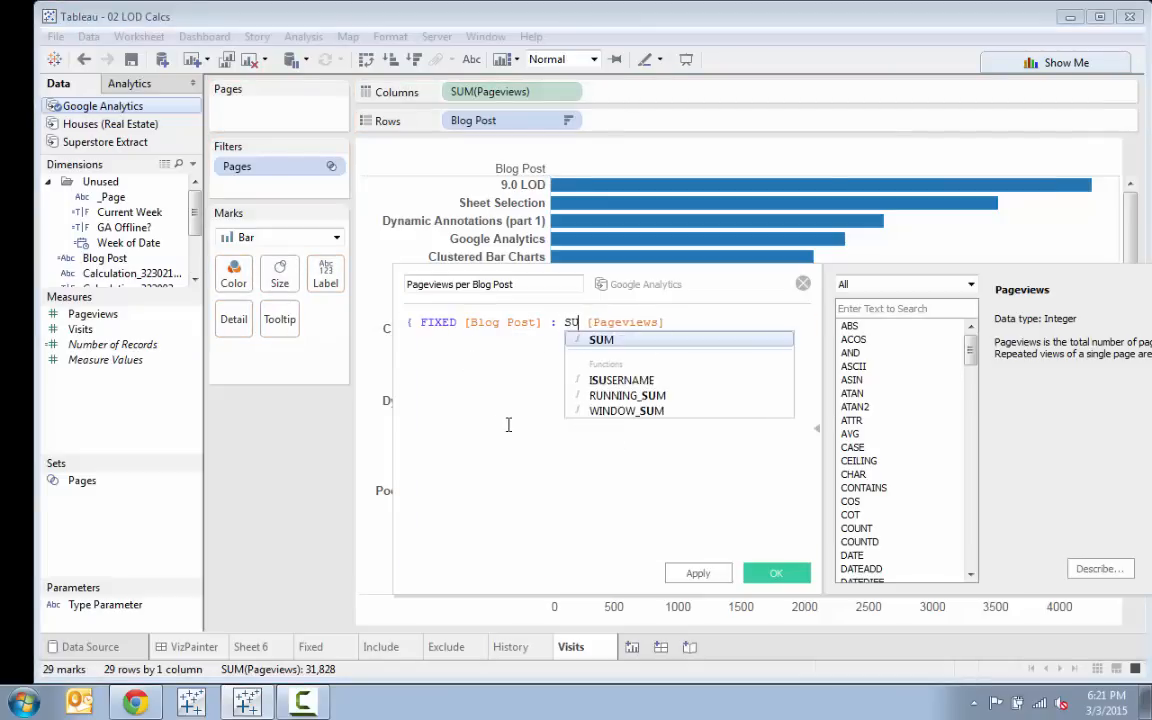
pyautogui.press('Delete')
pyautogui.click(792, 324)
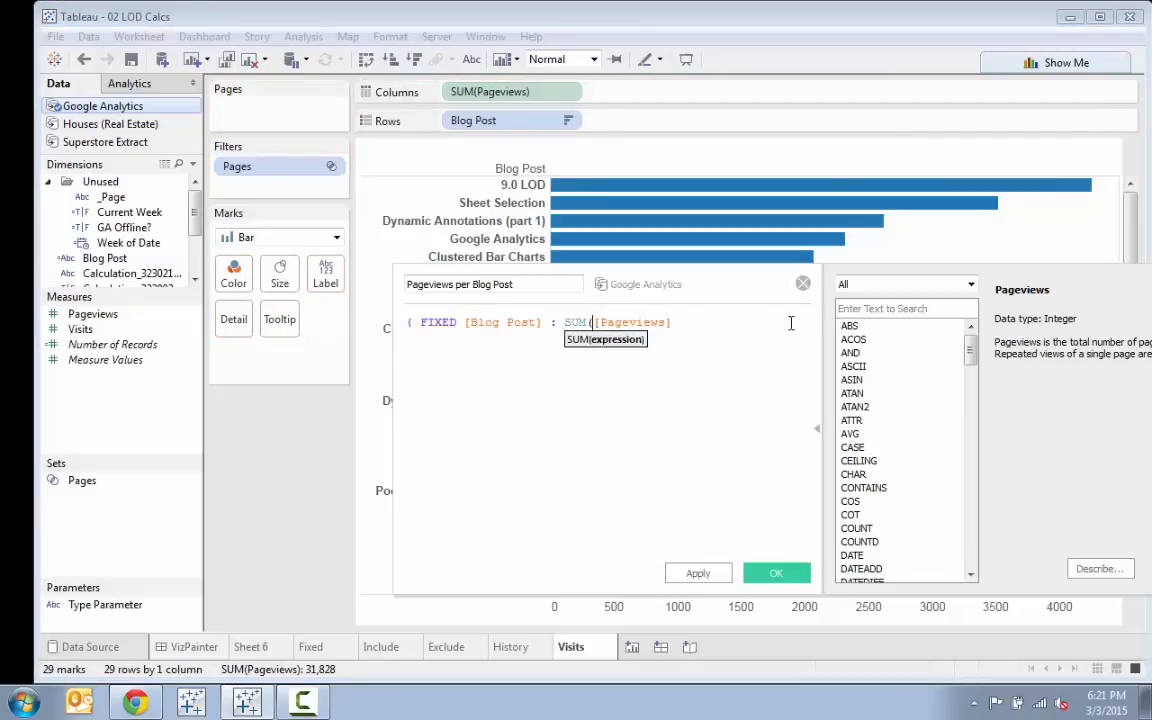
pyautogui.write(')')
pyautogui.write(')')
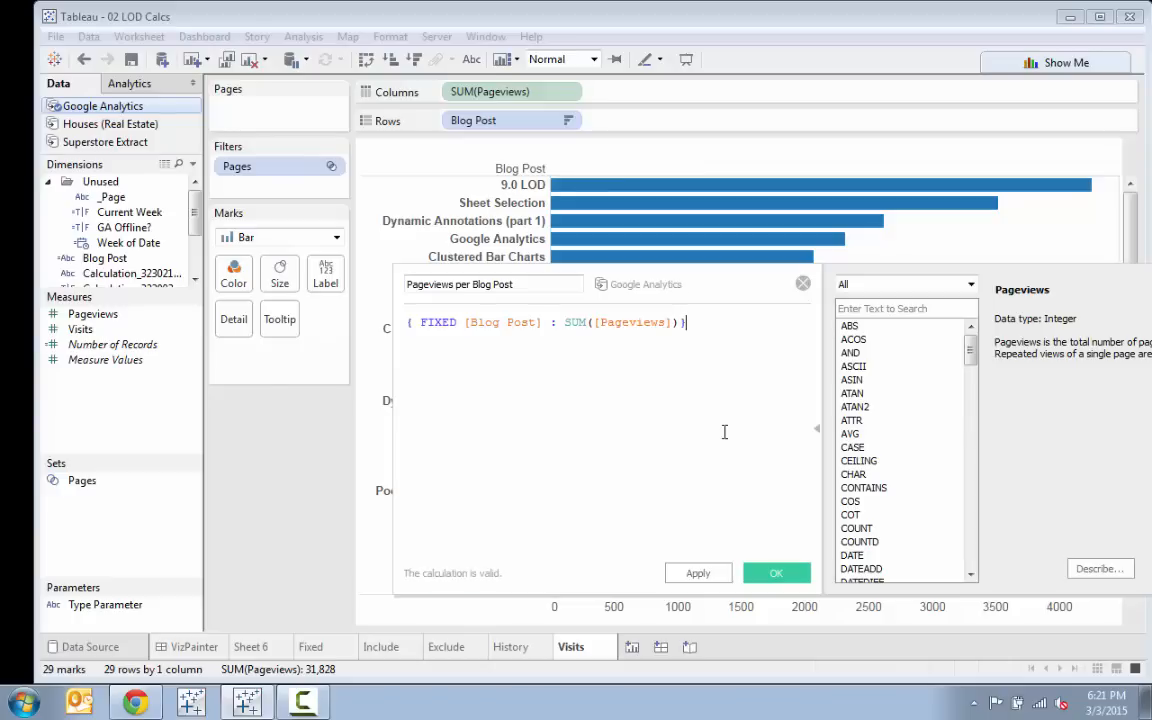
pyautogui.click(768, 578)
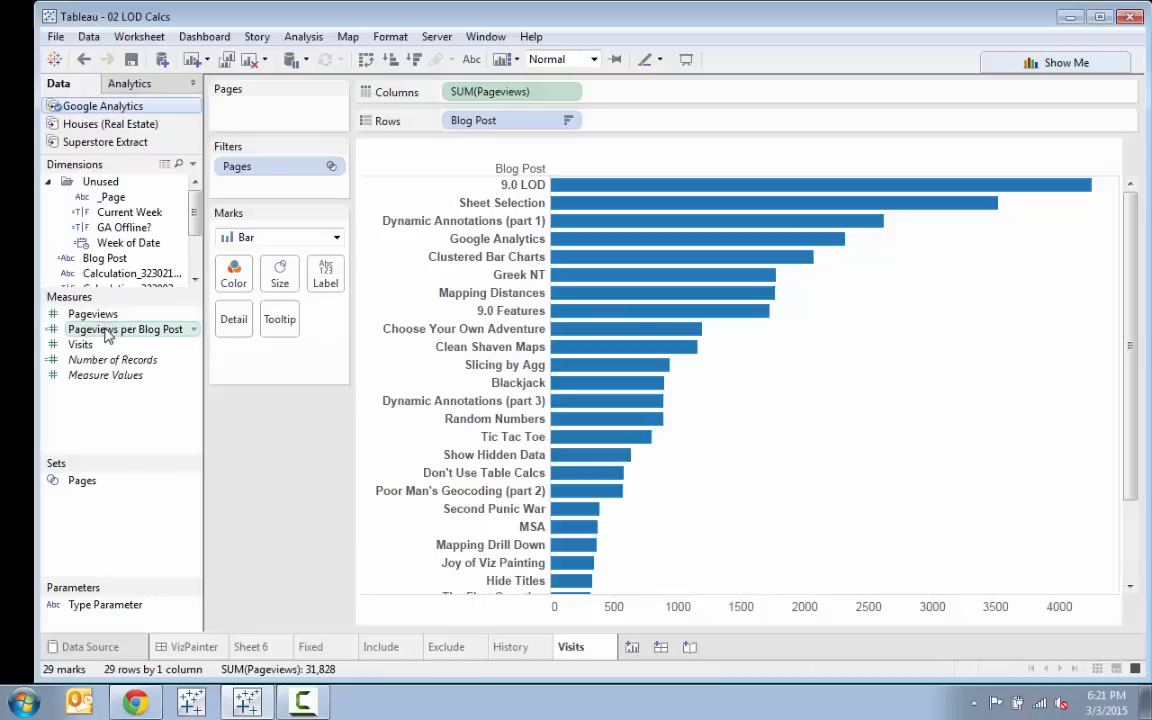
# Add Pageviews per Blog Post to Columns after SUM(Pageviews) and compare the two 9.0 LOD bars
pyautogui.moveTo(107, 335); pyautogui.dragTo(680, 99)
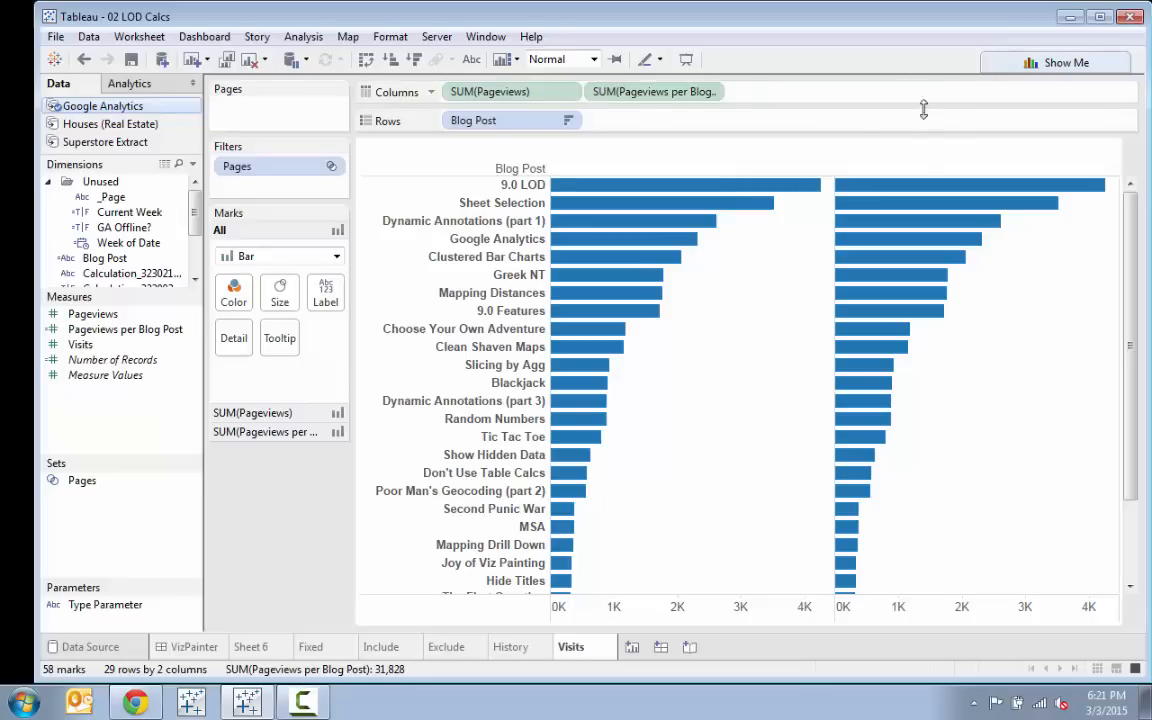
pyautogui.moveTo(919, 190)
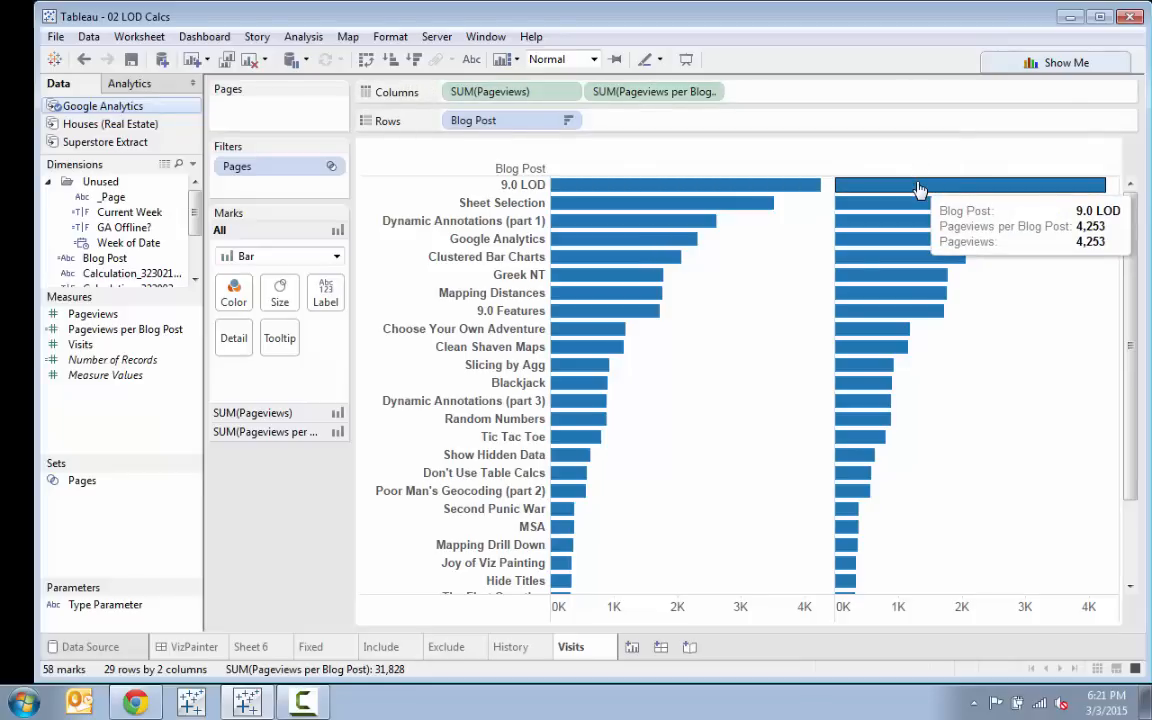
pyautogui.moveTo(800, 195)
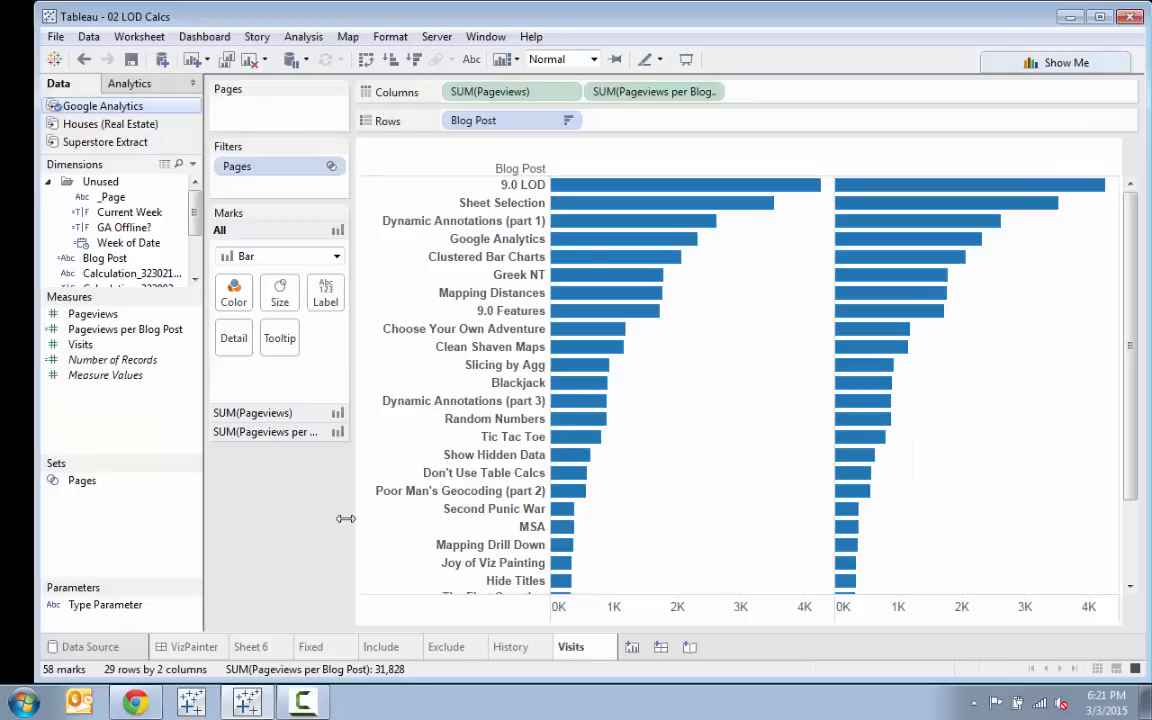
# On the VizPainter dashboard, clear the week selection, filter the blog posts to the latest week in Visits by Week, and inspect the 9.0 LOD bar
pyautogui.click(193, 647)
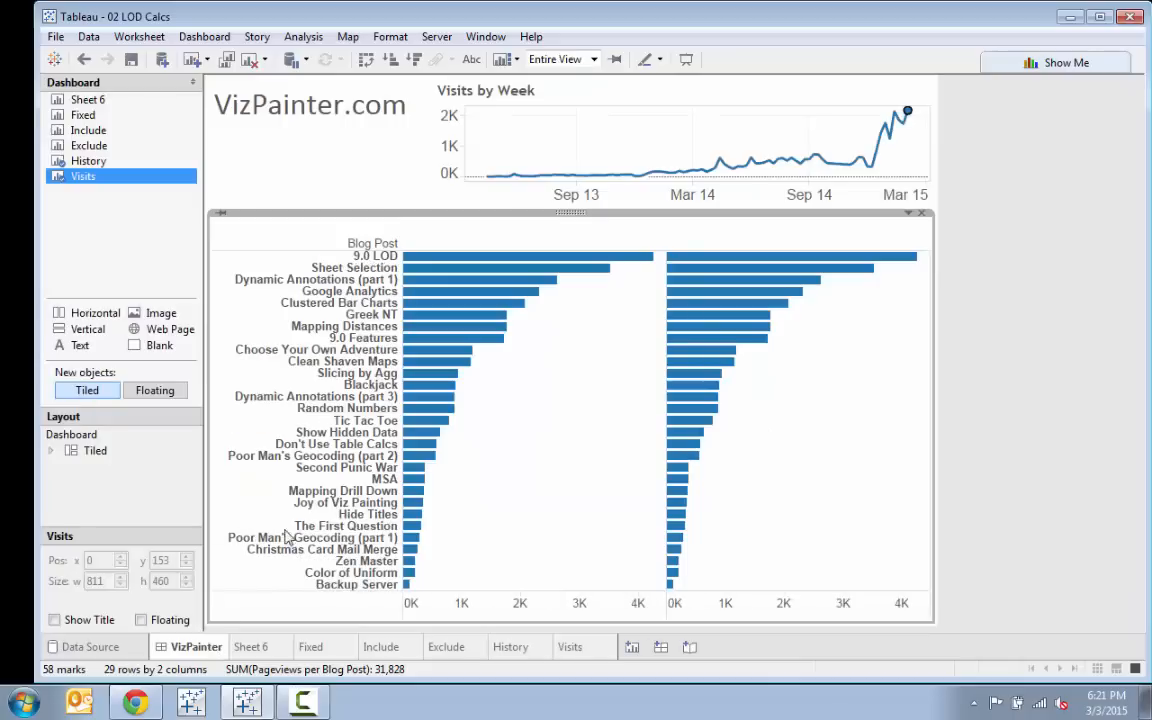
pyautogui.moveTo(815, 378)
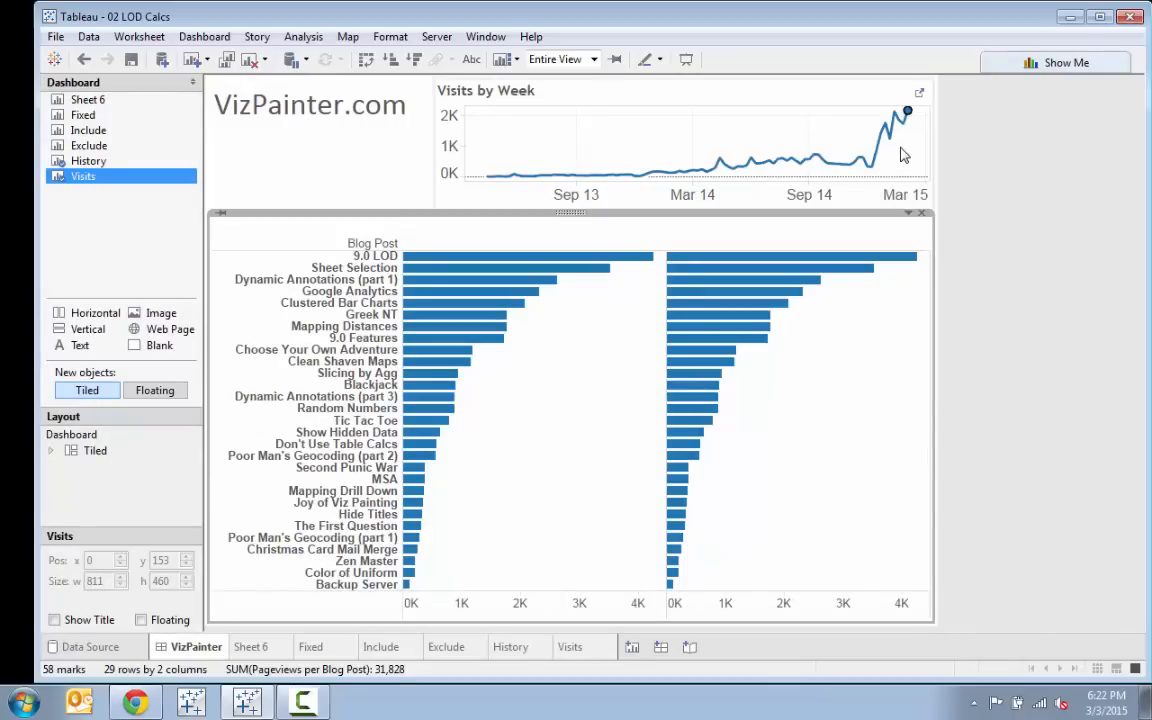
pyautogui.click(905, 110)
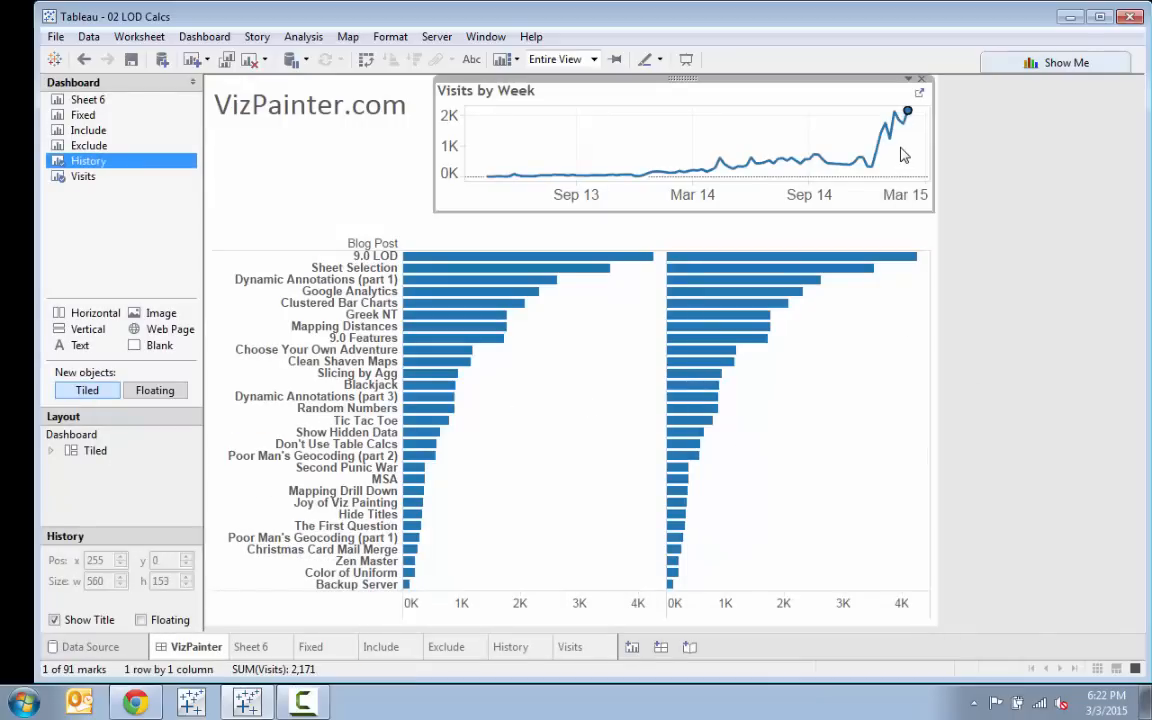
pyautogui.click(84, 59)
pyautogui.click(722, 122)
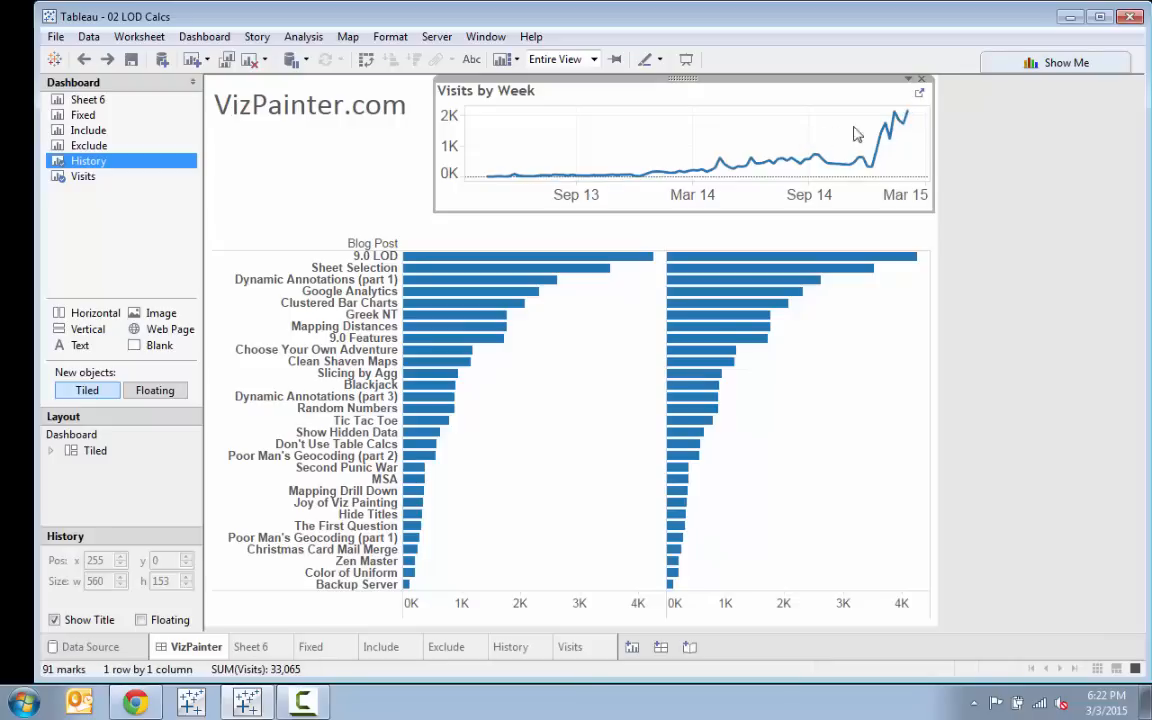
pyautogui.click(907, 115)
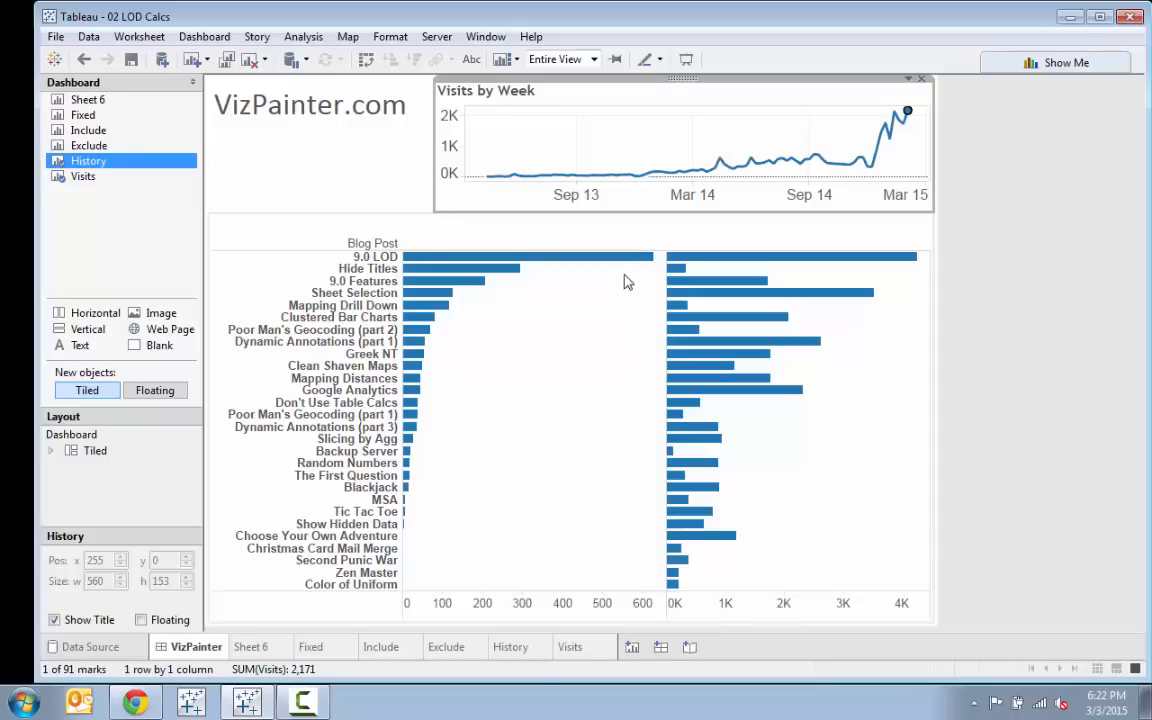
pyautogui.moveTo(626, 268)
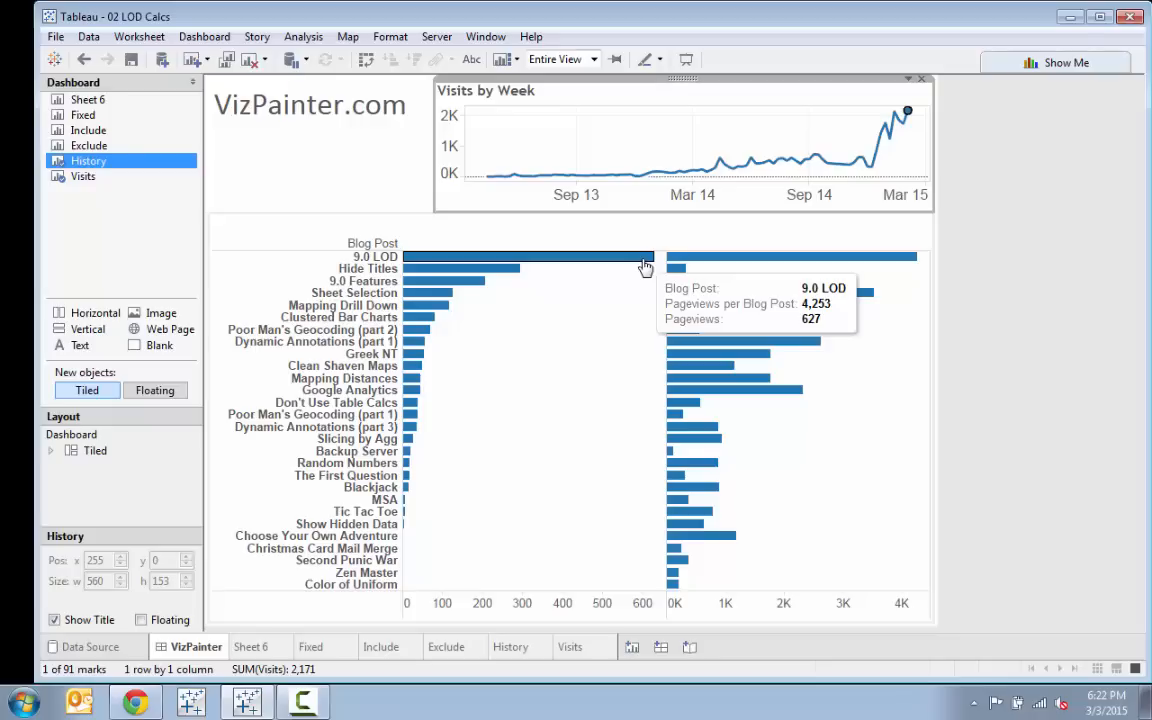
# Go to the Visits worksheet from the dashboard and sort the blog posts by Pageviews per Blog Post in descending order
pyautogui.click(900, 362)
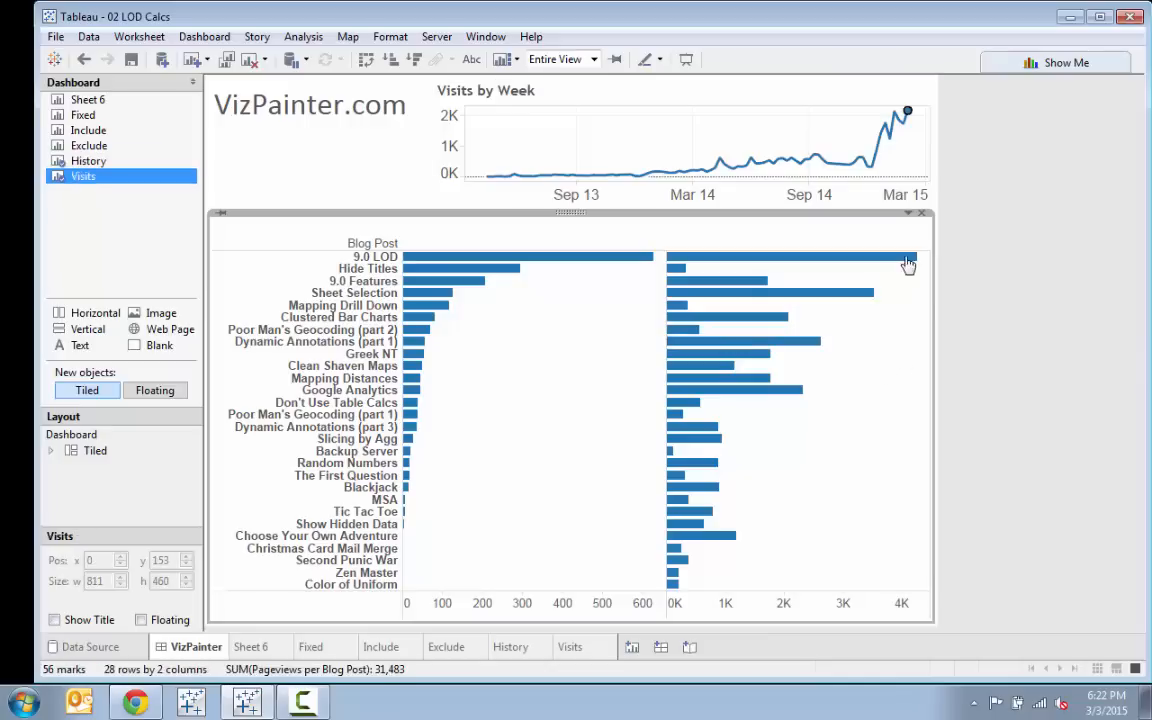
pyautogui.click(908, 213)
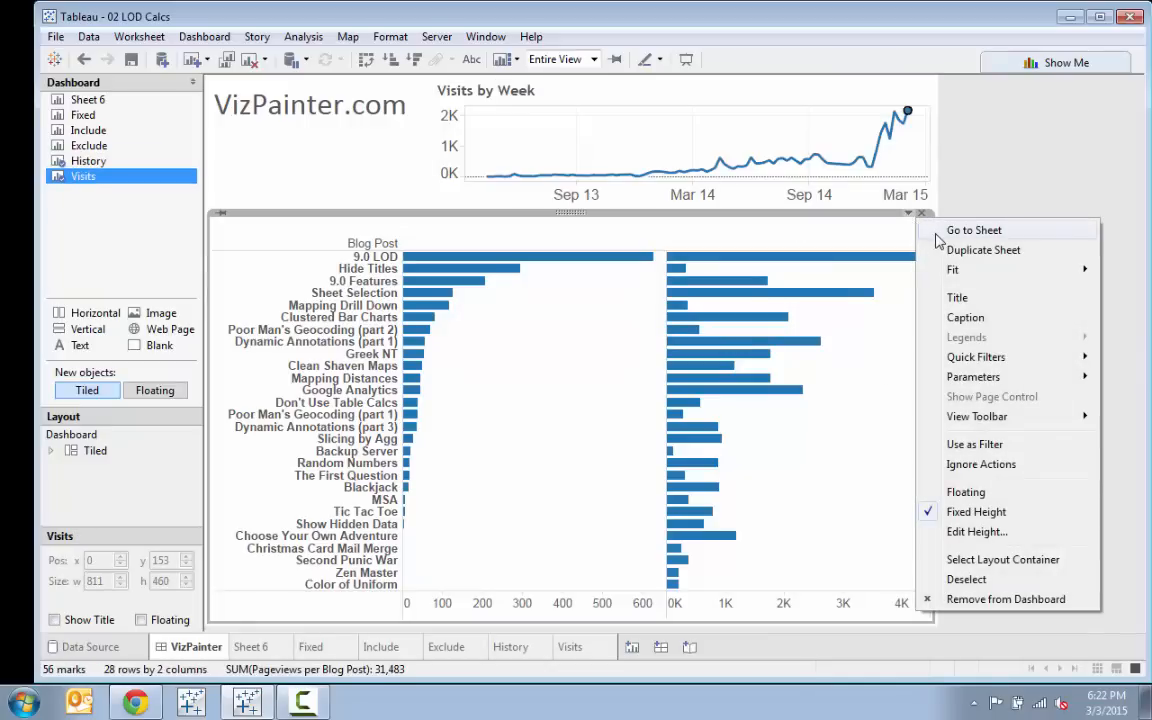
pyautogui.click(940, 233)
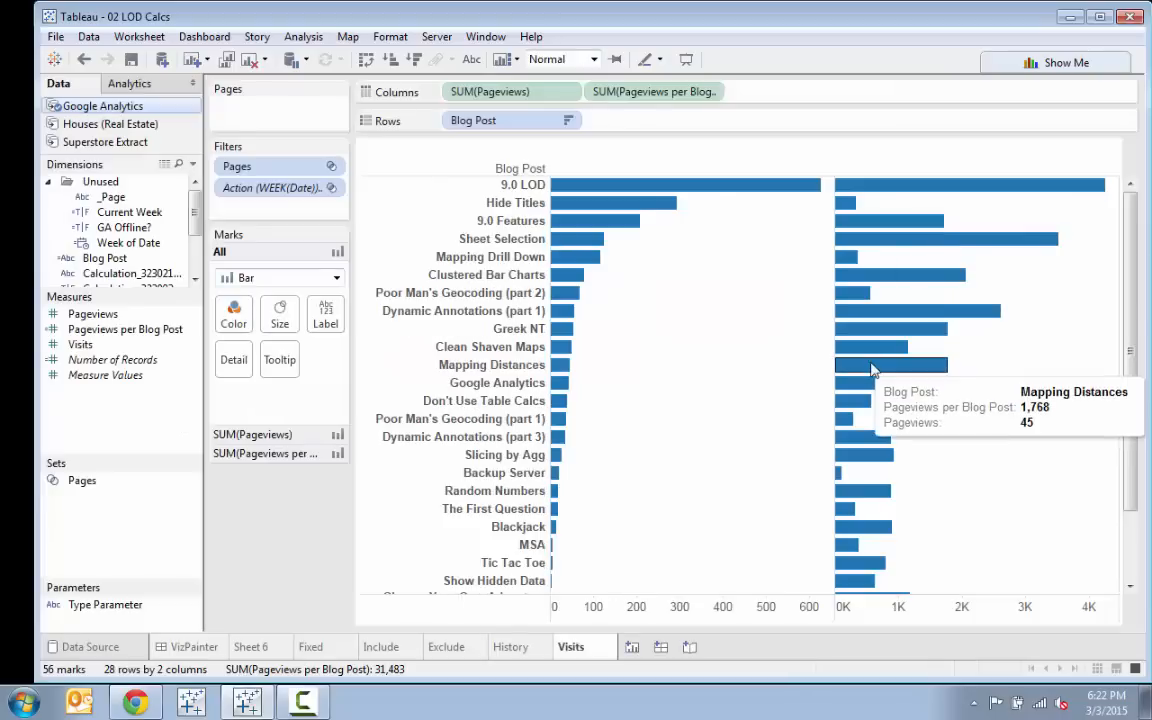
pyautogui.click(976, 610)
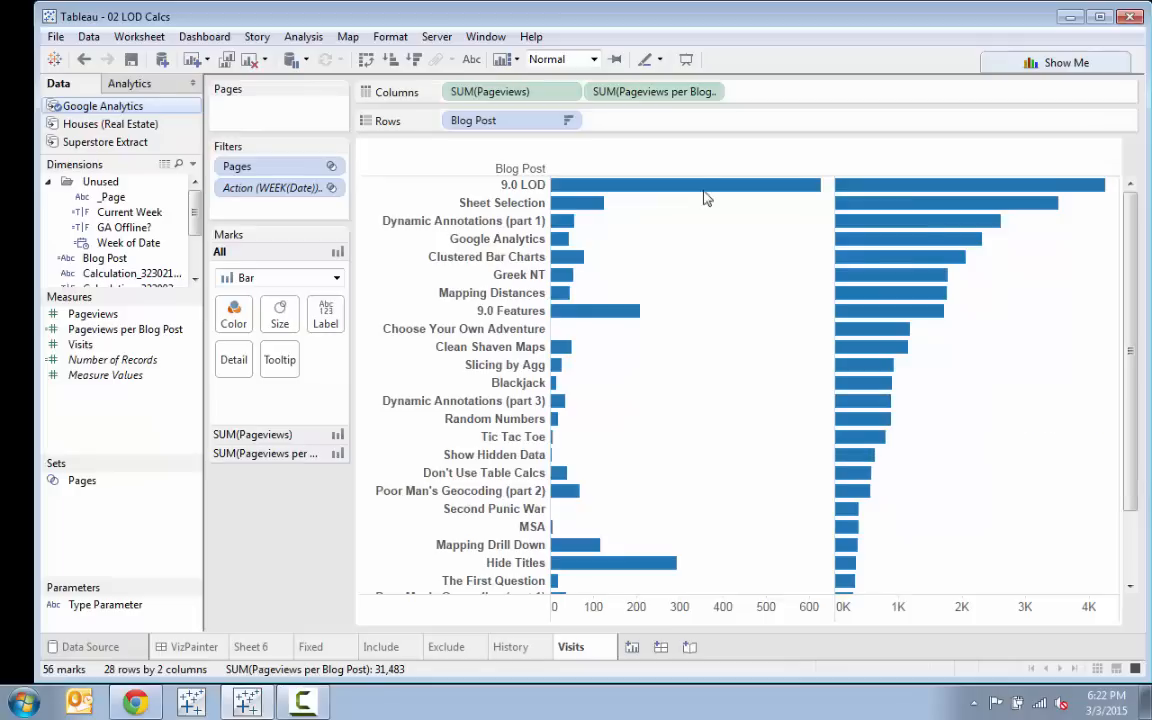
# Put Pageviews per Blog Post on a dual axis with Pageviews and color it light gray (#b5b5b5)
pyautogui.rightClick(645, 96)
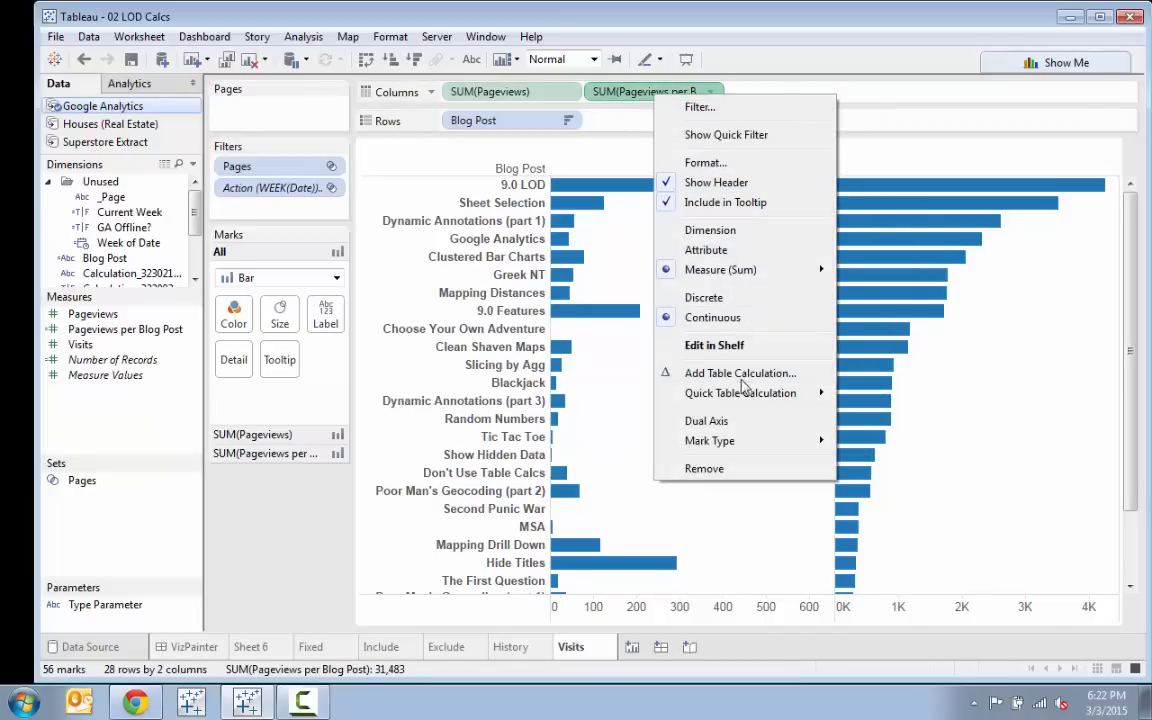
pyautogui.click(733, 421)
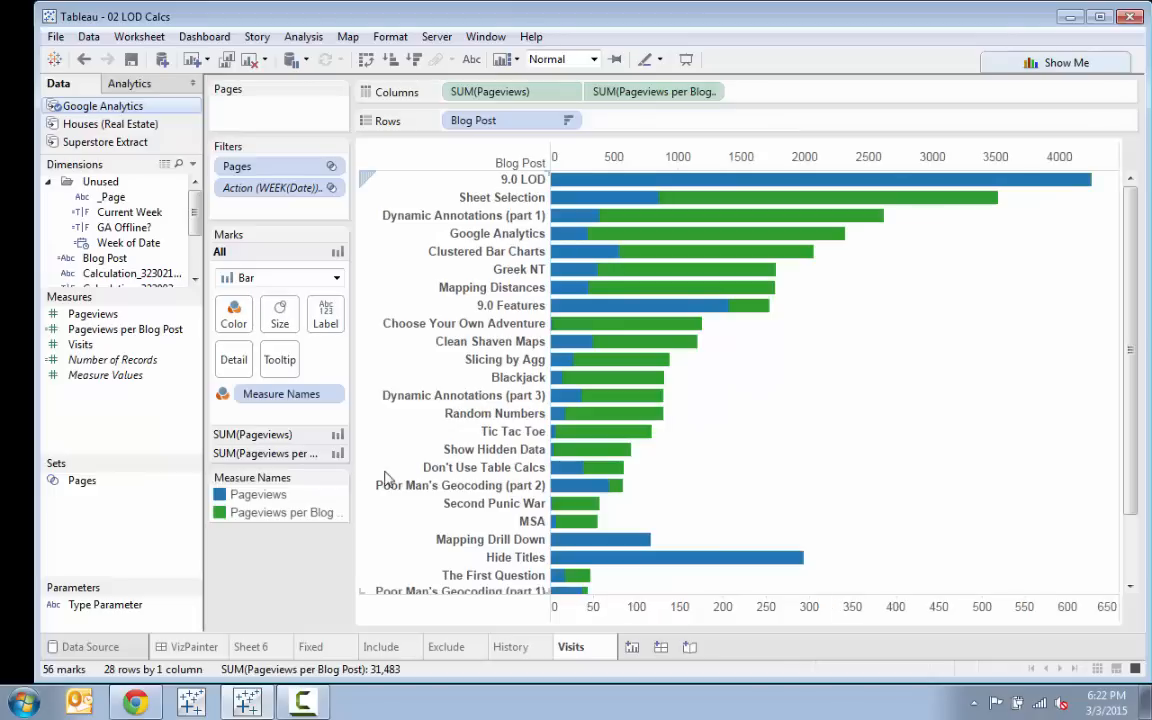
pyautogui.doubleClick(323, 513)
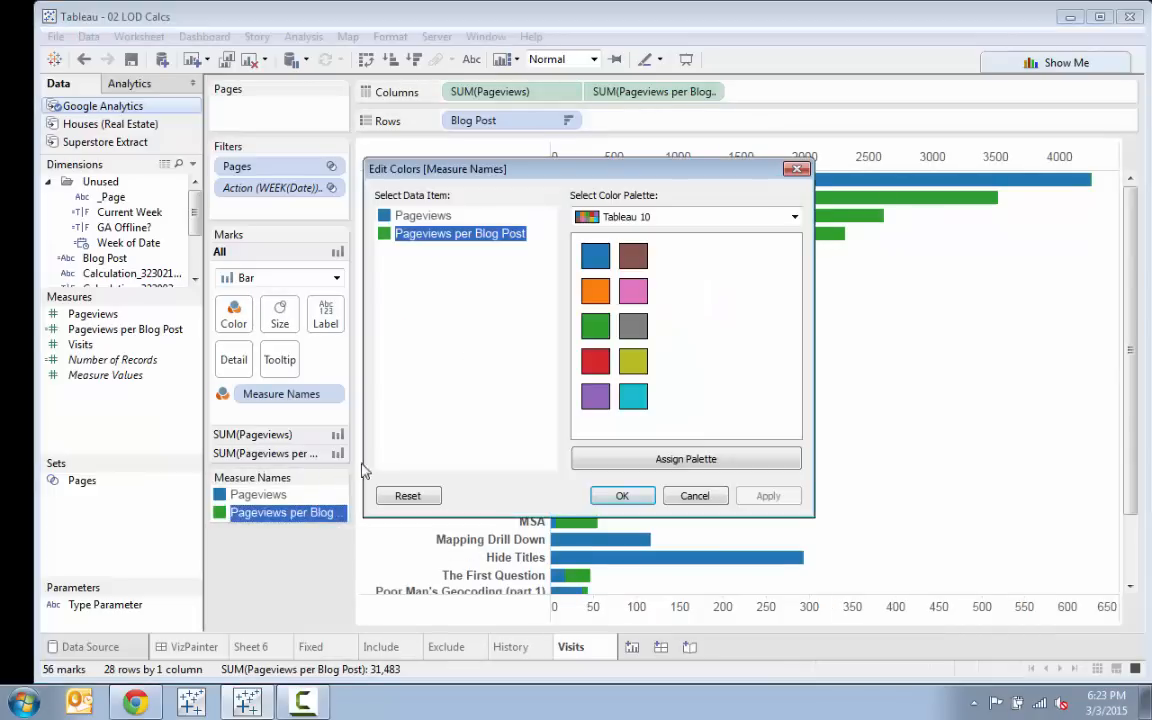
pyautogui.click(634, 325)
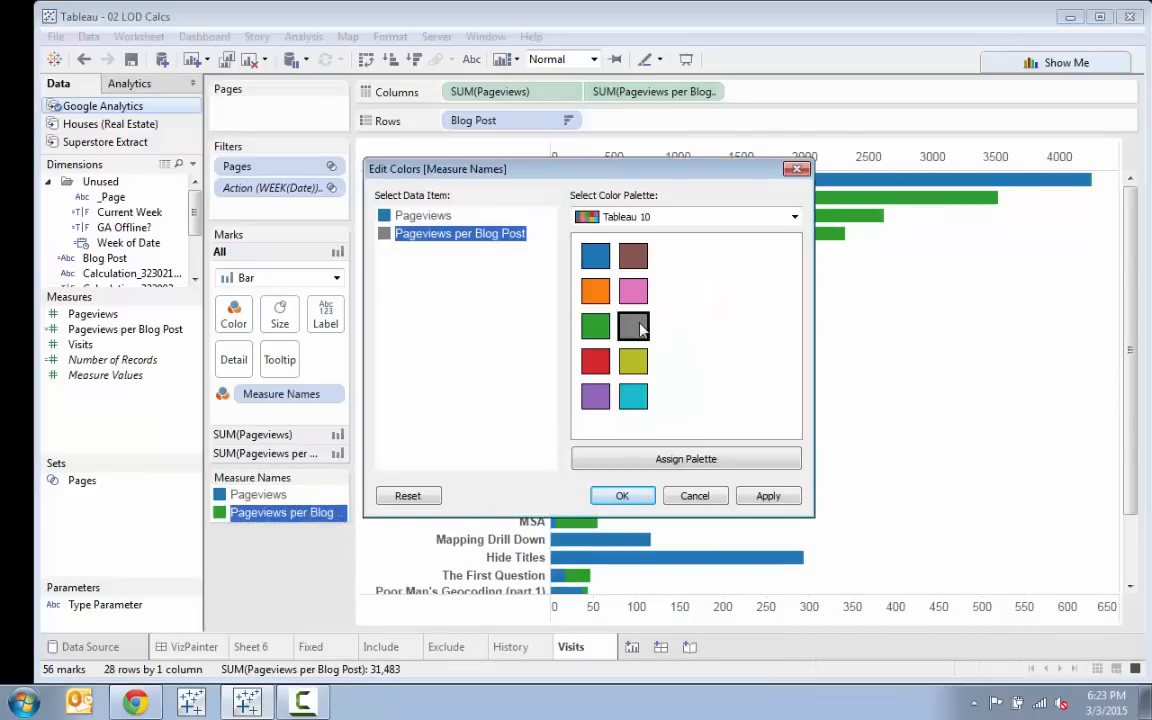
pyautogui.doubleClick(460, 234)
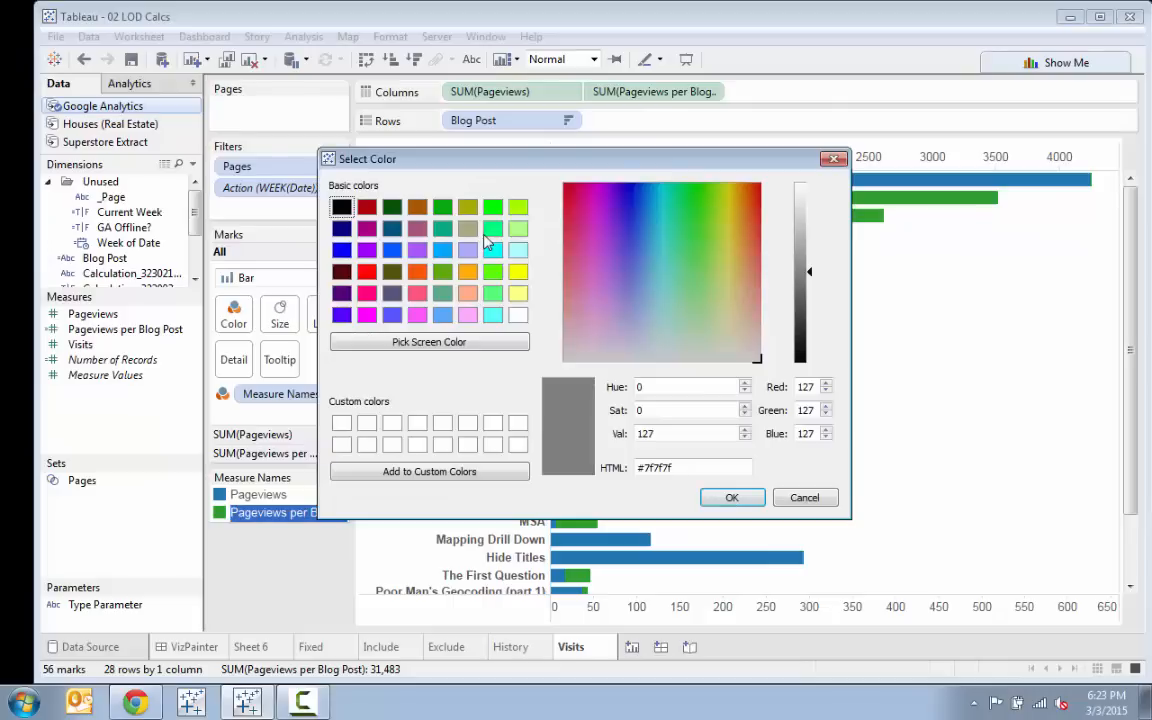
pyautogui.click(805, 232)
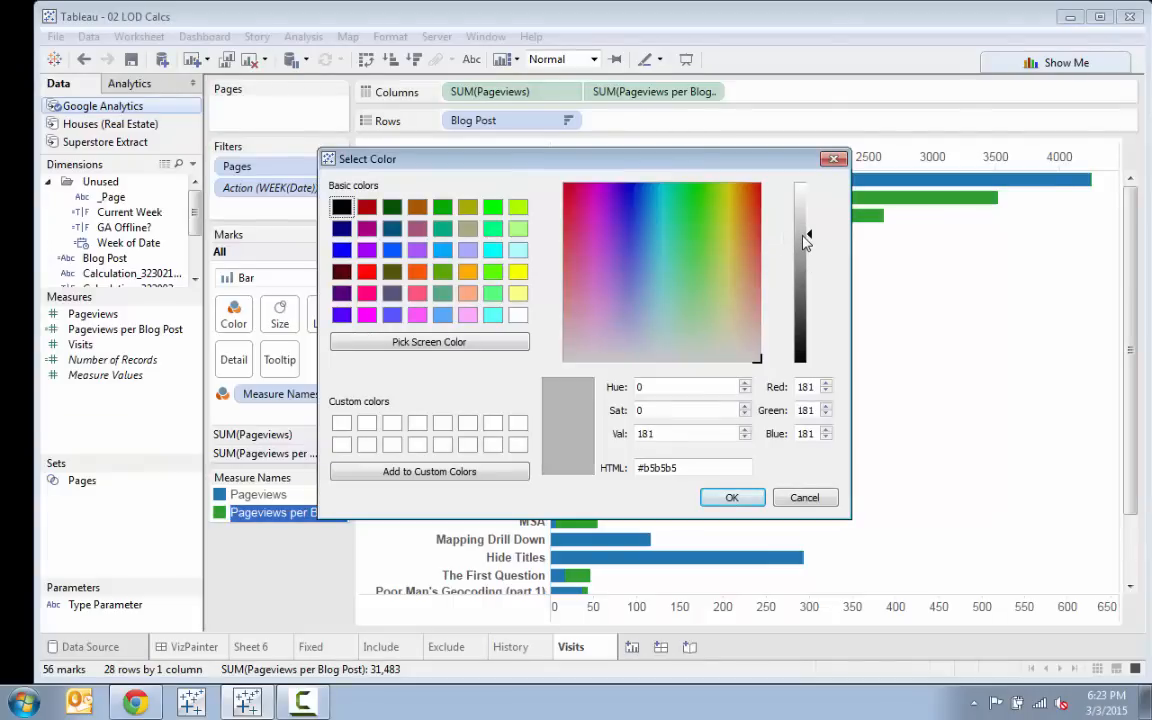
pyautogui.click(728, 498)
pyautogui.click(617, 497)
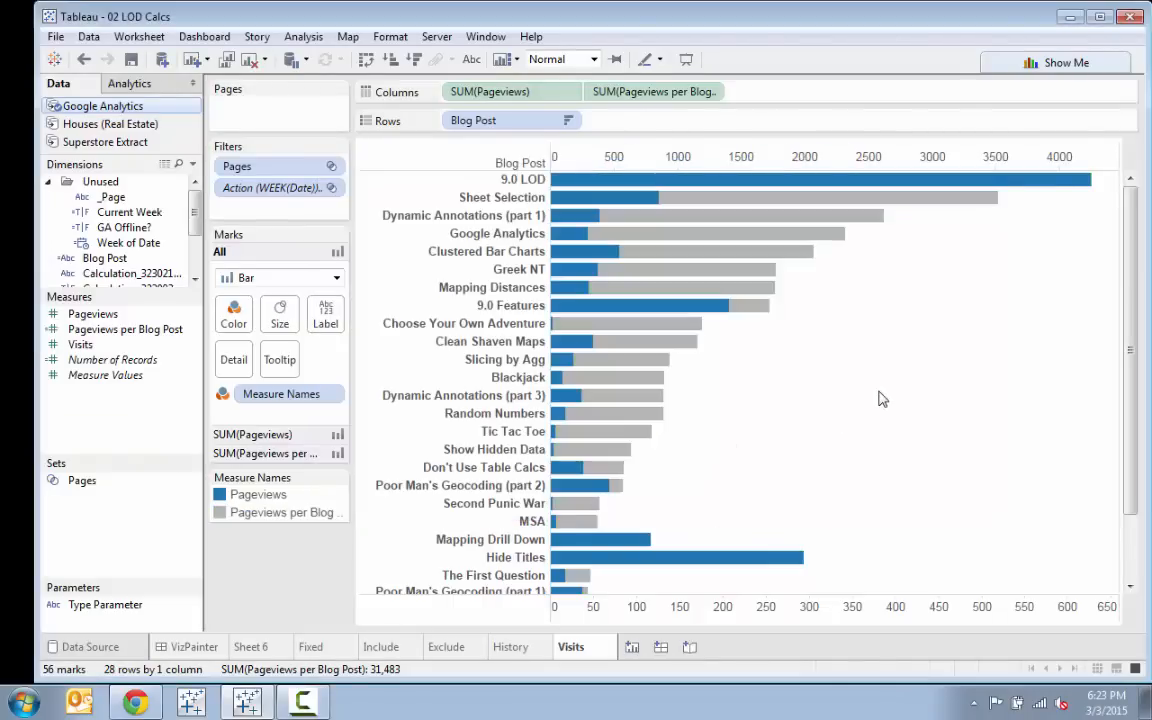
# Synchronize the Pageviews per Blog Post axis with the Pageviews axis on the Visits worksheet, and return to the VizPainter dashboard
pyautogui.rightClick(926, 158)
pyautogui.click(998, 263)
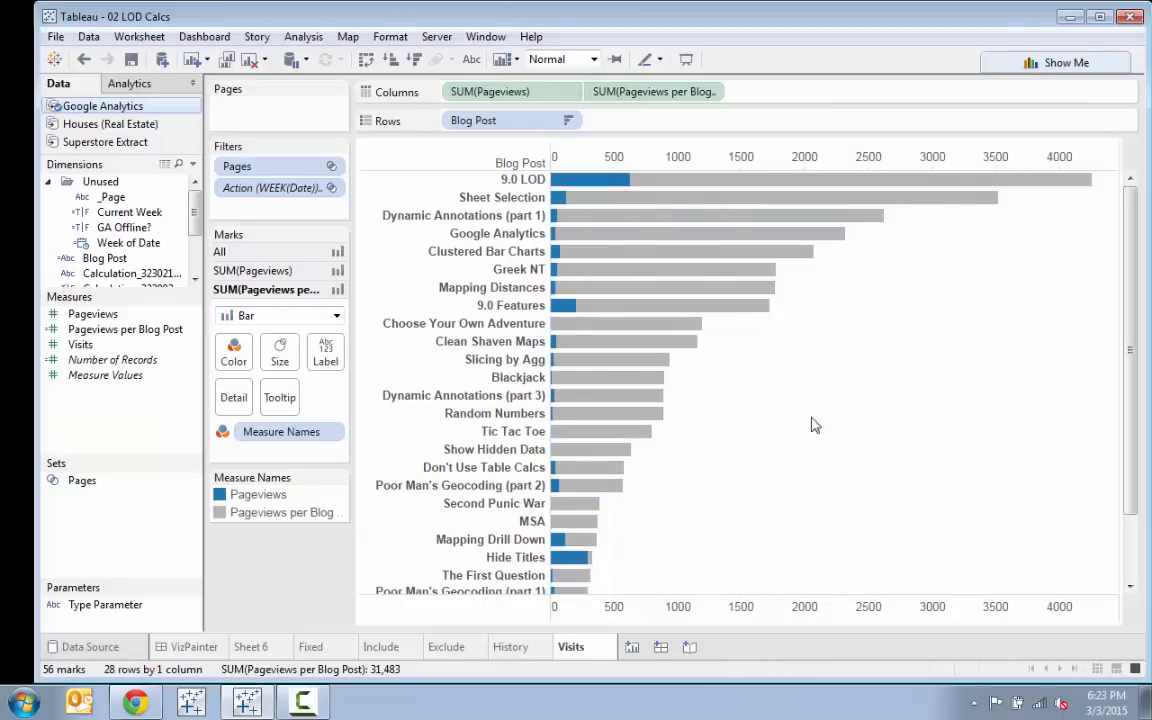
pyautogui.click(190, 647)
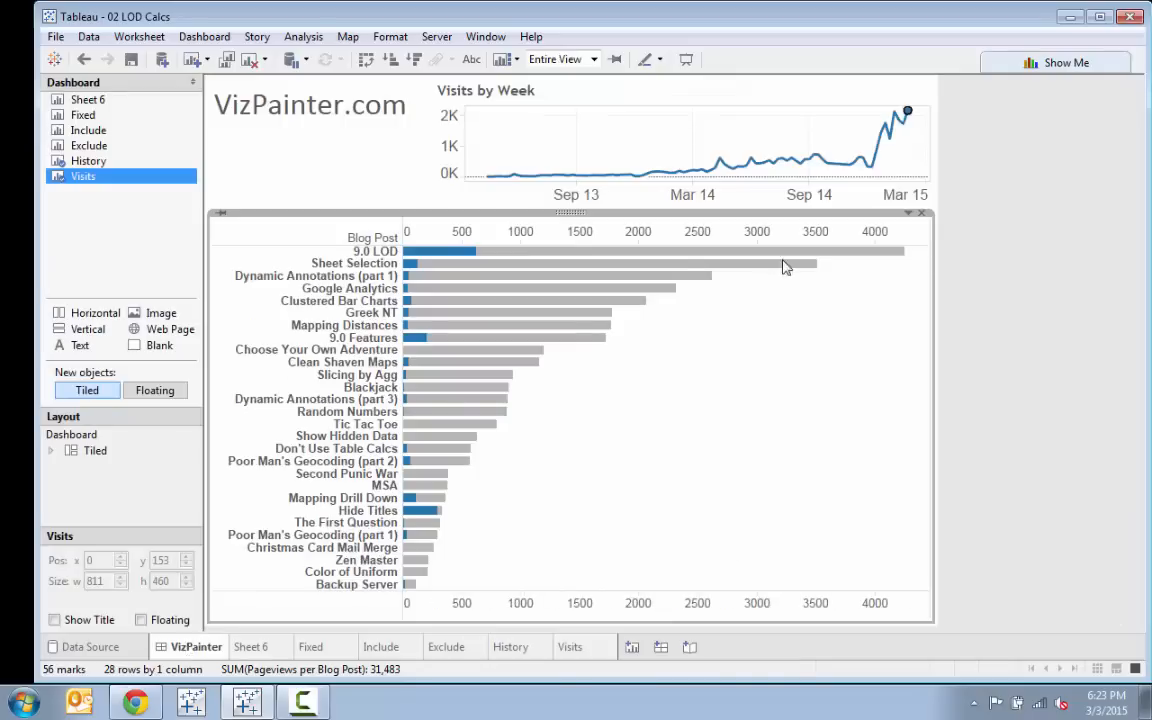
# Filter the blog posts in turn to the weeks of February 01, 2015, December 28, 2014 and the latest week, and inspect the 9.0 LOD bar
pyautogui.click(896, 112)
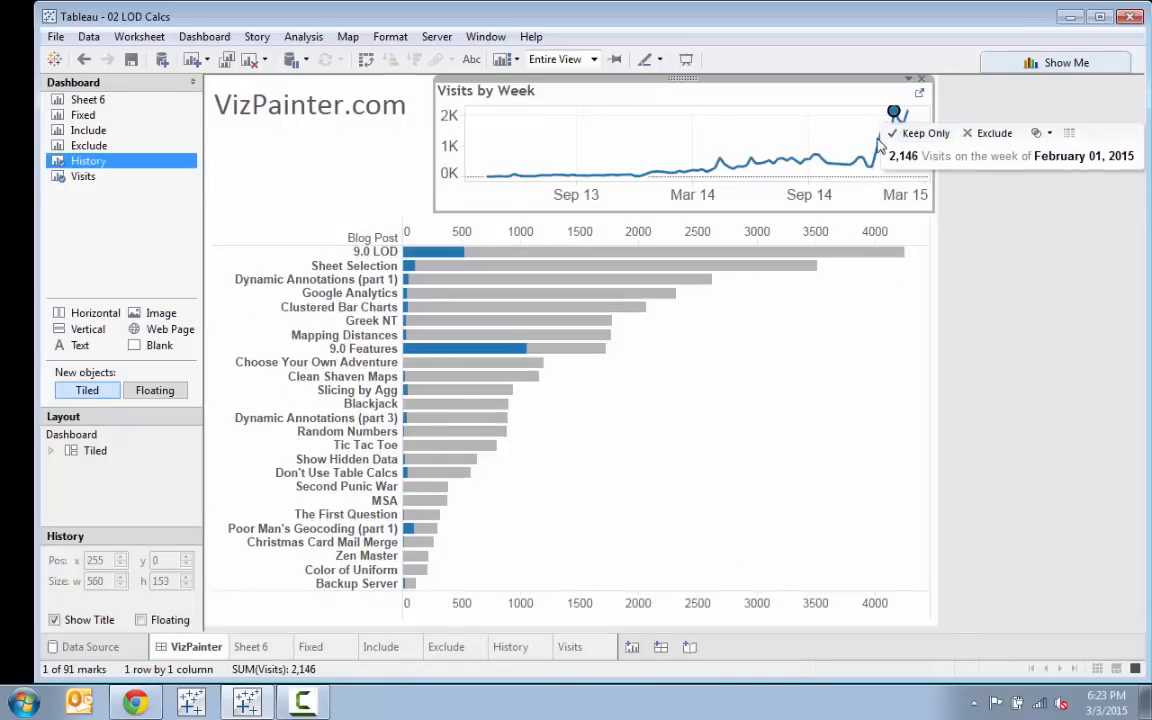
pyautogui.click(872, 166)
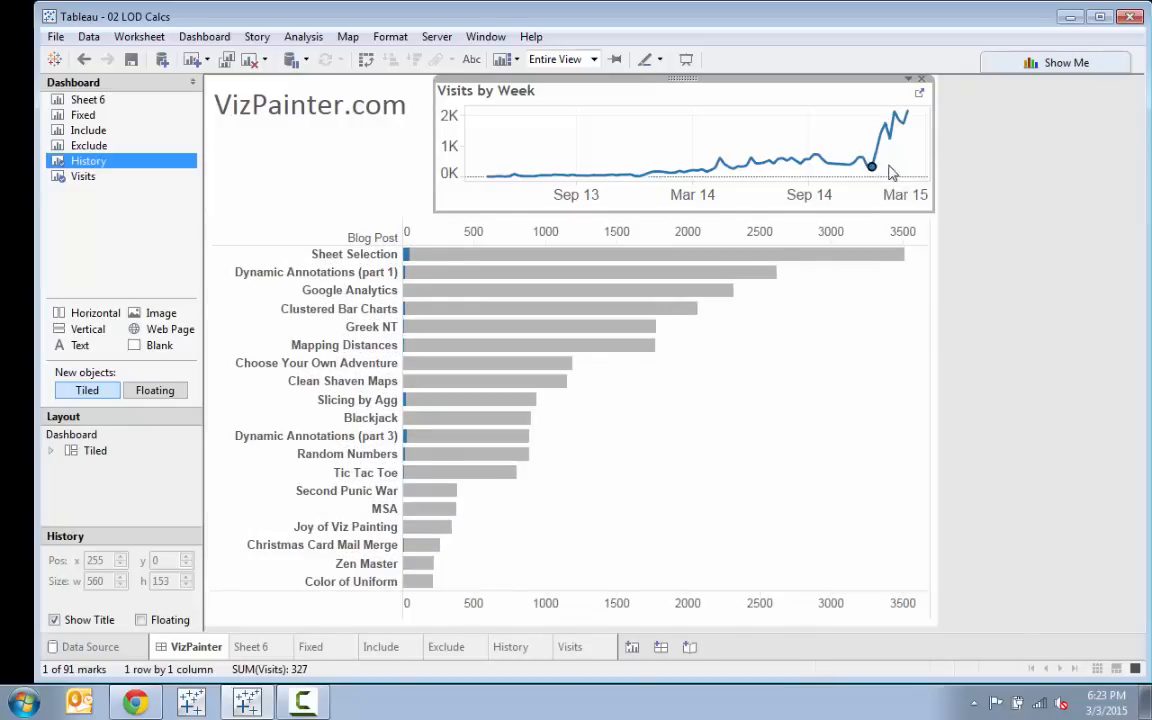
pyautogui.click(906, 112)
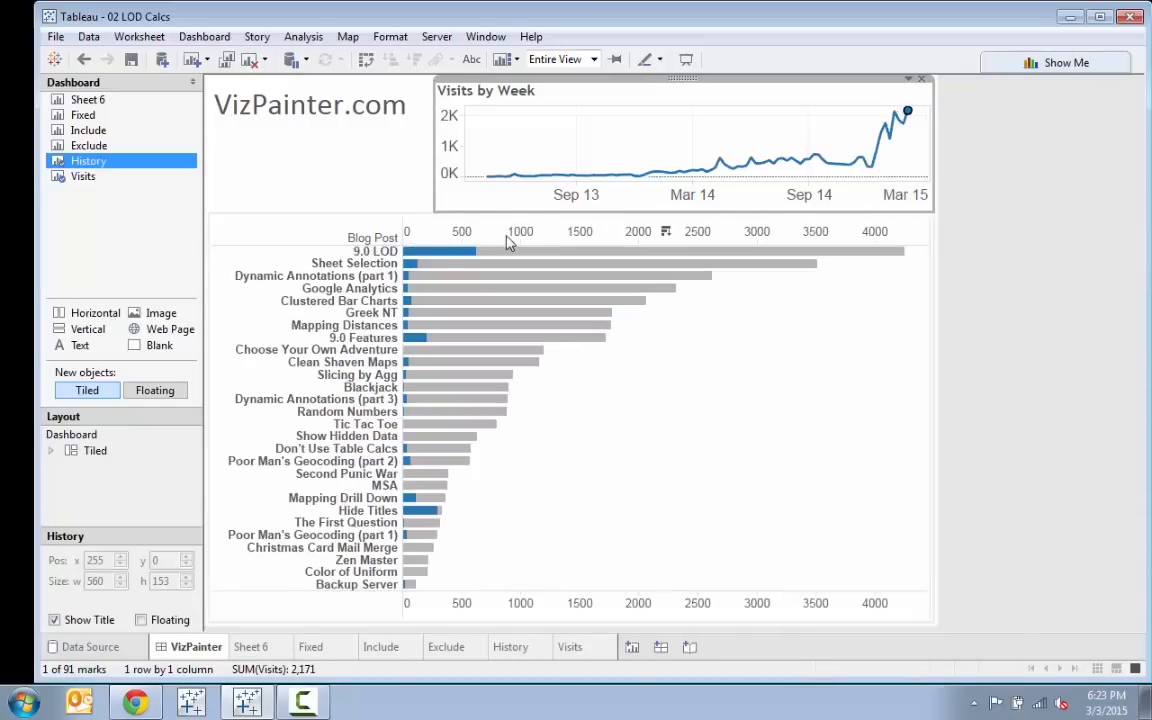
pyautogui.moveTo(462, 258)
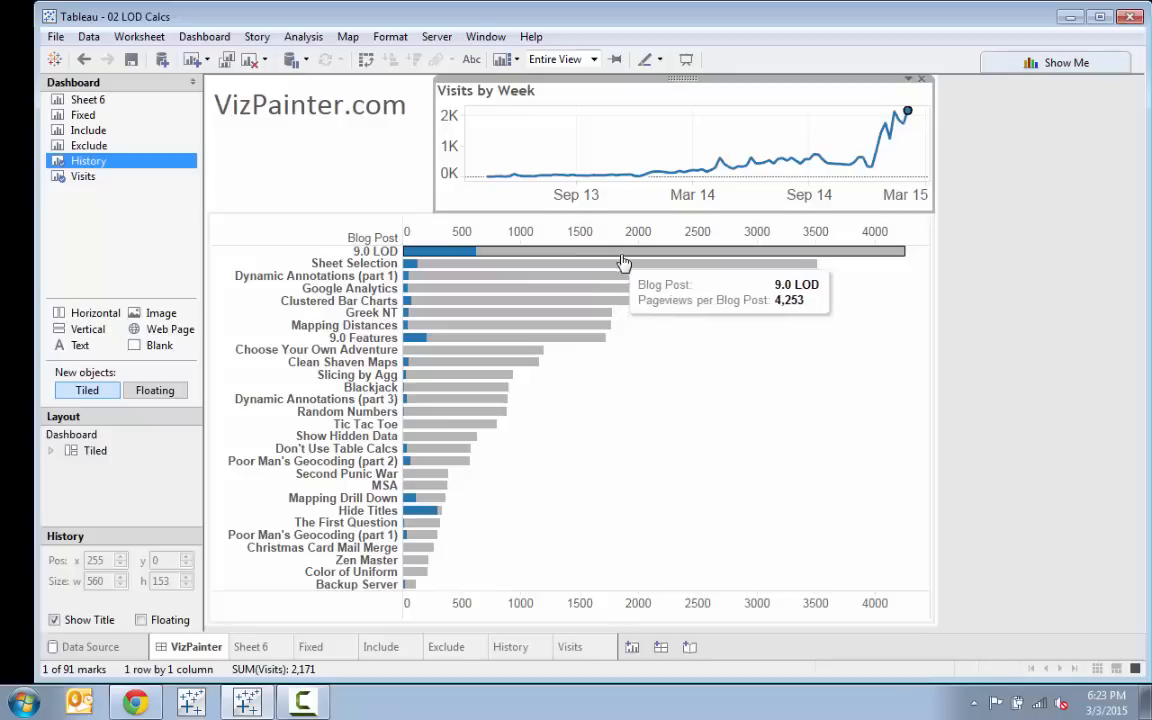
# Compare the blog posts for the weeks of February 01, 2015, December 28, 2014 and September 28, 2014, ending on the latest week
pyautogui.click(893, 115)
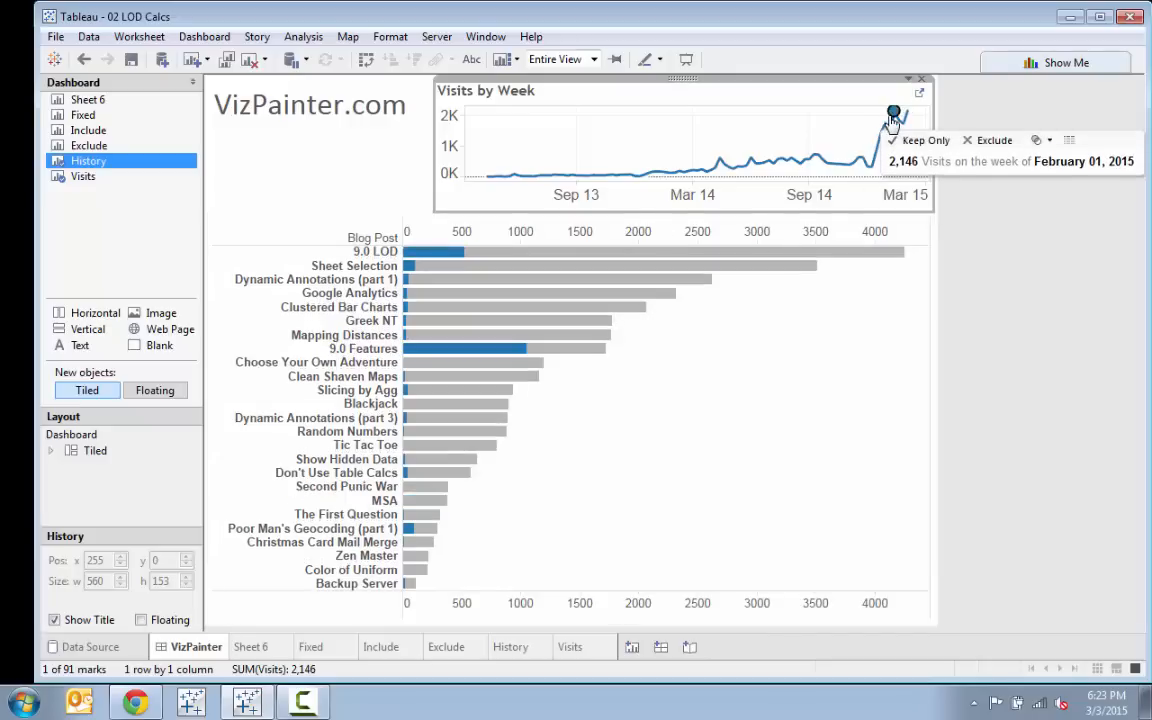
pyautogui.click(872, 167)
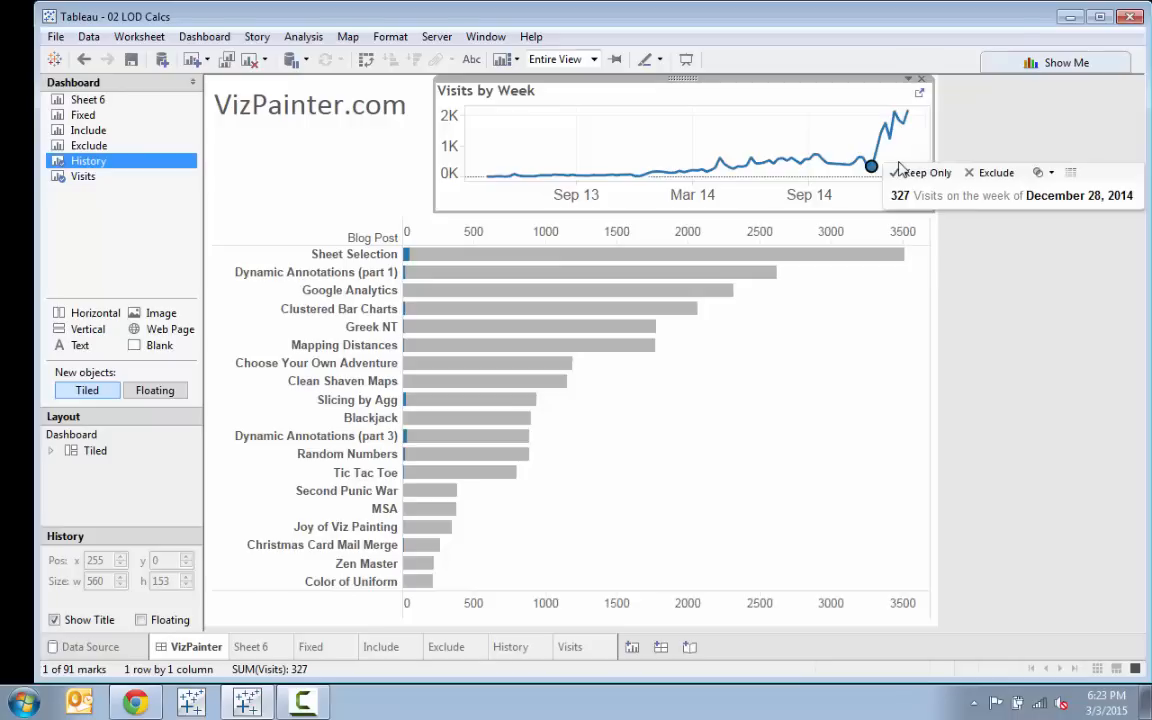
pyautogui.click(720, 161)
pyautogui.click(775, 136)
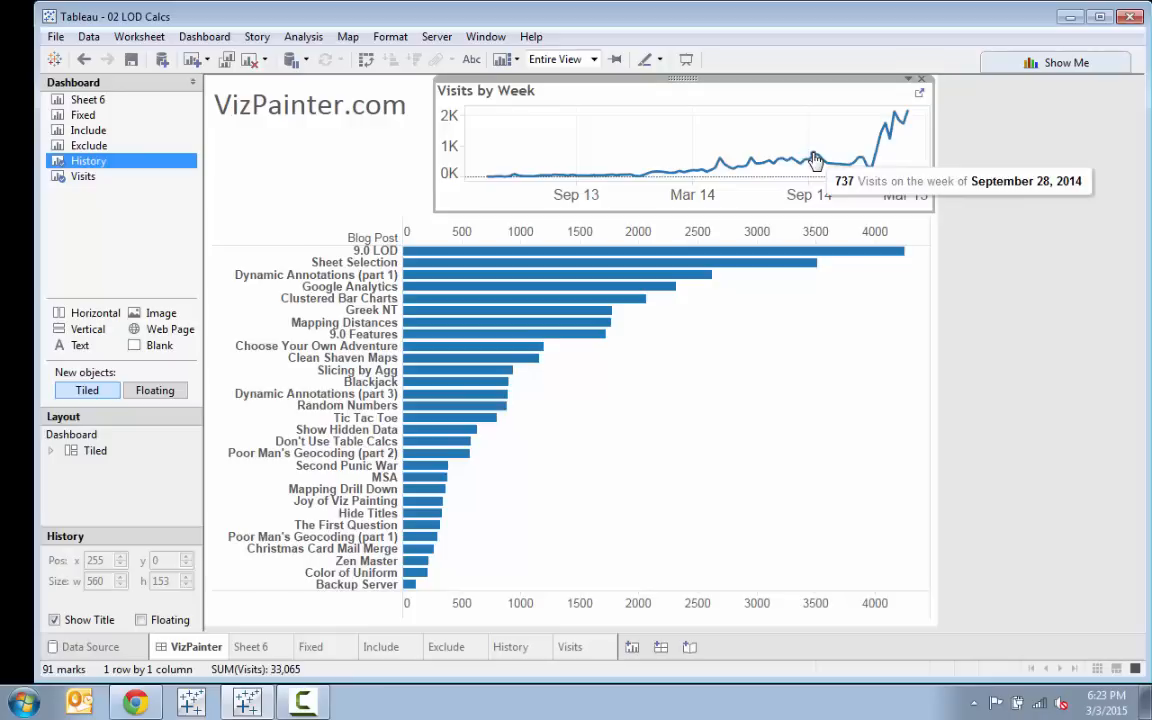
pyautogui.click(813, 156)
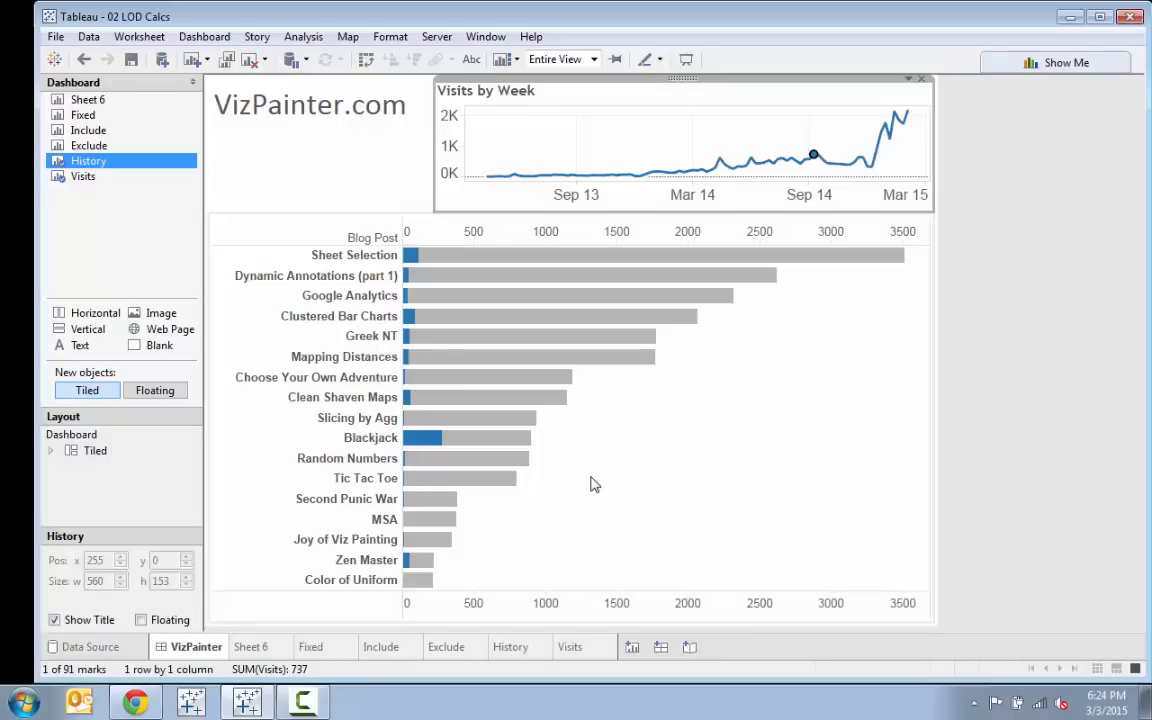
pyautogui.click(906, 114)
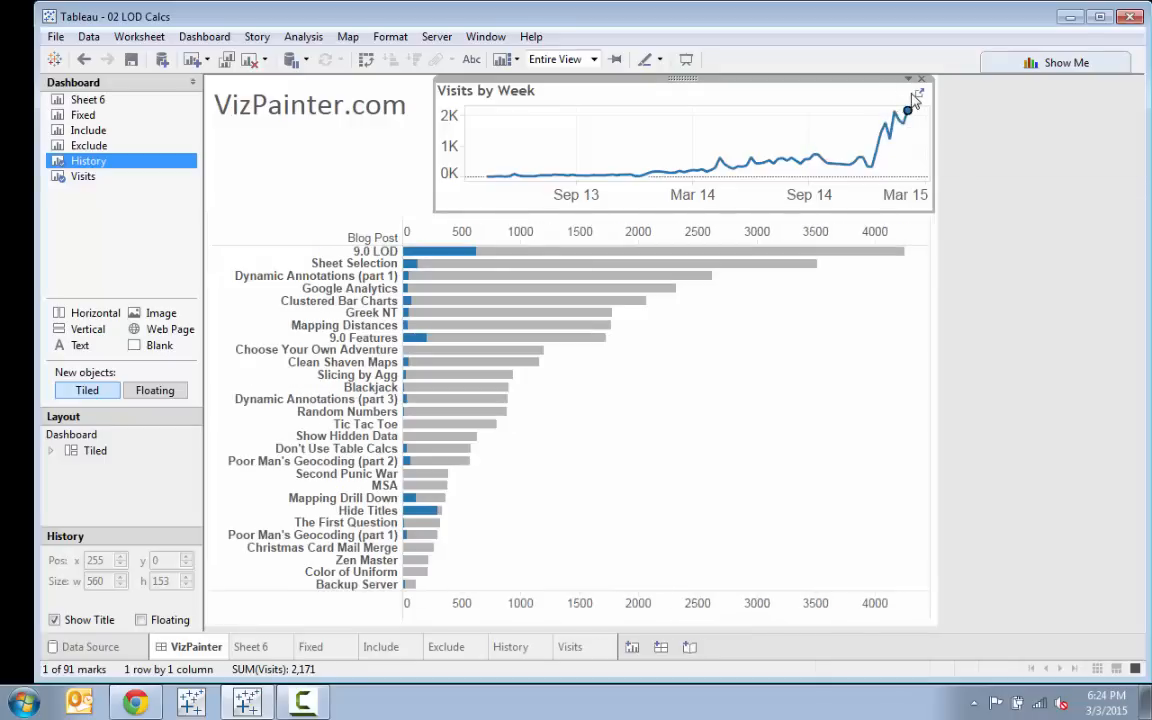
# Go to the History worksheet from the dashboard and show a quick filter for Full Referrer (group)
pyautogui.click(919, 93)
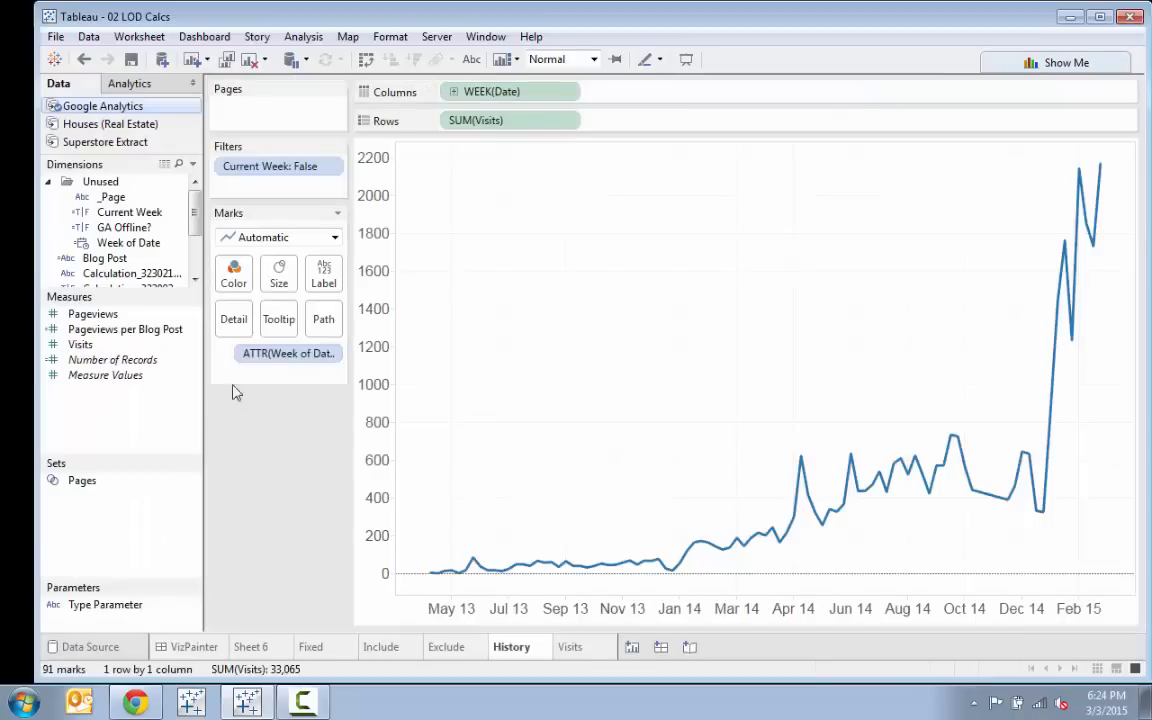
pyautogui.click(50, 188)
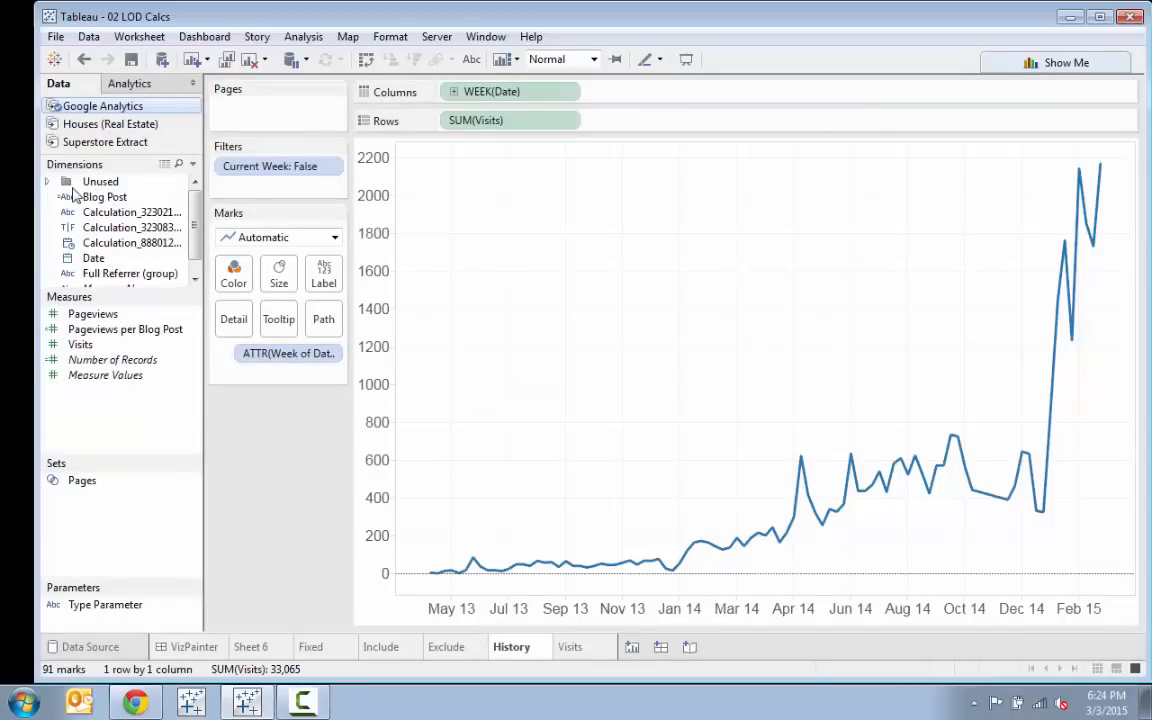
pyautogui.moveTo(194, 200); pyautogui.dragTo(195, 228)
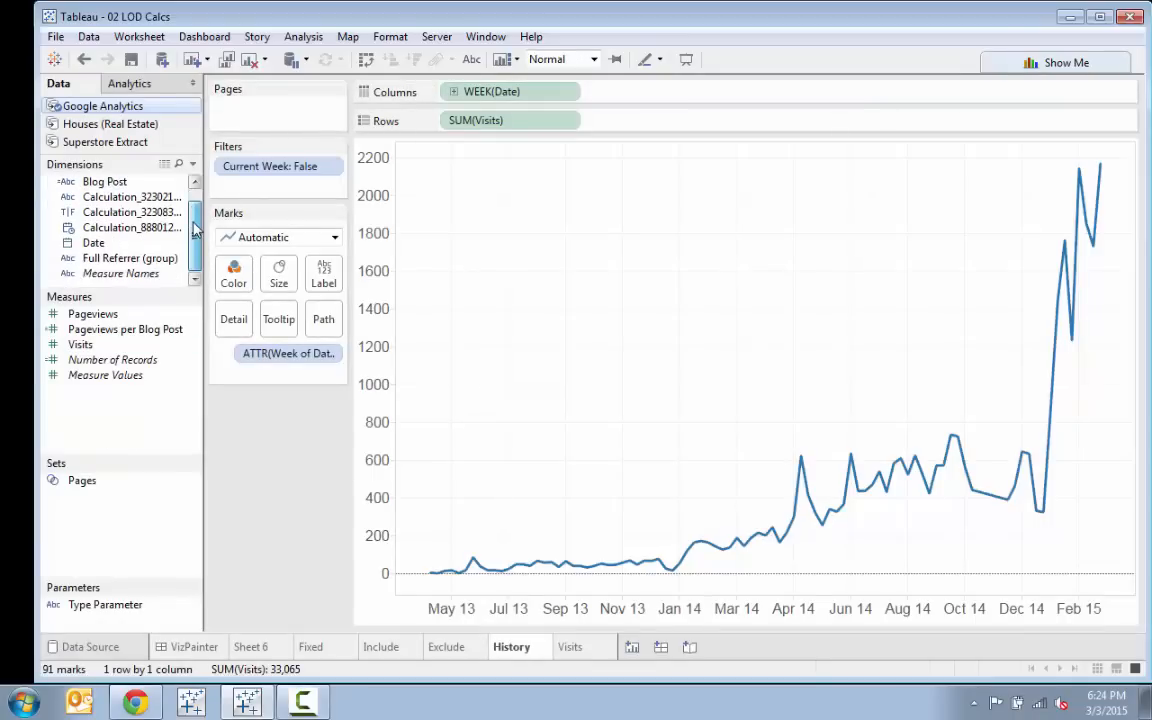
pyautogui.rightClick(150, 258)
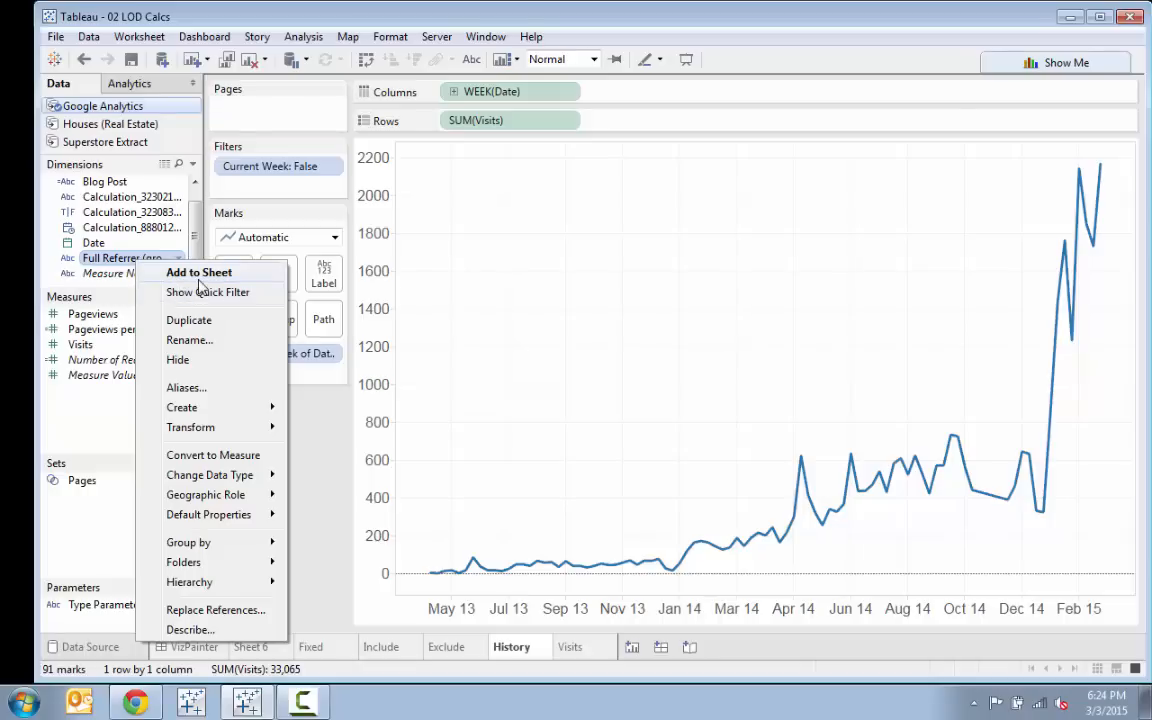
pyautogui.click(190, 292)
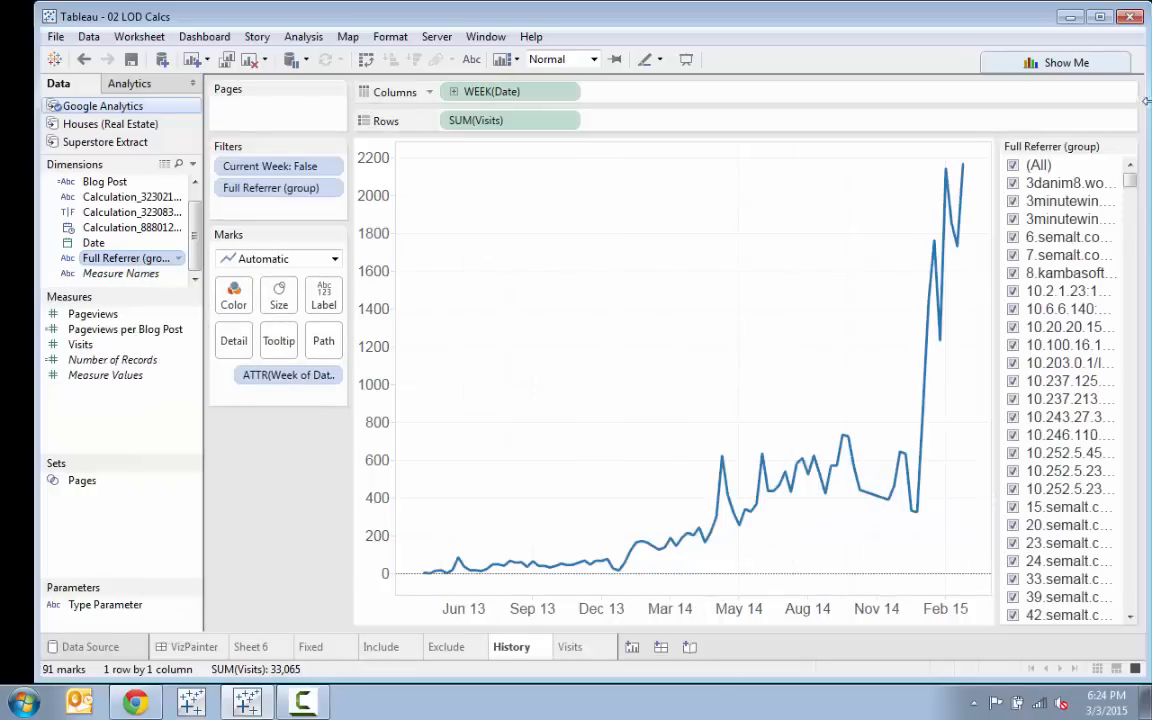
# Look through the Full Referrer (group) values and the available dimensions, and hide the Full Referrer (group) quick filter card
pyautogui.moveTo(1129, 181)
pyautogui.mouseDown()
pyautogui.moveTo(1130, 204)
pyautogui.moveTo(1130, 172)
pyautogui.mouseUp()
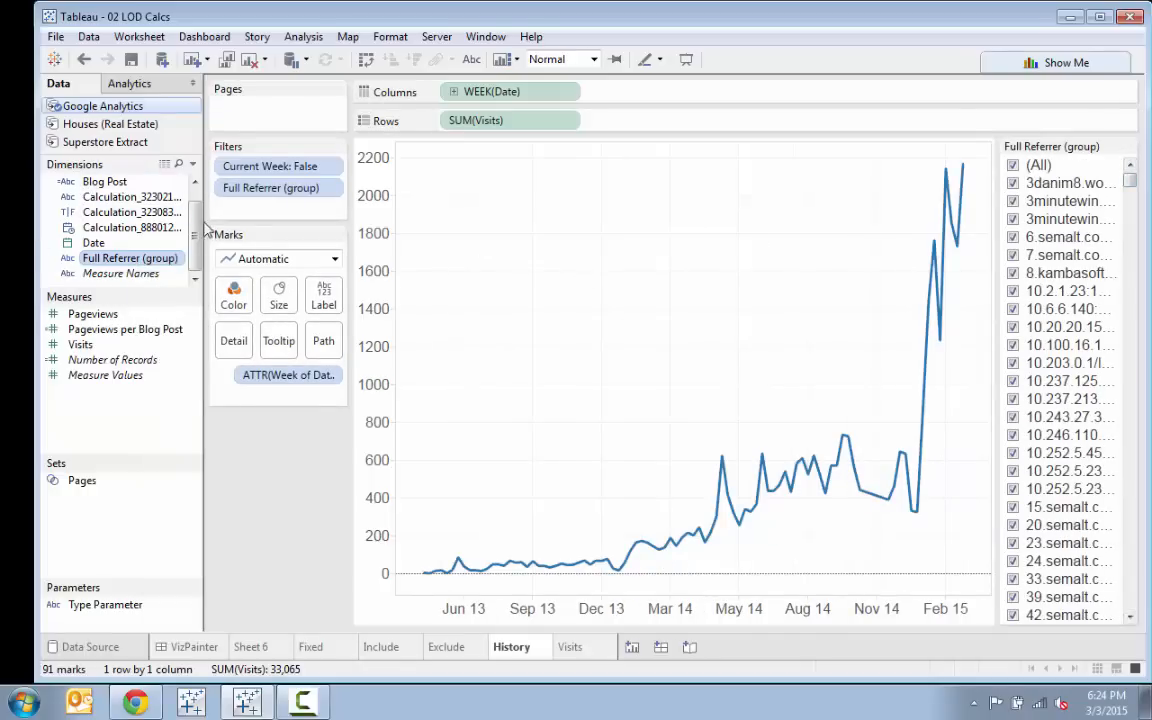
pyautogui.click(48, 185)
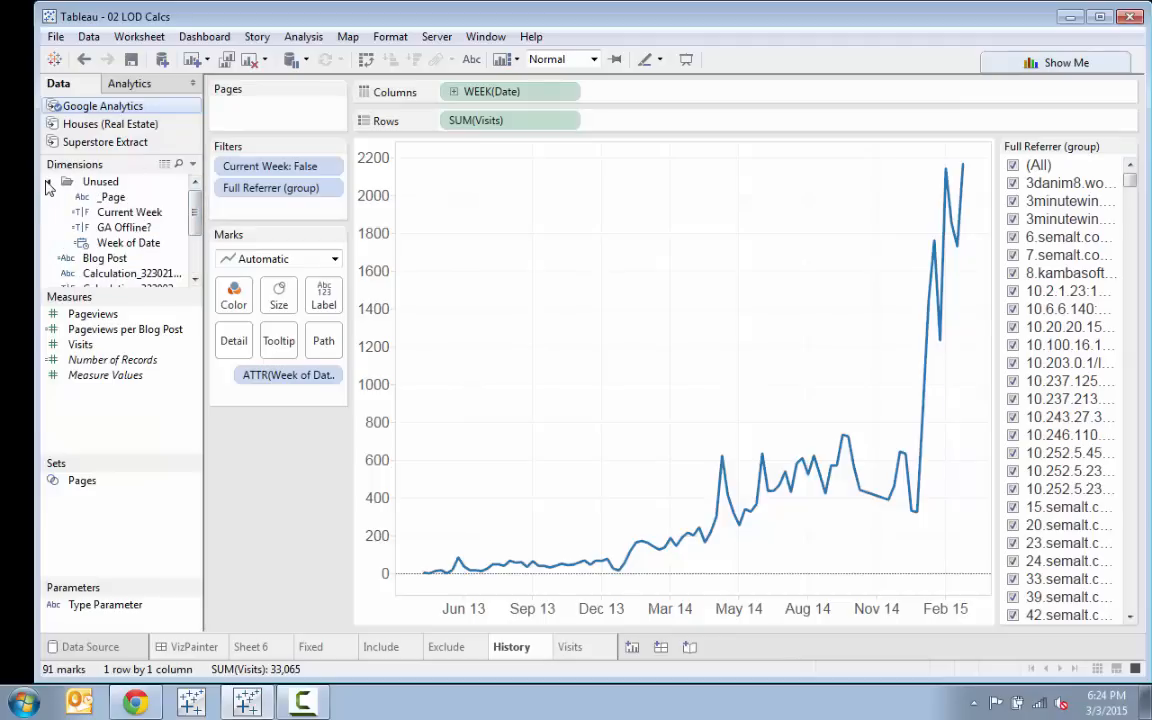
pyautogui.click(1014, 166)
pyautogui.scroll(-2, 190, 255)
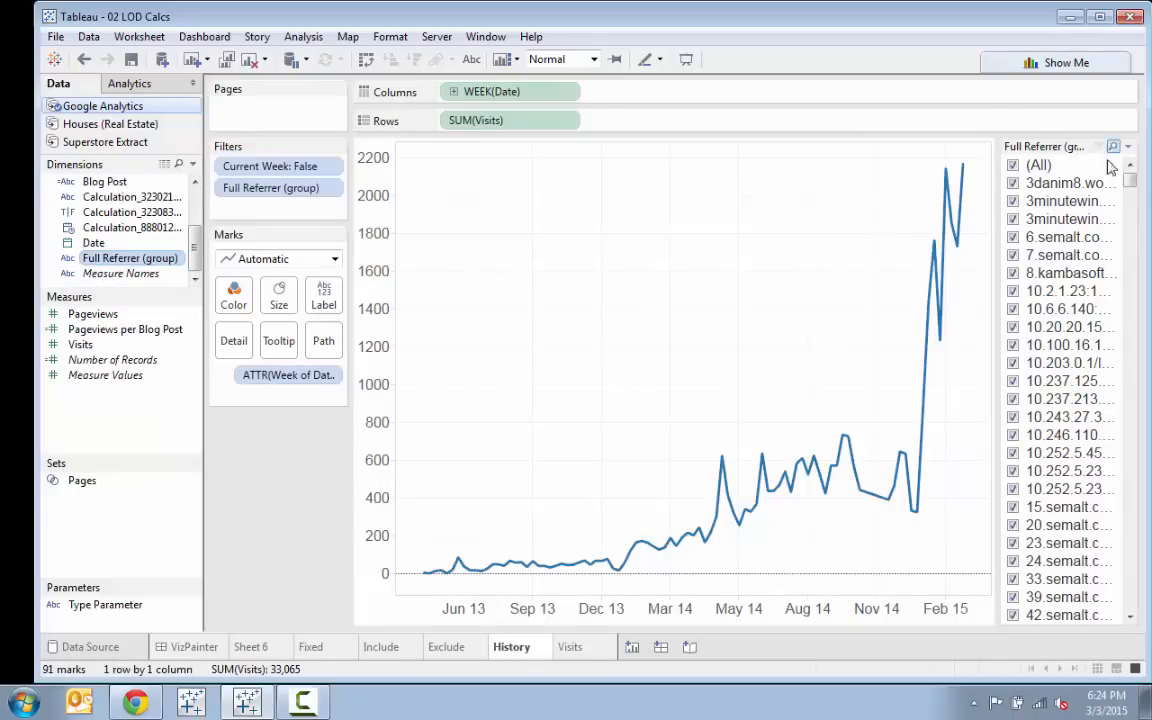
pyautogui.click(1127, 147)
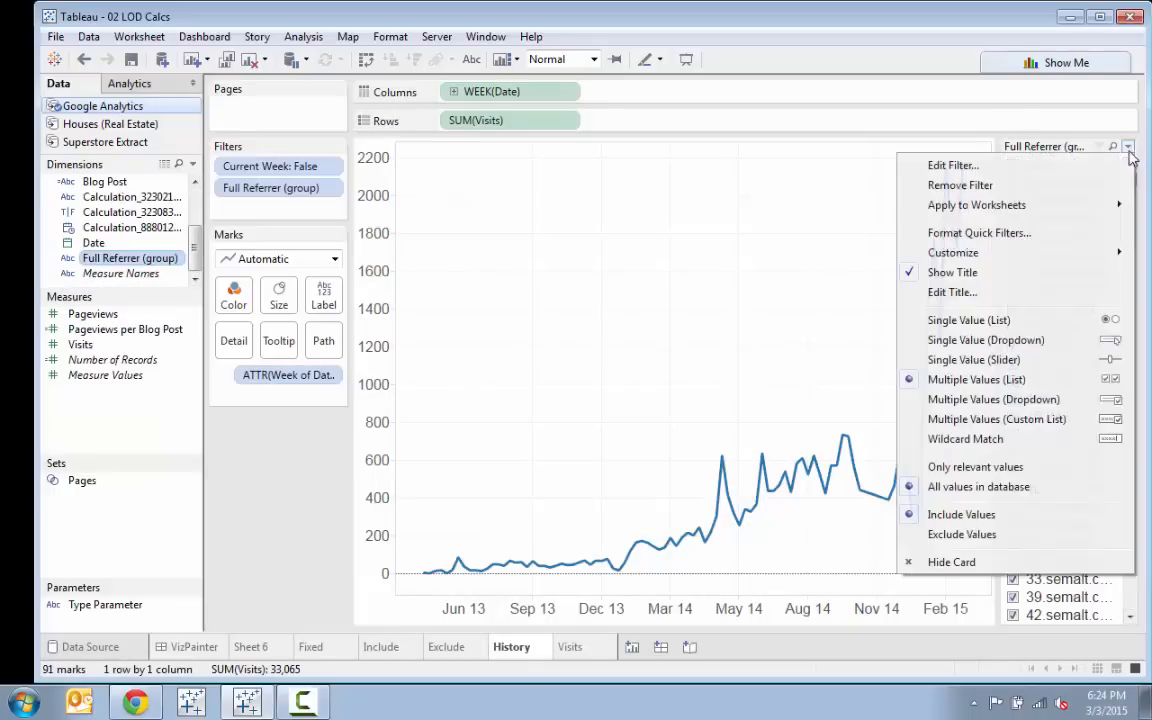
pyautogui.click(945, 562)
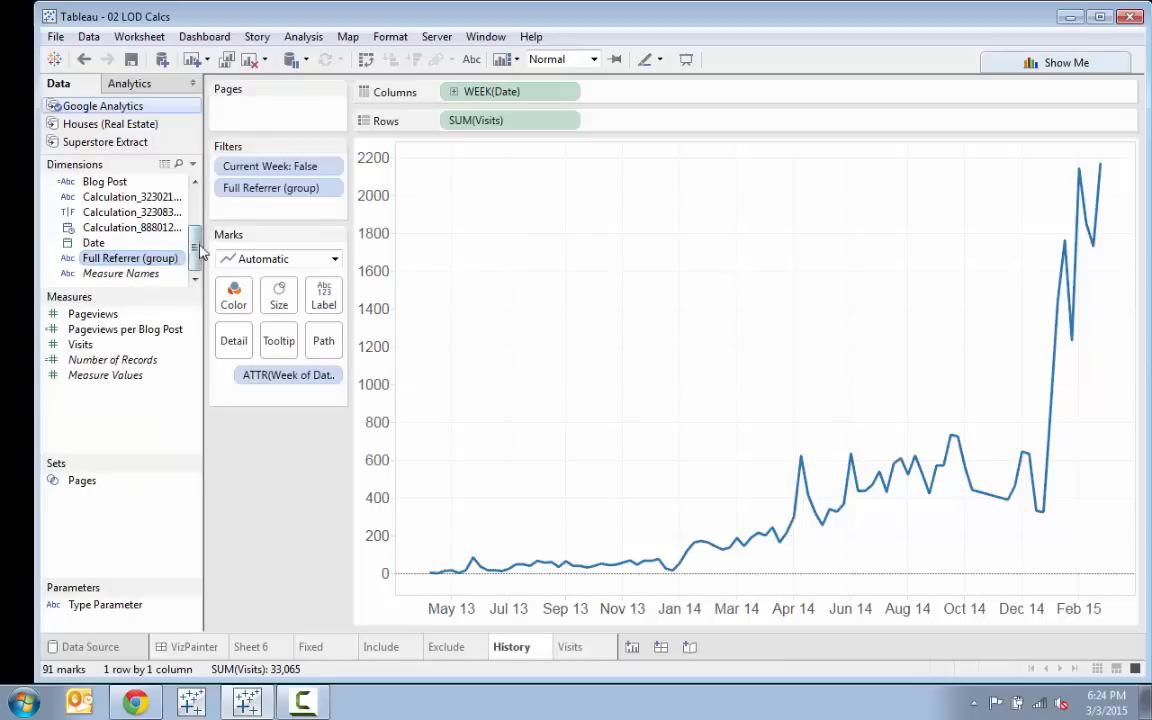
# Show the hidden fields of the Google Analytics data source and unhide the Country/Region dimension
pyautogui.rightClick(158, 427)
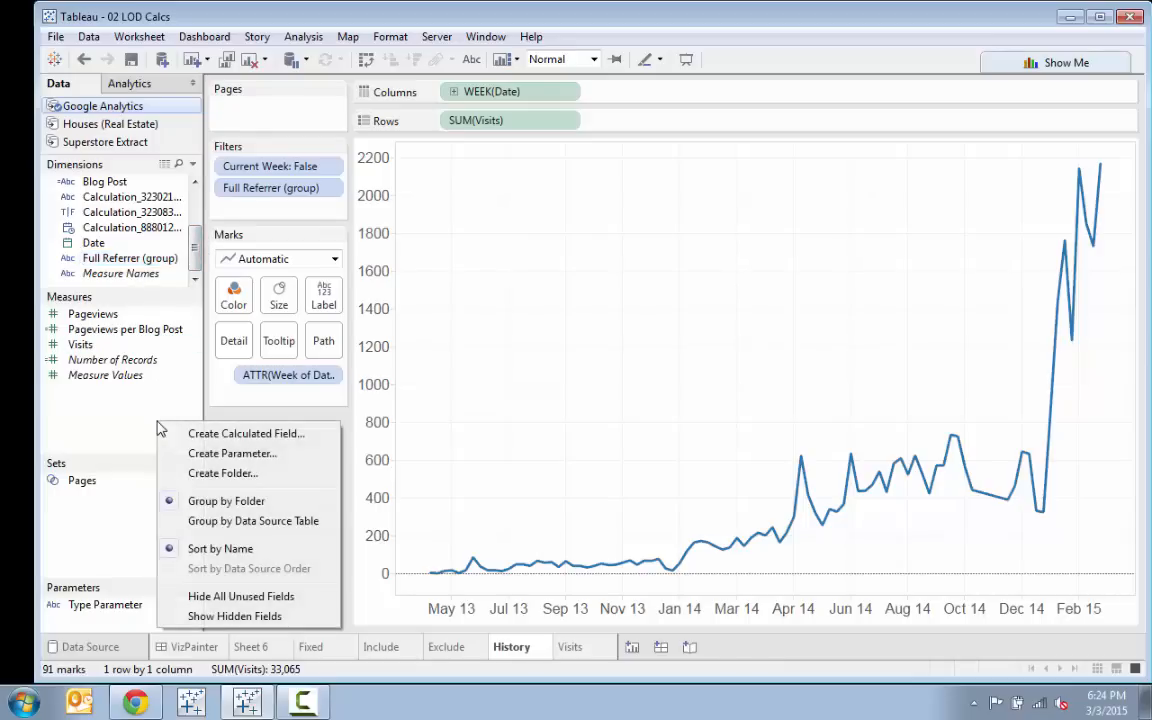
pyautogui.click(235, 617)
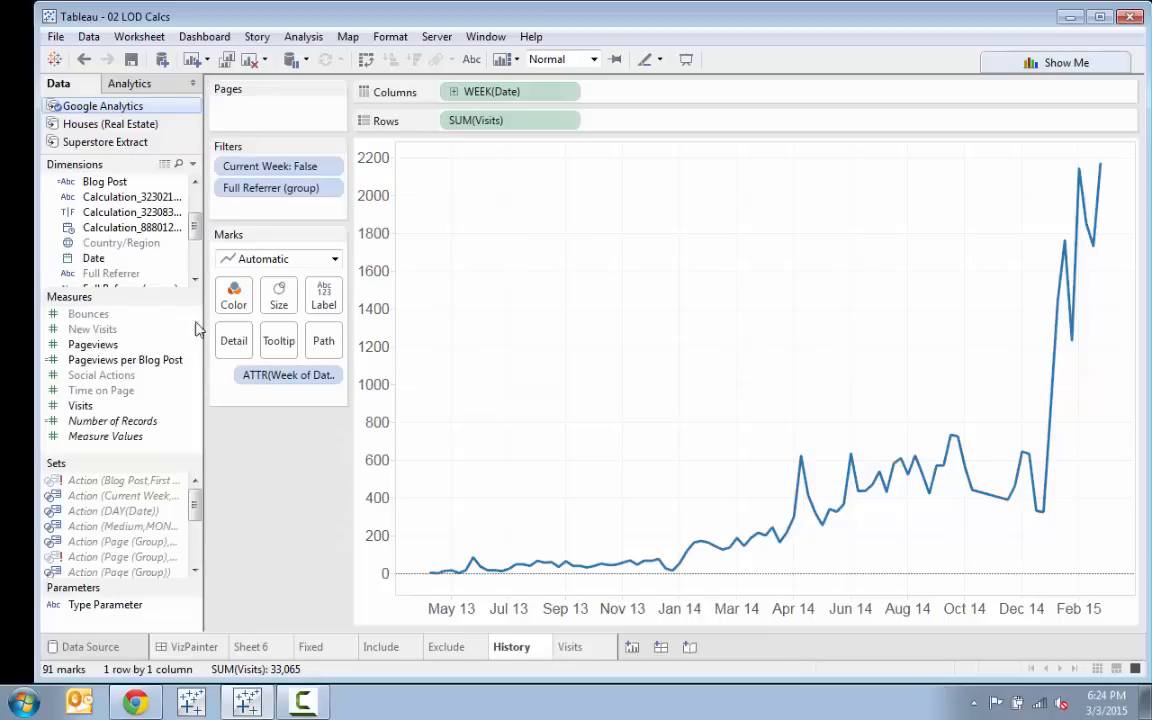
pyautogui.scroll(-1, 195, 243)
pyautogui.scroll(1, 195, 243)
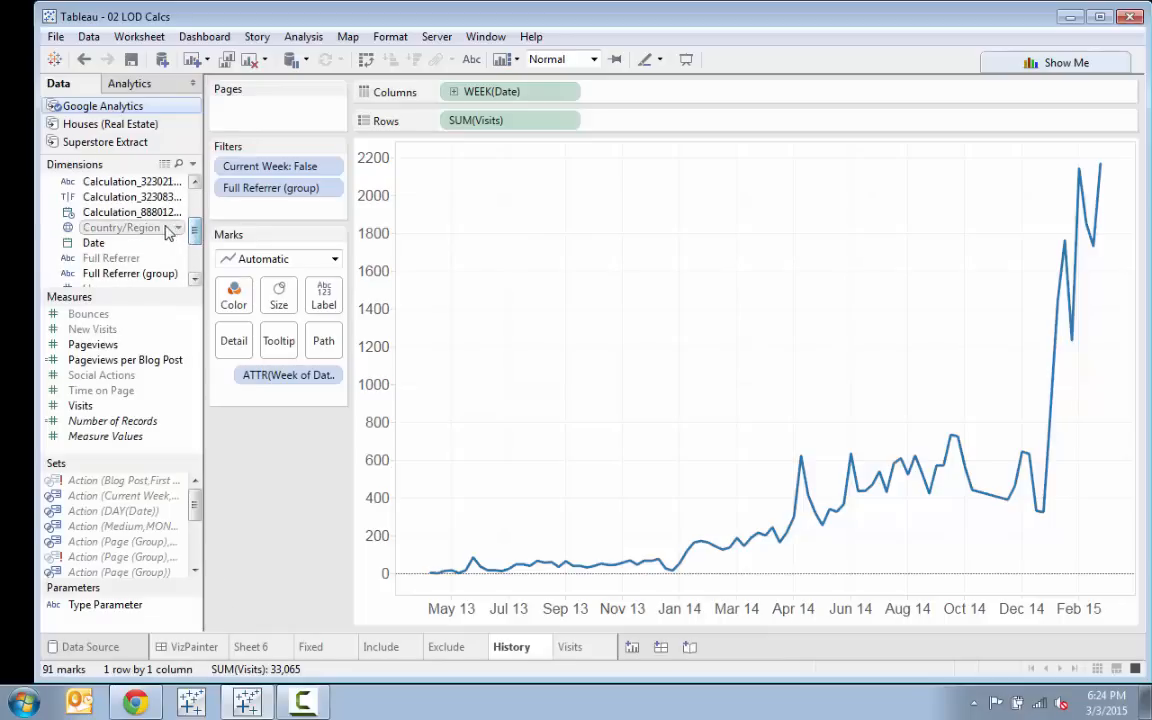
pyautogui.rightClick(165, 230)
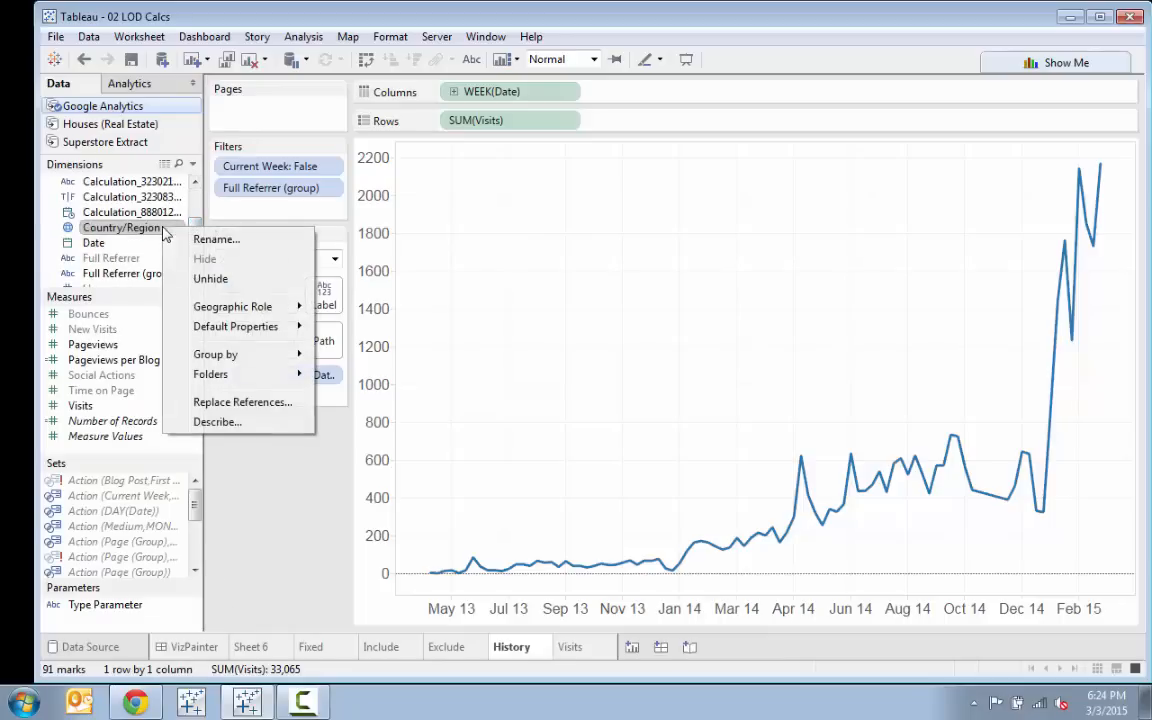
pyautogui.click(212, 280)
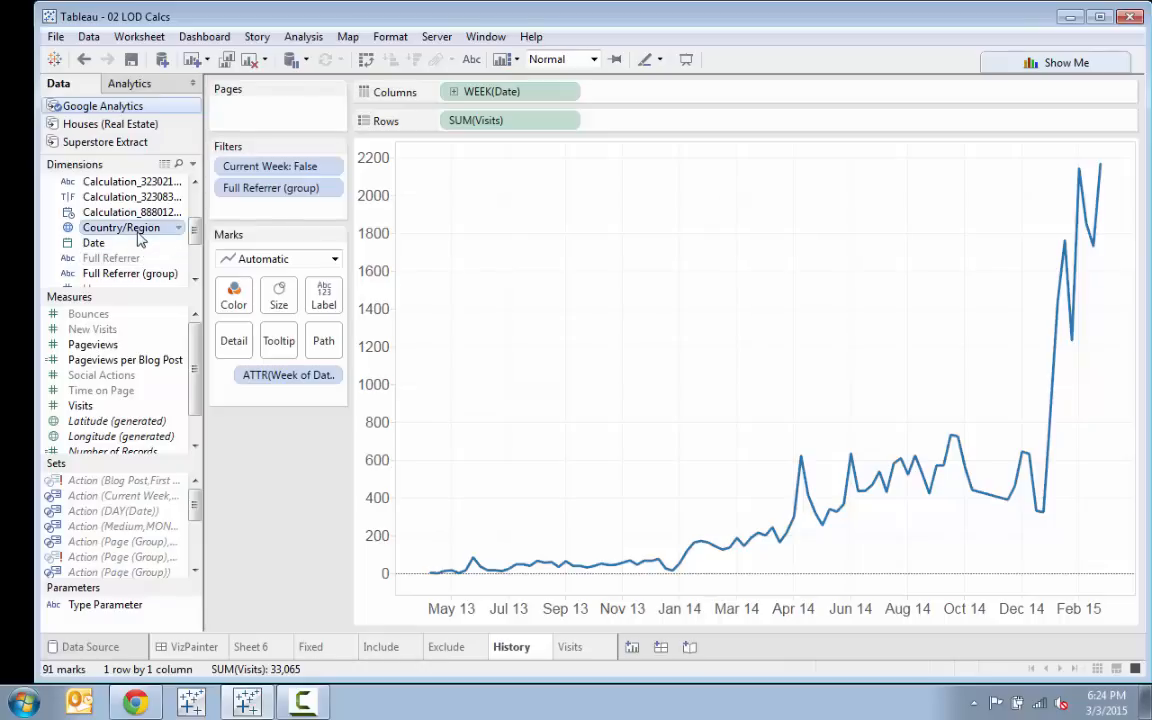
# Show a Country/Region quick filter on the History worksheet and add it to the VizPainter dashboard from Visits by Week
pyautogui.rightClick(165, 228)
pyautogui.click(198, 277)
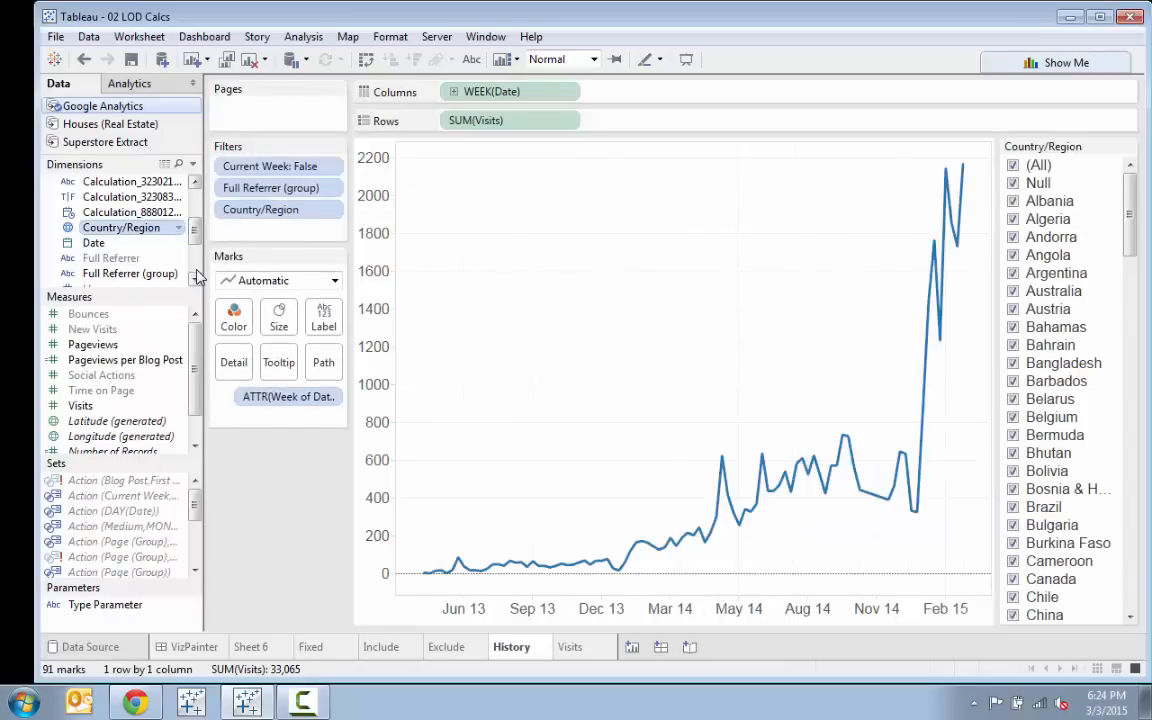
pyautogui.click(195, 646)
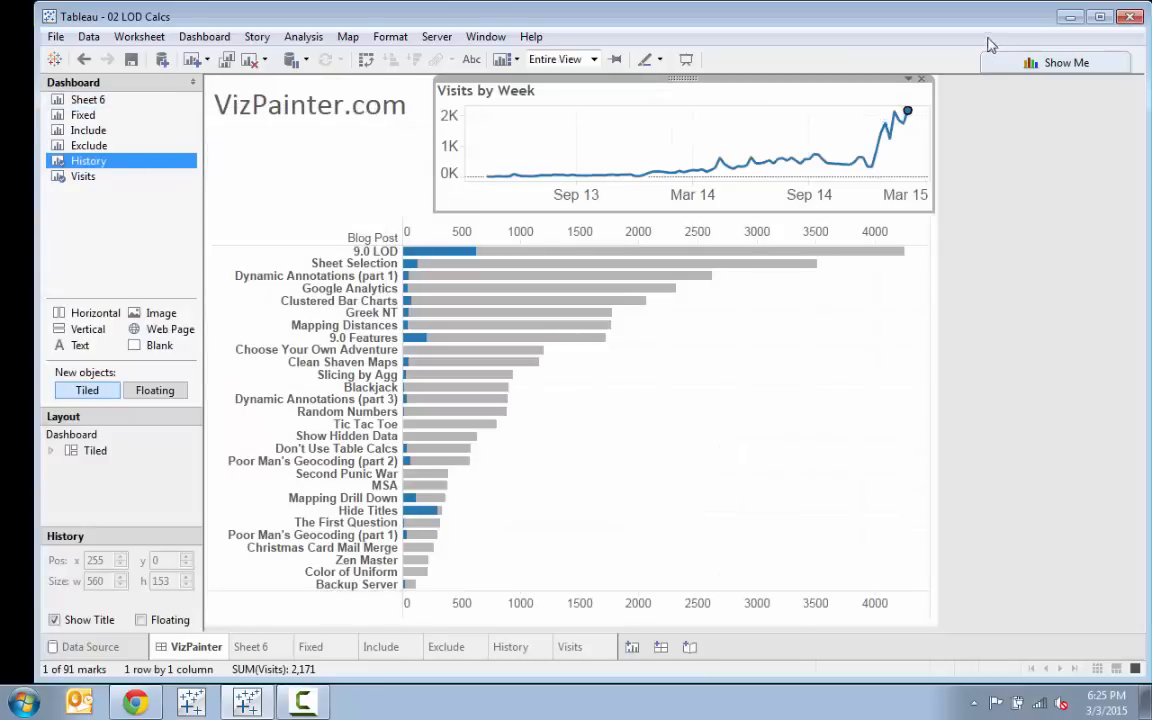
pyautogui.click(907, 78)
pyautogui.moveTo(1024, 232)
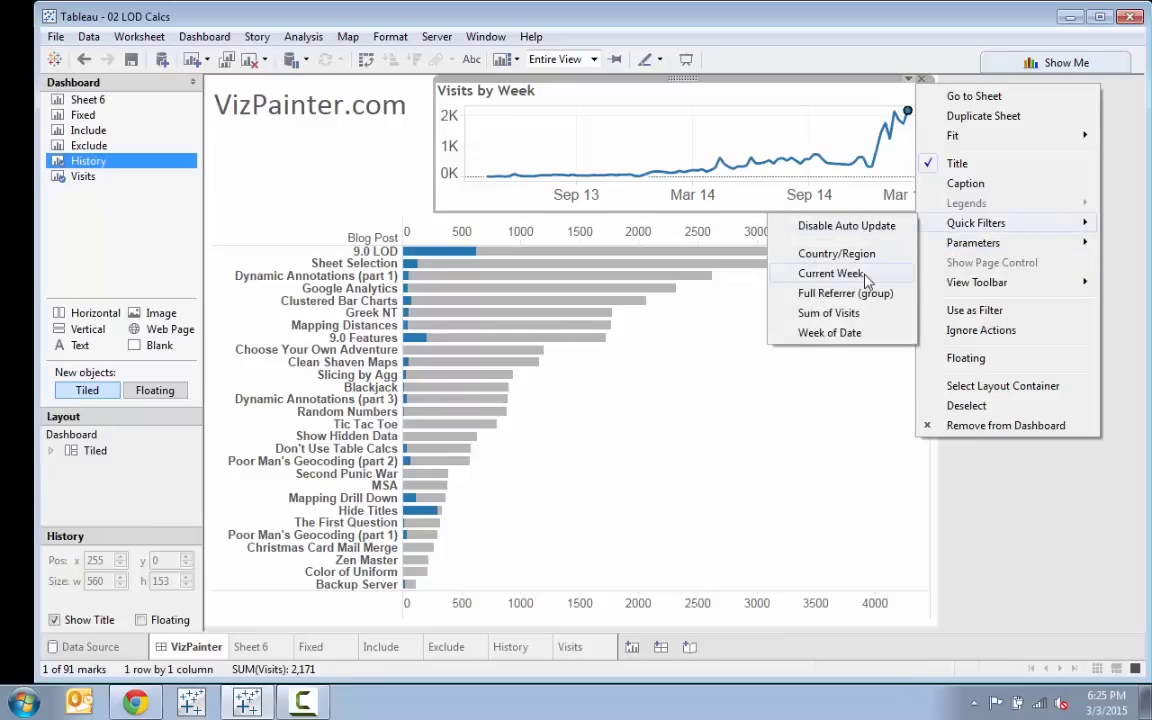
pyautogui.click(849, 256)
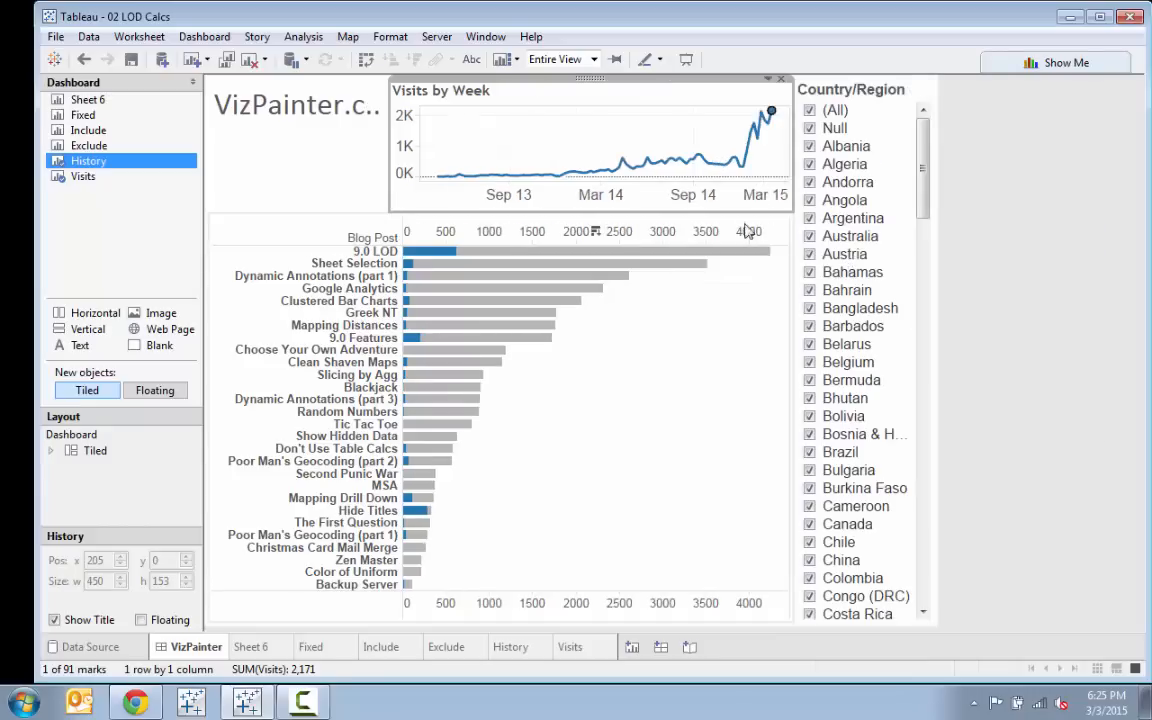
# Apply the dashboard's Country/Region filter to the Visits worksheet in addition to History, and exclude Albania and Algeria
pyautogui.click(853, 96)
pyautogui.click(912, 89)
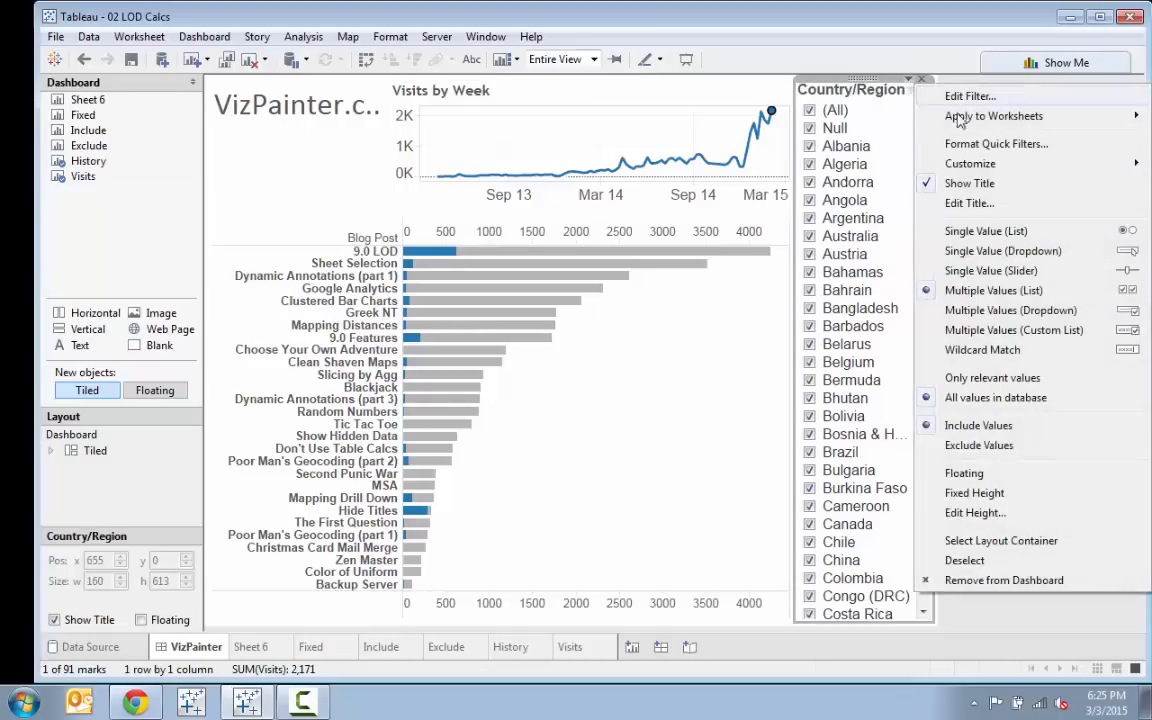
pyautogui.moveTo(959, 117)
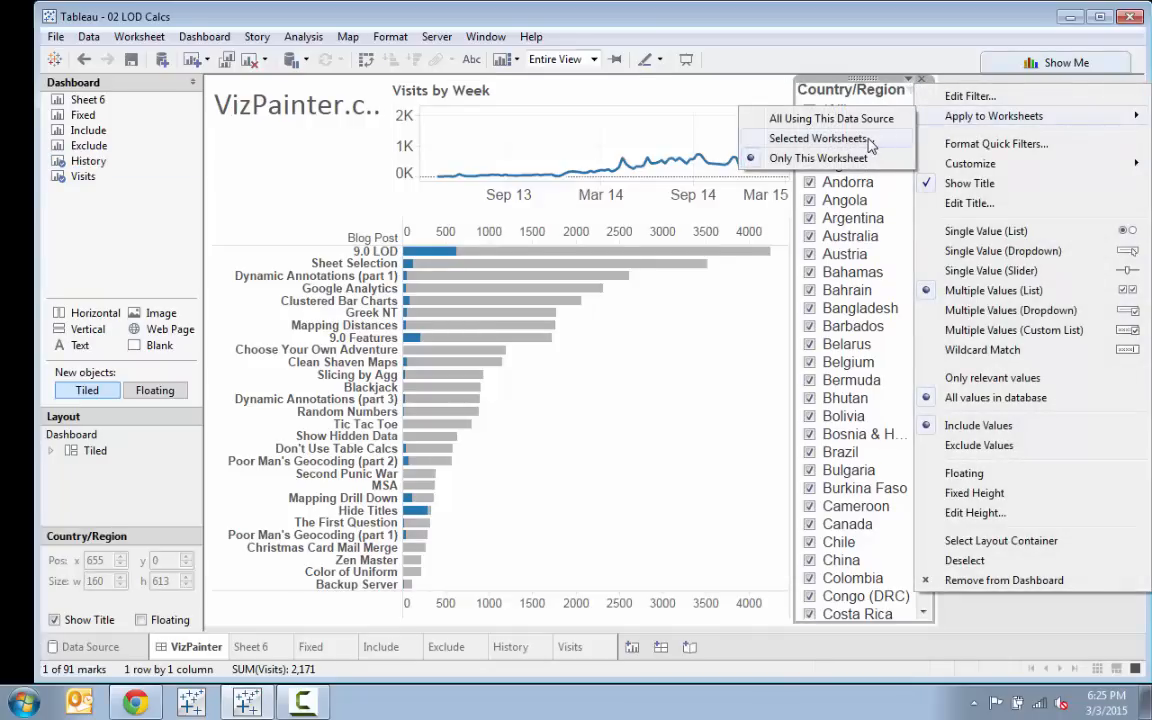
pyautogui.click(818, 138)
pyautogui.click(388, 316)
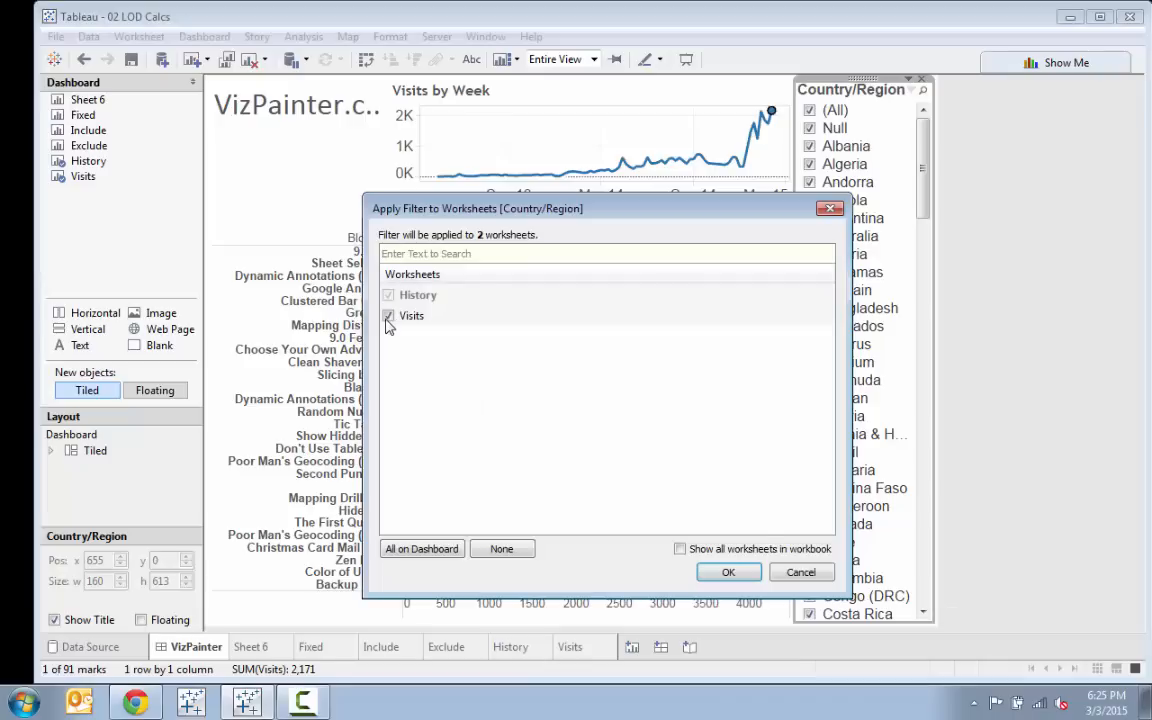
pyautogui.click(728, 572)
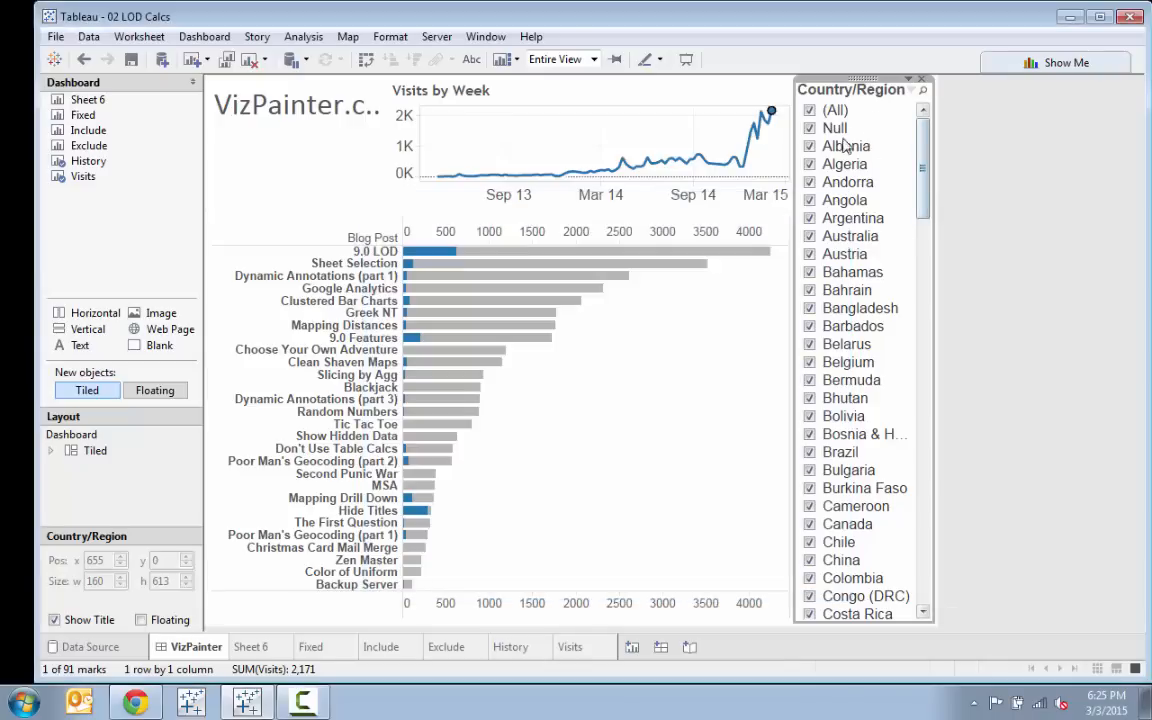
pyautogui.click(810, 164)
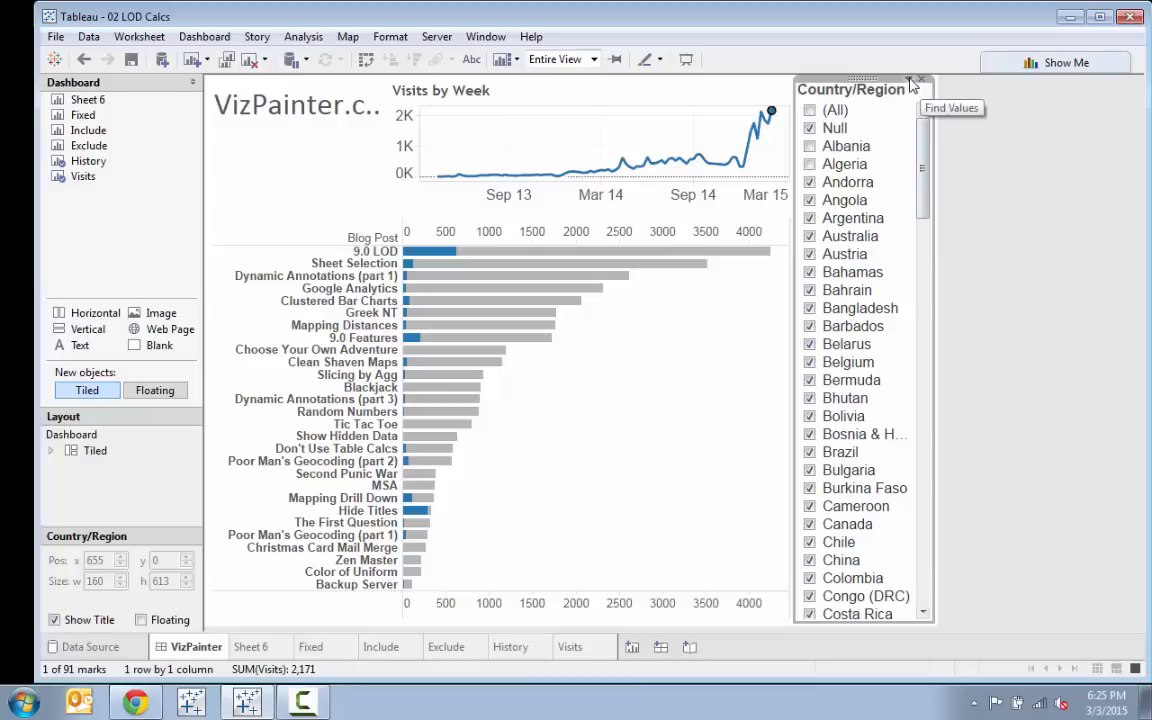
# Exclude United States from the Country/Region filter and include it again to compare its effect on the blog post bars
pyautogui.moveTo(922, 170); pyautogui.dragTo(947, 602)
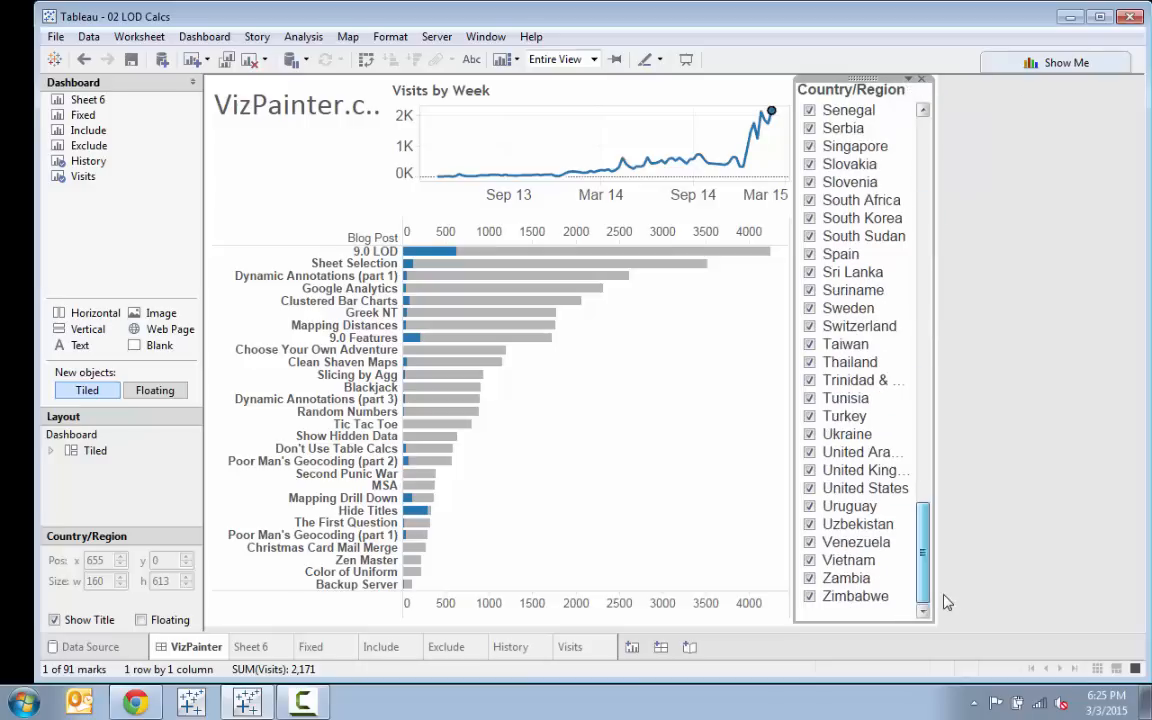
pyautogui.click(810, 489)
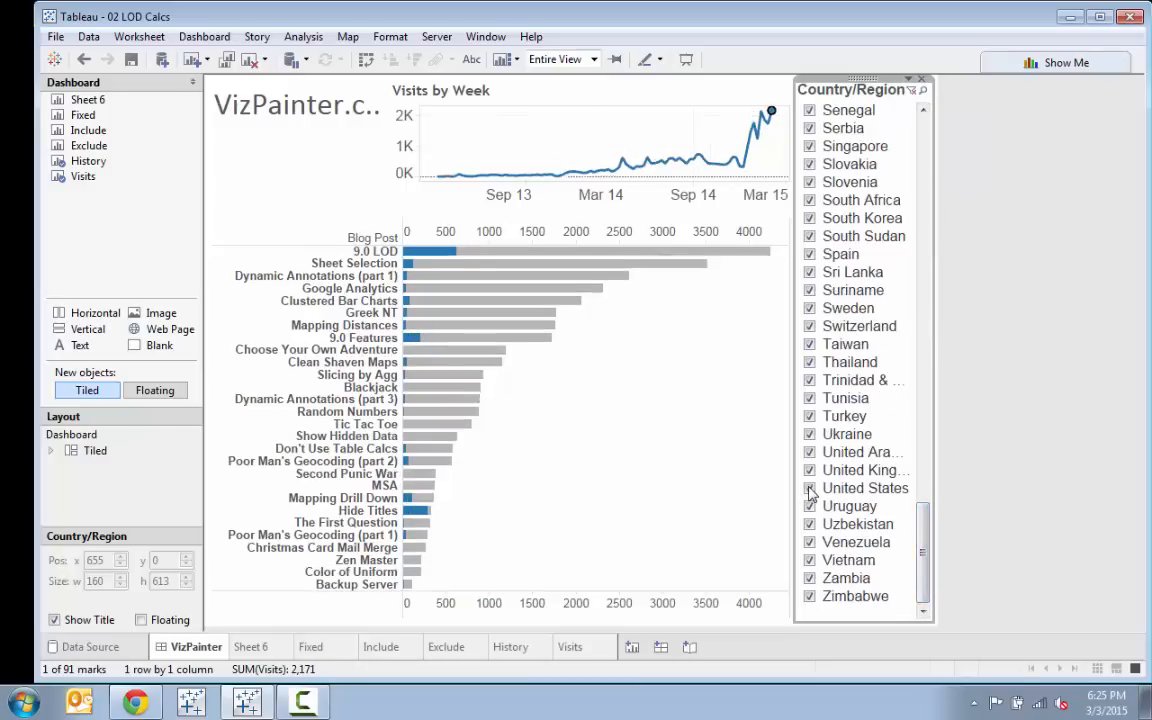
pyautogui.click(810, 489)
pyautogui.click(810, 489)
pyautogui.moveTo(760, 259)
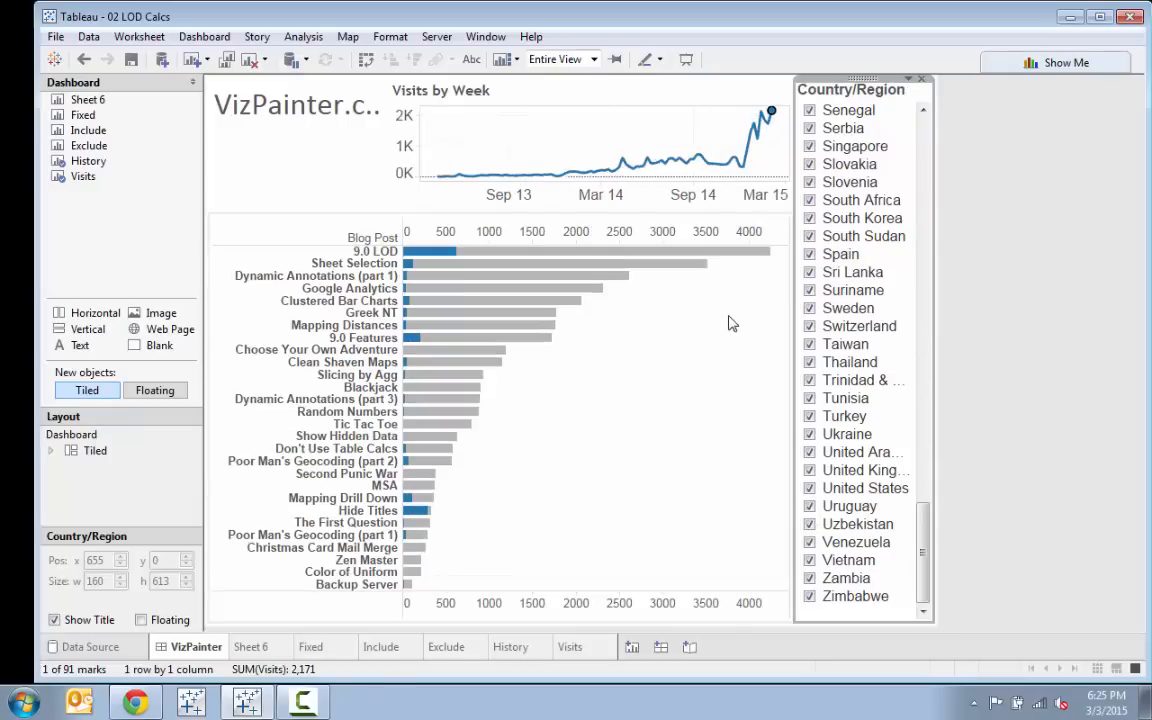
# Open the Visits worksheet from the dashboard and add its Country/Region filter to context
pyautogui.click(729, 323)
pyautogui.click(769, 213)
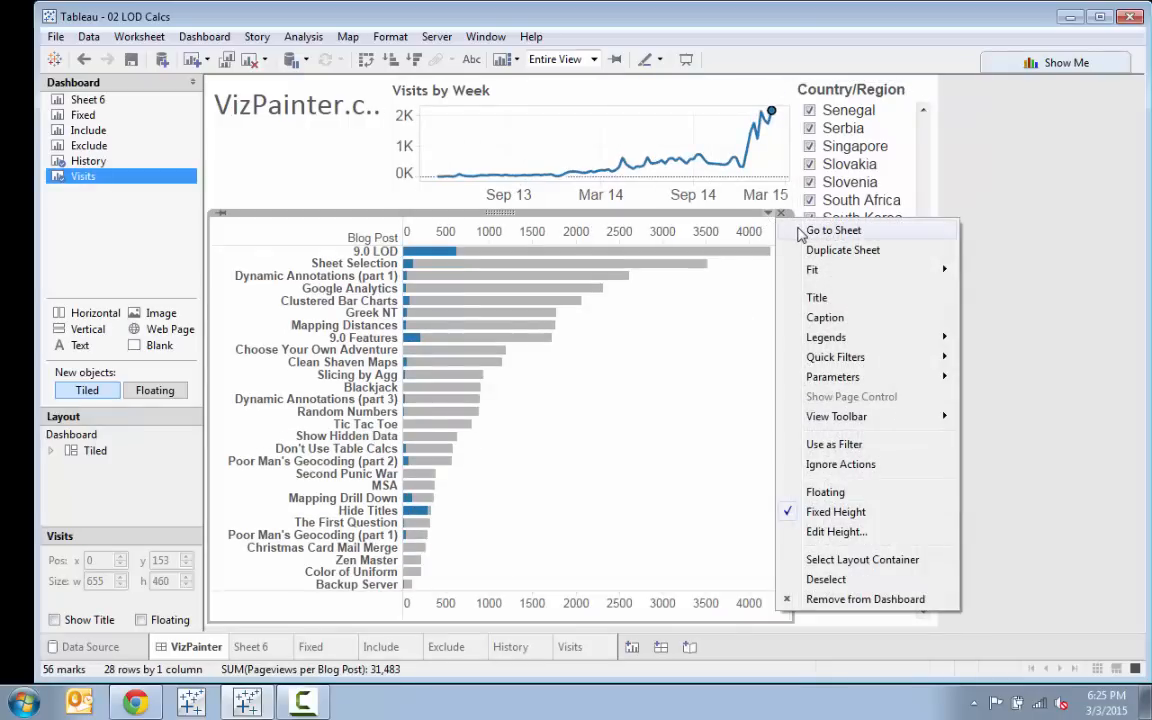
pyautogui.click(801, 232)
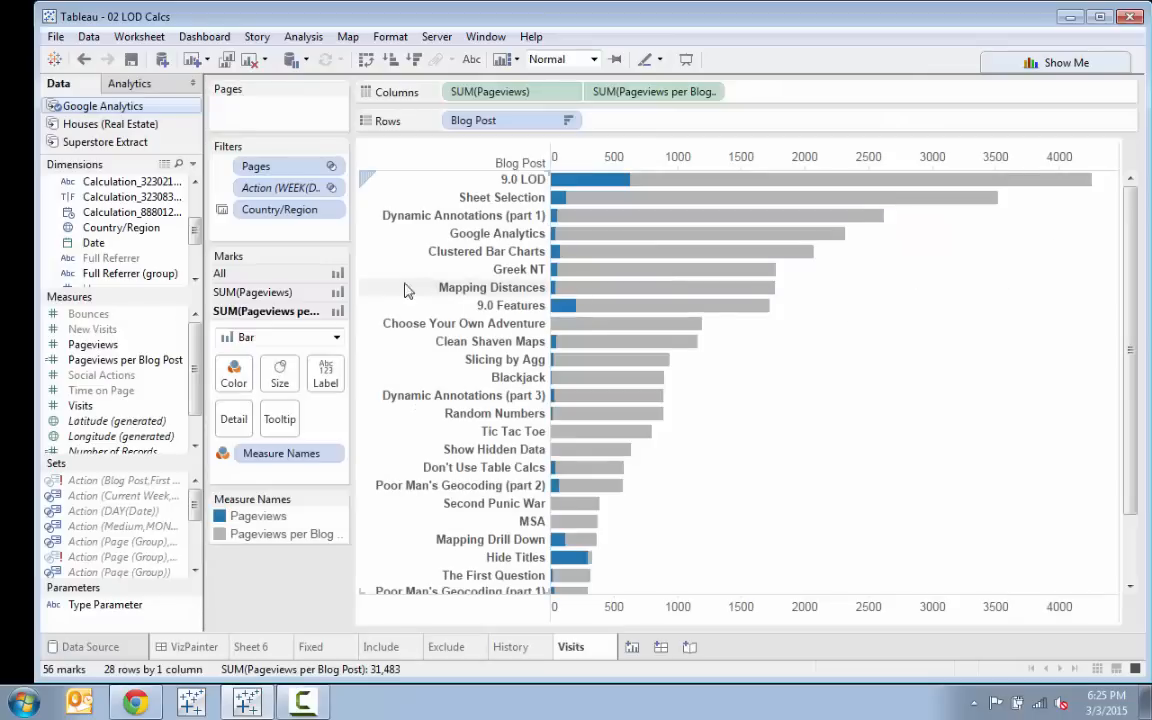
pyautogui.rightClick(258, 216)
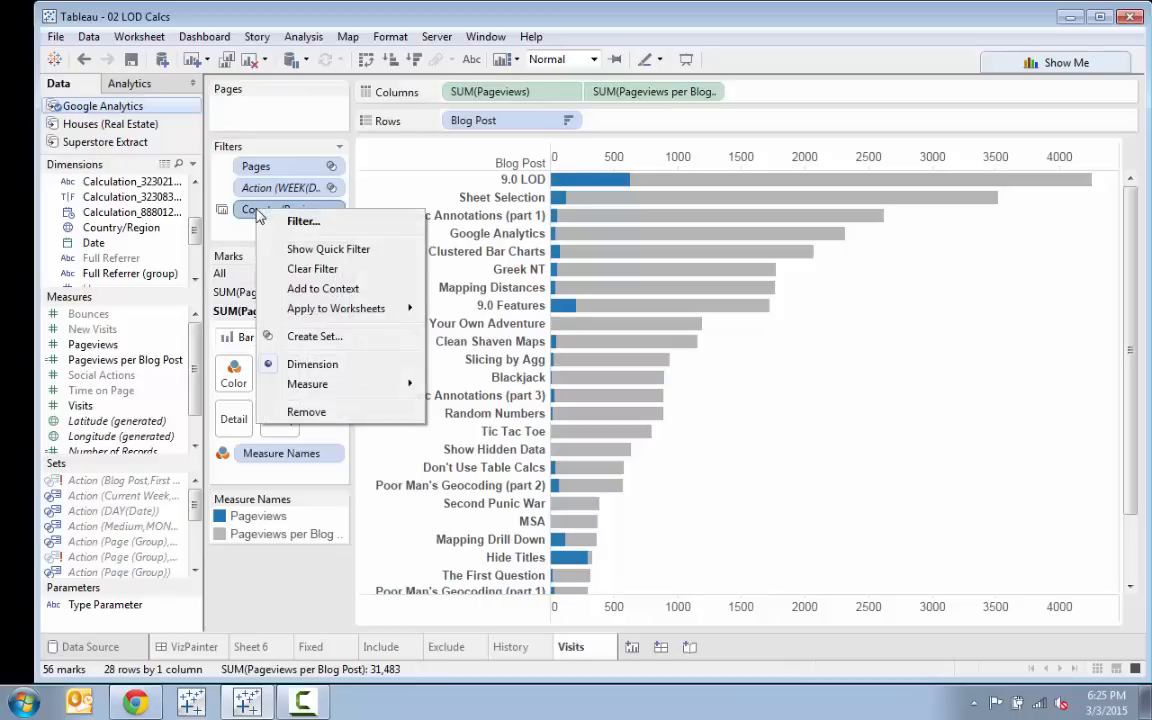
pyautogui.click(310, 289)
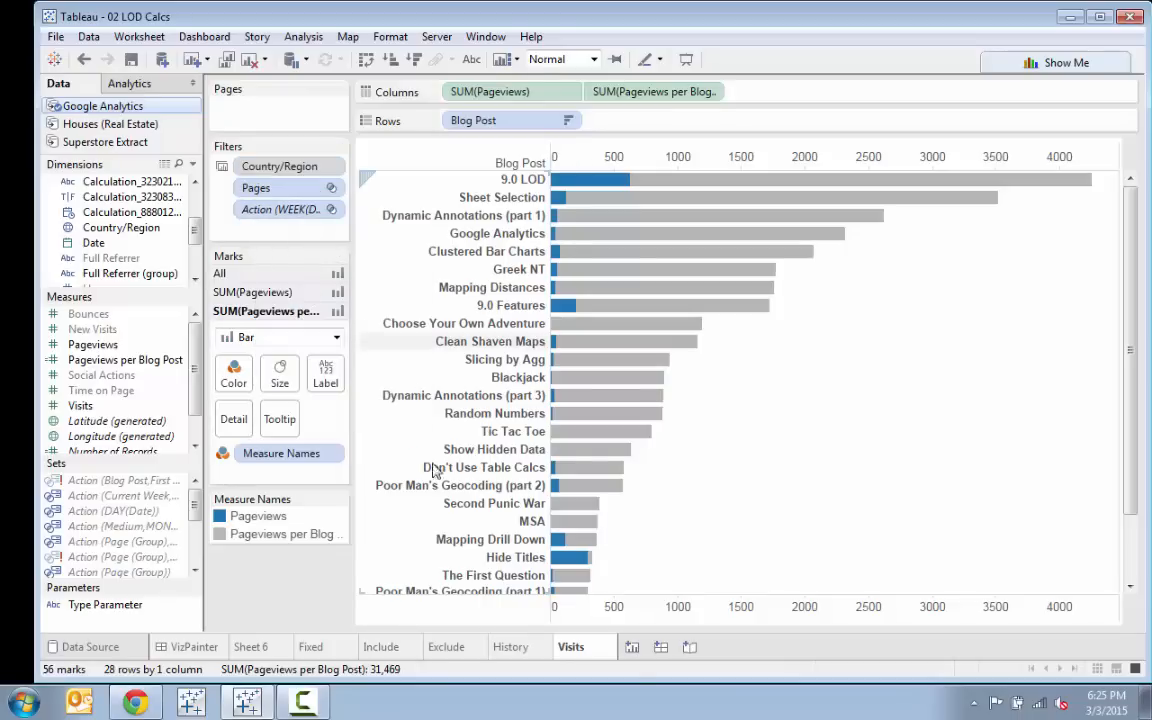
# Return to the VizPainter dashboard, exclude United States in the Country/Region filter, and inspect the 9.0 LOD bar
pyautogui.click(180, 649)
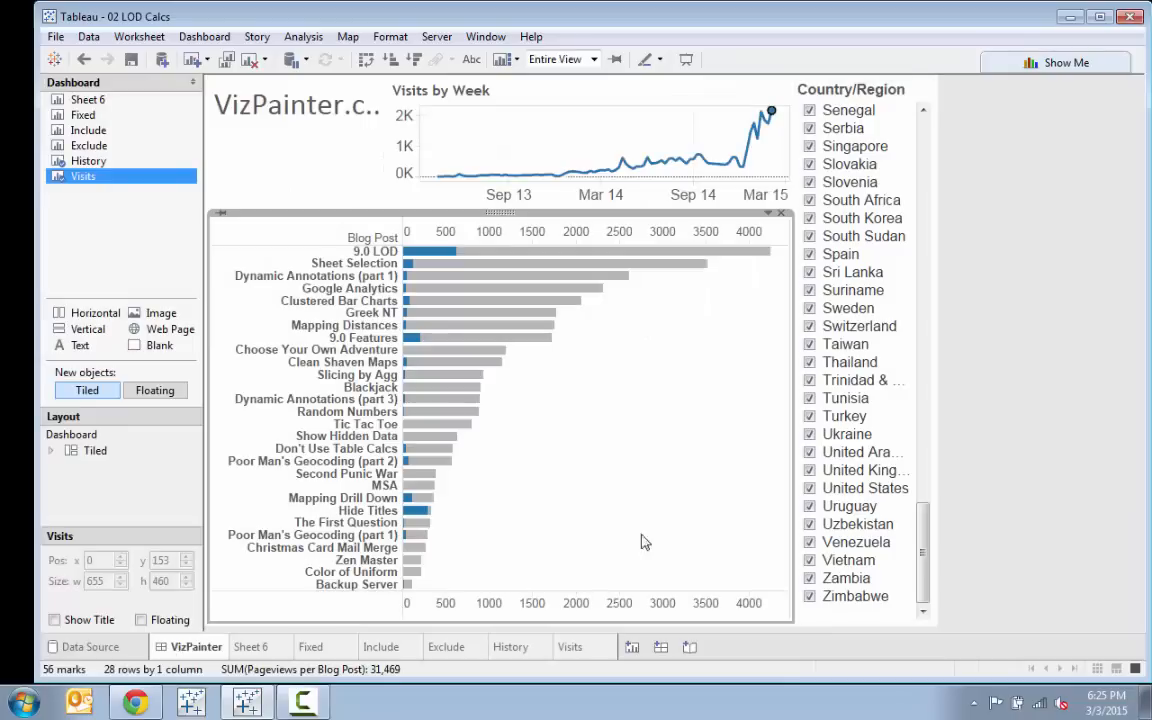
pyautogui.click(810, 488)
pyautogui.moveTo(750, 256)
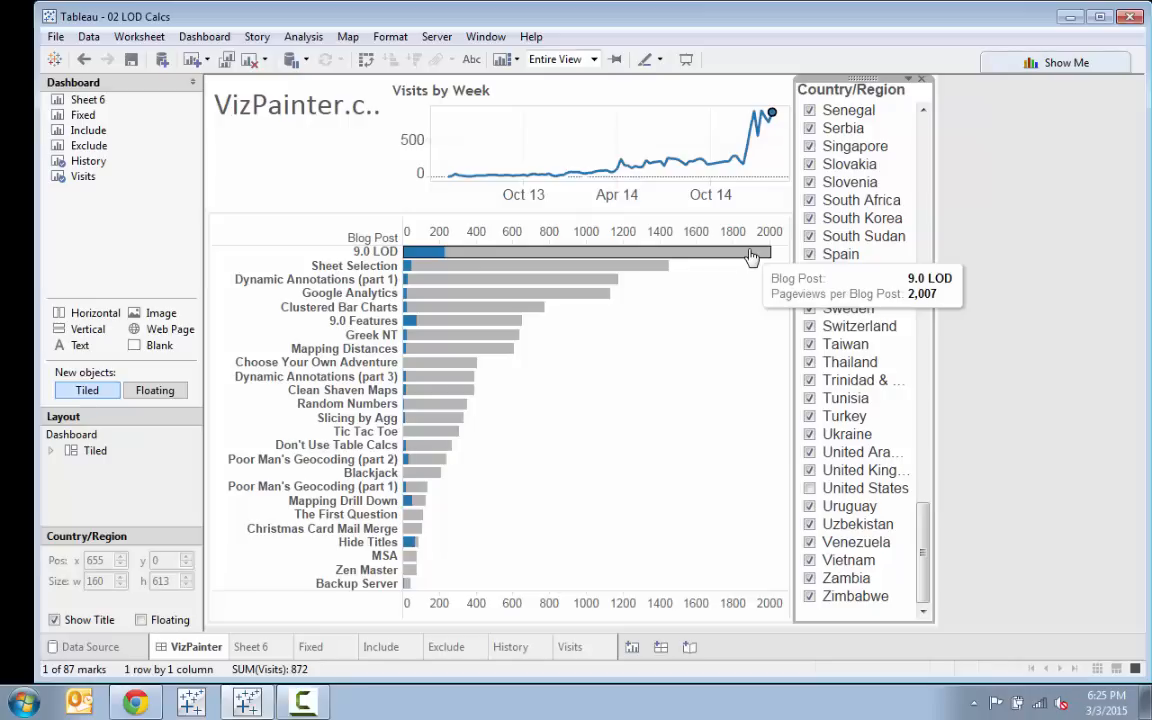
pyautogui.moveTo(760, 118)
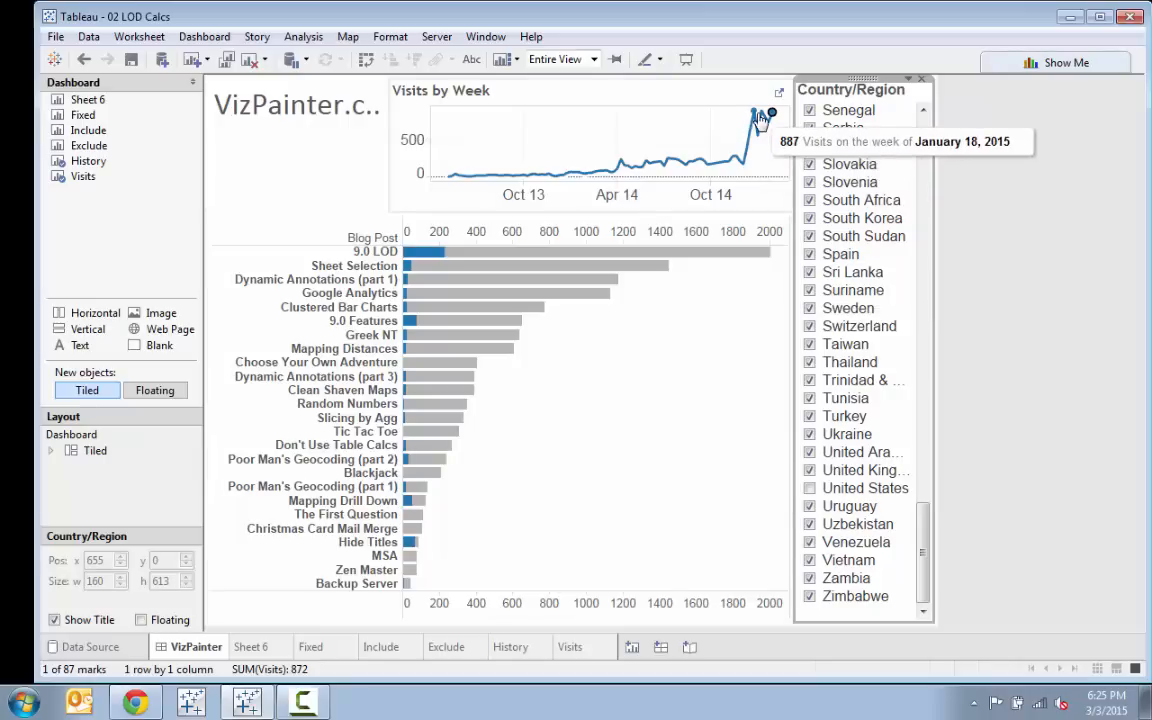
# Compare the blog post bars for the weeks of January 18, 2015 and December 21, 2014, and reselect the latest week
pyautogui.click(760, 118)
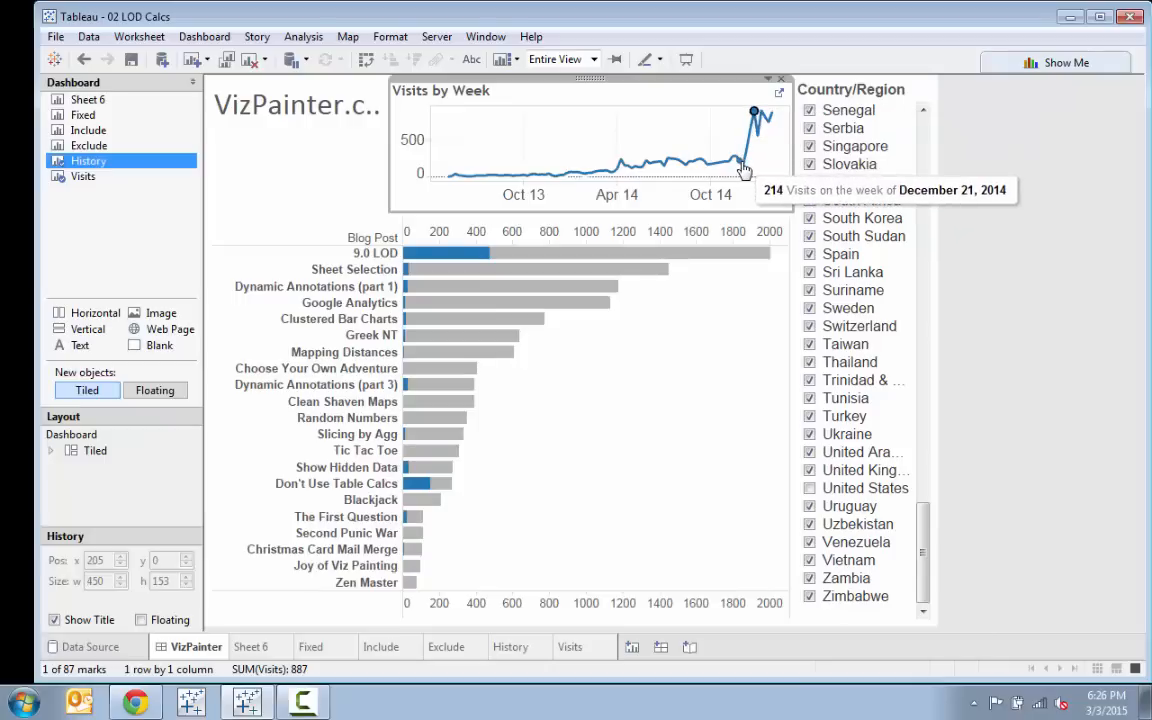
pyautogui.click(741, 162)
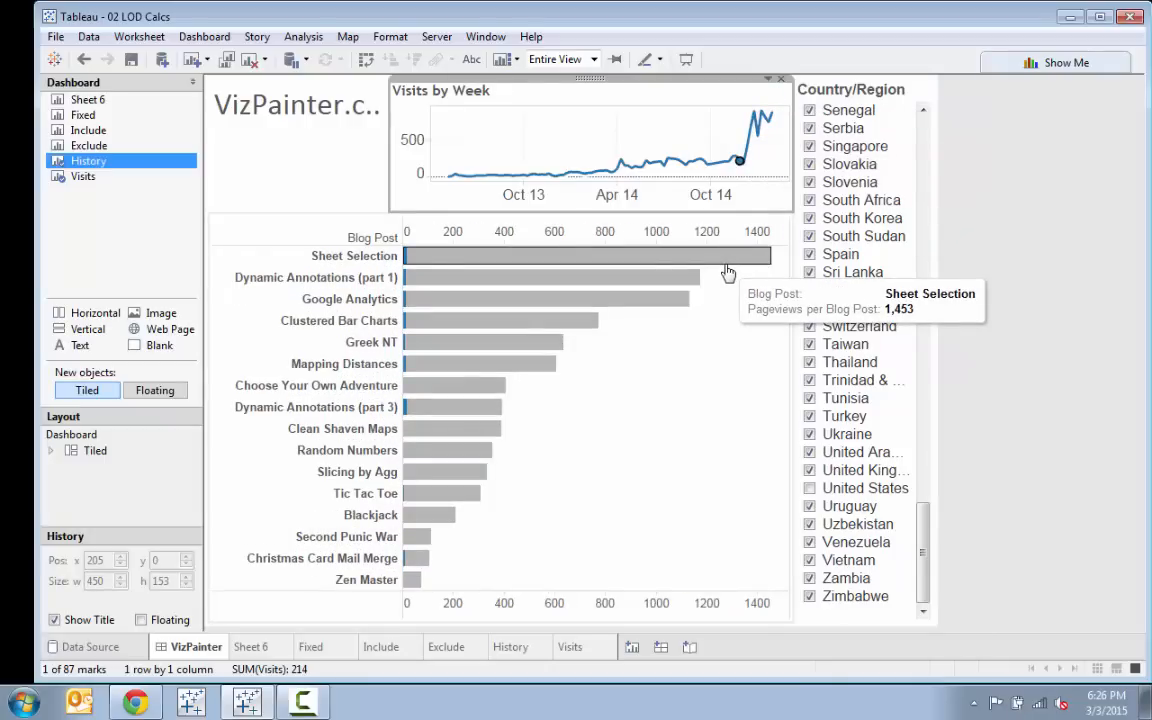
pyautogui.click(772, 115)
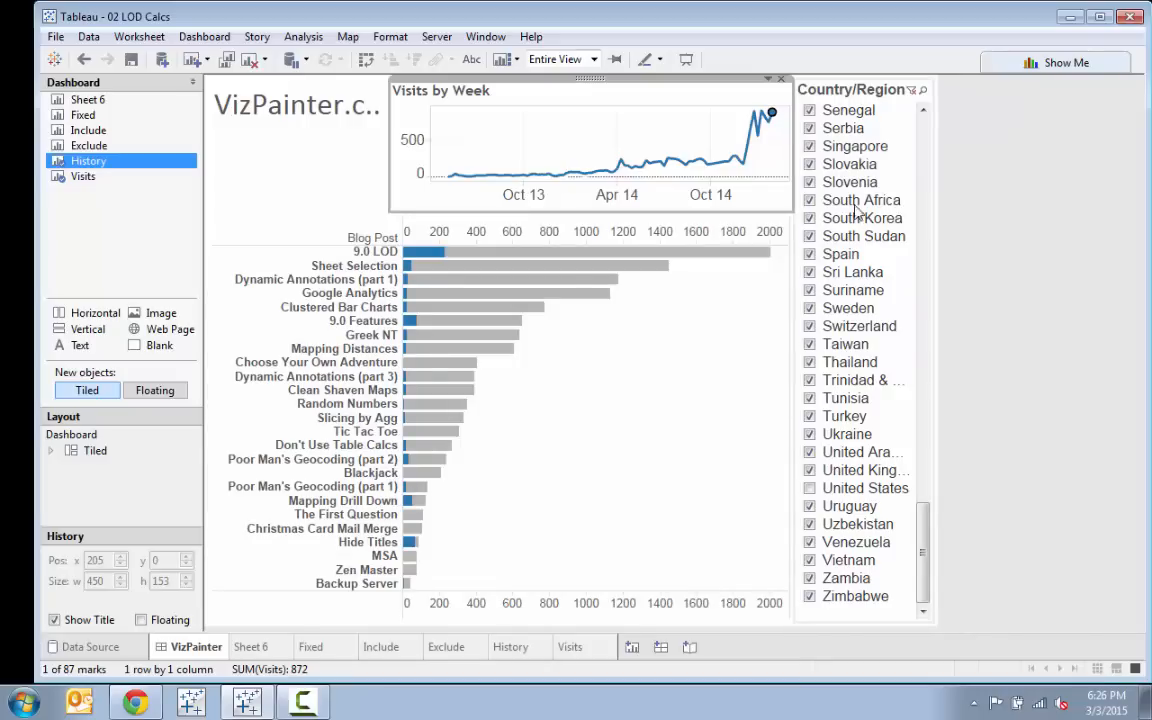
# Clear the week selection in Visits by Week and include all countries in the Country/Region filter
pyautogui.click(918, 135)
pyautogui.click(918, 135)
pyautogui.click(918, 135)
pyautogui.click(920, 140)
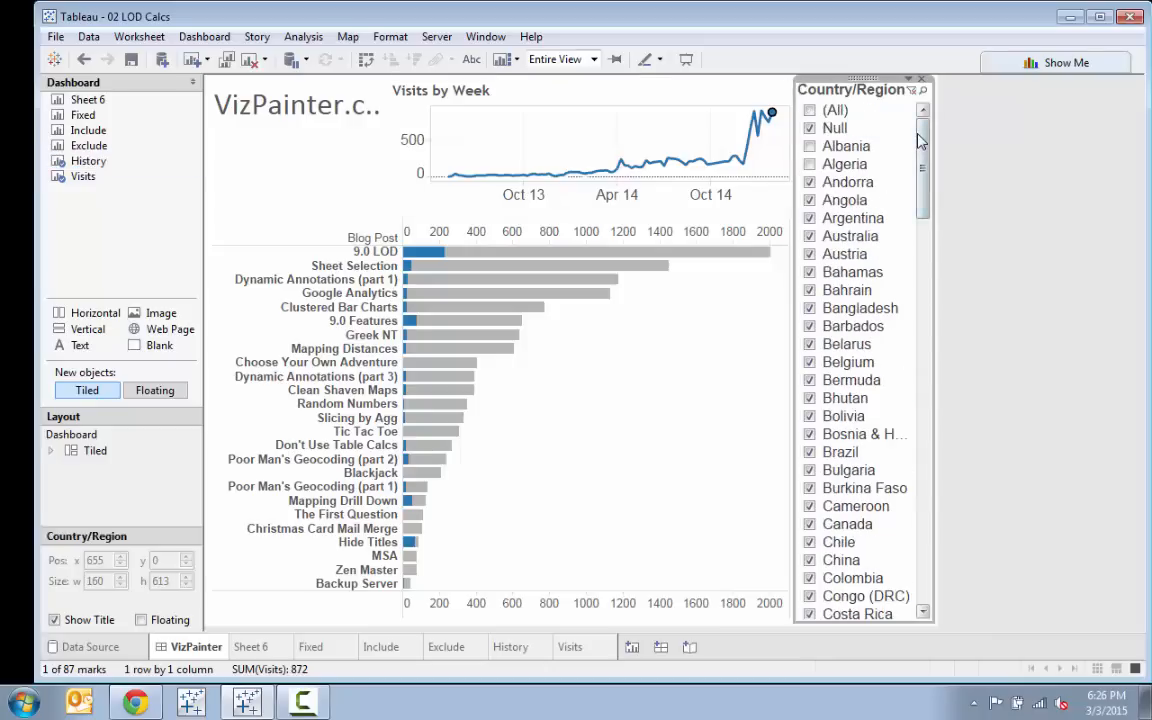
pyautogui.click(665, 150)
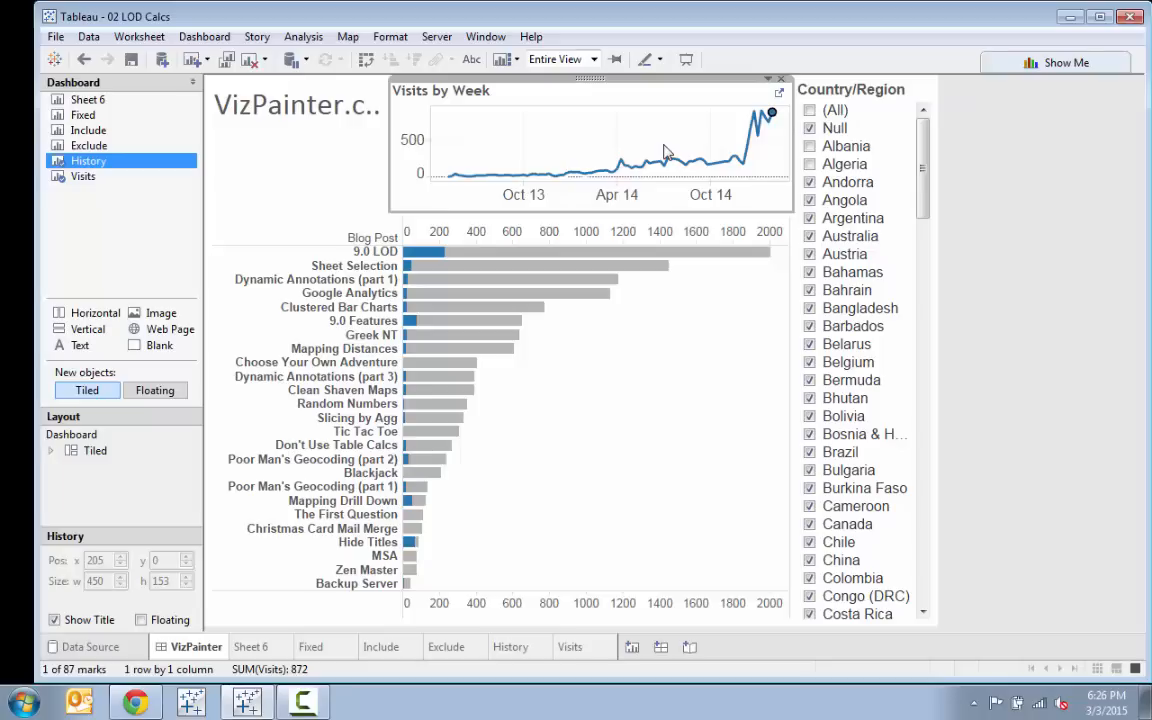
pyautogui.click(673, 136)
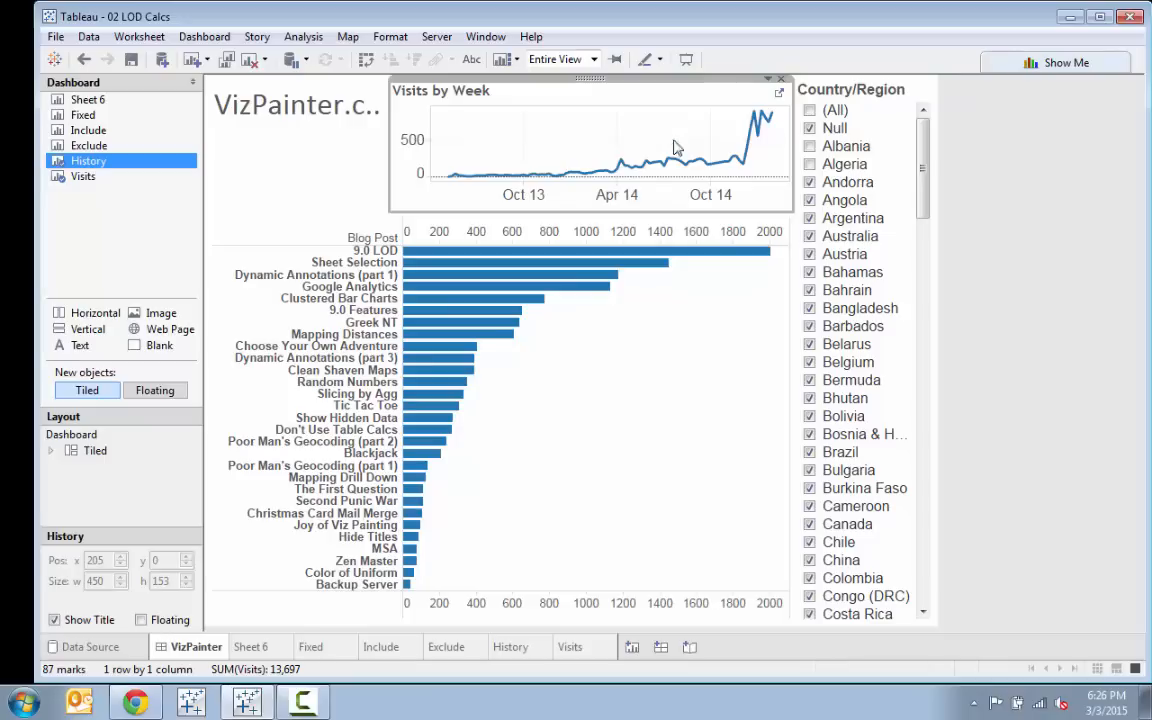
pyautogui.click(811, 112)
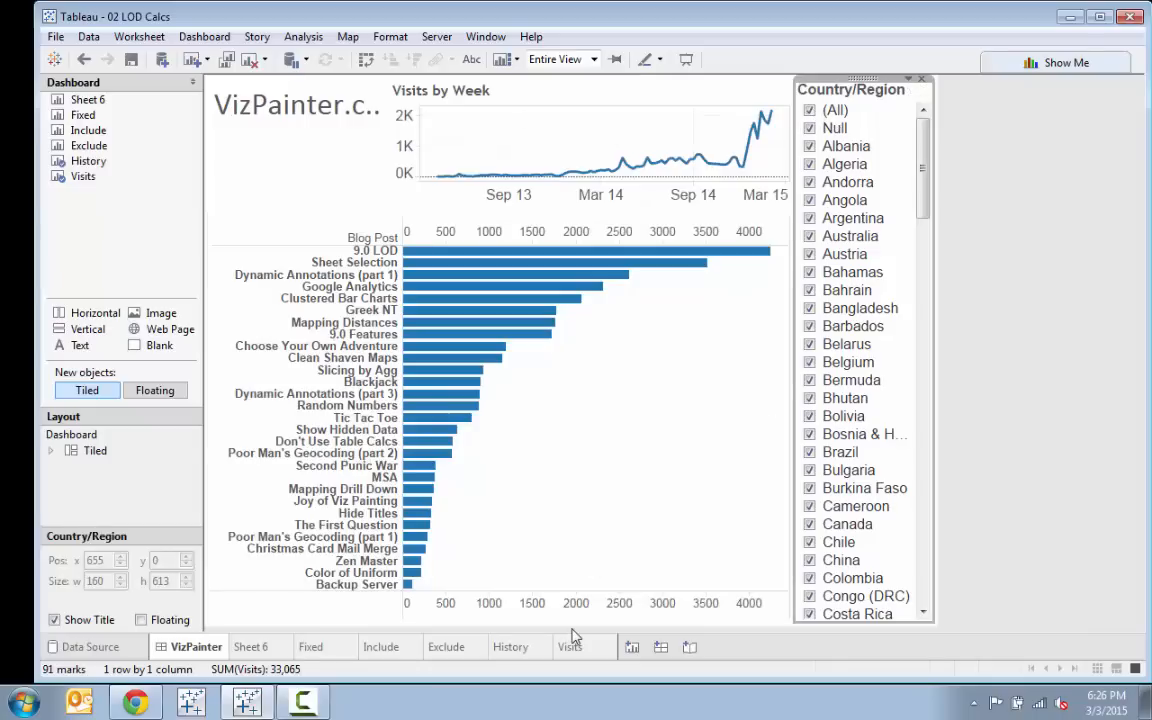
# Create a new worksheet, collapse the Unused folder of Google Analytics, and switch to the Superstore Extract data source
pyautogui.click(633, 648)
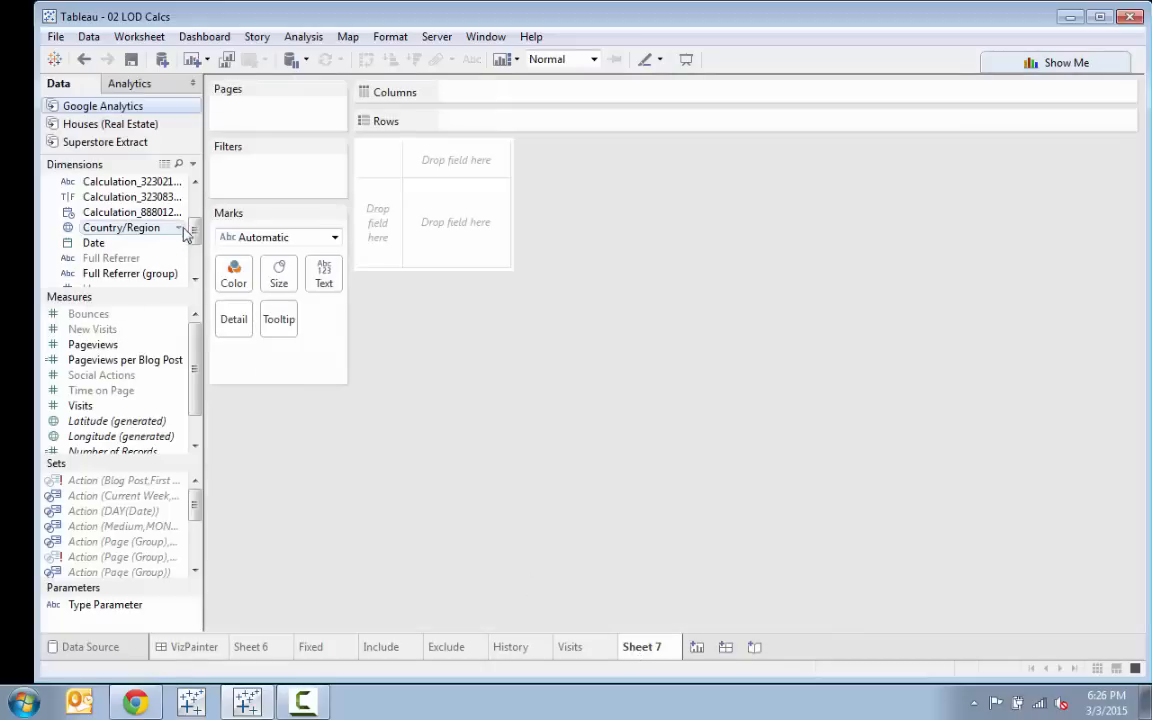
pyautogui.moveTo(193, 238); pyautogui.dragTo(193, 178)
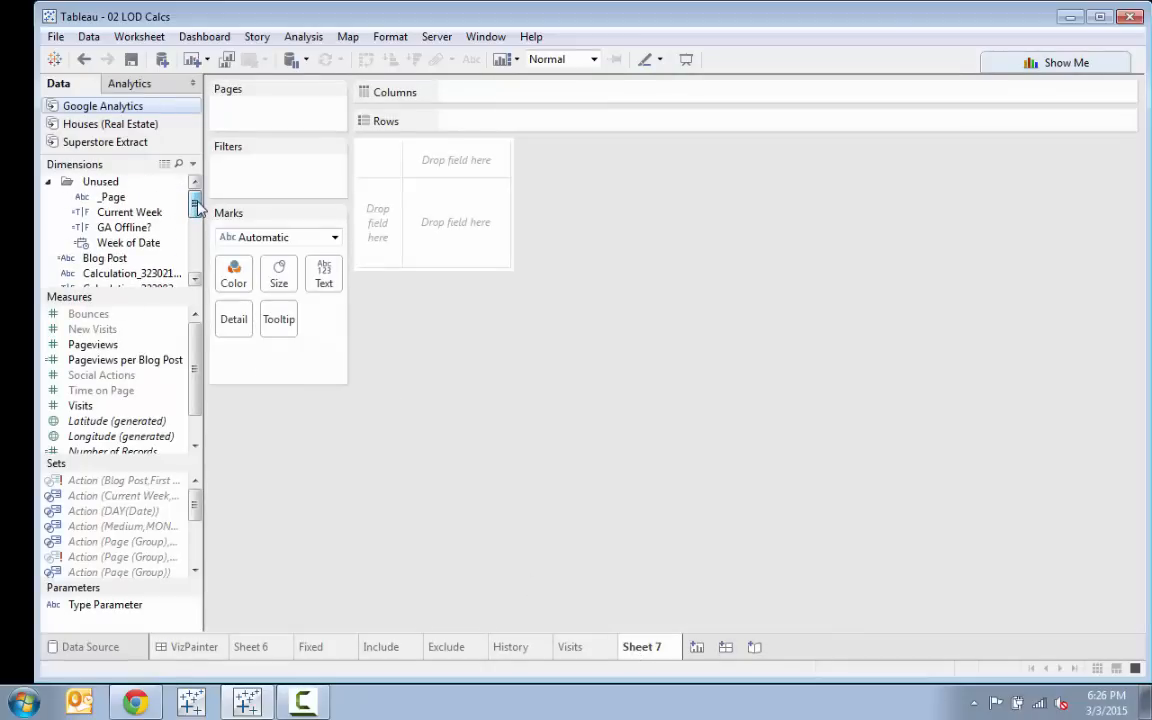
pyautogui.click(47, 183)
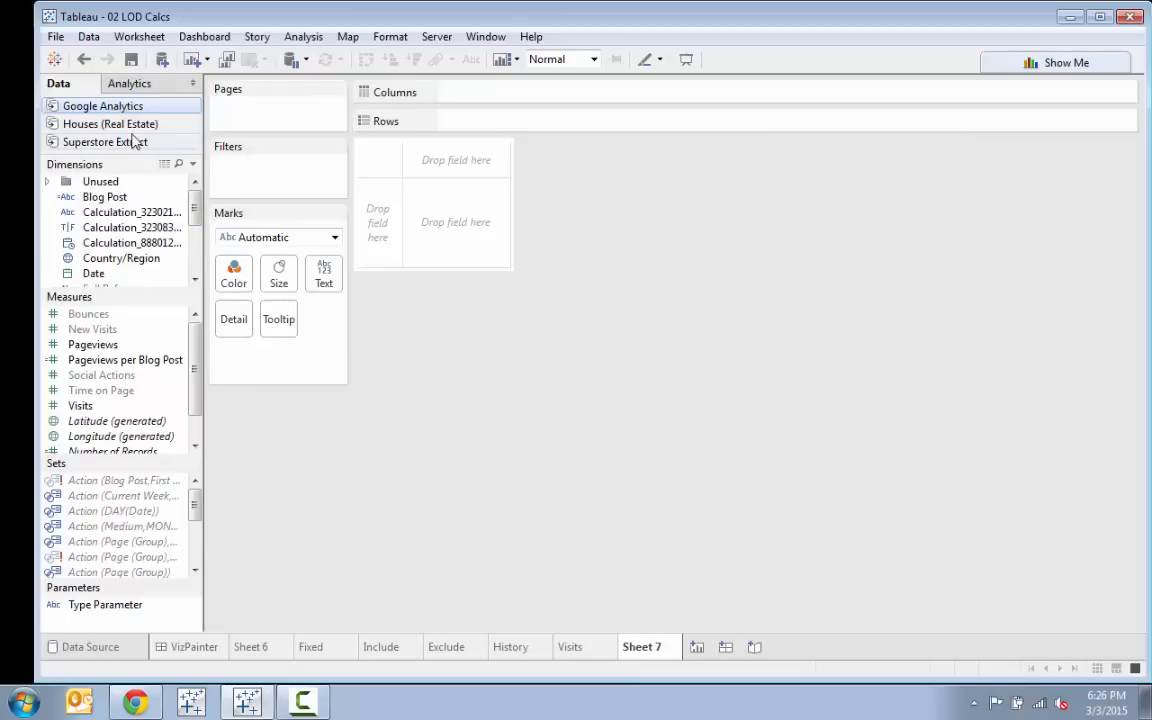
pyautogui.click(178, 145)
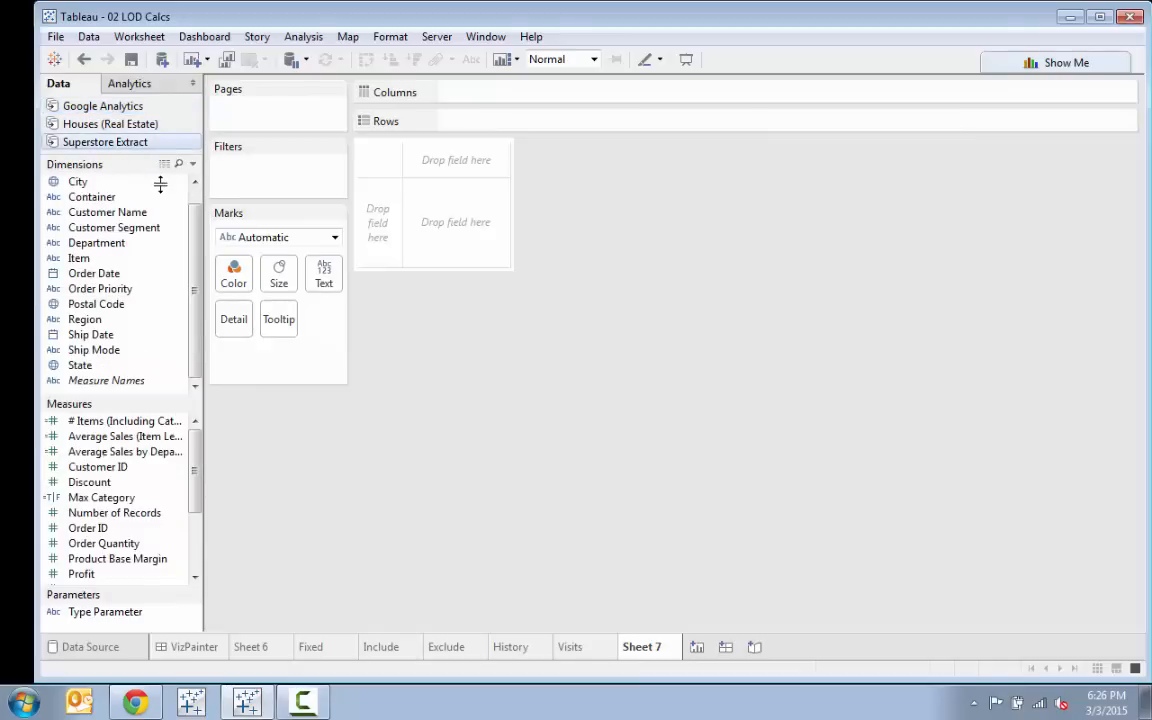
# Add a new data source connected to the Excel workbook Horrible Data.xlsx
pyautogui.click(88, 36)
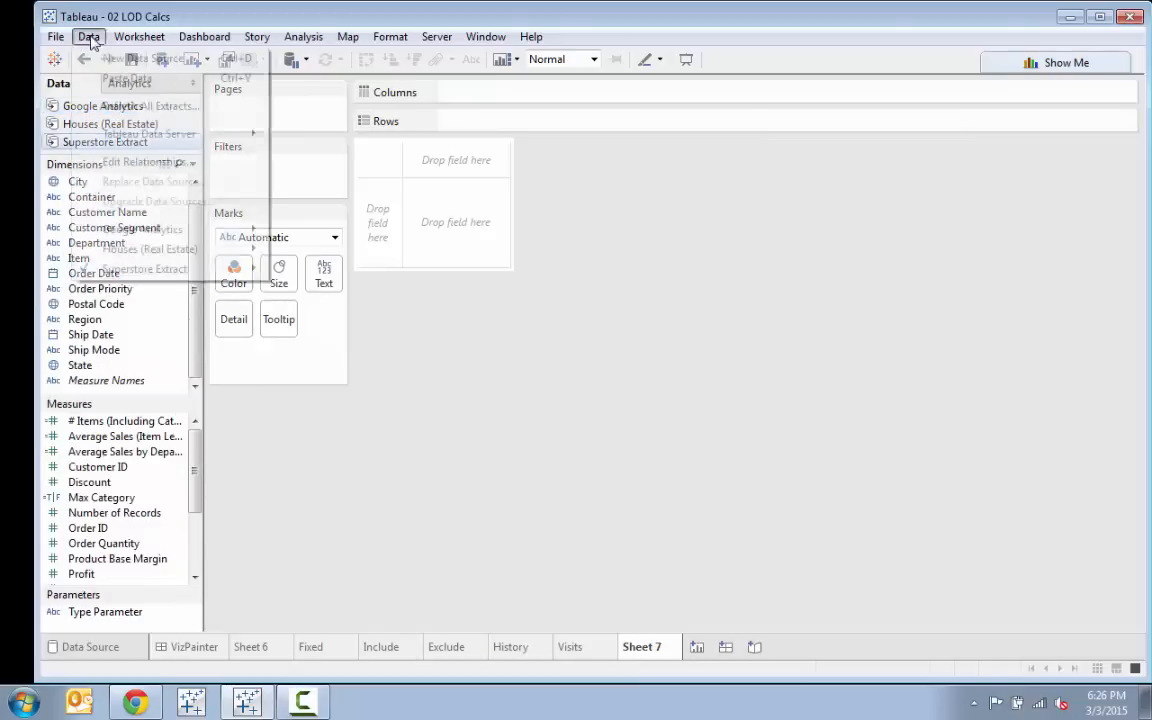
pyautogui.click(138, 6)
pyautogui.click(106, 648)
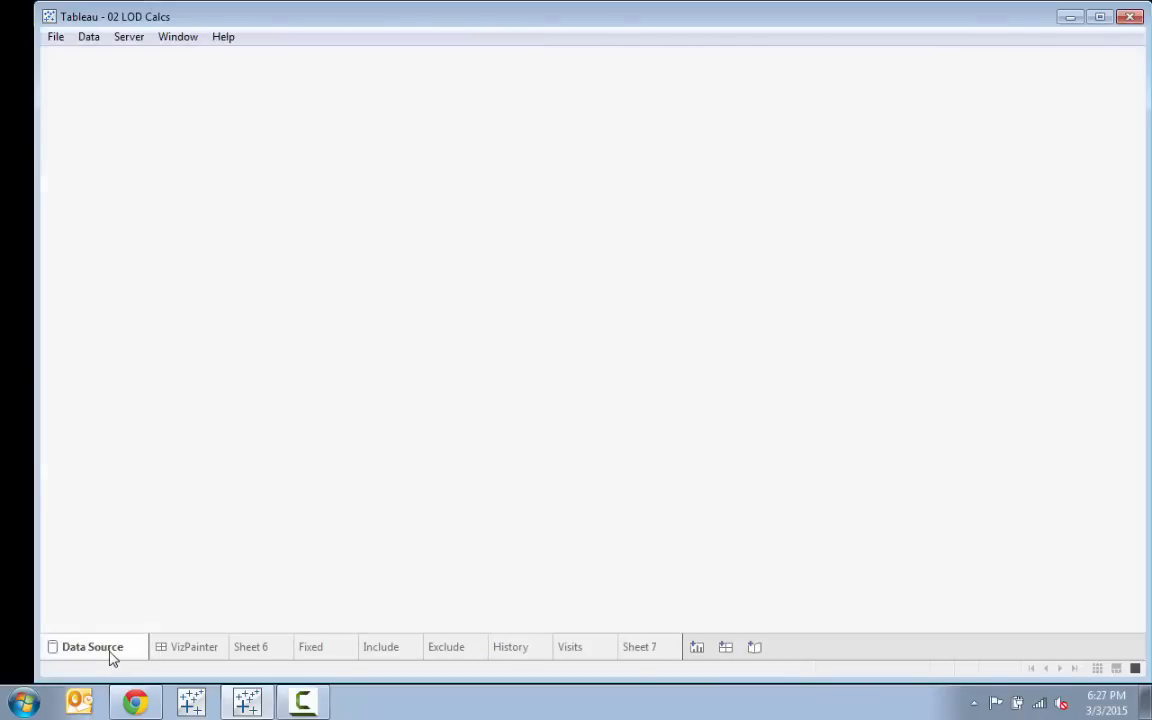
pyautogui.click(67, 93)
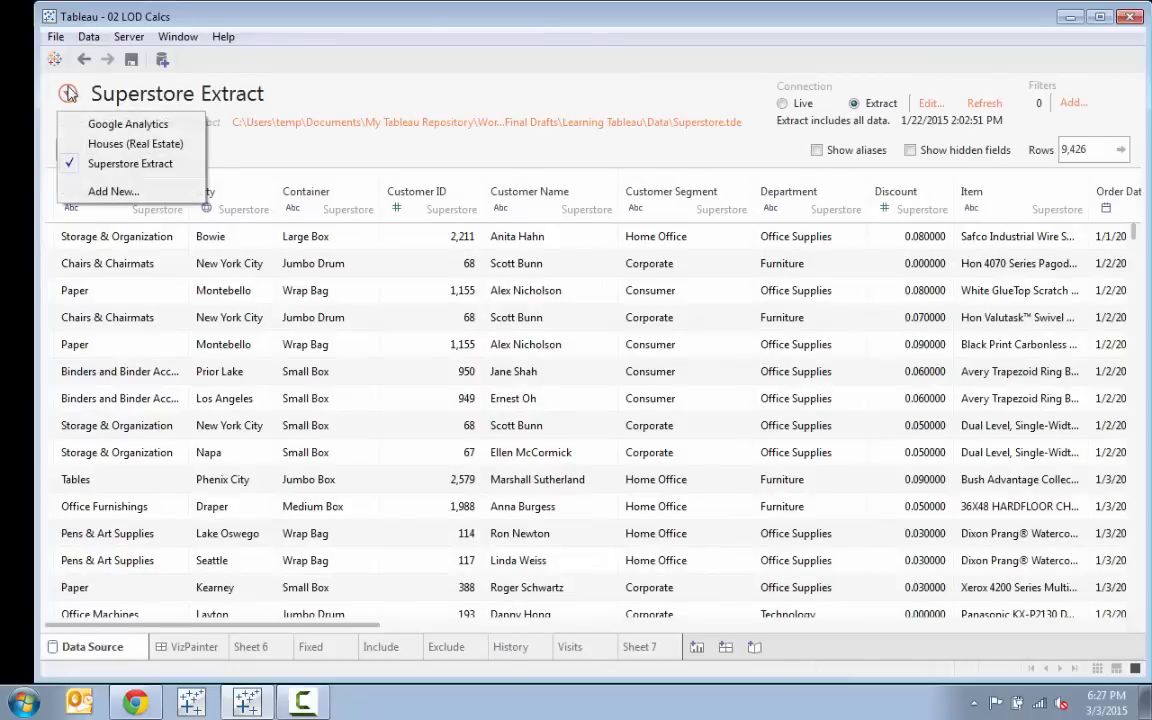
pyautogui.click(95, 188)
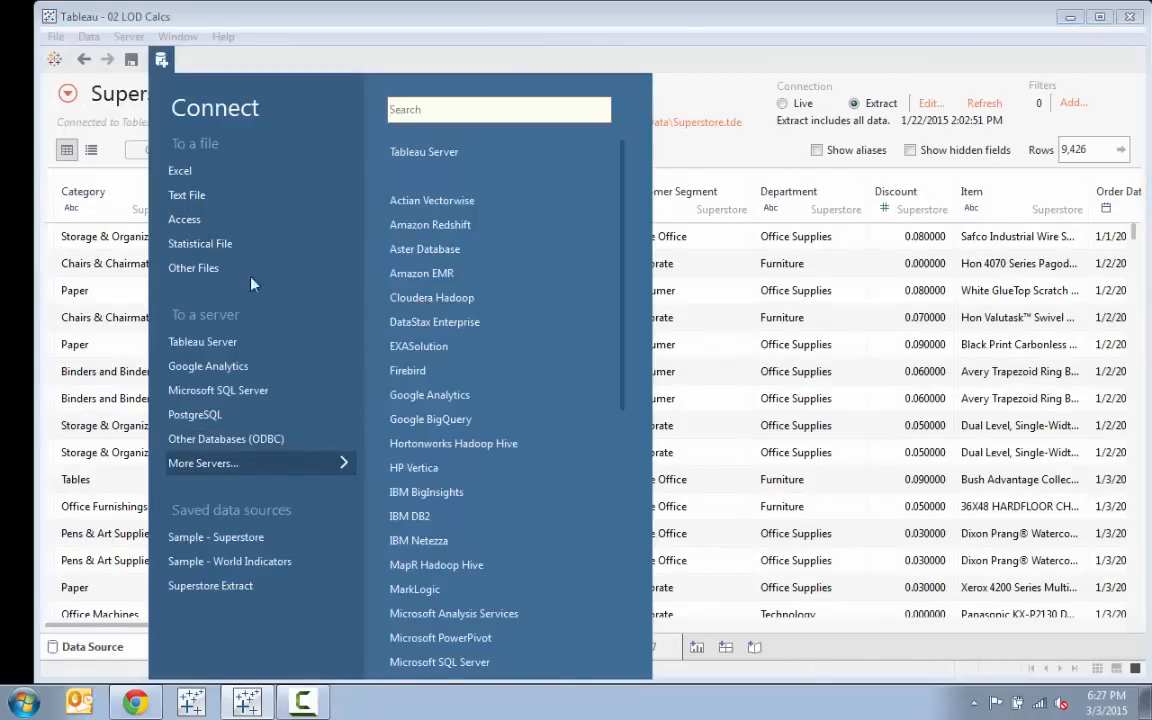
pyautogui.click(236, 186)
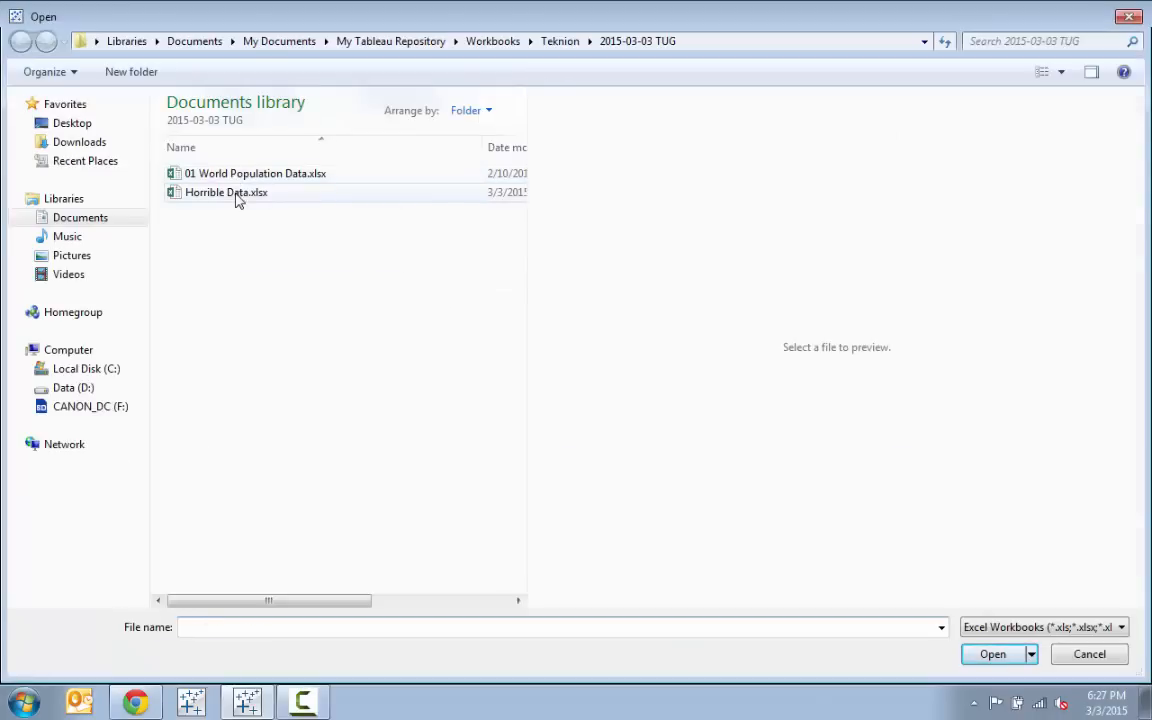
pyautogui.doubleClick(237, 198)
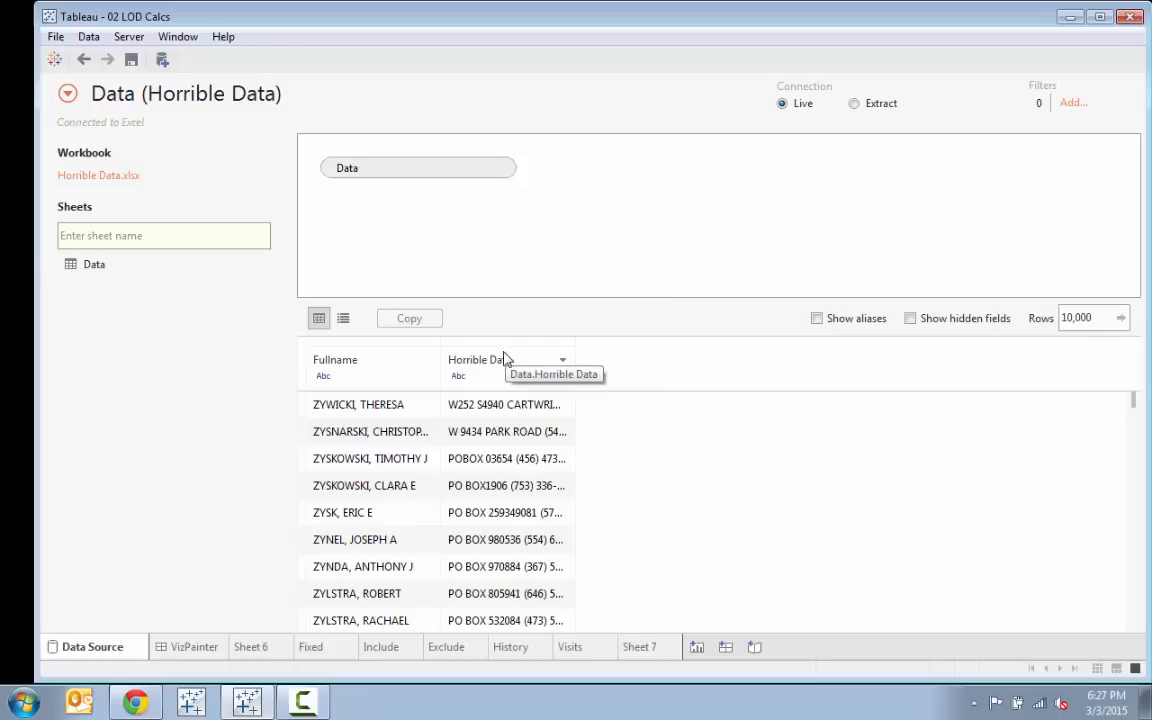
# List Fullname and Horrible Data as rows on Sheet 7 and widen the Horrible Data column to show its full text
pyautogui.click(640, 647)
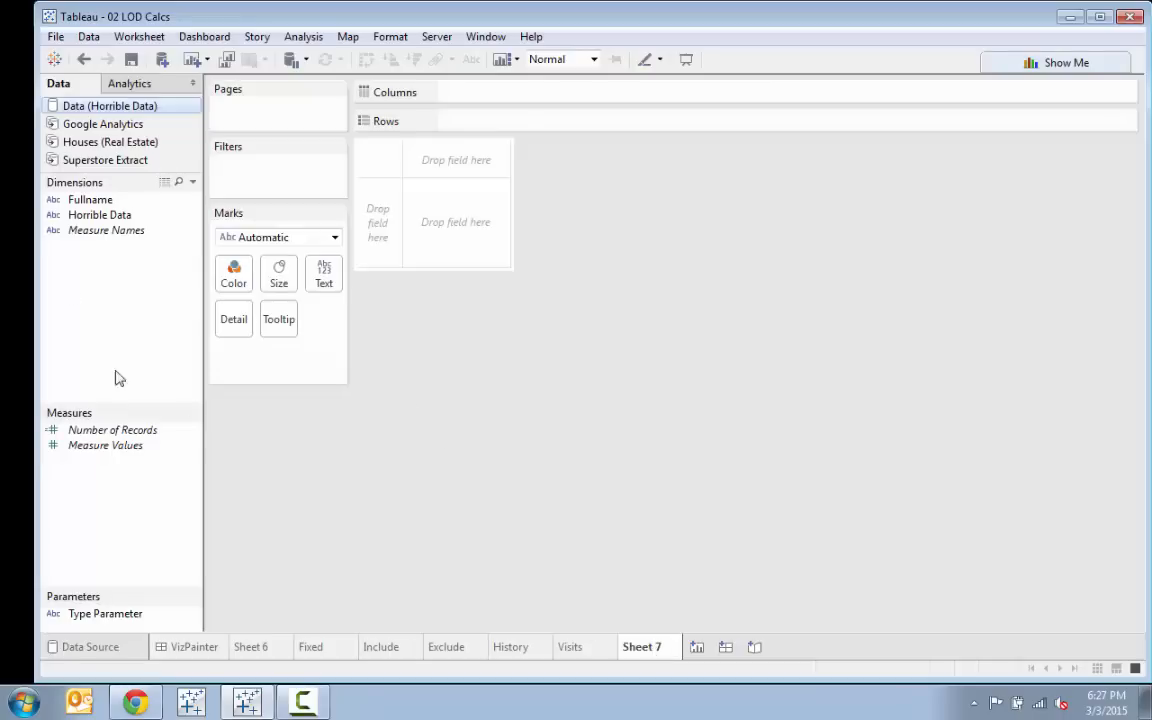
pyautogui.moveTo(118, 199); pyautogui.dragTo(380, 242)
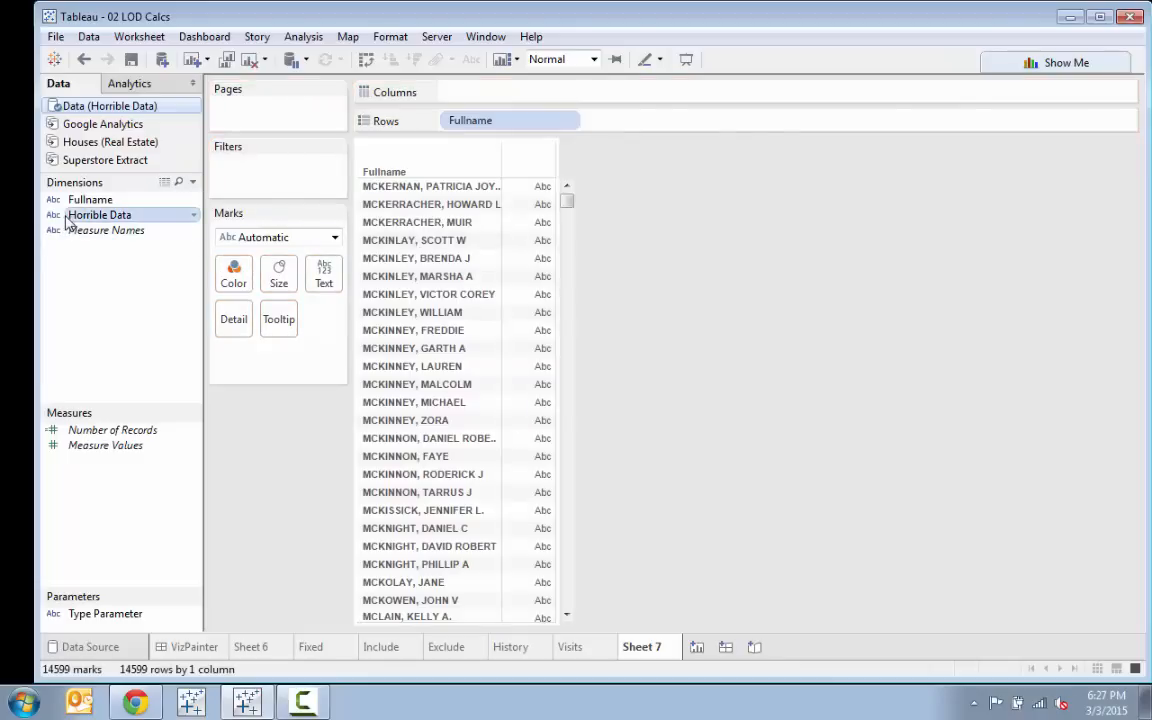
pyautogui.moveTo(485, 250); pyautogui.dragTo(630, 126)
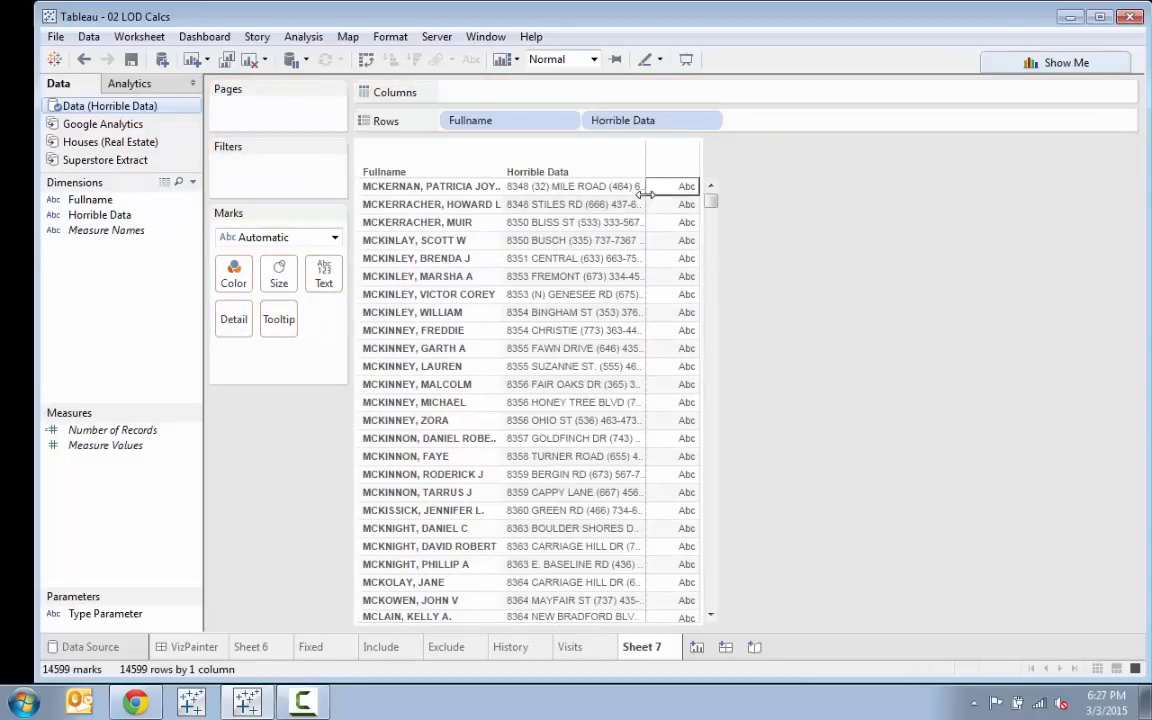
pyautogui.moveTo(702, 186); pyautogui.dragTo(893, 223)
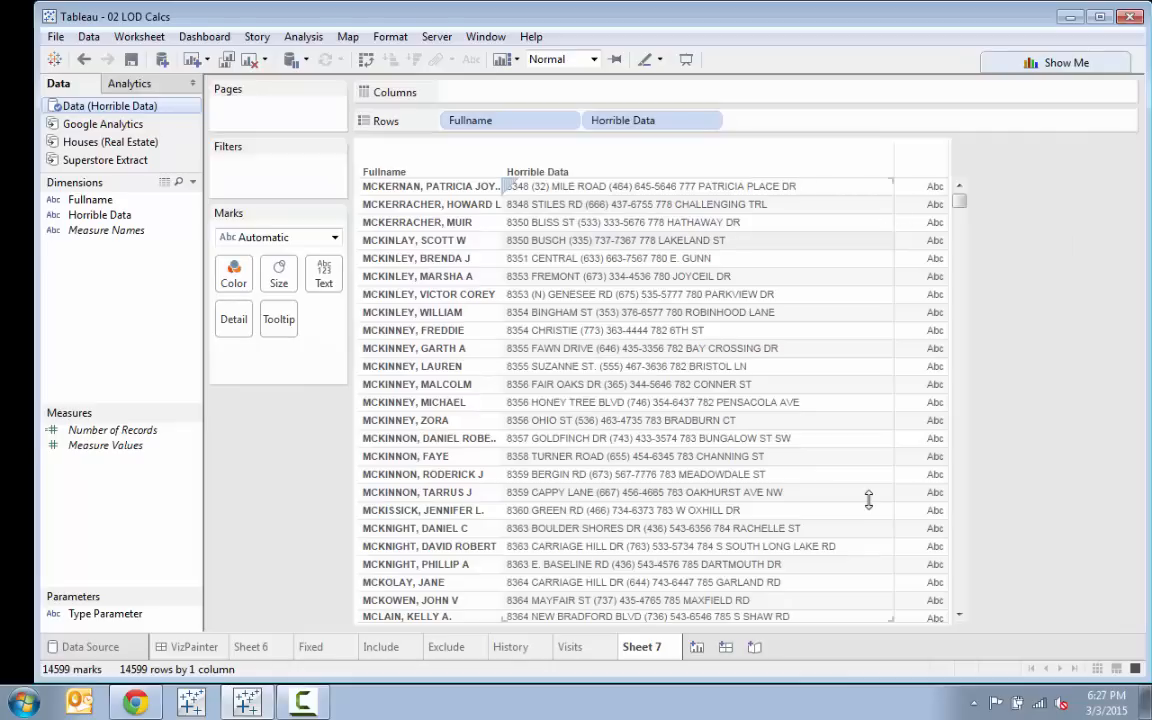
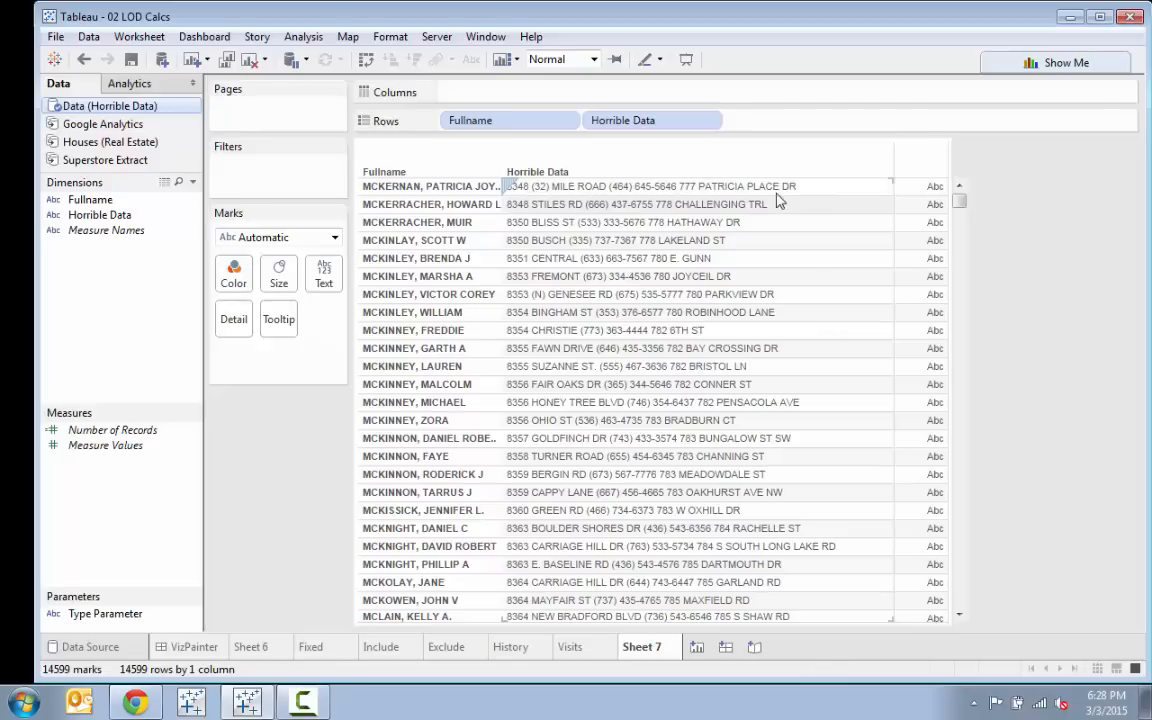
# Select the first ten visible marks on Sheet 7, view their data, and copy the Horrible Data column
pyautogui.click(930, 206)
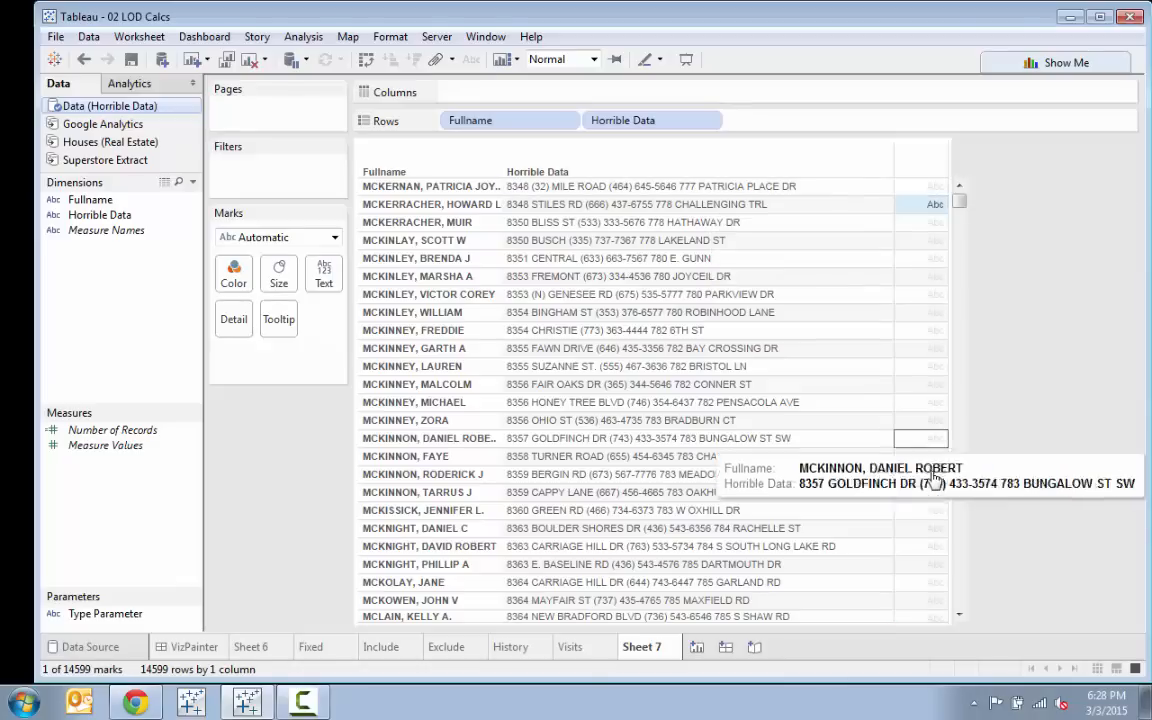
pyautogui.keyDown('ctrl'); pyautogui.click(930, 350); pyautogui.keyUp('ctrl')
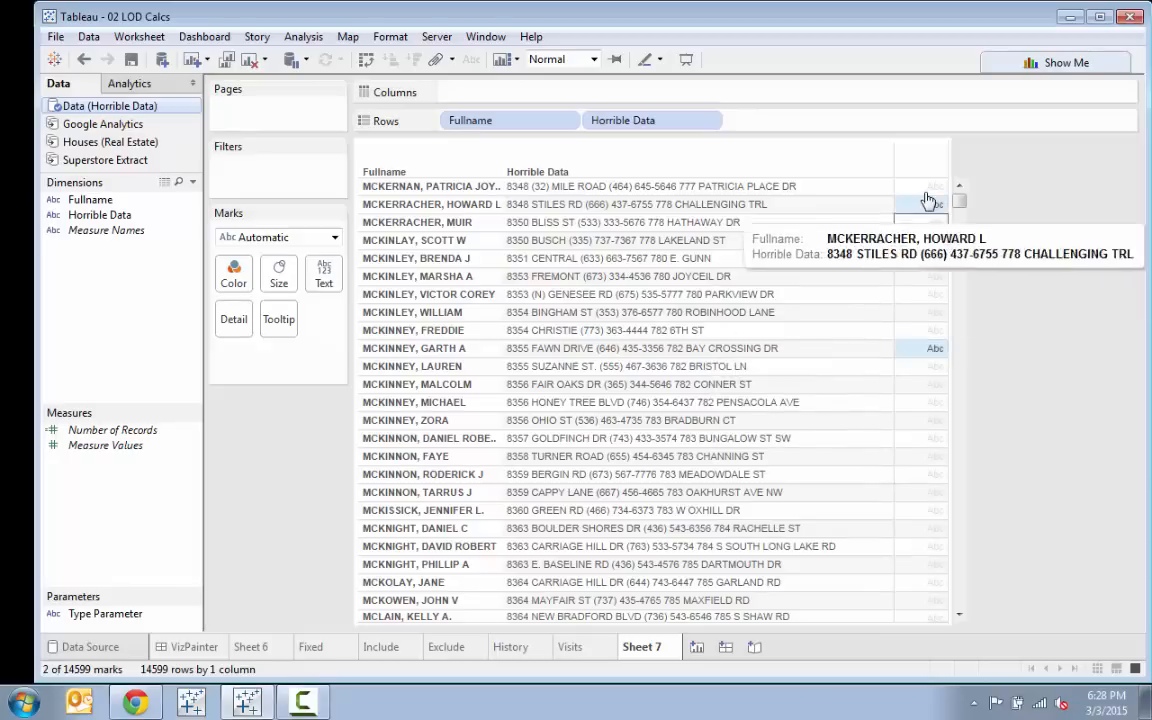
pyautogui.moveTo(900, 178); pyautogui.dragTo(928, 340)
pyautogui.moveTo(934, 300)
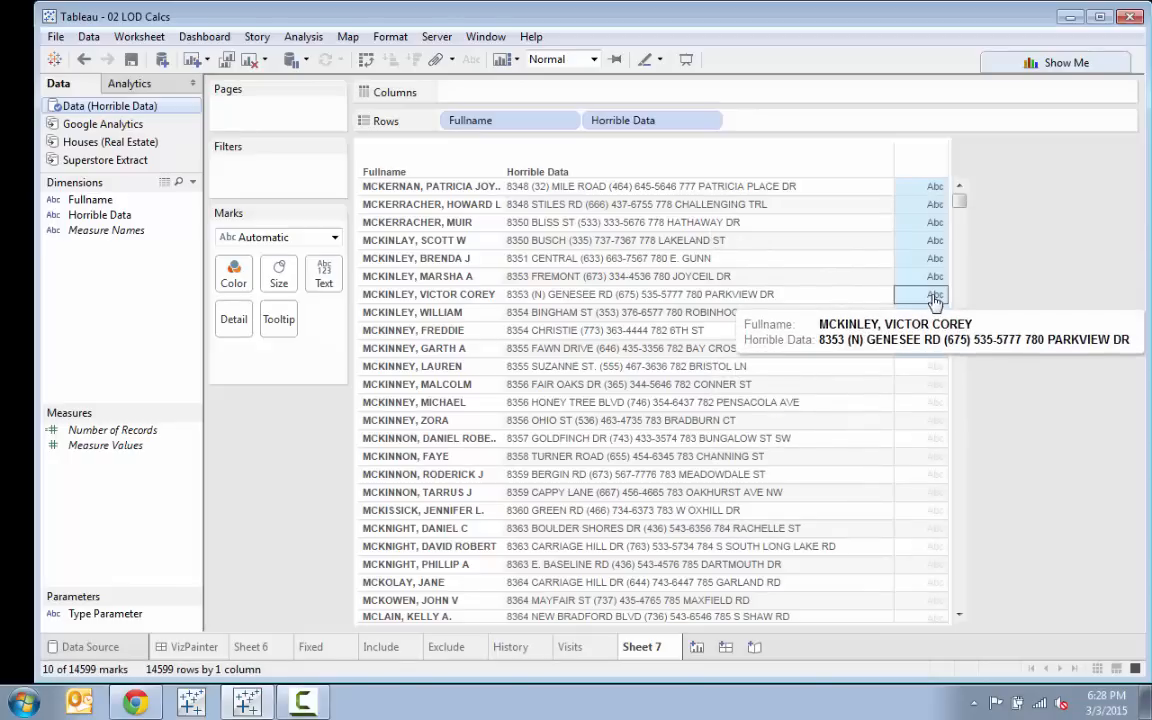
pyautogui.click(858, 292)
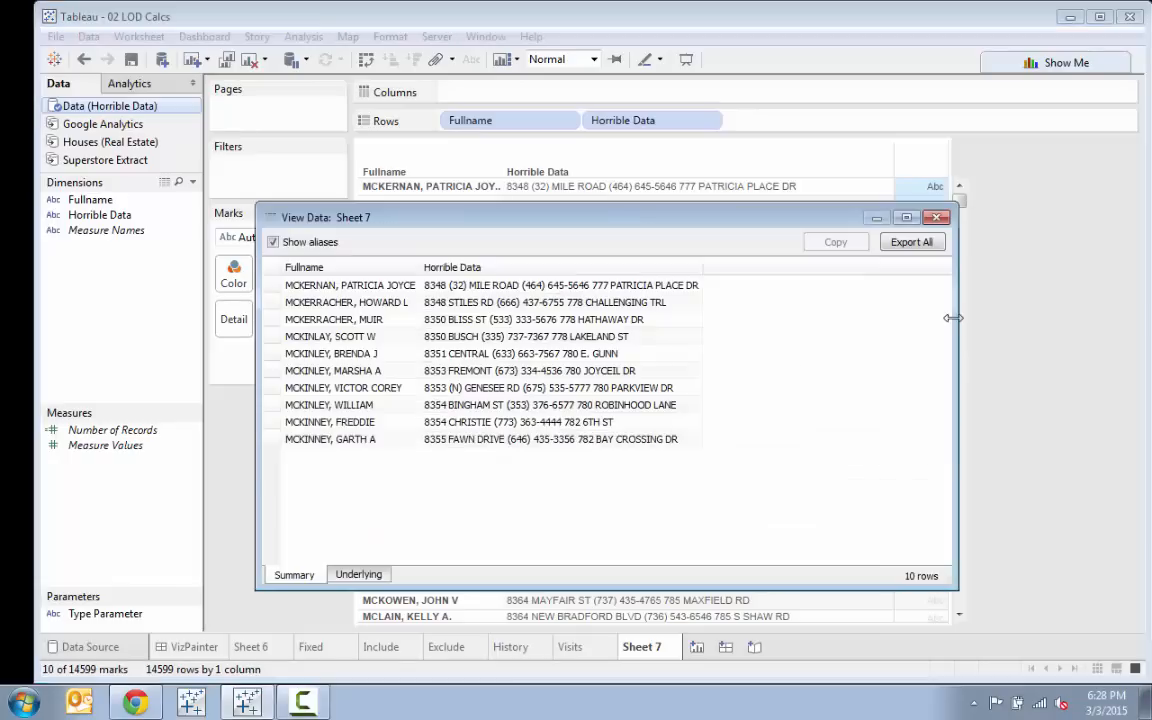
pyautogui.click(565, 264)
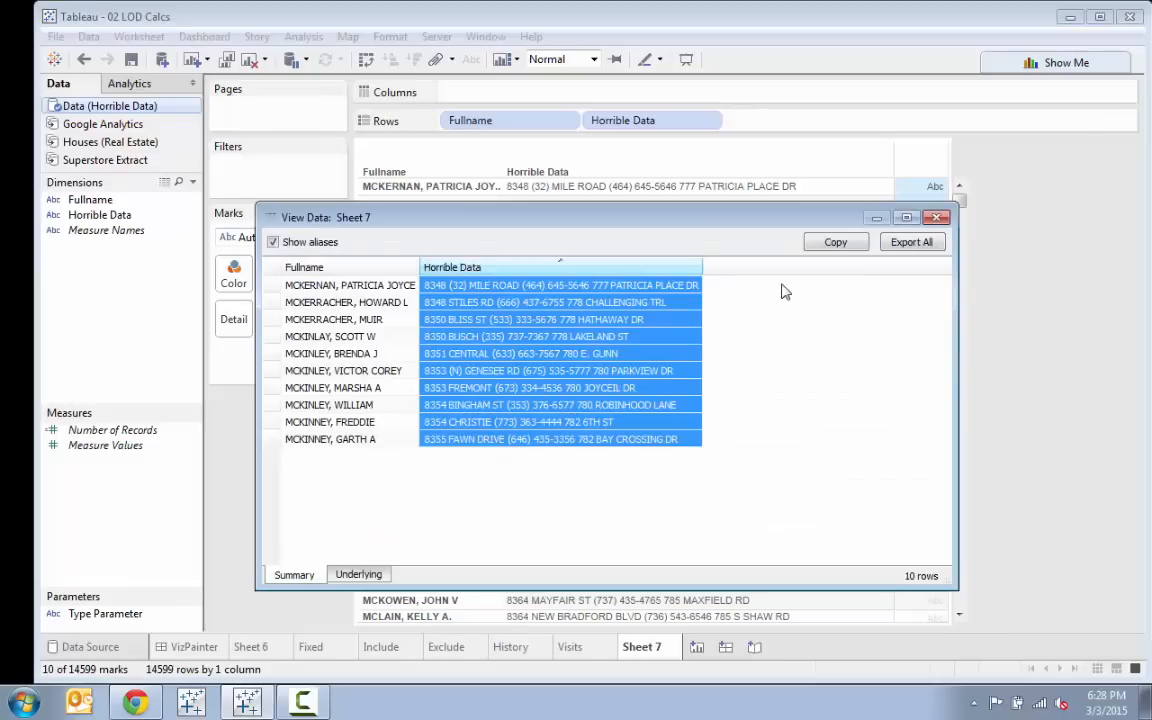
pyautogui.click(833, 244)
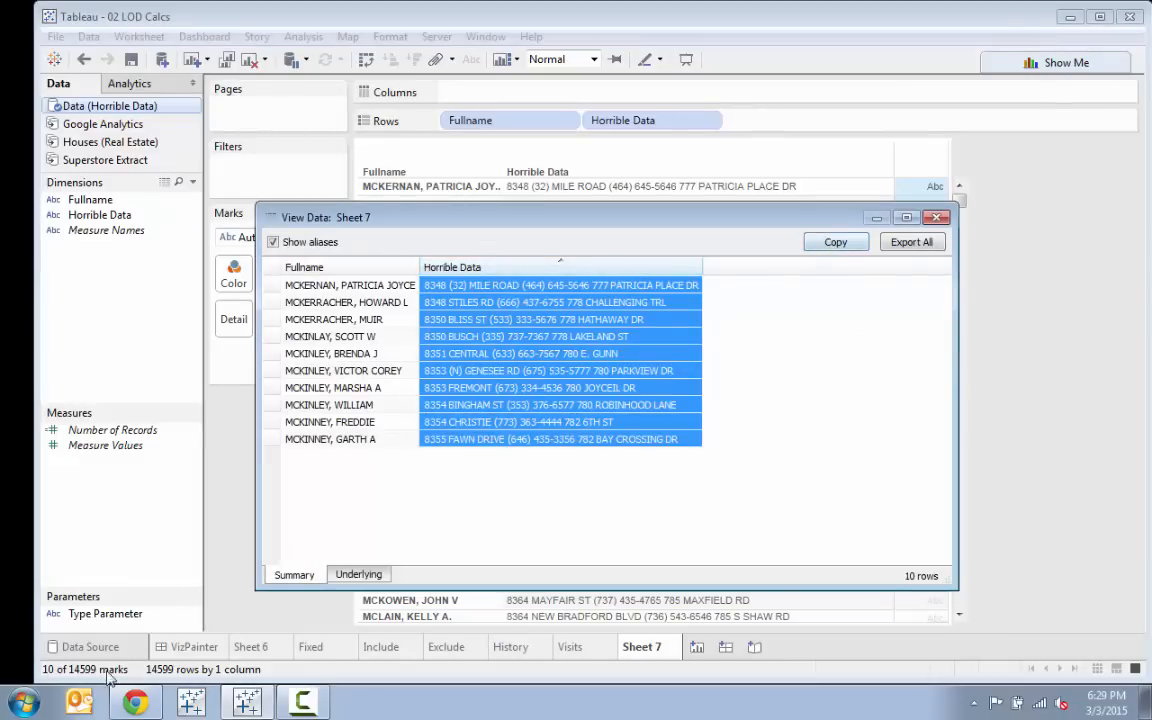
# Switch to Chrome, search Google for "regex tester", and open the regexpal.com result
pyautogui.click(130, 708)
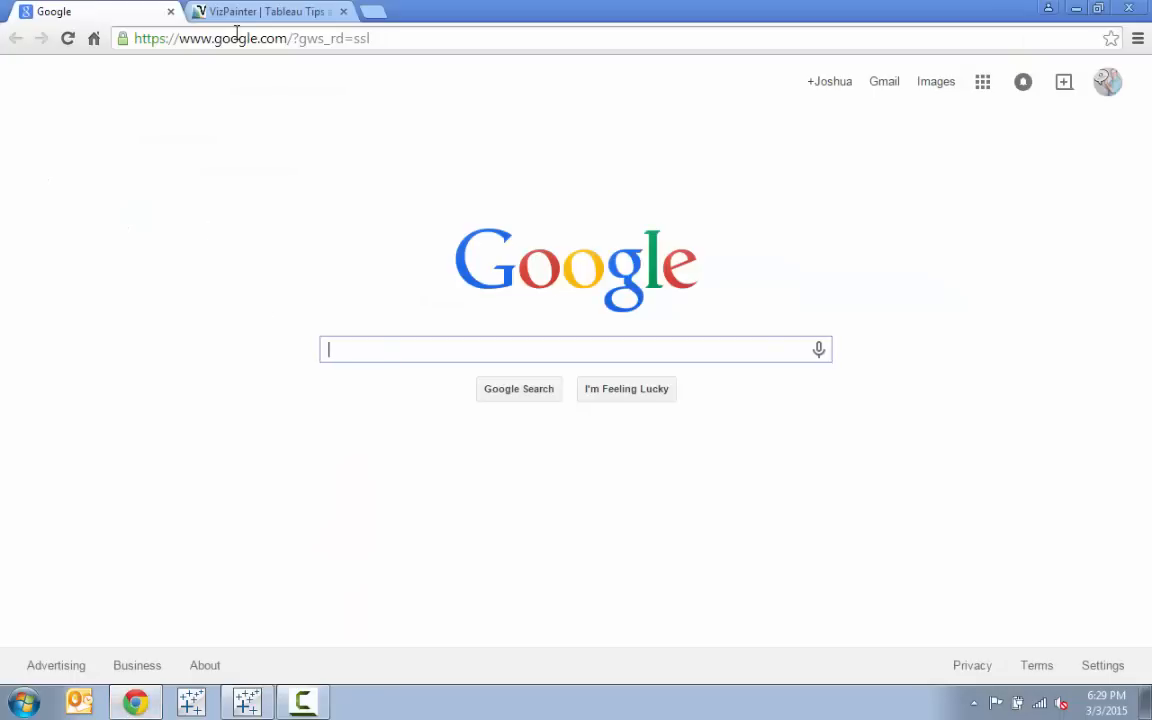
pyautogui.write('regex')
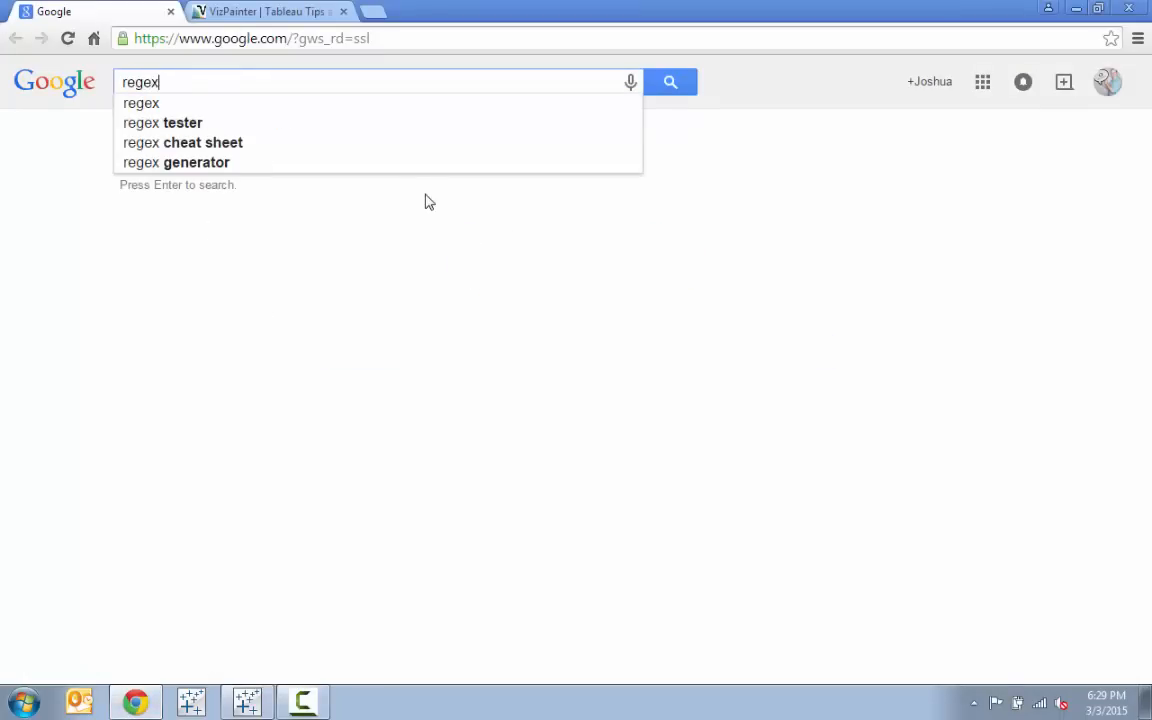
pyautogui.write(' tester')
pyautogui.press('Return')
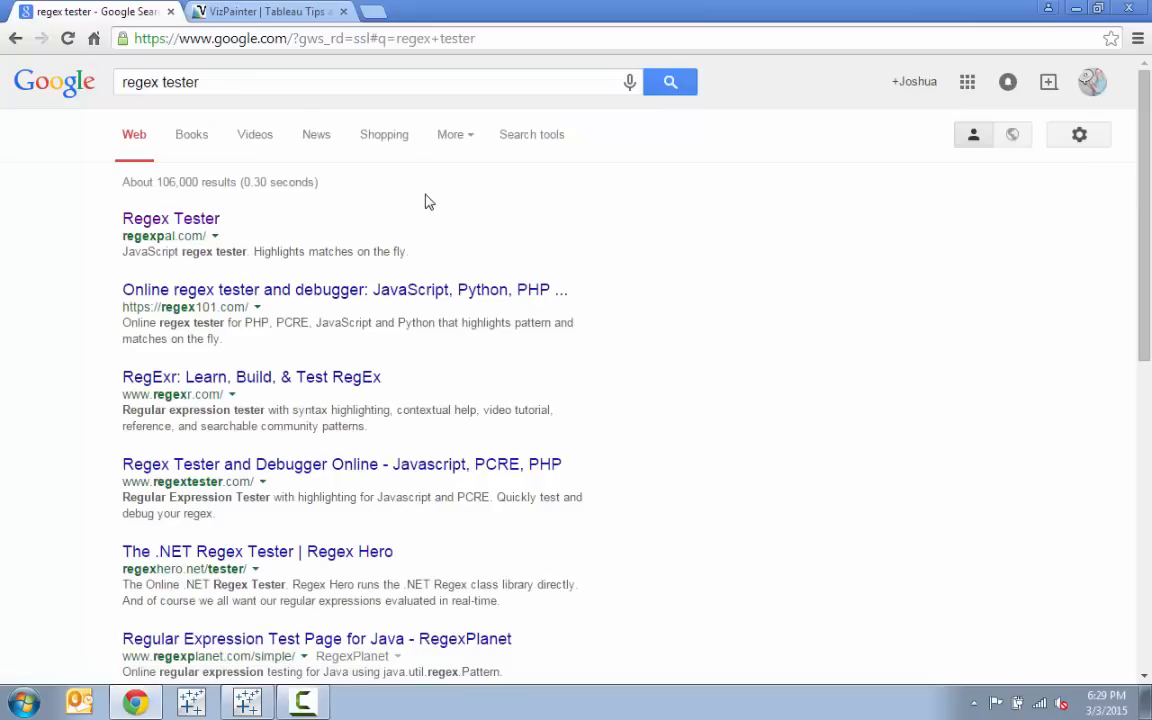
pyautogui.click(148, 219)
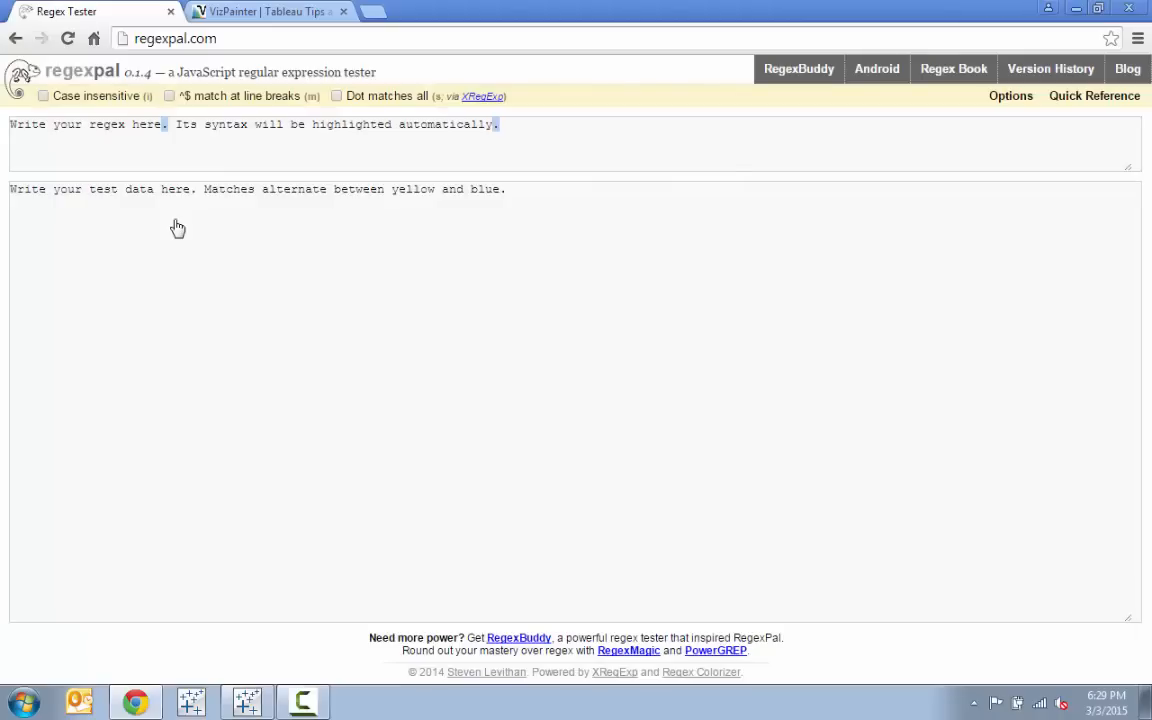
# Paste the copied rows as the test data and delete the Horrible Data header line
pyautogui.click(368, 219)
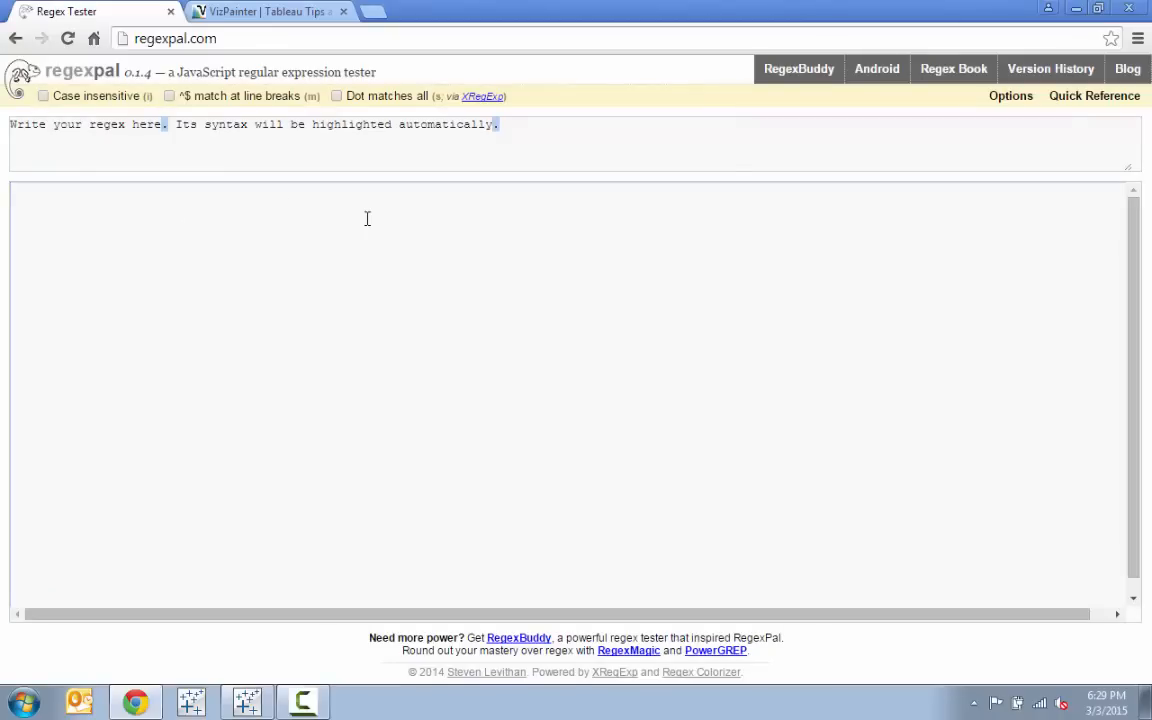
pyautogui.hotkey('ctrl', 'v')
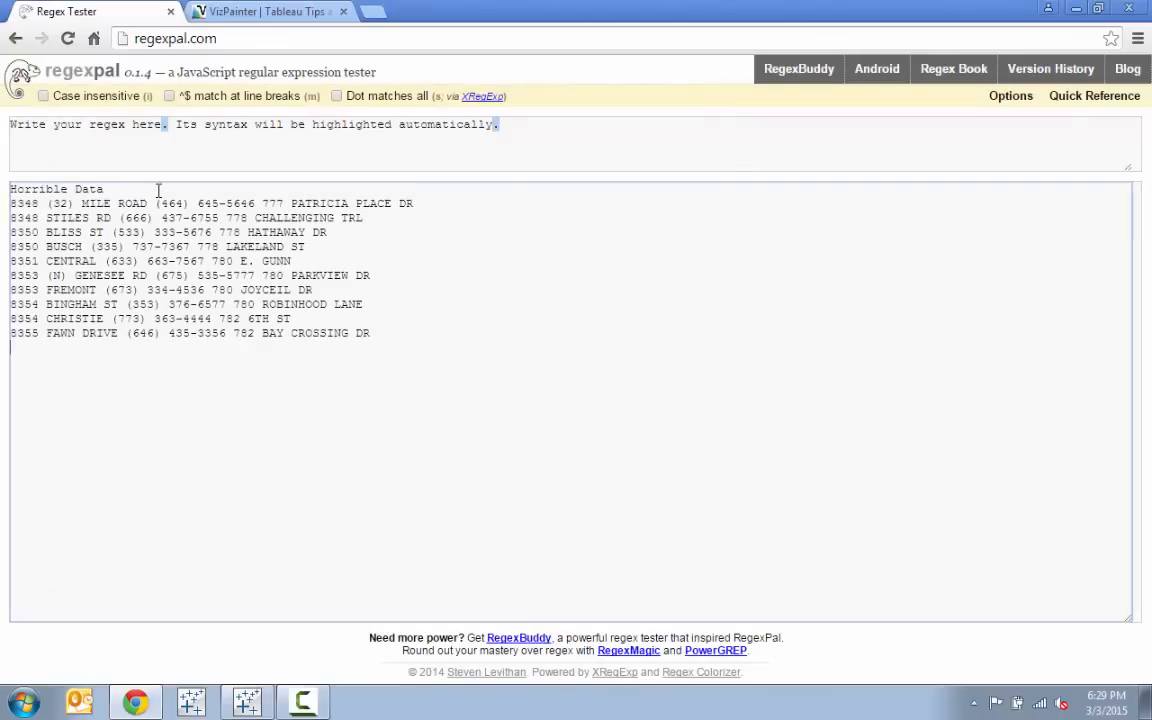
pyautogui.moveTo(159, 188); pyautogui.dragTo(3, 200)
pyautogui.press('BackSpace')
pyautogui.press('BackSpace')
pyautogui.press('BackSpace')
pyautogui.press('BackSpace')
pyautogui.press('BackSpace')
pyautogui.press('BackSpace')
pyautogui.press('BackSpace')
pyautogui.press('BackSpace')
pyautogui.press('BackSpace')
pyautogui.press('BackSpace')
pyautogui.press('BackSpace')
pyautogui.press('BackSpace')
pyautogui.press('BackSpace')
pyautogui.press('BackSpace')
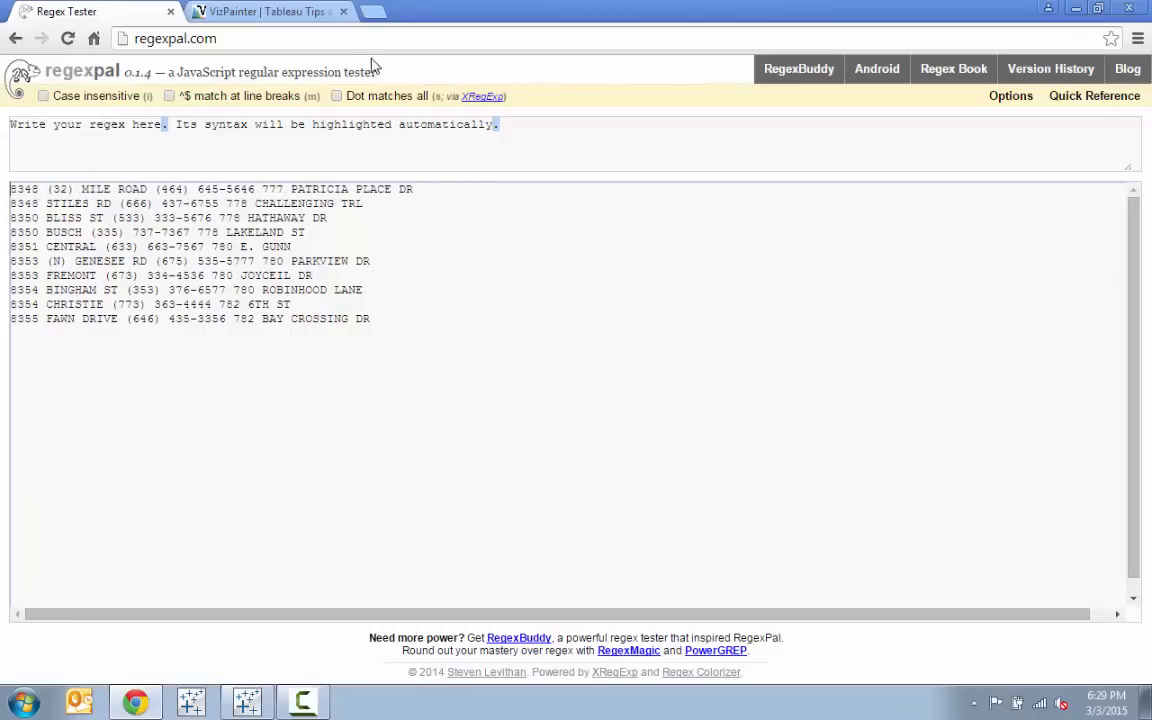
# Enter the regex \([0-9]{3}\) to match the three-digit area code in parentheses
pyautogui.click(518, 143)
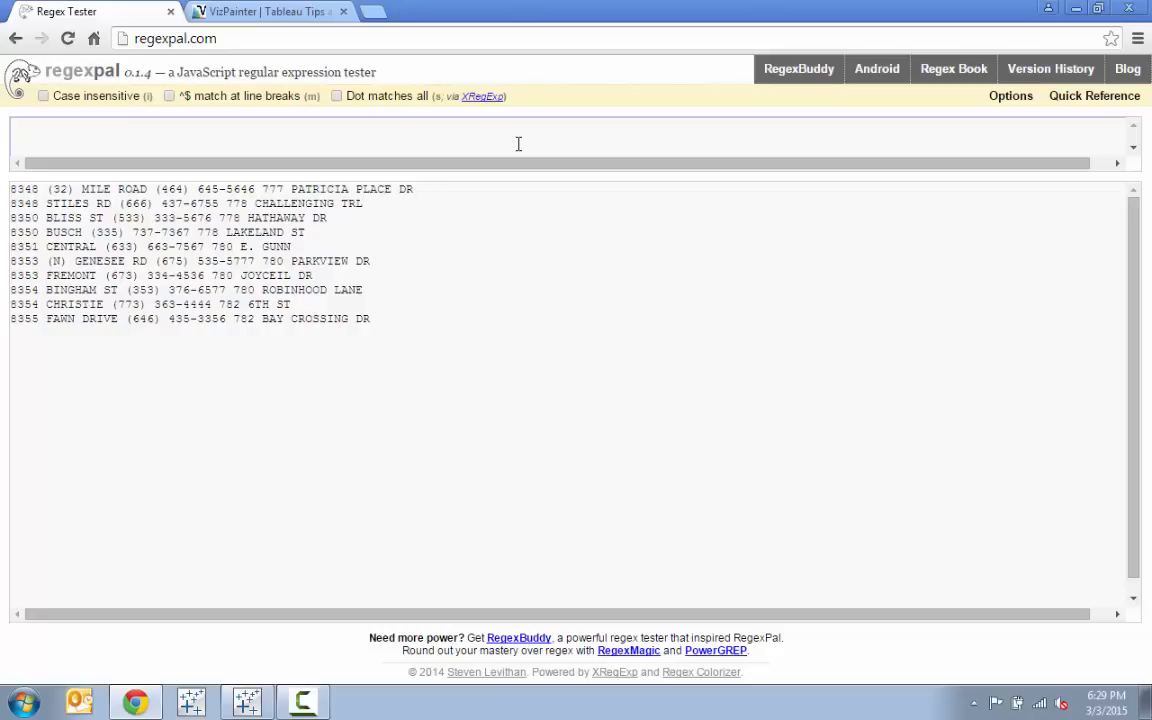
pyautogui.write('\\')
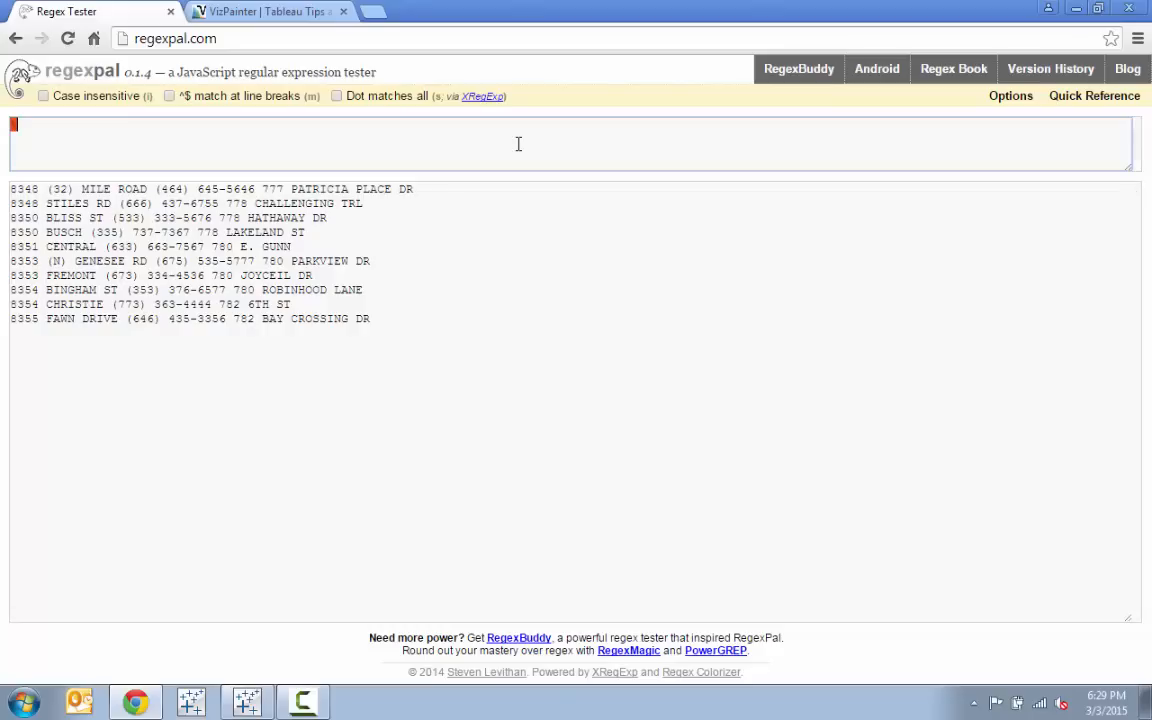
pyautogui.write('(')
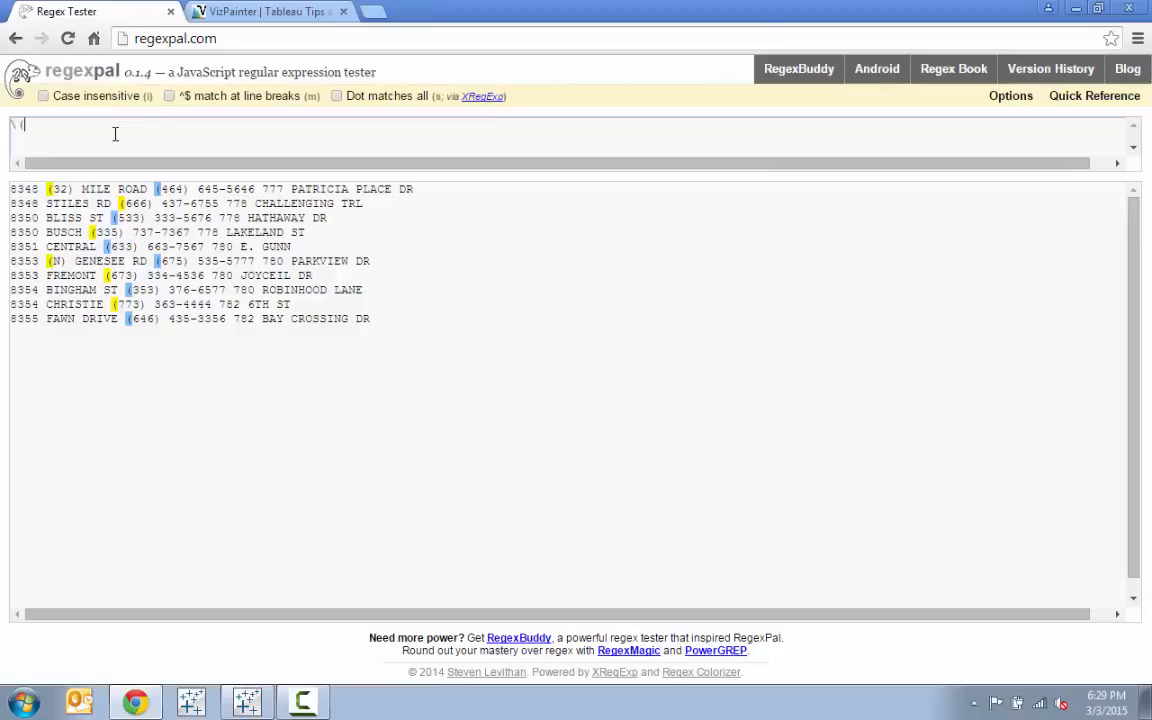
pyautogui.write('([')
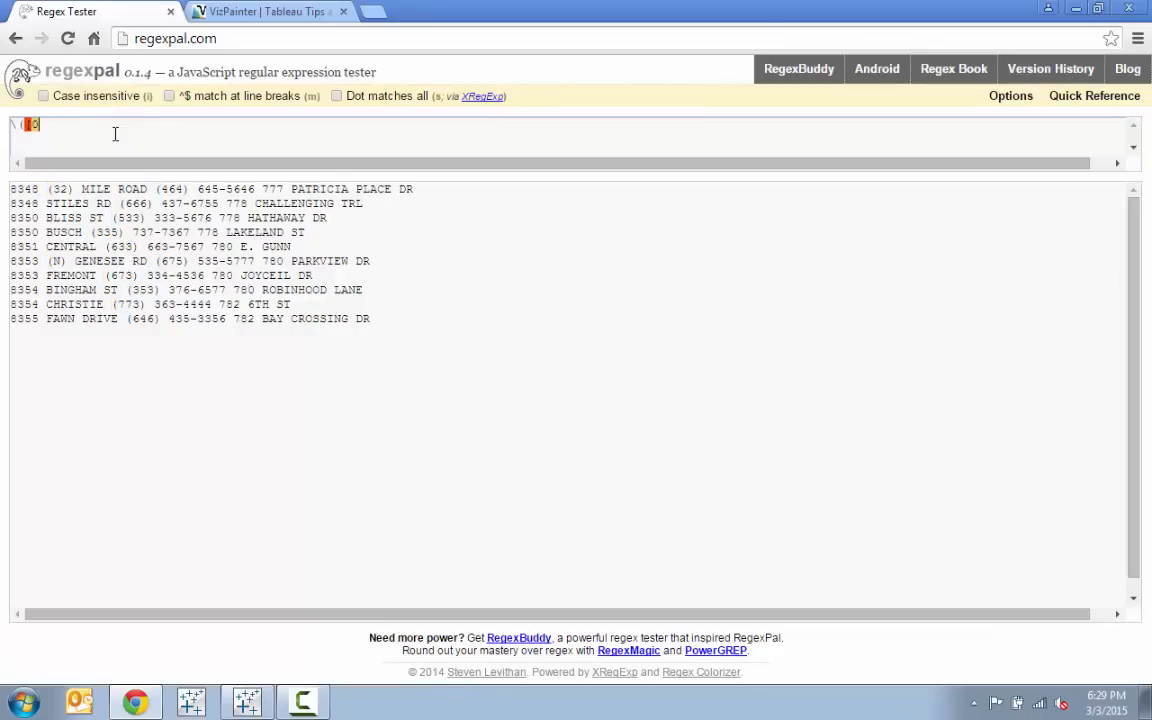
pyautogui.write('0-9]')
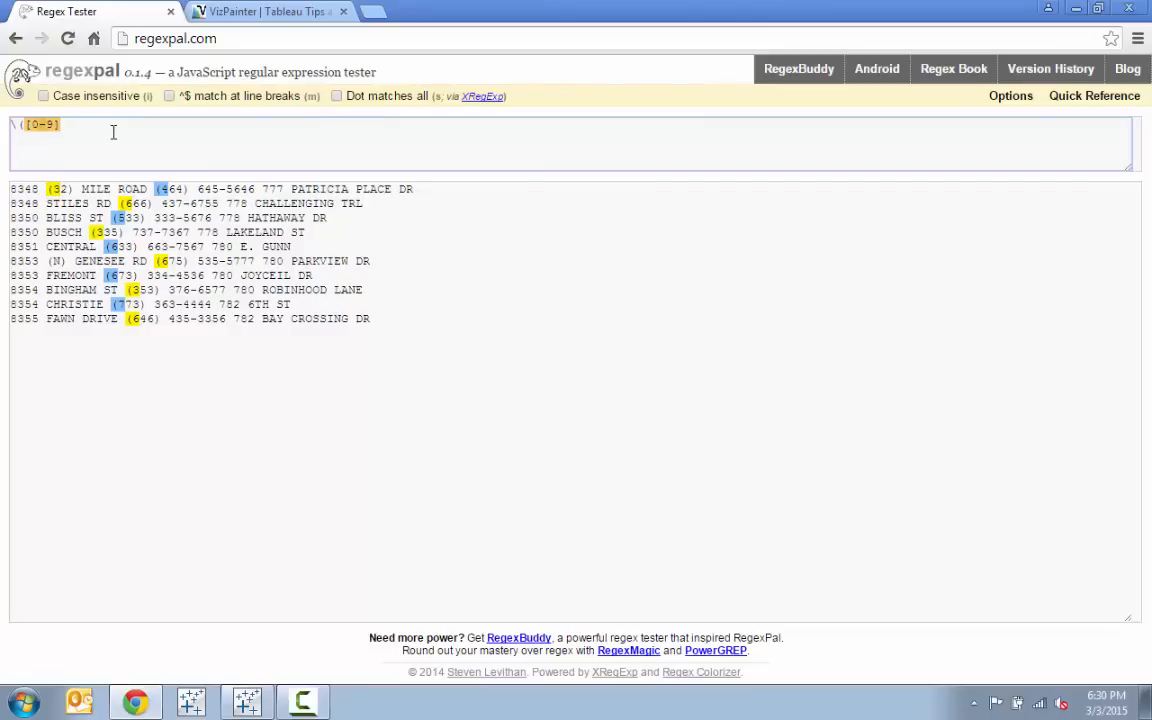
pyautogui.write('{3}')
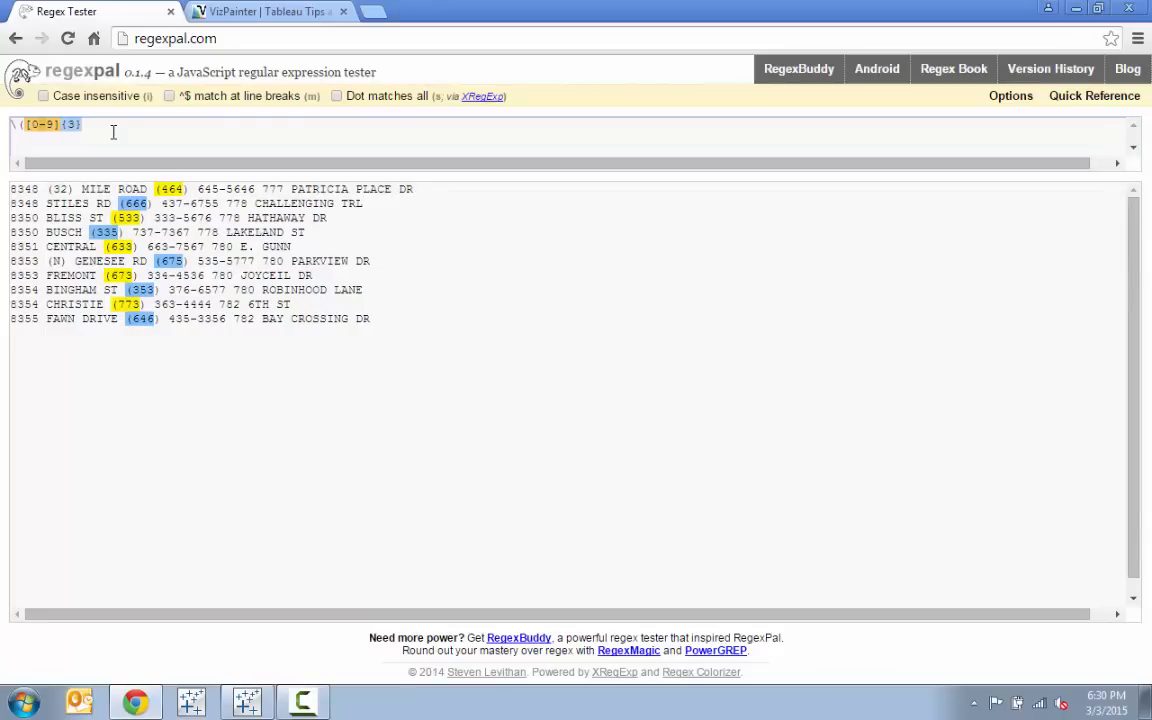
pyautogui.write('\\)')
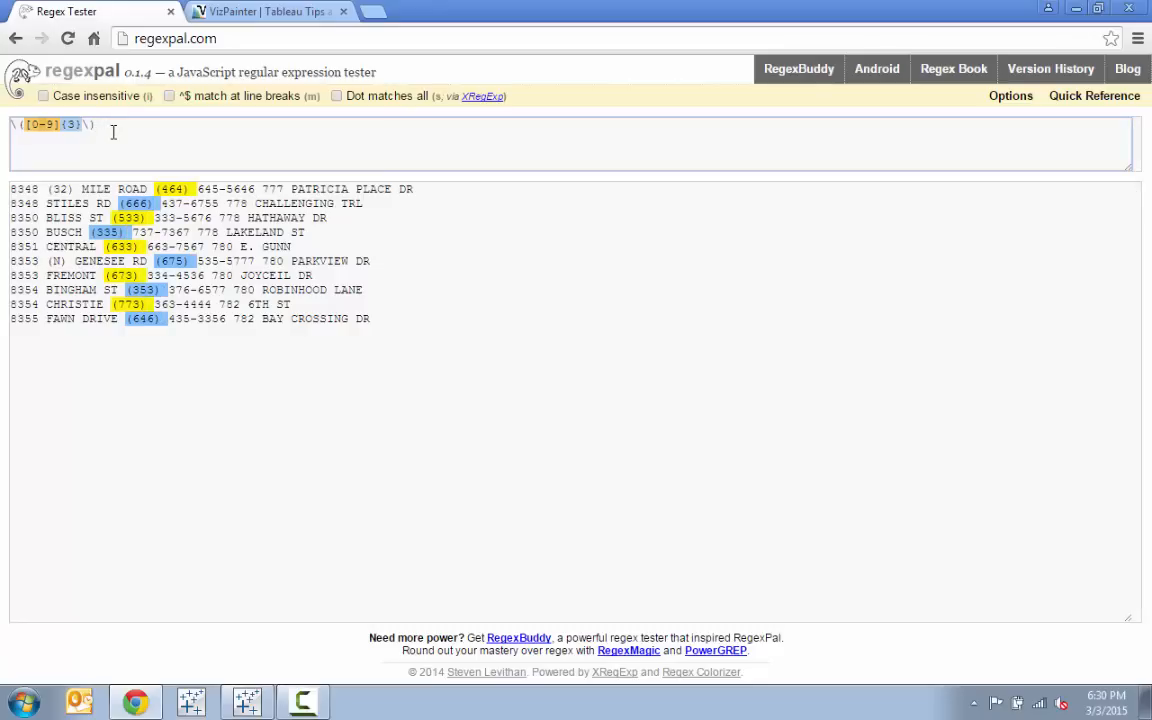
# Extend the regex after the area code with a space and [0-9]{3}-[0-9]{4} to match the whole phone number
pyautogui.write(' [0-9')
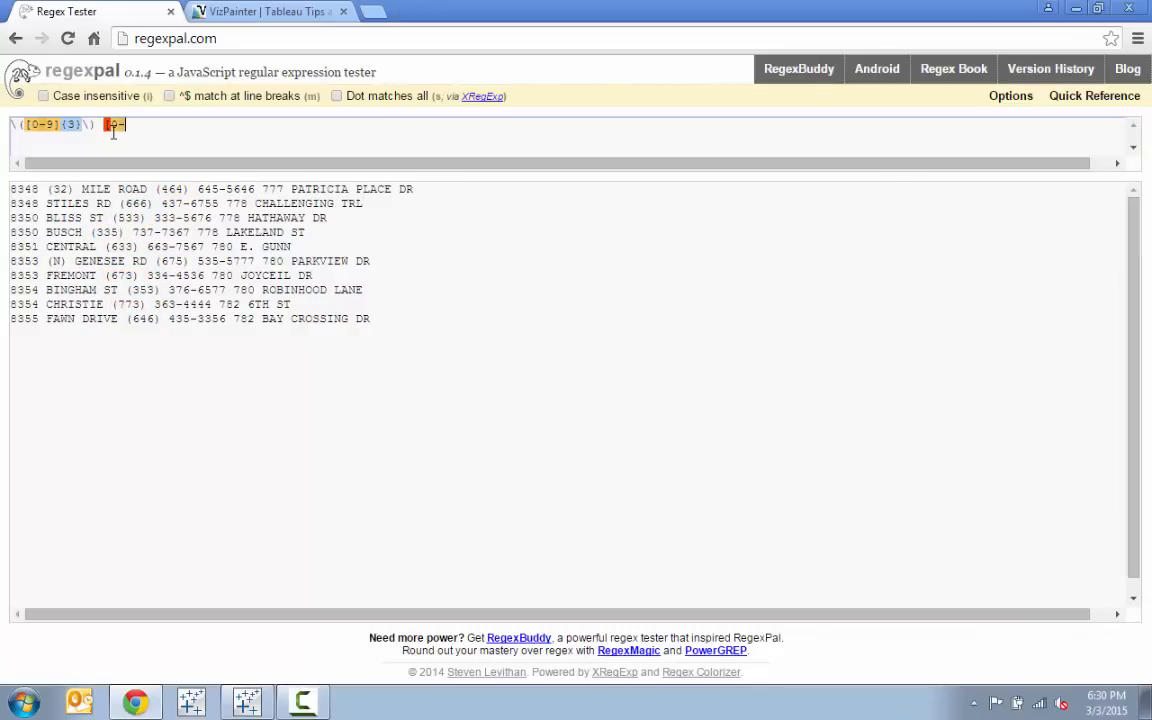
pyautogui.write(']')
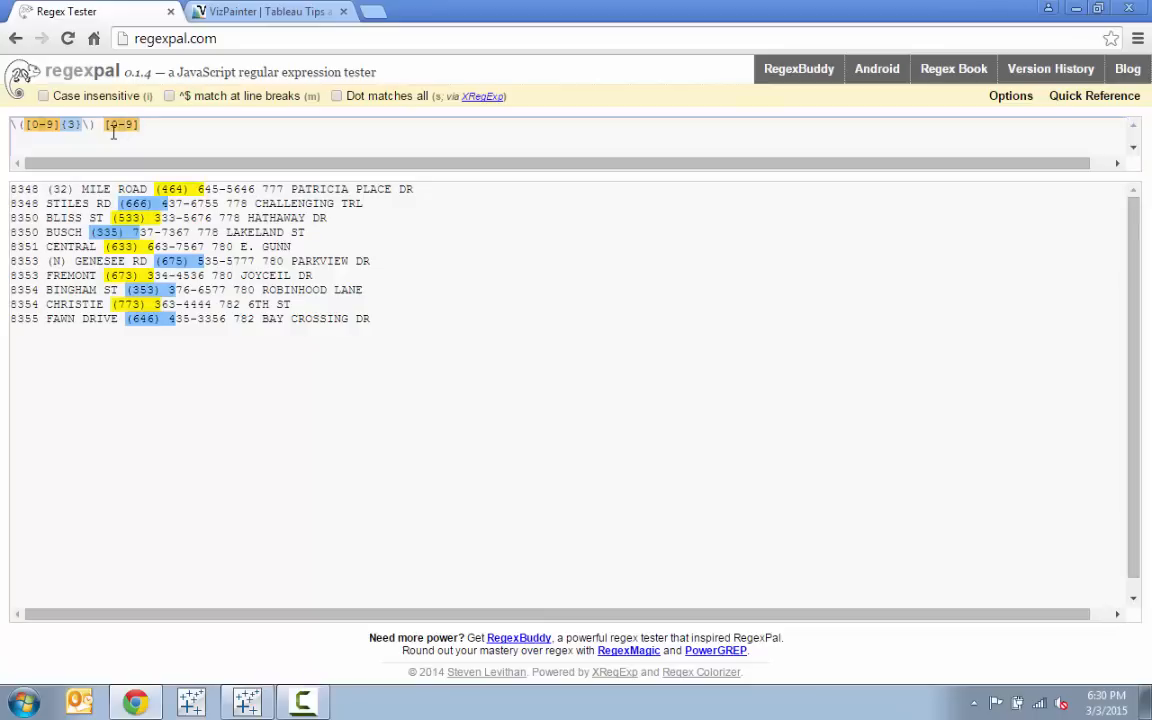
pyautogui.write('{3}')
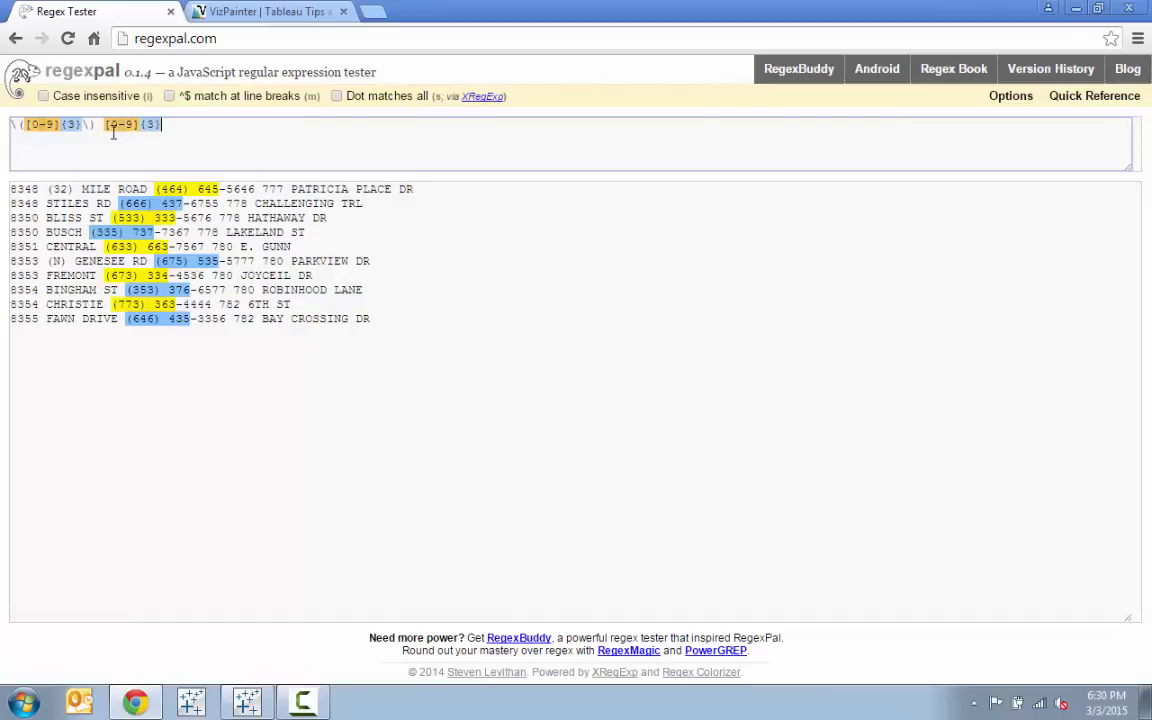
pyautogui.write('-')
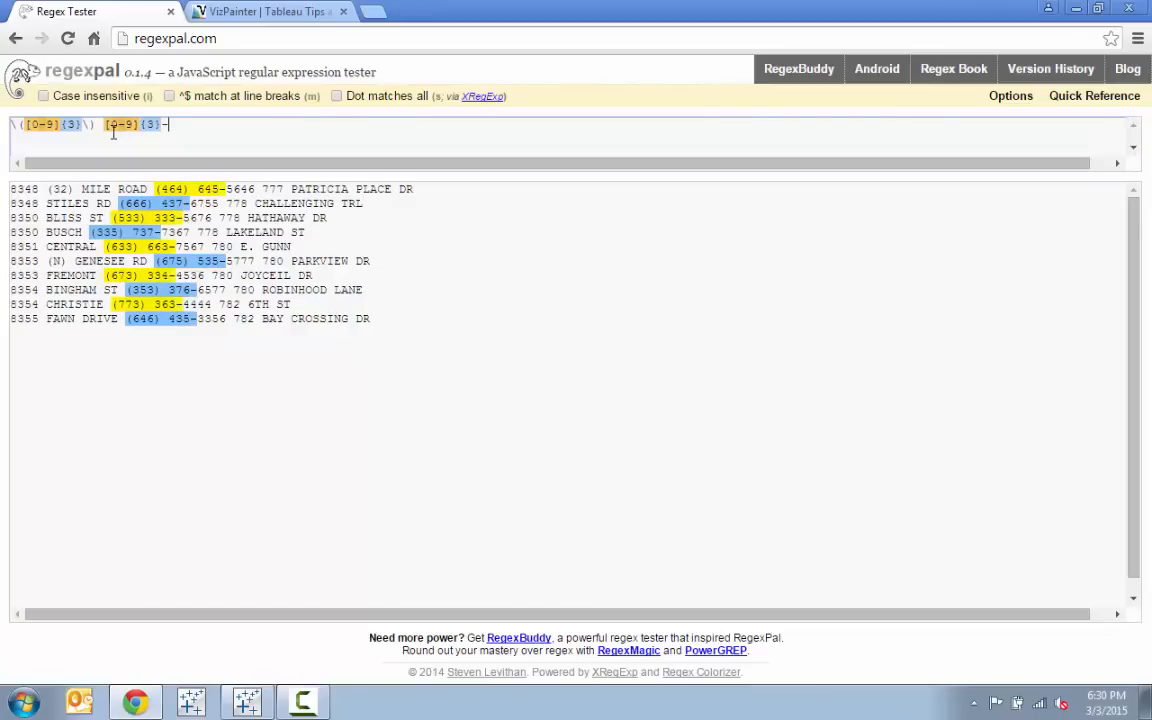
pyautogui.write('[0-9]')
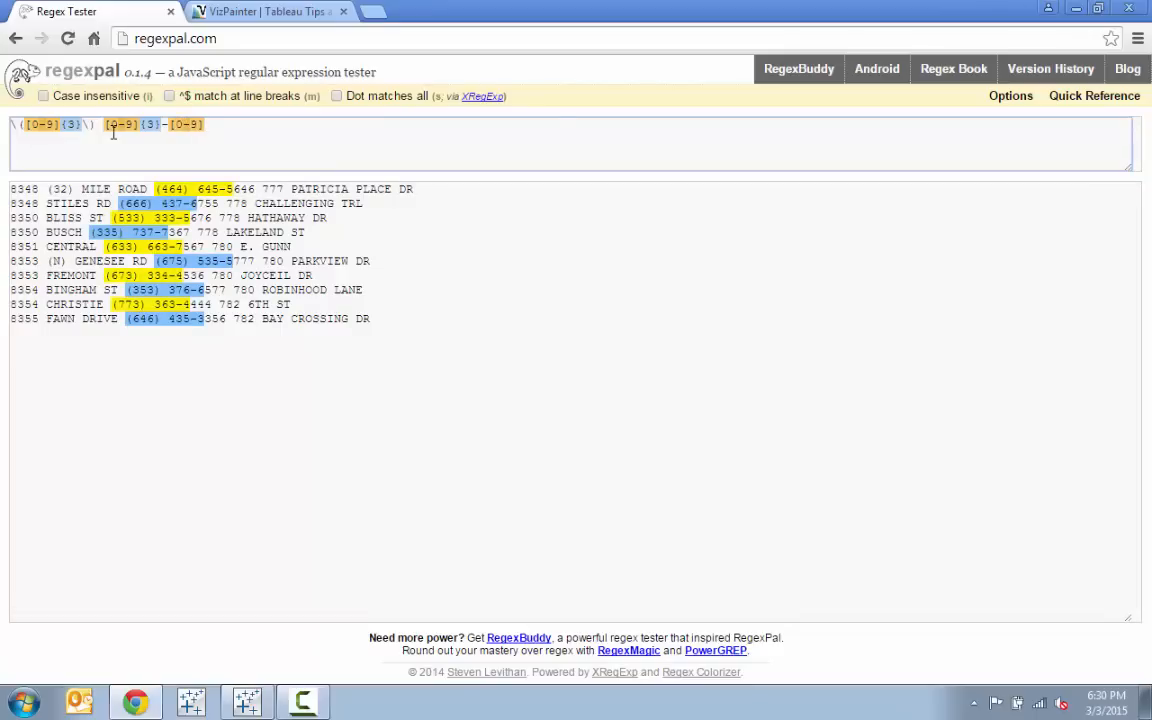
pyautogui.write('{4}')
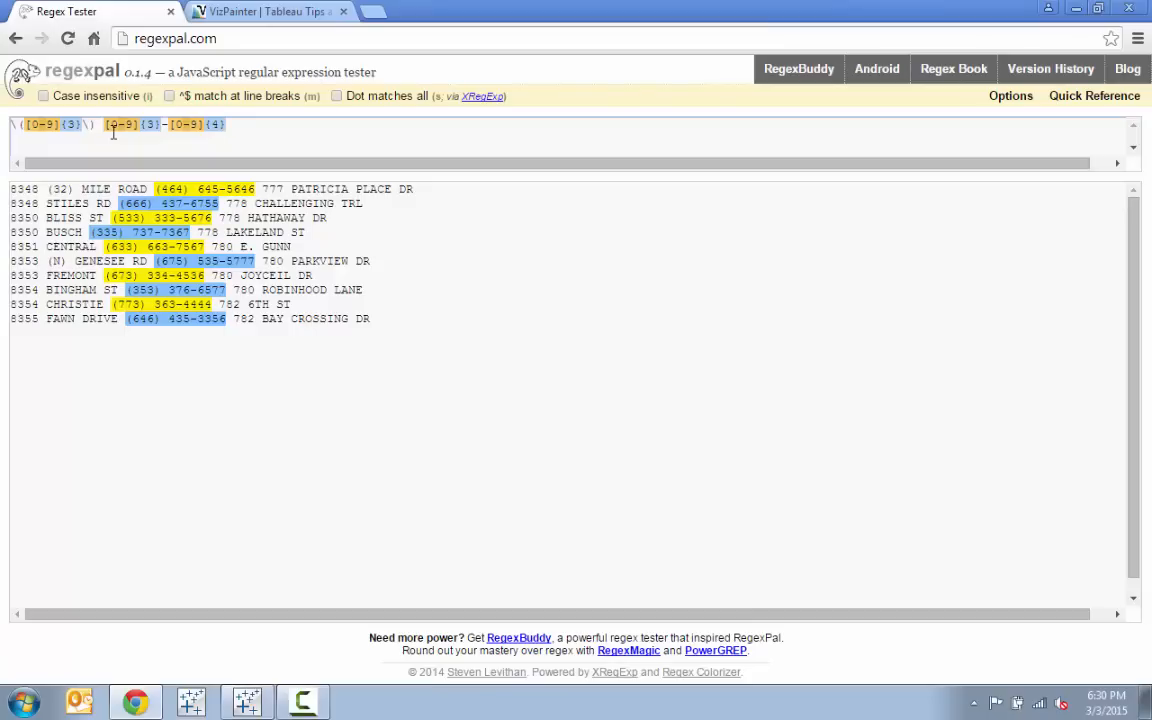
# Copy the complete phone number regex, switch back to Tableau, and close the View Data window of Sheet 7
pyautogui.moveTo(230, 124); pyautogui.dragTo(6, 122)
pyautogui.hotkey('ctrl', 'c')
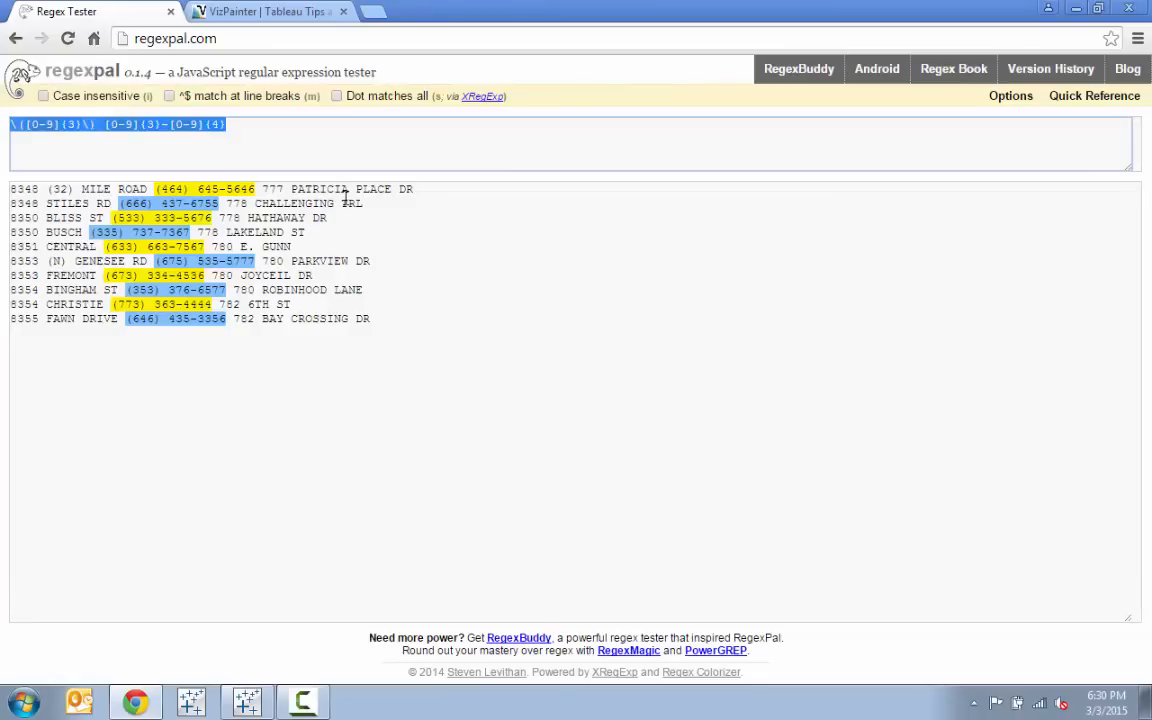
pyautogui.click(244, 705)
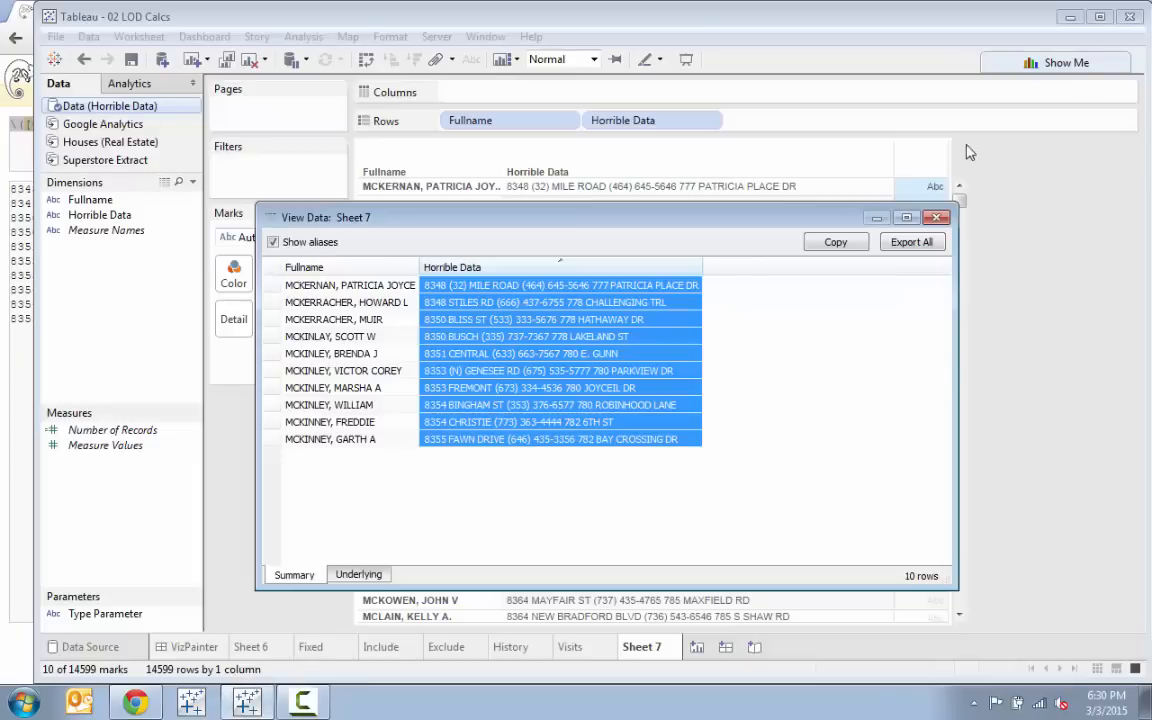
pyautogui.click(935, 218)
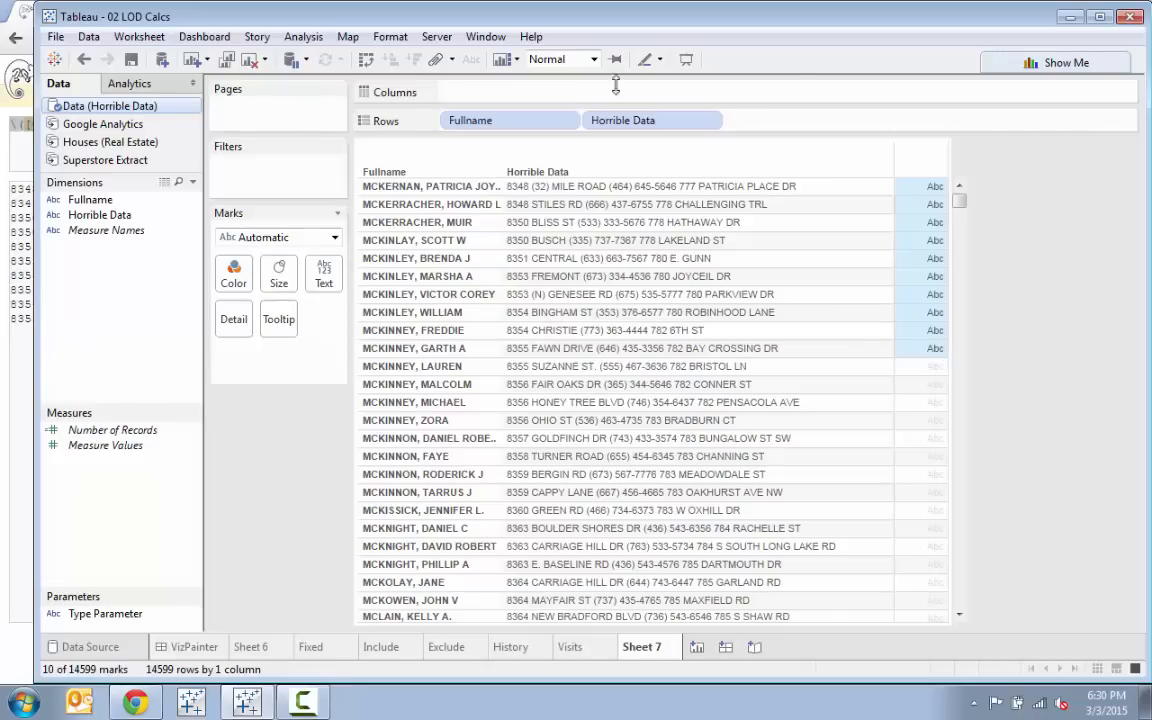
# Start an ad hoc REGEXP_EXTRACT calculation on Rows after Horrible Data, with [Horrible Data] as its string argument
pyautogui.doubleClick(755, 125)
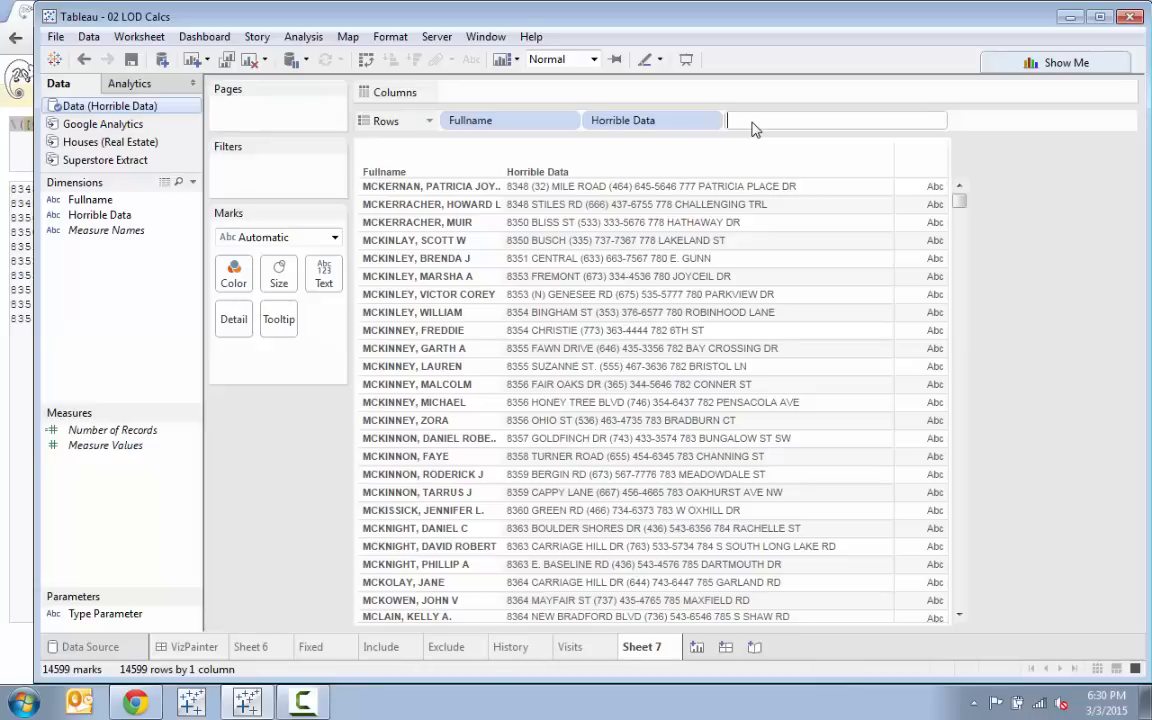
pyautogui.write('REG')
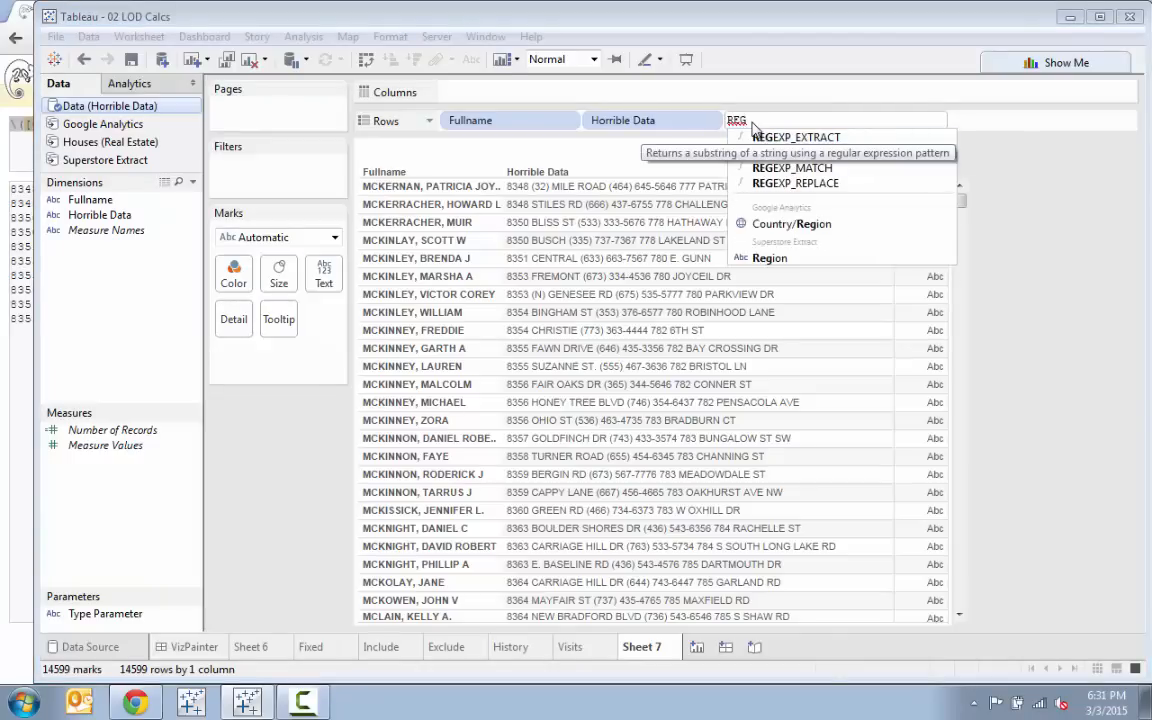
pyautogui.press('Down')
pyautogui.press('Down')
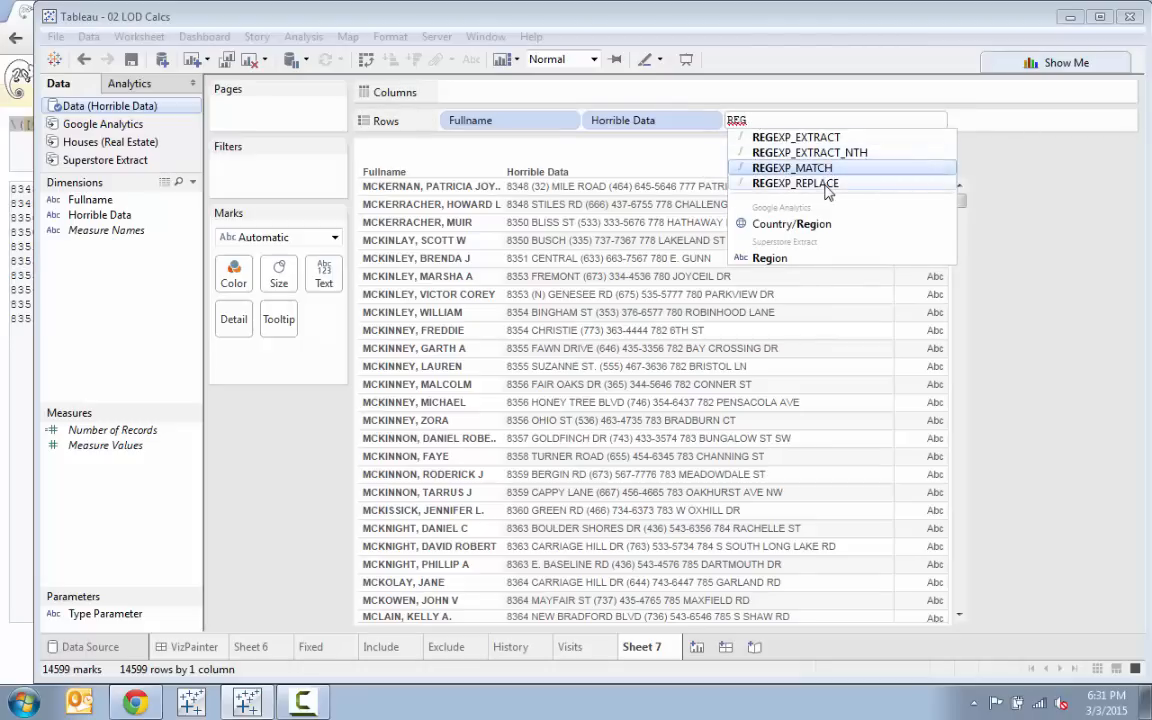
pyautogui.click(770, 118)
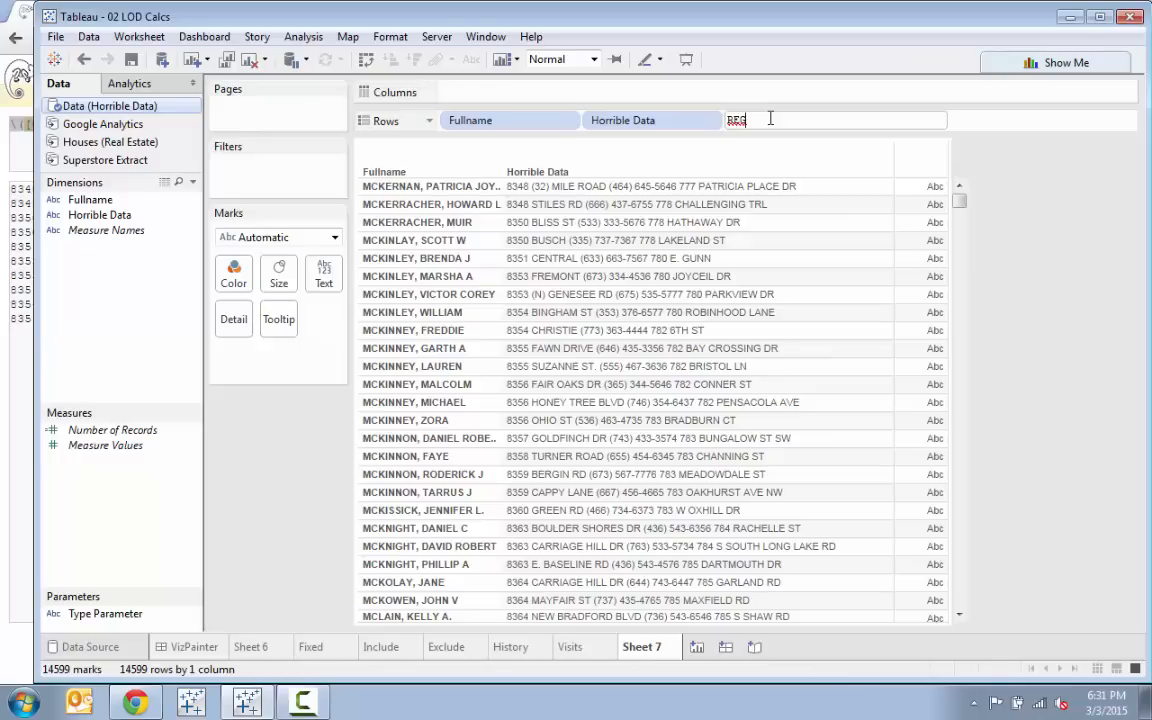
pyautogui.write('E')
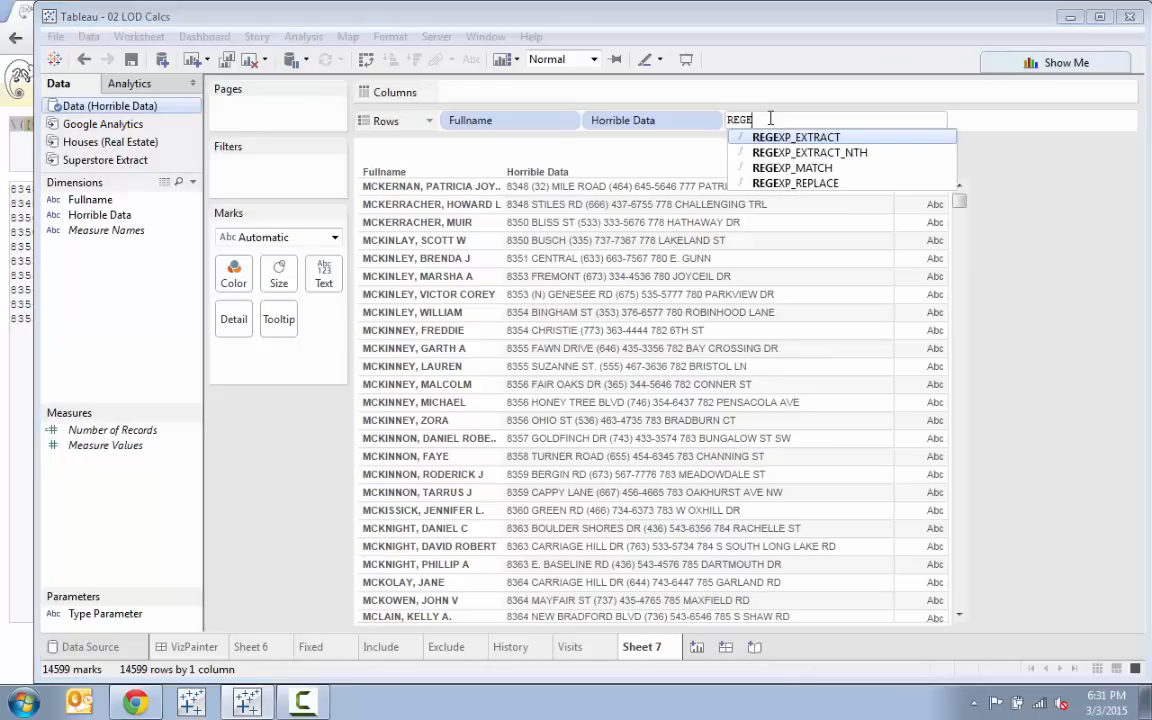
pyautogui.click(797, 140)
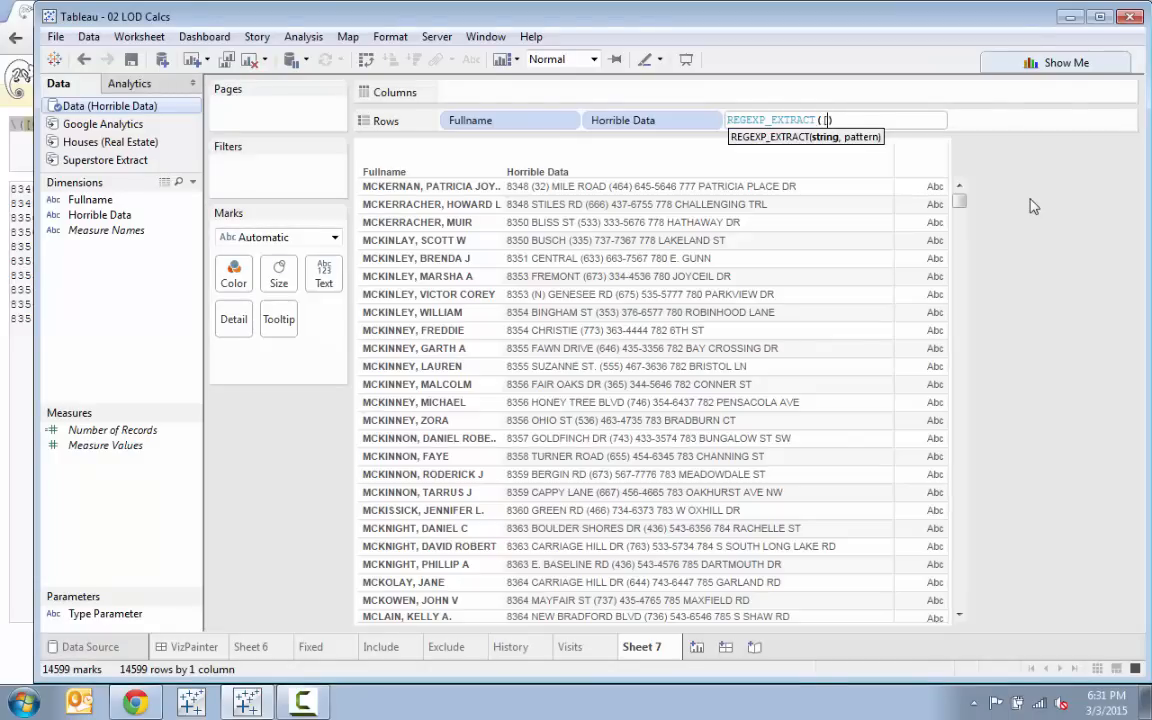
pyautogui.write('[Ho')
pyautogui.press('Return')
pyautogui.write(', ')
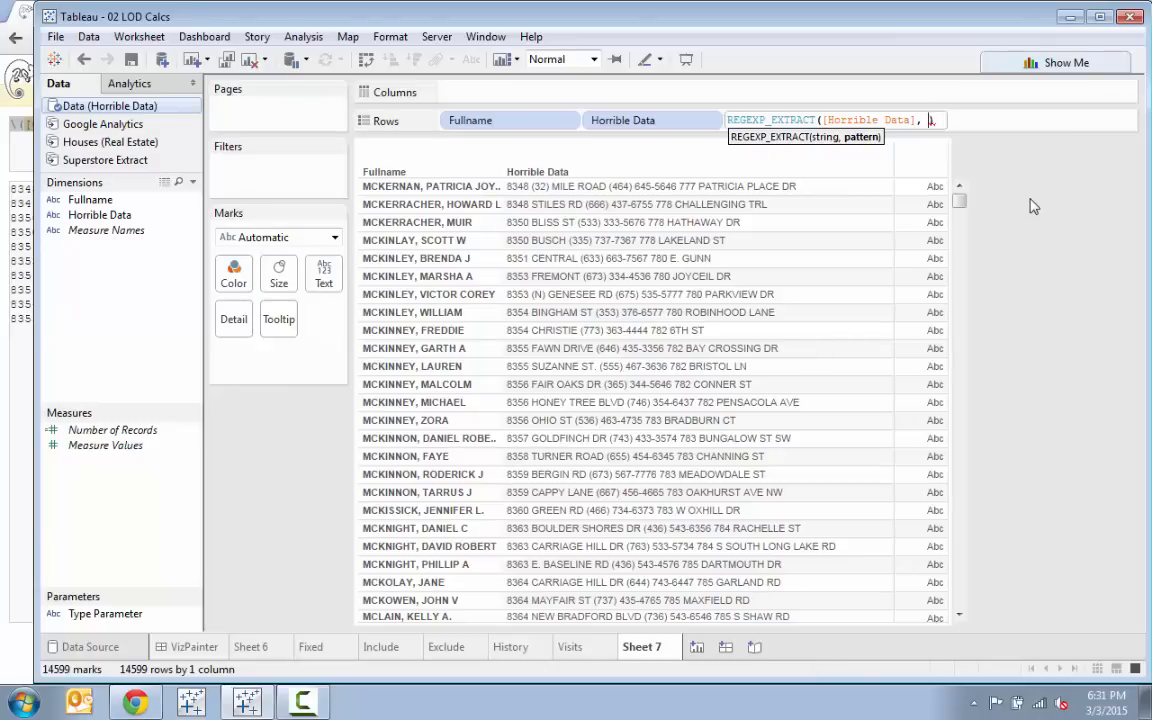
# Complete the calculation with the copied phone regex in quotes and a capture group, and widen its column to show full phone numbers
pyautogui.write('""')
pyautogui.press('Left')
pyautogui.write('()')
pyautogui.press('Left')
pyautogui.press('Left')
pyautogui.press('Right')
pyautogui.hotkey('ctrl', 'v')
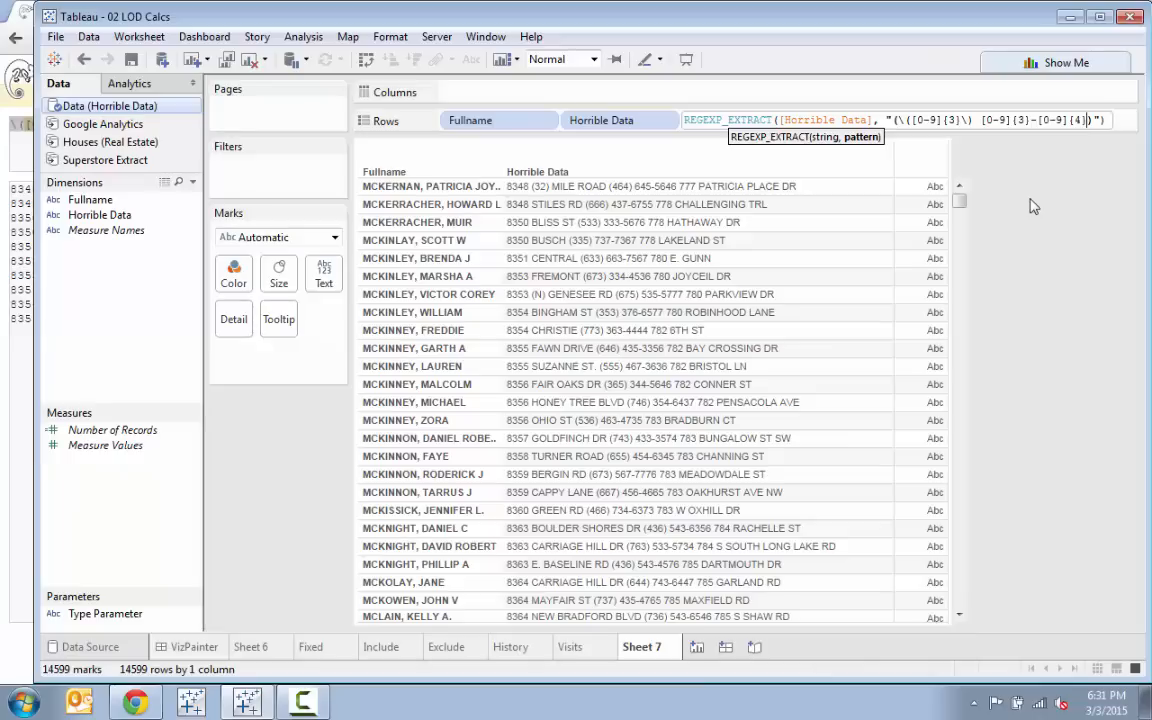
pyautogui.press('Return')
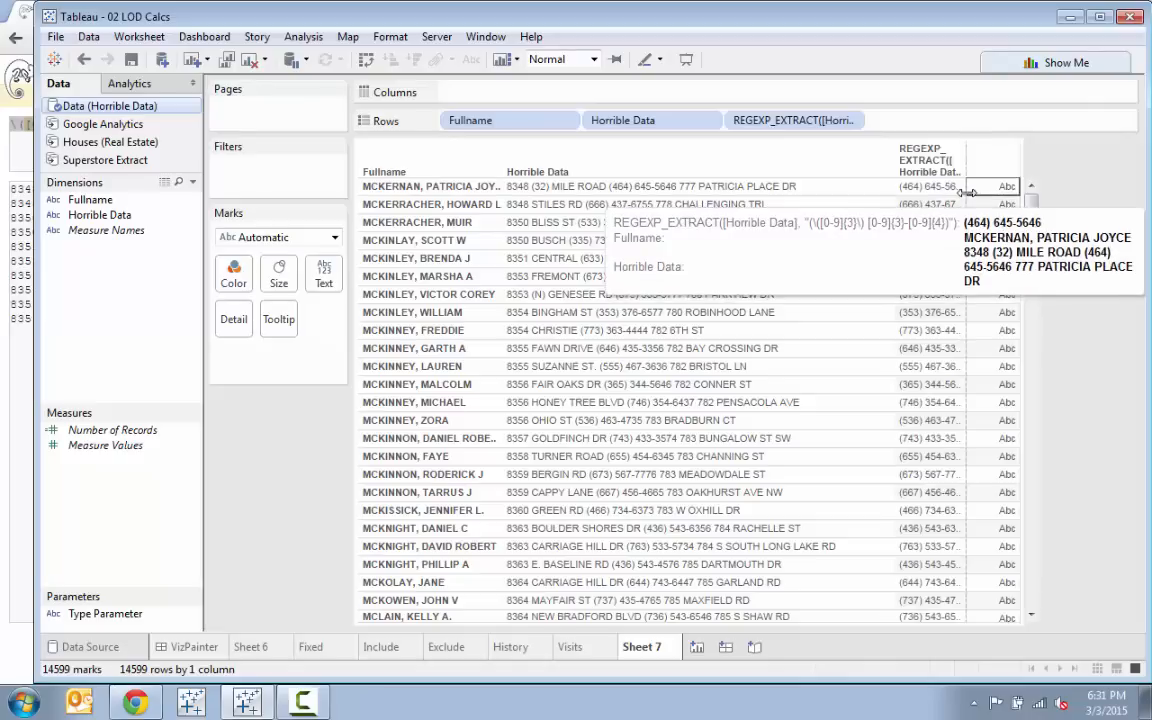
pyautogui.moveTo(966, 192); pyautogui.dragTo(1005, 190)
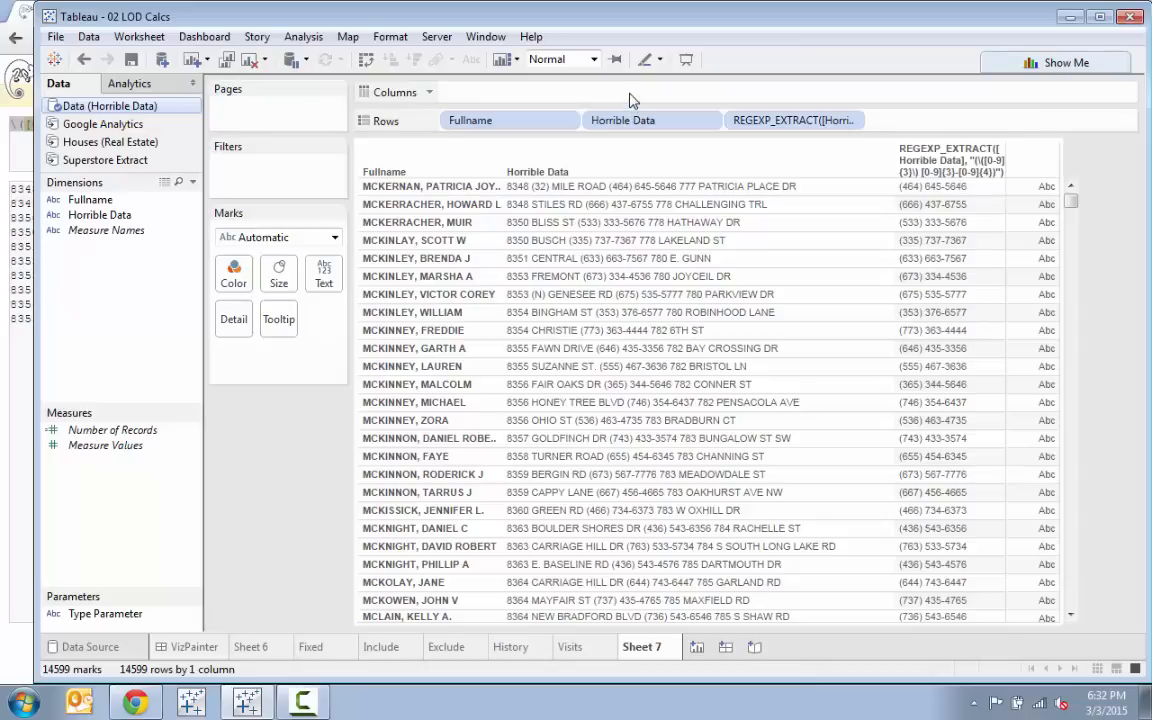
pyautogui.doubleClick(928, 128)
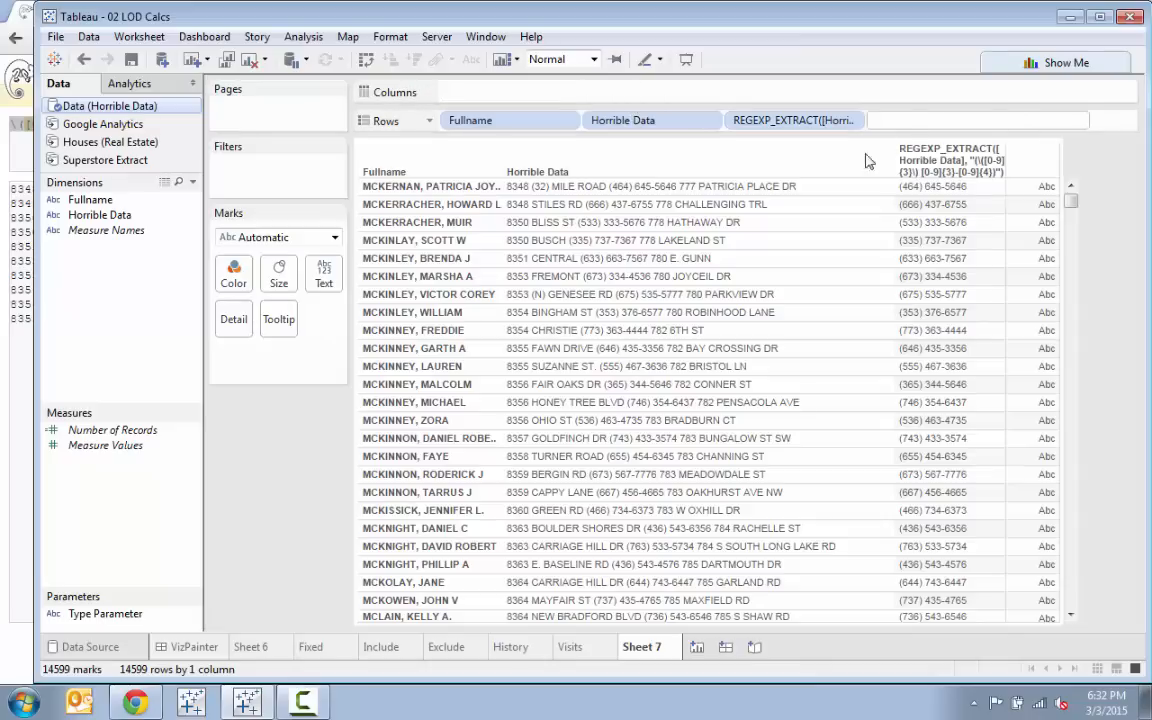
pyautogui.doubleClick(250, 368)
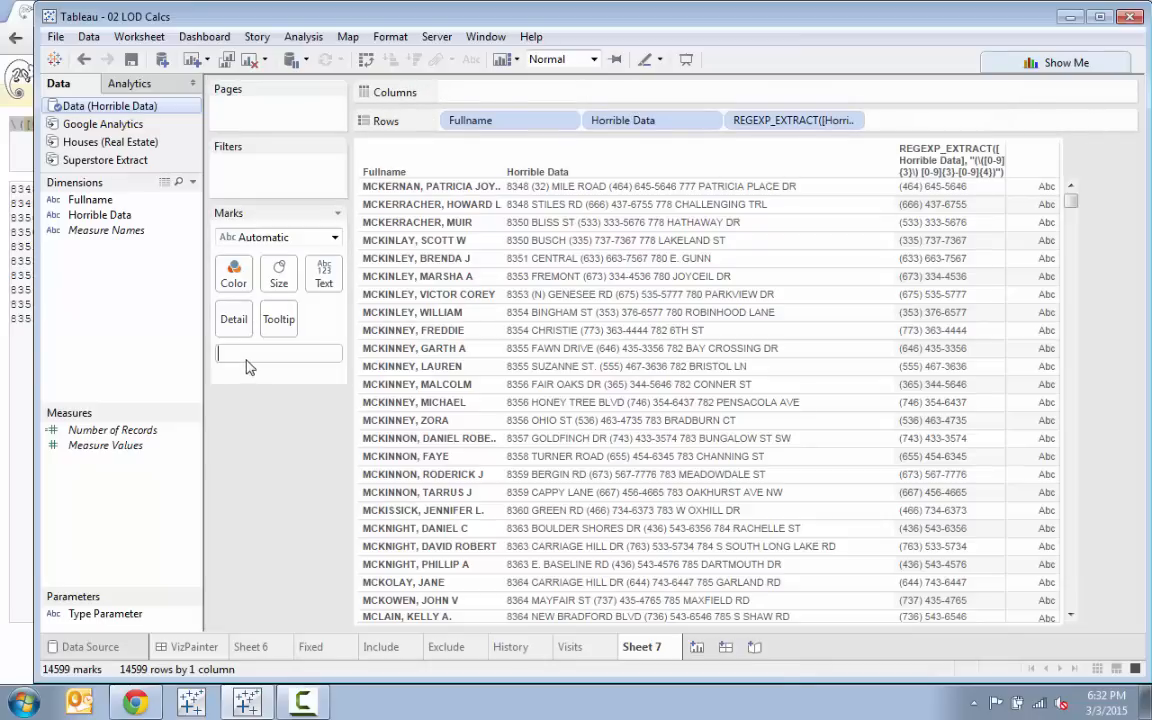
pyautogui.write('aad')
pyautogui.press('BackSpace')
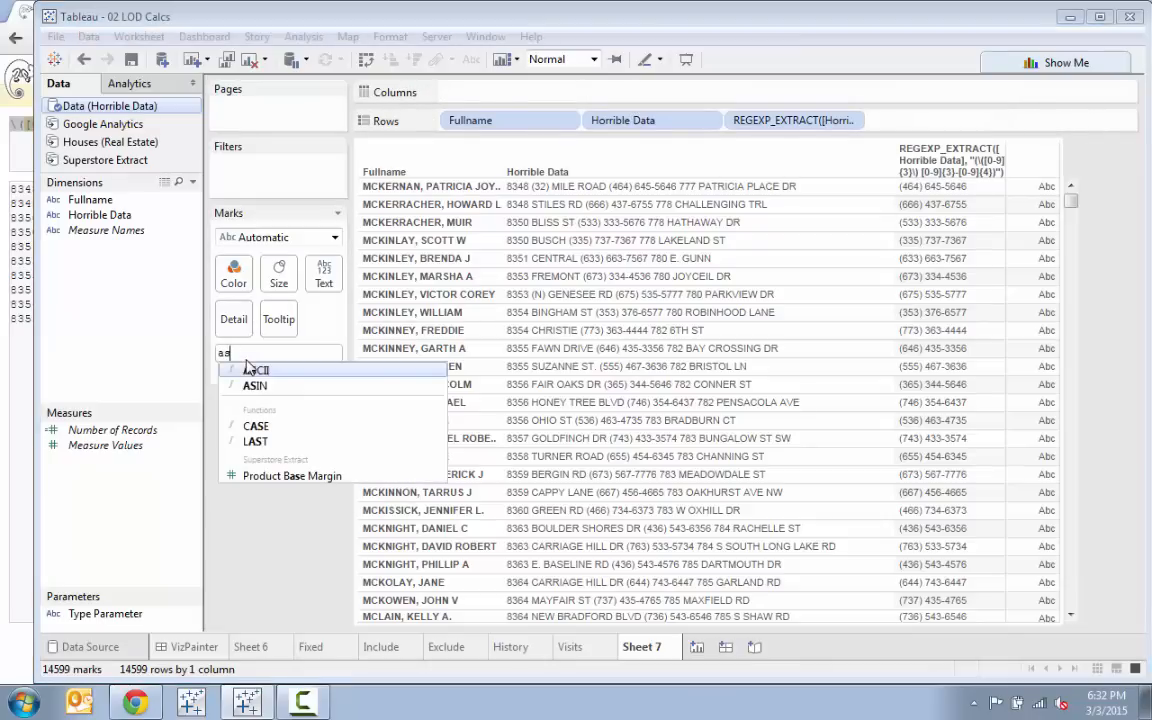
pyautogui.press('BackSpace')
pyautogui.press('BackSpace')
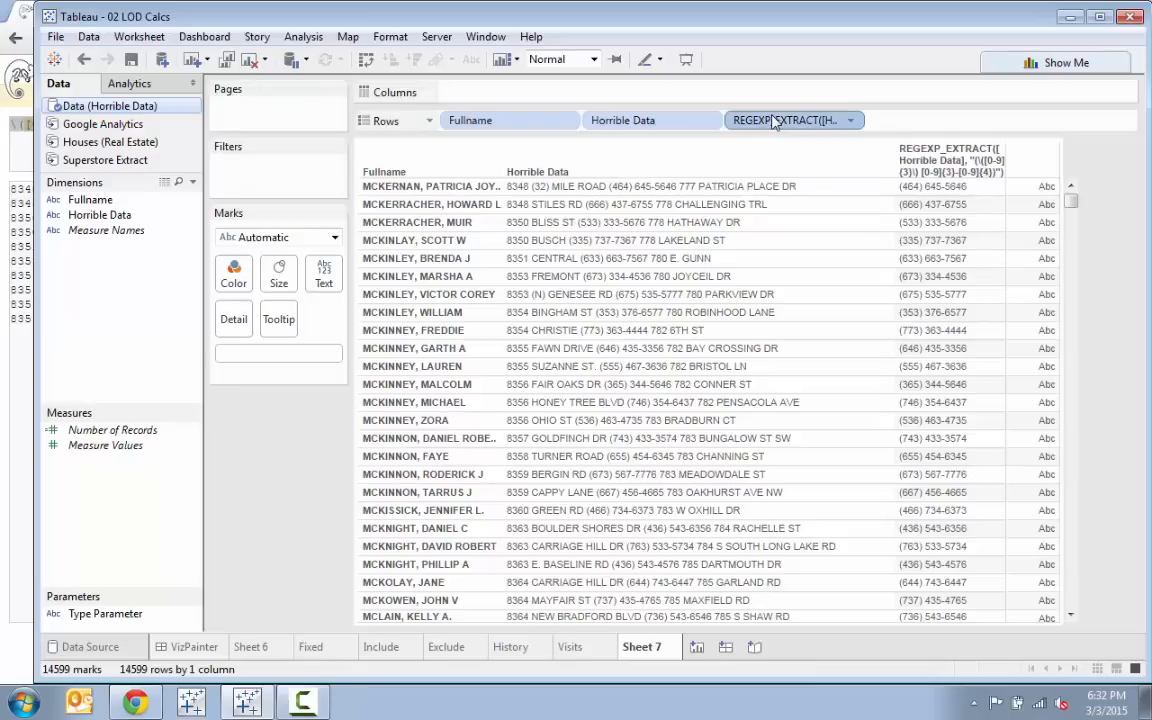
# Save the ad hoc REGEXP_EXTRACT calculation from Rows as a dimension named Phone Number
pyautogui.moveTo(774, 121); pyautogui.dragTo(102, 305)
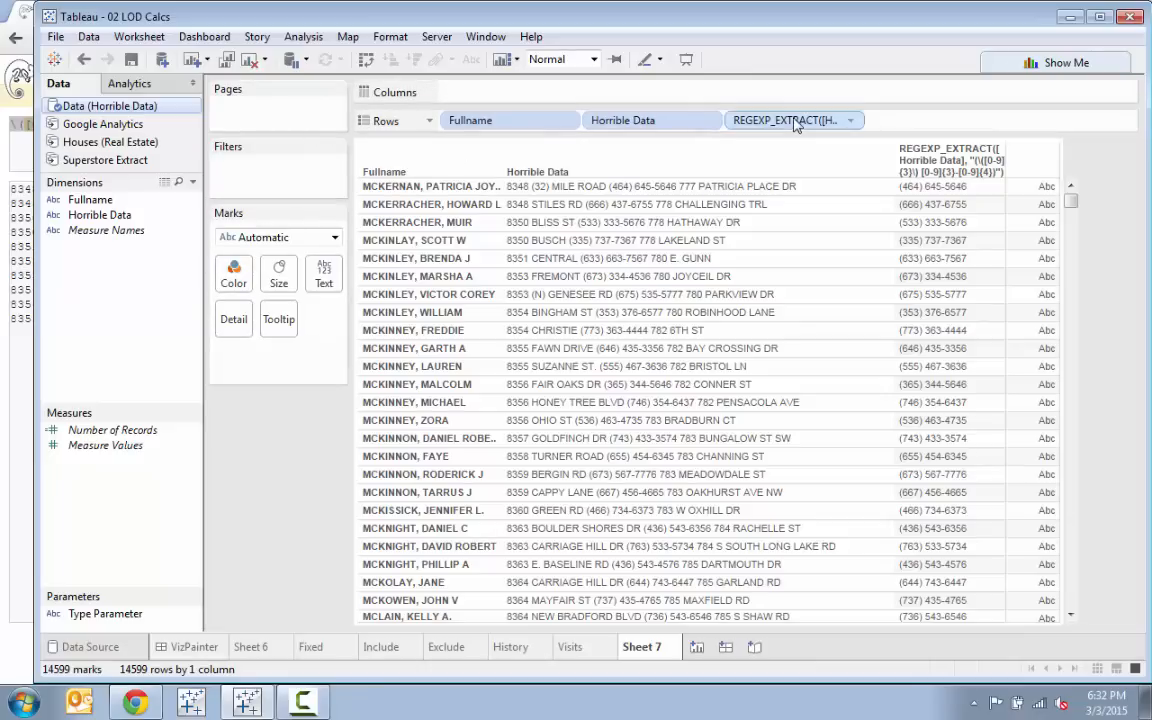
pyautogui.moveTo(740, 120); pyautogui.dragTo(94, 286)
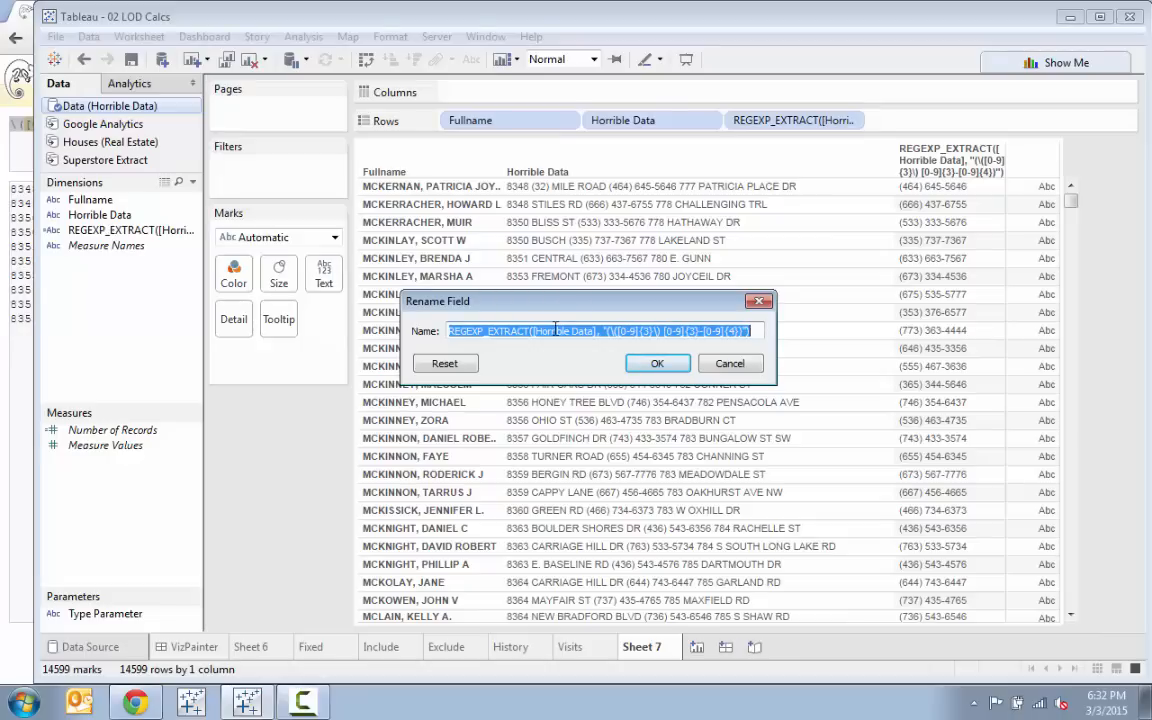
pyautogui.write('Phone Numb')
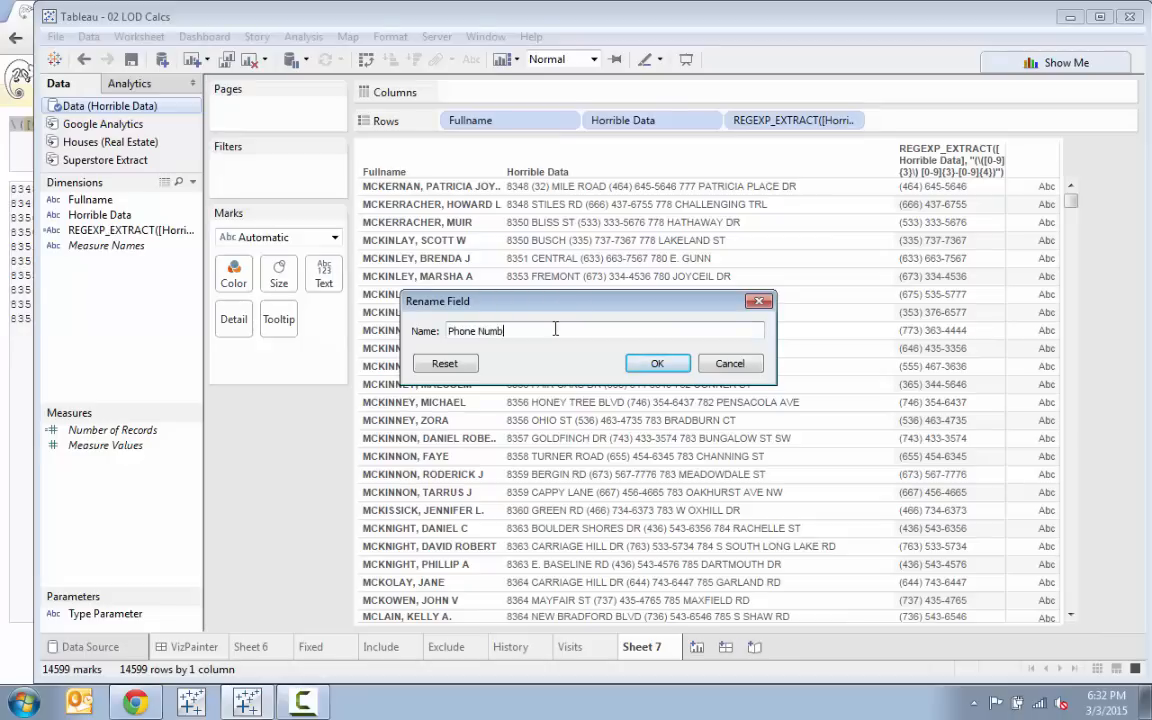
pyautogui.write('er')
pyautogui.press('Return')
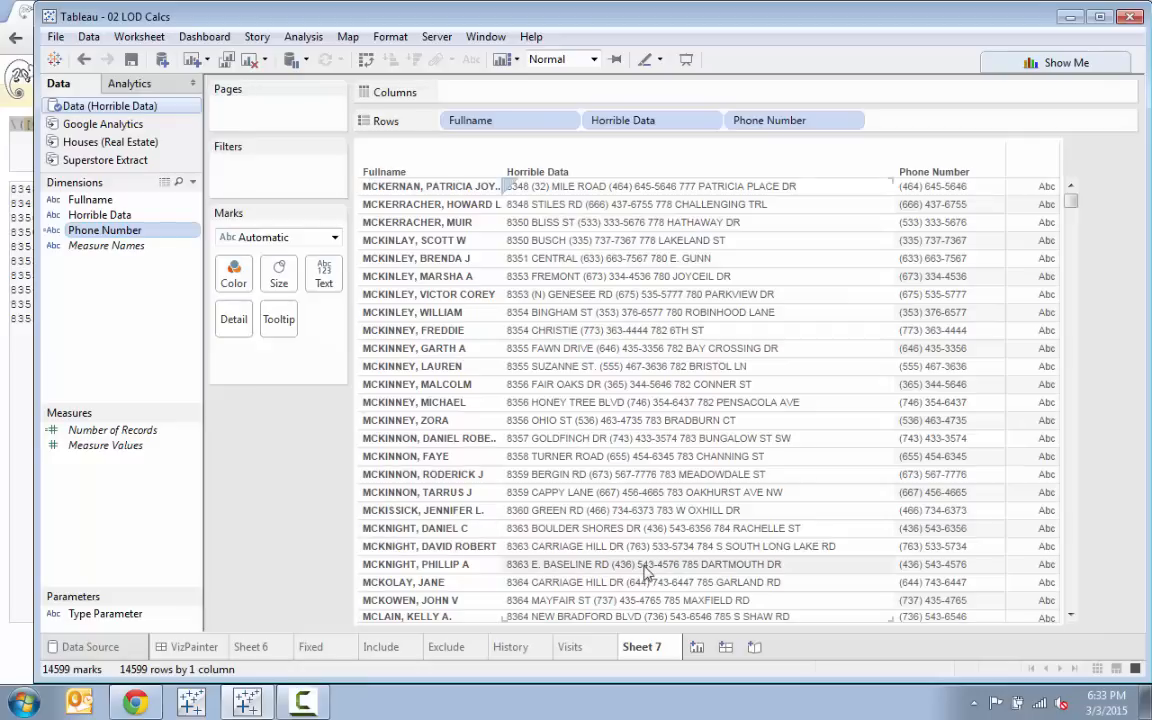
# On a new worksheet, build a scatter plot of Price against Area from Houses (Real Estate), with one mark per Address
pyautogui.click(697, 648)
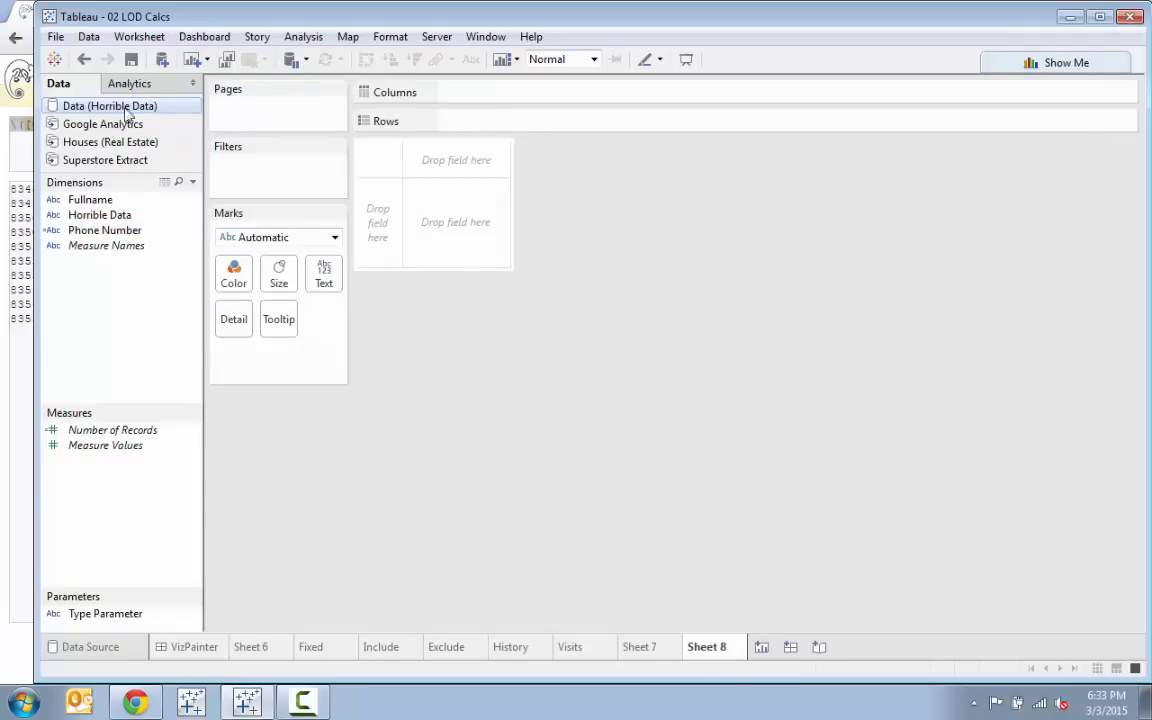
pyautogui.click(112, 143)
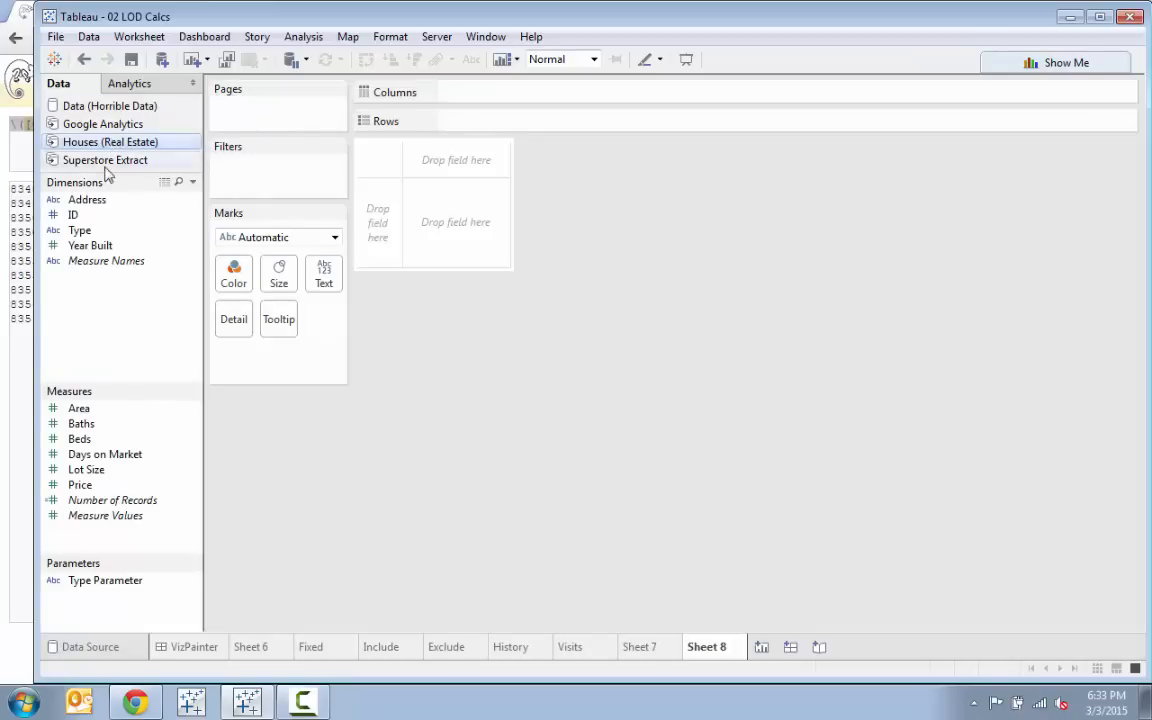
pyautogui.click(92, 200)
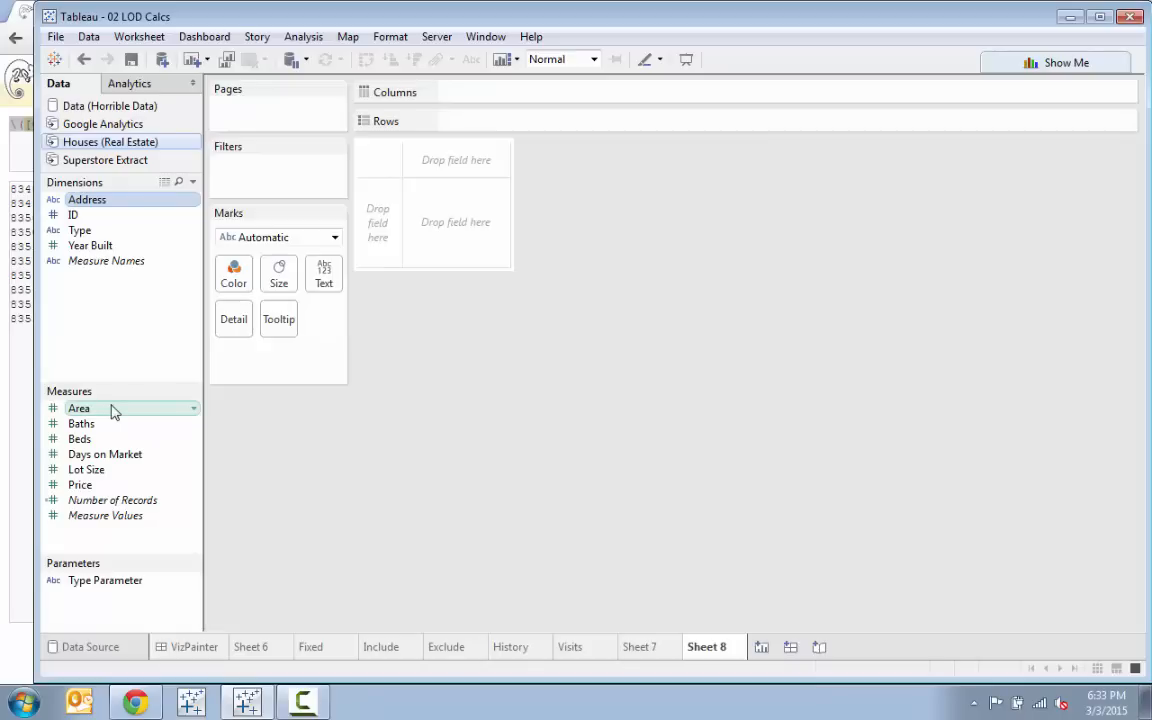
pyautogui.moveTo(100, 484); pyautogui.dragTo(378, 222)
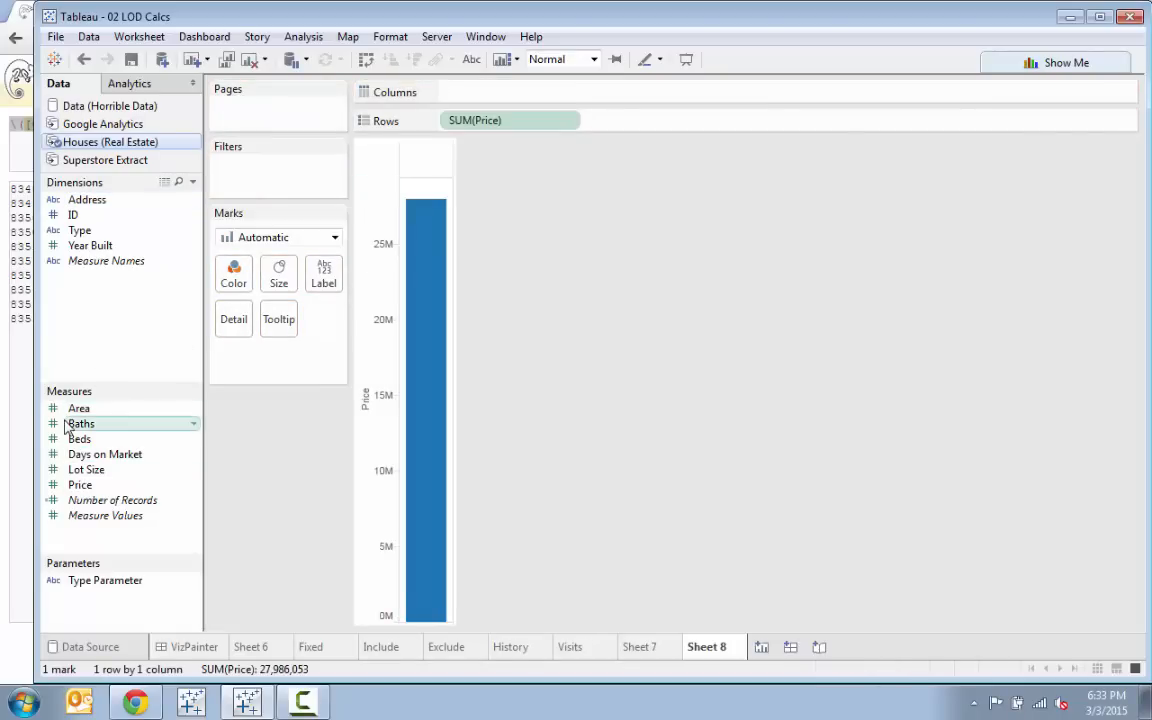
pyautogui.moveTo(75, 408); pyautogui.dragTo(502, 102)
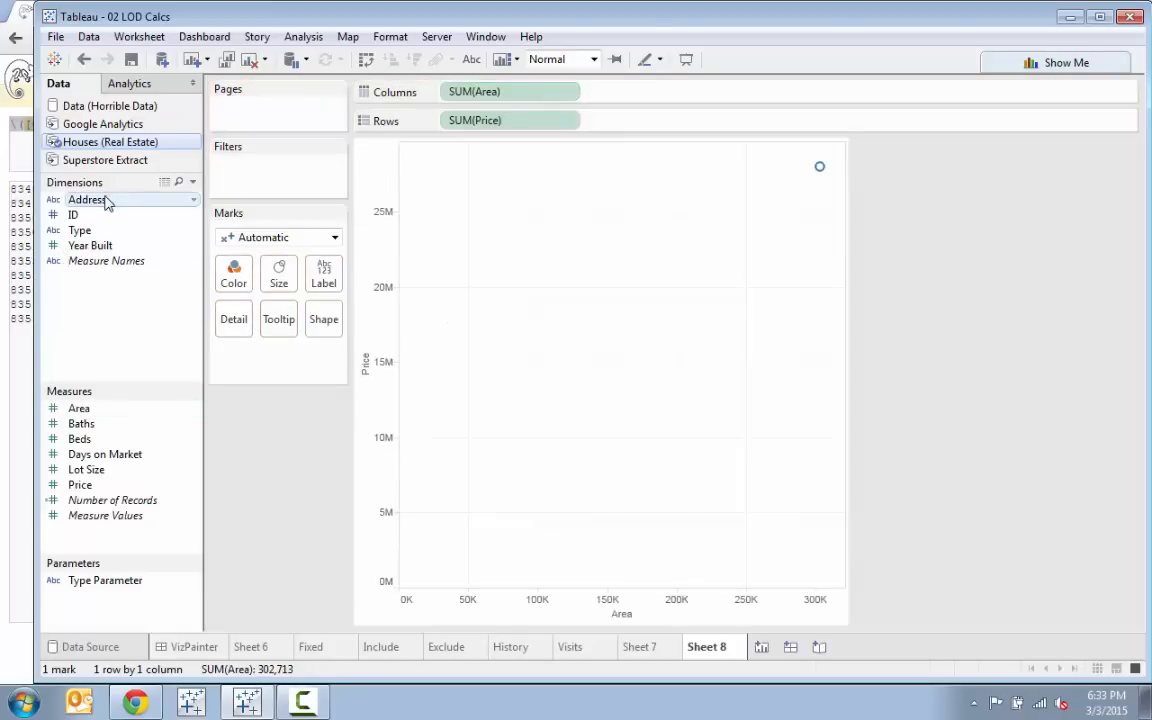
pyautogui.moveTo(108, 201); pyautogui.dragTo(253, 365)
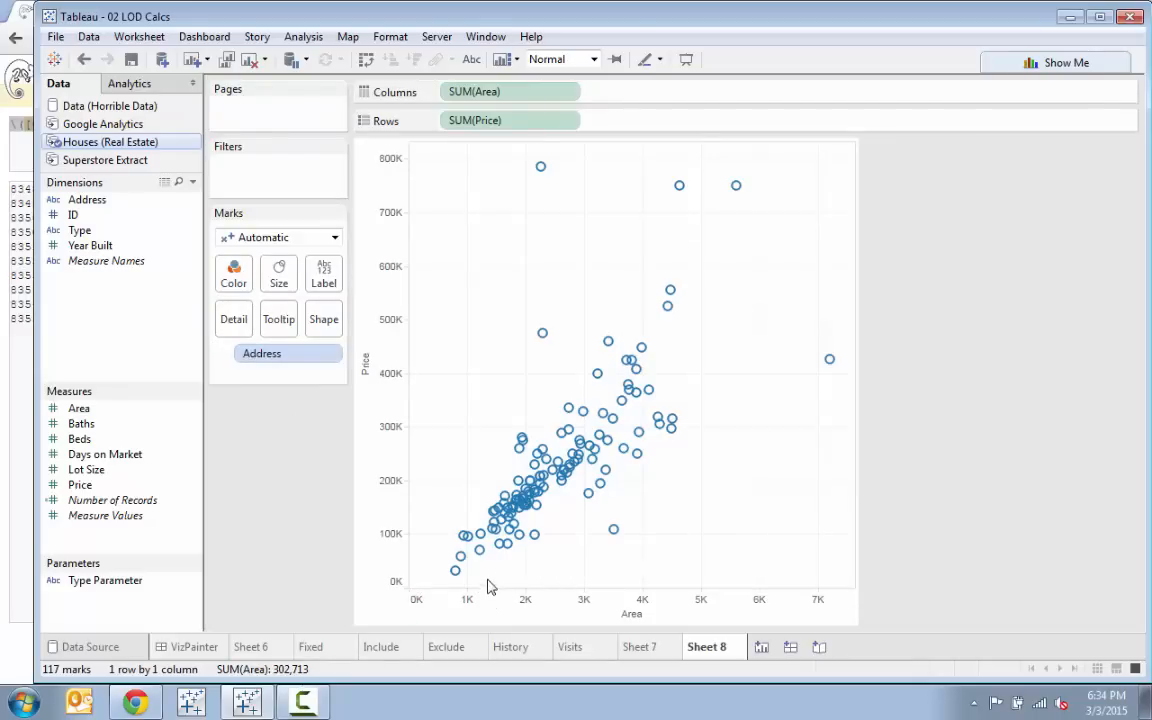
# Color the scatter plot marks by Type and format them as circles with a black border
pyautogui.moveTo(616, 536)
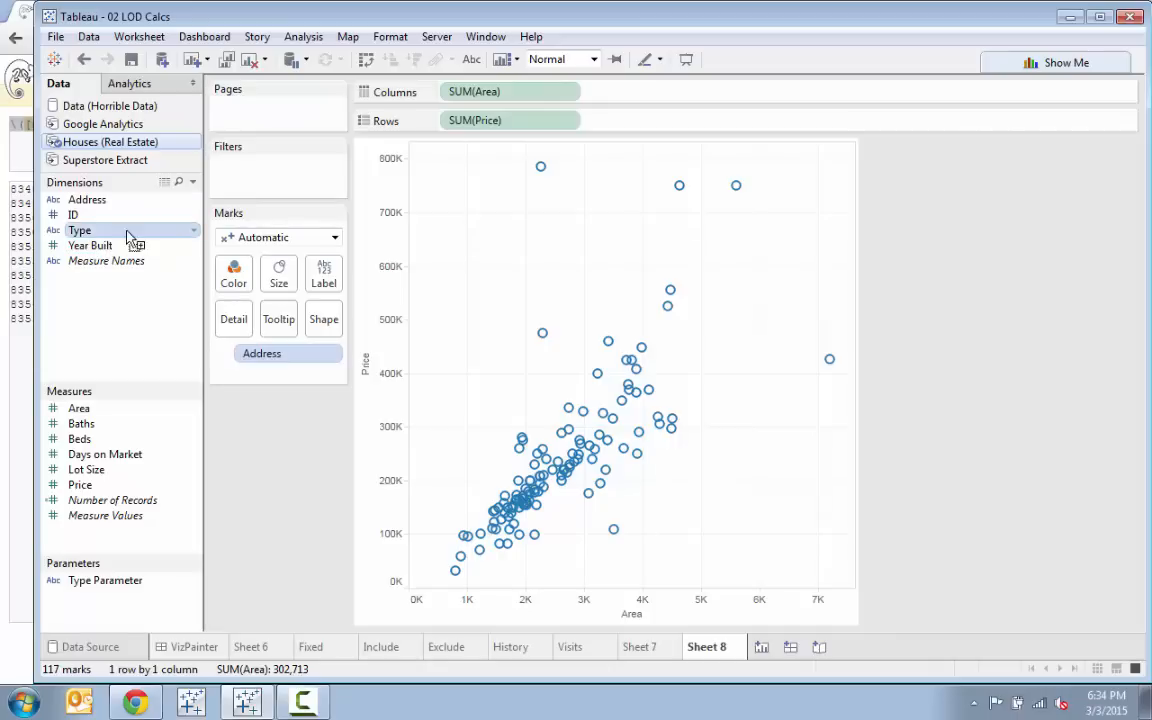
pyautogui.moveTo(131, 238); pyautogui.dragTo(240, 273)
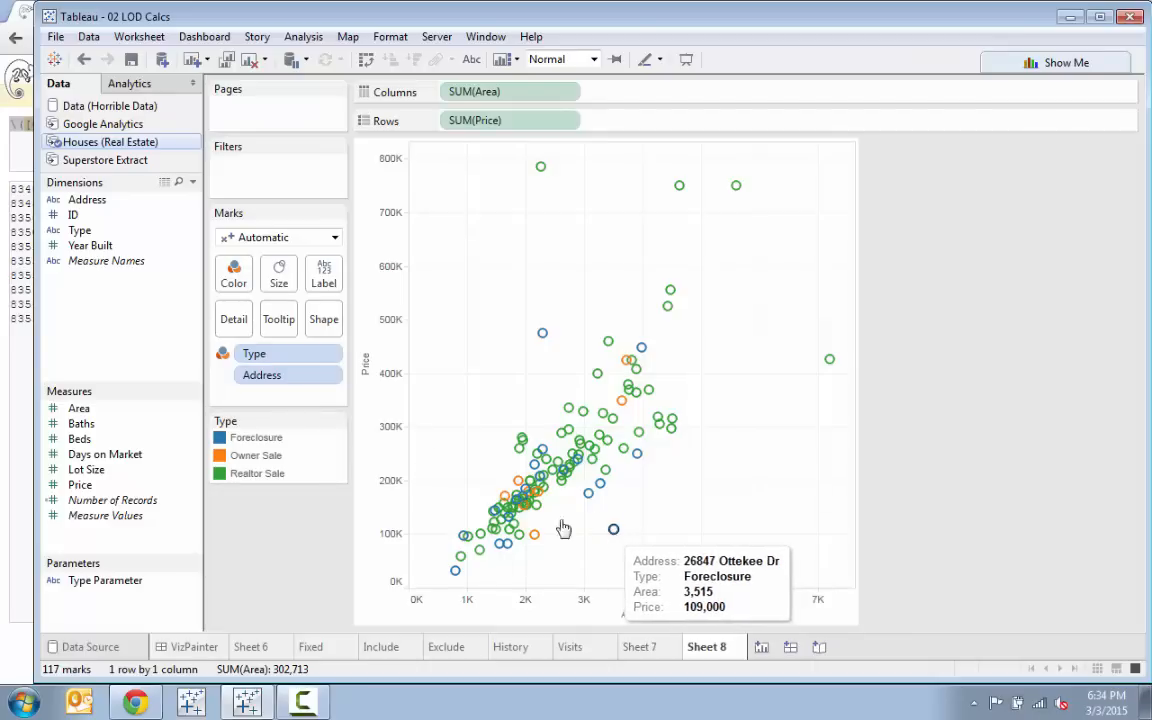
pyautogui.click(266, 237)
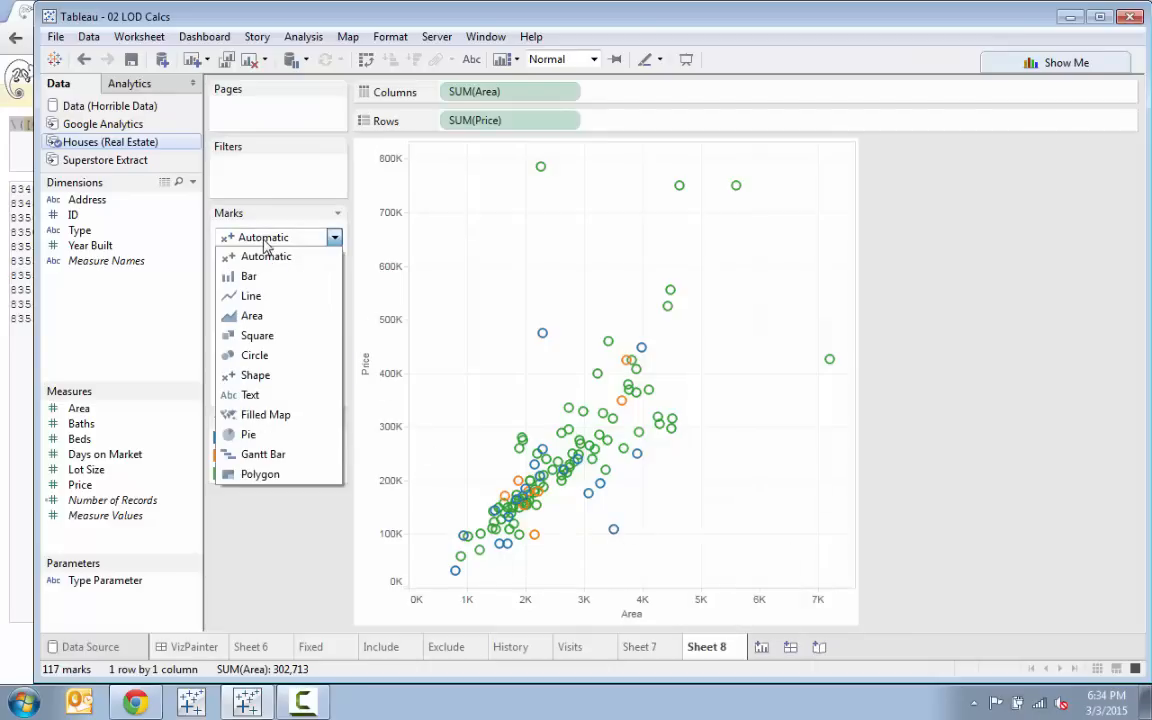
pyautogui.click(268, 357)
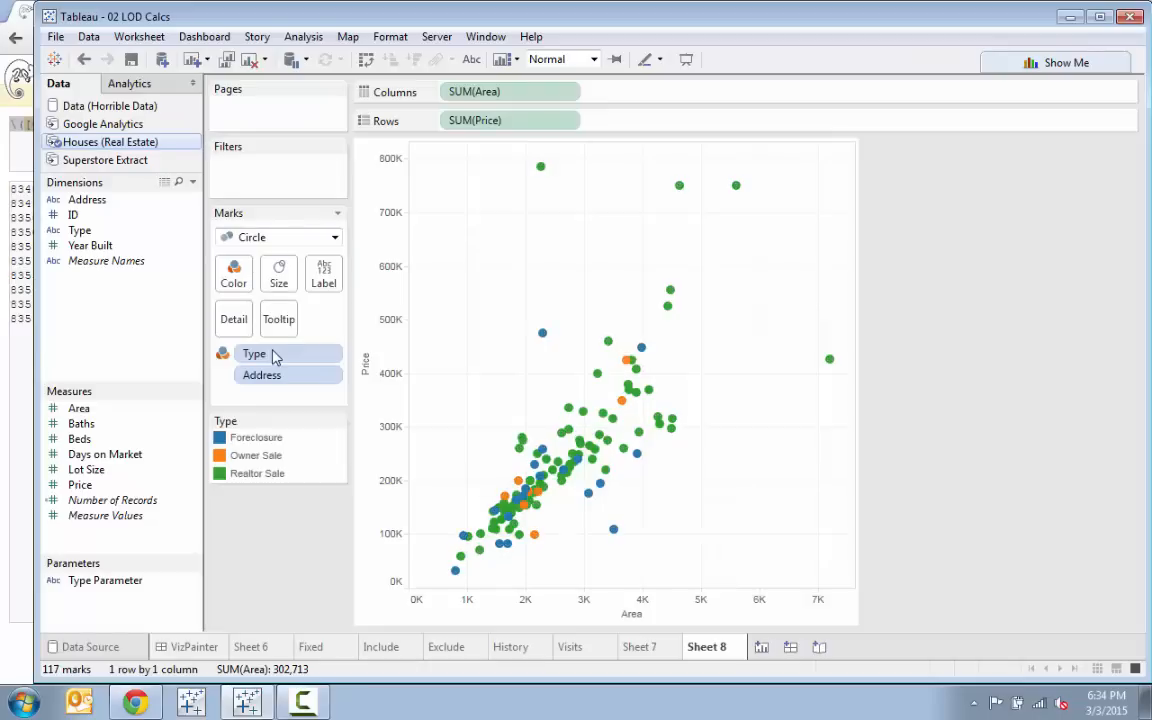
pyautogui.click(230, 276)
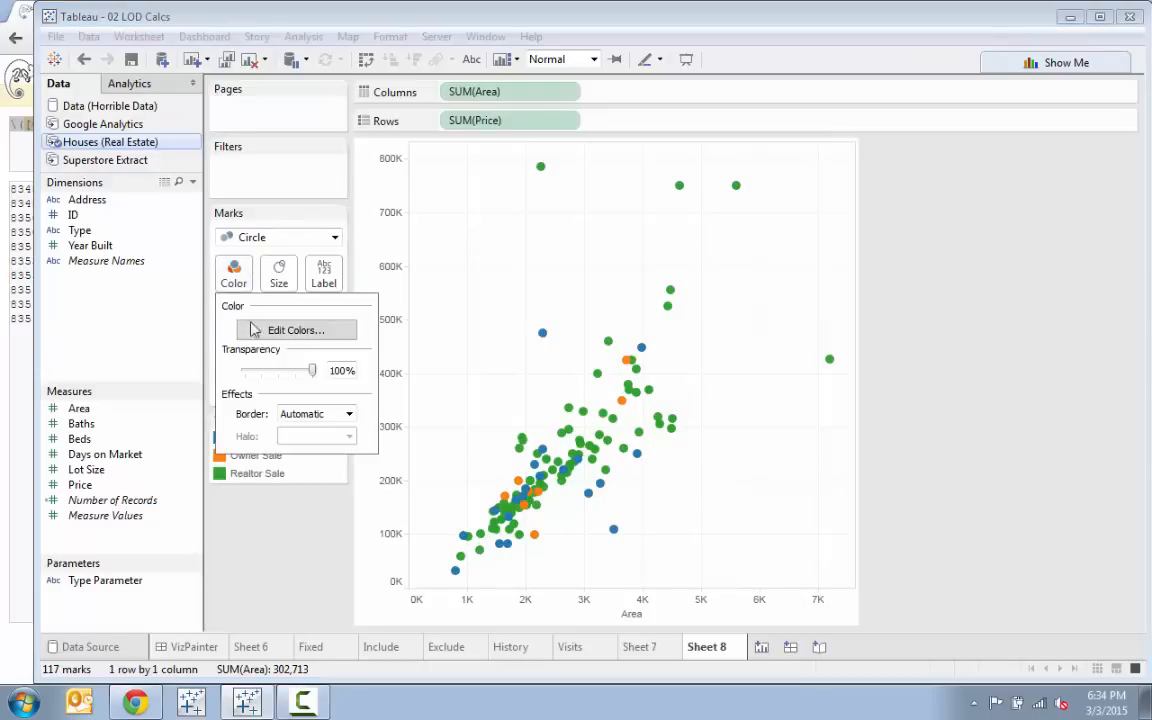
pyautogui.click(312, 413)
pyautogui.click(291, 470)
pyautogui.click(510, 408)
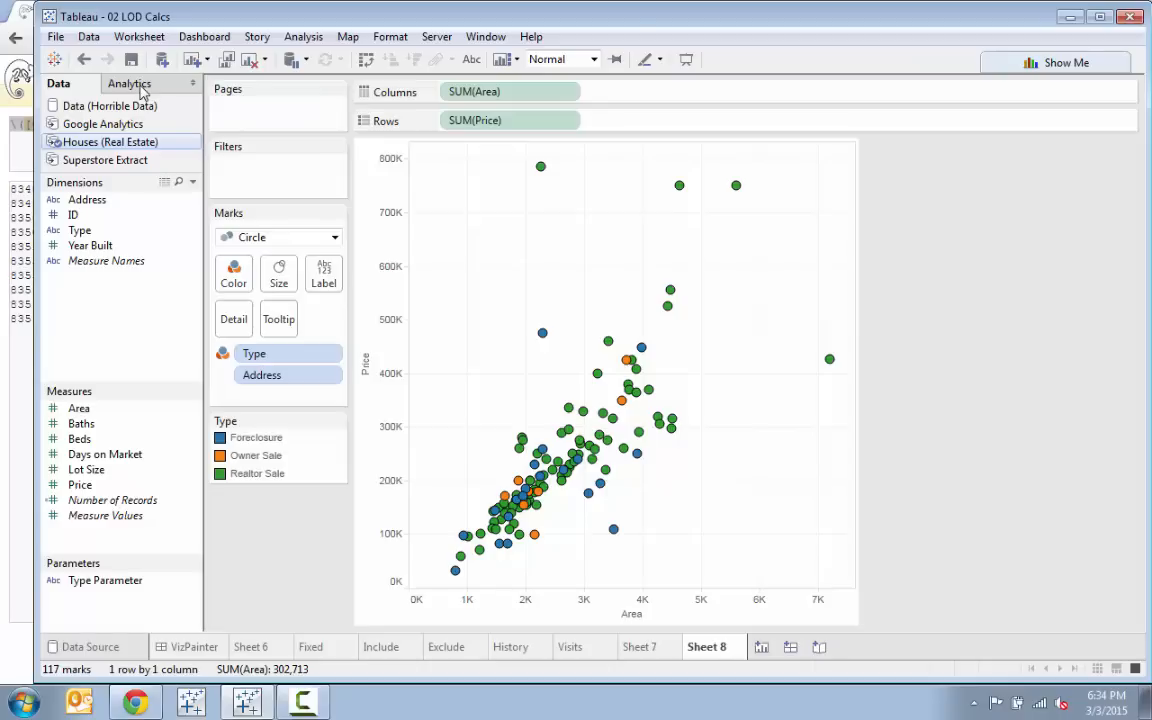
# Try a box plot for Area from the analytics options on the scatter plot, and remove it again
pyautogui.click(143, 91)
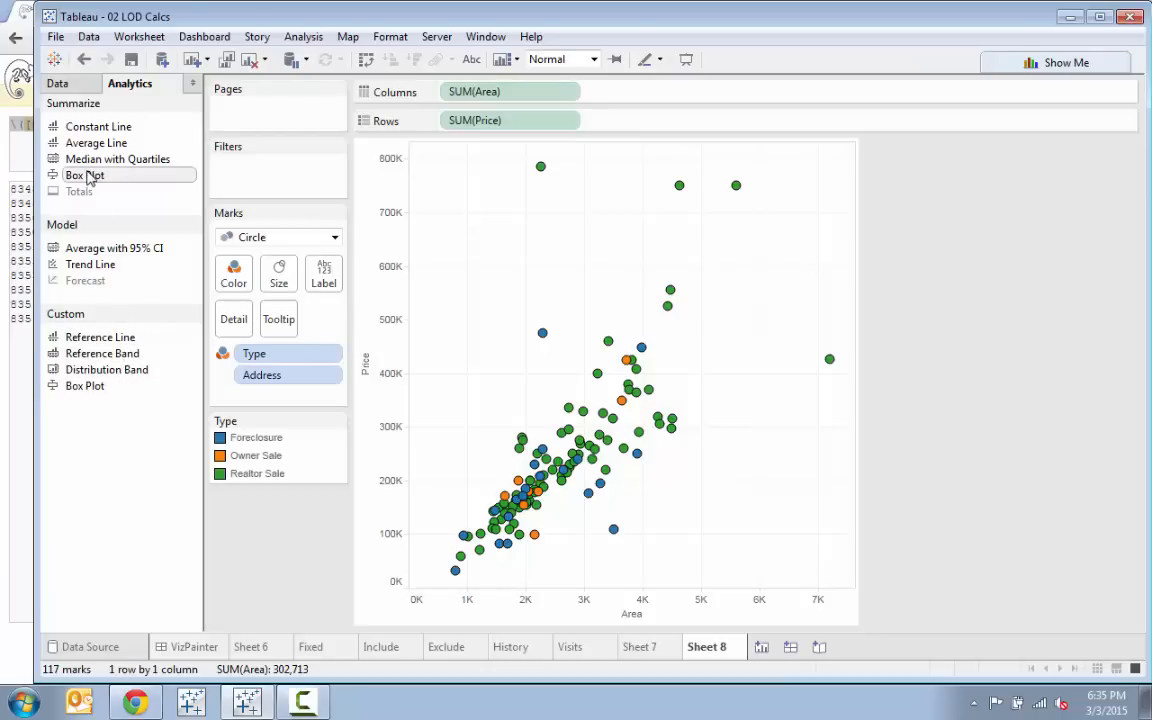
pyautogui.moveTo(88, 176)
pyautogui.mouseDown()
pyautogui.moveTo(147, 188)
pyautogui.moveTo(236, 175)
pyautogui.moveTo(456, 200)
pyautogui.moveTo(490, 235)
pyautogui.moveTo(512, 233)
pyautogui.moveTo(518, 257)
pyautogui.moveTo(512, 178)
pyautogui.moveTo(512, 234)
pyautogui.mouseUp()
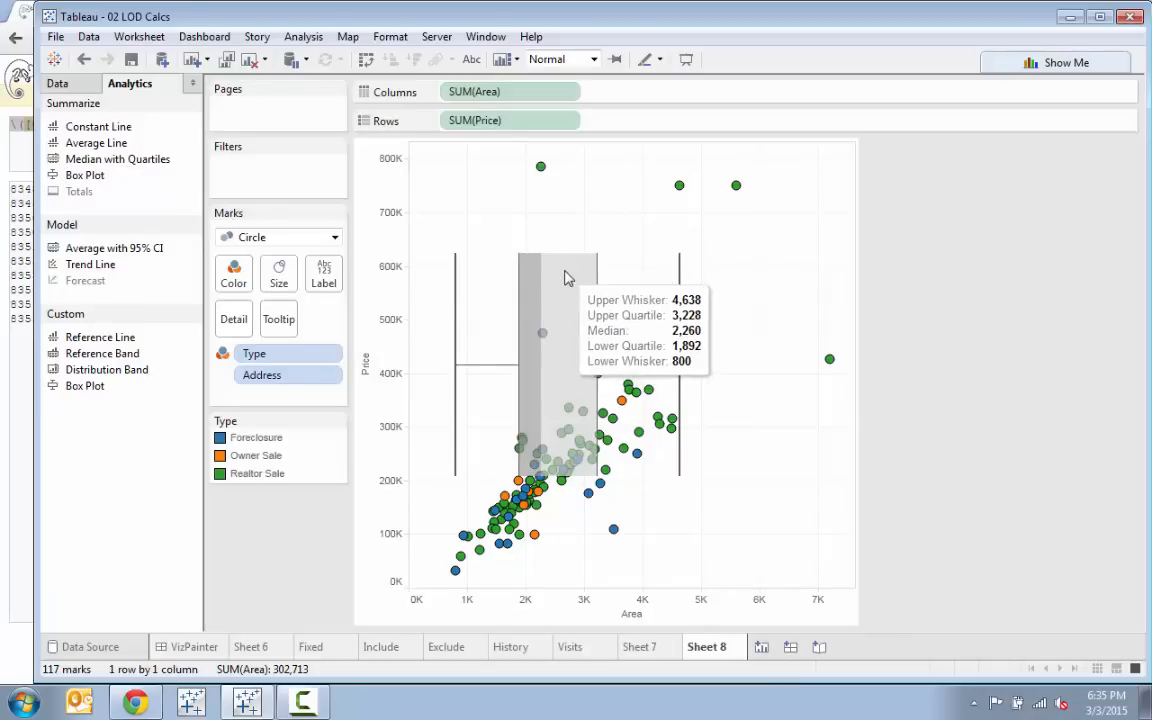
pyautogui.moveTo(512, 255); pyautogui.dragTo(213, 549)
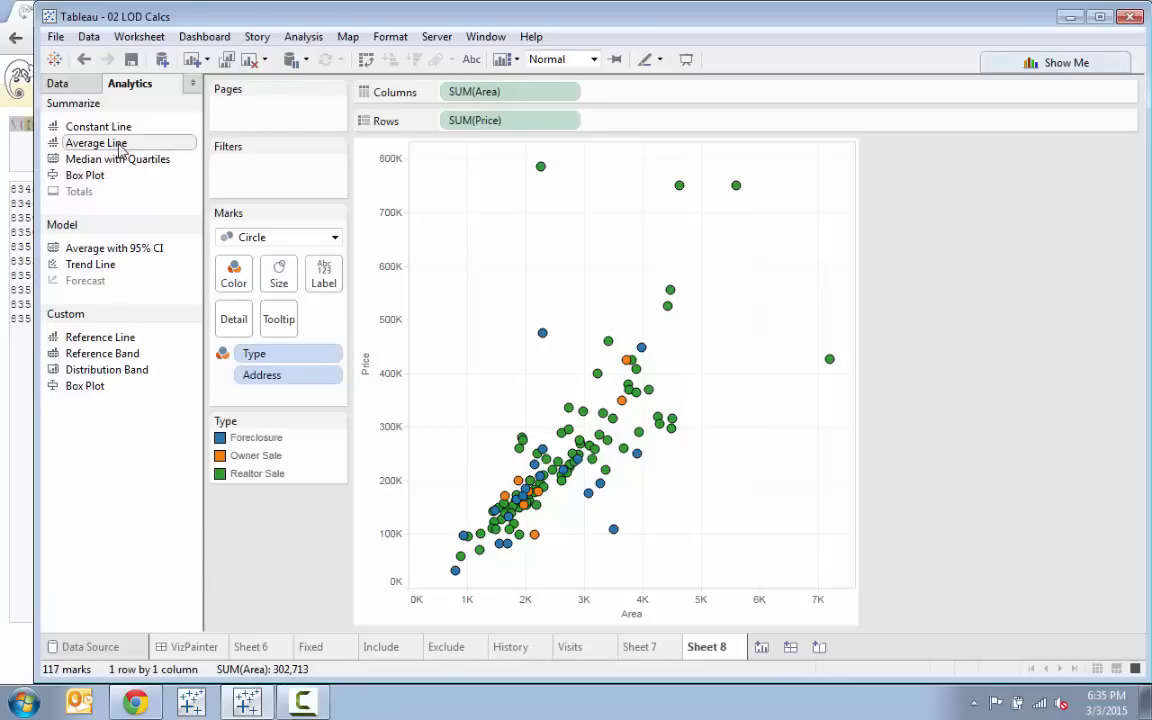
# Add an average line for Area to the scatter plot
pyautogui.moveTo(118, 148); pyautogui.dragTo(580, 238)
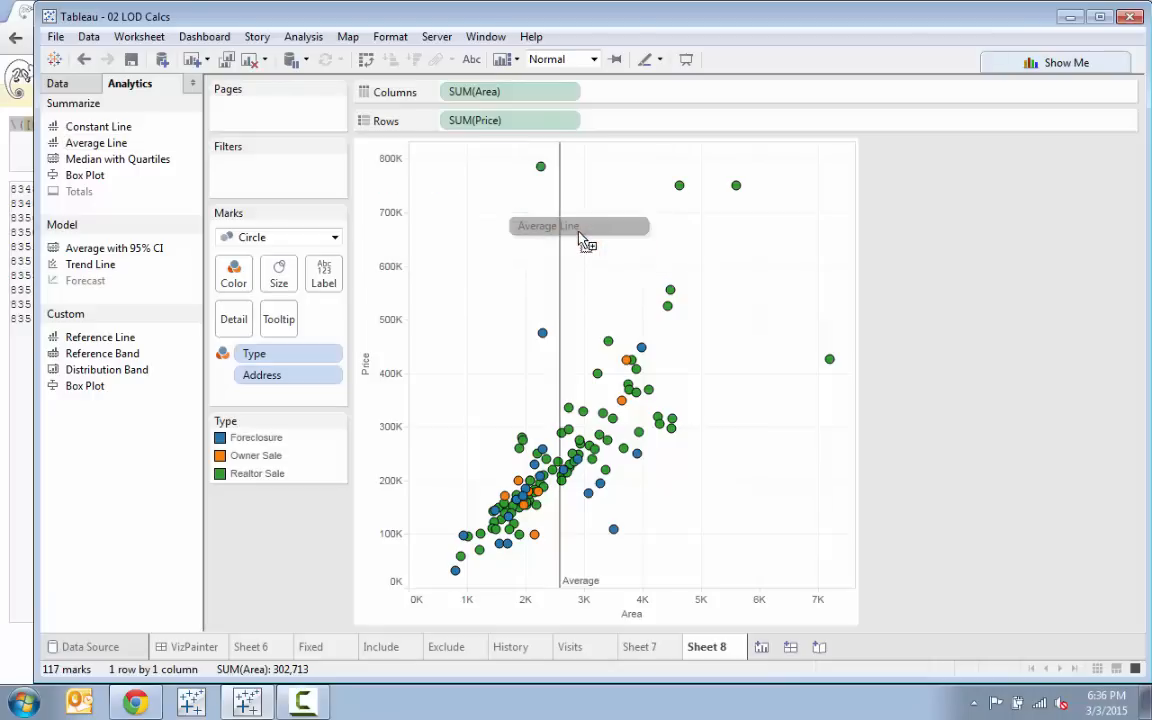
pyautogui.moveTo(565, 235)
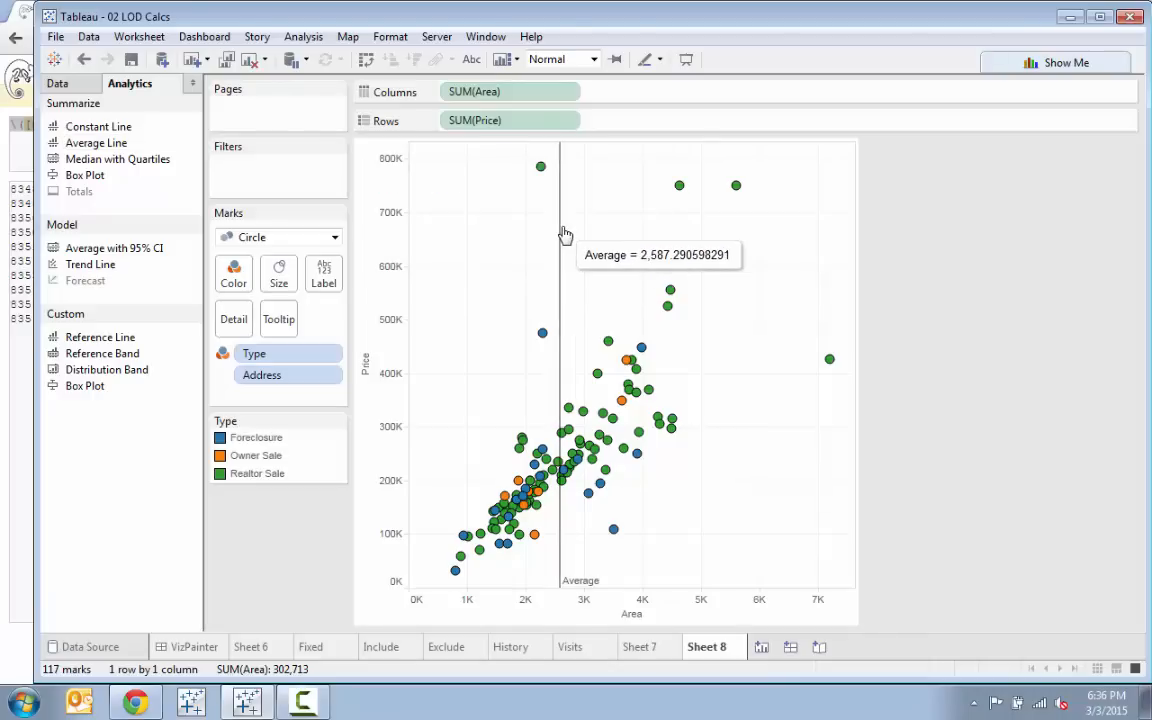
# Remove the Area average line and add average lines for both Area and Price across the whole scatter plot
pyautogui.moveTo(560, 239); pyautogui.dragTo(252, 540)
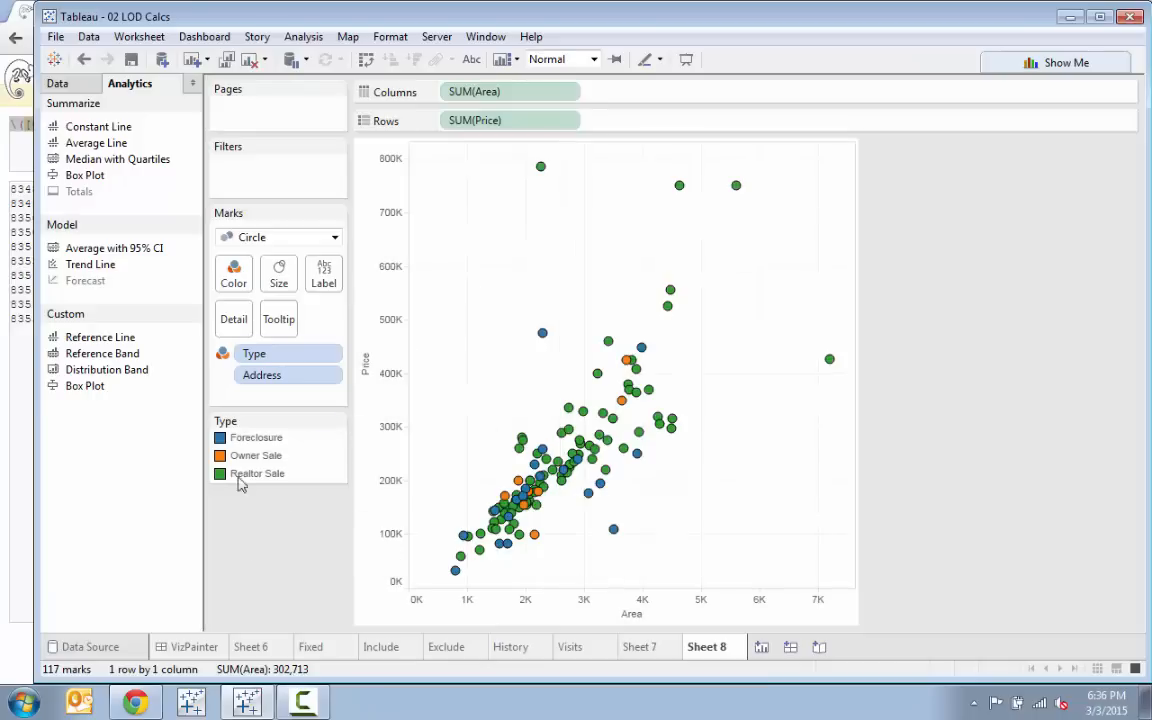
pyautogui.moveTo(113, 150); pyautogui.dragTo(533, 177)
pyautogui.moveTo(532, 171); pyautogui.dragTo(528, 176)
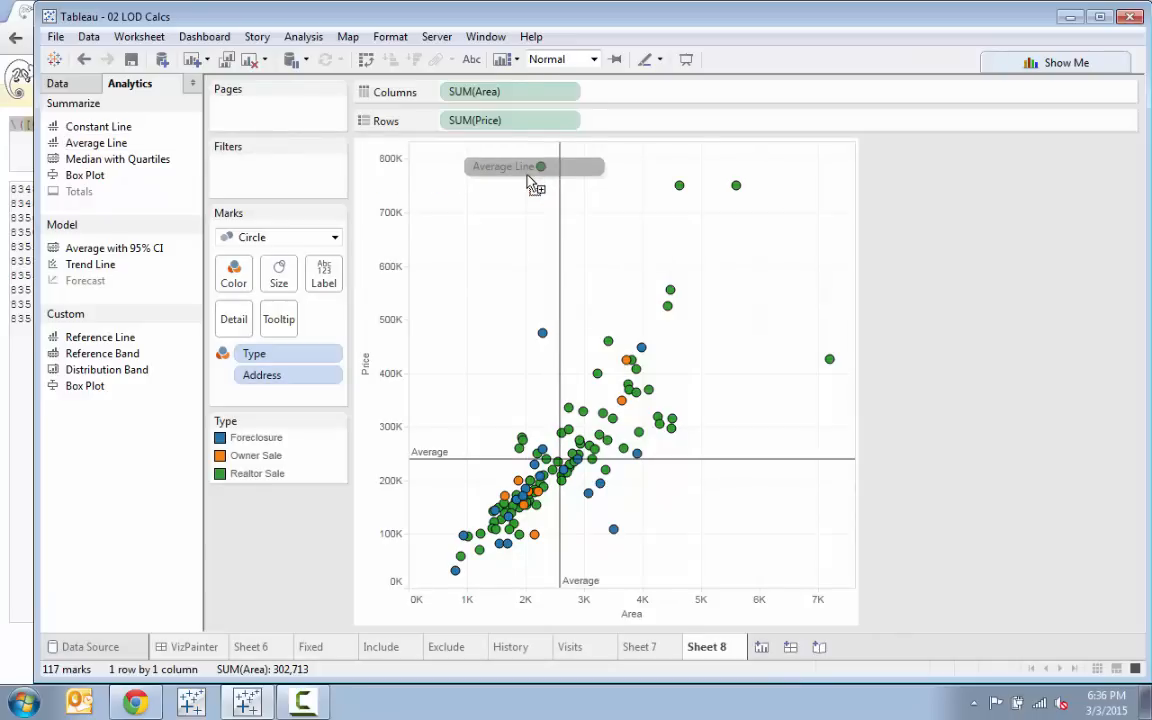
# Examine the aggregation choices available for the Area average line, keeping it set to Average
pyautogui.moveTo(563, 227)
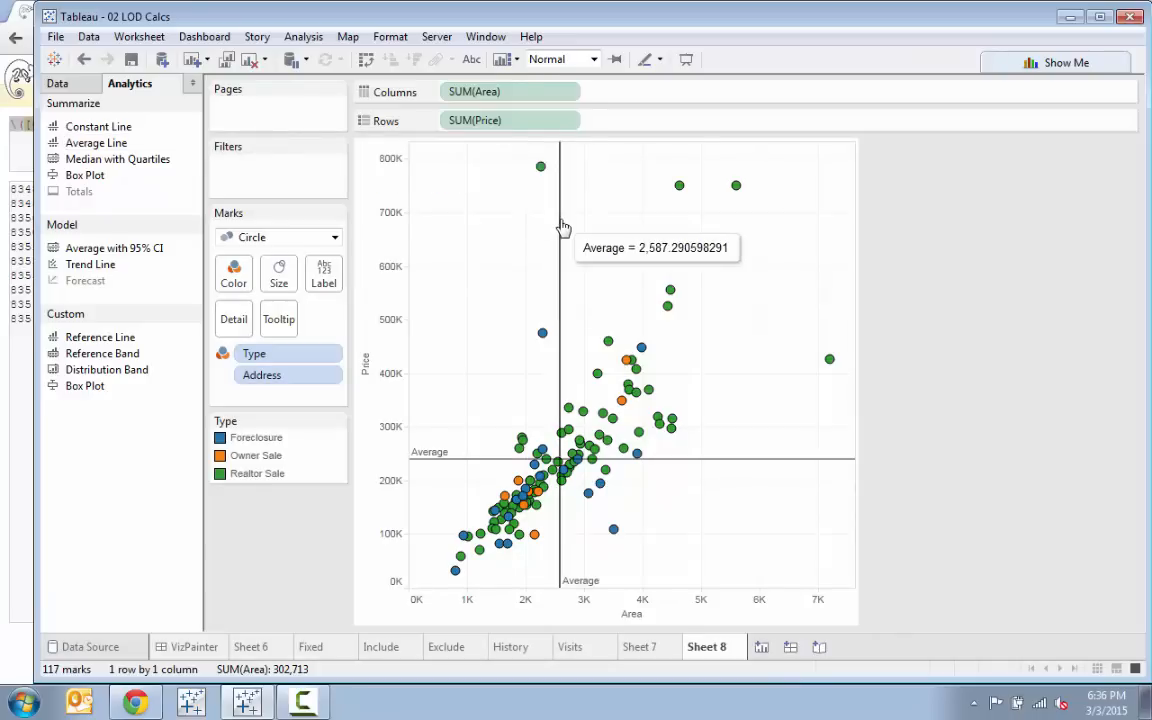
pyautogui.click(561, 227)
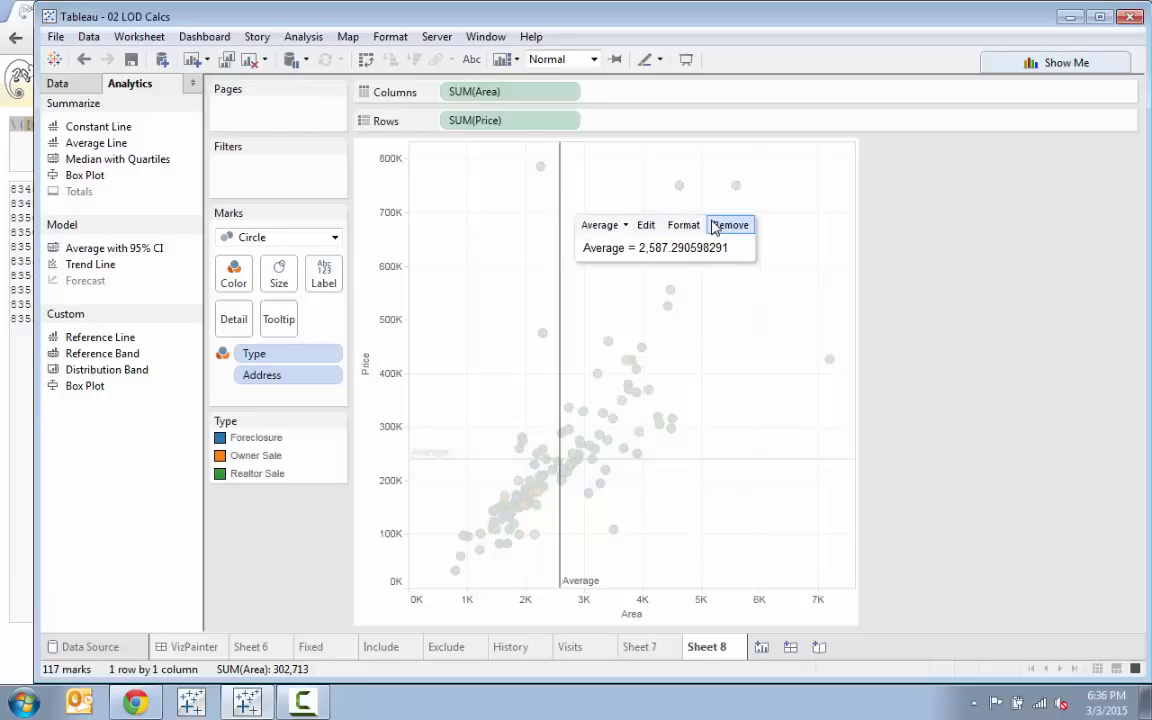
pyautogui.click(626, 228)
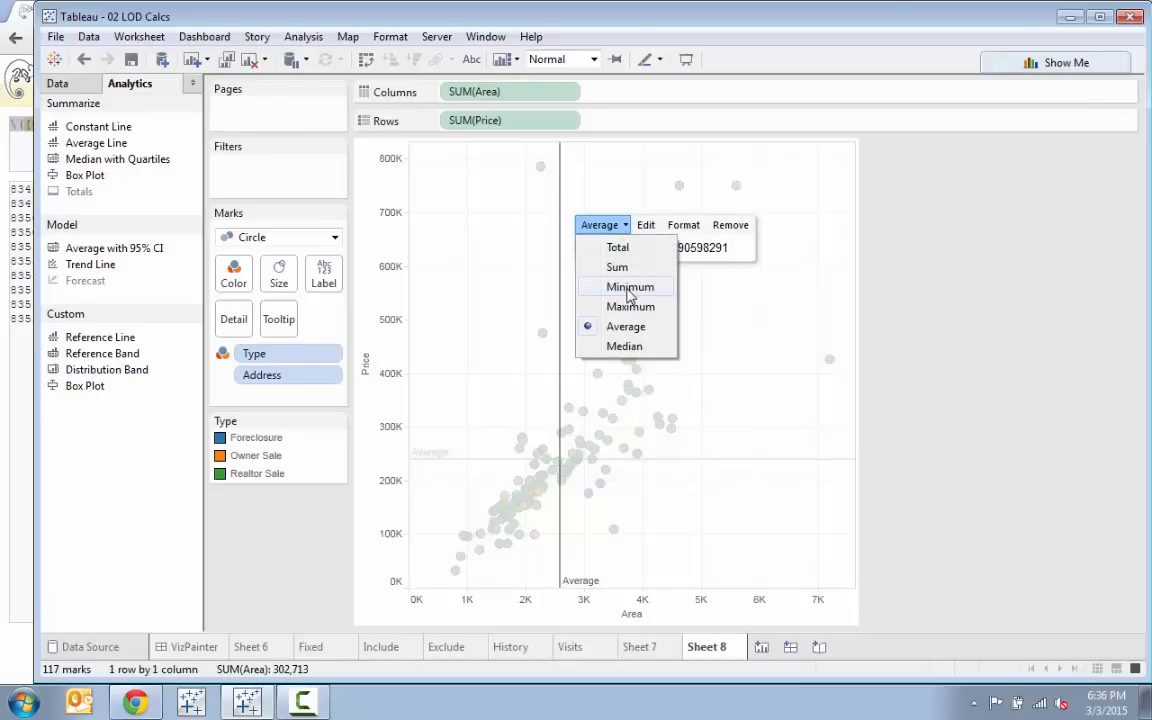
pyautogui.click(716, 325)
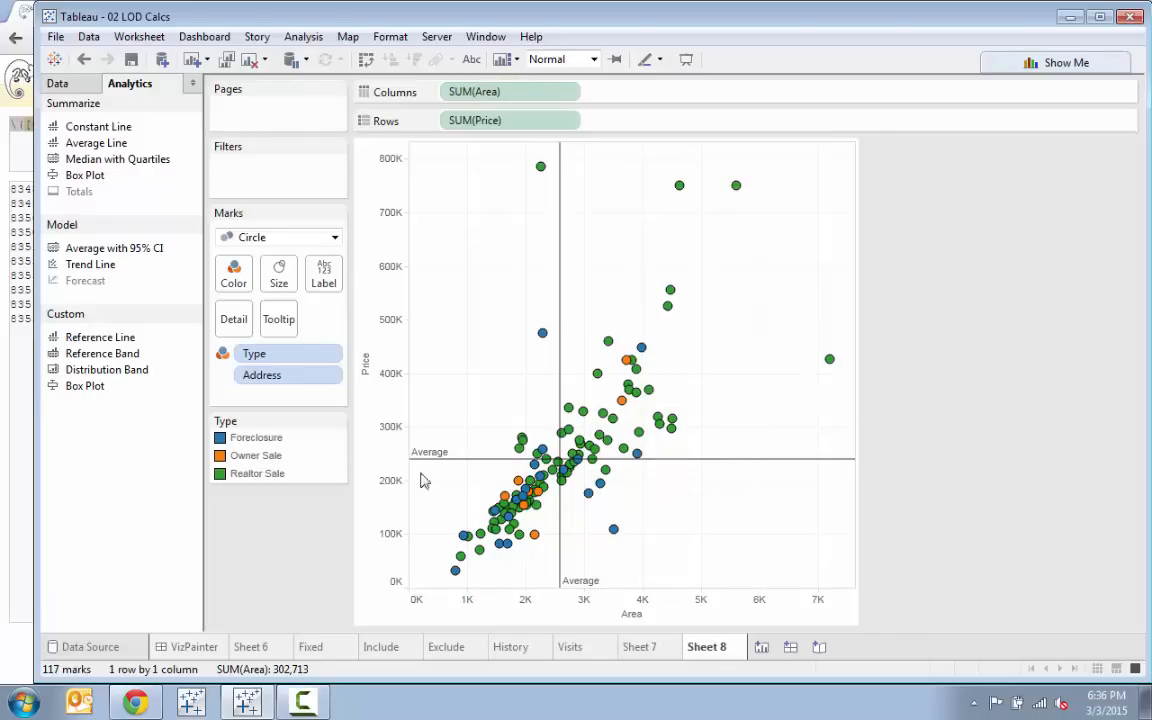
# Select a cluster of larger, pricier houses and a cluster of small, cheap ones to compare their recalculated averages, and clear each selection
pyautogui.moveTo(570, 298)
pyautogui.moveTo(584, 272); pyautogui.dragTo(733, 446)
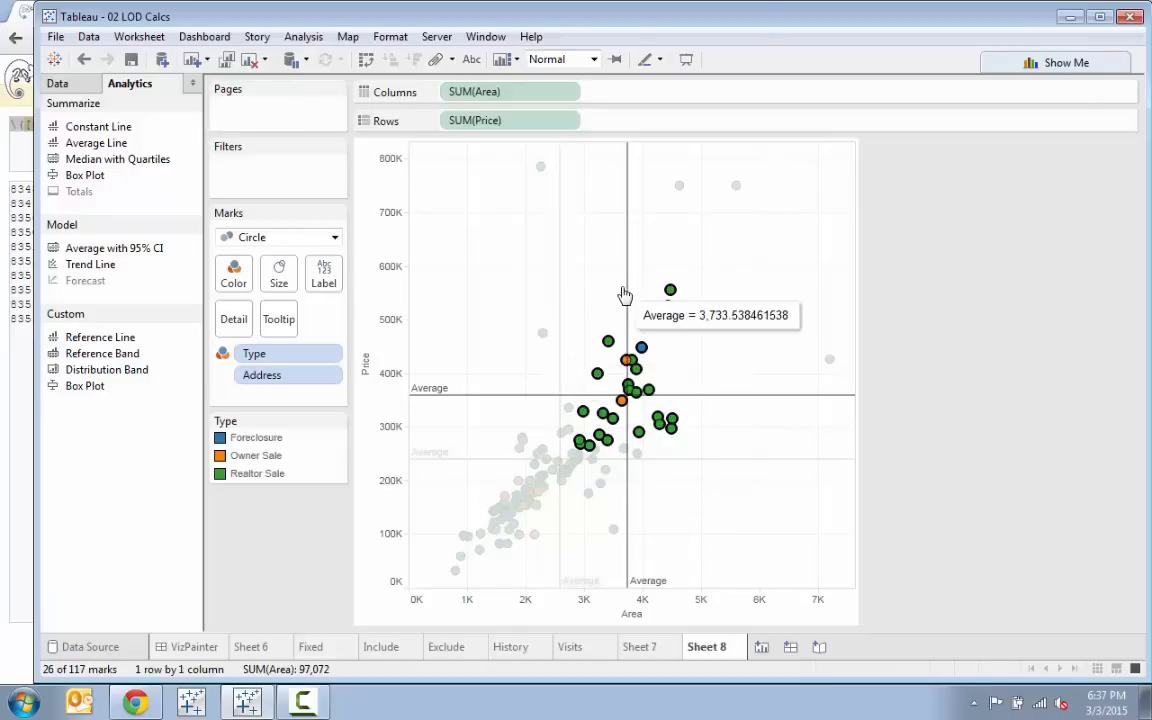
pyautogui.click(754, 485)
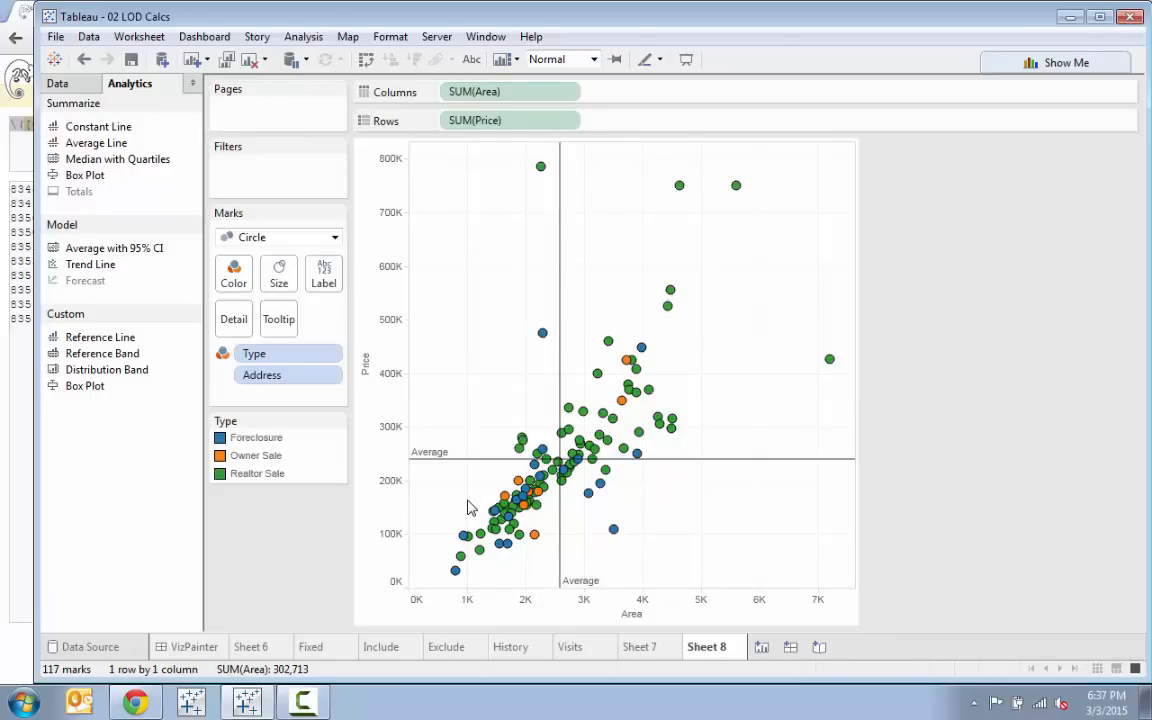
pyautogui.moveTo(420, 447); pyautogui.dragTo(527, 563)
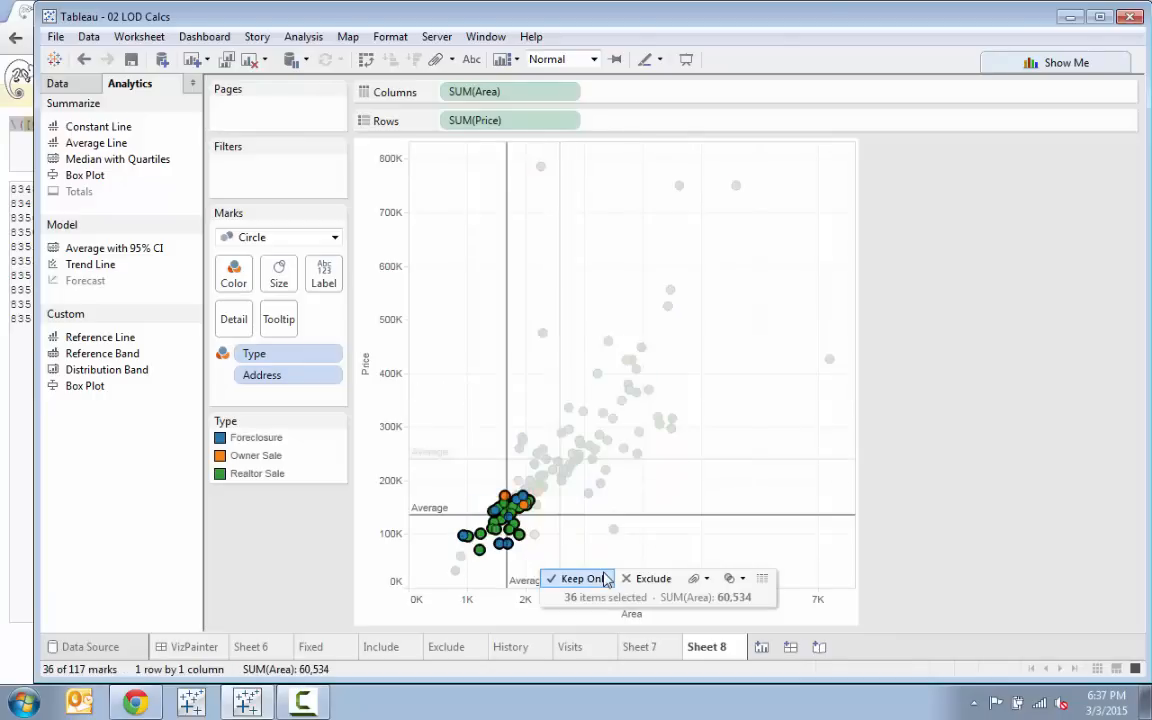
pyautogui.click(445, 411)
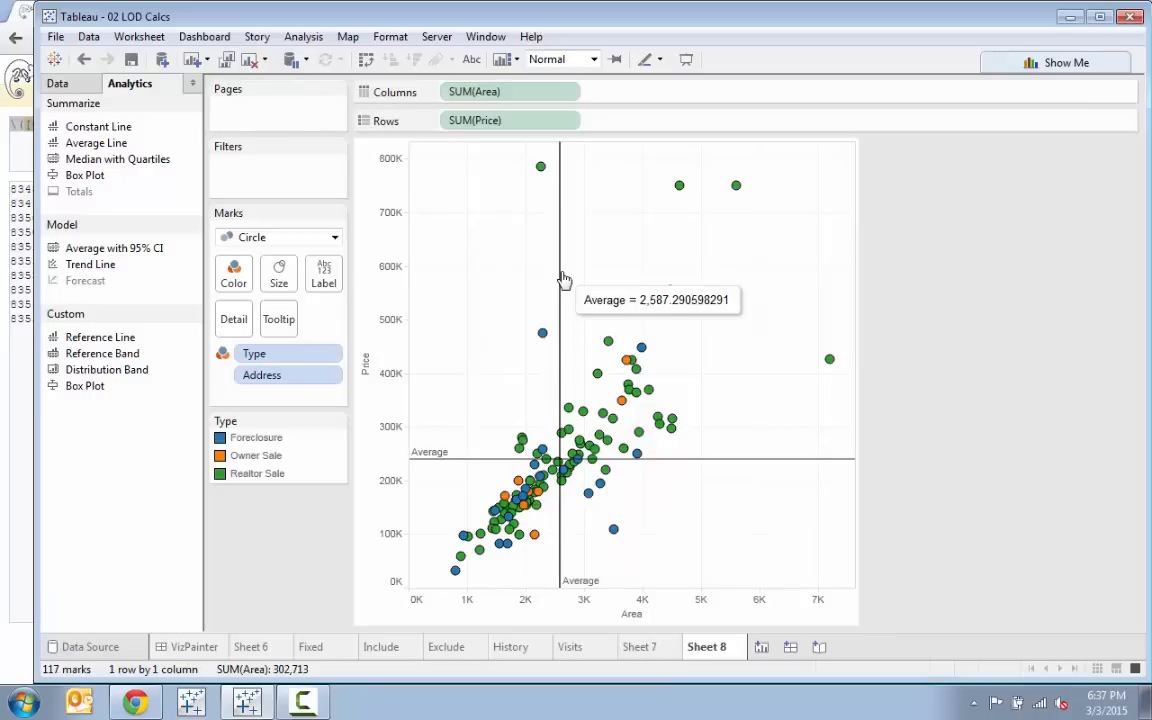
# Remove the Area and Price average lines from the scatter plot, leaving no marks selected
pyautogui.moveTo(564, 278); pyautogui.dragTo(972, 246)
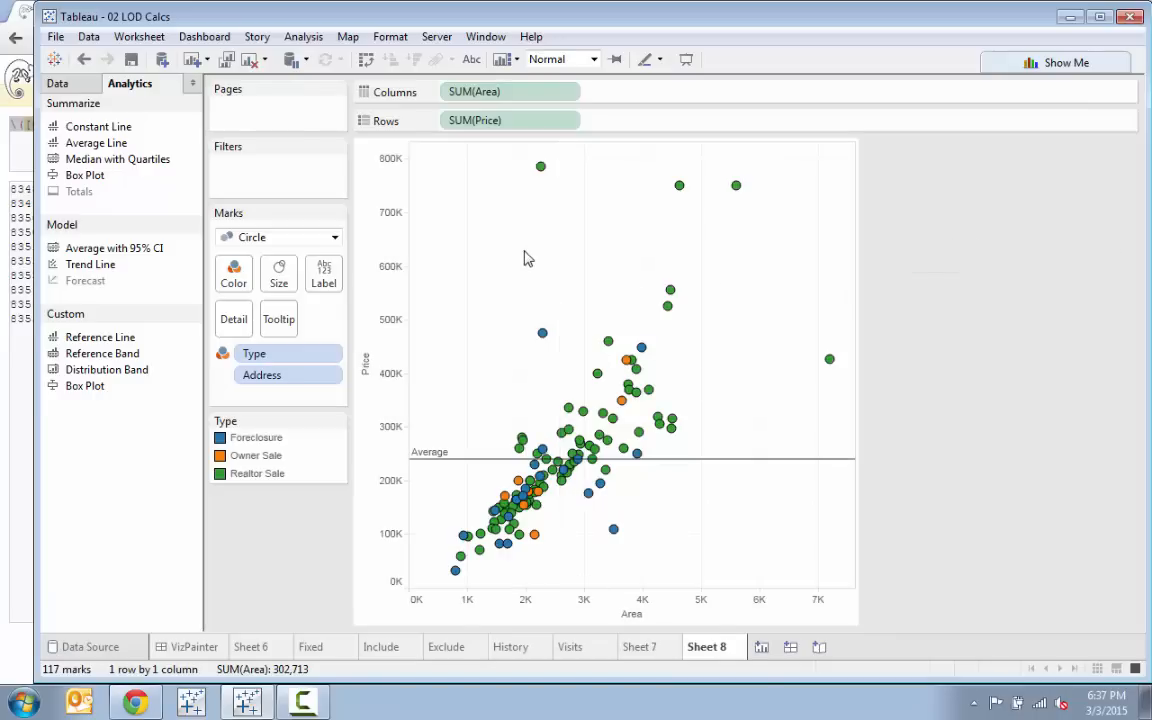
pyautogui.moveTo(524, 250); pyautogui.dragTo(725, 381)
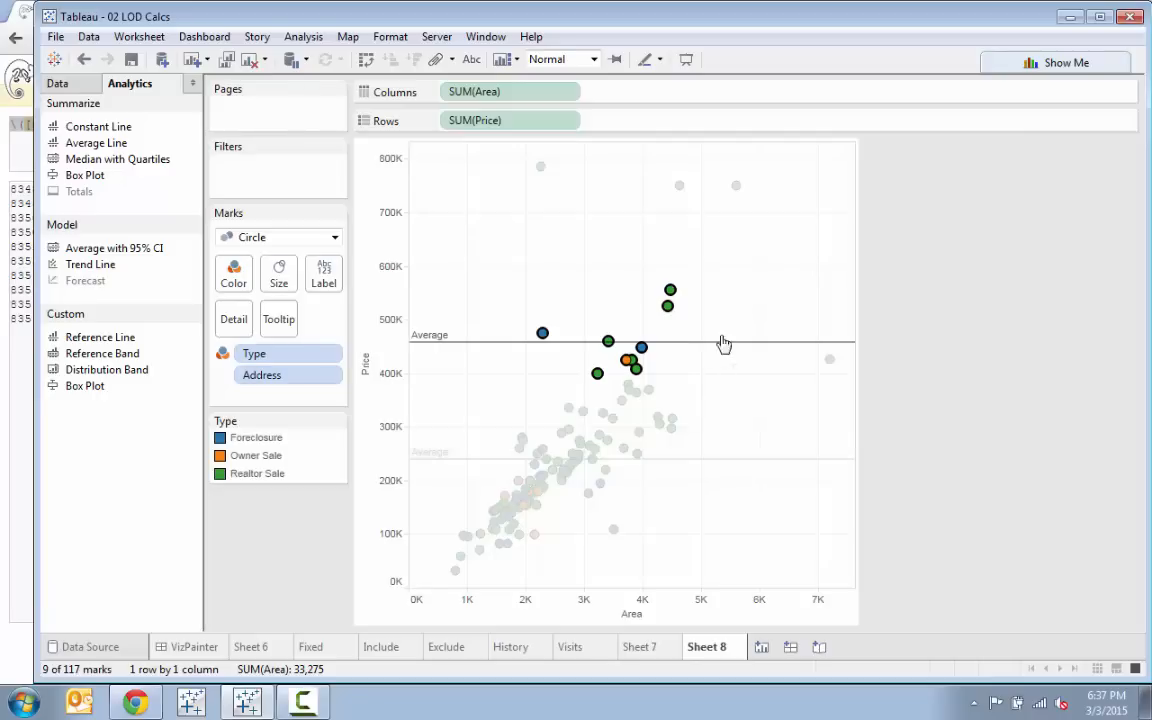
pyautogui.moveTo(706, 468)
pyautogui.moveTo(706, 468); pyautogui.dragTo(900, 430)
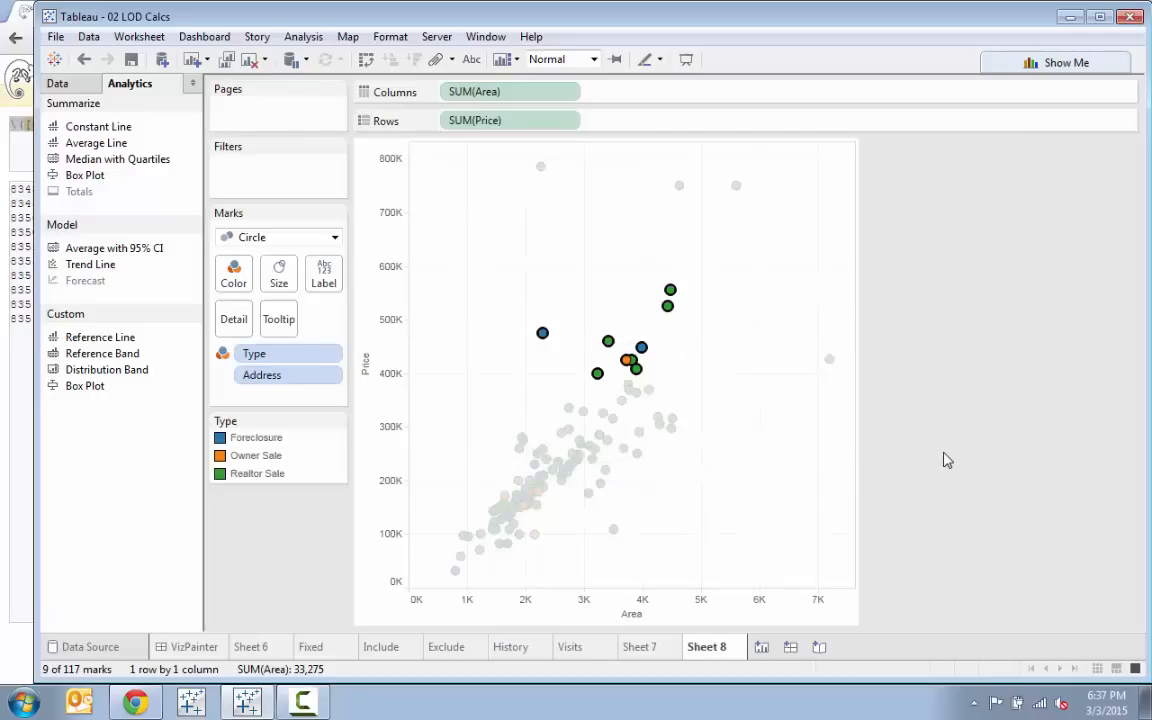
pyautogui.click(722, 407)
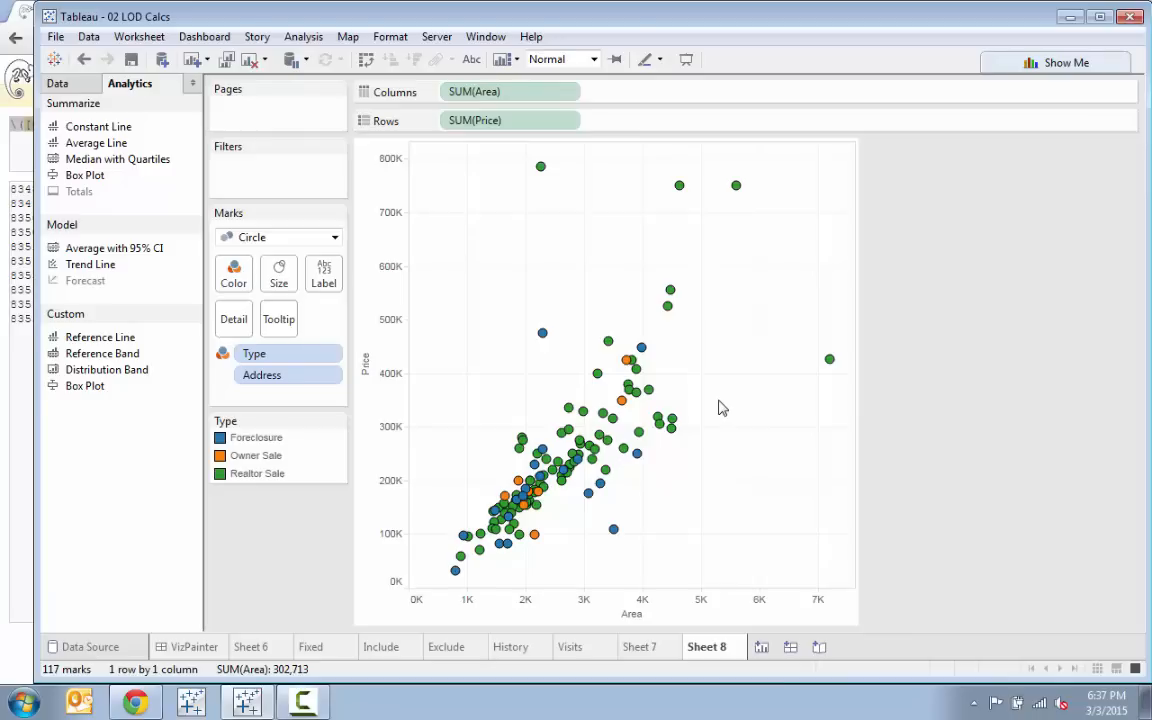
# Select the cluster of marks priced from about 300K to 560K, view their summary data, and close the data window
pyautogui.moveTo(521, 283); pyautogui.dragTo(681, 430)
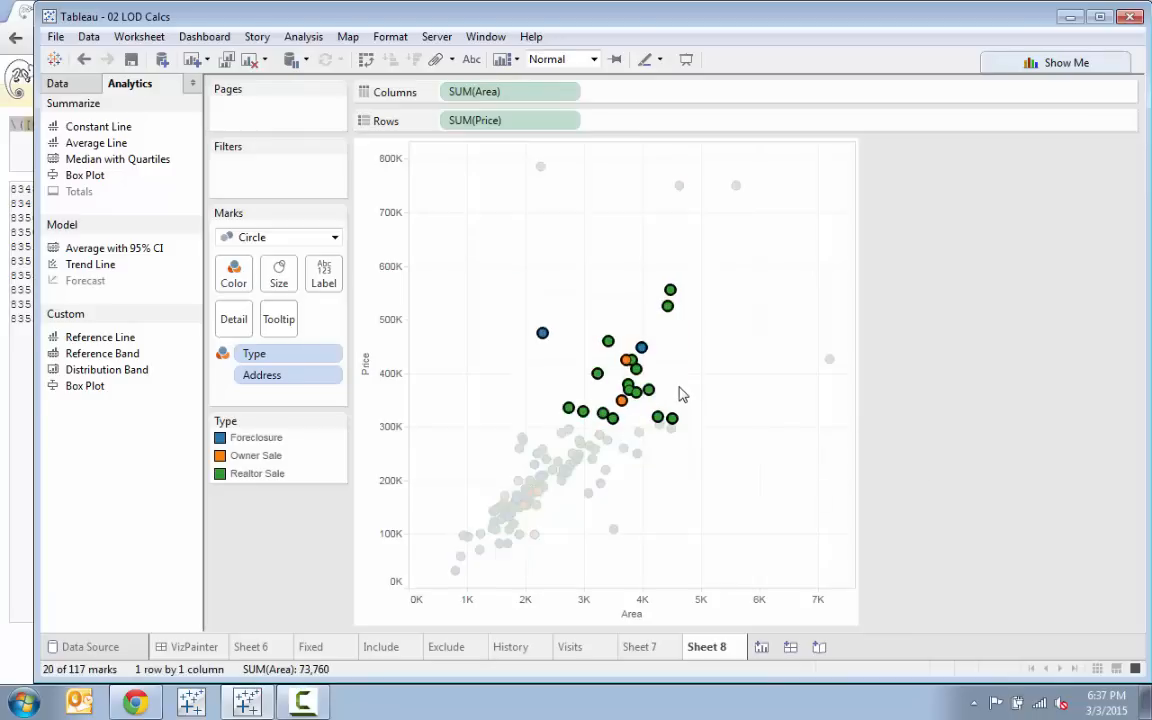
pyautogui.moveTo(637, 375)
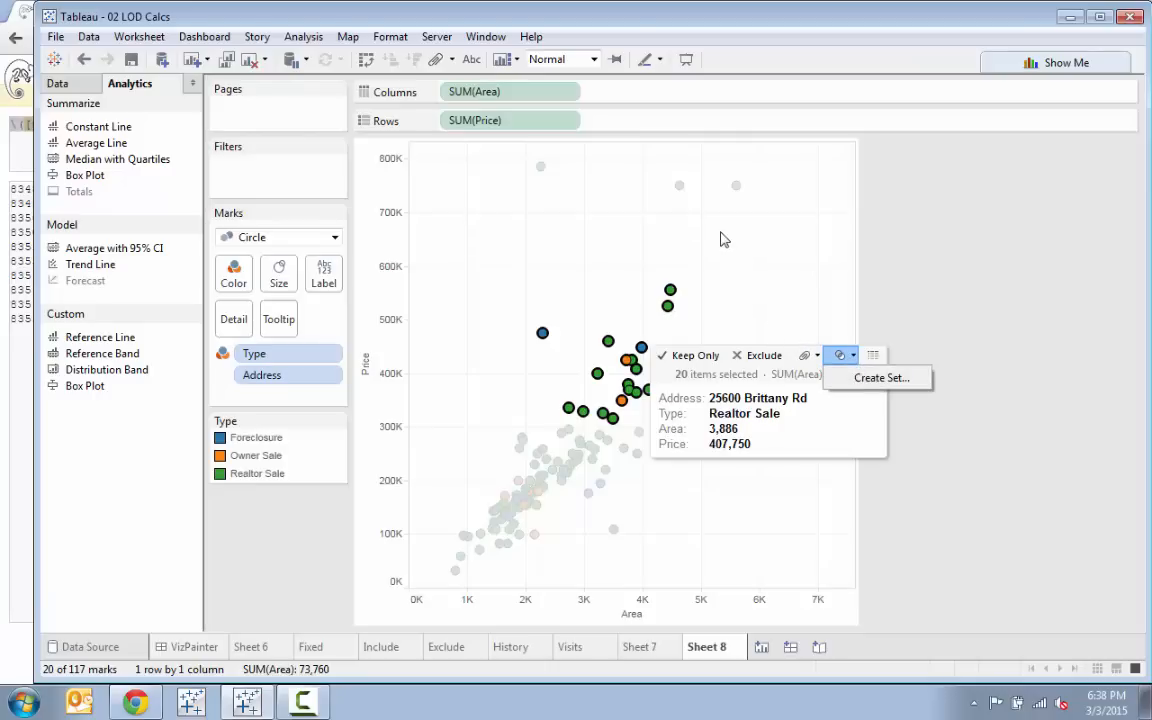
pyautogui.click(871, 358)
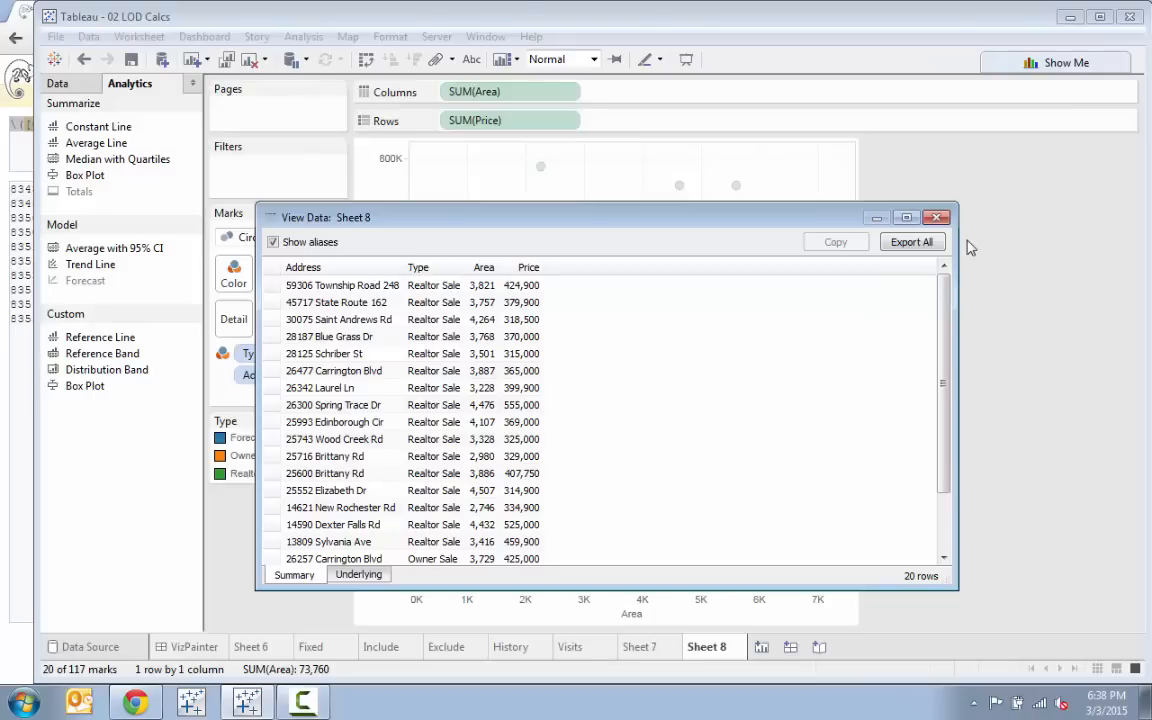
pyautogui.click(936, 217)
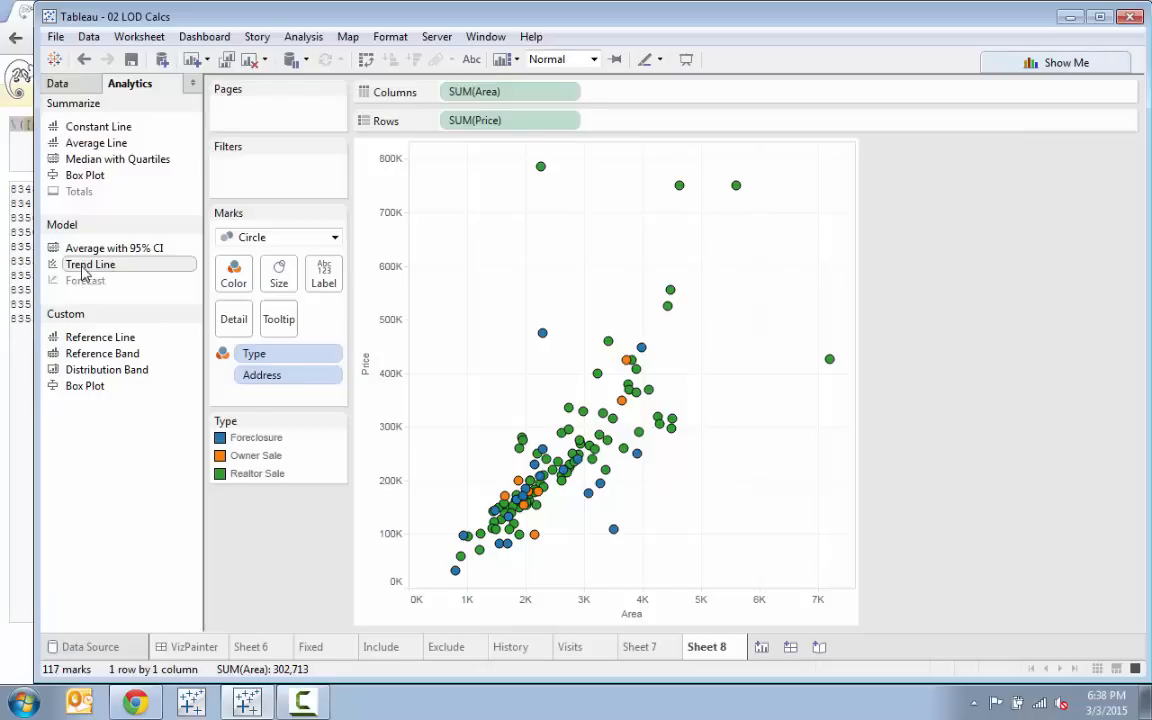
# Add a logarithmic trend line to the scatter plot and disallow a separate trend line per color
pyautogui.moveTo(84, 272); pyautogui.dragTo(428, 187)
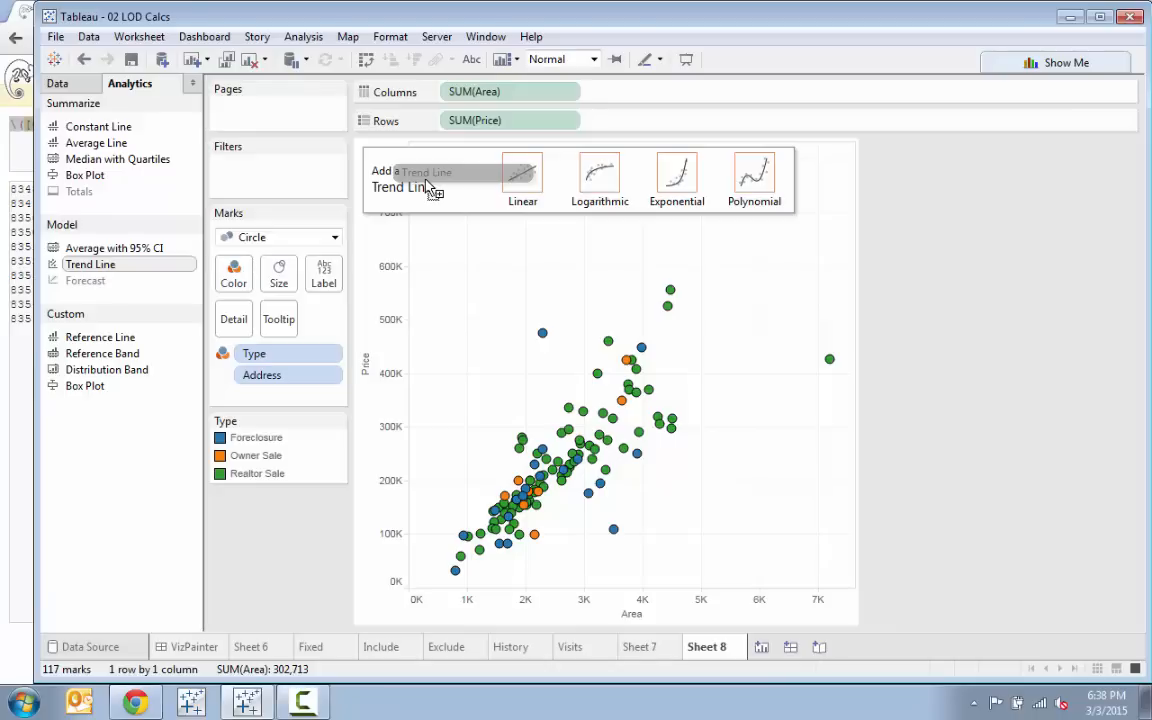
pyautogui.moveTo(426, 181); pyautogui.dragTo(604, 175)
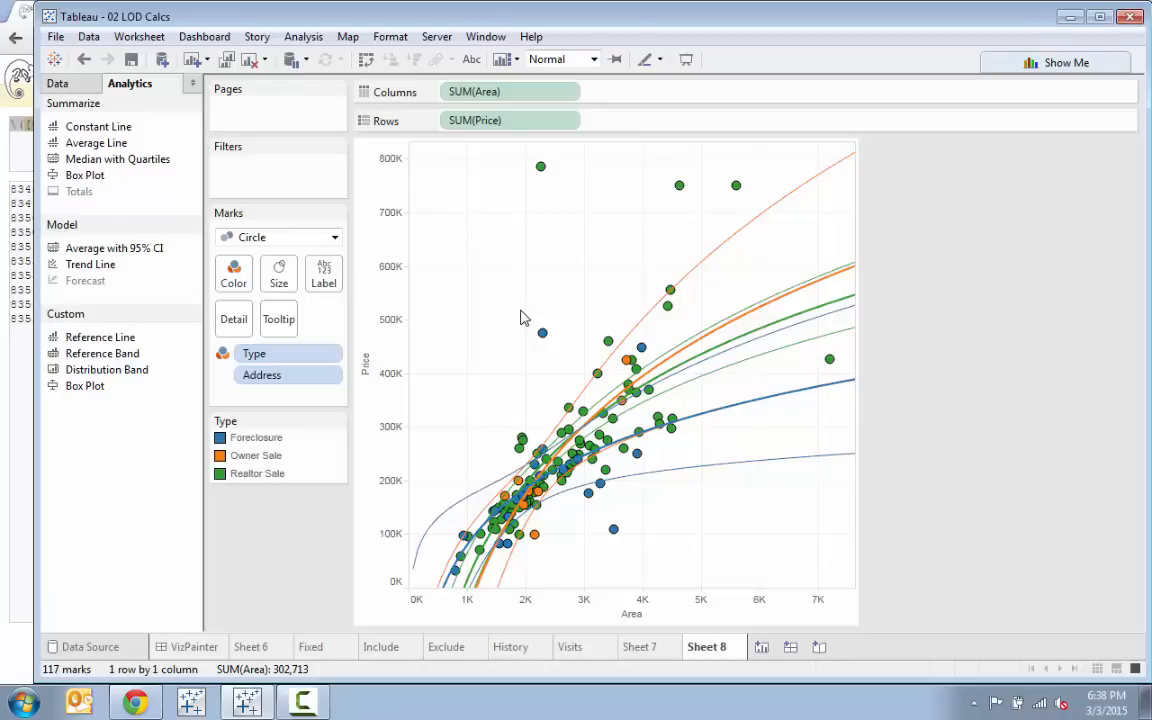
pyautogui.rightClick(520, 317)
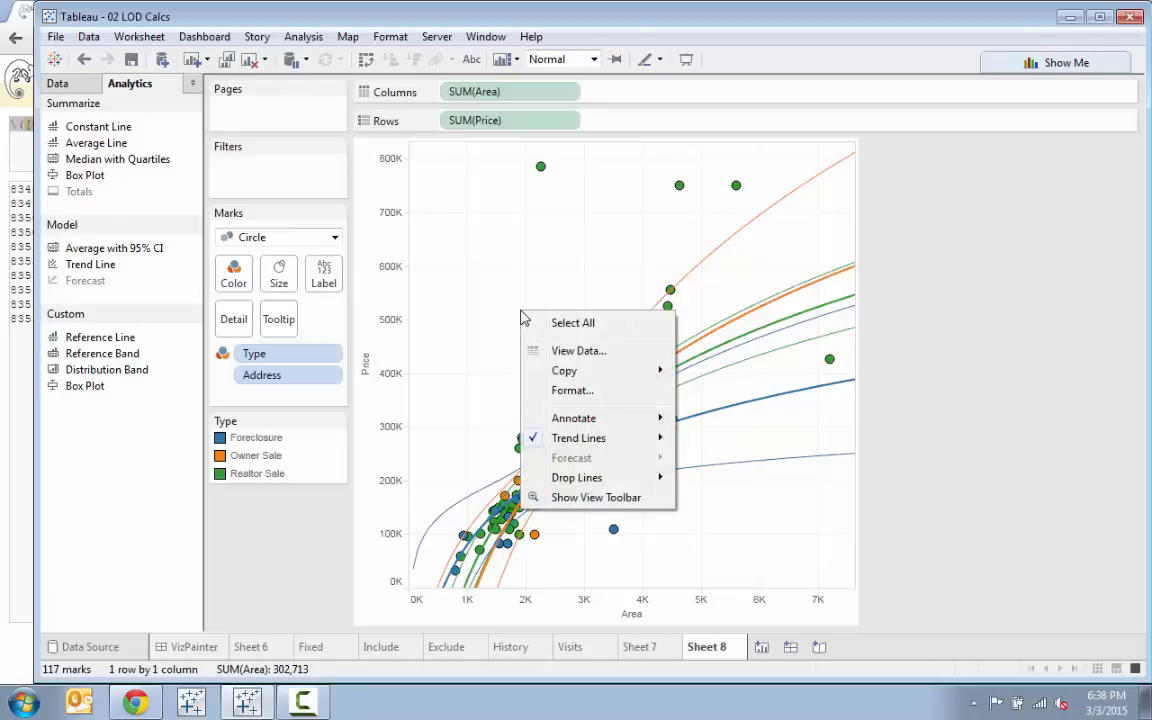
pyautogui.moveTo(597, 441)
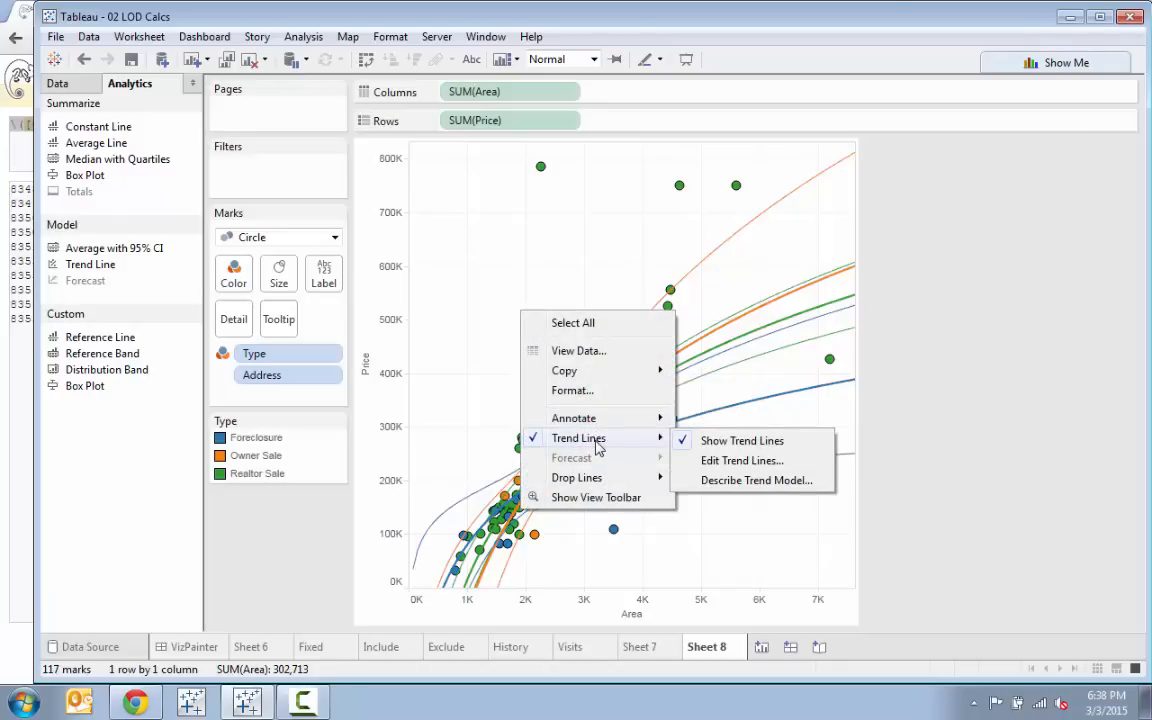
pyautogui.click(722, 462)
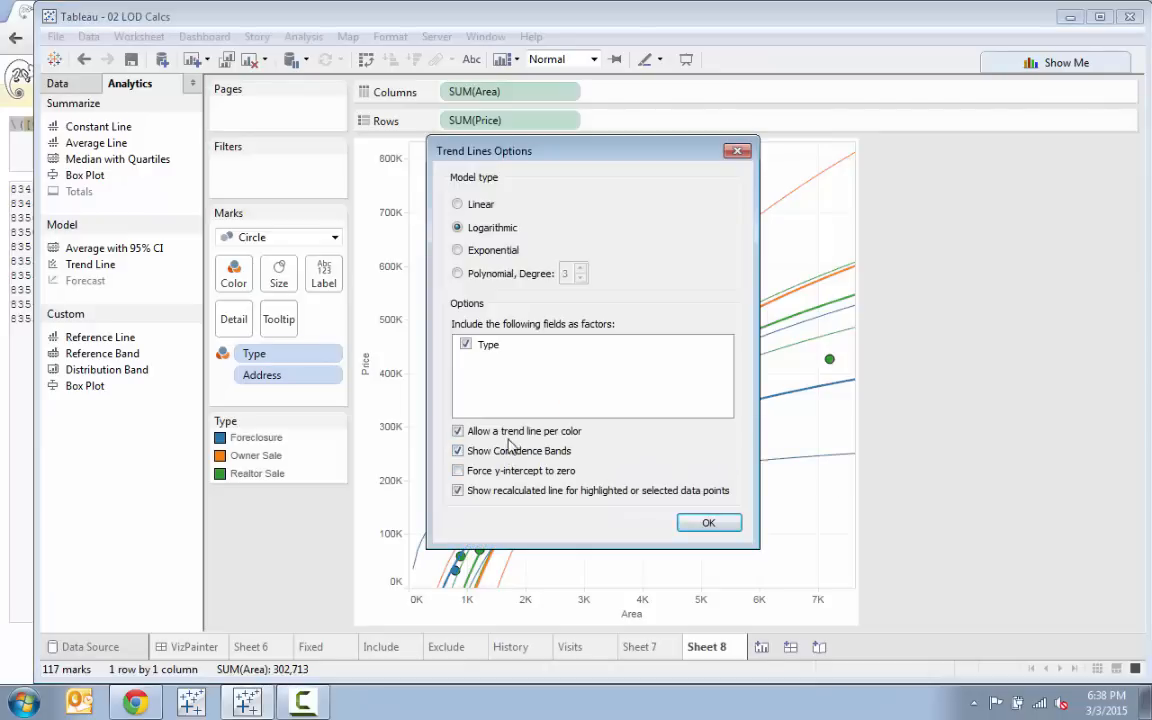
pyautogui.click(458, 431)
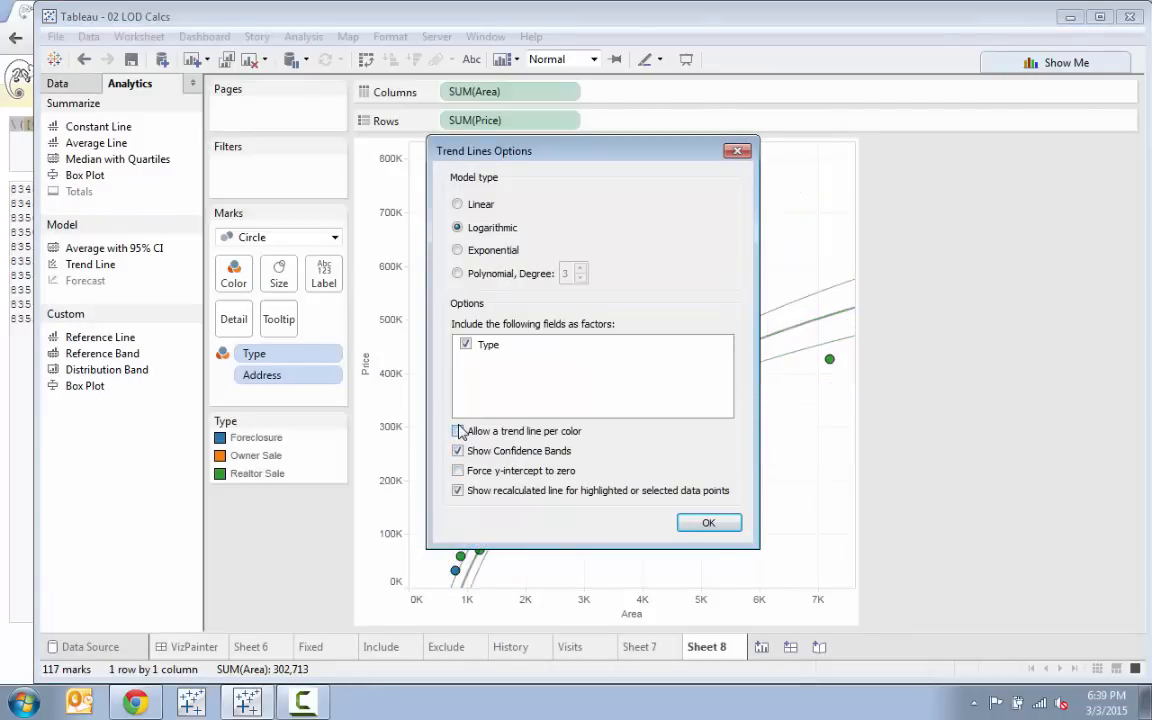
pyautogui.click(710, 525)
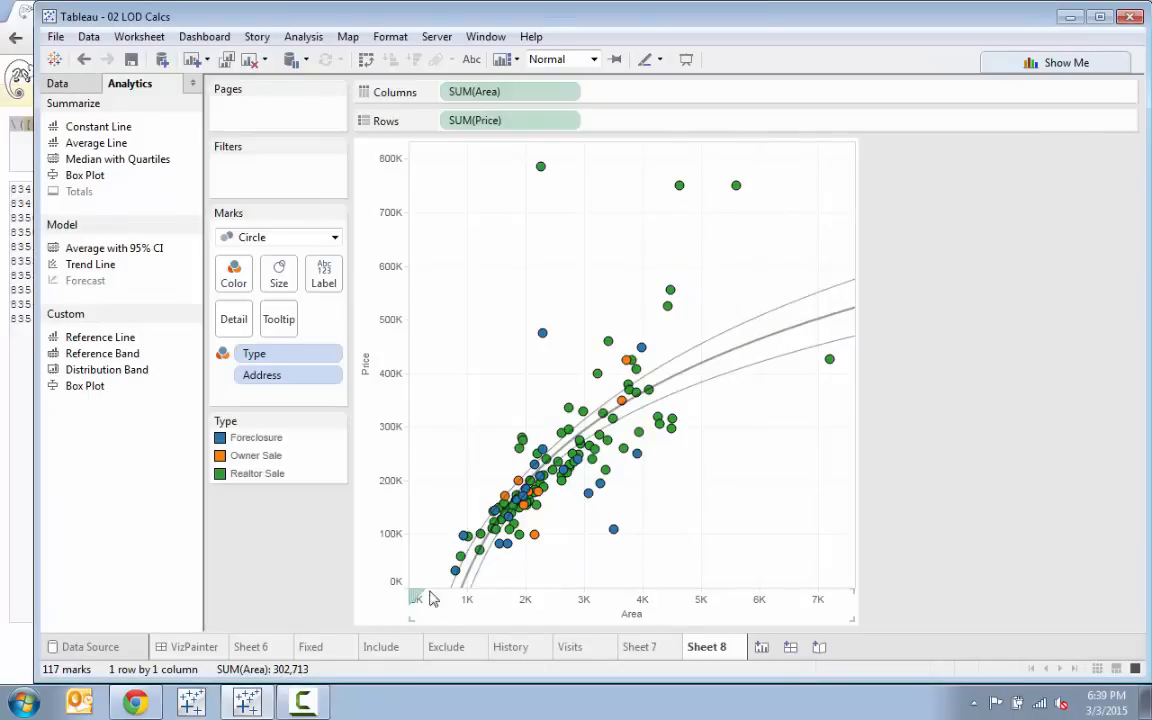
# Try an exponential trend line on the scatter plot, and replace it with a polynomial one
pyautogui.moveTo(566, 463)
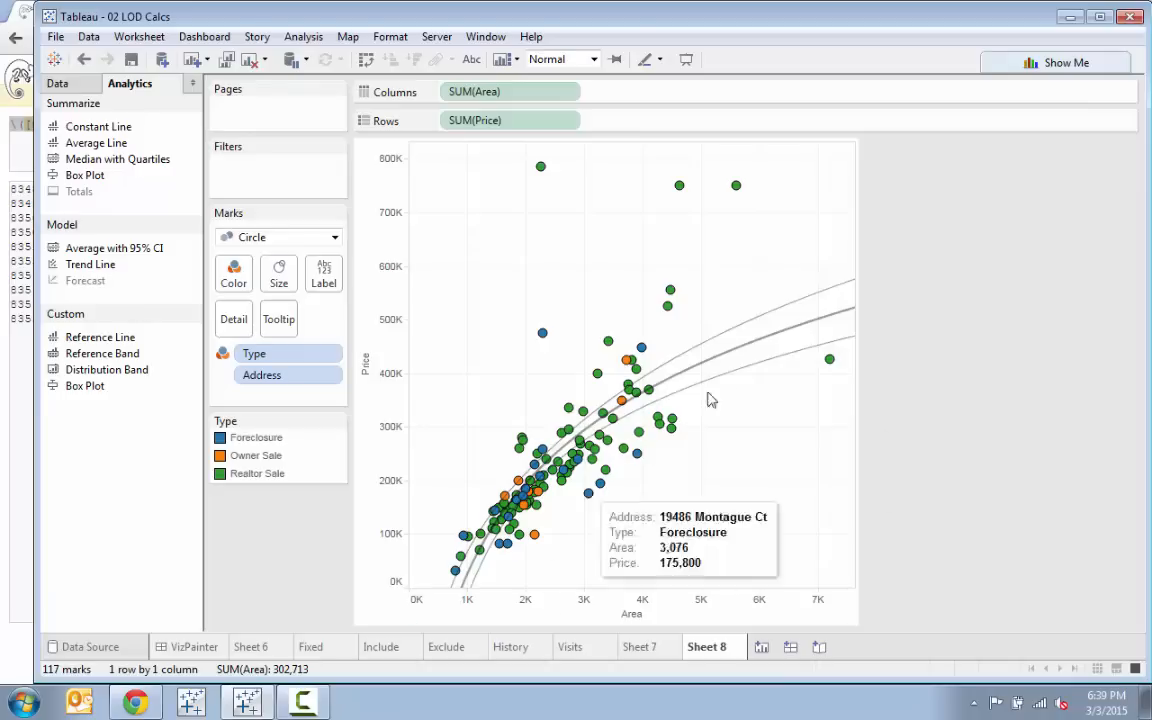
pyautogui.moveTo(773, 362)
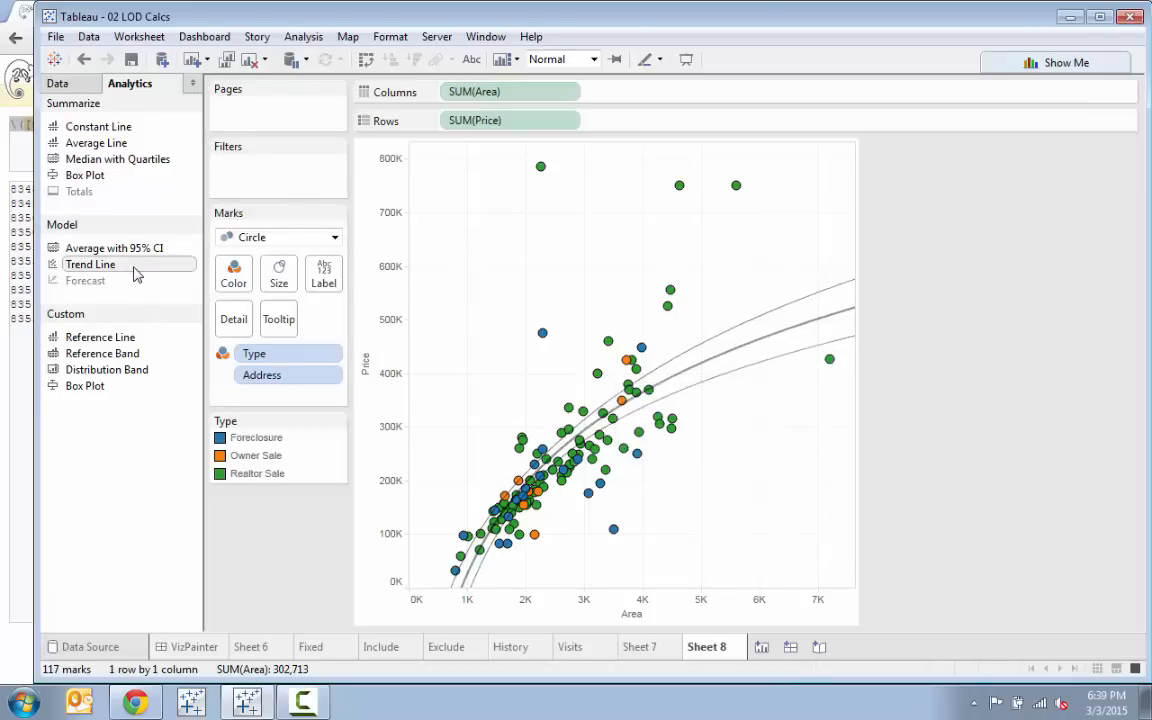
pyautogui.moveTo(135, 275); pyautogui.dragTo(665, 182)
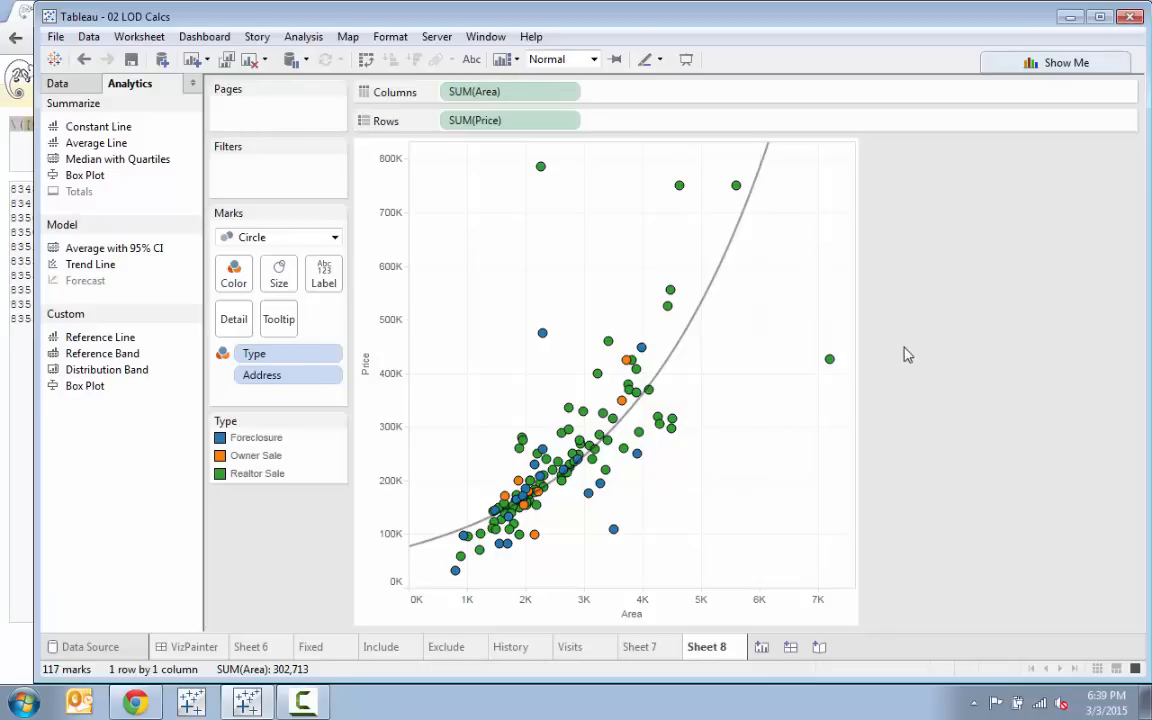
pyautogui.moveTo(738, 255)
pyautogui.moveTo(90, 264); pyautogui.dragTo(752, 185)
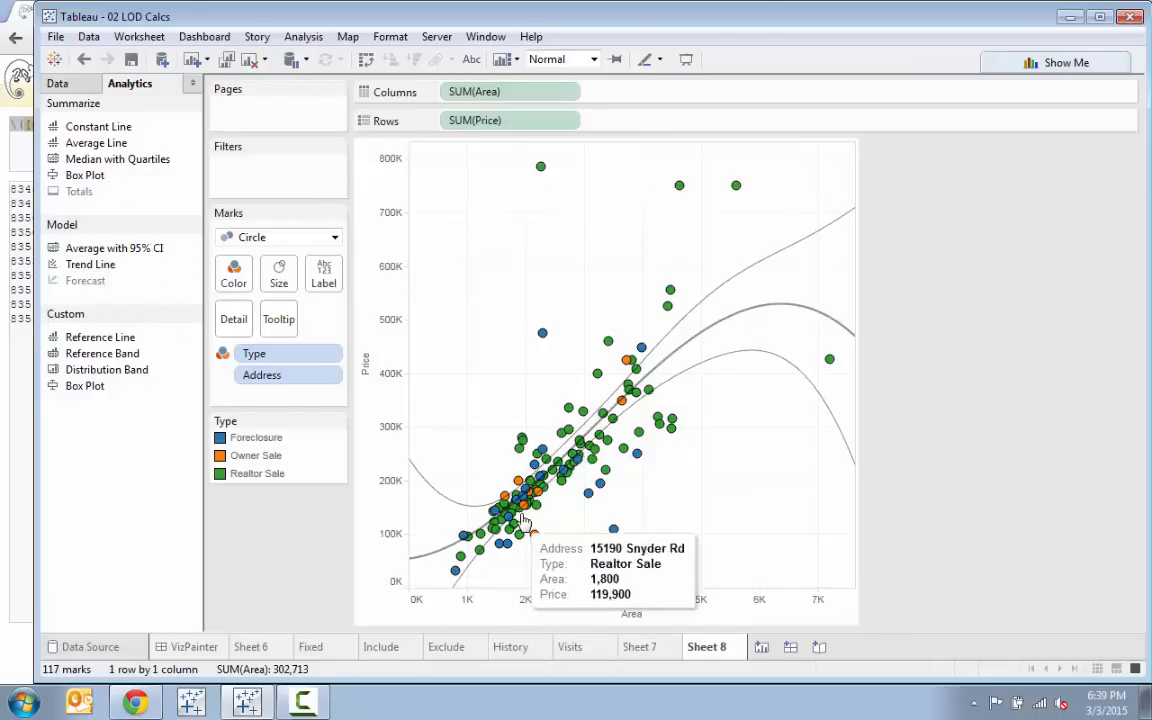
# Try hiding the confidence bands of the polynomial trend line, and turn them back on
pyautogui.moveTo(538, 462)
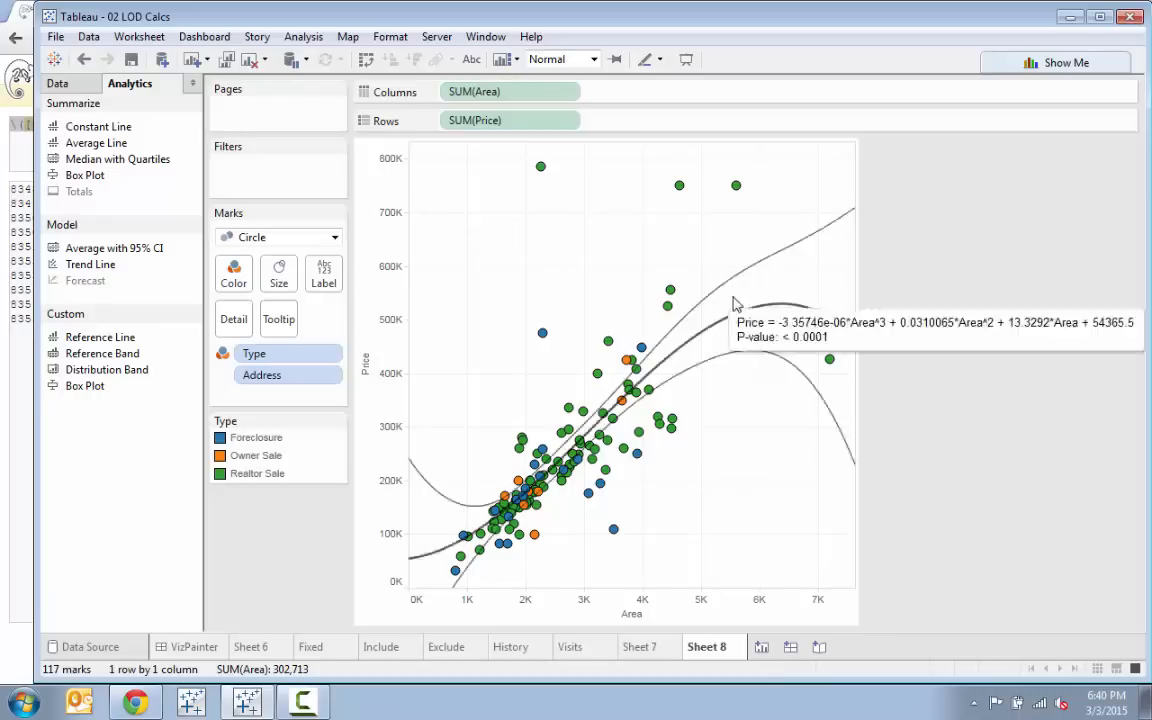
pyautogui.click(758, 314)
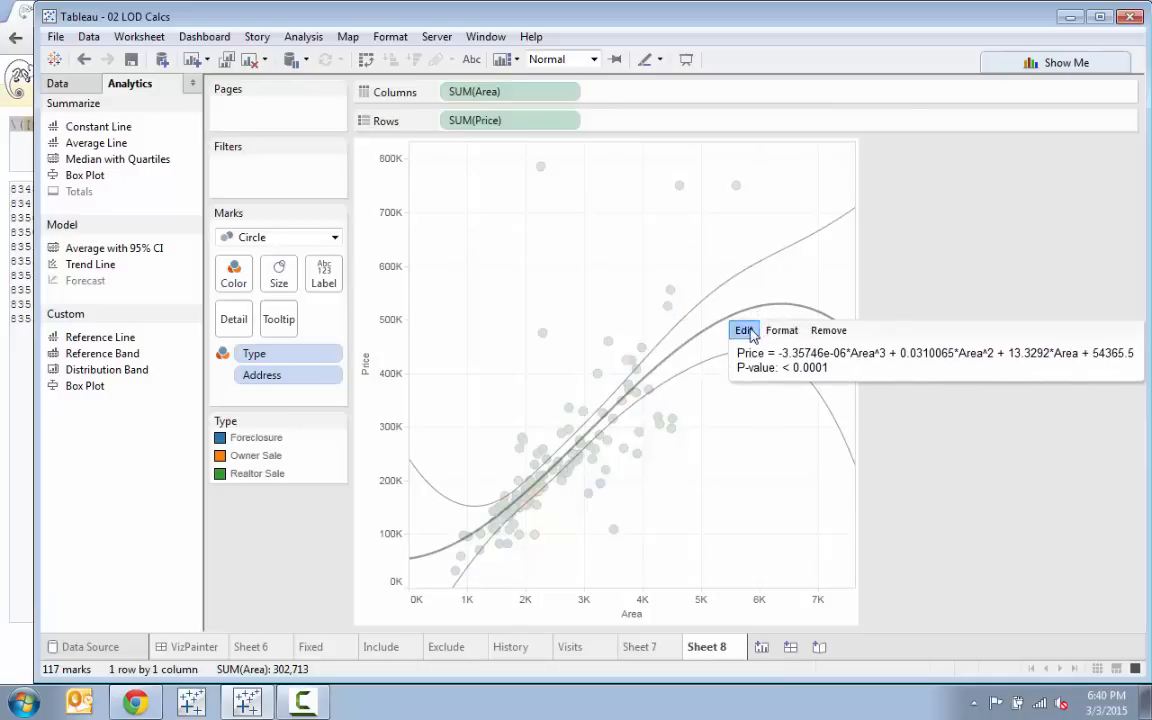
pyautogui.click(744, 330)
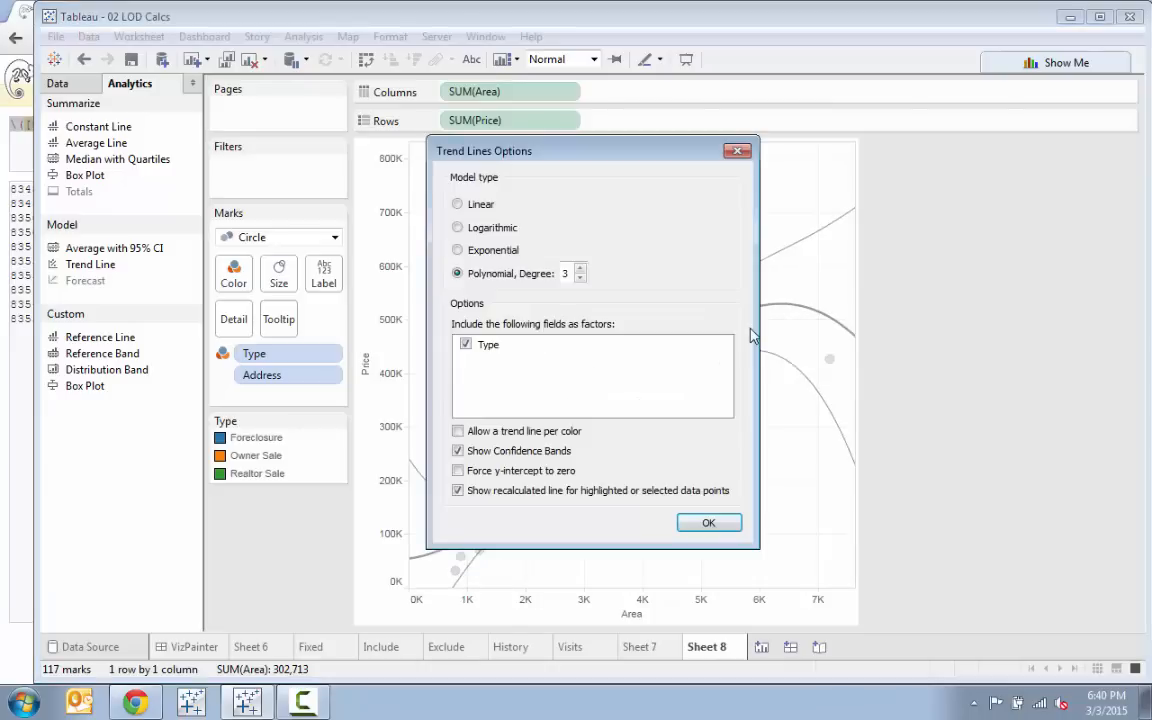
pyautogui.click(458, 451)
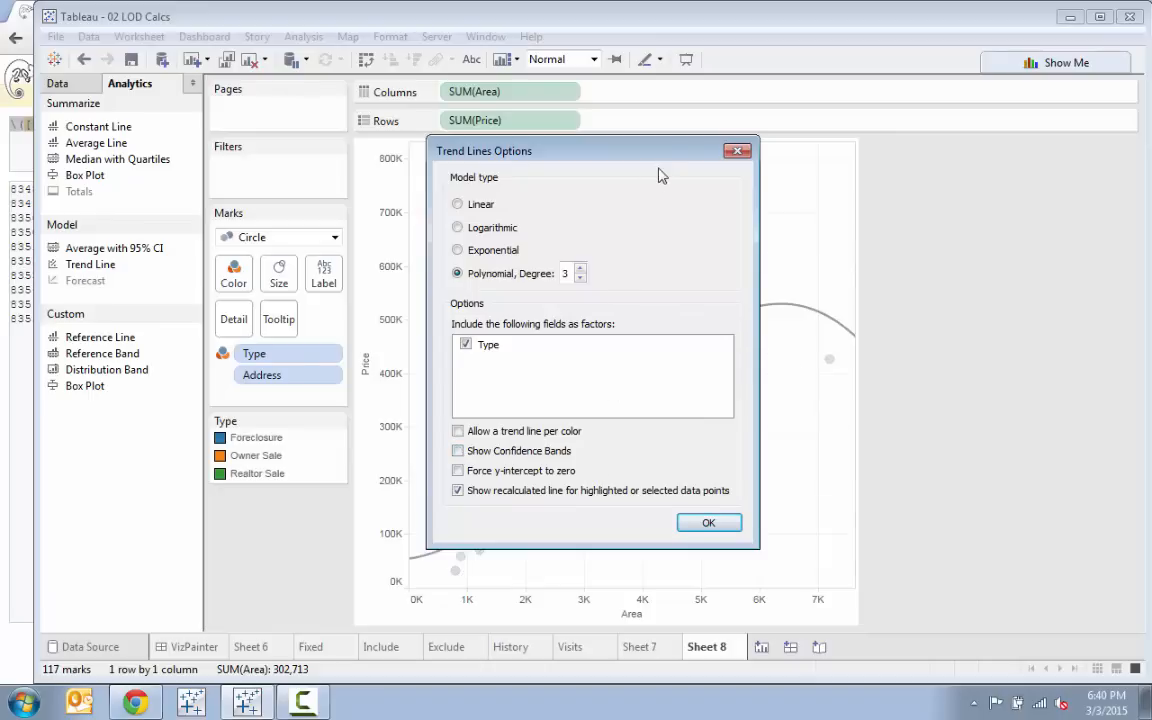
pyautogui.moveTo(656, 159); pyautogui.dragTo(384, 147)
pyautogui.click(187, 440)
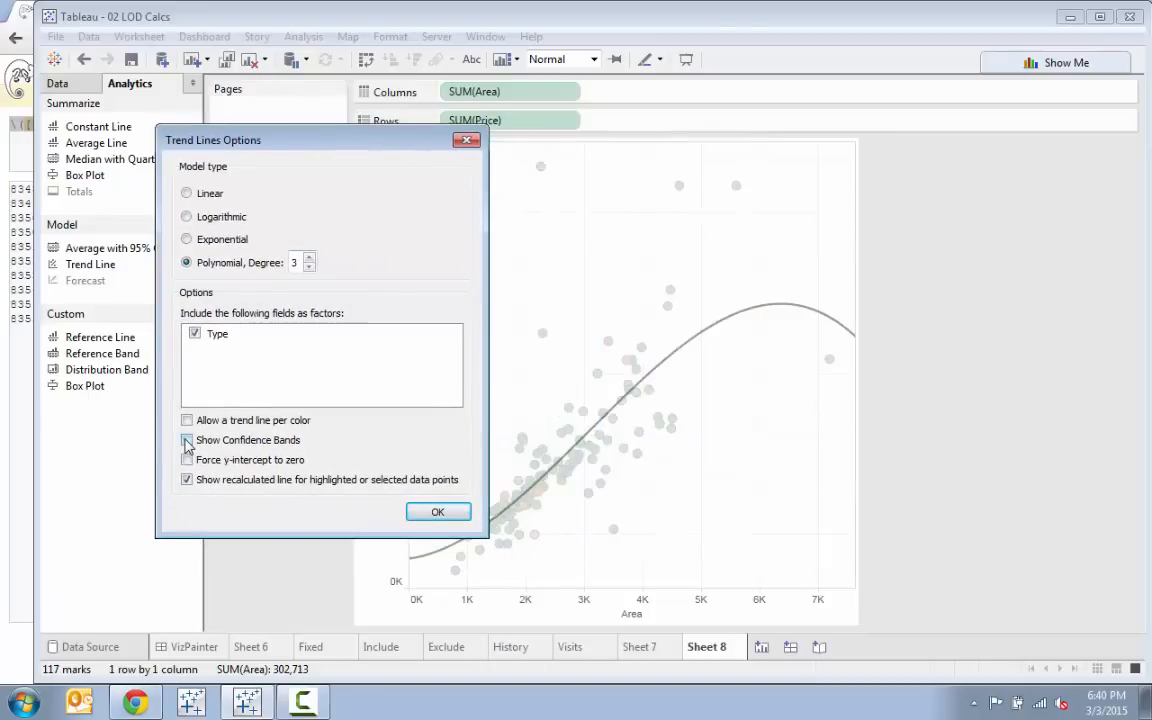
pyautogui.click(187, 440)
pyautogui.click(187, 440)
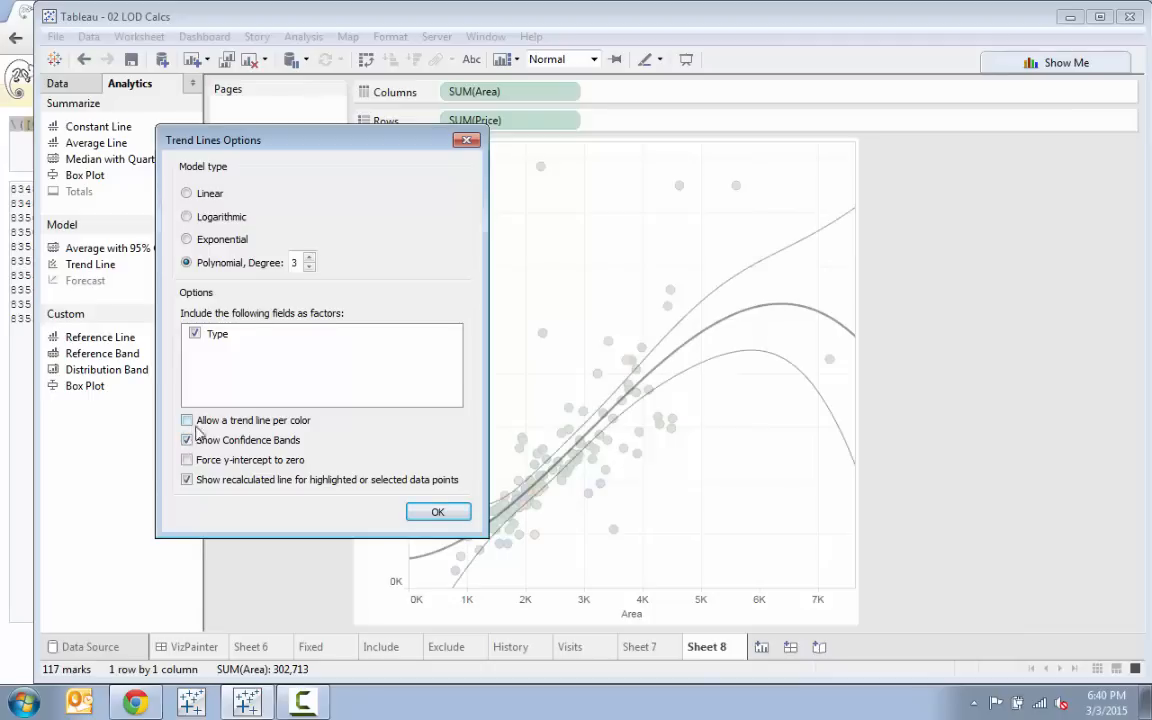
pyautogui.click(437, 512)
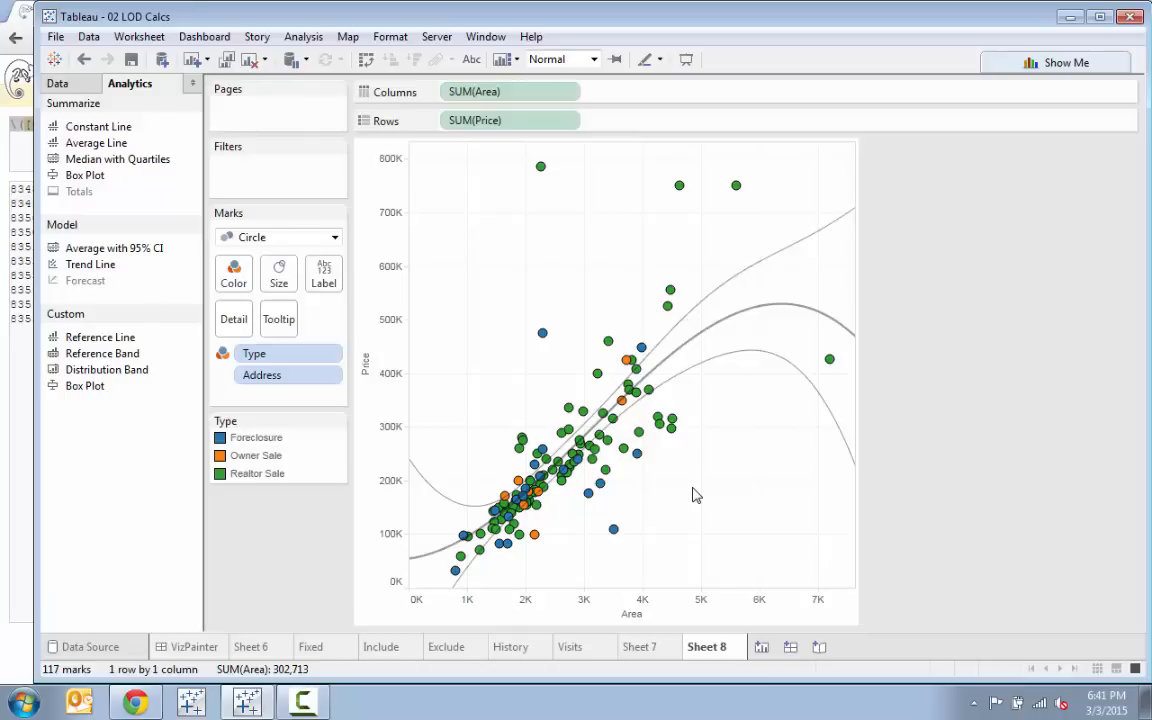
# Select the cluster of marks with areas of about 2.7K to 4.6K to examine its recalculated trend line, and clear the selection
pyautogui.moveTo(694, 503); pyautogui.dragTo(577, 380)
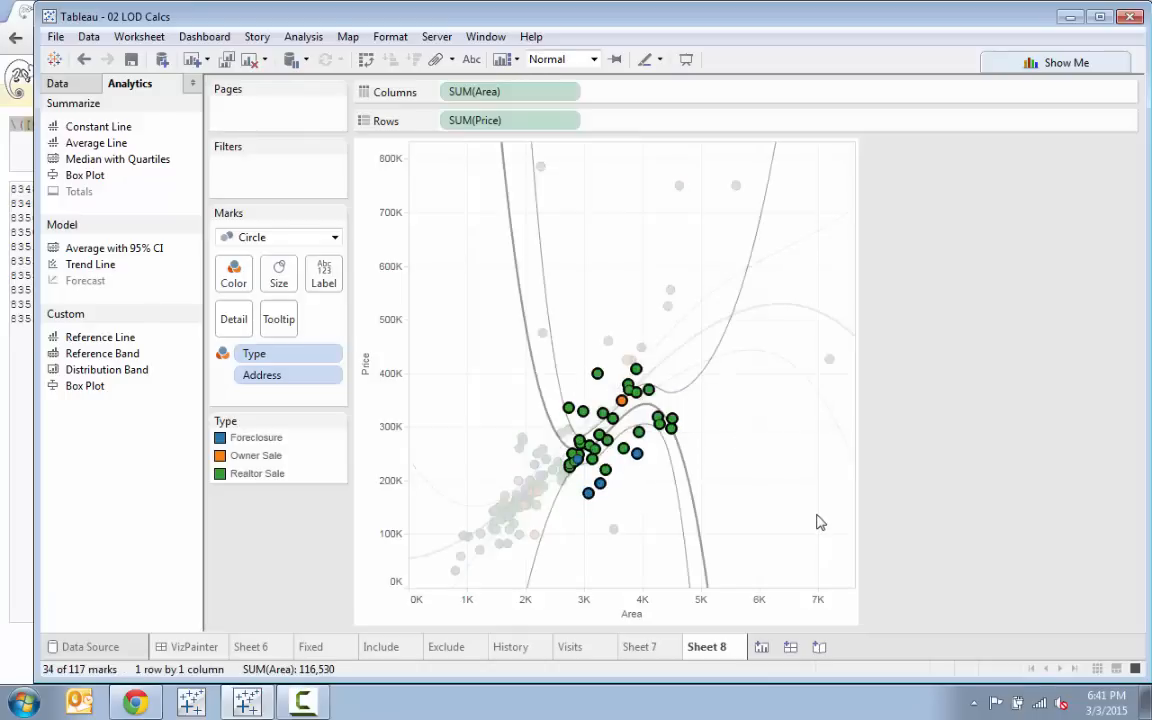
pyautogui.click(817, 522)
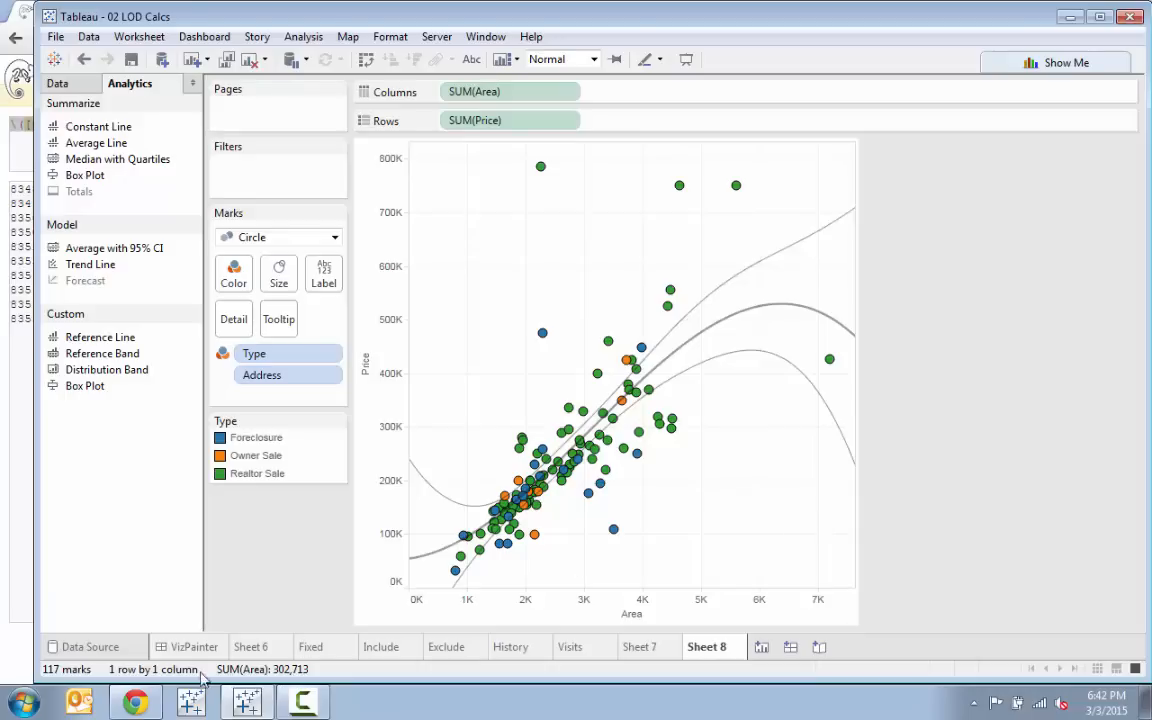
# Start another Tableau 9.0 window, open the recent workbook VizPainter.com 9.0 in it, and maximize the window
pyautogui.click(195, 647)
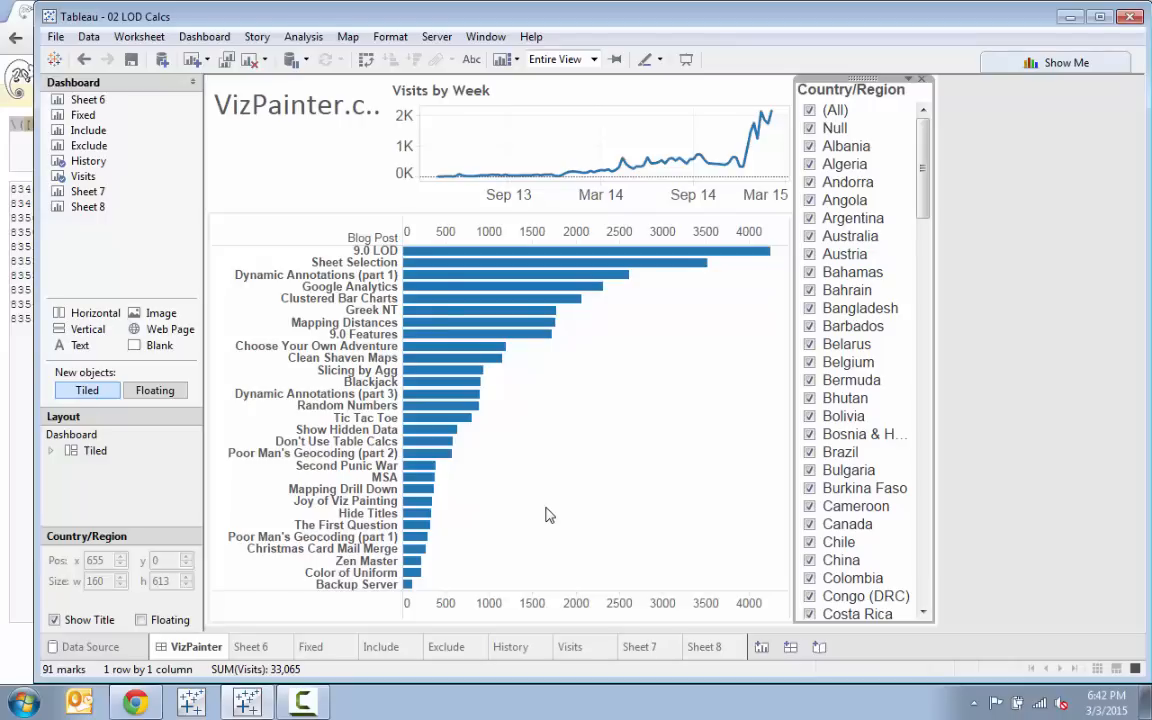
pyautogui.rightClick(247, 703)
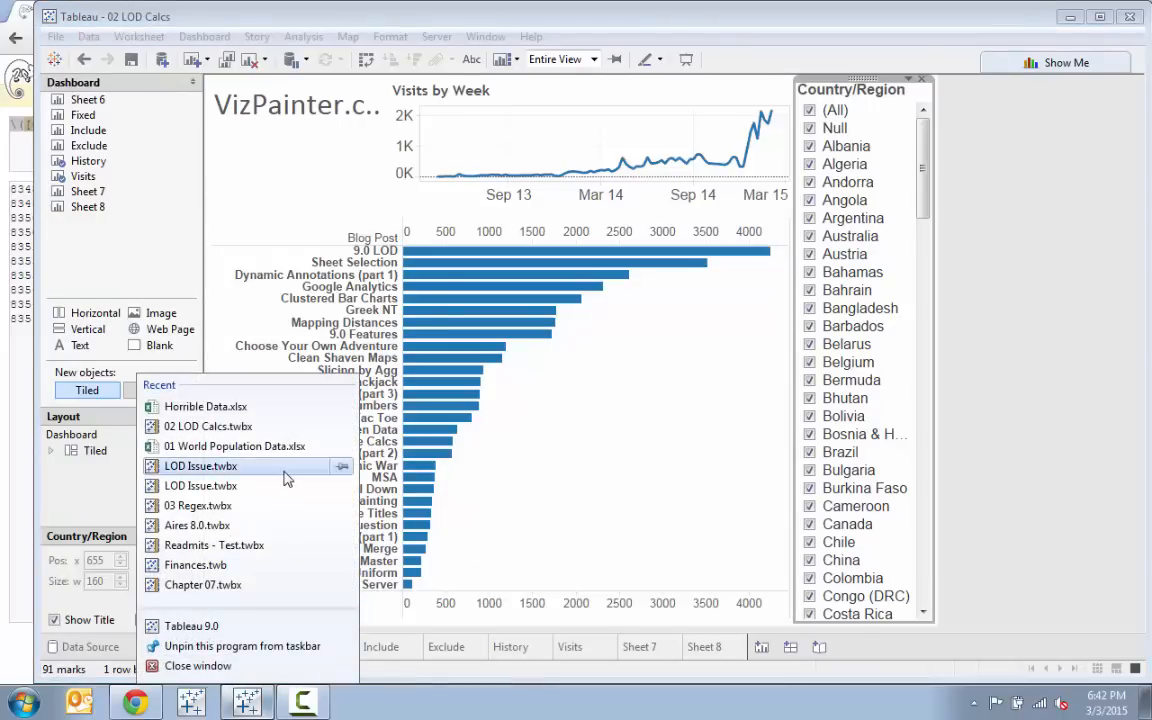
pyautogui.click(190, 627)
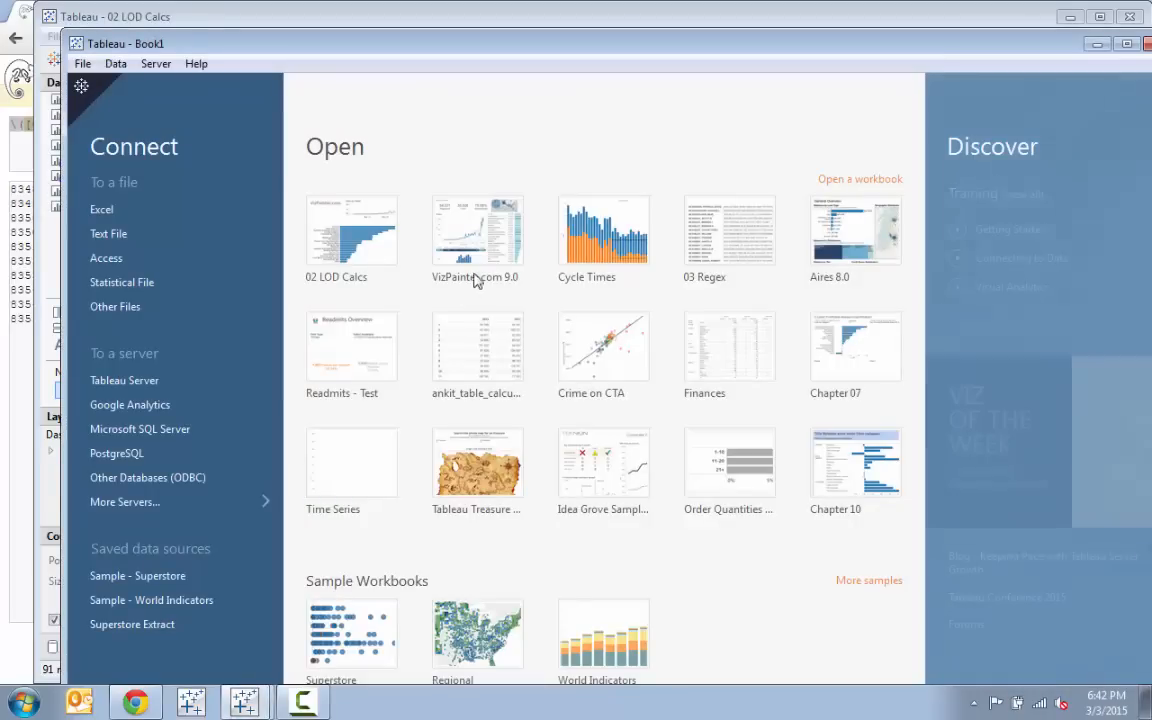
pyautogui.click(478, 252)
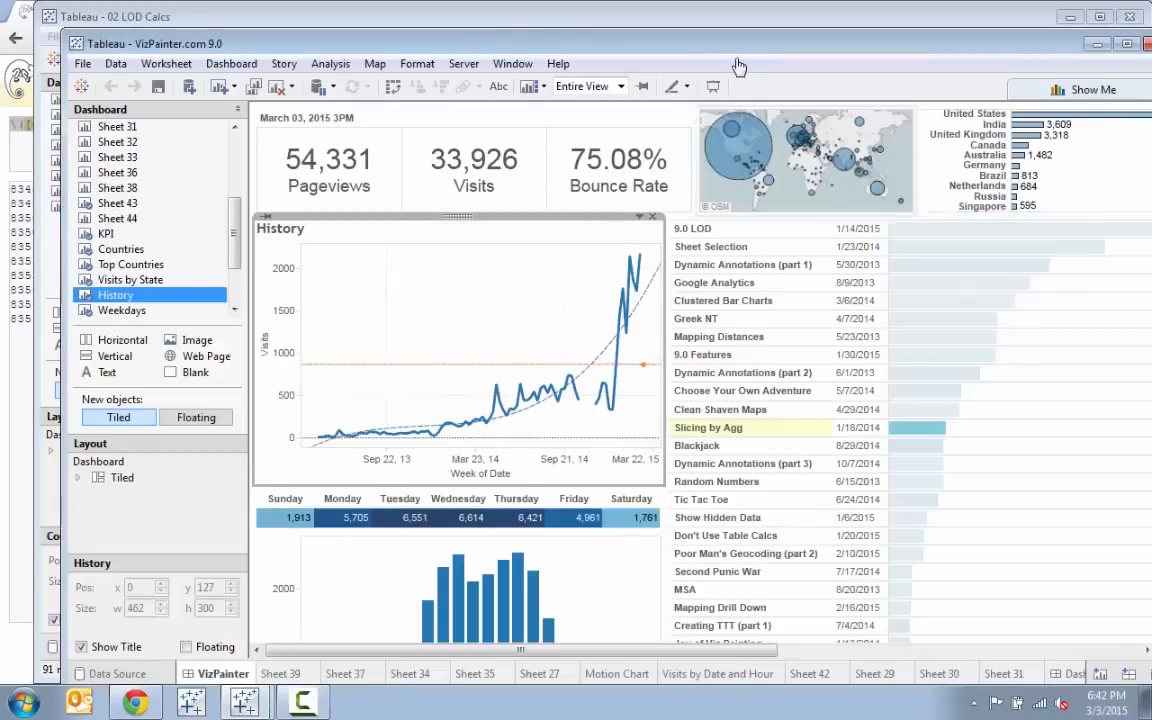
pyautogui.doubleClick(743, 43)
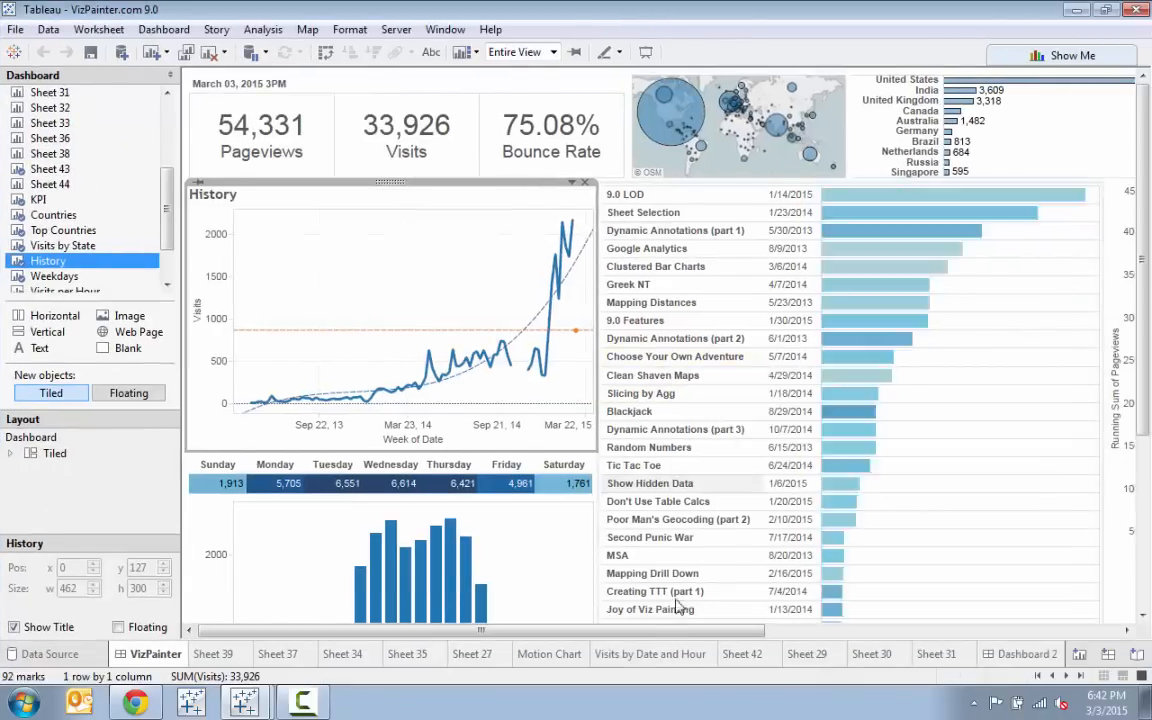
# On the Motion Chart sheet, rewind the date pages to May 11, 2013 and play the animation forward at the fastest speed
pyautogui.moveTo(572, 658)
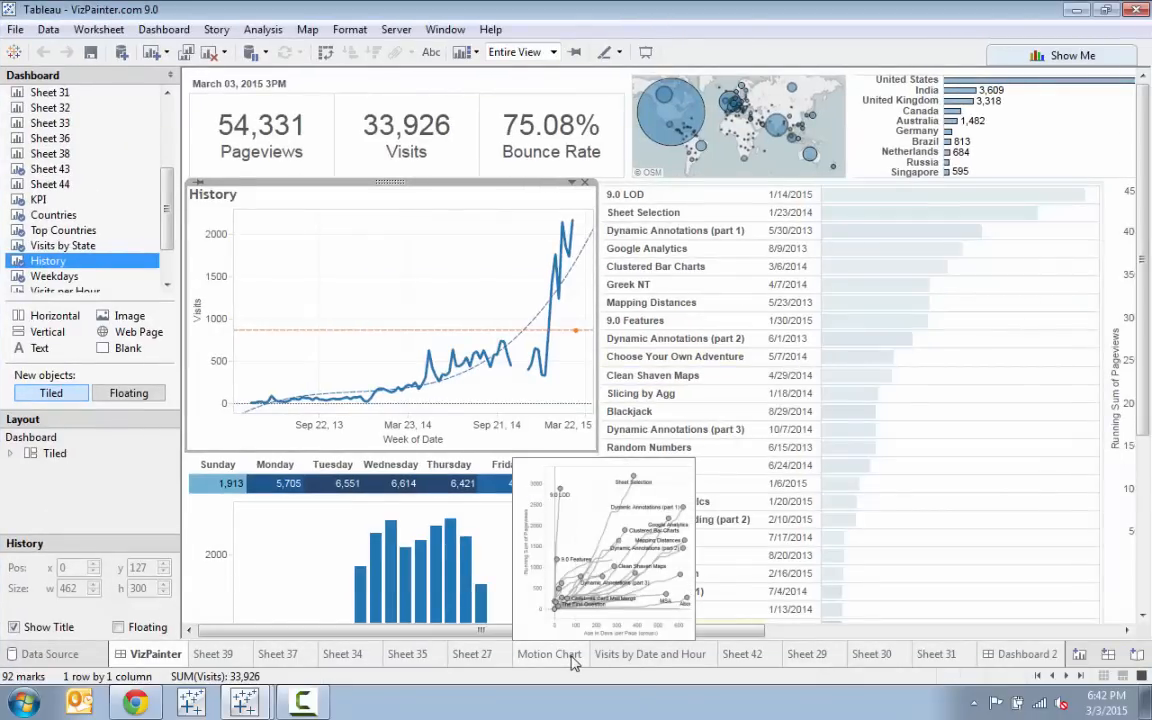
pyautogui.click(556, 660)
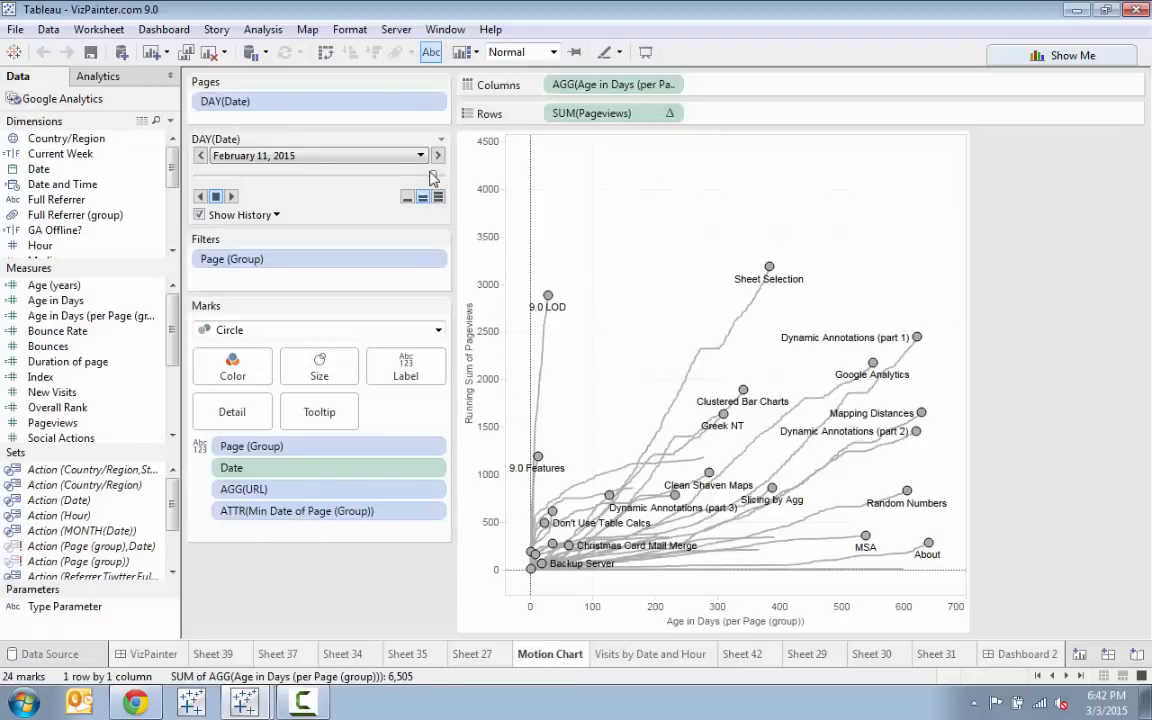
pyautogui.moveTo(433, 176); pyautogui.dragTo(429, 176)
pyautogui.click(228, 198)
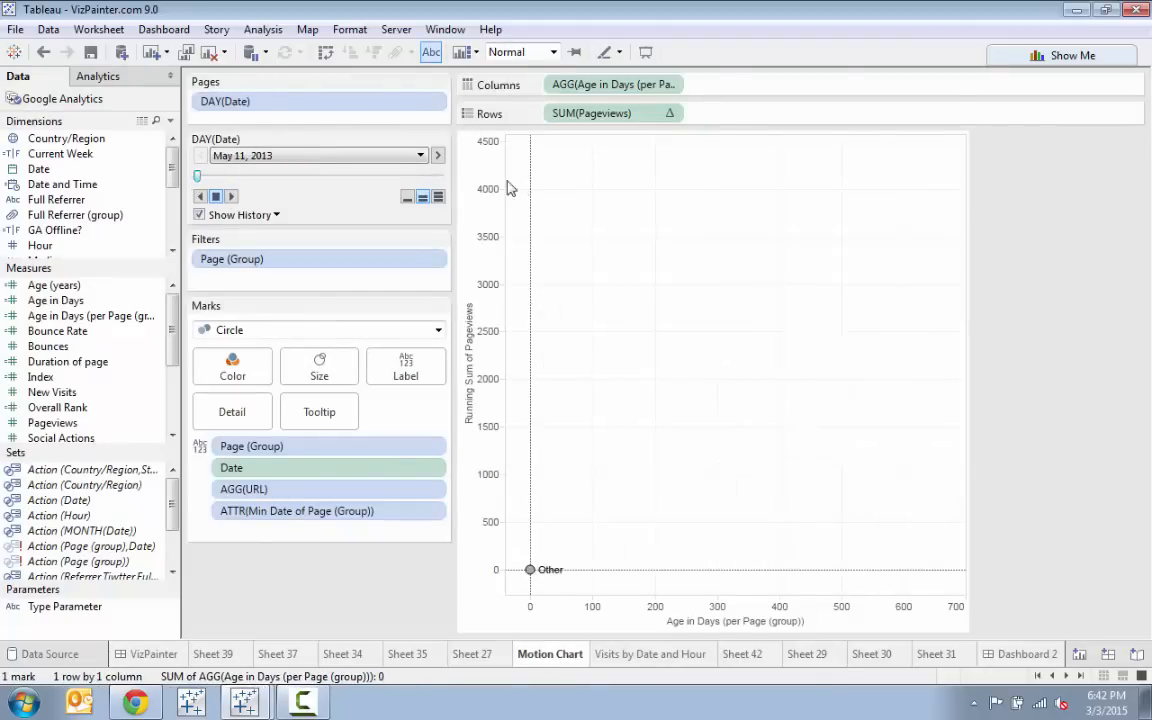
pyautogui.click(231, 197)
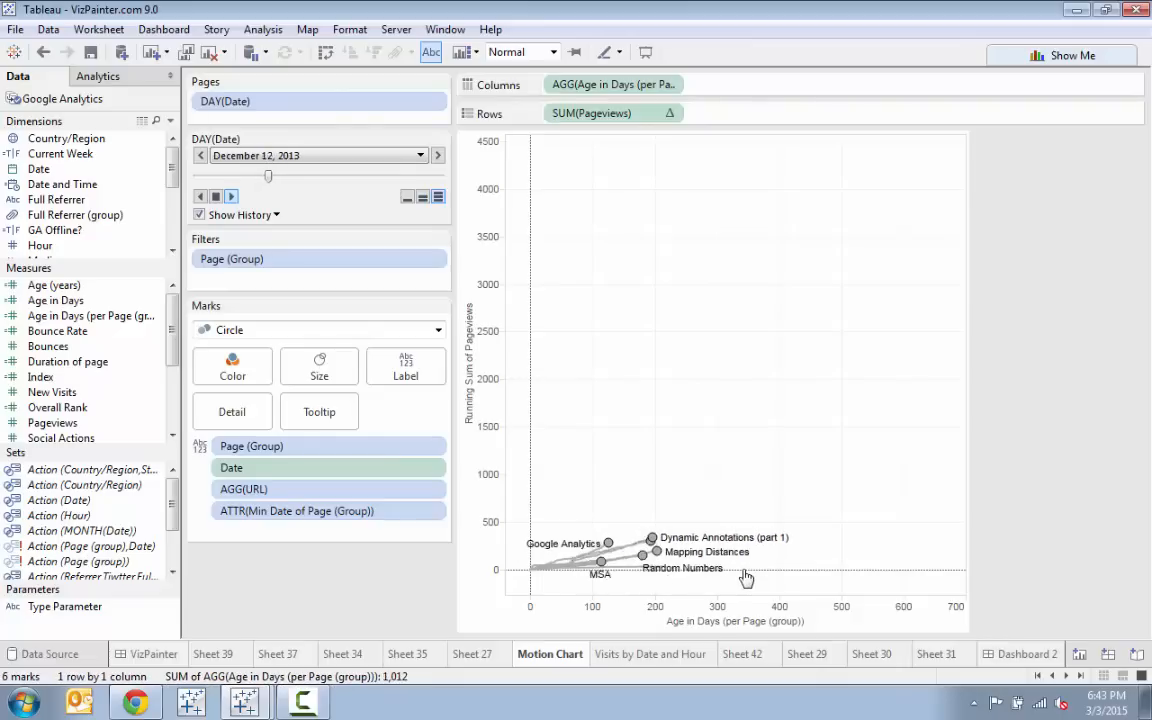
pyautogui.moveTo(618, 540)
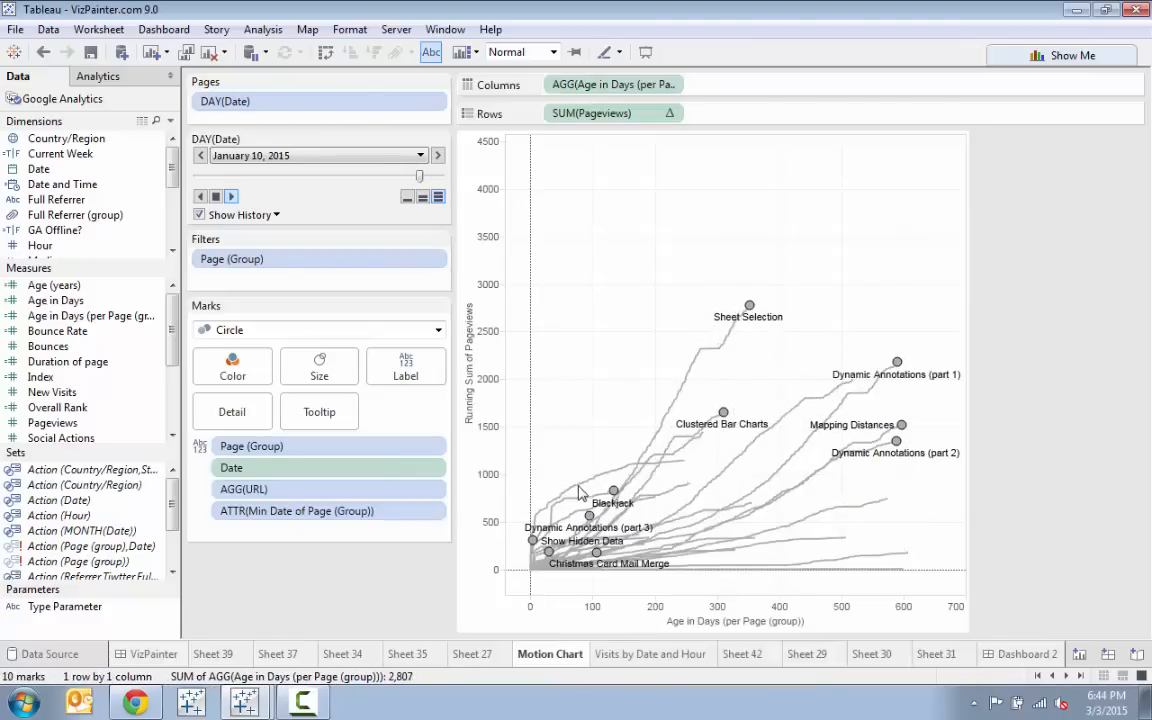
pyautogui.moveTo(614, 497)
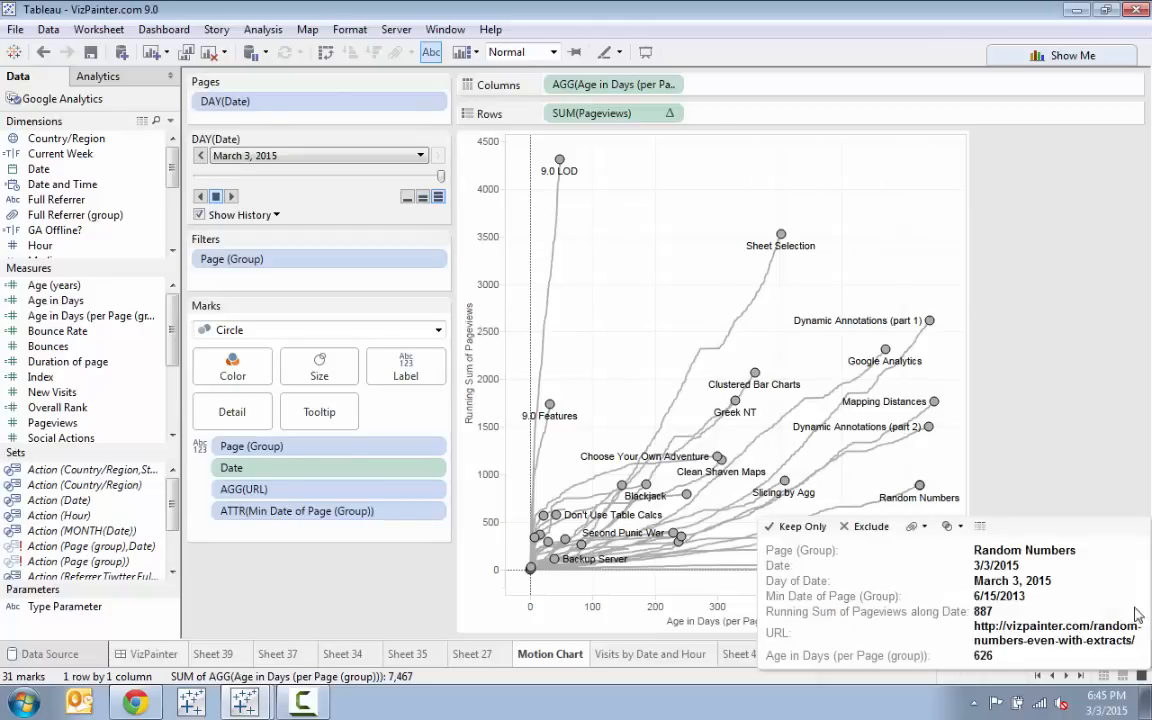
# Start adding a new data source and search the server connectors for "had"
pyautogui.click(22, 653)
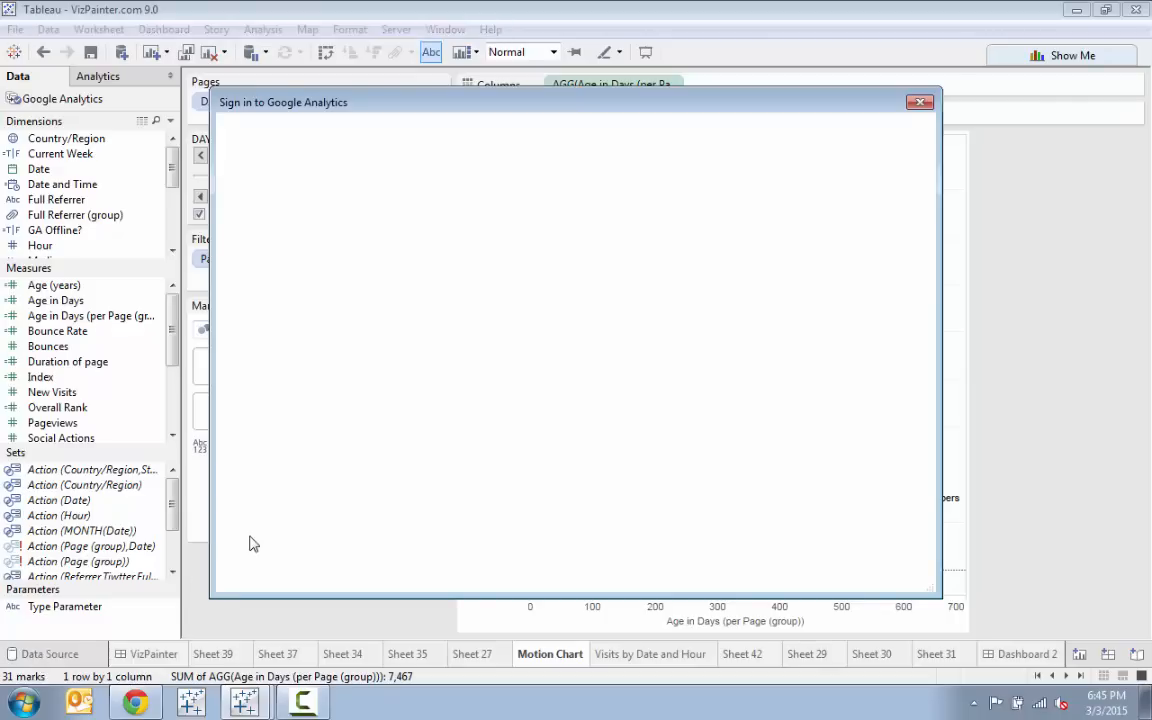
pyautogui.click(919, 102)
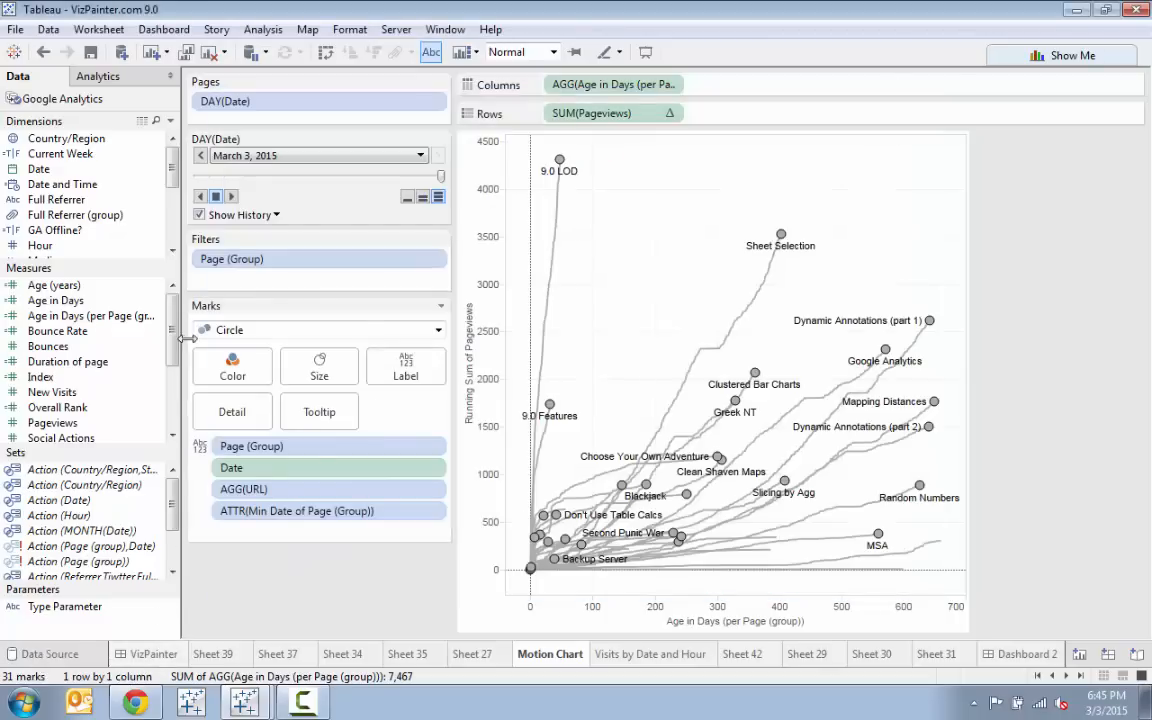
pyautogui.click(45, 30)
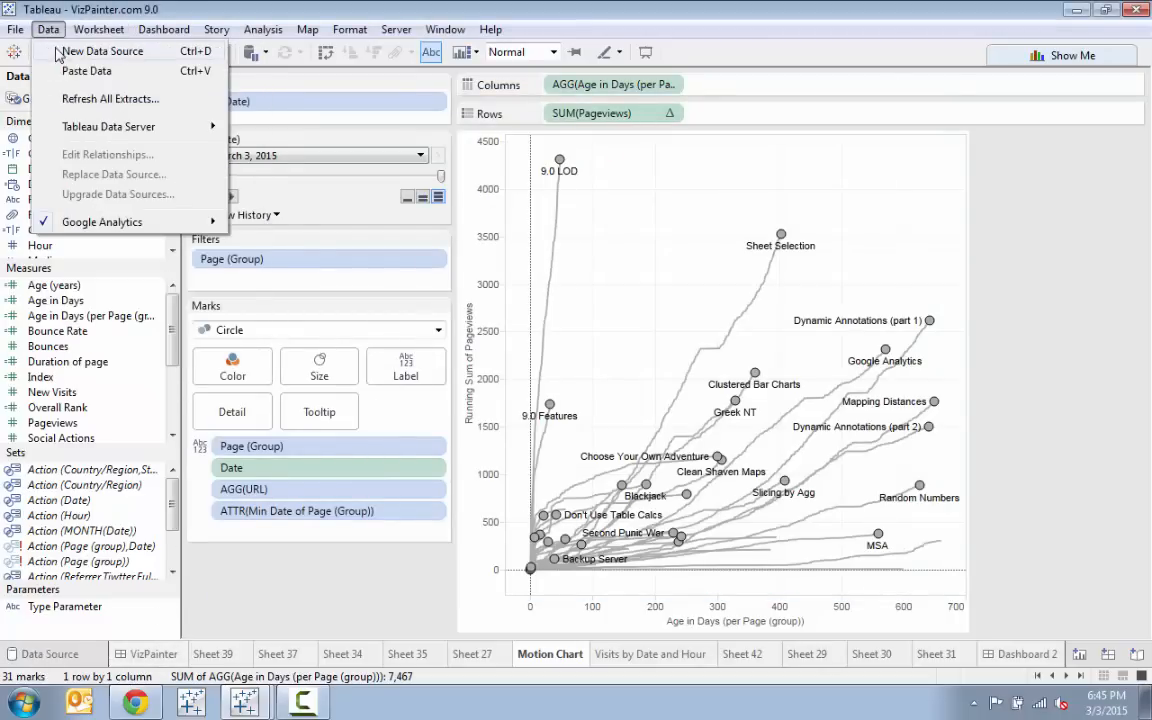
pyautogui.click(60, 50)
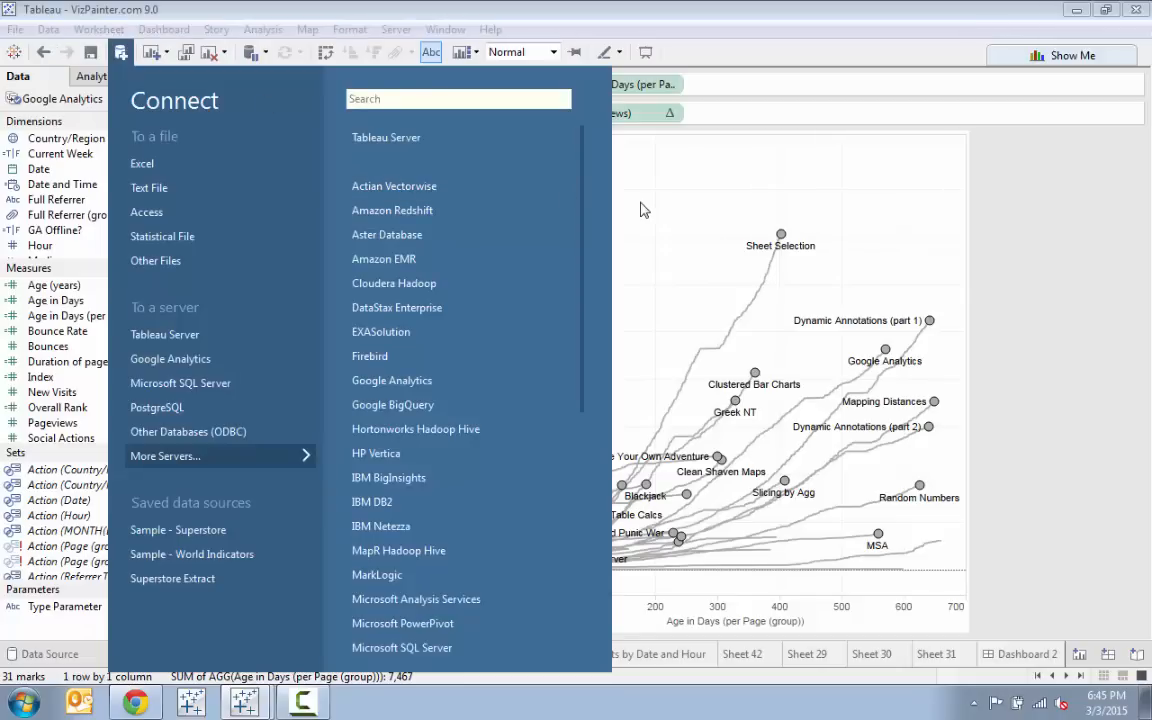
pyautogui.write('had')
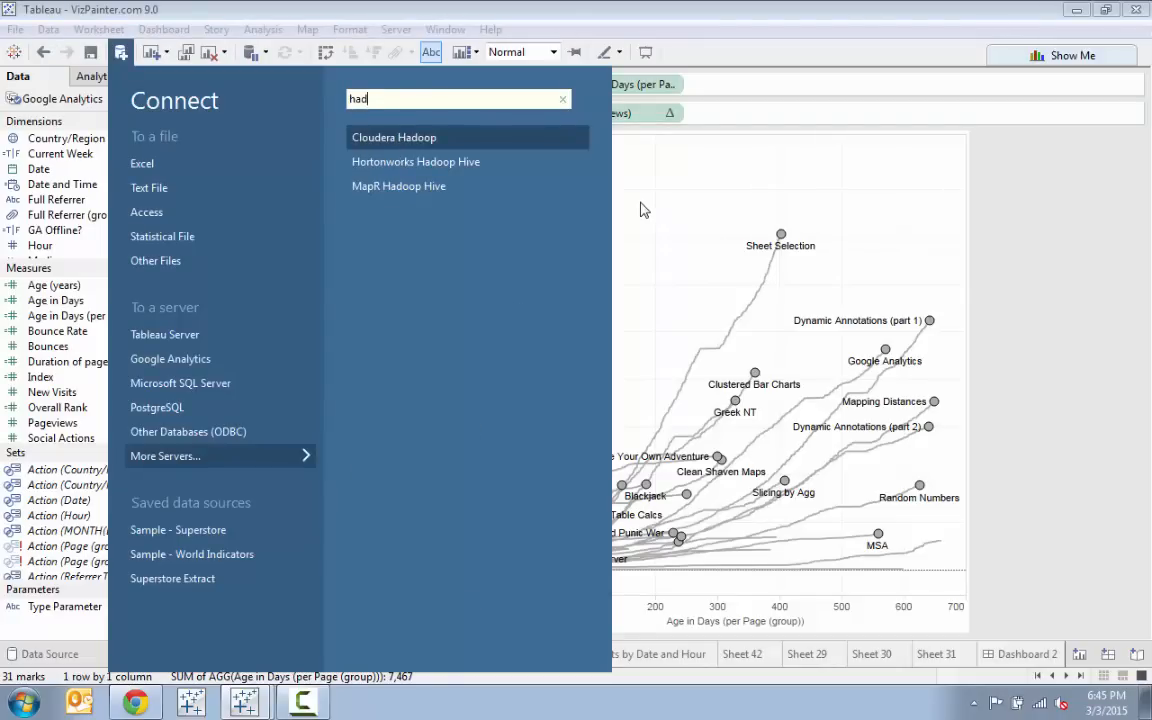